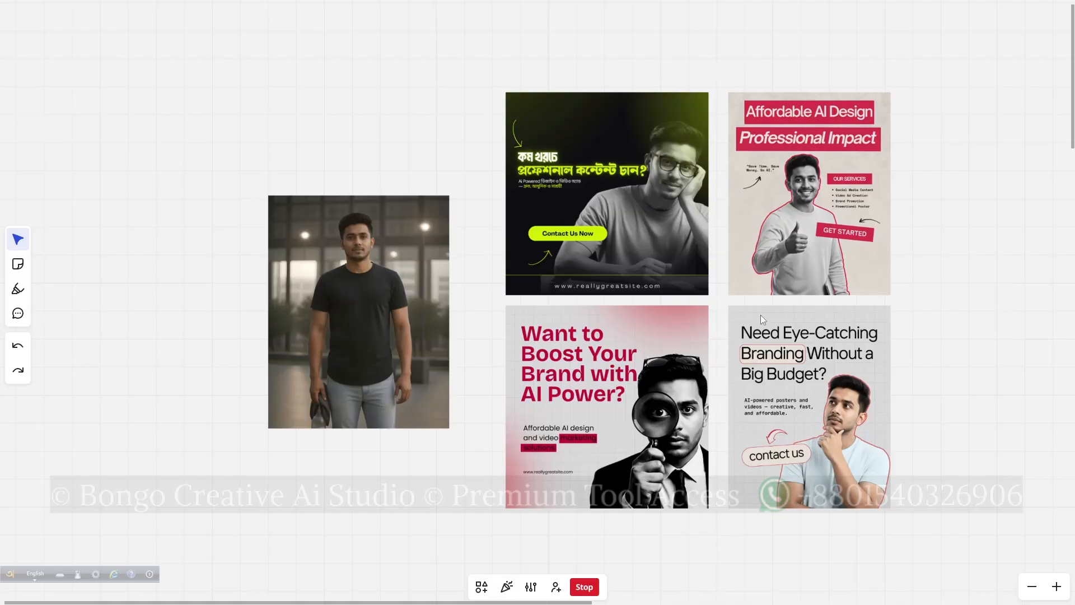
- Examine the portrait photo of the man in the black T-shirt and the four advertising posters beside it
left_click_drag(682, 403, 667, 299)
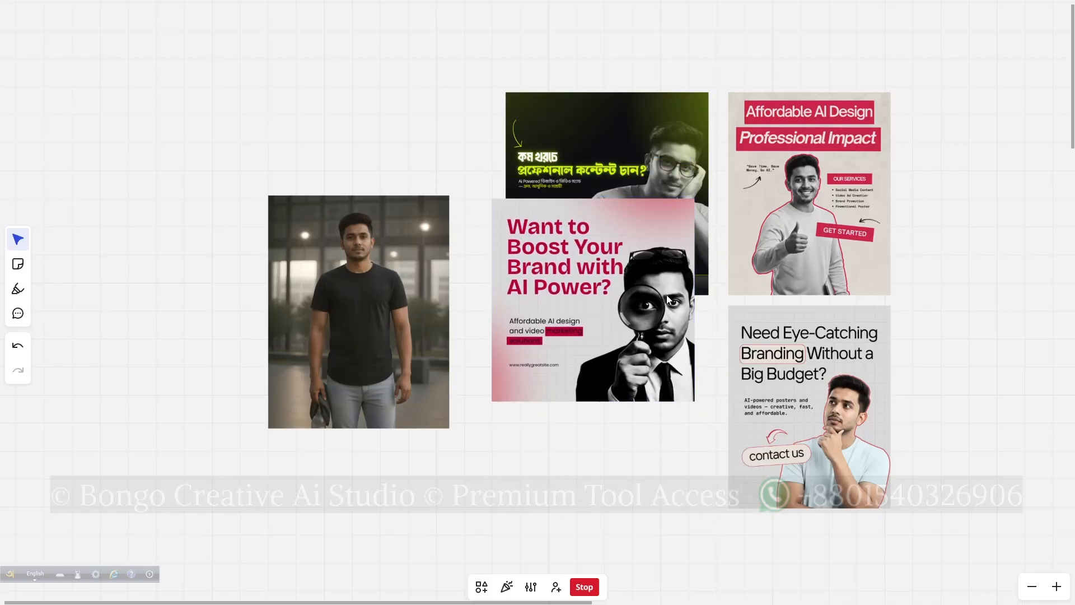
key("ctrl+z")
scroll(723, 313, "down", 10)
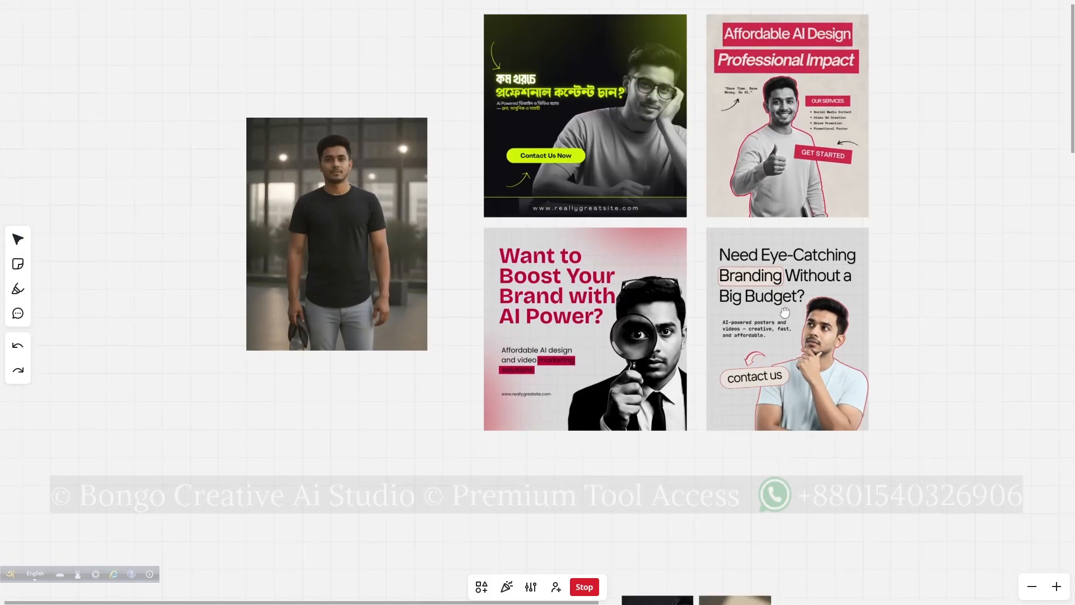
scroll(547, 420, "up", 5)
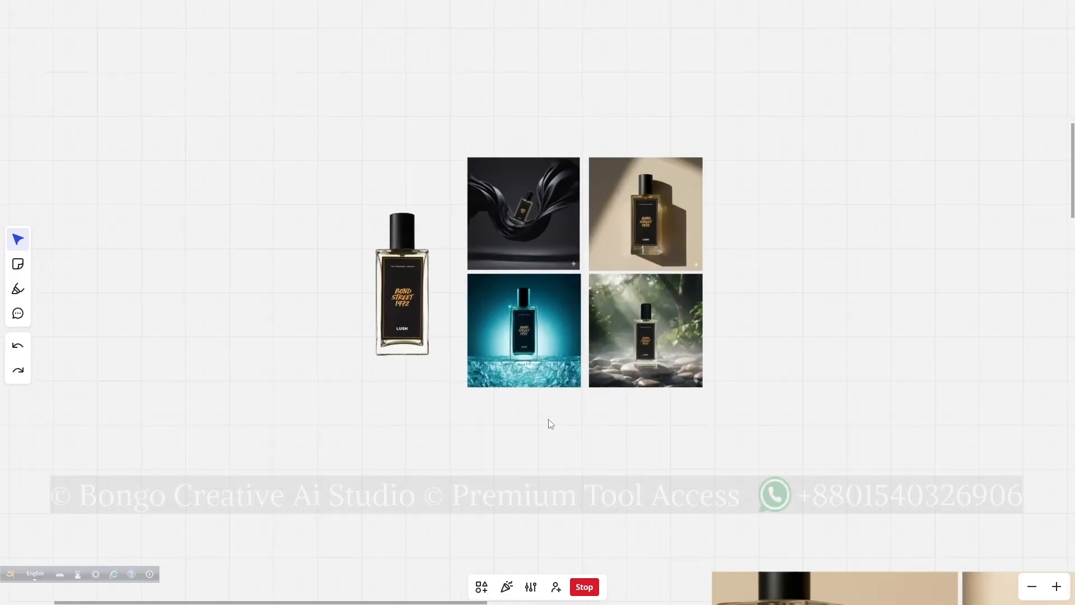
- Examine the Bond Street 1972 perfume bottle cutout and its four product scenes: black fabric, beige wall, blue ice and forest stones
left_click_drag(410, 203, 439, 298)
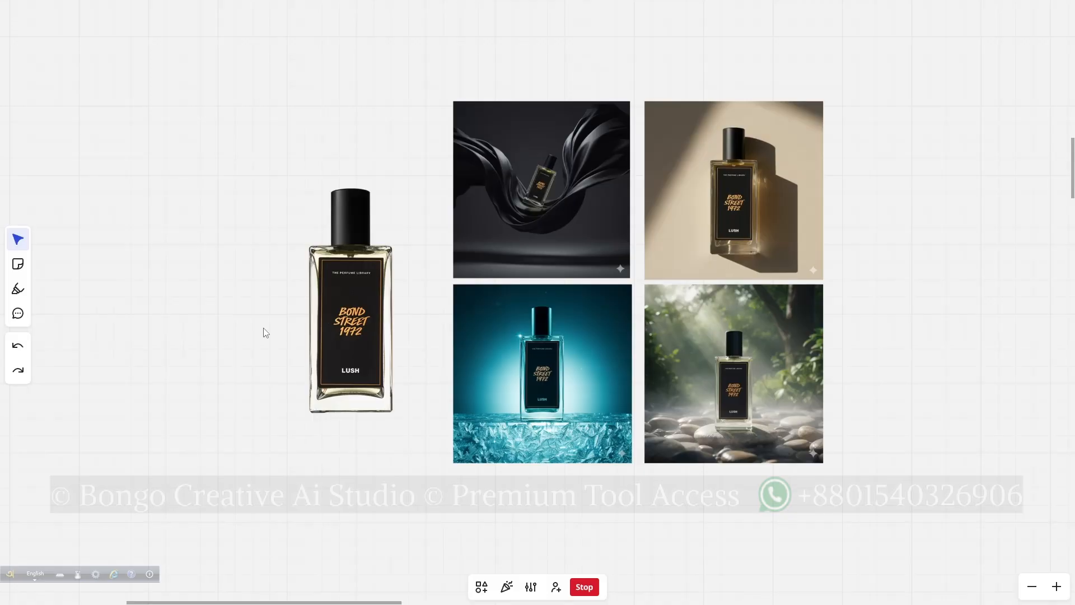
left_click_drag(256, 276, 329, 300)
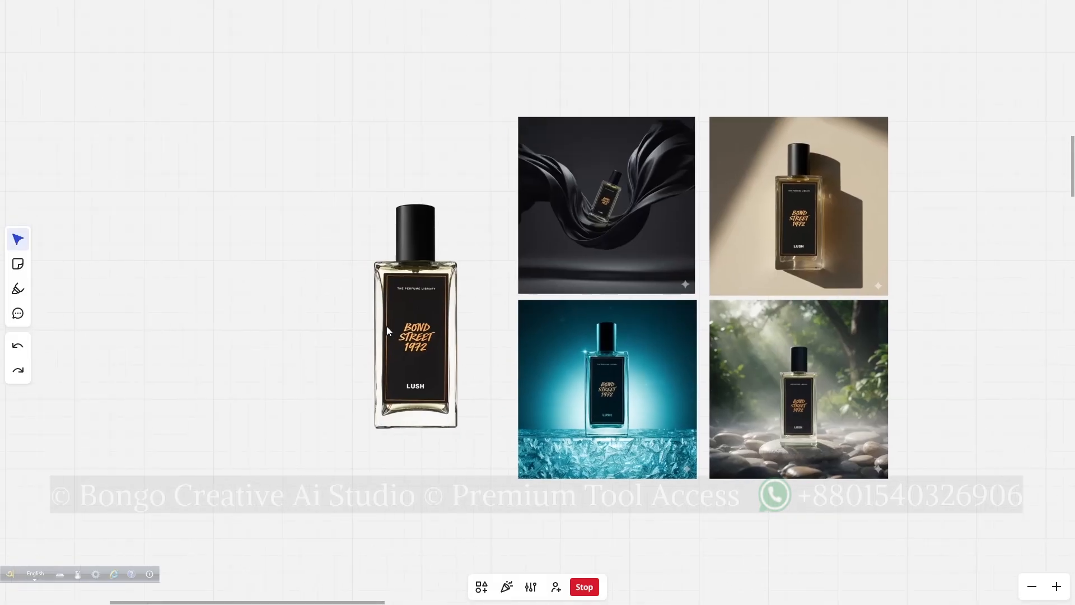
scroll(389, 325, "up", 5)
key("space")
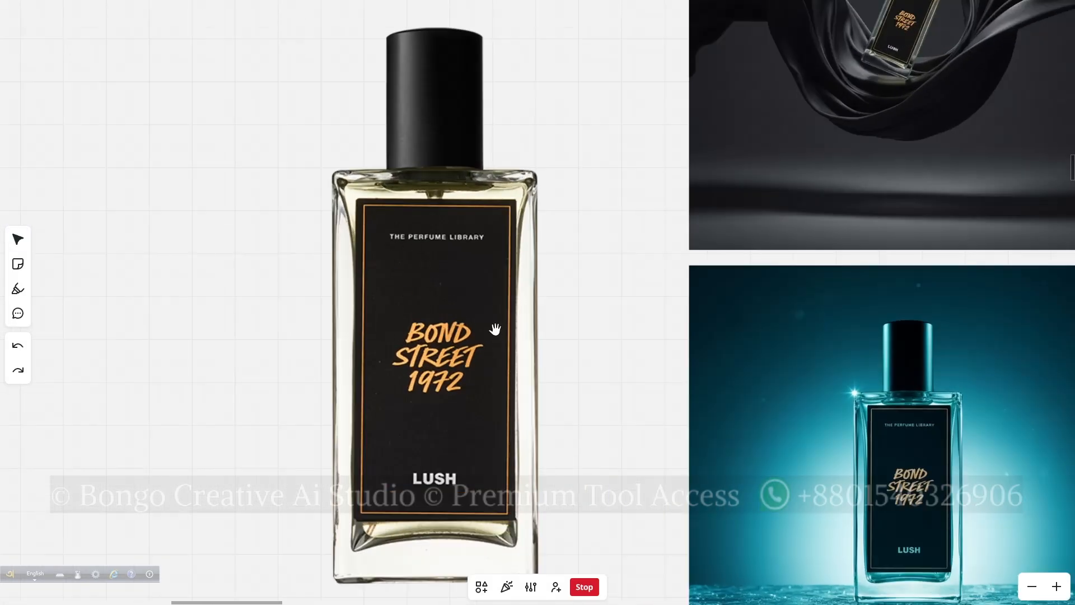
left_click_drag(506, 320, 44, 89)
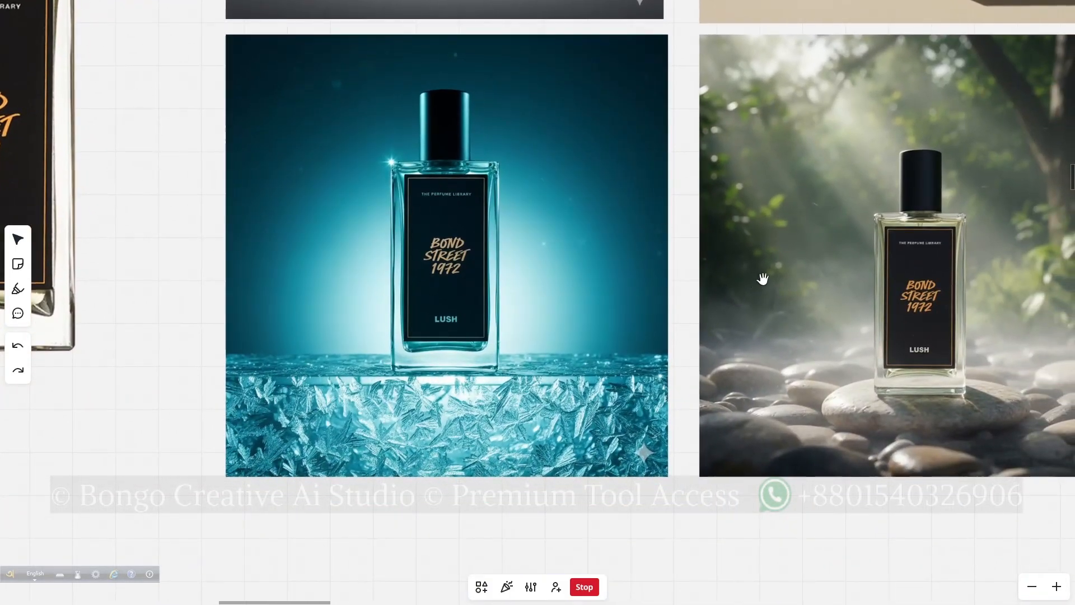
left_click_drag(749, 210, 583, 435)
left_click_drag(680, 263, 718, 436)
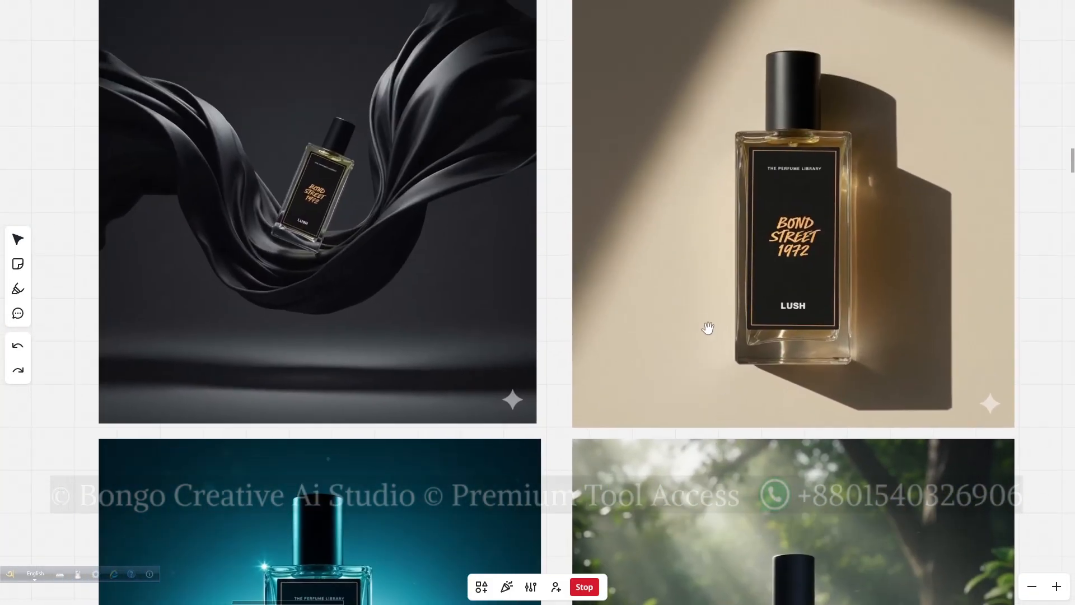
left_click_drag(693, 309, 707, 219)
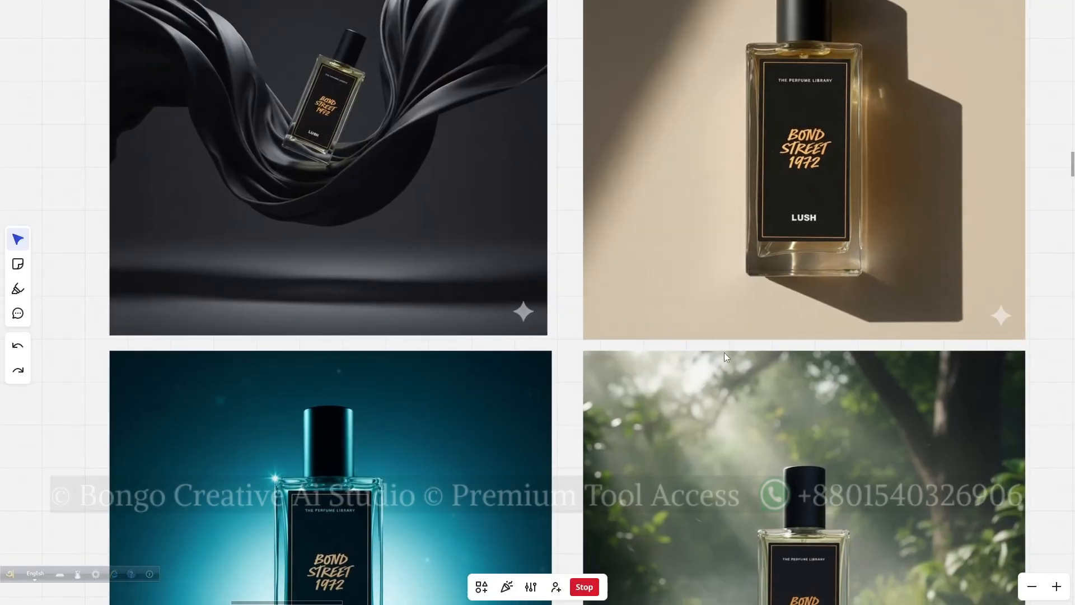
scroll(724, 351, "down", 2)
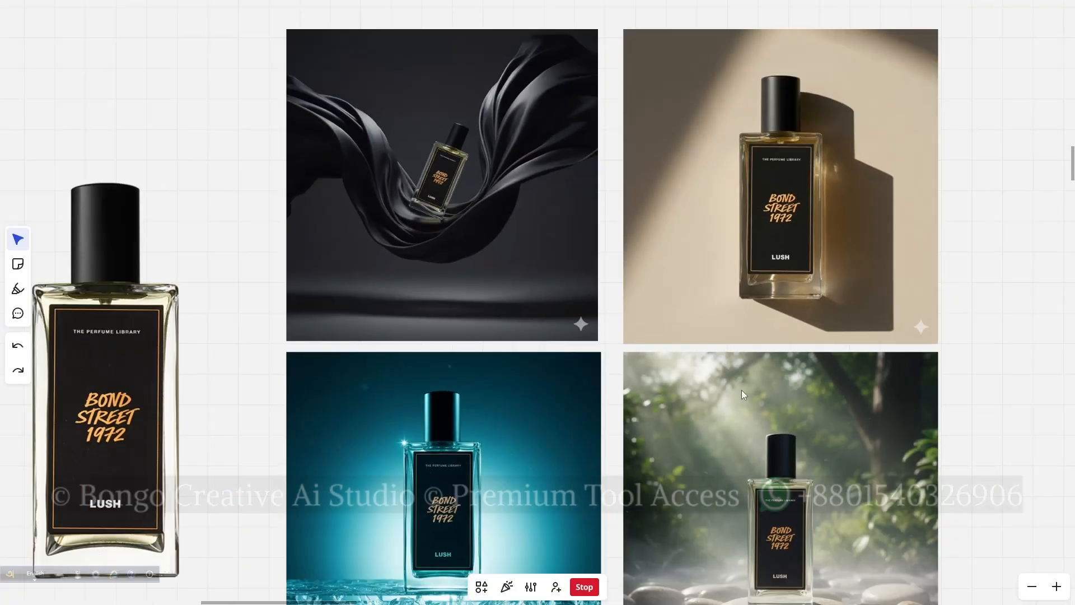
scroll(740, 392, "down", 1)
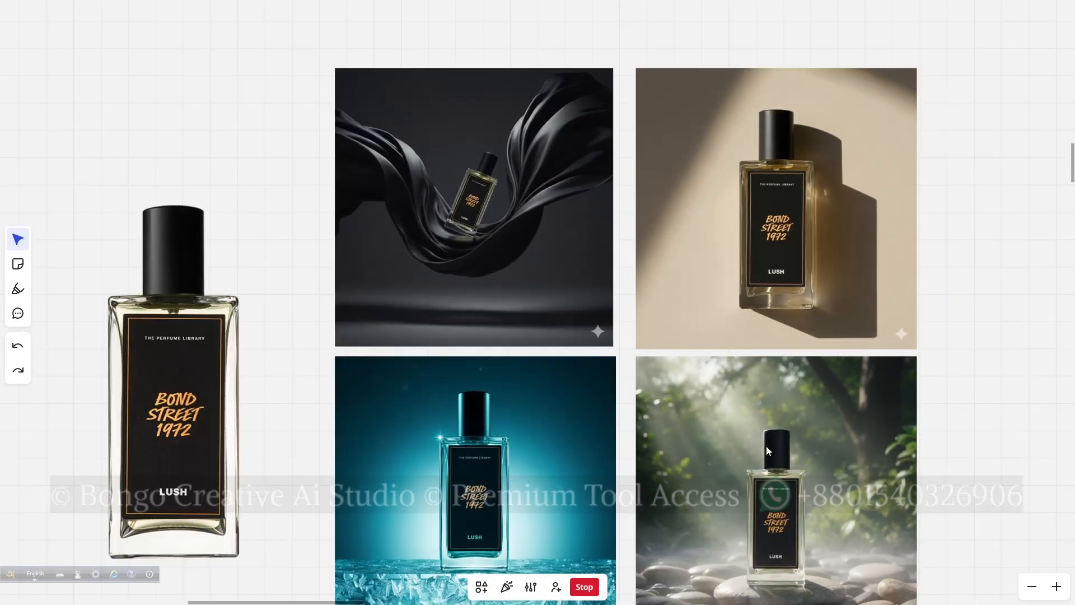
scroll(750, 426, "down", 2)
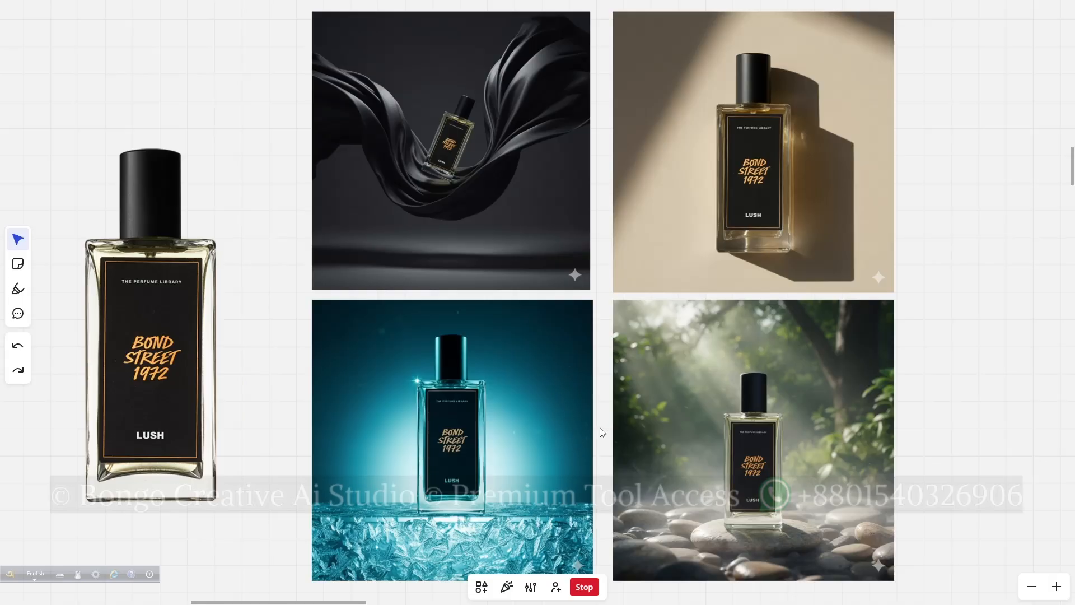
- Select the beige-wall perfume image and examine the board's set of four beige shadow variations of the bottle
left_click(782, 149)
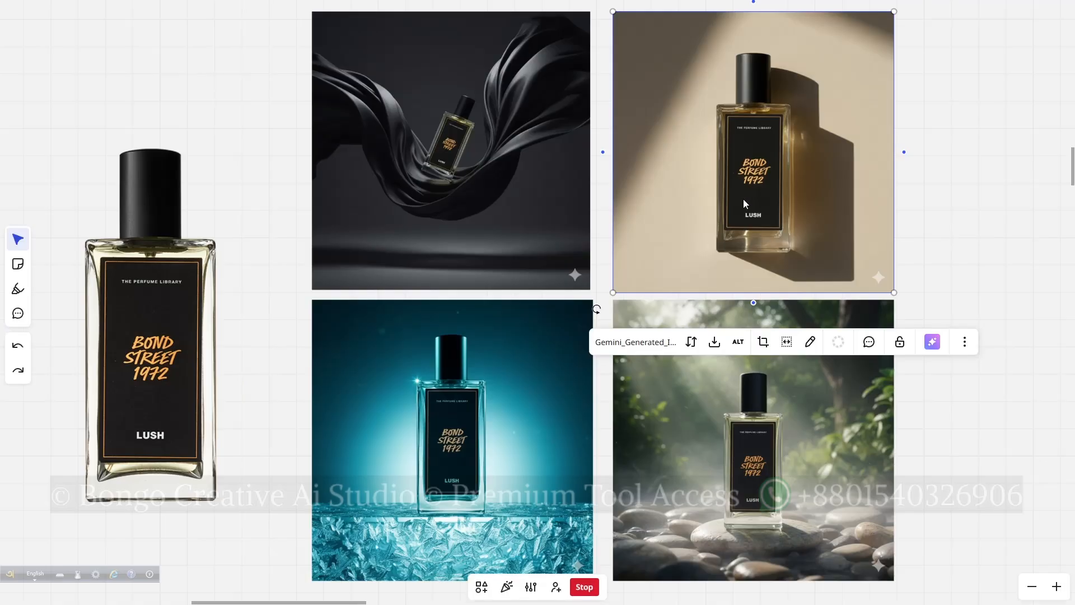
key("space")
left_click_drag(564, 461, 528, 121)
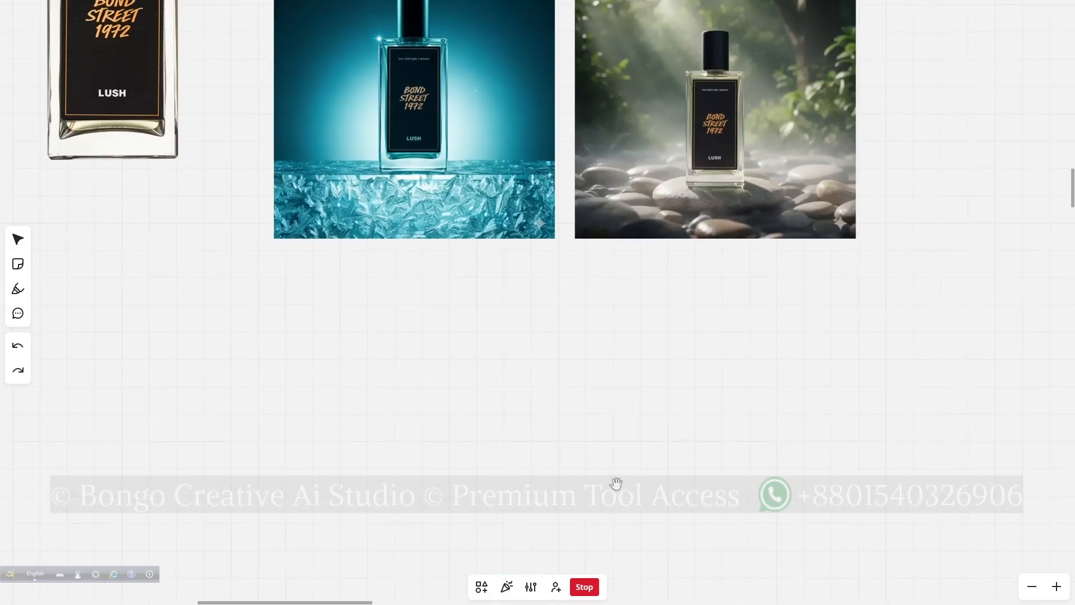
left_click_drag(616, 485, 521, 106)
left_click_drag(700, 491, 529, 113)
scroll(569, 294, "down", 5)
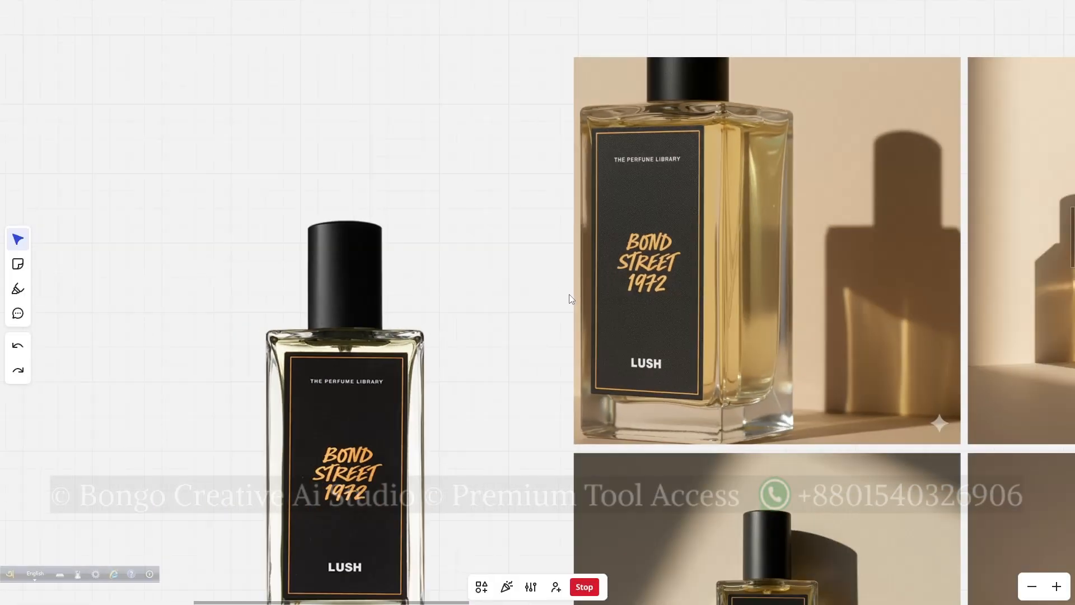
scroll(588, 254, "down", 2)
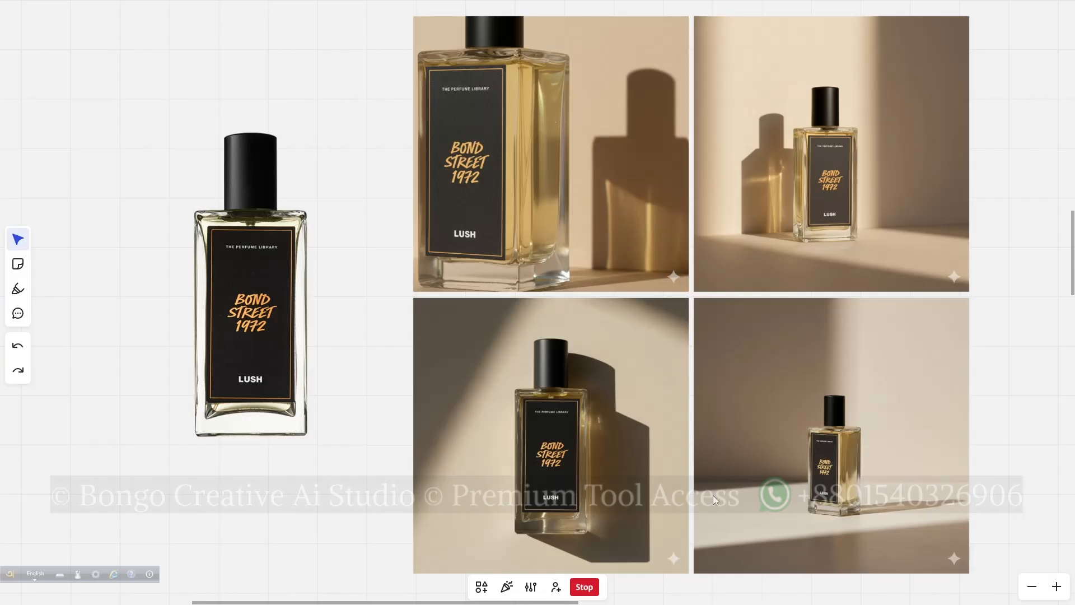
- Examine the source photos of the man and the date molasses together with the four scenes combining them
key("space")
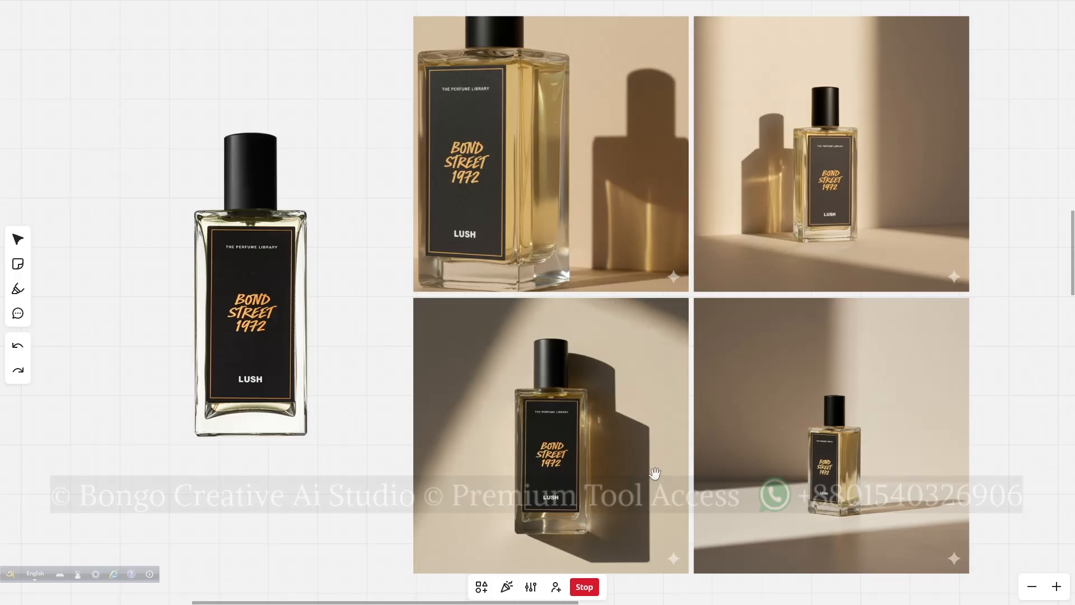
left_click(655, 473)
scroll(587, 360, "down", 5)
scroll(609, 357, "down", 15)
scroll(610, 356, "right", 5)
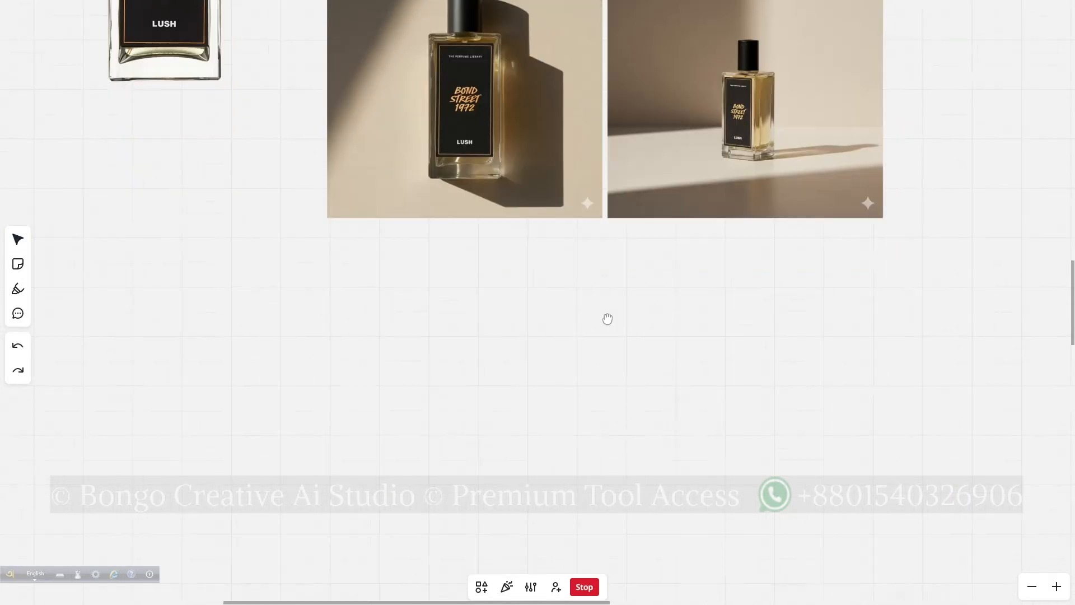
scroll(561, 199, "down", 5)
scroll(562, 200, "right", 4)
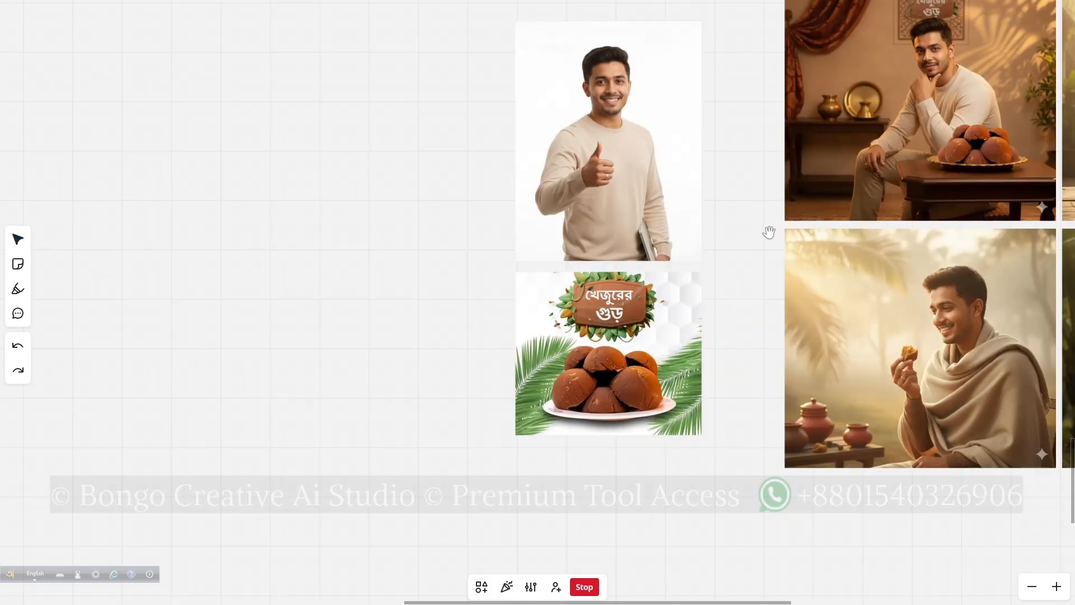
left_click_drag(767, 233, 377, 298)
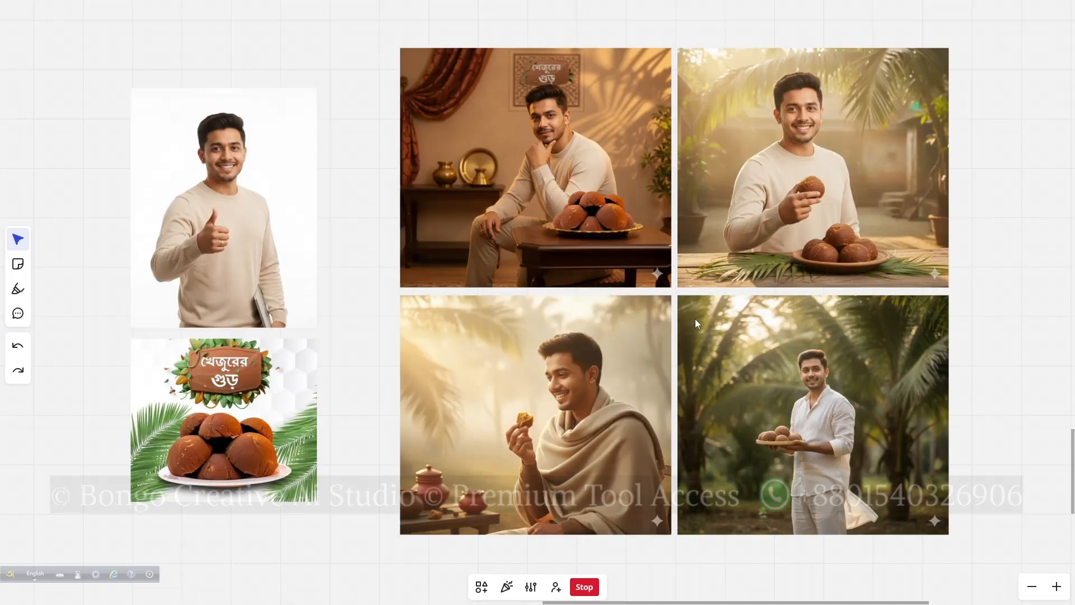
scroll(722, 443, "down", 5)
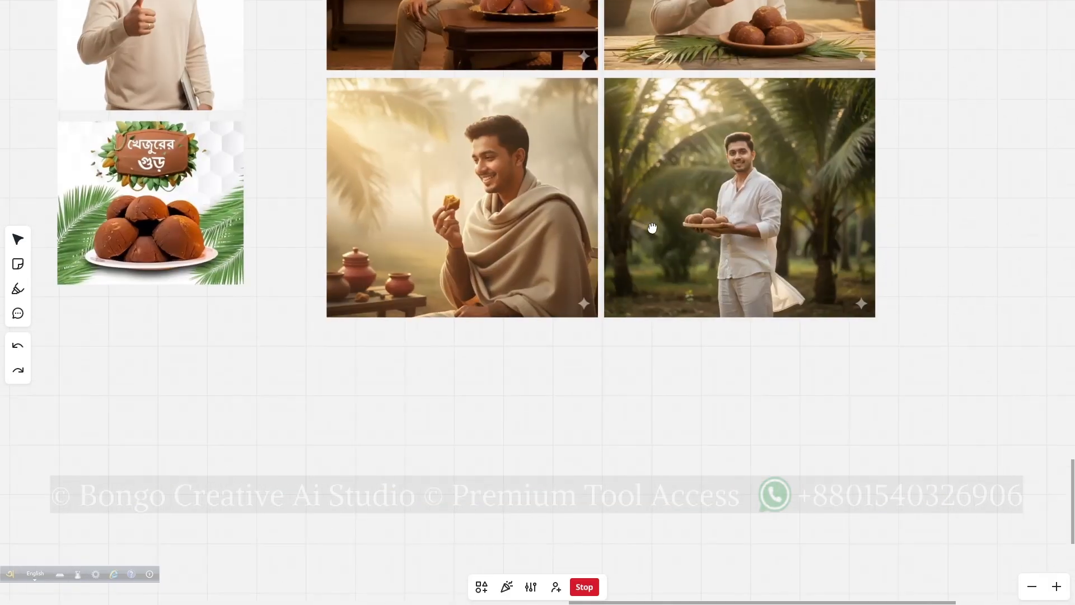
scroll(650, 227, "up", 5)
scroll(644, 202, "right", 2)
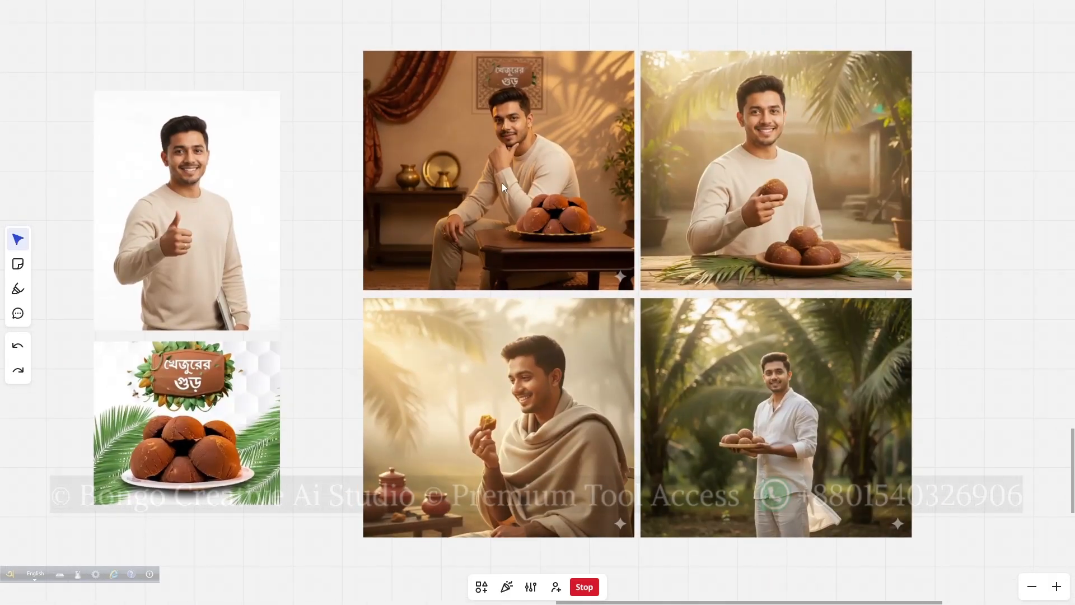
left_click(526, 183)
key("space")
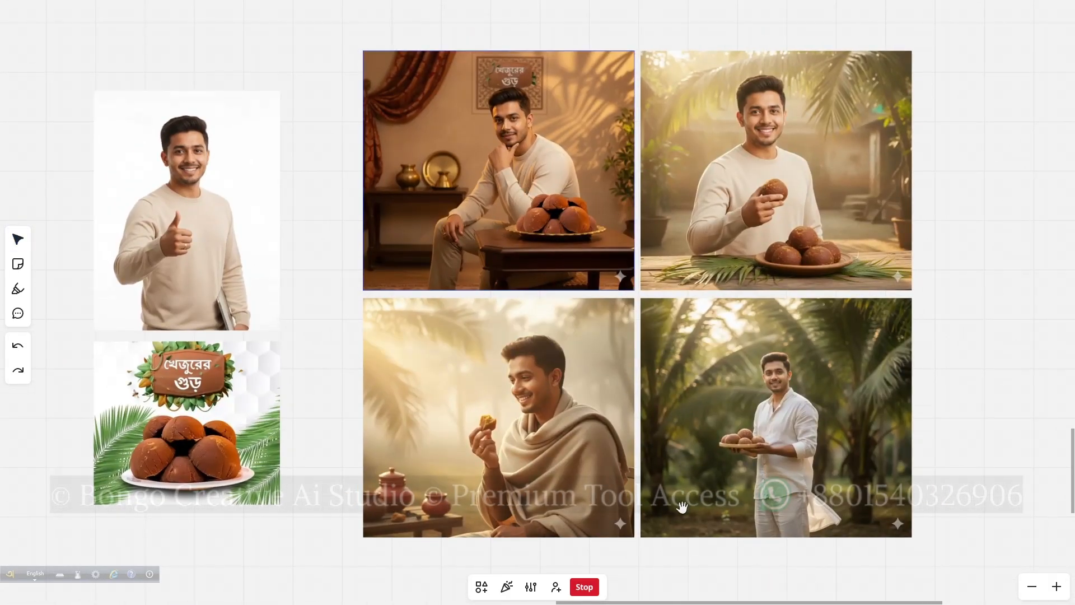
- Compare the indoor date molasses scene with the finished poster that adds a headline and contact details
scroll(677, 448, "down", 10)
scroll(678, 448, "right", 2)
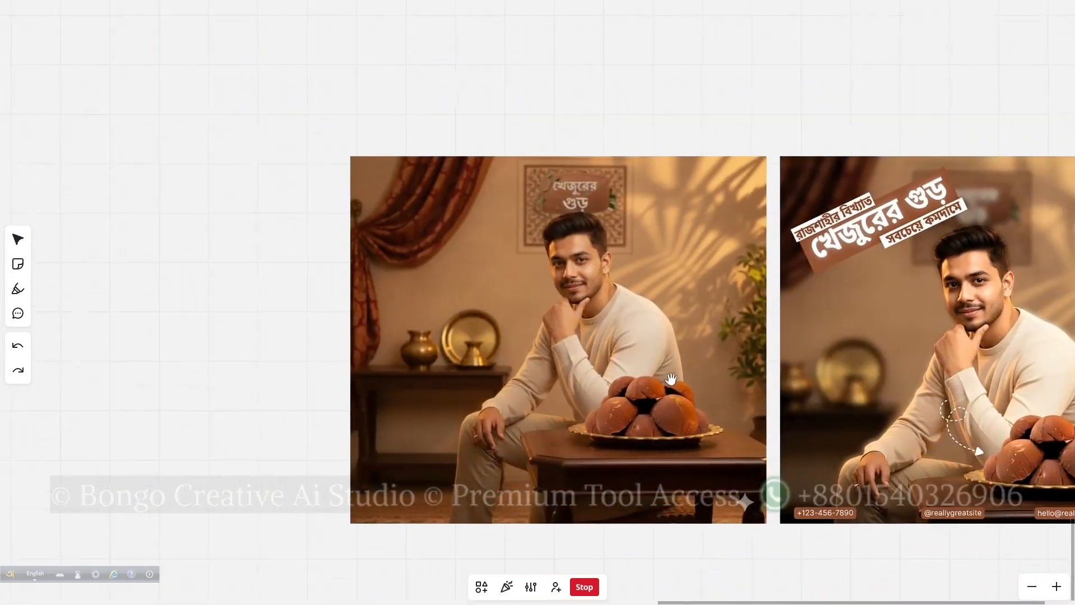
scroll(671, 379, "right", 4)
scroll(670, 379, "down", 1)
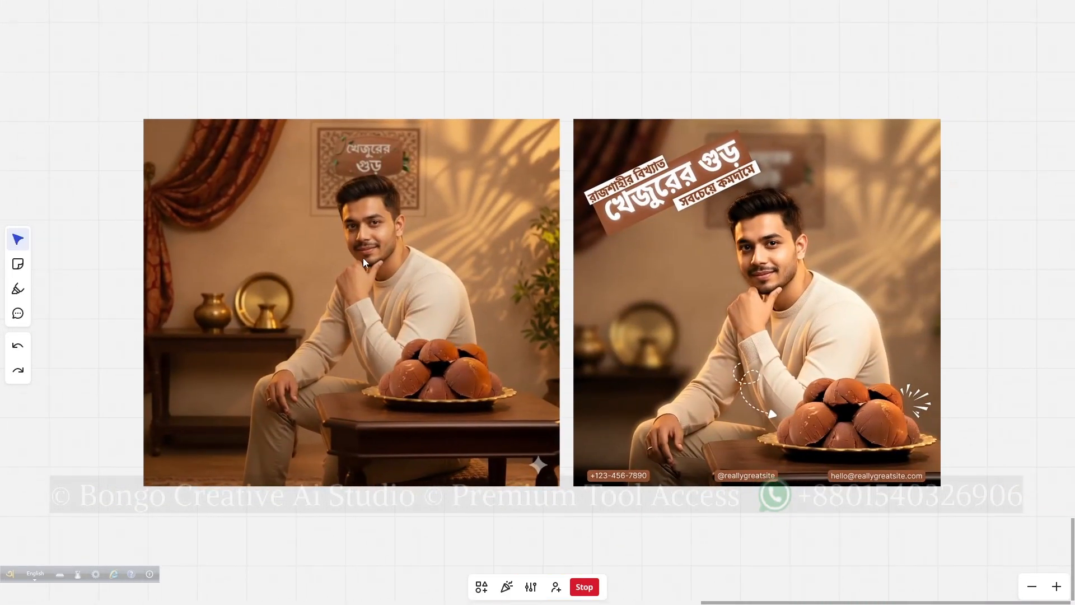
scroll(880, 251, "up", 3)
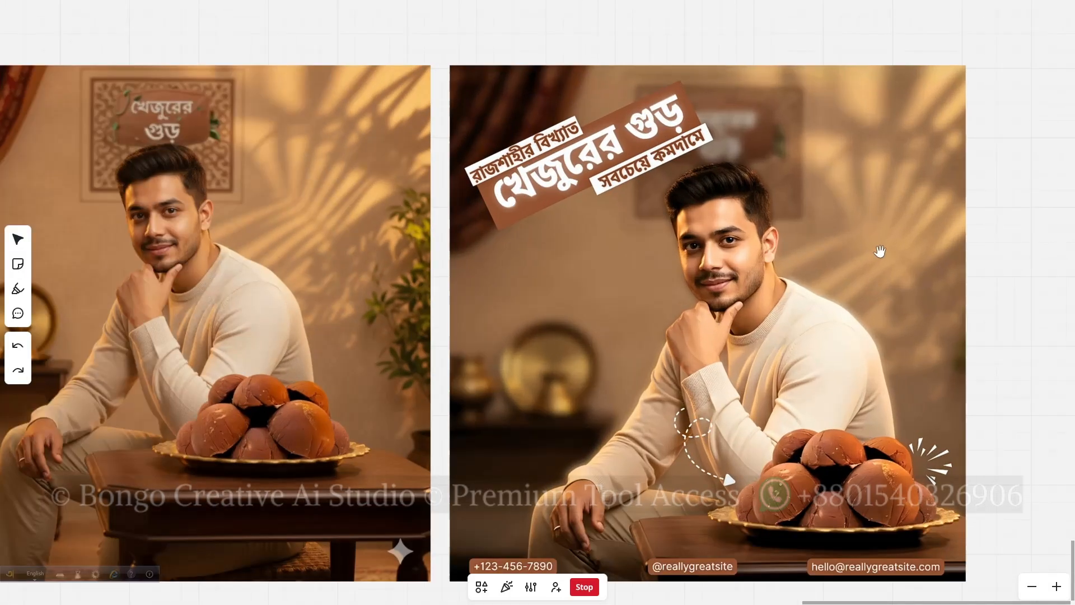
scroll(879, 252, "down", 4)
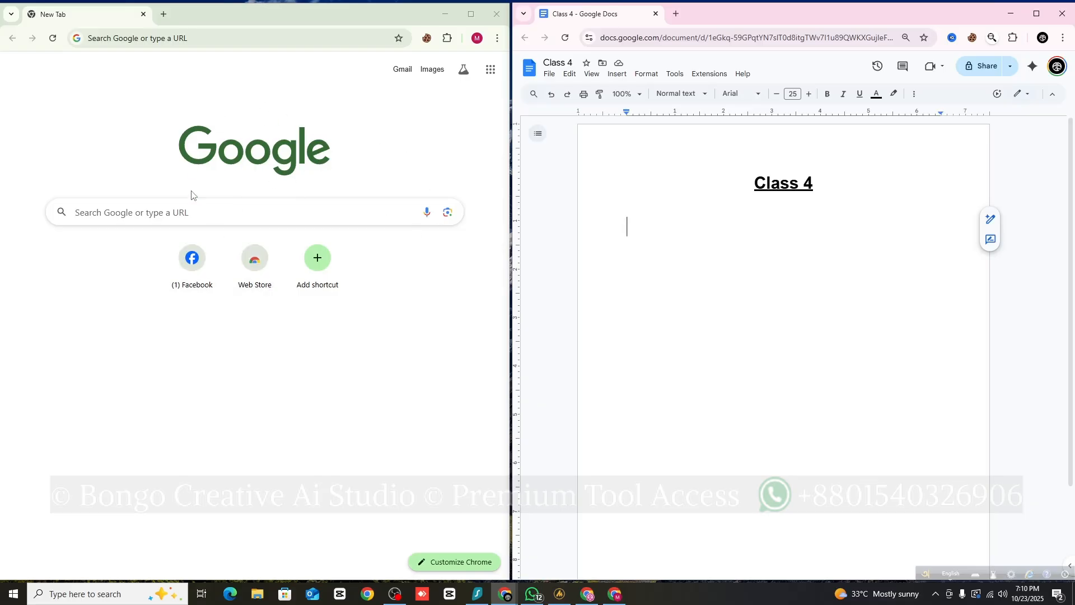
- Switch to the Chrome window showing a new tab, search Google for chatgpt and open the ChatGPT site
left_click(190, 212)
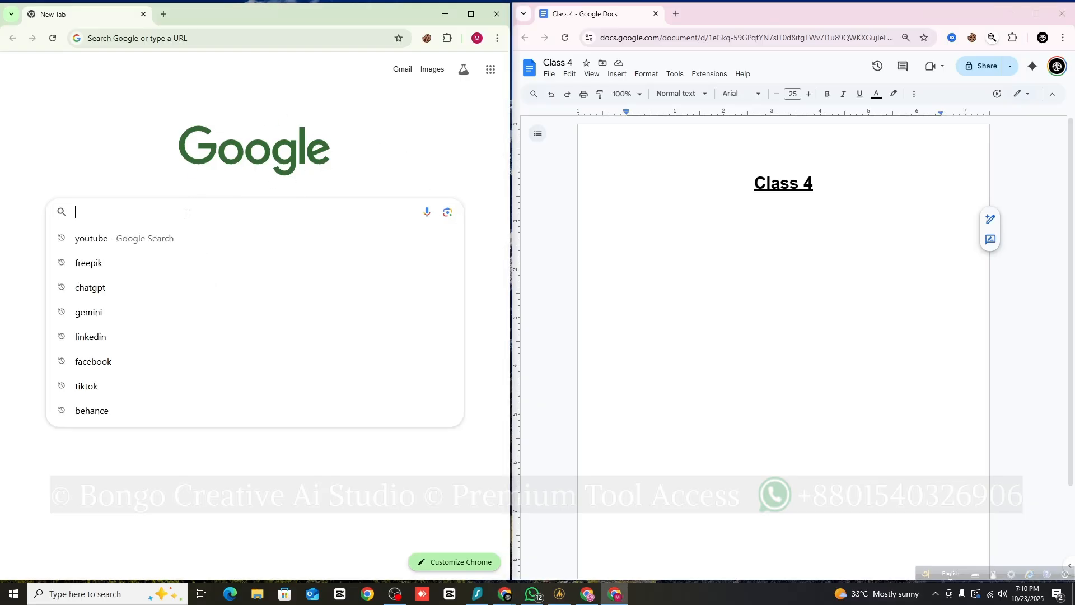
left_click(137, 287)
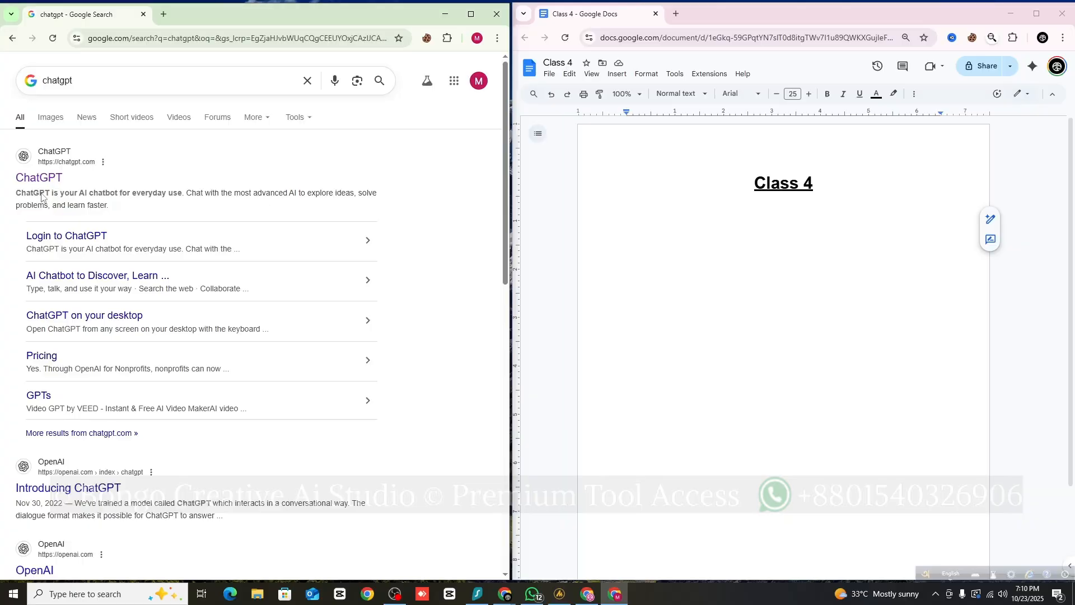
left_click(61, 179)
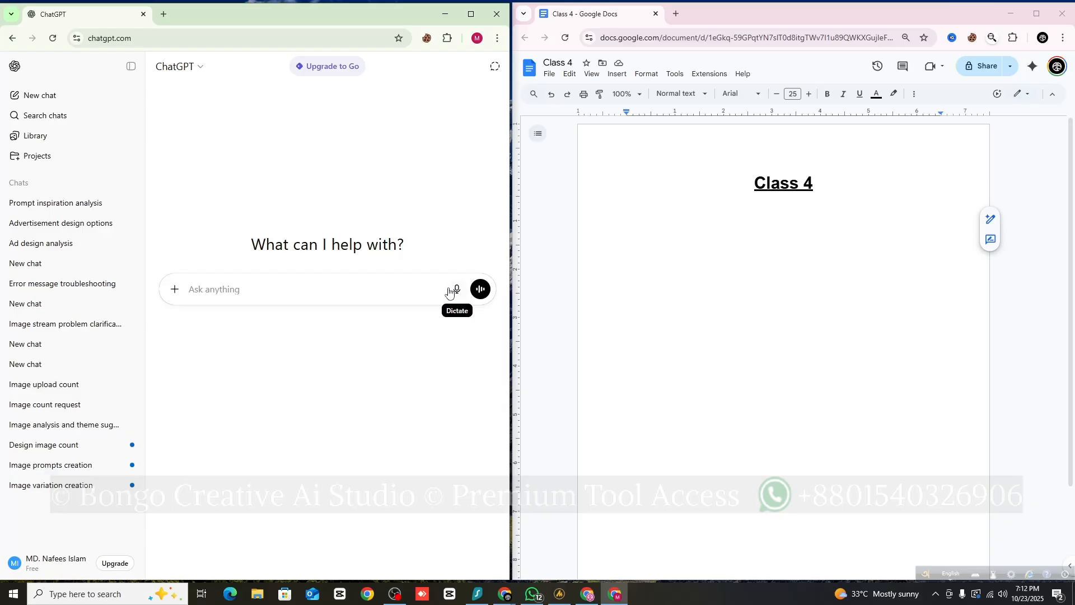
- Search Google for "speech to text bangla" in a new tab and open the SpeechTyping.com Bengali page
left_click(164, 15)
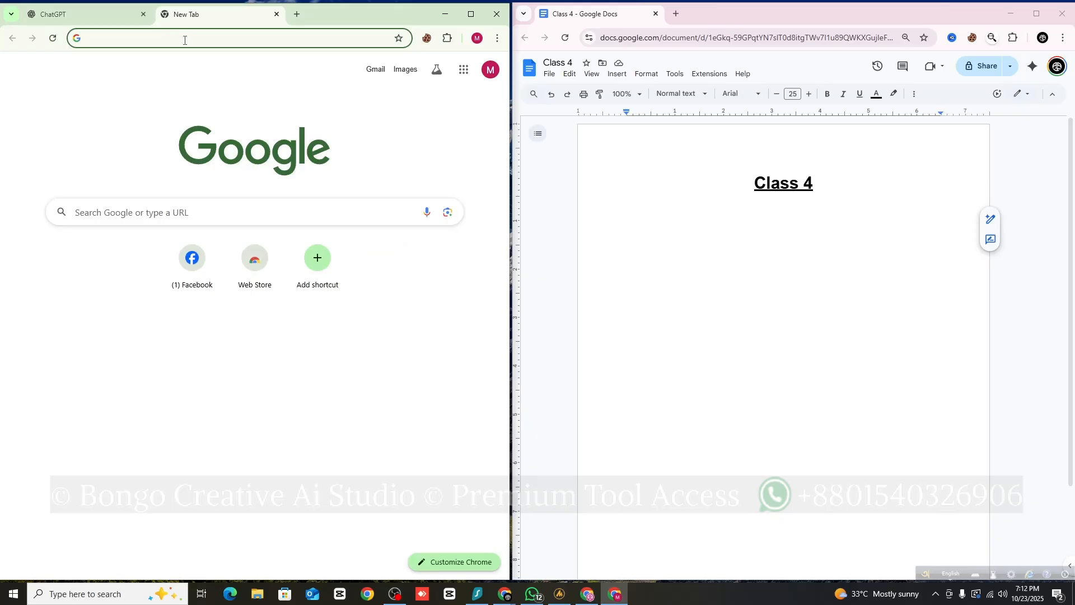
left_click(185, 40)
type("spe")
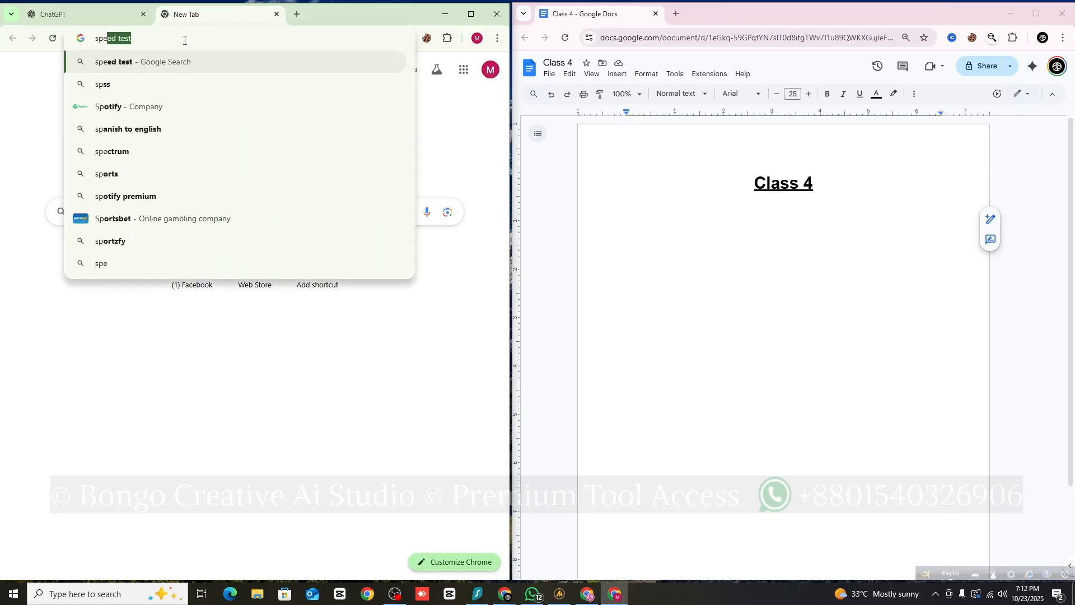
type("ech ")
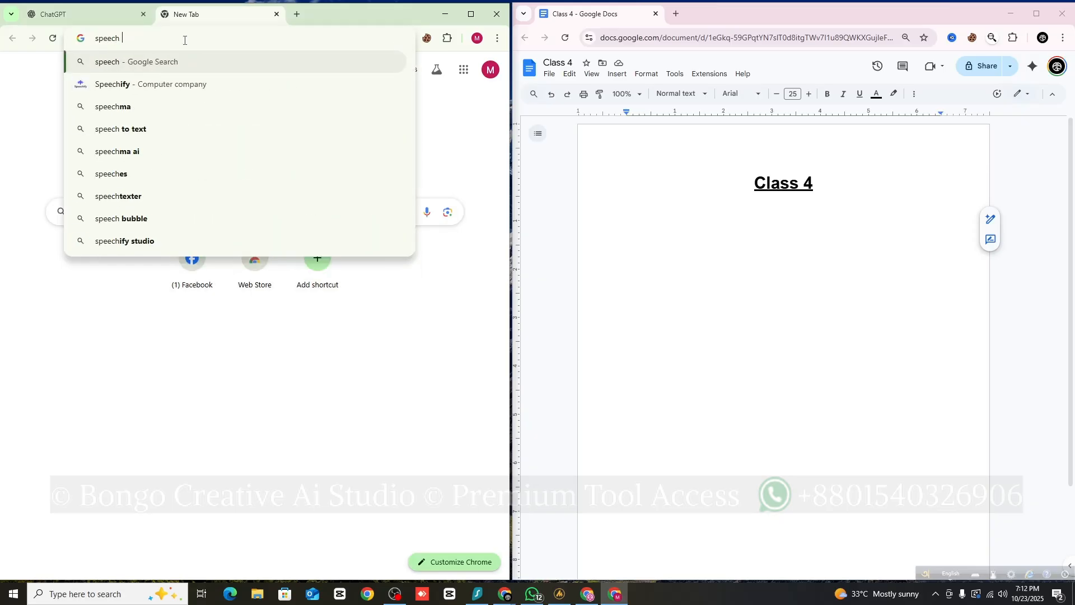
type("to text")
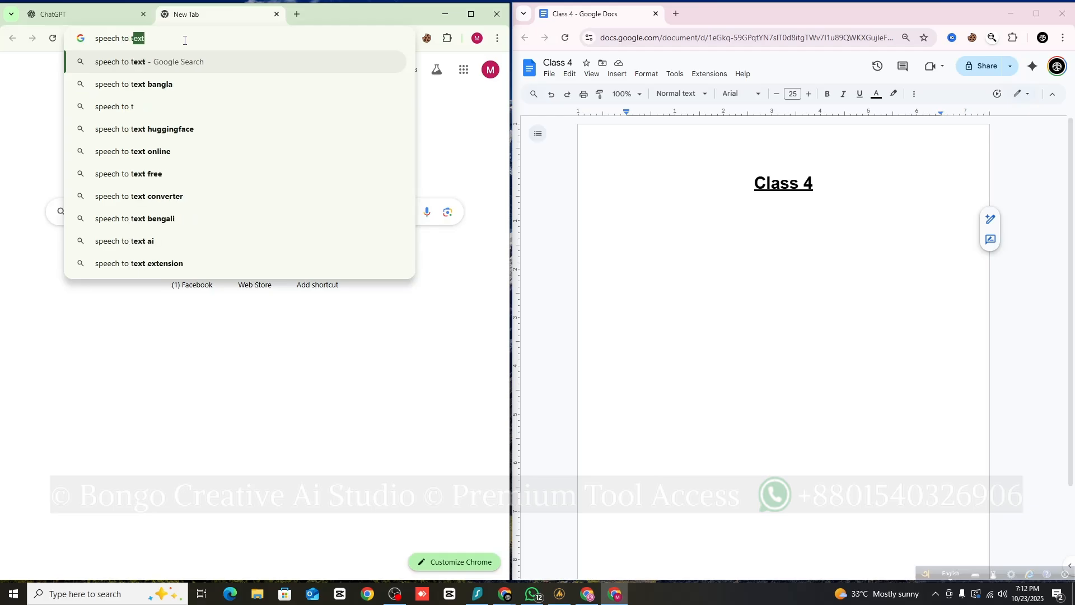
type(" bangla")
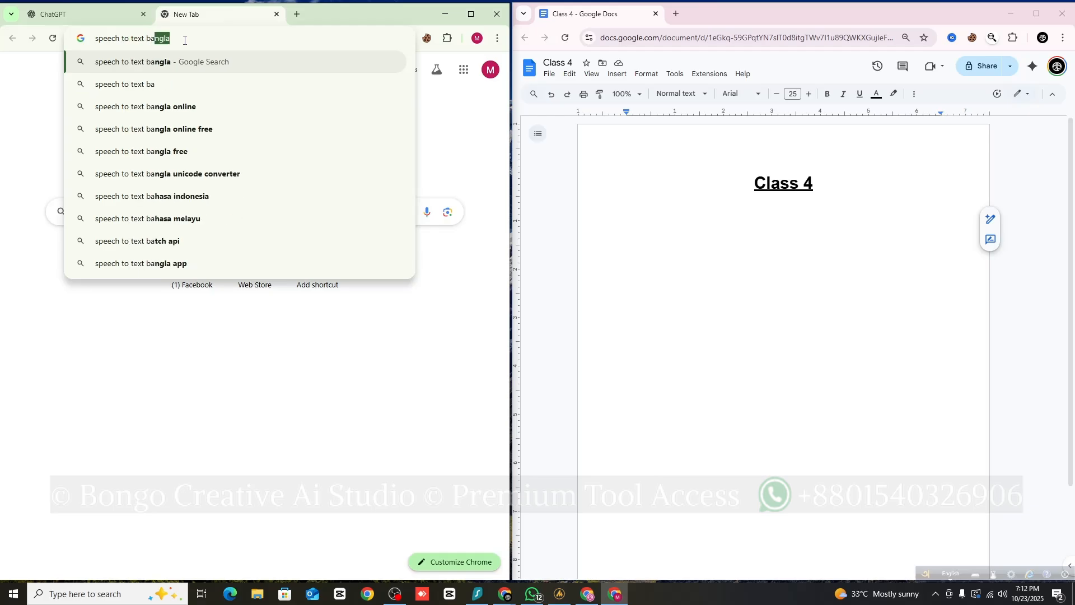
key("Return")
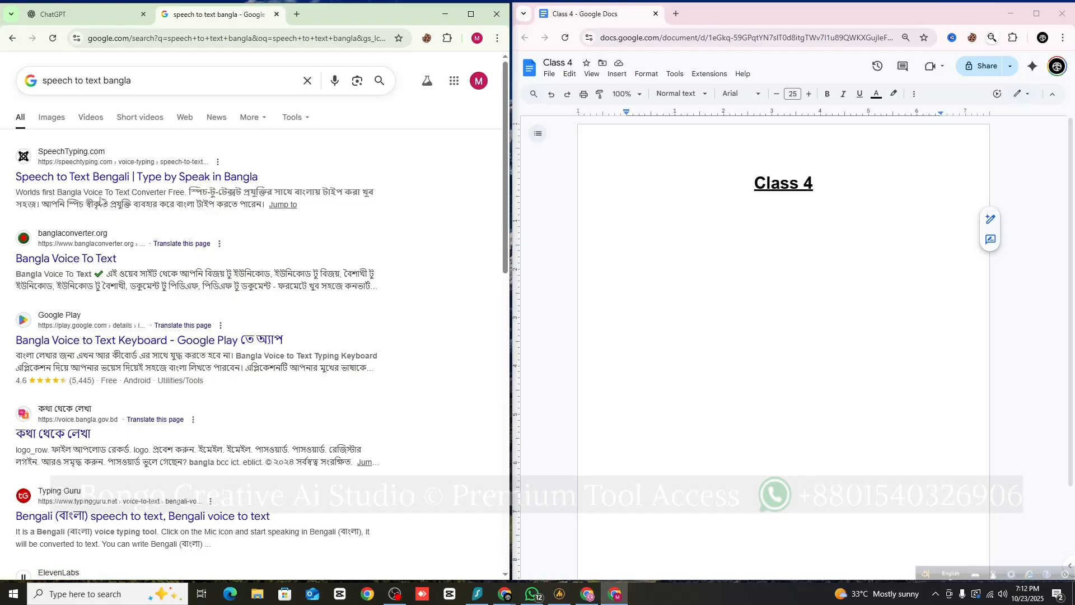
left_click(120, 178)
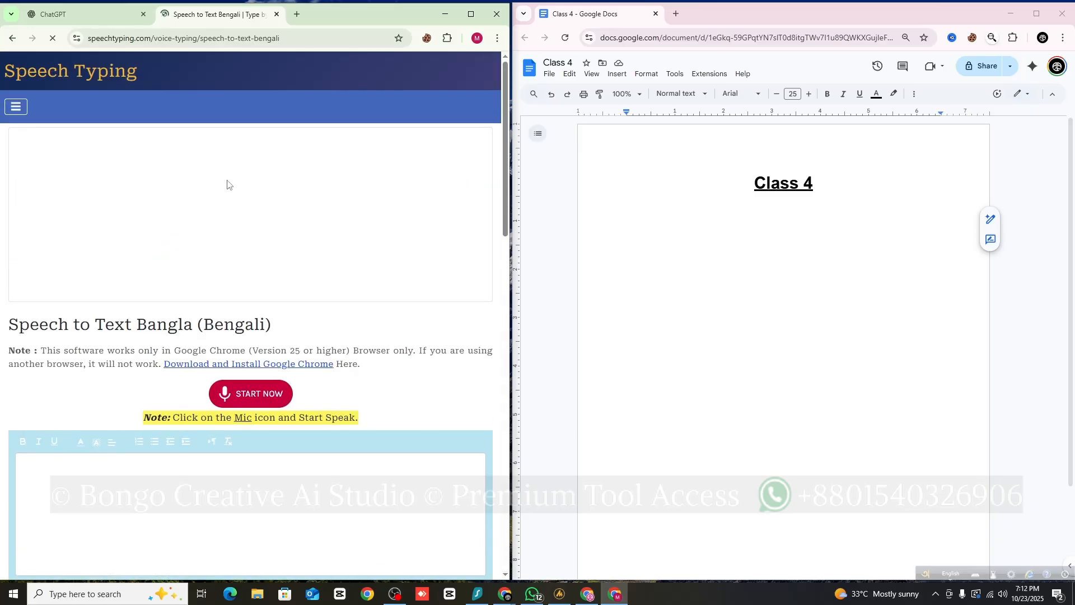
- Reduce the page zoom to 80%, start Bangla dictation and allow the site to use the microphone while visiting
key("ctrl+minus")
key("ctrl+minus")
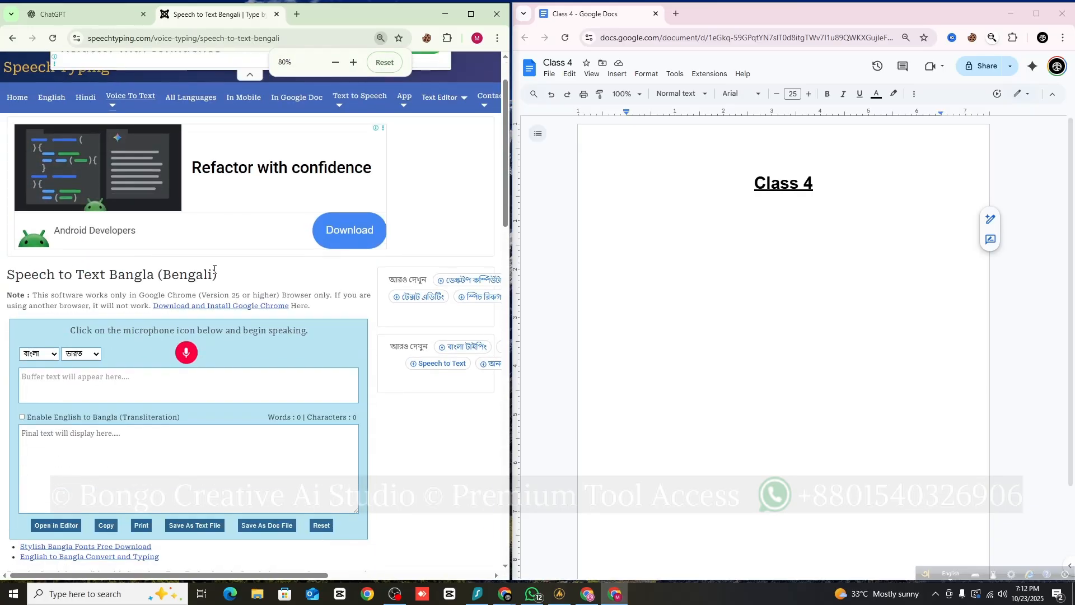
scroll(226, 258, "down", 1)
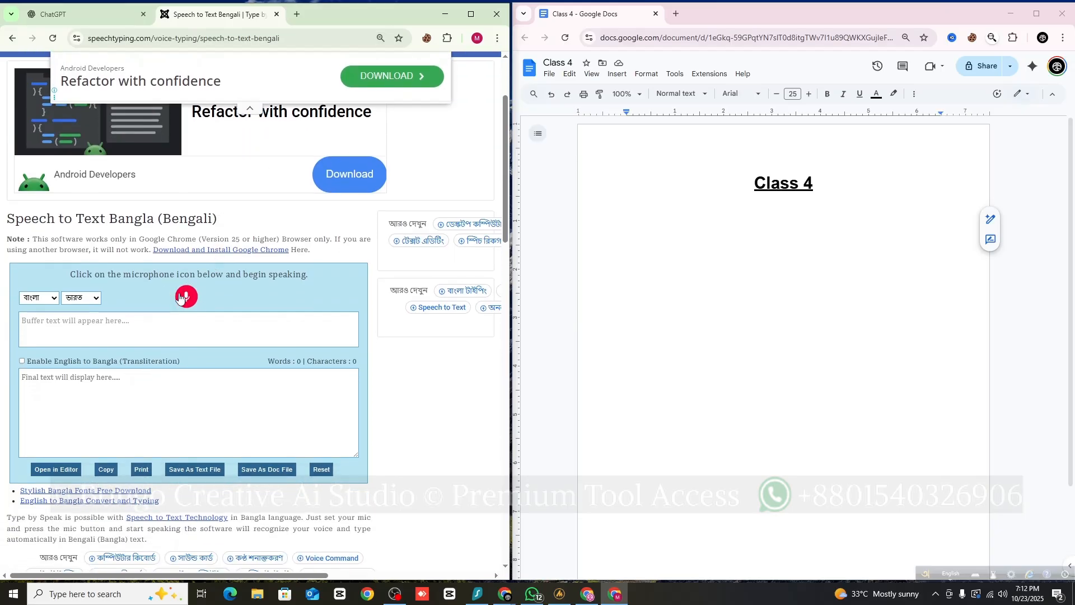
scroll(189, 302, "up", 2)
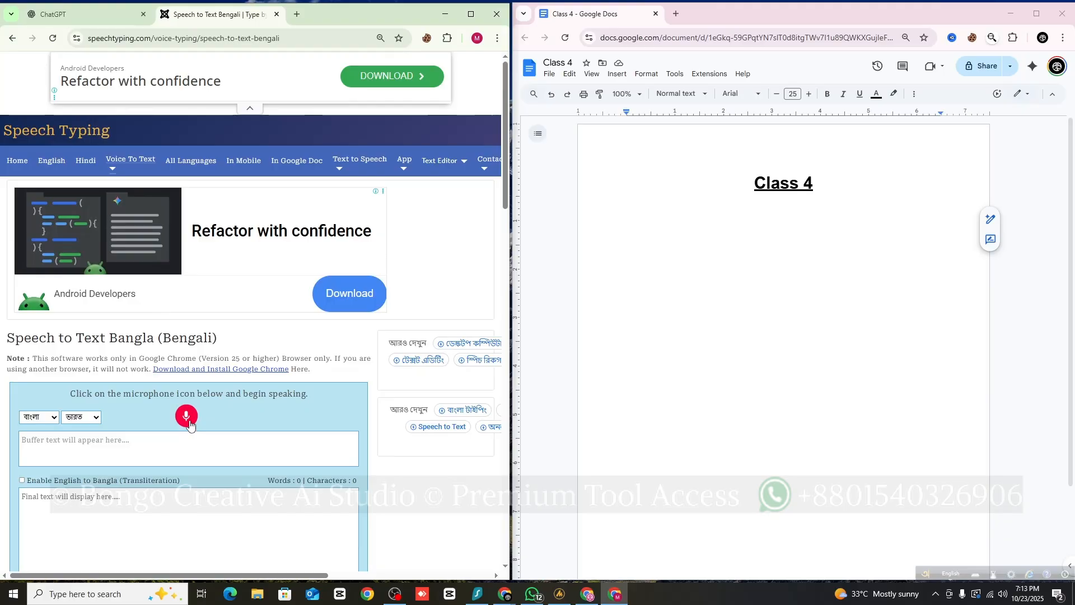
scroll(189, 424, "down", 1)
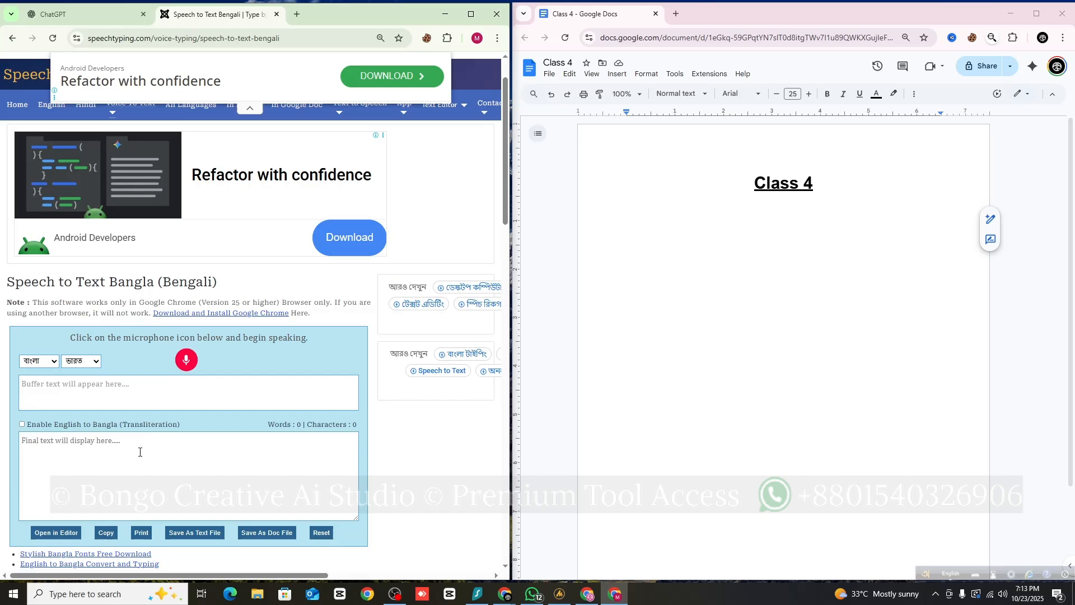
left_click(186, 359)
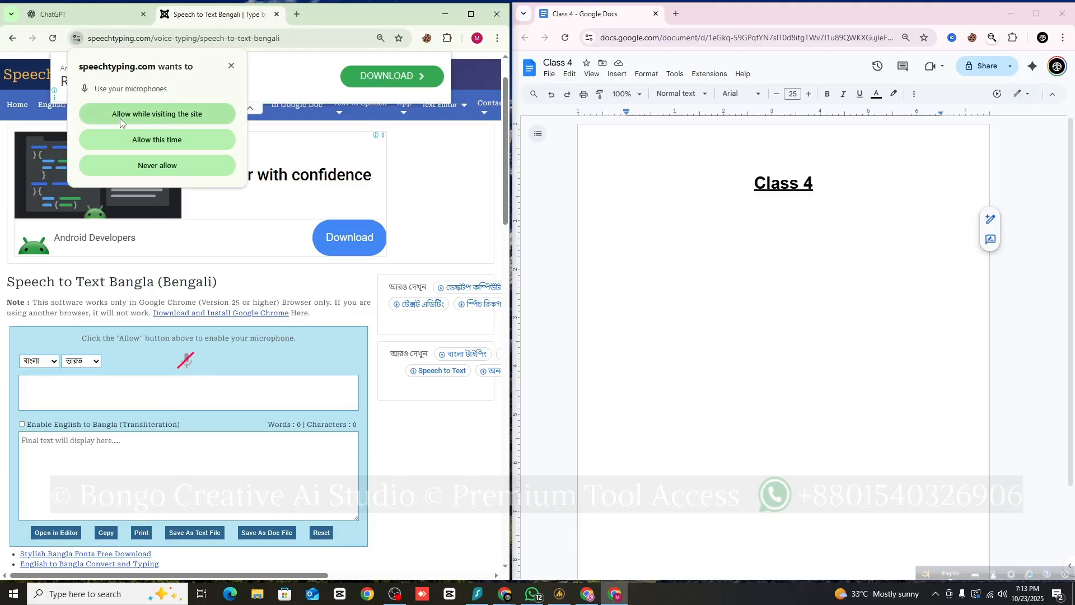
left_click(172, 115)
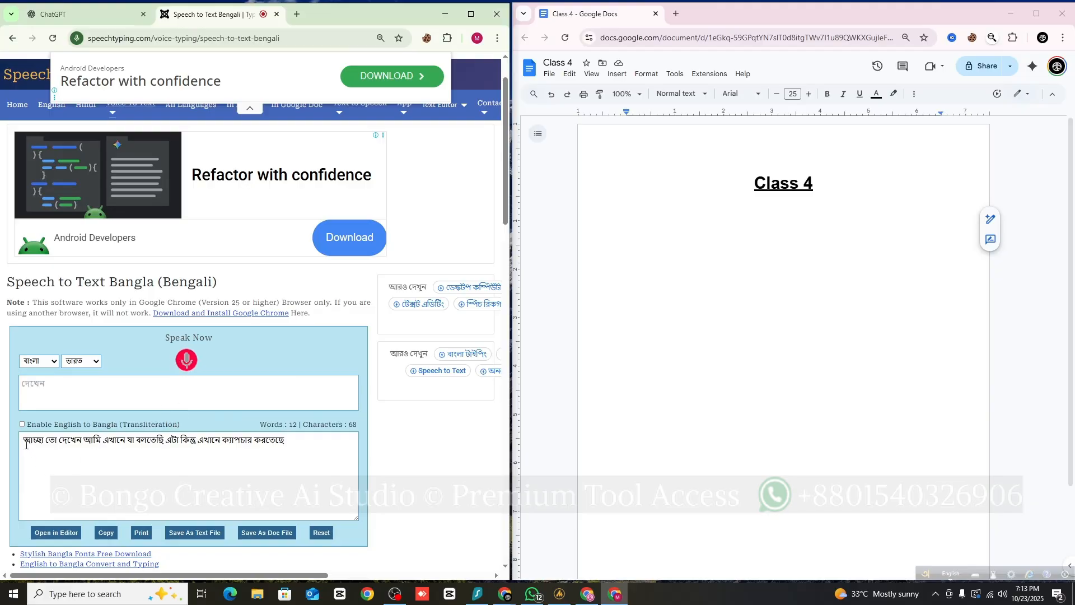
- Stop and clear the test dictation, and dictate a Bangla request for social media poster keywords as an AI content creator
left_click(177, 360)
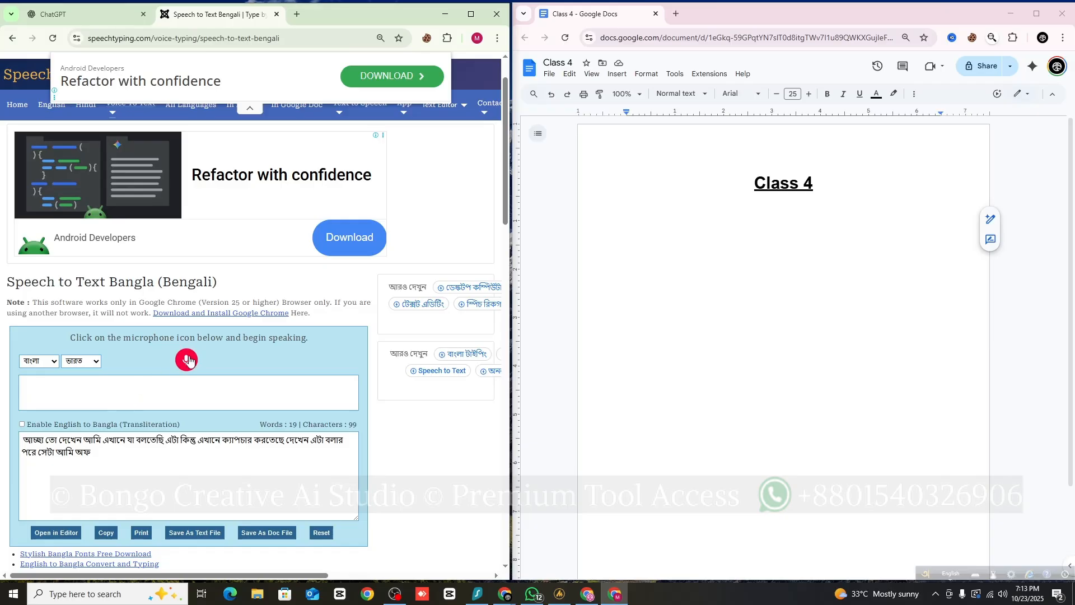
left_click_drag(25, 439, 286, 443)
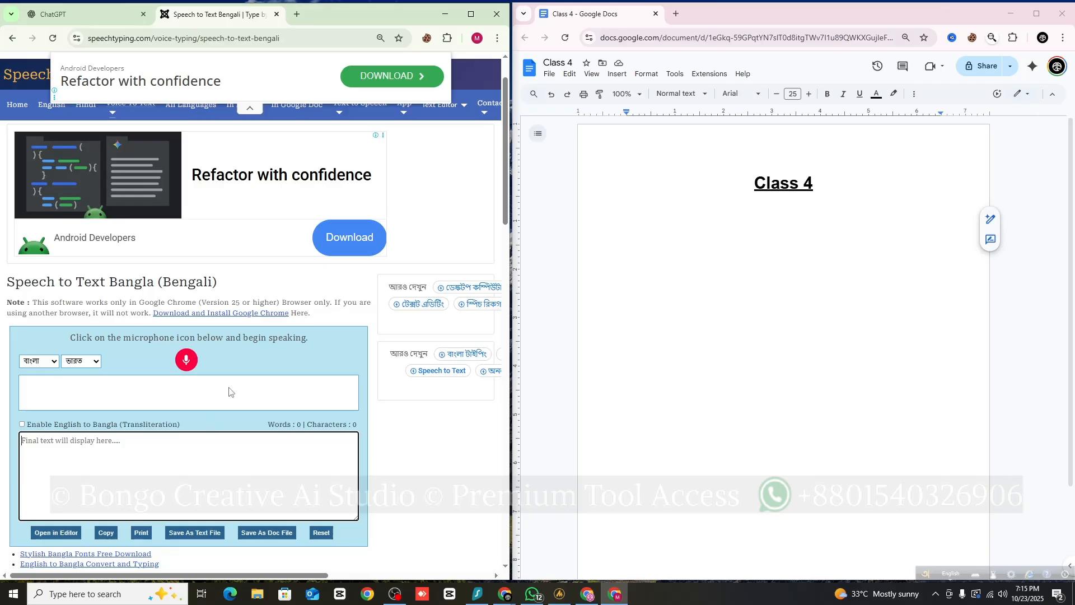
left_click(186, 361)
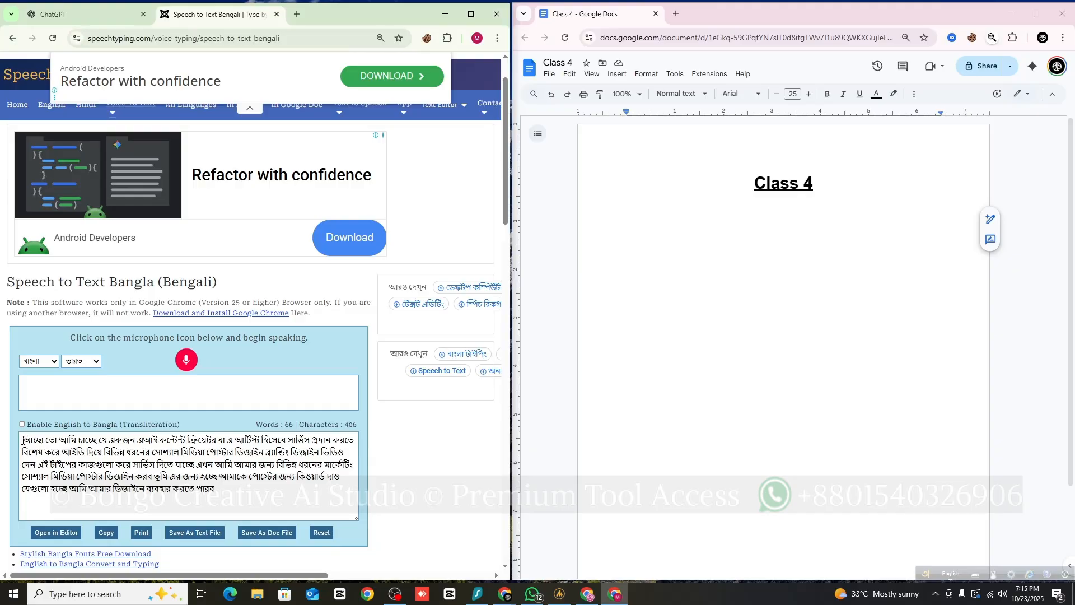
- Correct the dictated request with "এআই আর্টিস্ট", "chacche" and "Ai", and end it with "Title dao. english e."
left_click_drag(22, 439, 227, 489)
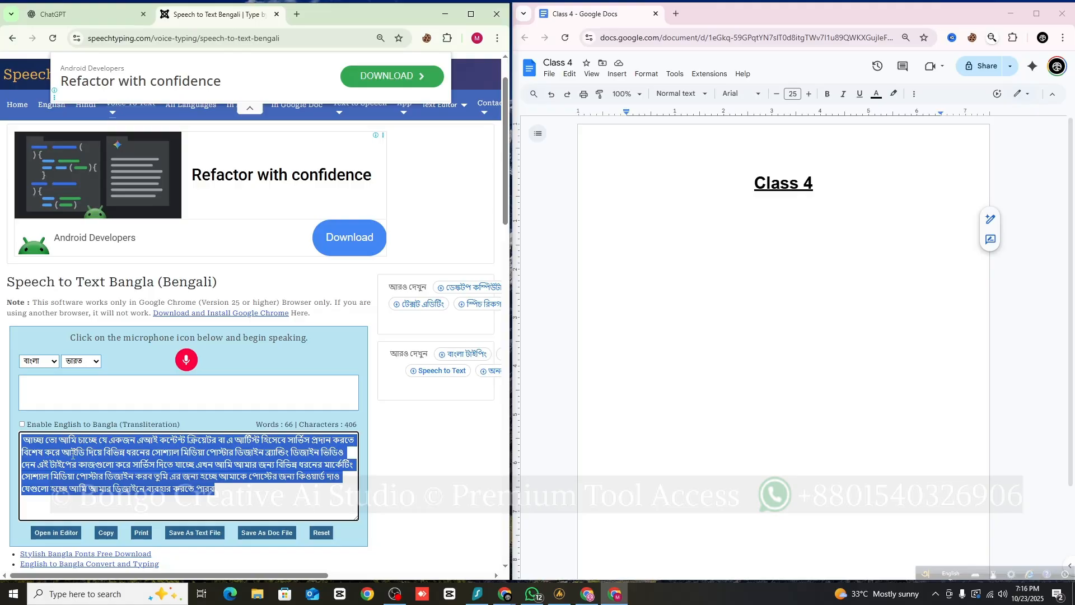
left_click(30, 448)
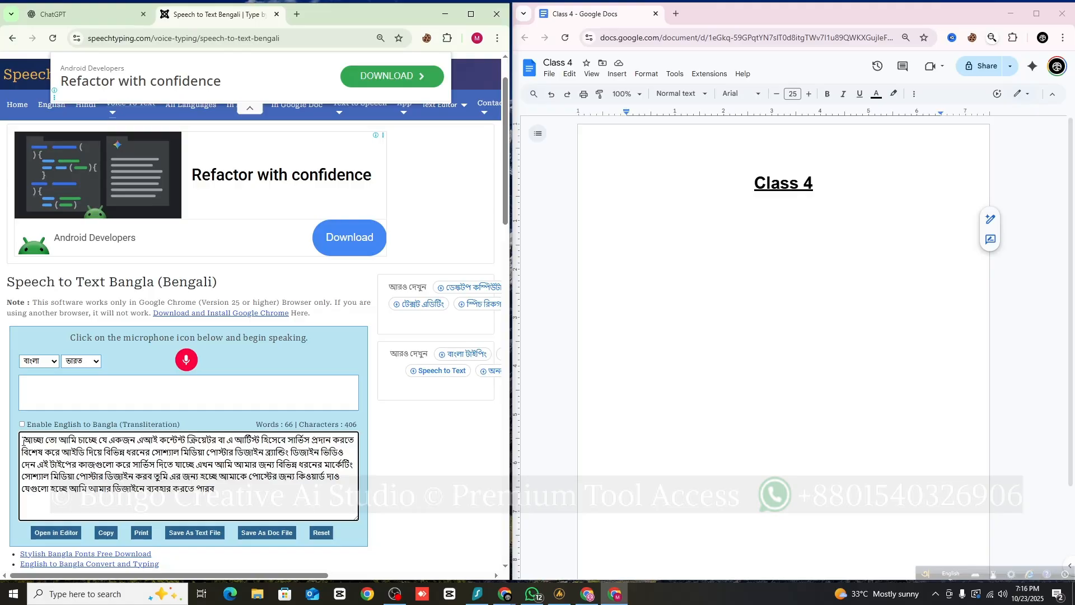
left_click_drag(23, 441, 218, 502)
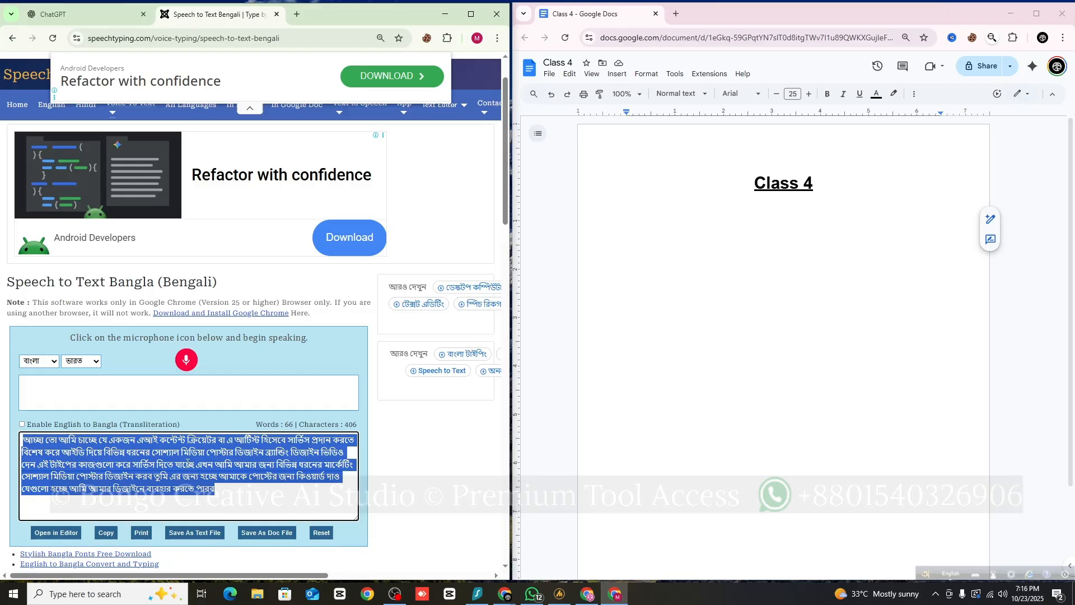
left_click(104, 454)
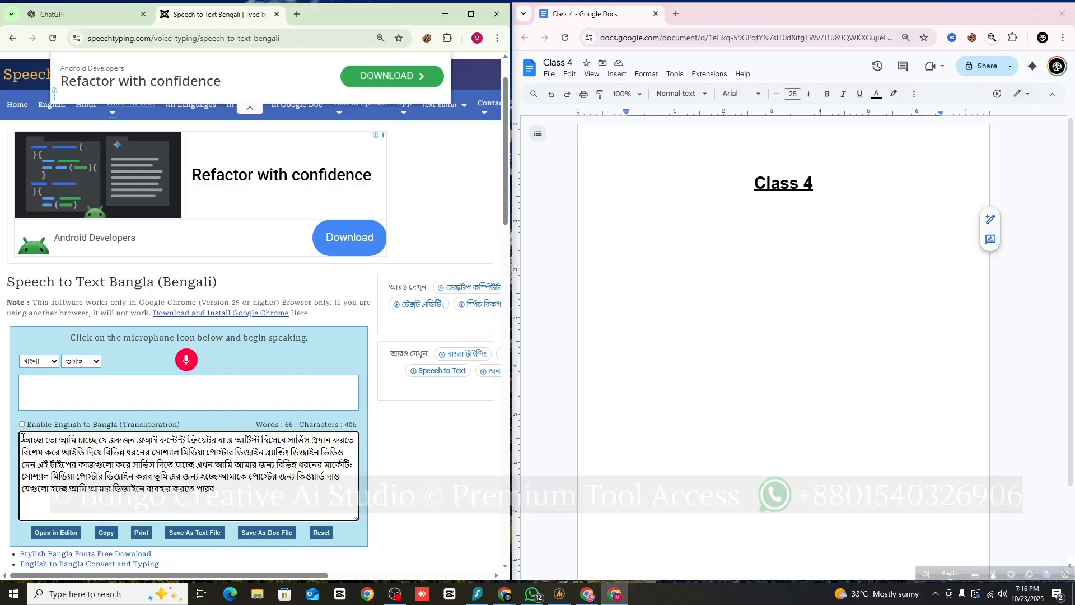
right_click(151, 442)
left_click(204, 230)
double_click(229, 440)
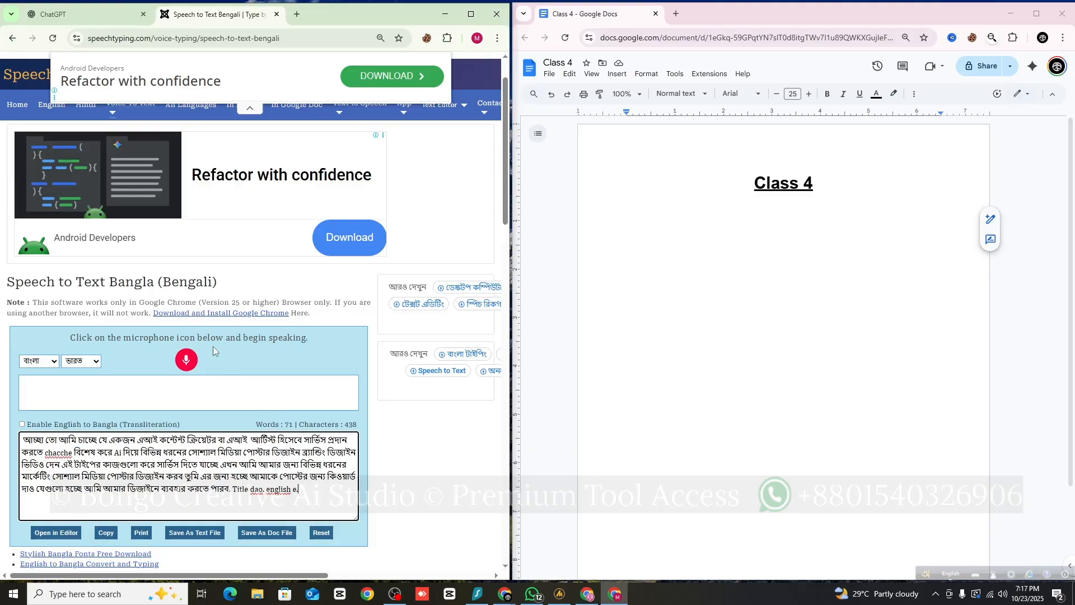
- Copy the whole corrected request from the speech tool and paste it into the ChatGPT prompt
left_click(23, 440)
left_click_drag(23, 440, 310, 488)
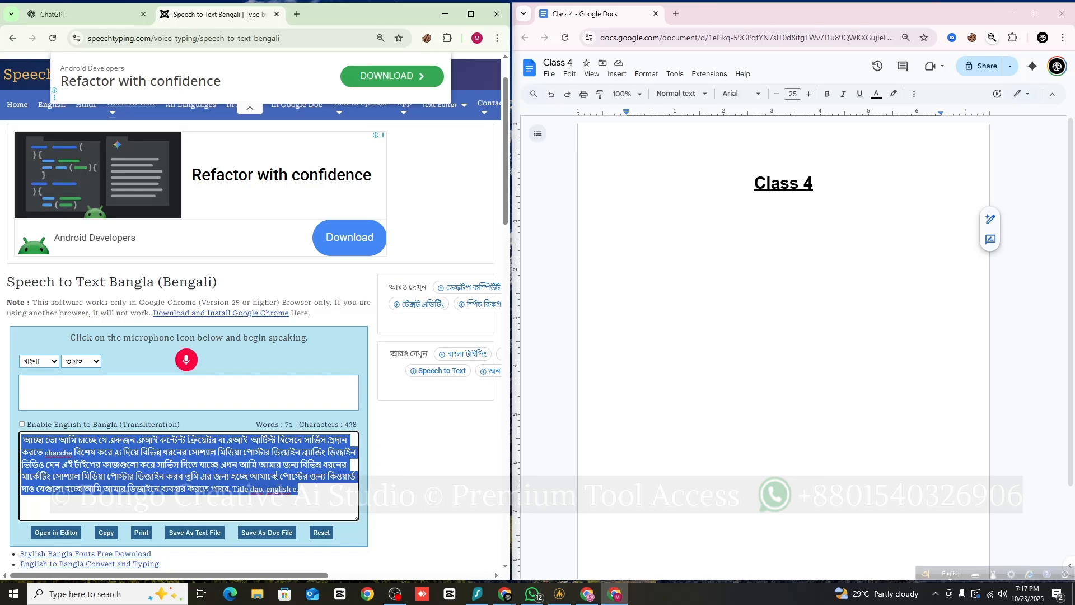
right_click(276, 475)
left_click(314, 264)
left_click(98, 19)
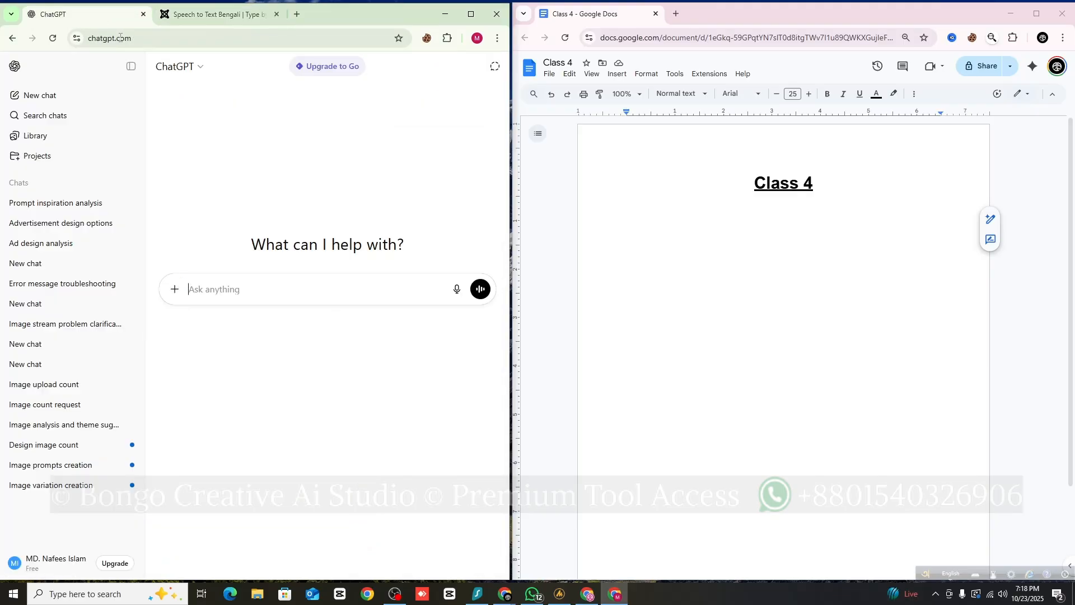
right_click(205, 295)
left_click(224, 404)
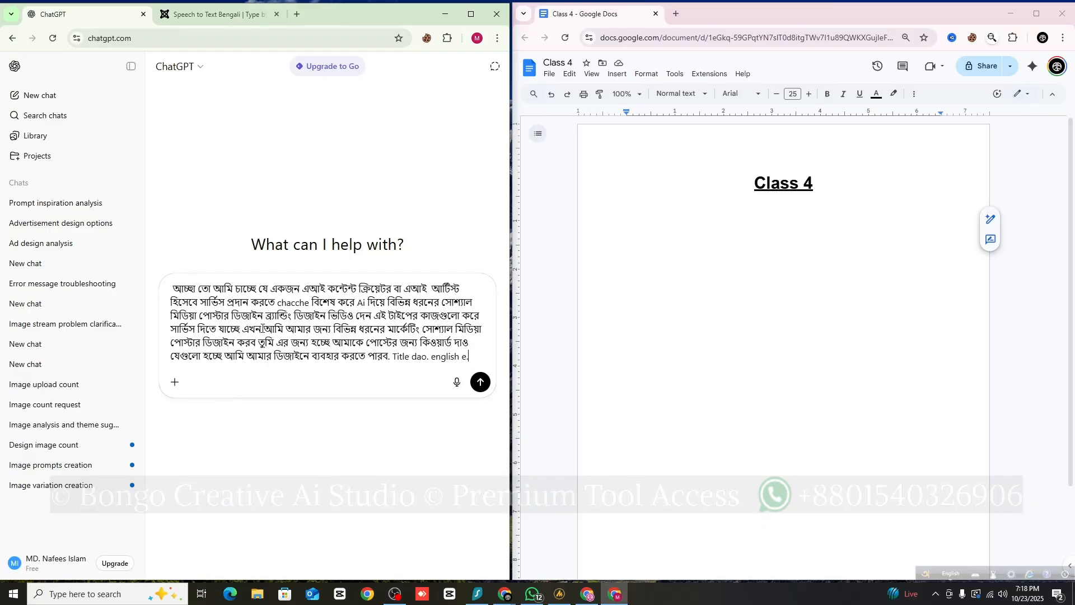
- Send the request to ChatGPT and look through the generated titles and keywords by category
left_click(479, 383)
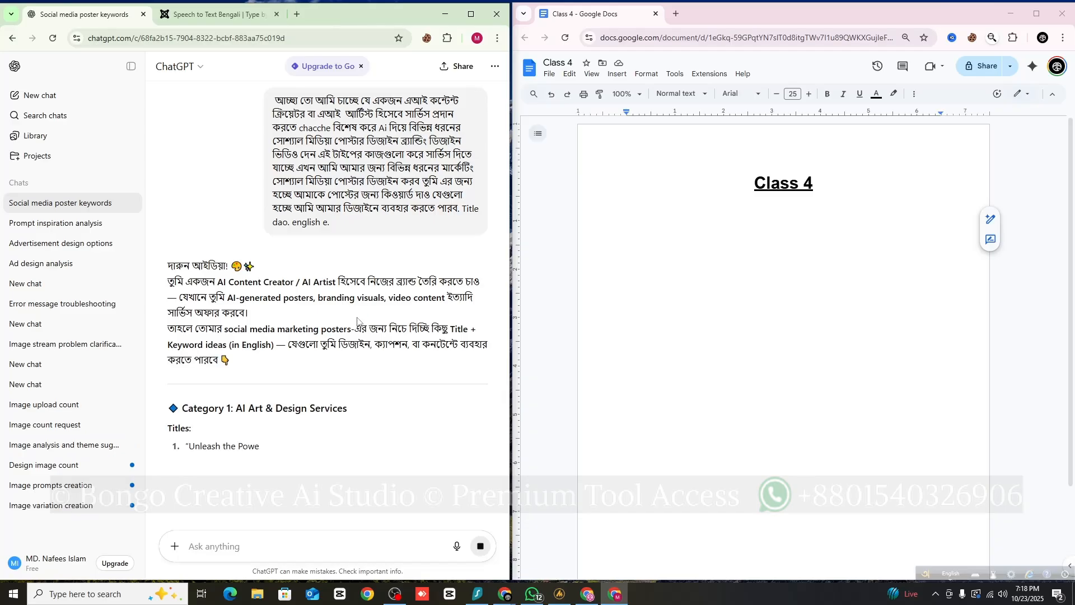
scroll(325, 339, "down", 1)
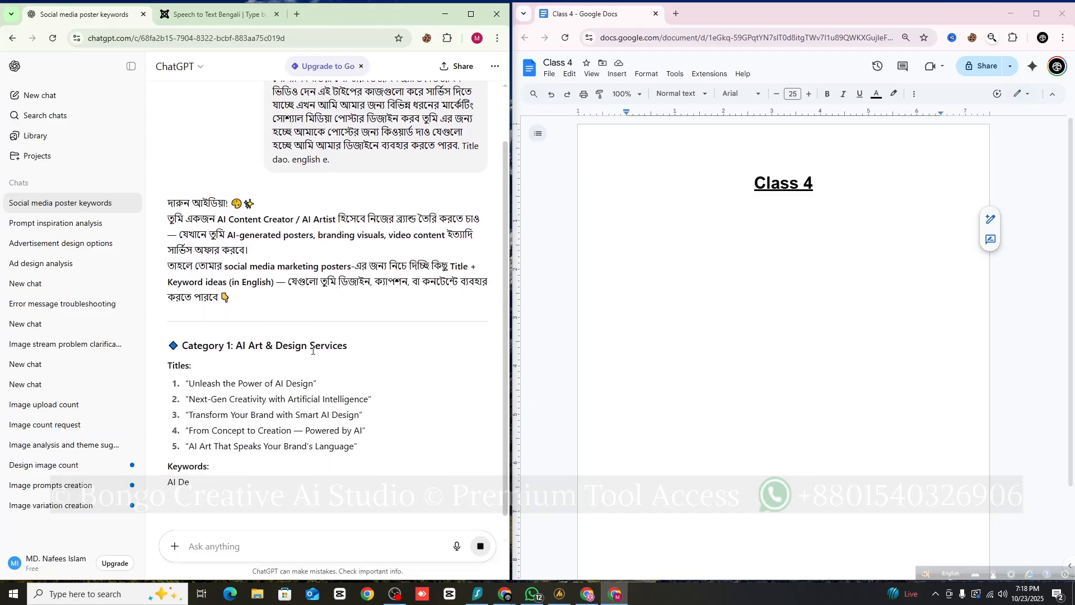
scroll(314, 353, "down", 2)
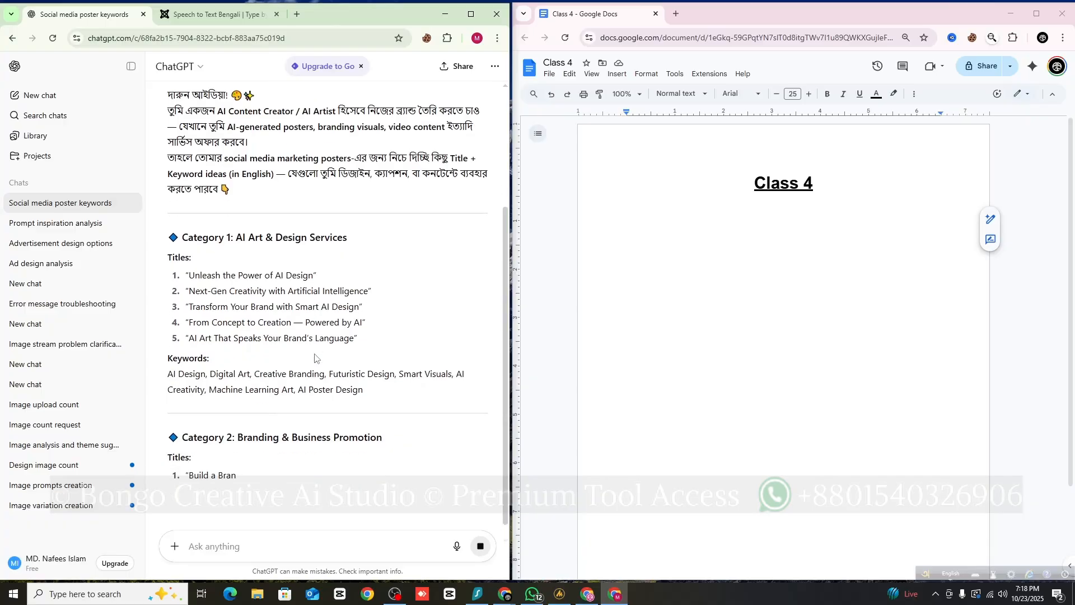
scroll(316, 354, "down", 1)
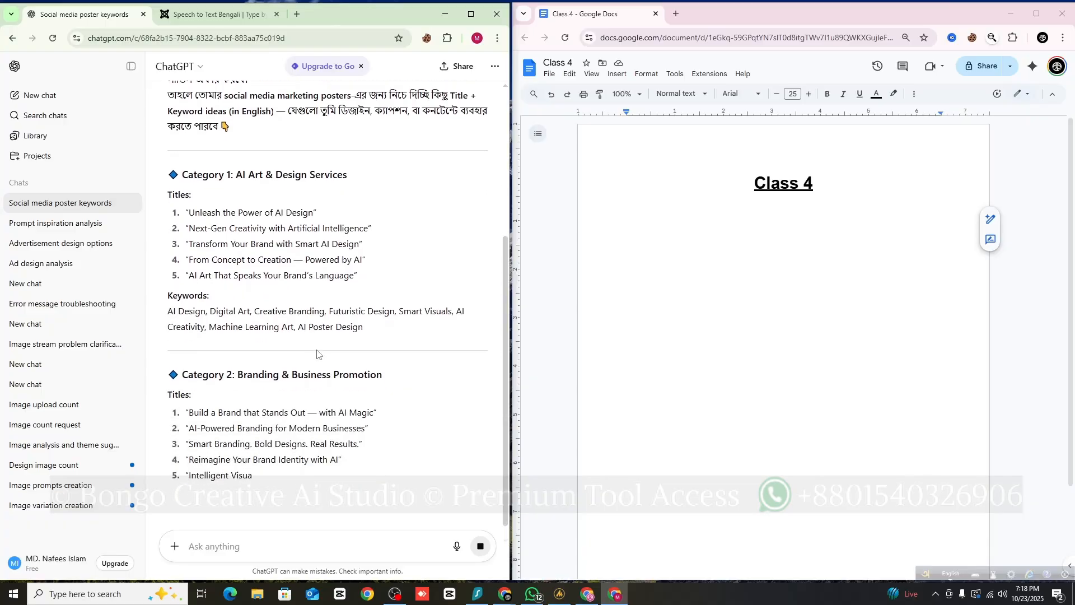
scroll(317, 354, "down", 1)
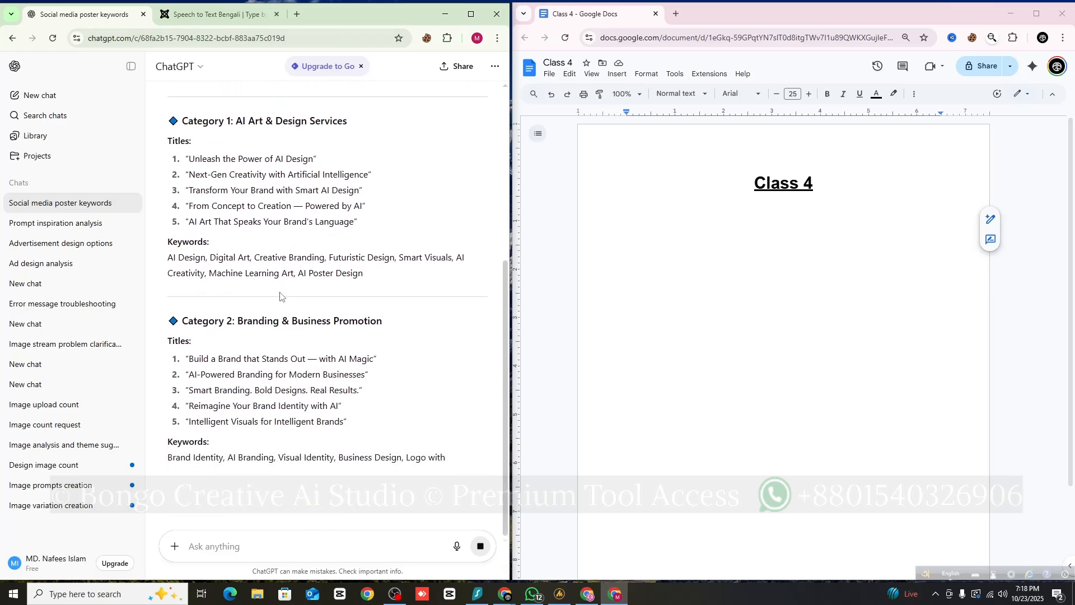
- Return to the speech-to-text page, close the advertisement and clear the previous request from the final text box
left_click(208, 21)
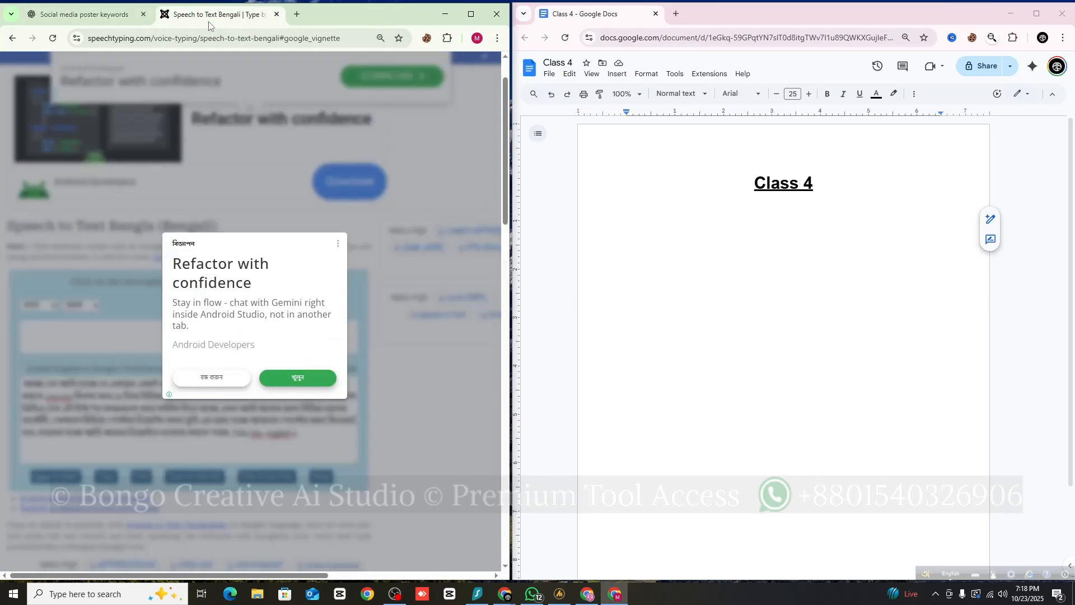
left_click(230, 380)
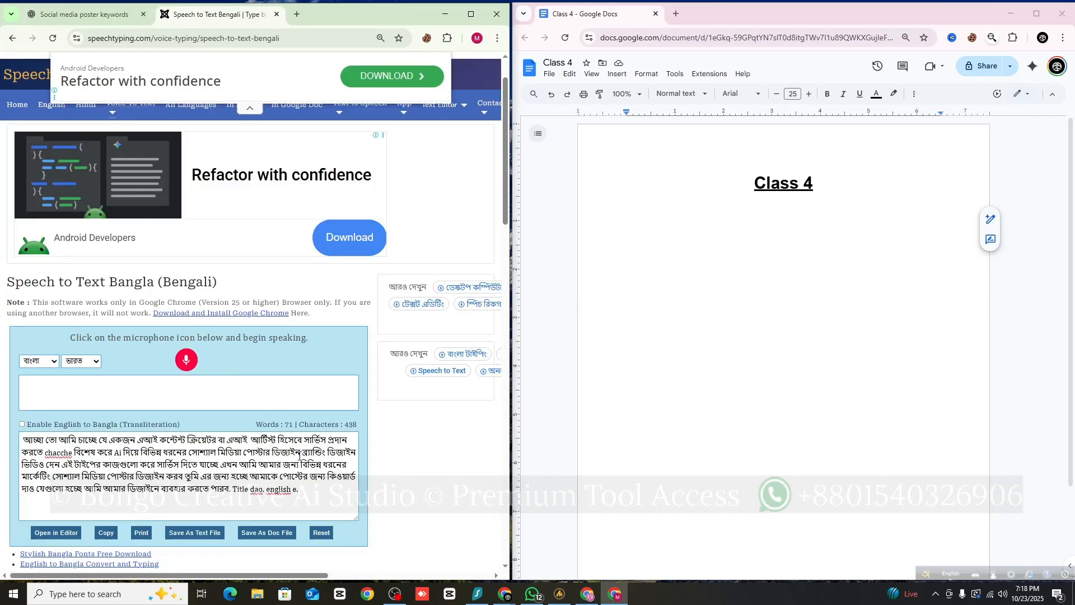
triple_click(303, 486)
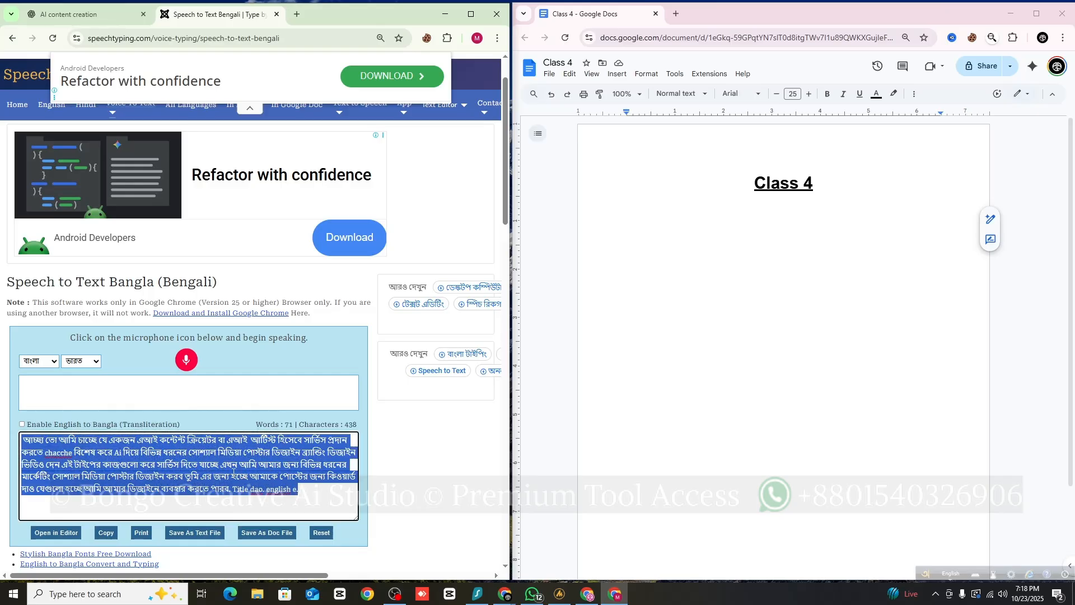
key("ctrl+x")
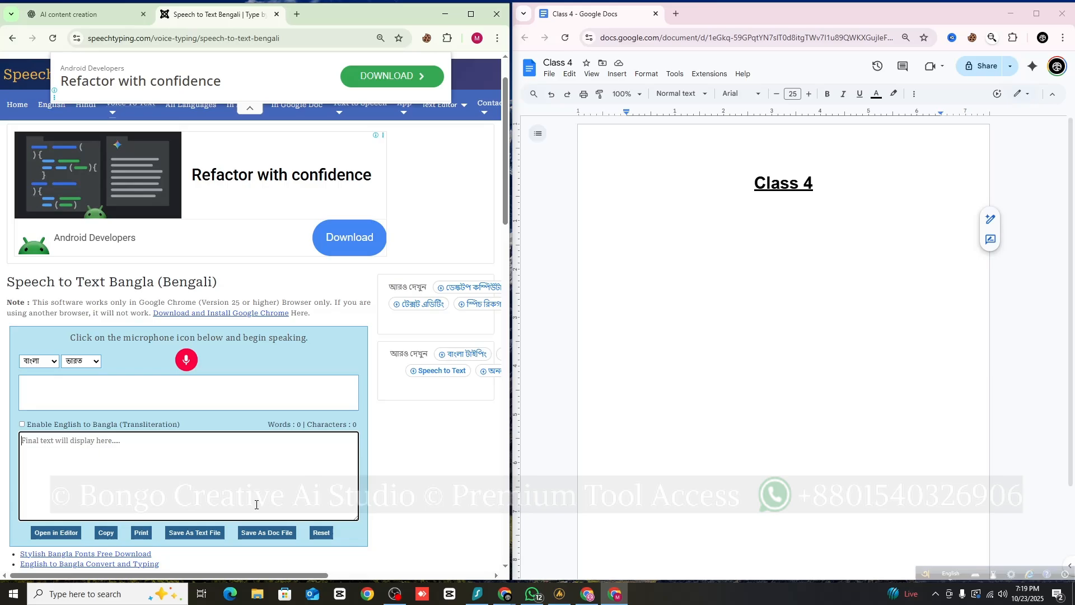
- Dictate the poster concept in Bangla and correct the transcribed text with "sub headline", "diya commercial" and "AD"
left_click(189, 360)
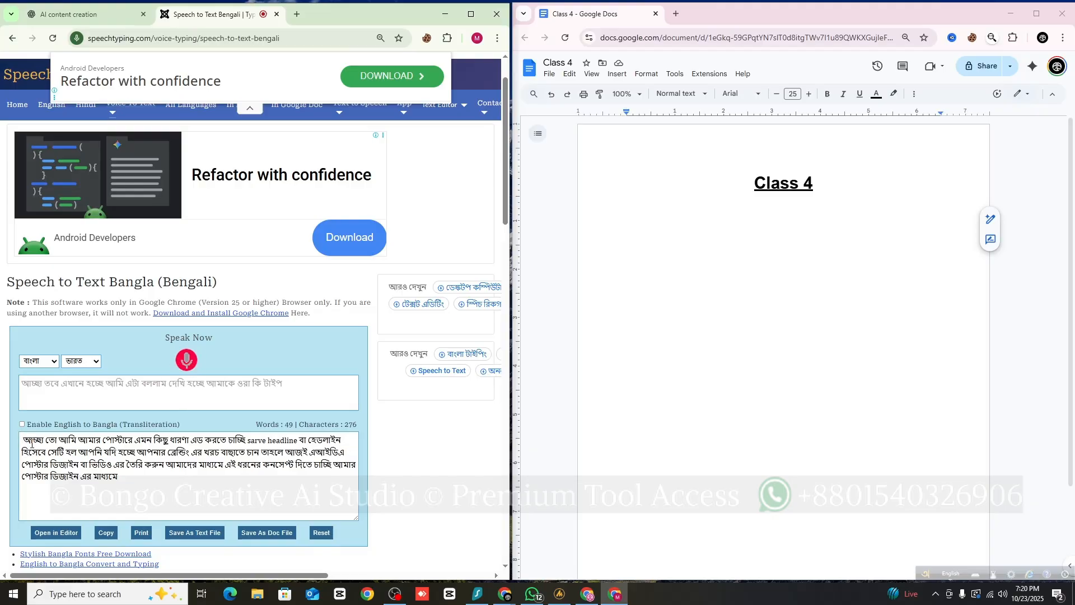
left_click_drag(248, 440, 297, 442)
type("sub h")
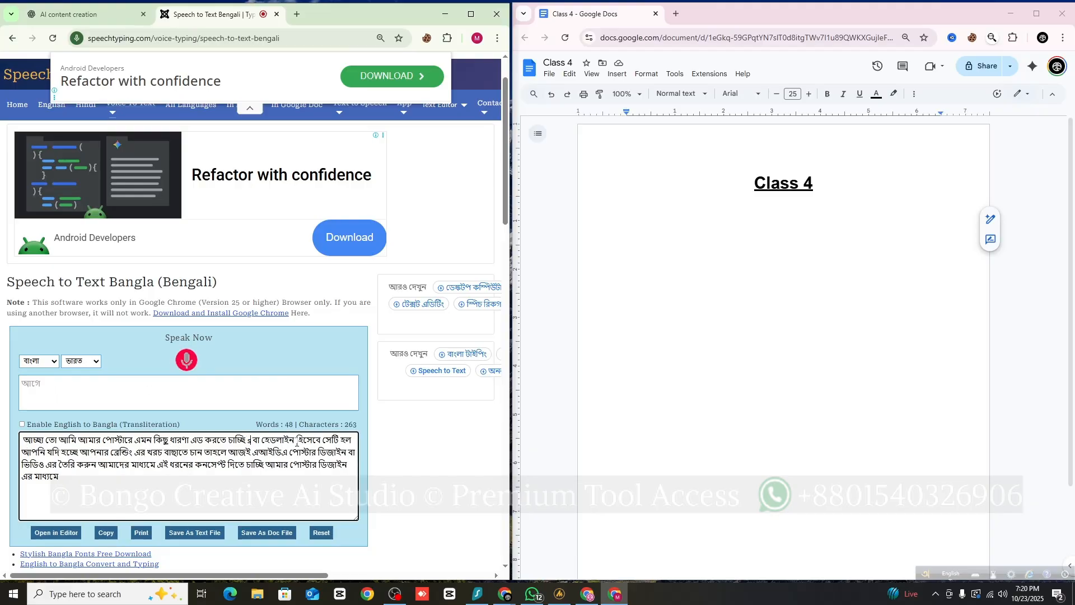
type("eadline")
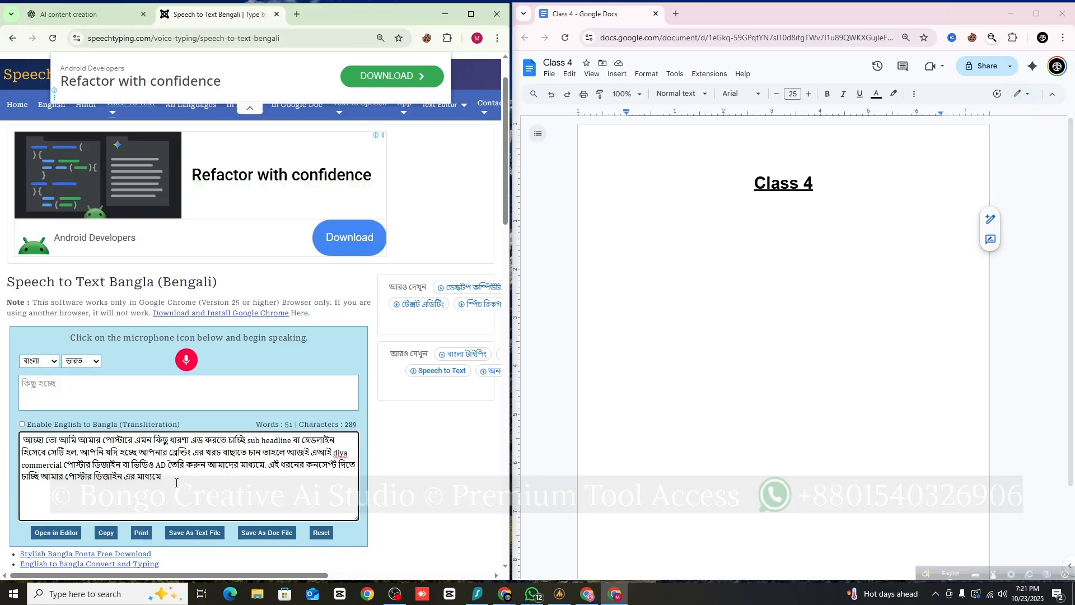
- Copy the whole corrected poster concept from the speech tool, paste it into the ChatGPT prompt and send it
left_click_drag(176, 483, 14, 440)
right_click(46, 443)
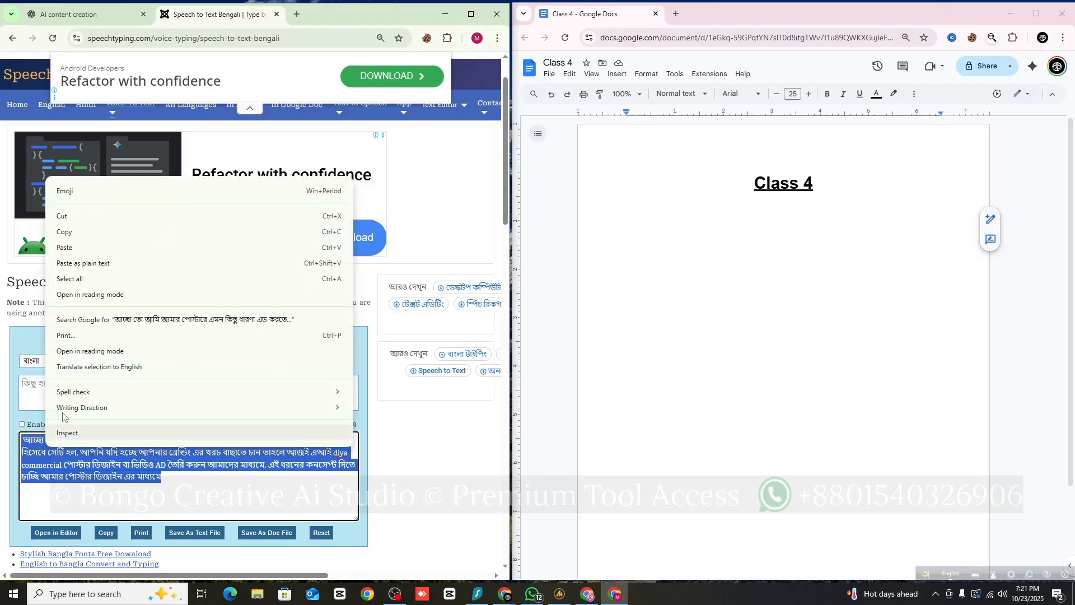
left_click(61, 232)
left_click(70, 14)
scroll(230, 466, "down", 5)
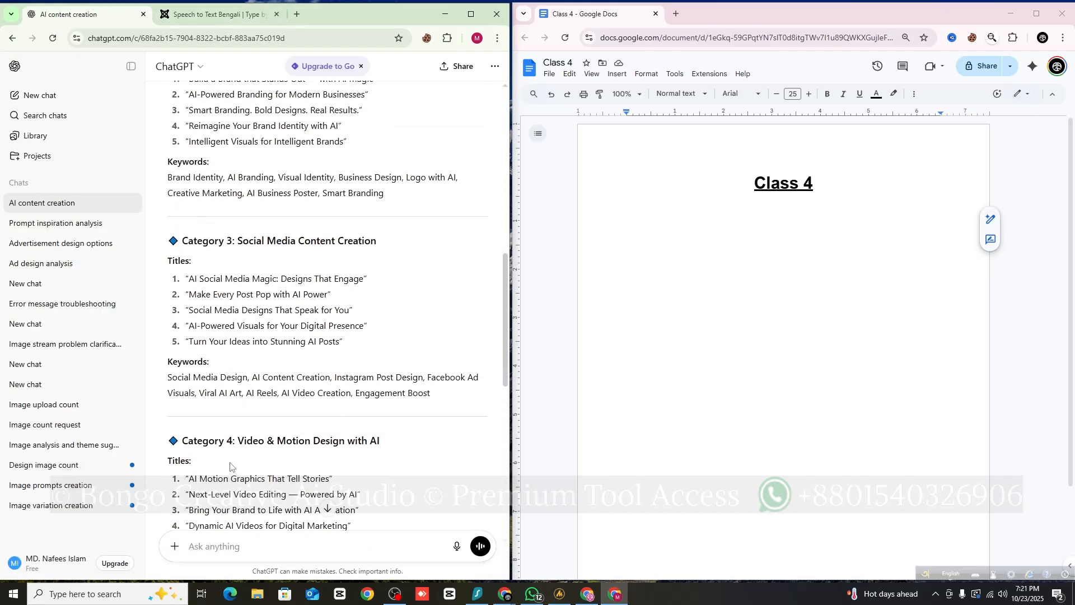
scroll(229, 467, "down", 6)
right_click(238, 541)
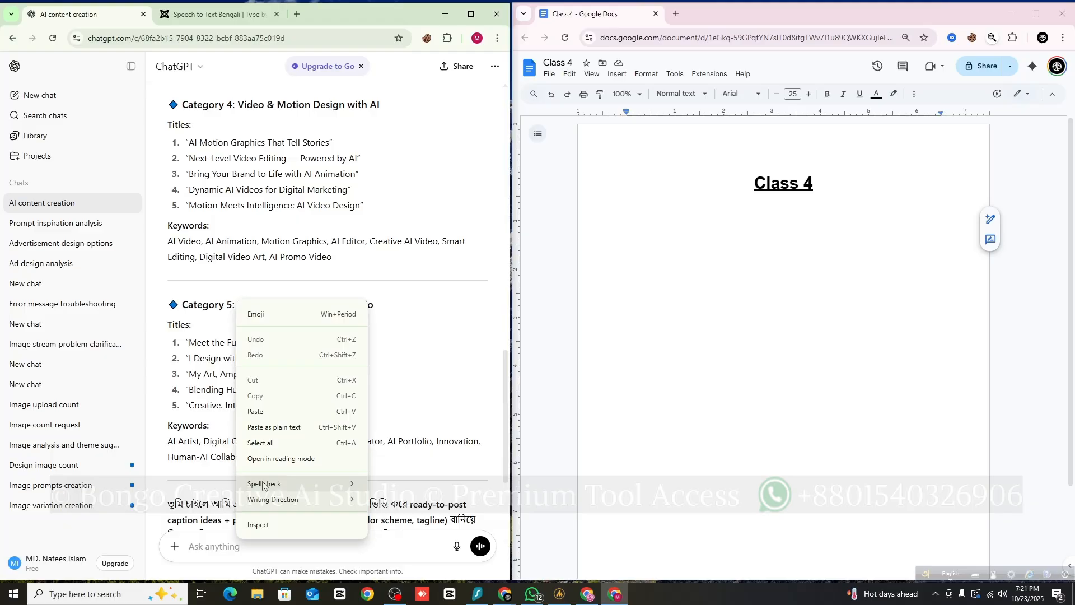
left_click(273, 412)
key("Return")
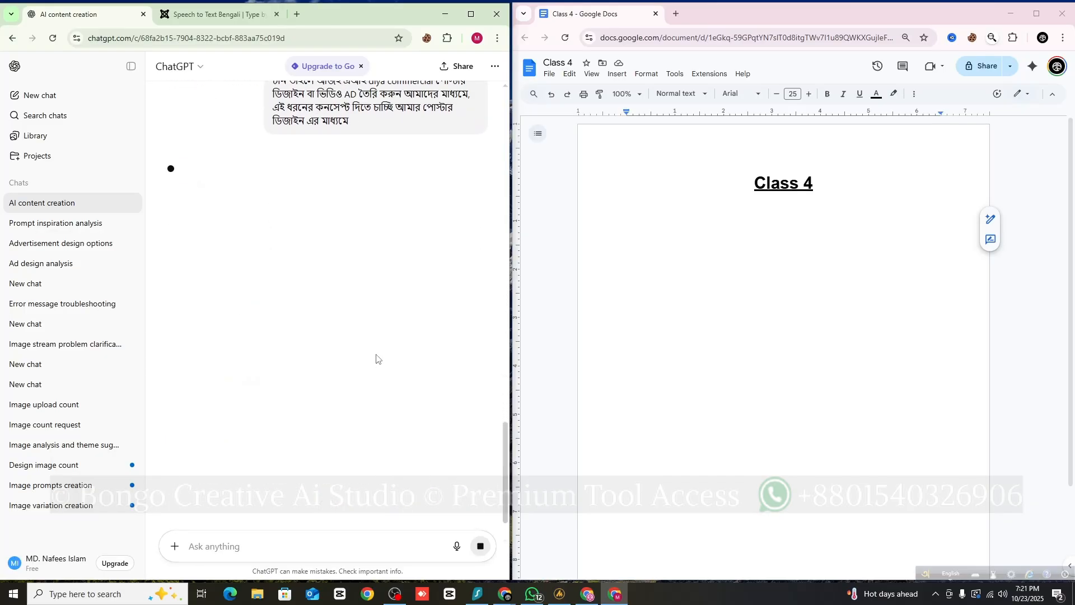
- Examine the earlier category titles and the newly generated headline and subheadline sets, including the Banglish Mix set
scroll(376, 359, "up", 10)
scroll(250, 312, "up", 3)
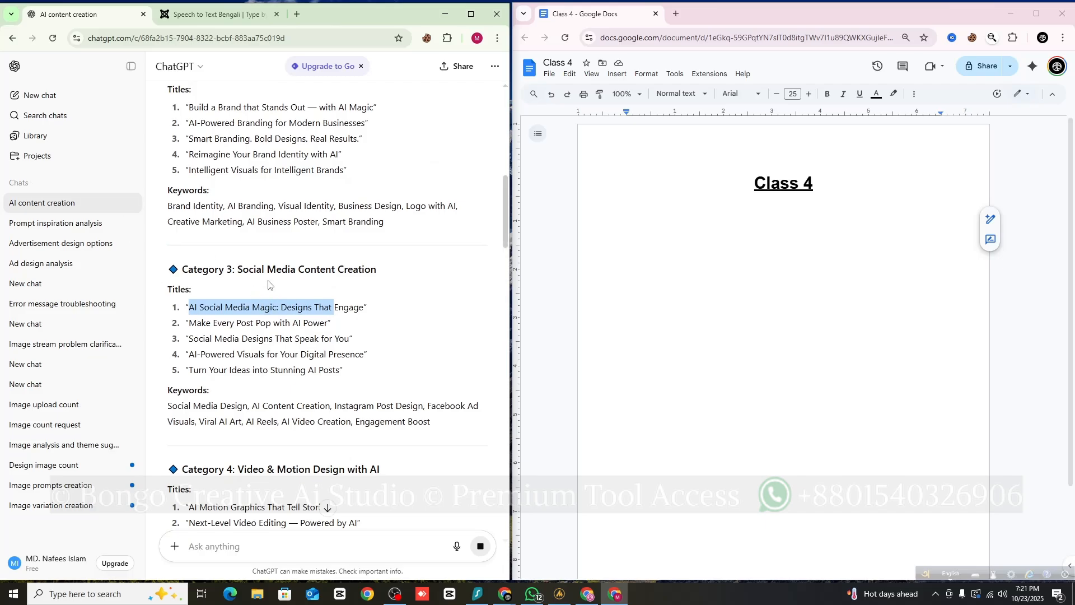
scroll(269, 289, "down", 8)
scroll(264, 292, "down", 9)
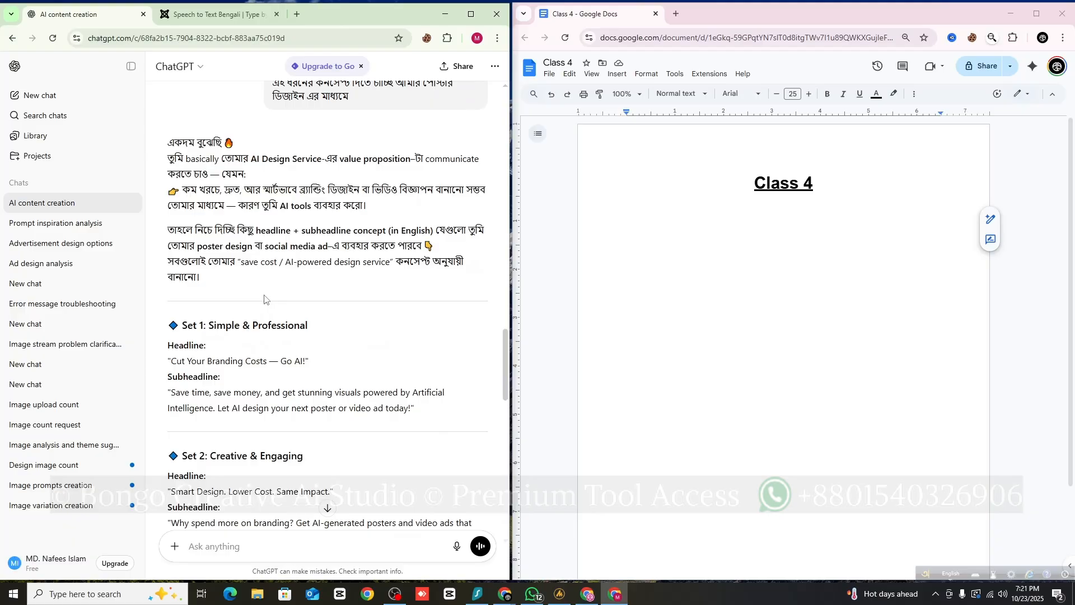
scroll(263, 299, "down", 2)
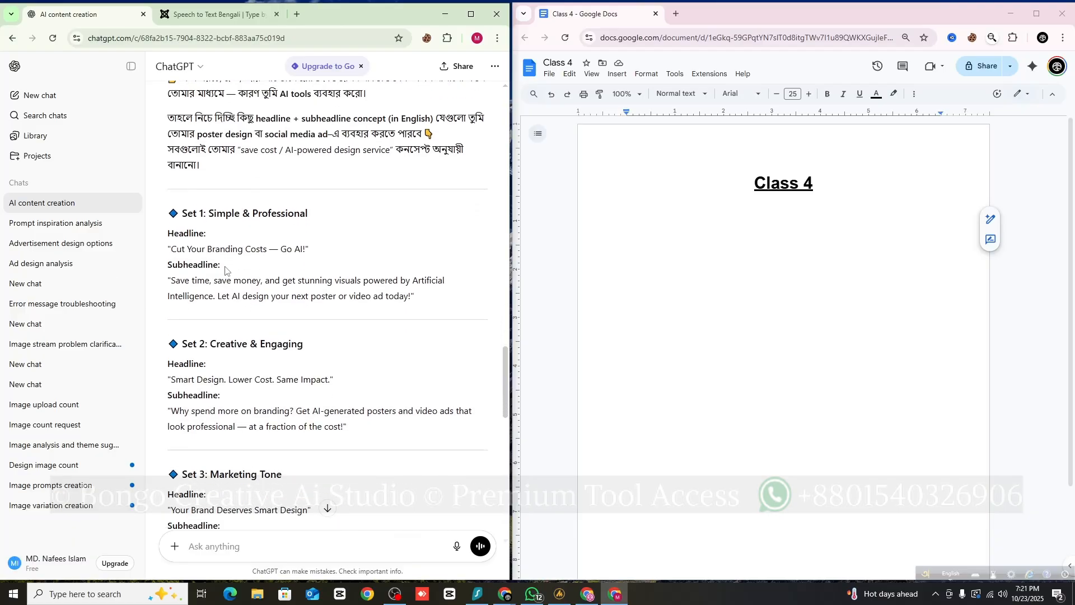
scroll(226, 286, "down", 2)
scroll(225, 286, "down", 6)
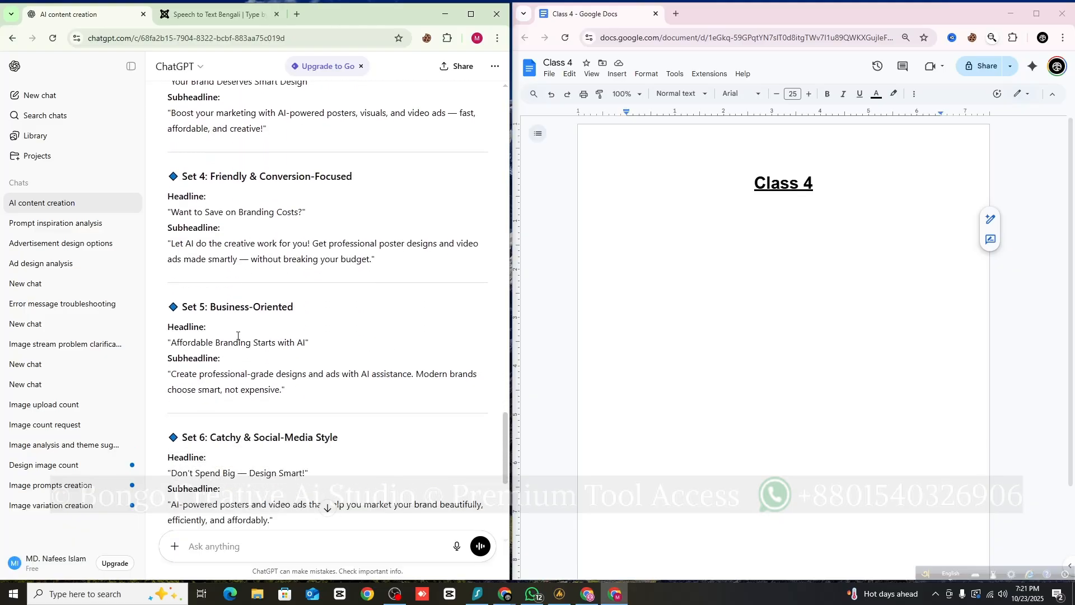
scroll(240, 335, "down", 1)
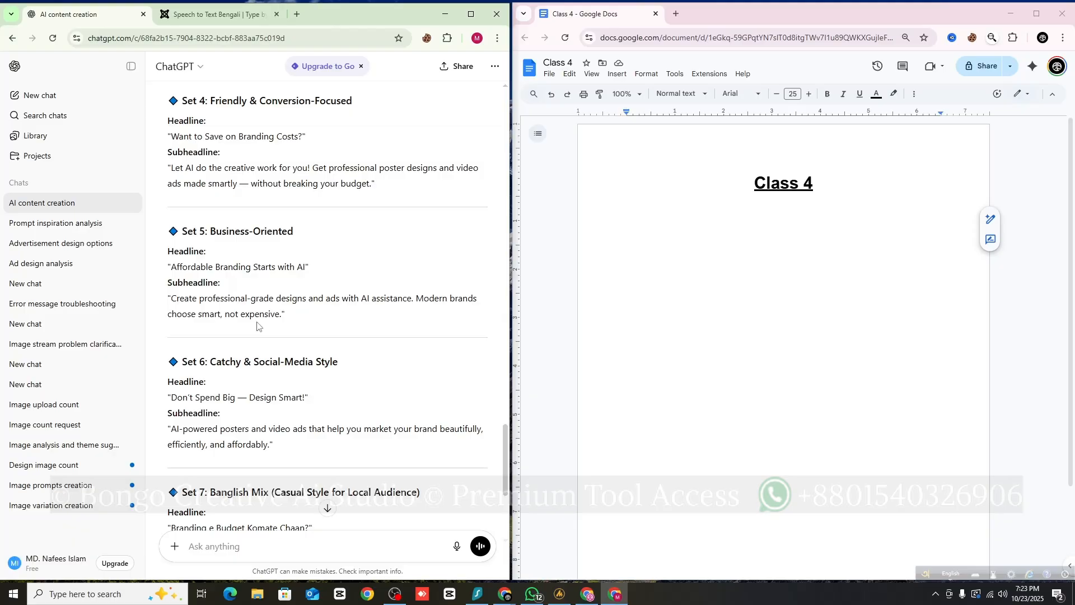
scroll(257, 326, "down", 4)
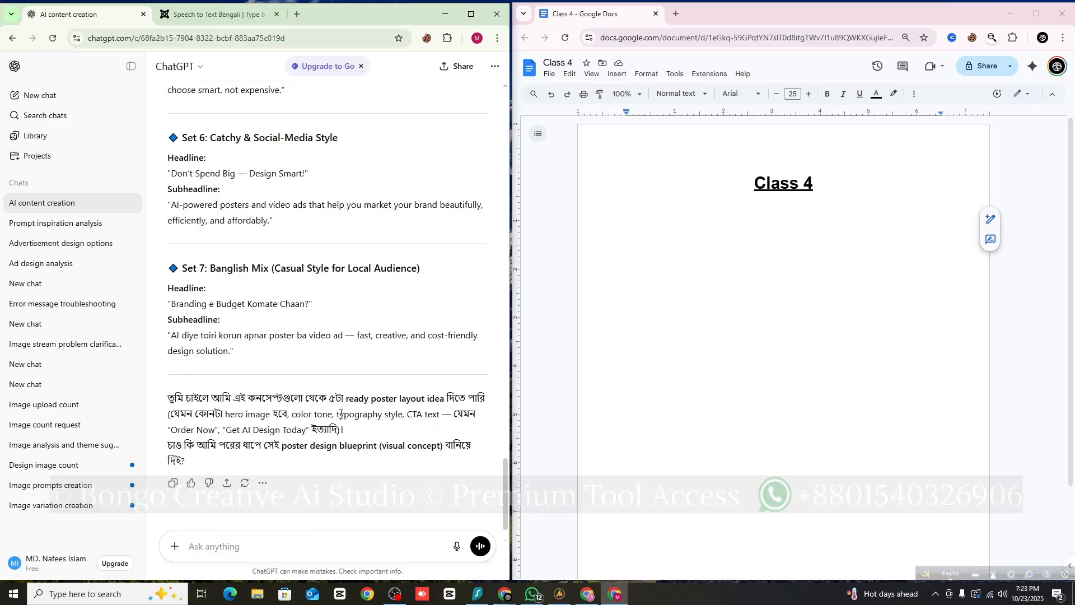
scroll(341, 409, "up", 3)
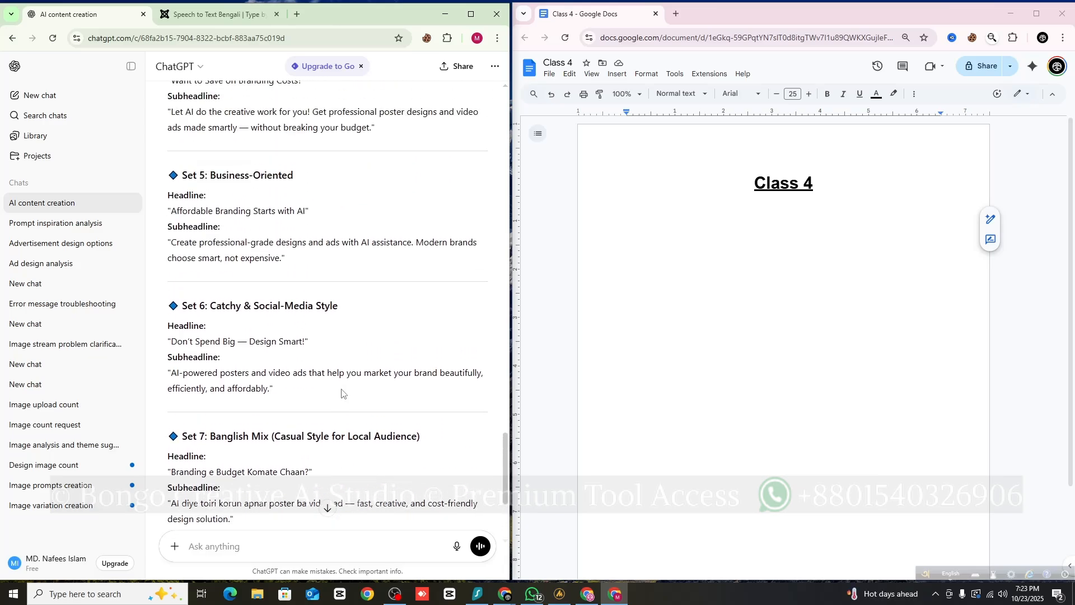
left_click_drag(171, 472, 309, 471)
left_click(290, 448)
scroll(280, 353, "up", 13)
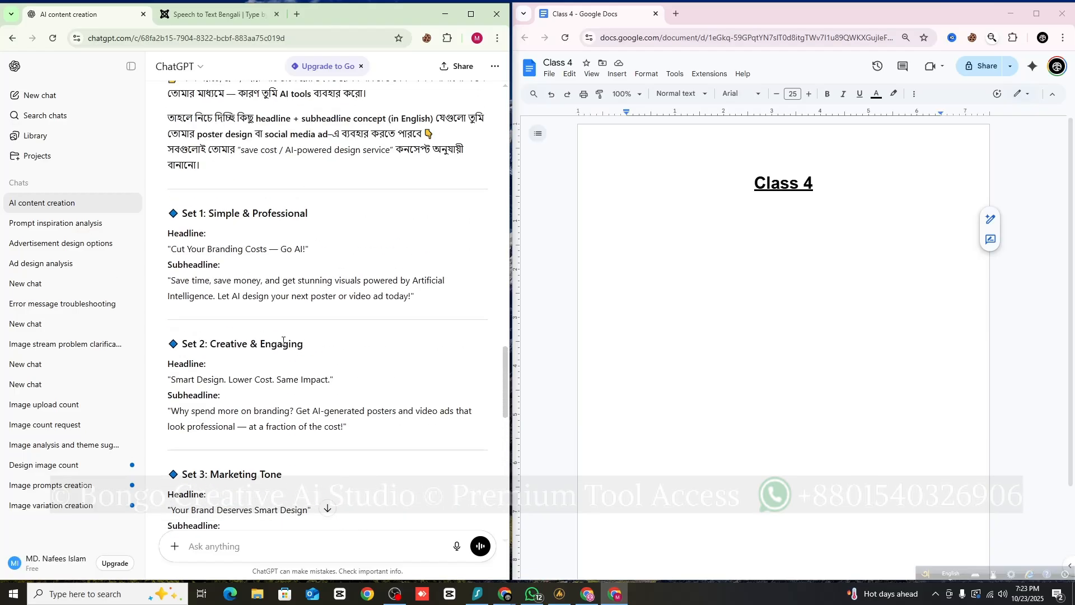
scroll(283, 341, "down", 4)
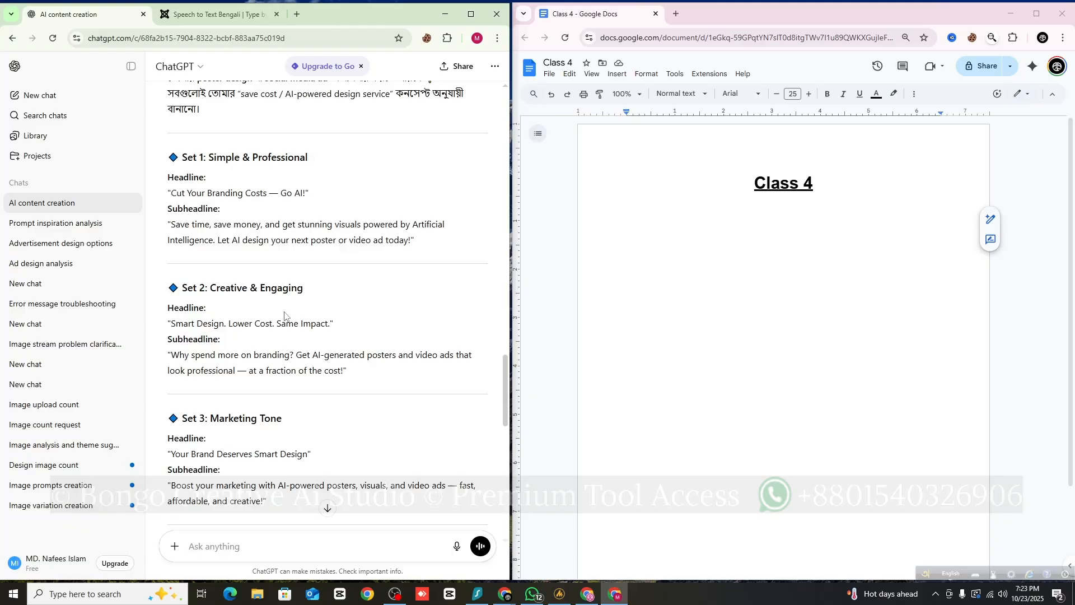
scroll(287, 318, "down", 10)
- Paste and send the request for similar sub-headlines, headlines and keywords in Bangla, and look through the reply
right_click(222, 280)
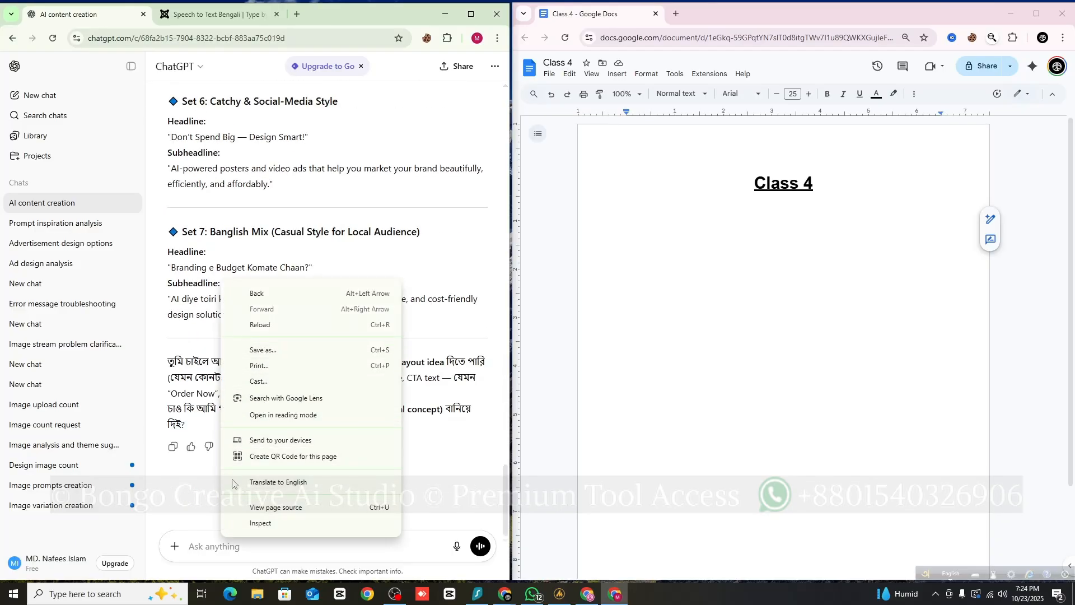
left_click(246, 547)
right_click(244, 548)
left_click(267, 434)
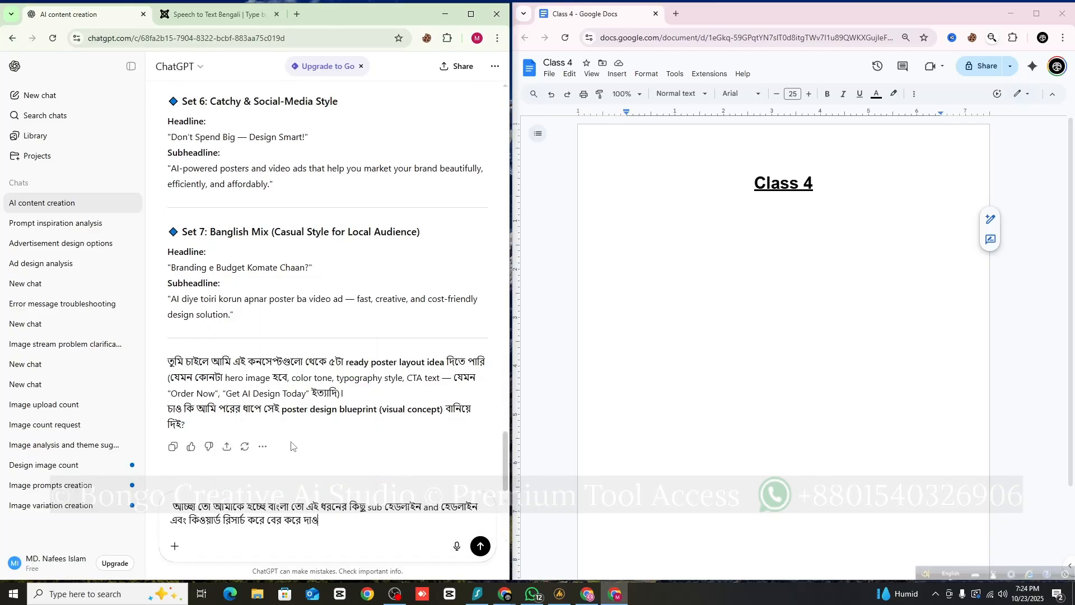
key("Return")
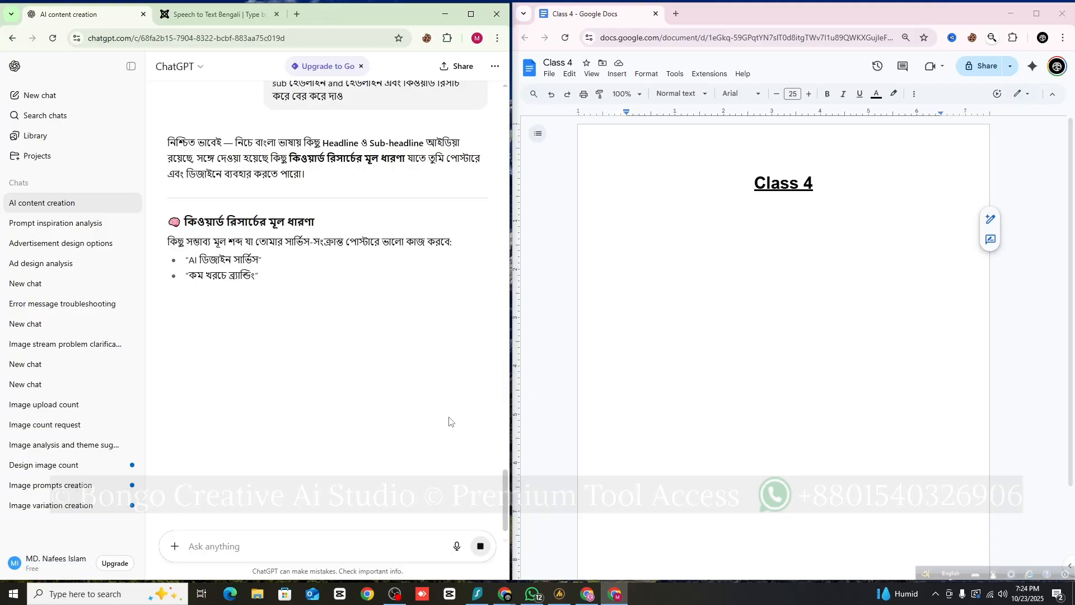
scroll(335, 337, "down", 1)
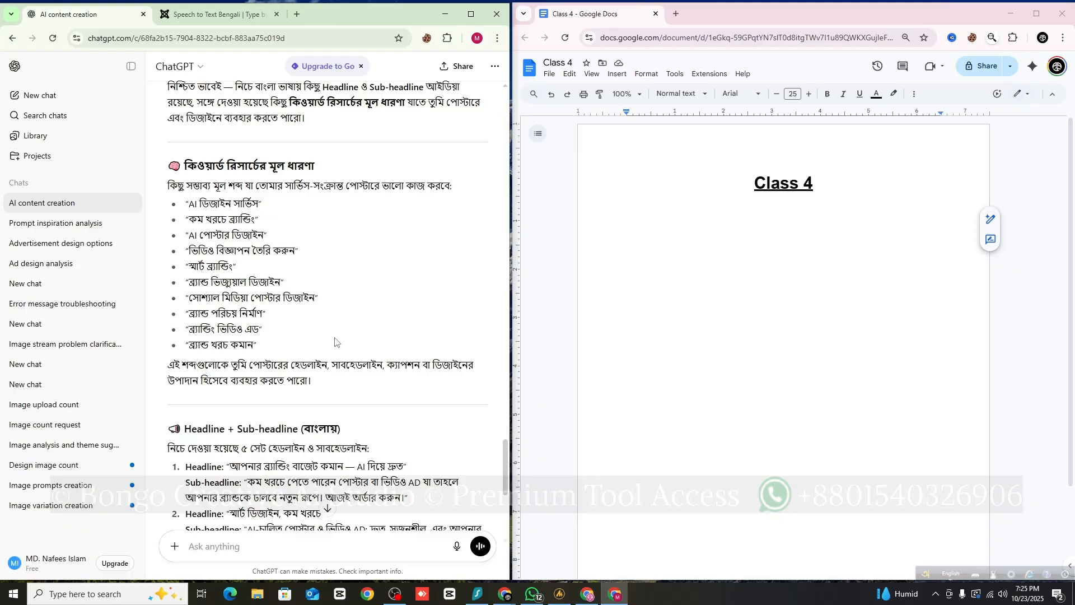
scroll(336, 303, "up", 2)
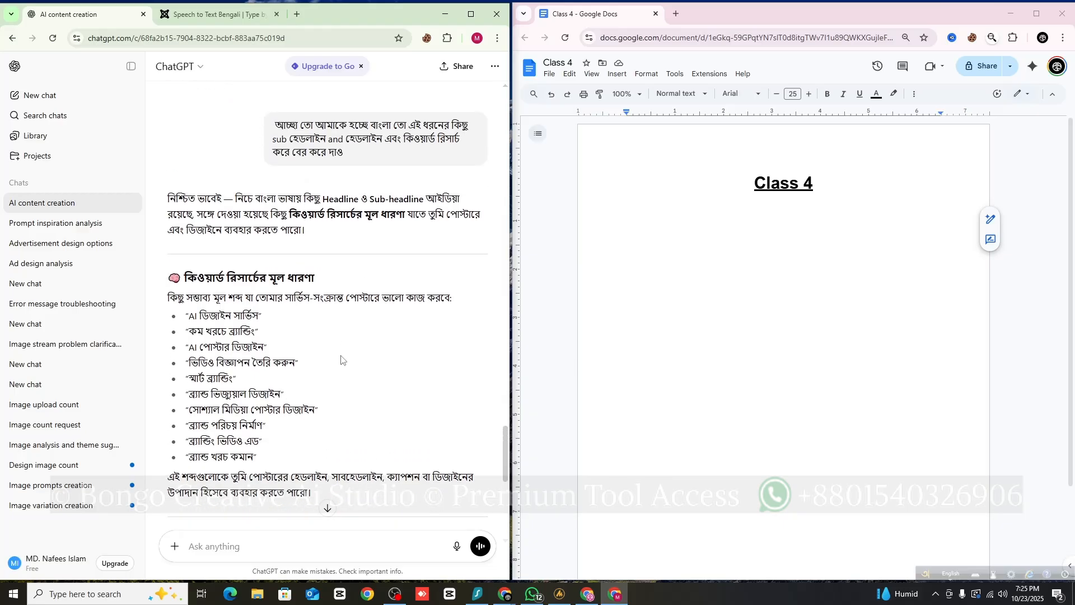
scroll(350, 375, "up", 3)
scroll(353, 373, "down", 5)
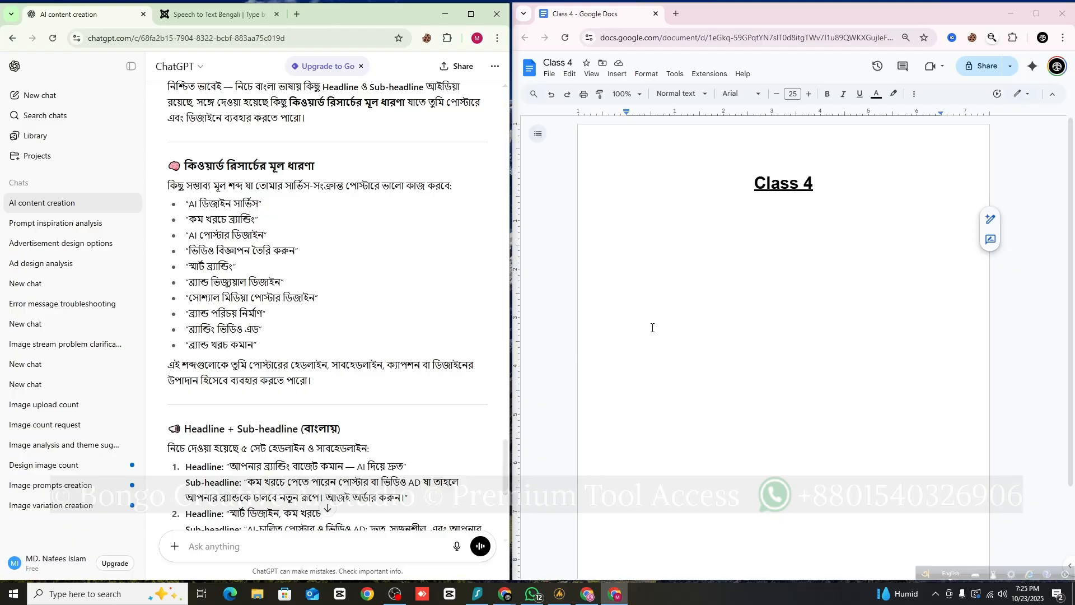
- Open the Canva home page in a new browser tab beside the Class 4 document
left_click(769, 228)
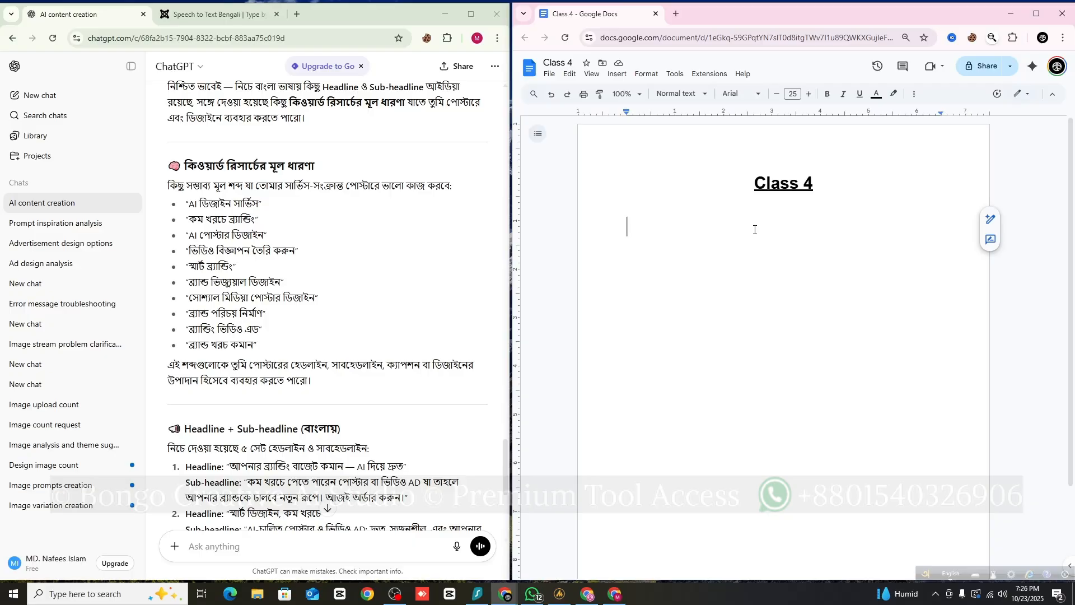
left_click(677, 14)
left_click(691, 40)
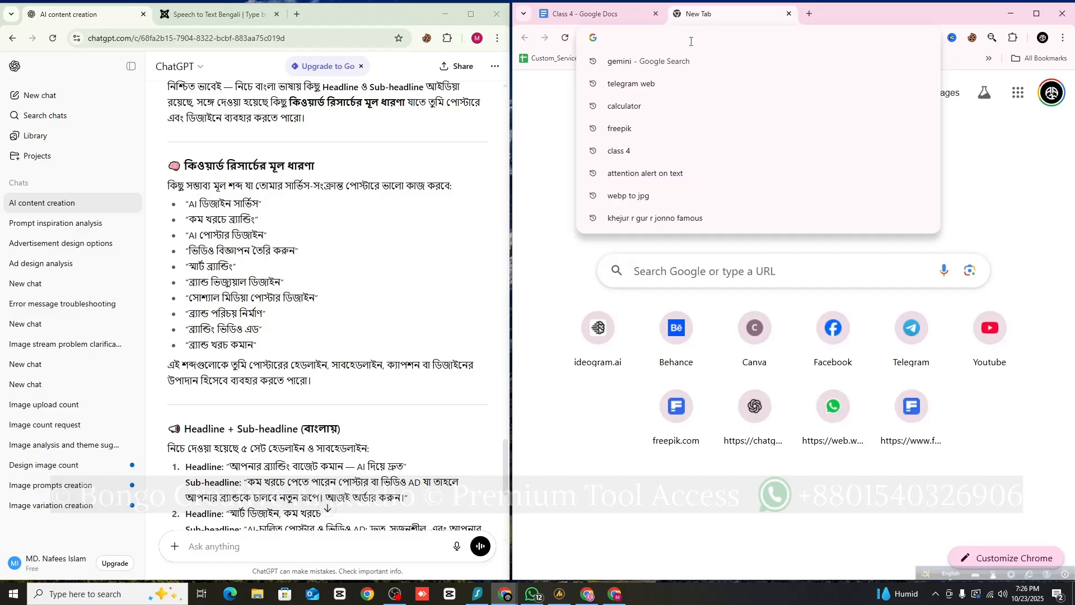
type("canva")
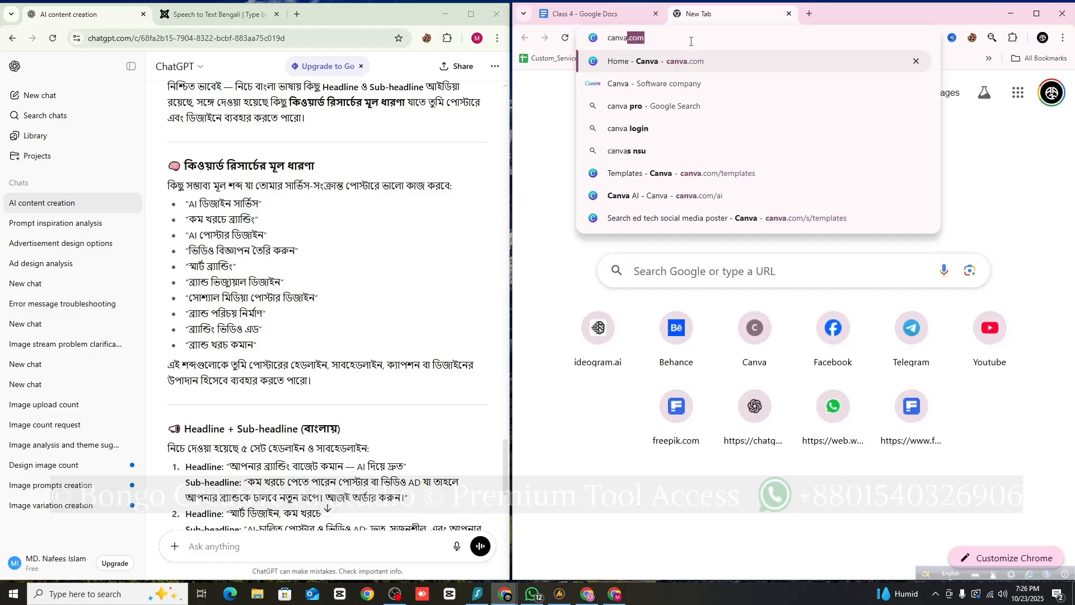
key("Return")
scroll(719, 221, "down", 4)
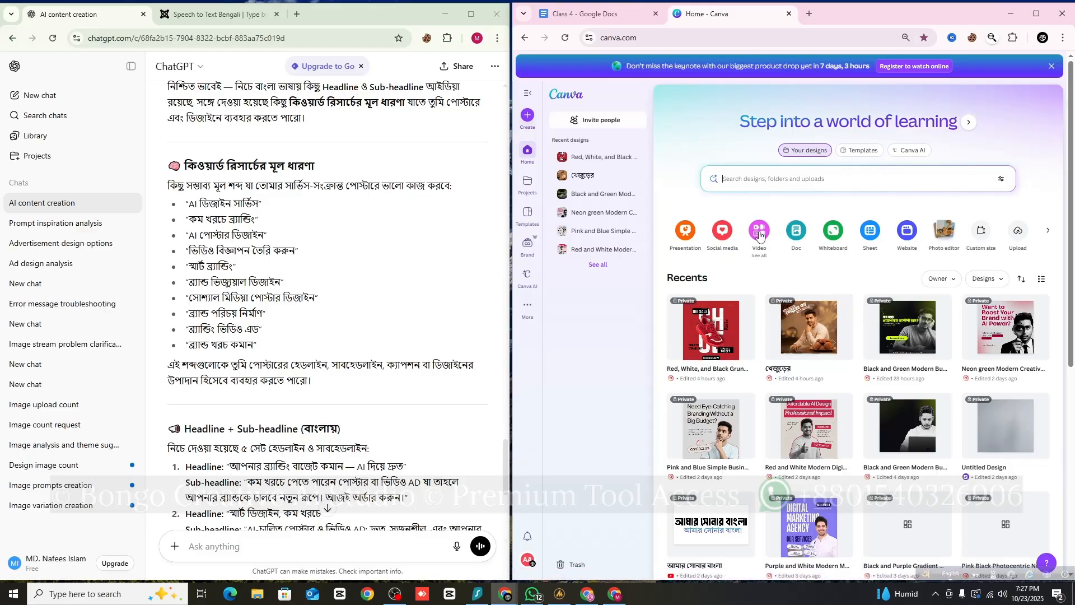
- Search the Canva templates for "Digital Service Provider" and browse the resulting designs
left_click(863, 154)
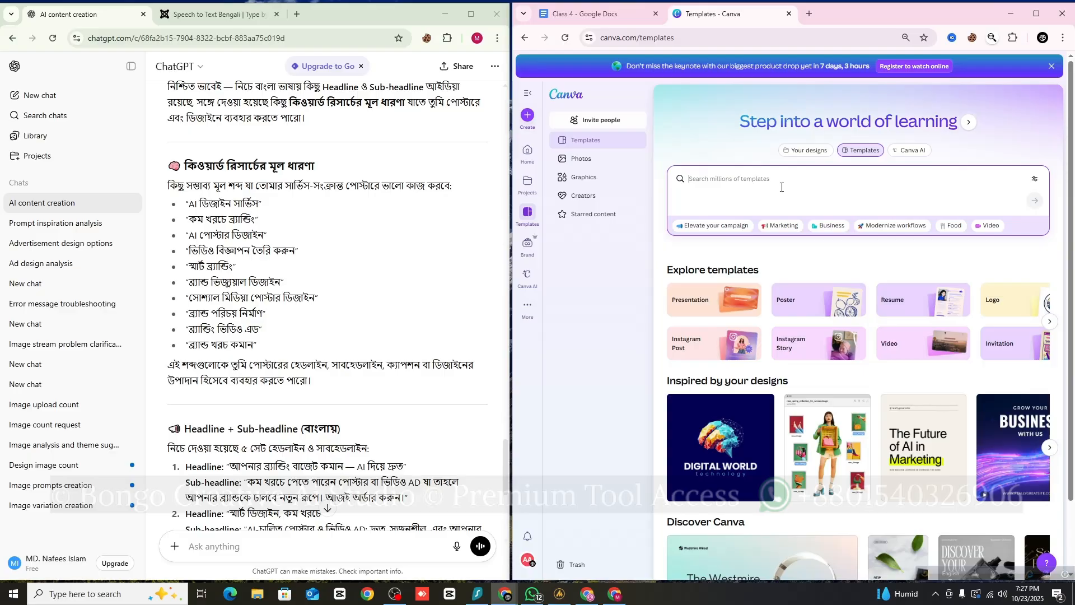
type("D")
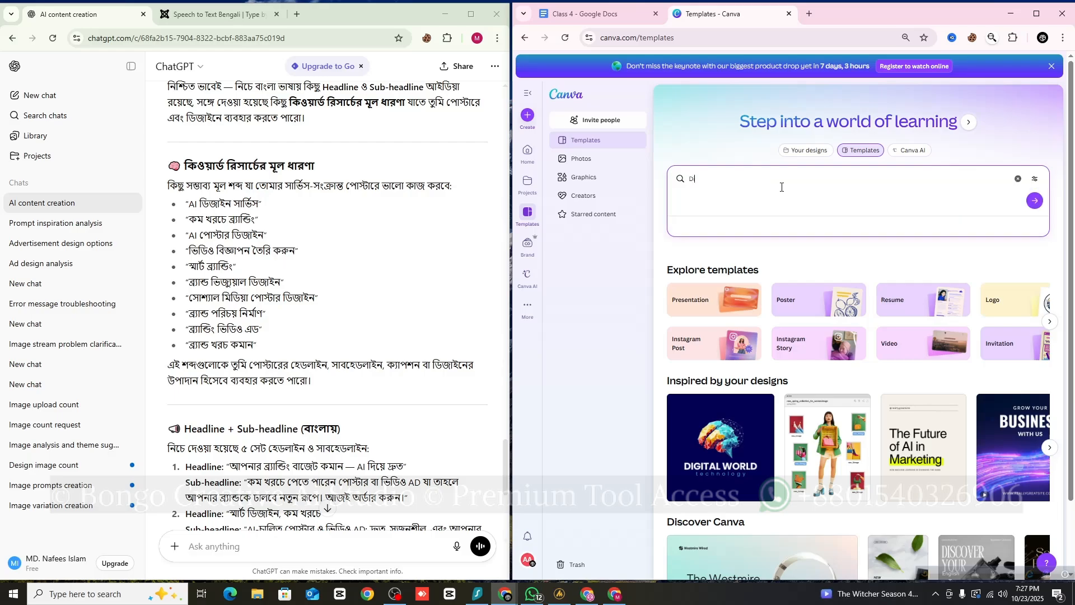
type("igital ")
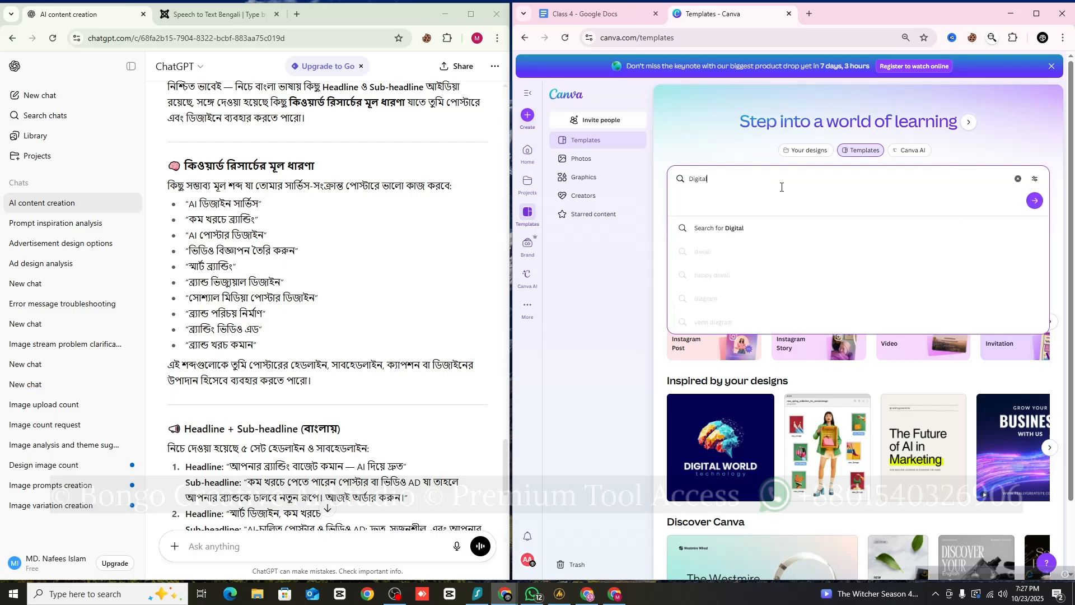
type("Service Provid")
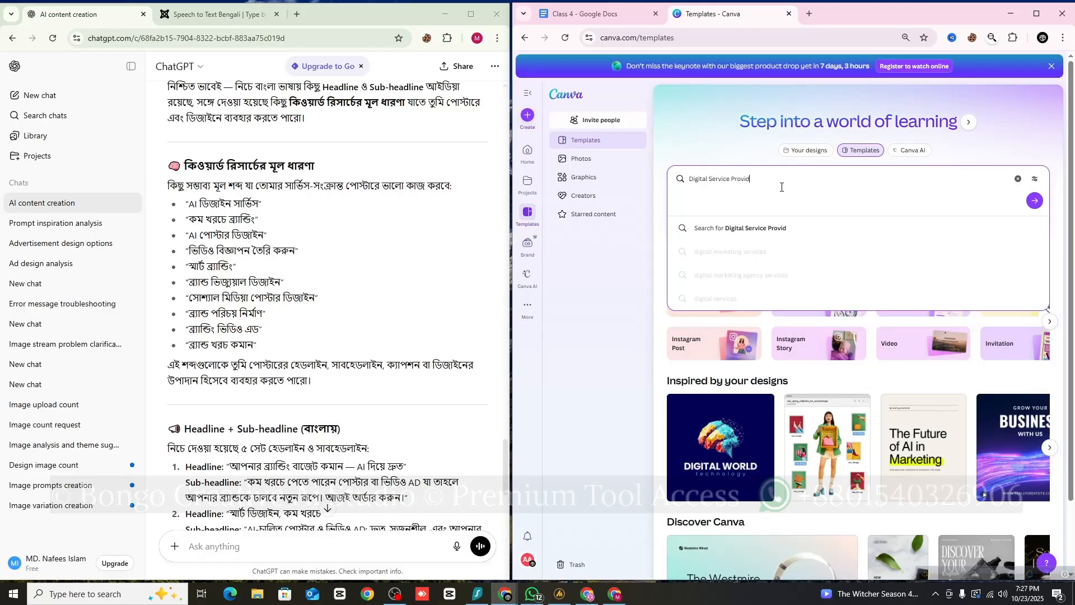
type("er")
key("Return")
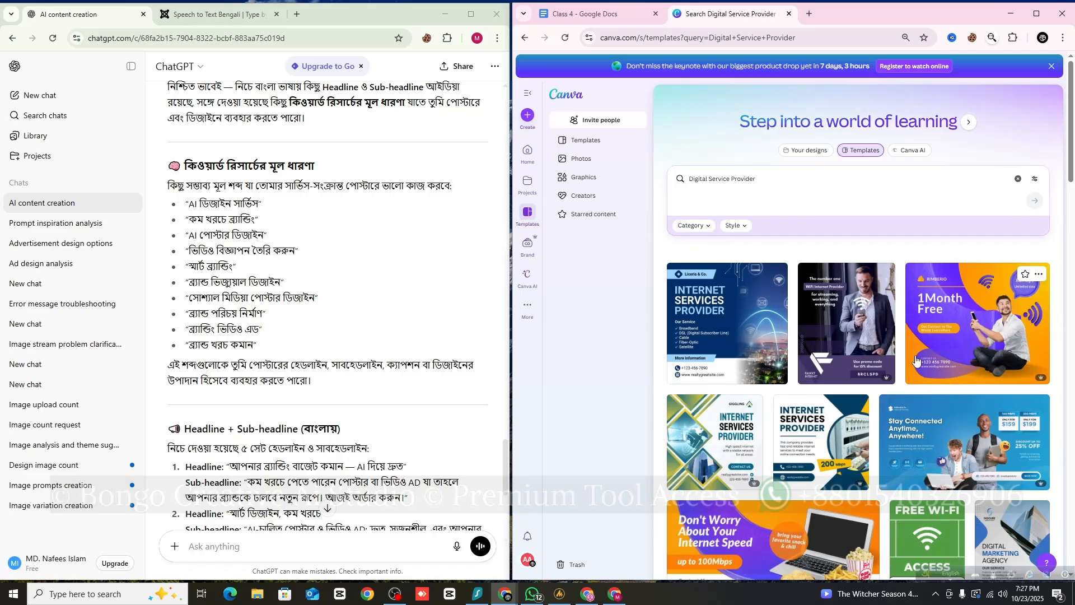
scroll(779, 329, "down", 2)
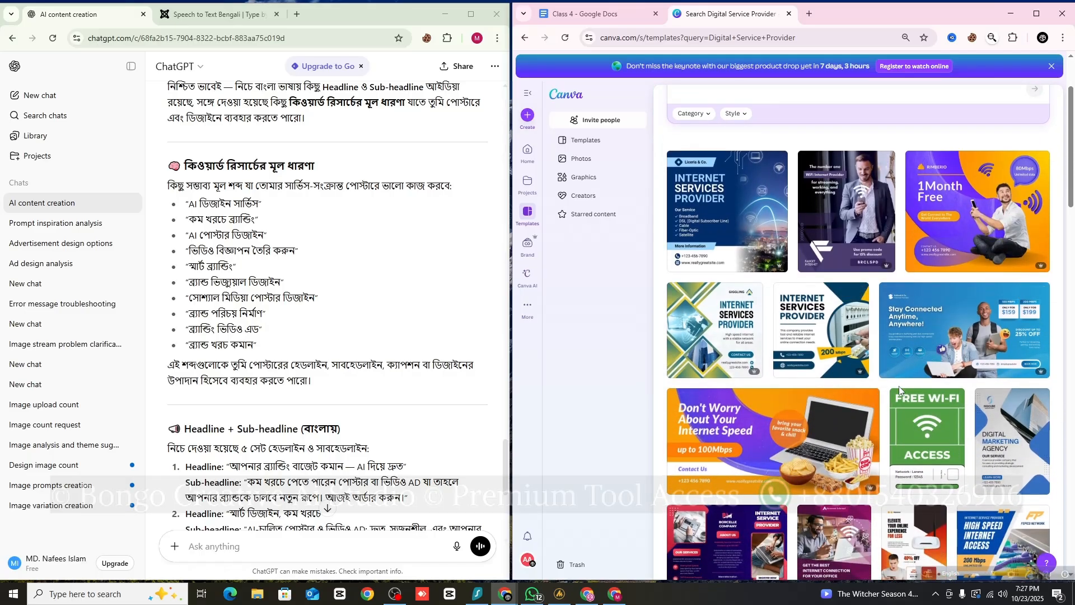
scroll(890, 400, "down", 3)
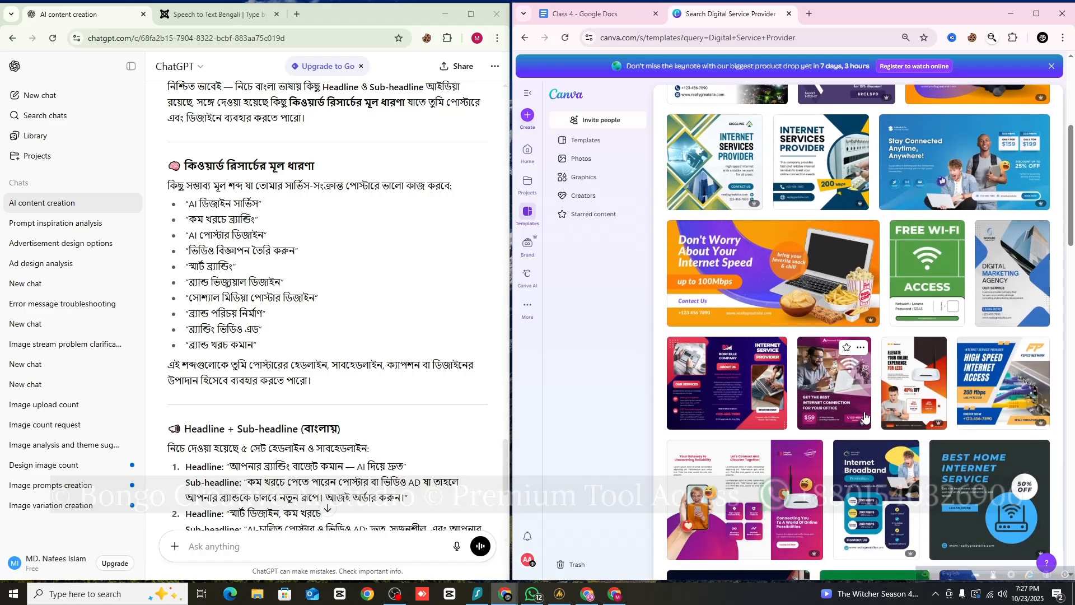
scroll(863, 420, "down", 2)
scroll(862, 420, "down", 2)
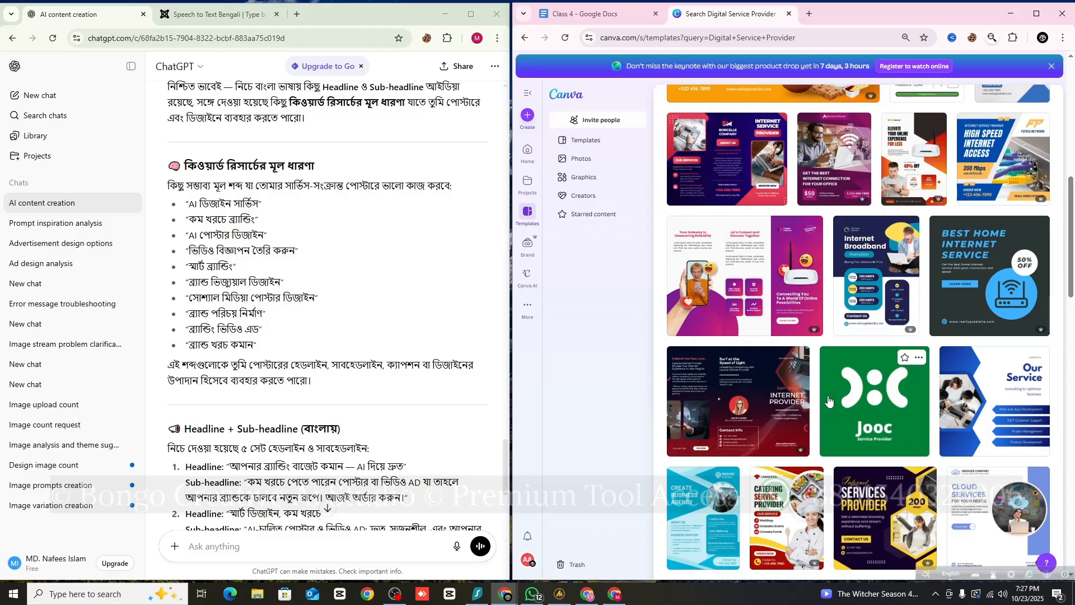
scroll(797, 399, "down", 3)
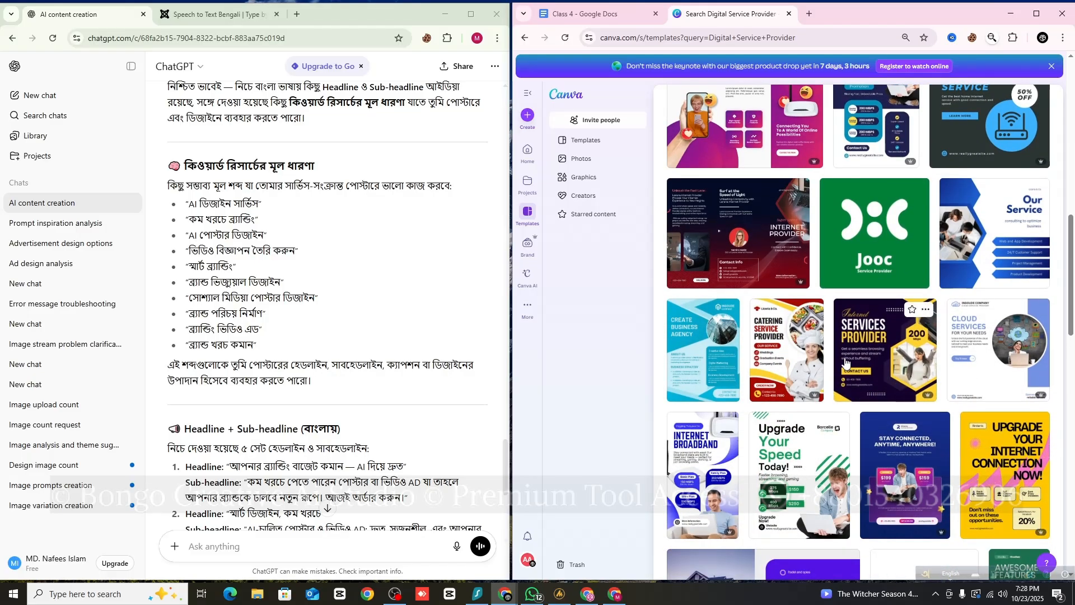
- Browse the Digital Service Provider templates and preview the red and yellow Digital Marketing agency Instagram post
scroll(855, 339, "down", 2)
scroll(855, 338, "down", 8)
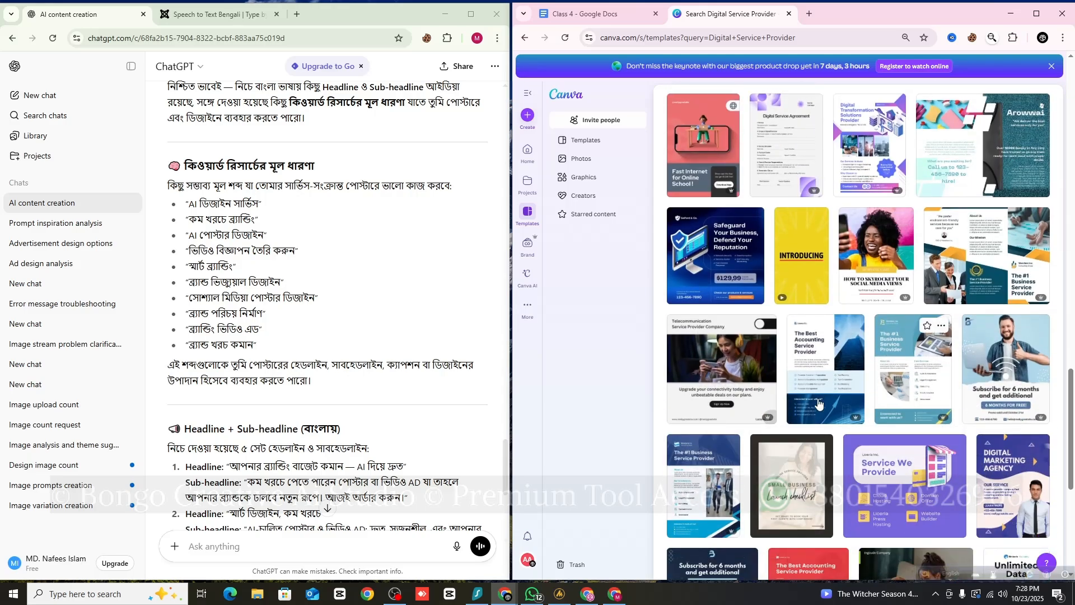
scroll(820, 410, "down", 8)
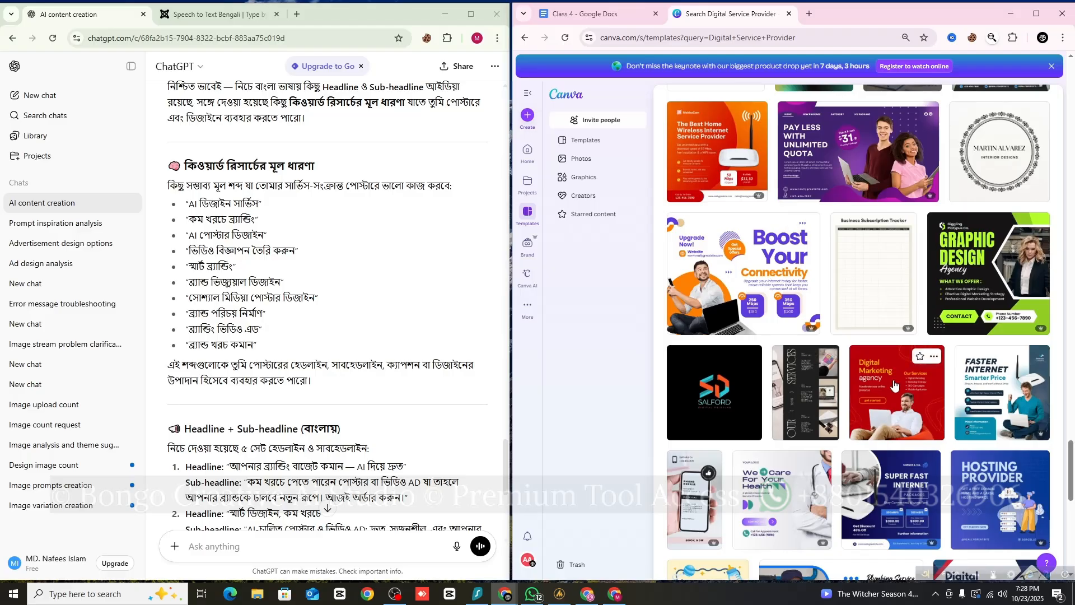
left_click(873, 404)
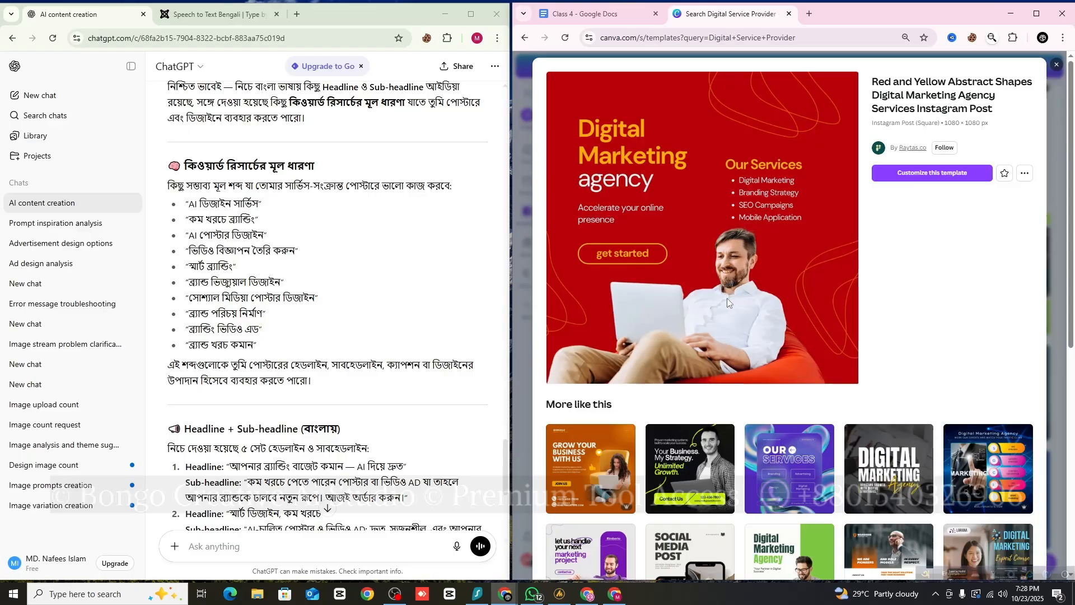
- Find the Black and Green Modern Business Instagram Post among the similar templates and open it for customizing
scroll(727, 298, "down", 5)
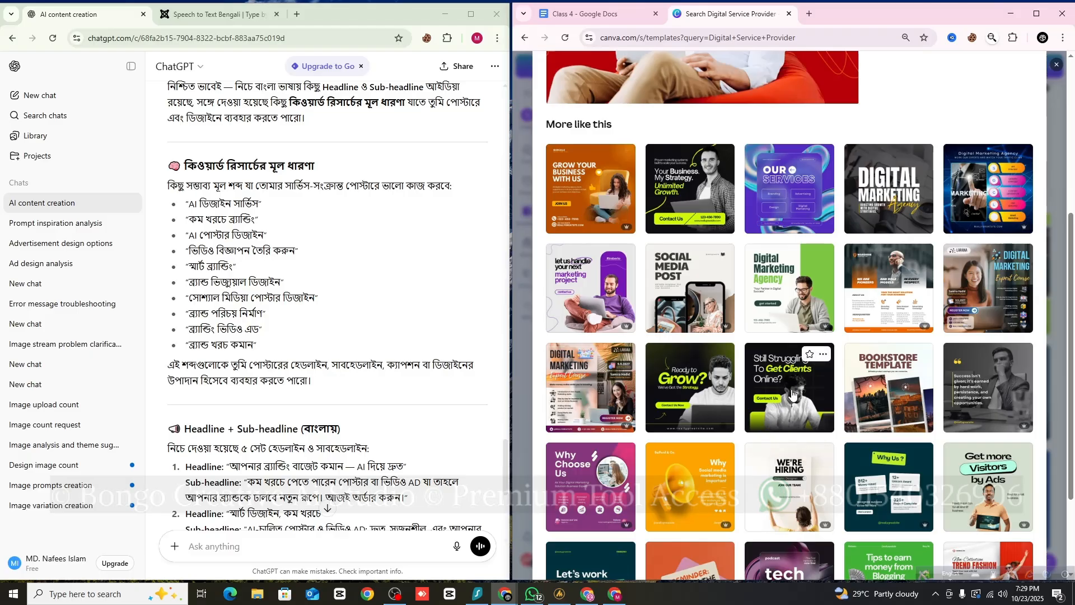
scroll(791, 401, "down", 1)
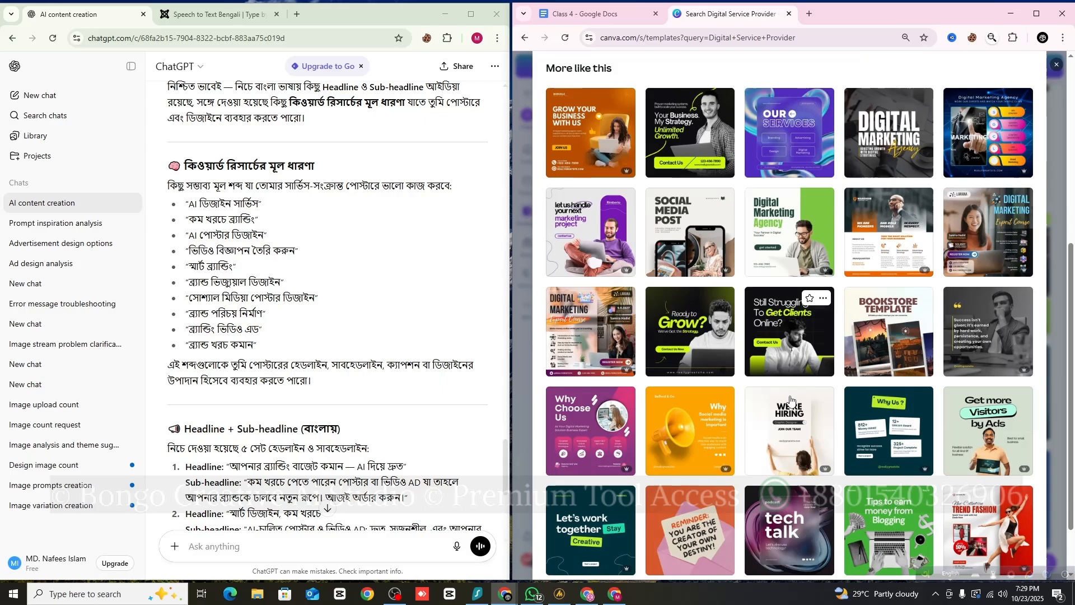
left_click(795, 331)
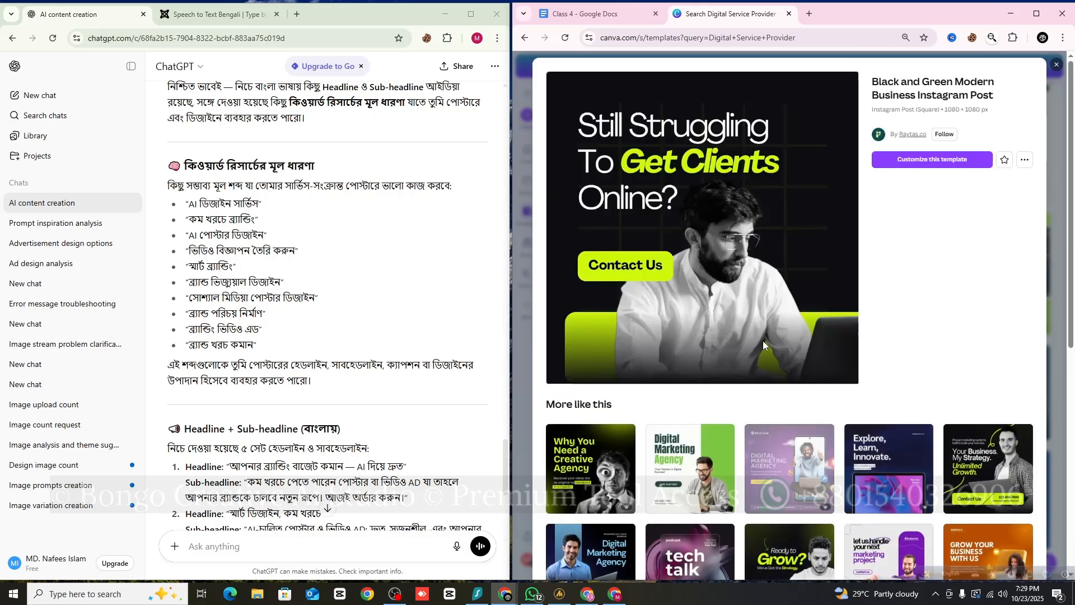
left_click(912, 164)
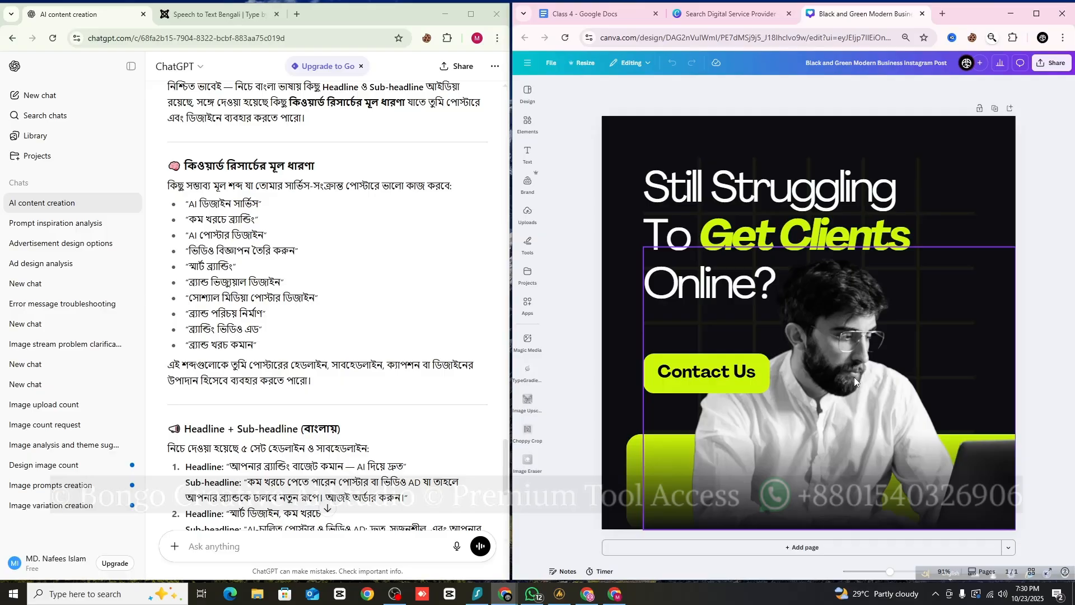
- Duplicate the poster page and look over the original and its copy
left_click(995, 109)
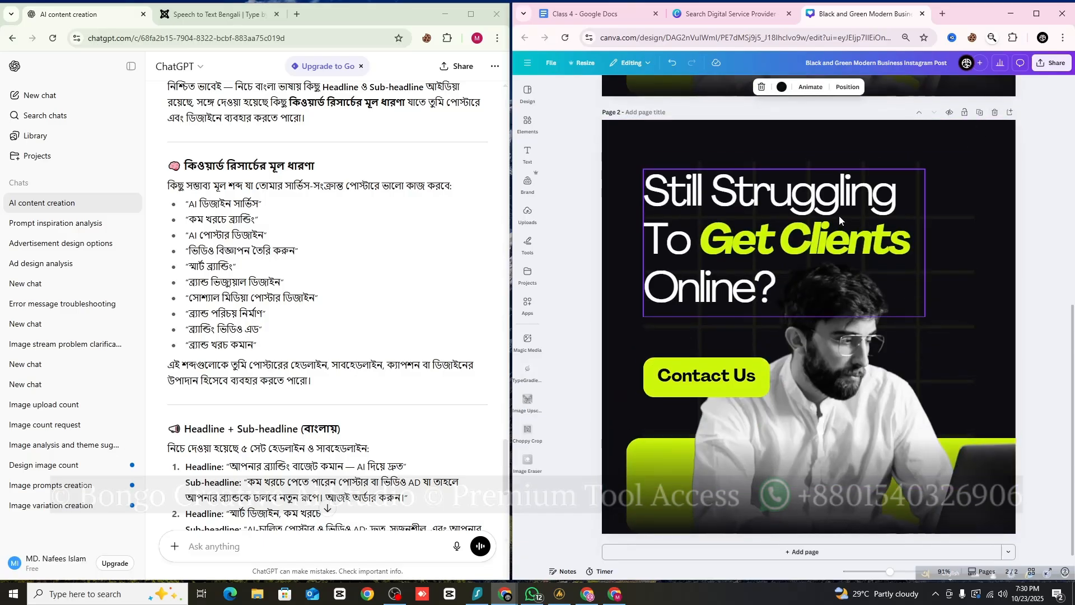
scroll(817, 191, "up", 3)
scroll(795, 165, "up", 5)
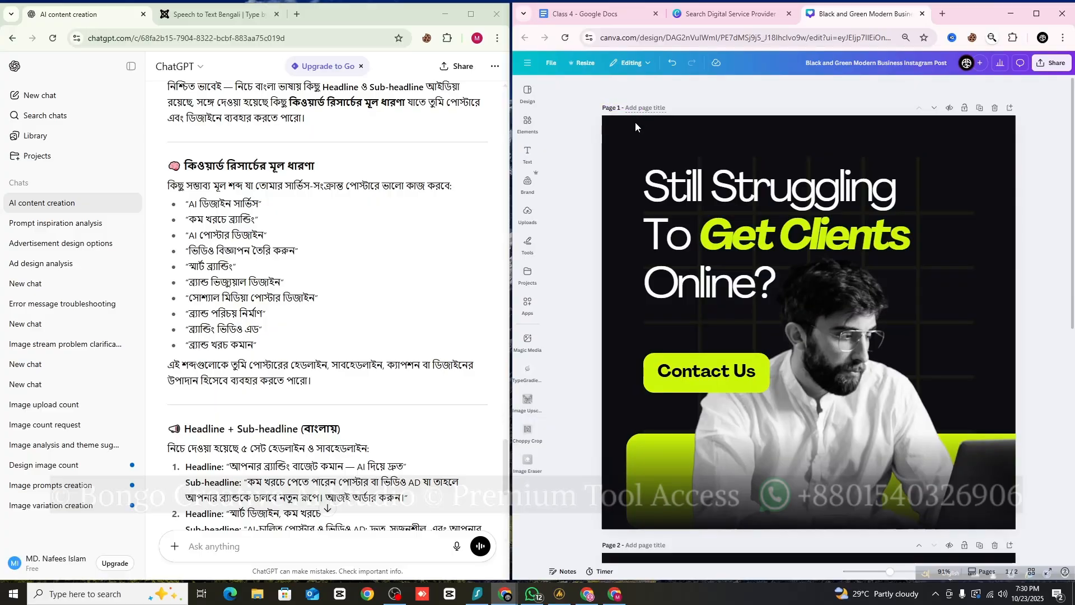
scroll(619, 245, "down", 5)
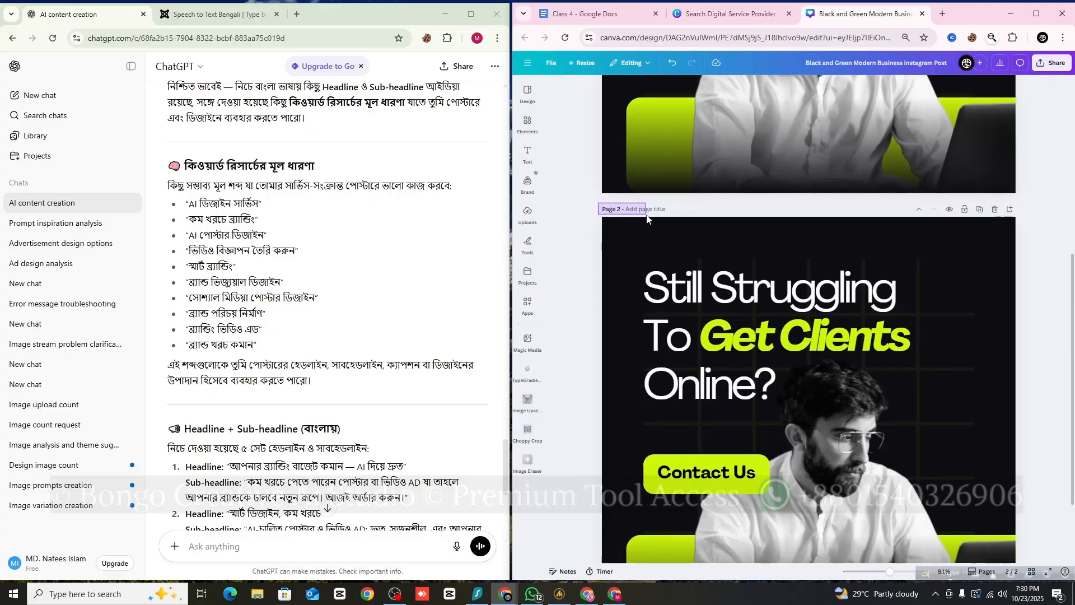
scroll(734, 192, "down", 3)
scroll(831, 382, "up", 4)
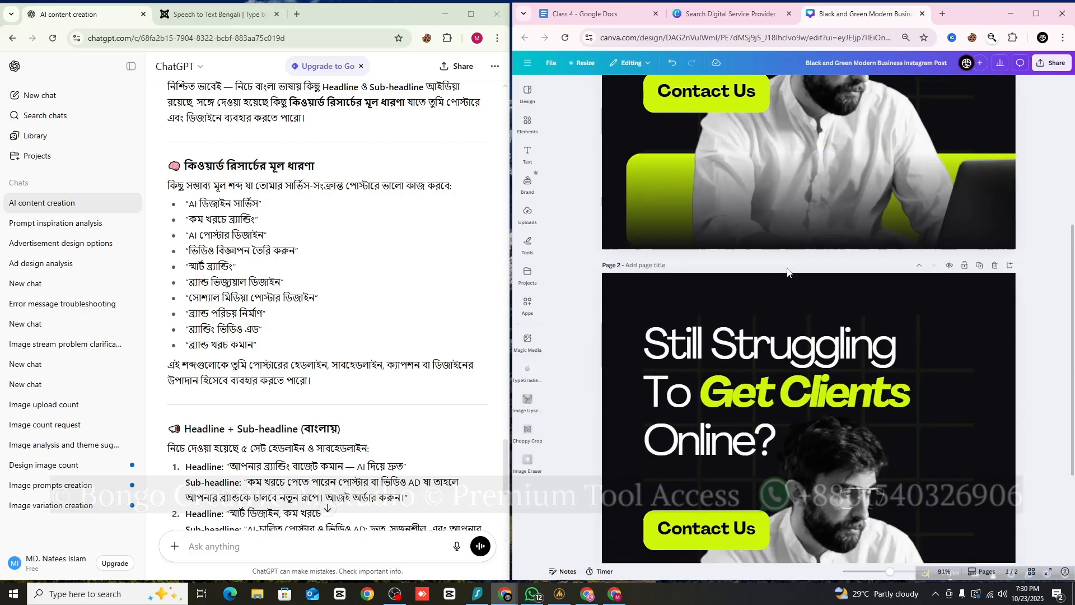
scroll(830, 383, "down", 3)
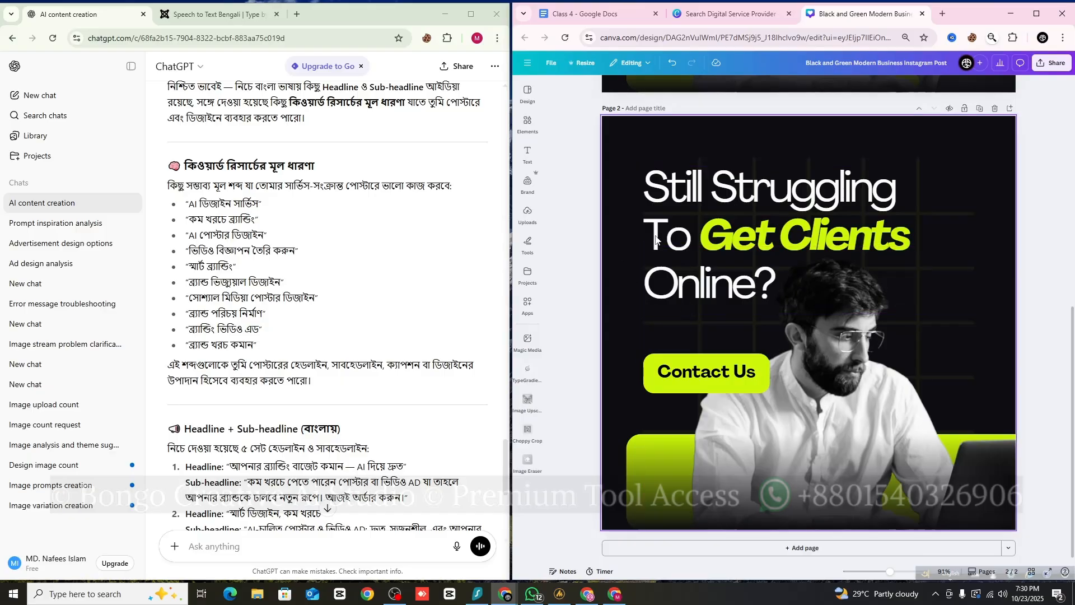
- Delete the "Still Struggling To Get Clients Online?" headline and the "Contact Us" button from page 2
left_click(692, 218)
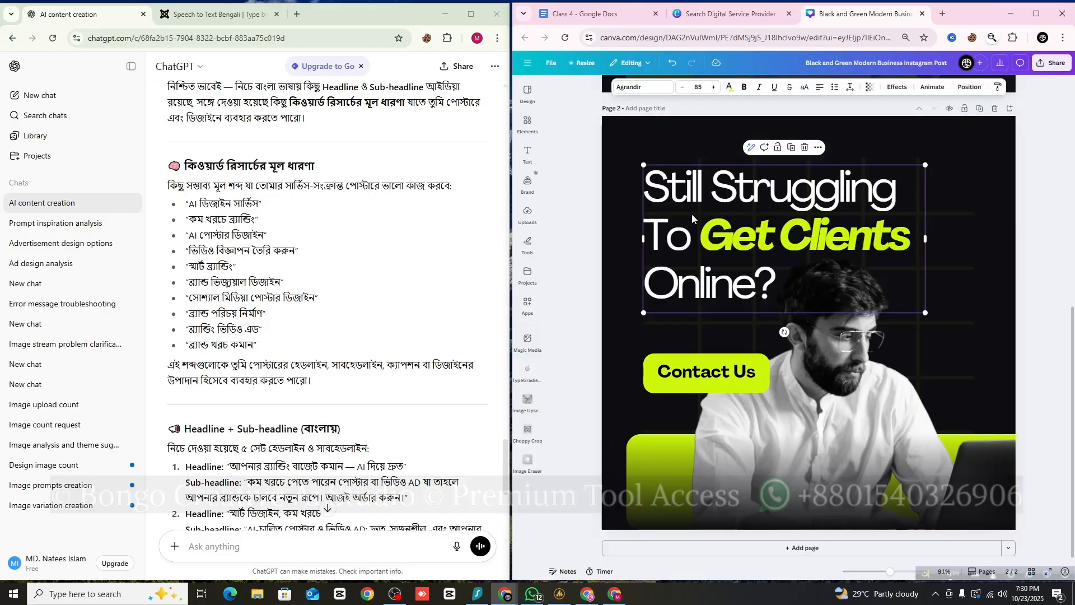
right_click(692, 215)
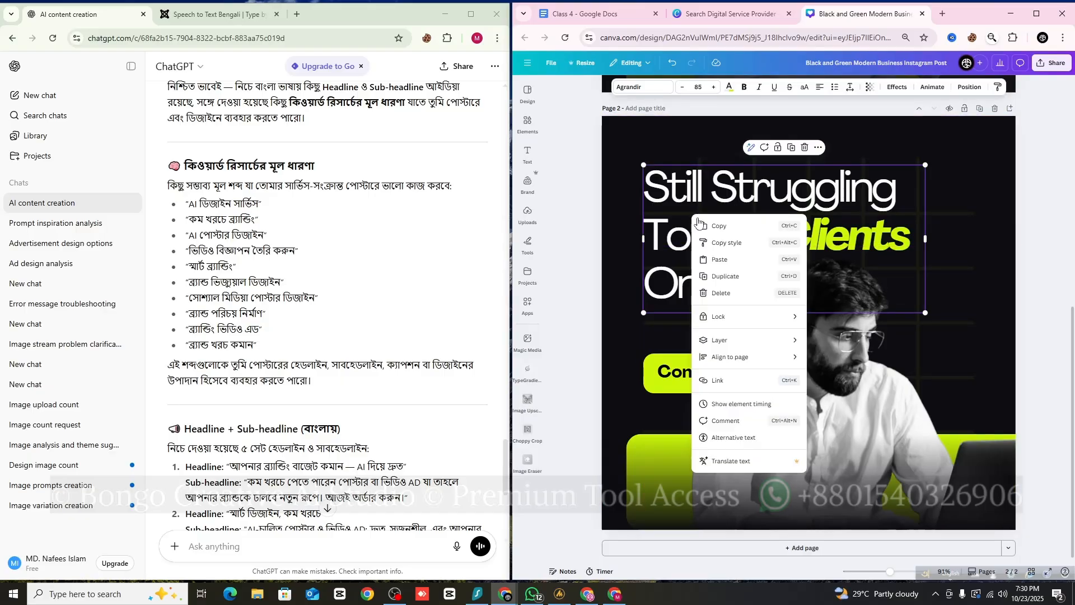
left_click(728, 293)
right_click(691, 380)
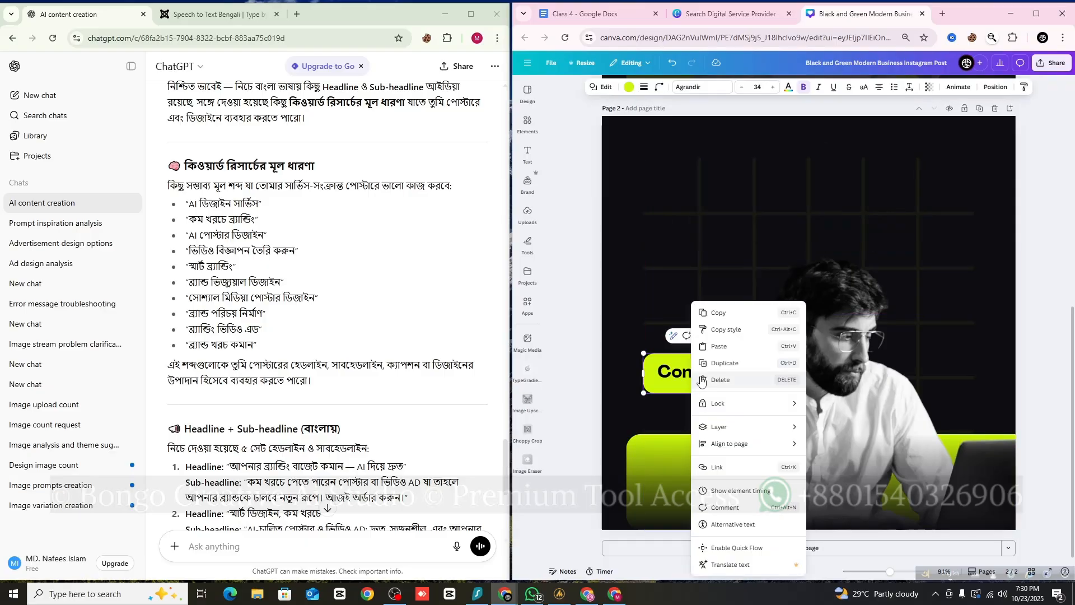
left_click(704, 378)
- Delete the dark gradient overlay and the lime-green rectangle behind the man on page 2
left_click(640, 468)
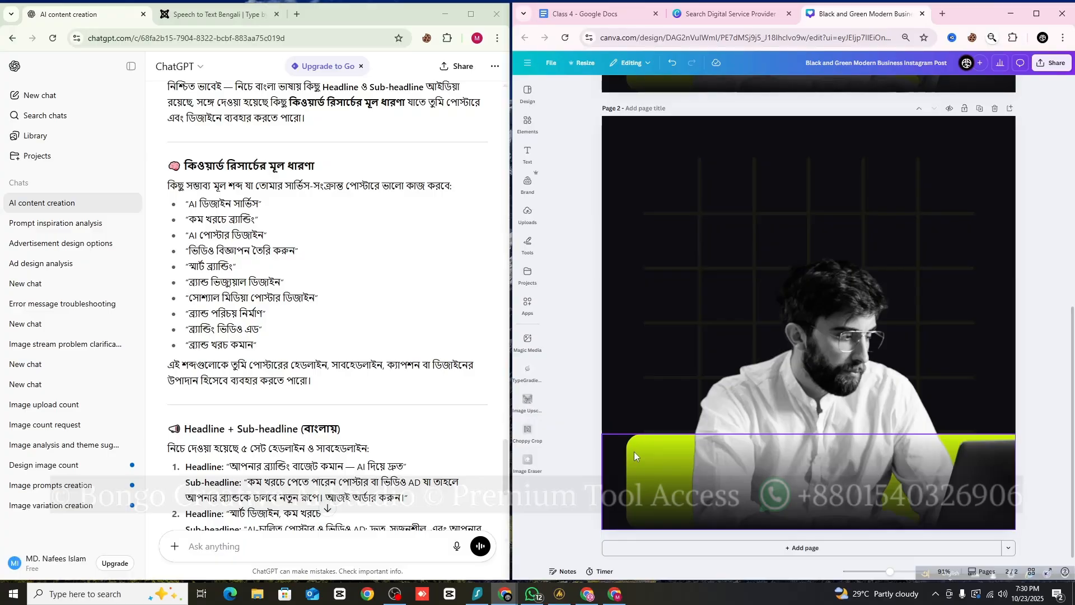
left_click(636, 449)
right_click(636, 449)
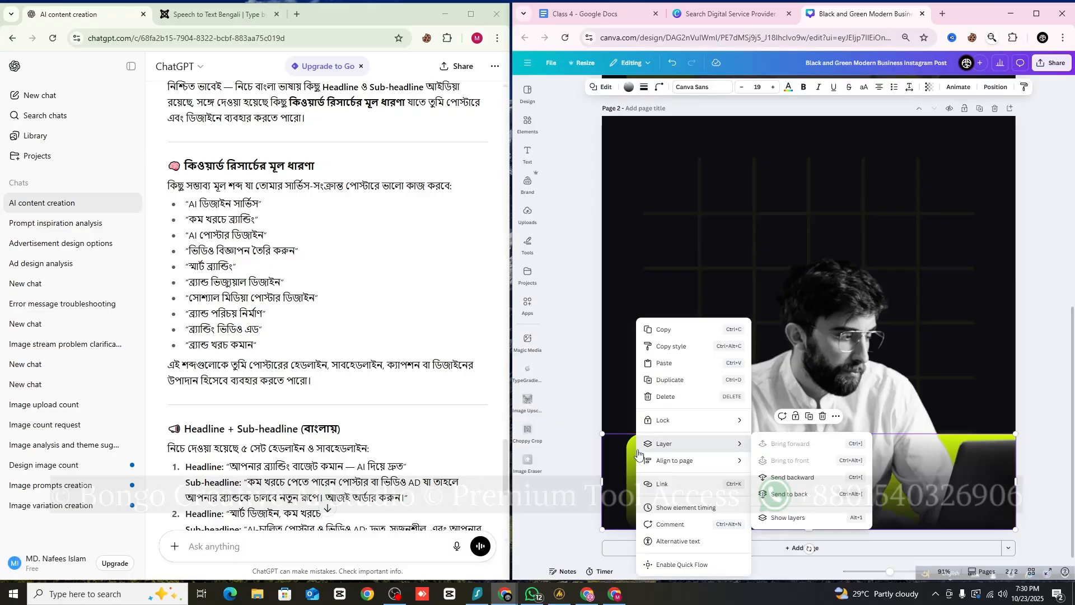
left_click(663, 399)
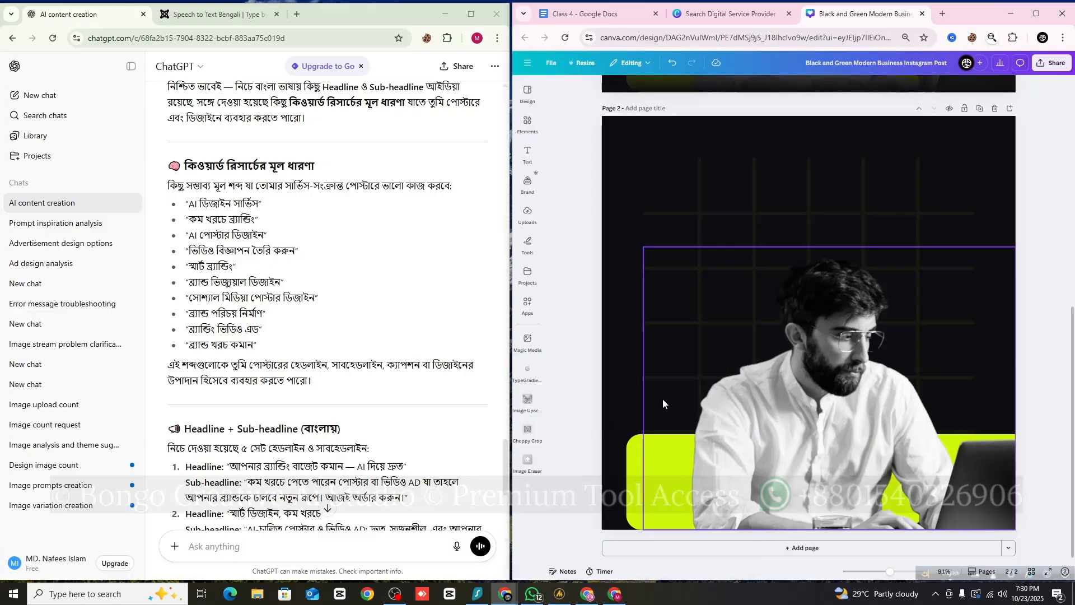
left_click(632, 443)
right_click(640, 439)
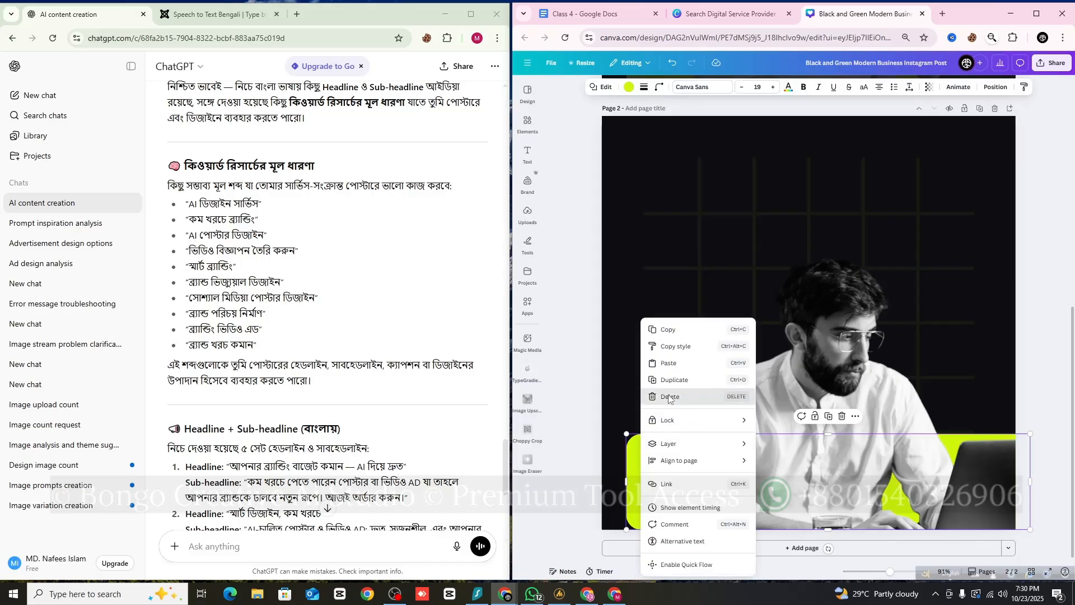
left_click(670, 397)
- Delete the faint grid-line graphic from the background of page 2
left_click(700, 210)
right_click(703, 213)
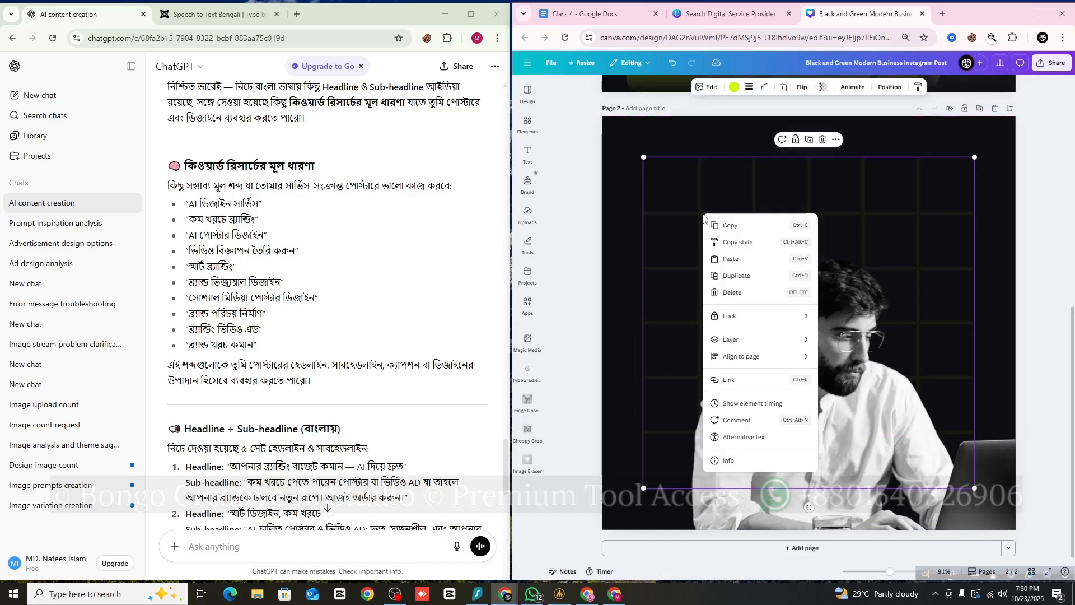
left_click(728, 287)
- Remove the black background from page 2, keeping only the man with his laptop on the page
left_click(714, 184)
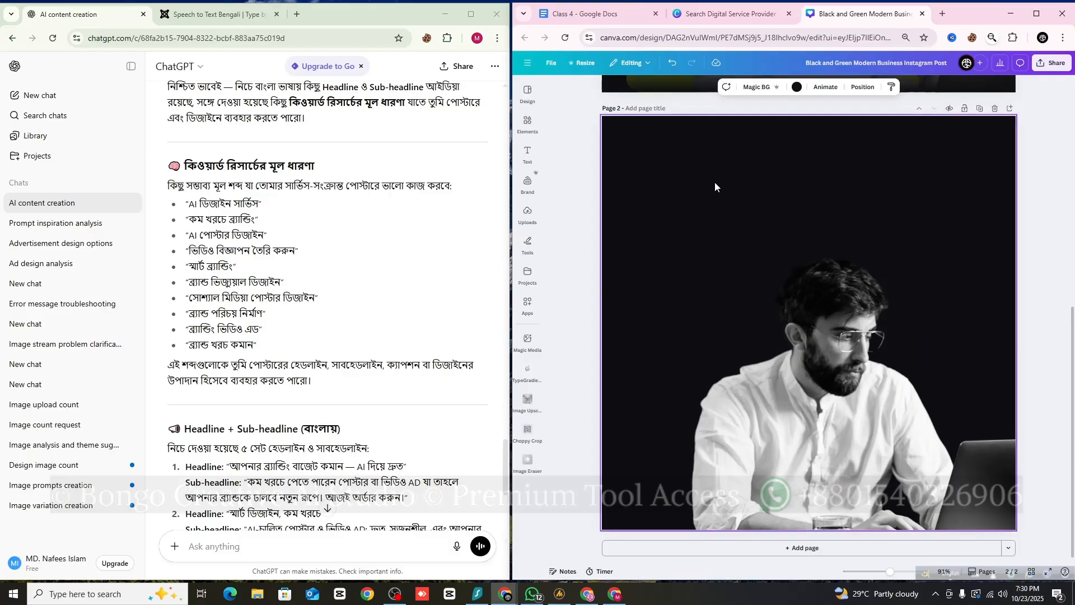
right_click(620, 173)
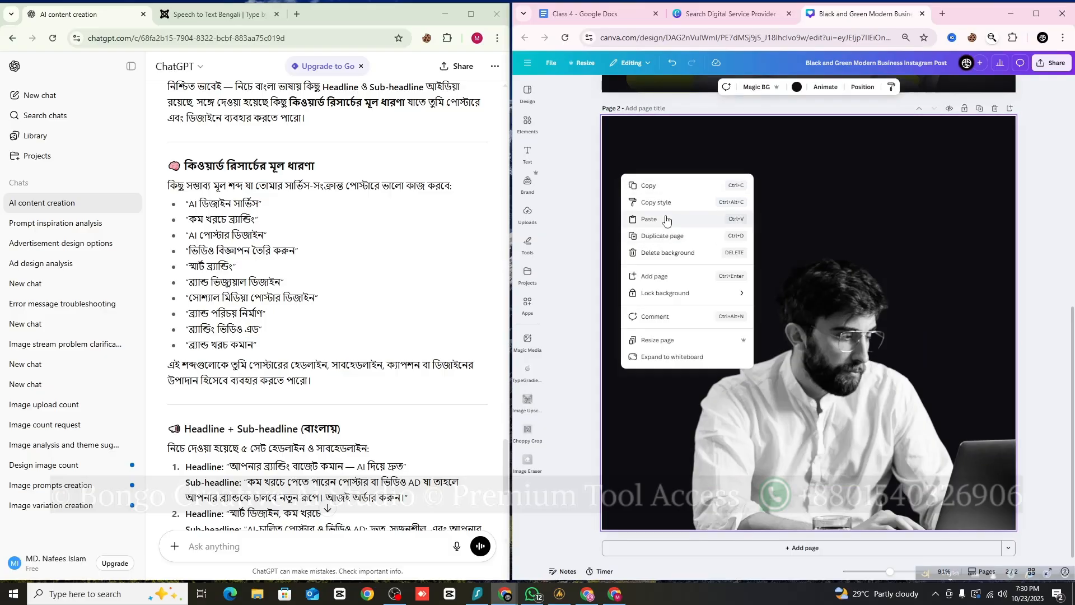
left_click(650, 219)
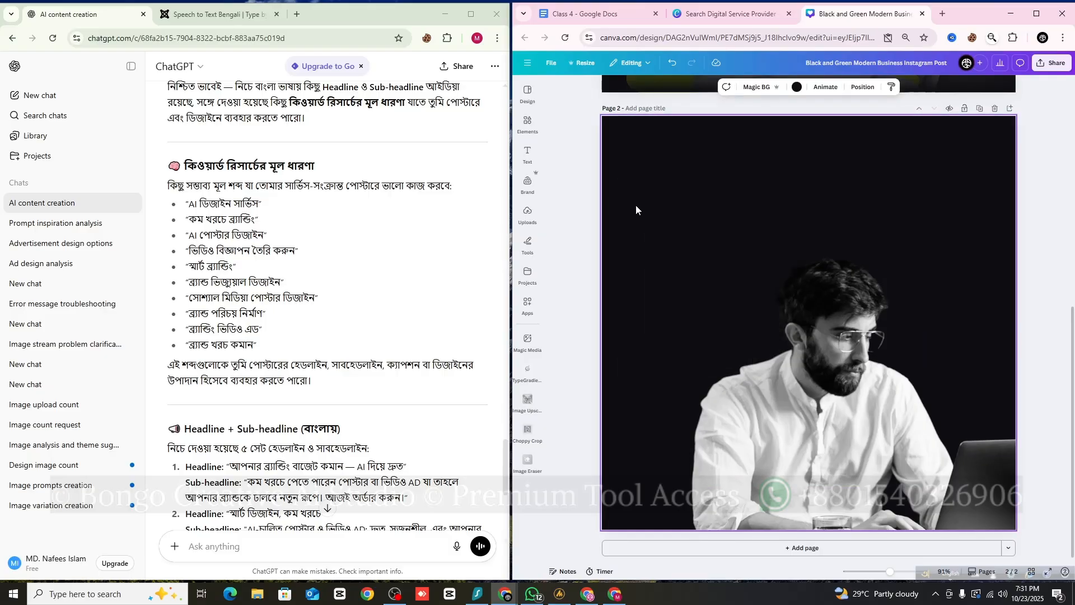
right_click(636, 210)
left_click(672, 285)
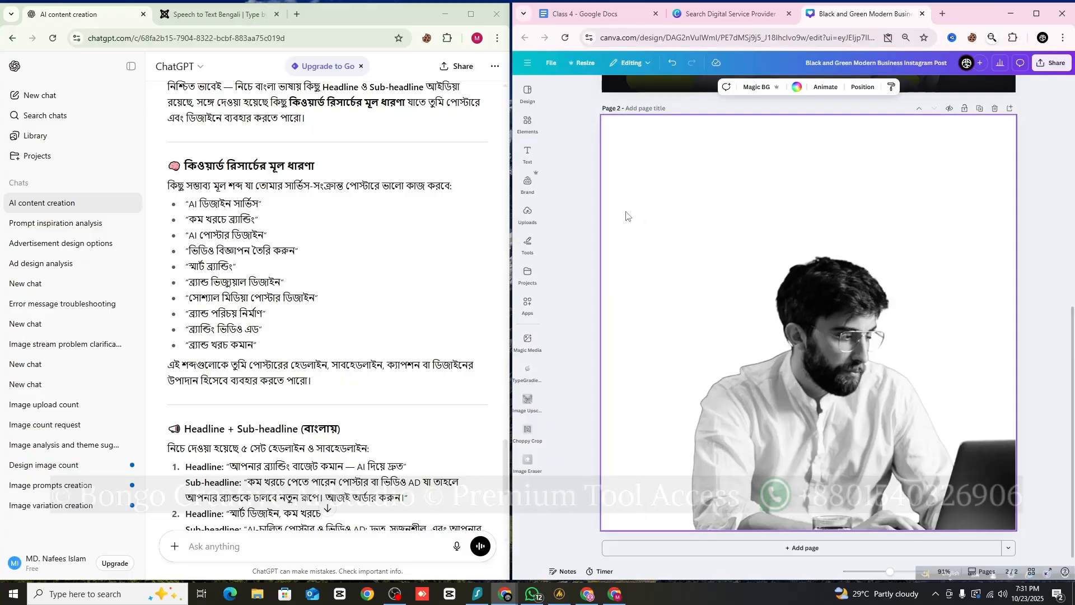
left_click_drag(591, 101, 682, 128)
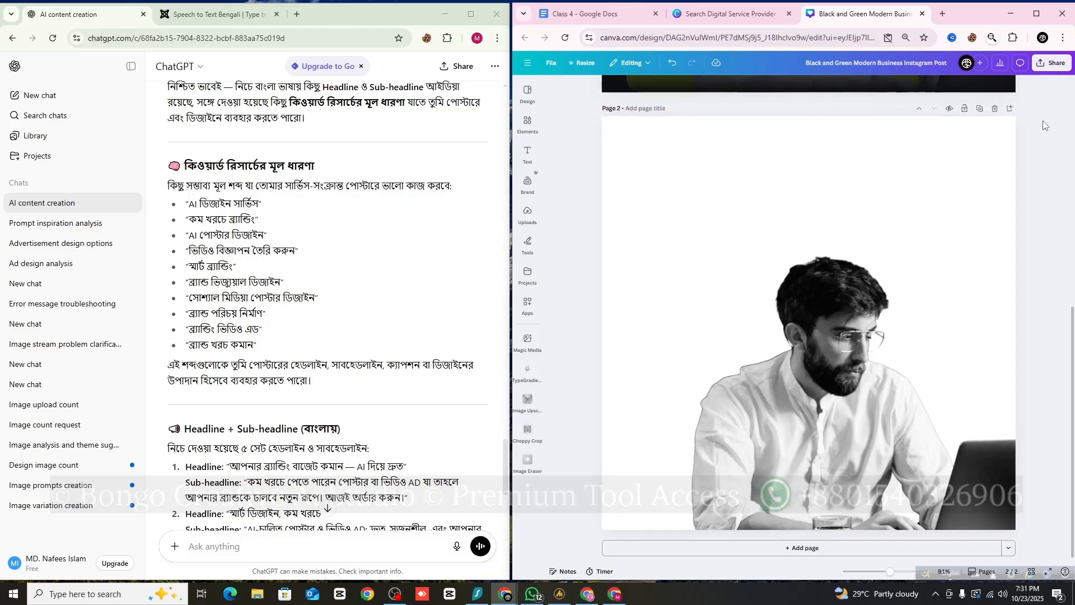
- Download only page 2 of the design as a PNG at size 1
left_click(1042, 68)
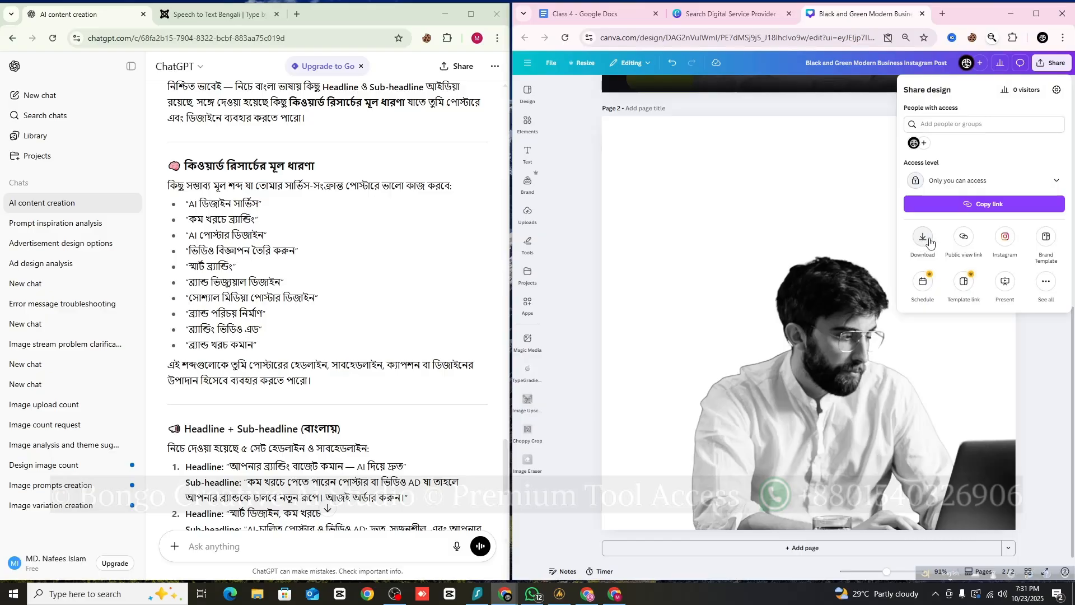
left_click(928, 240)
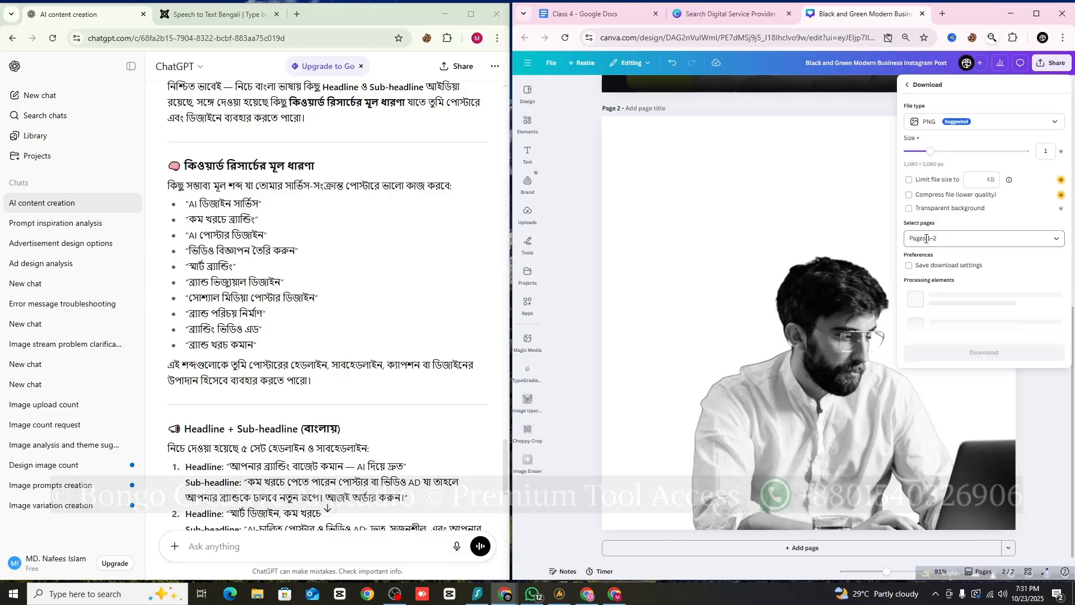
left_click(1056, 239)
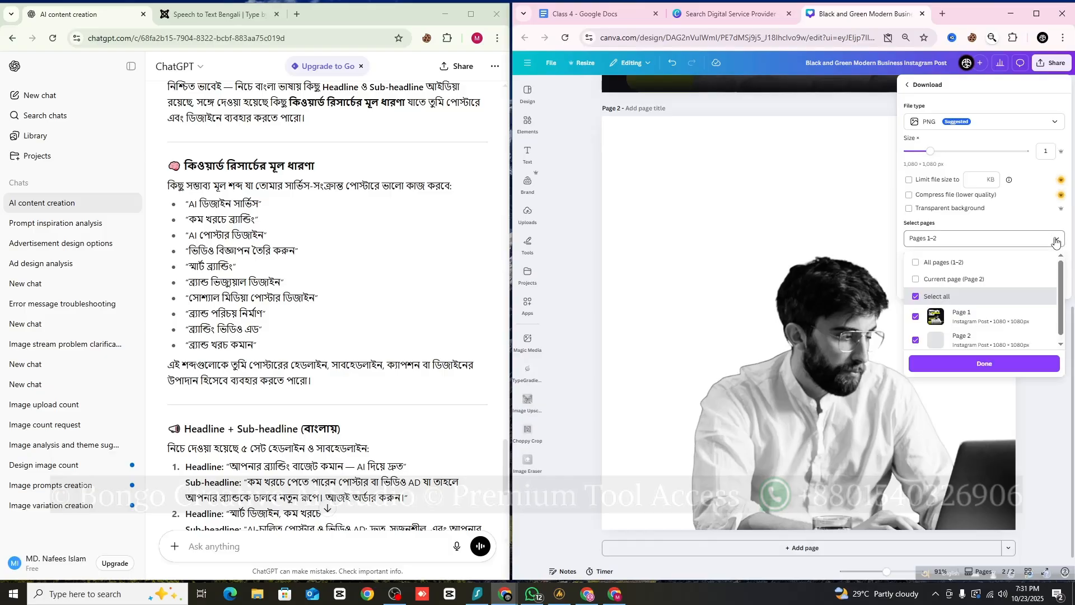
left_click(916, 296)
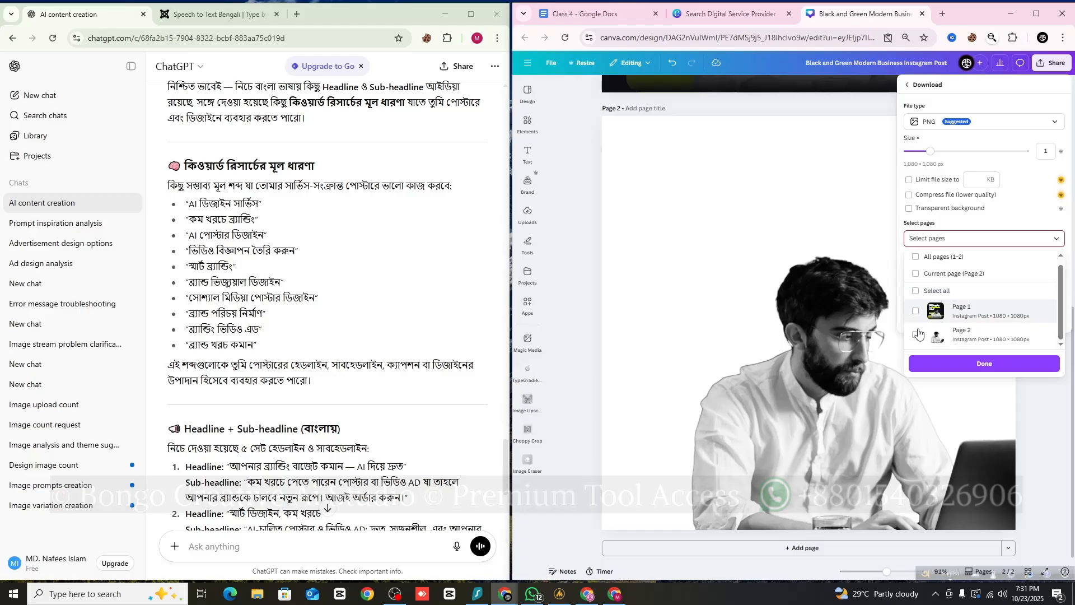
left_click(916, 336)
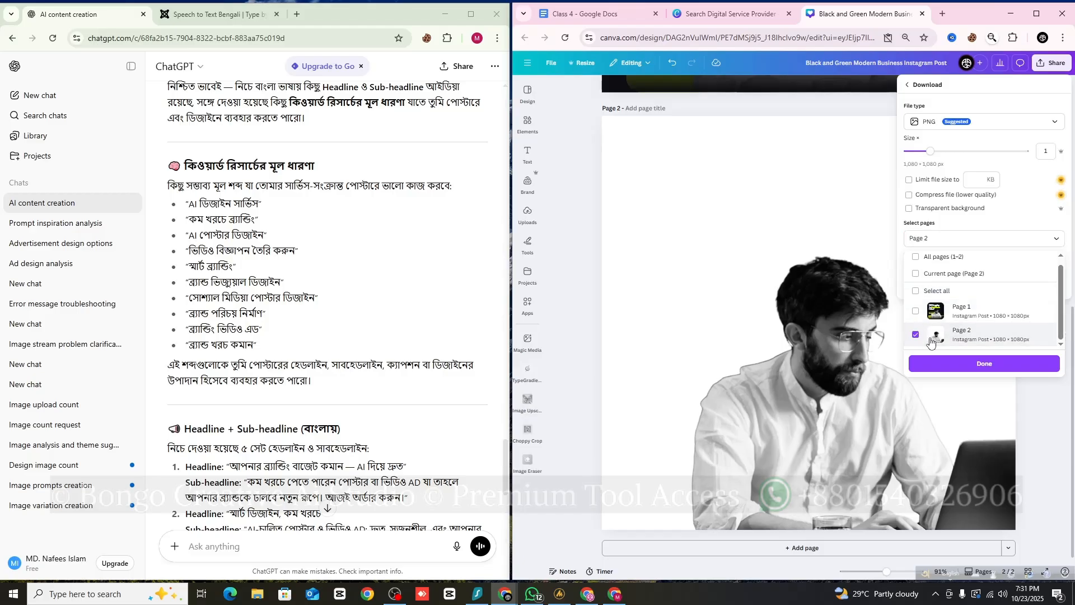
left_click(958, 365)
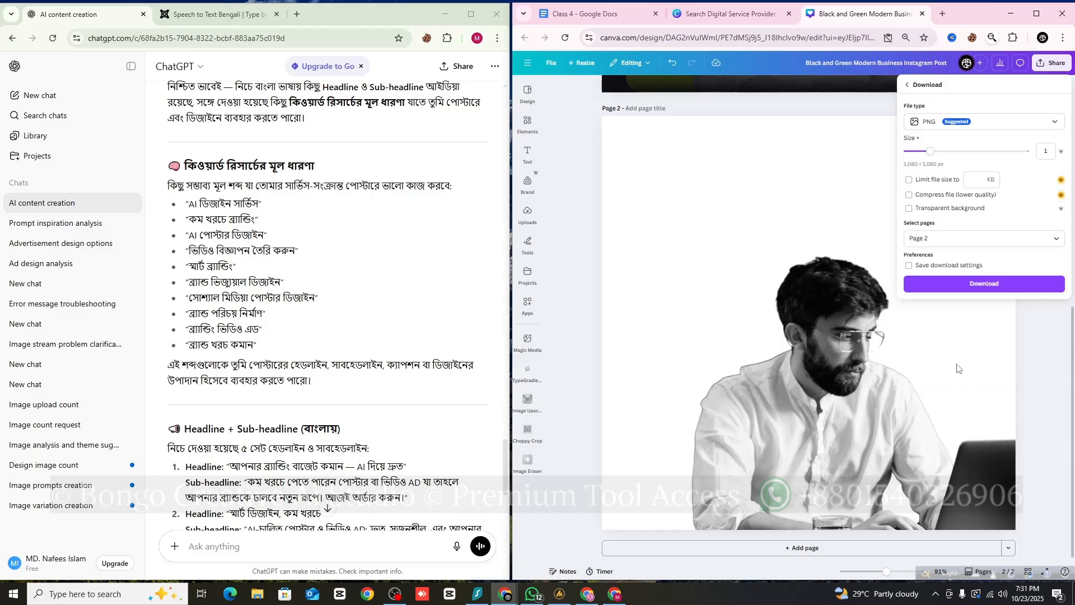
left_click(910, 239)
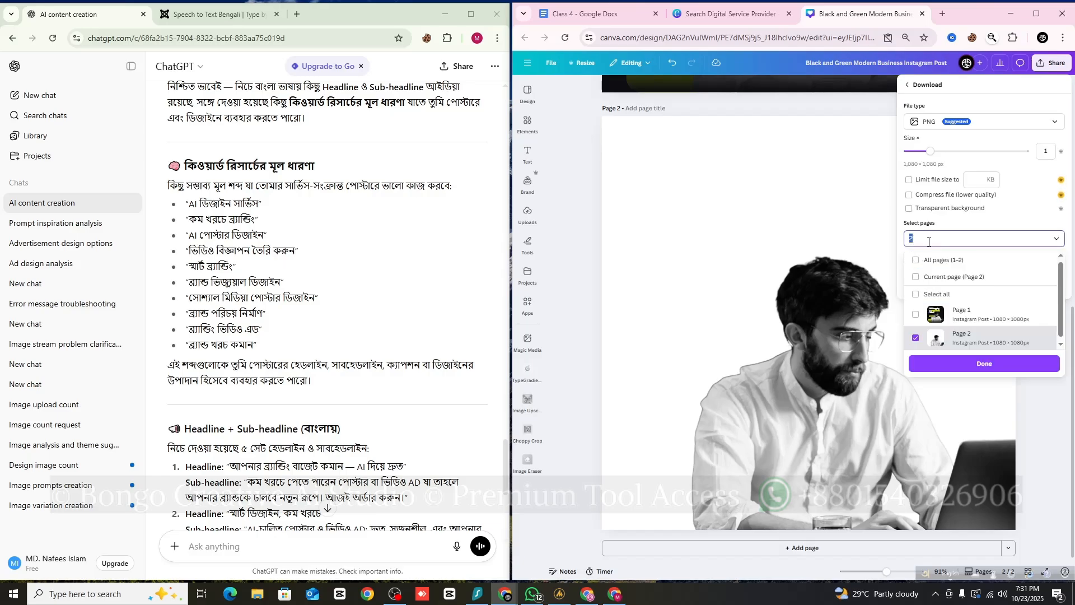
left_click(941, 363)
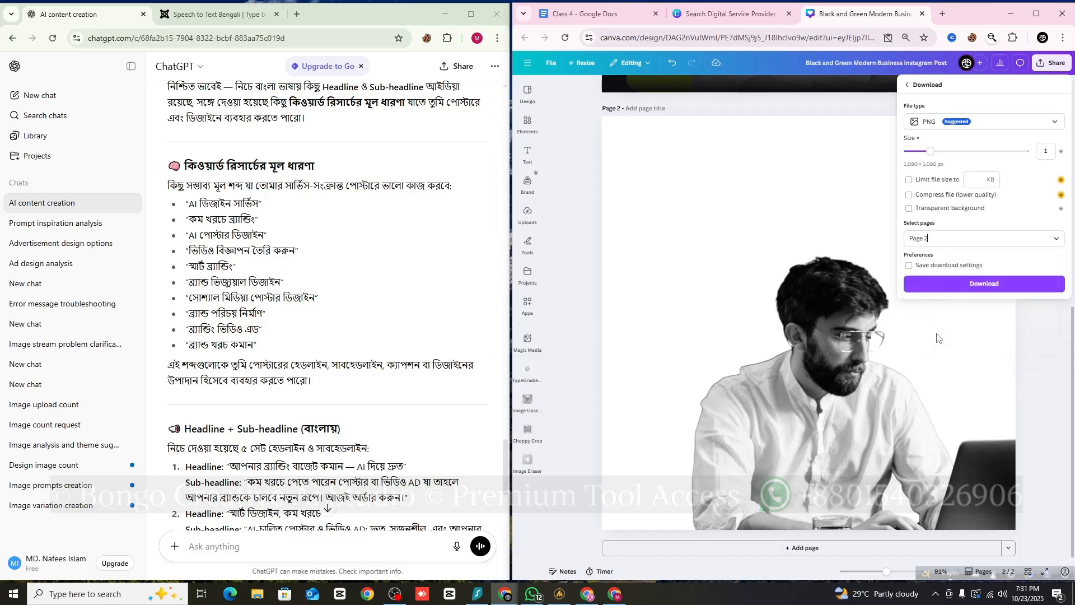
left_click(958, 285)
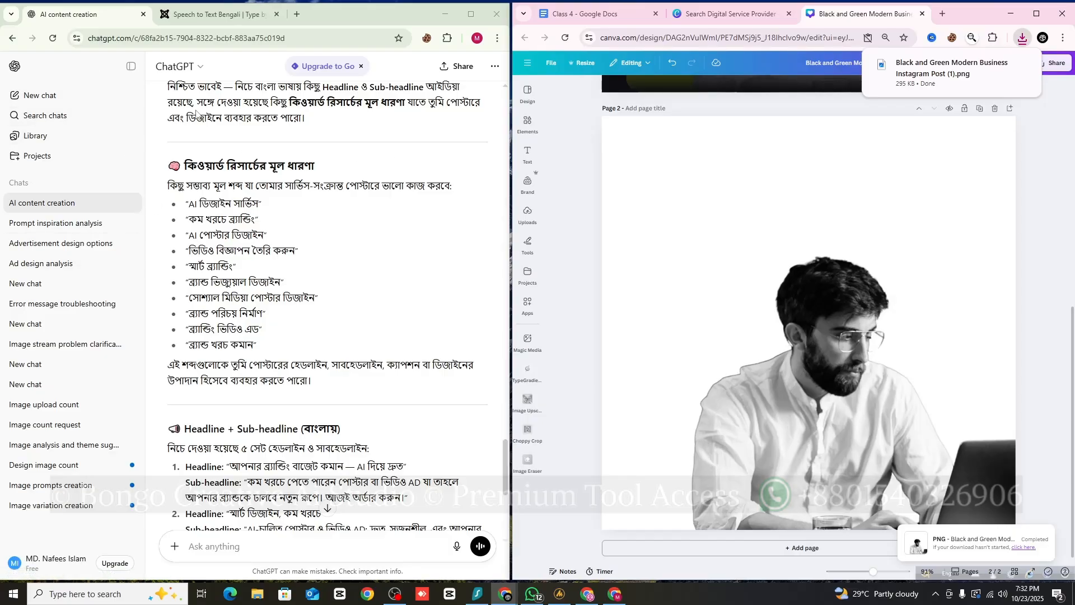
- Start a new ChatGPT chat and attach the image Black and Green Modern Business Instagram Post (1) from the Downloads folder
left_click(90, 96)
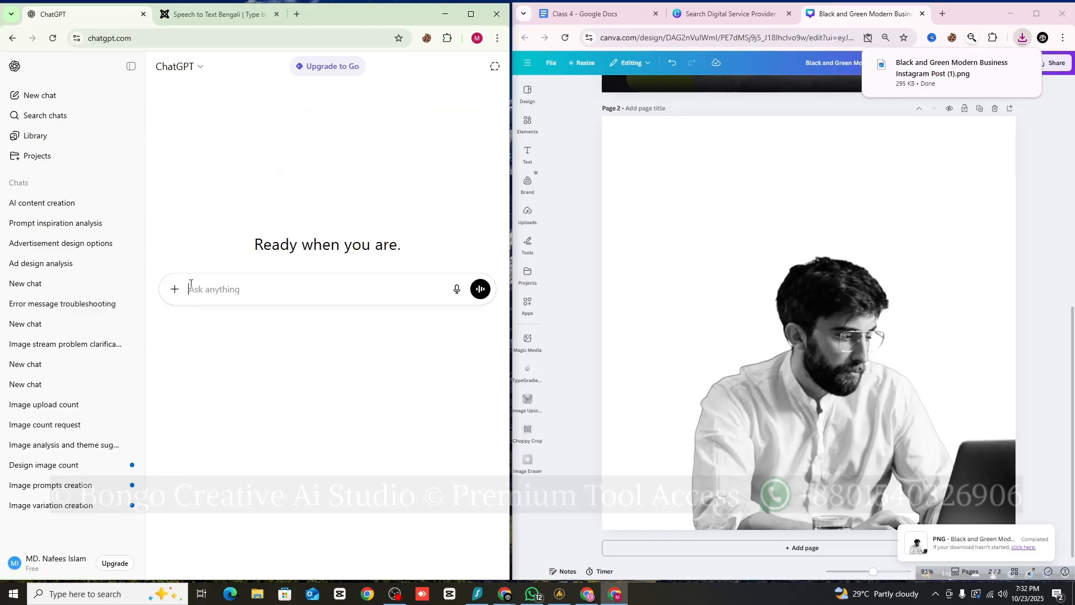
left_click(174, 291)
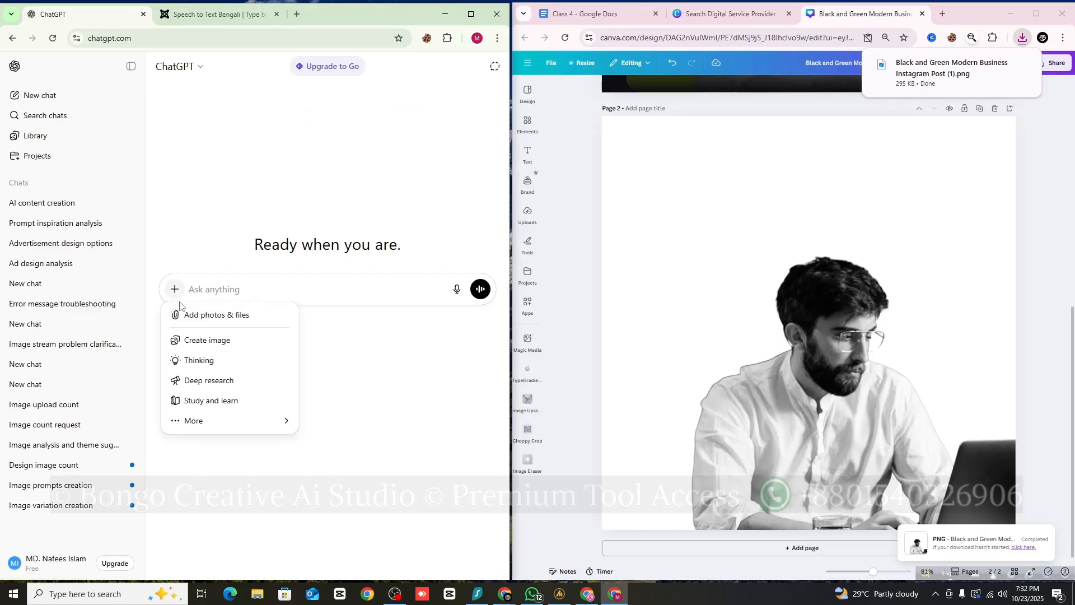
left_click(204, 314)
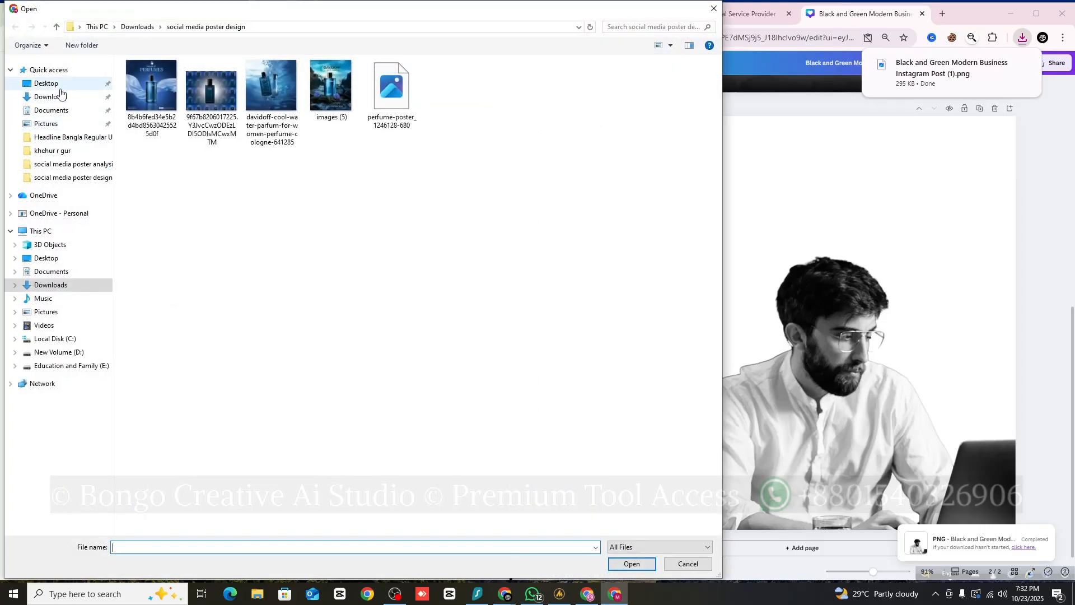
left_click(53, 96)
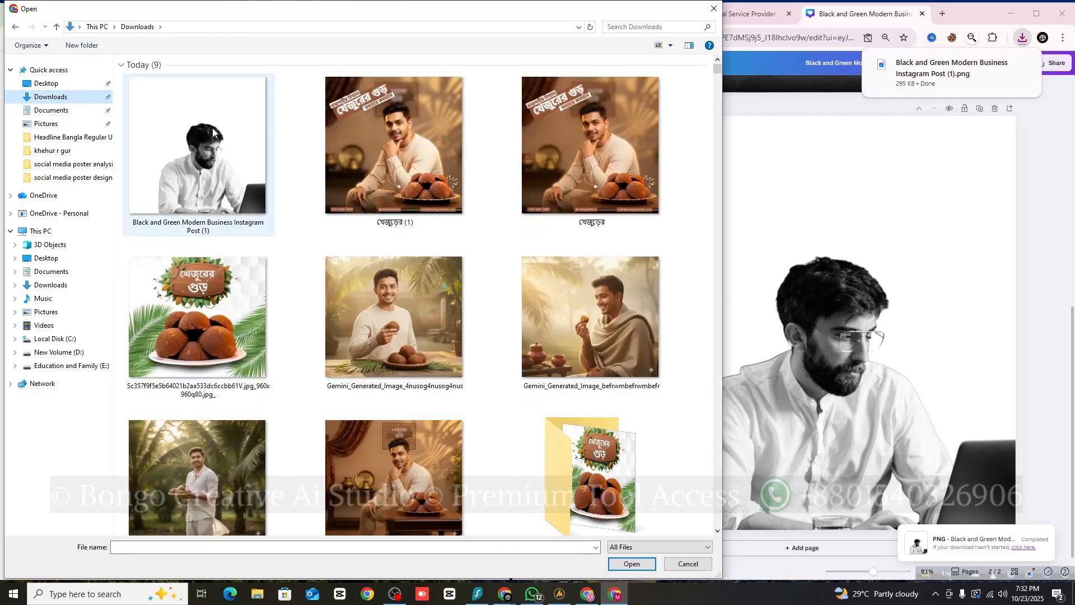
left_click(208, 146)
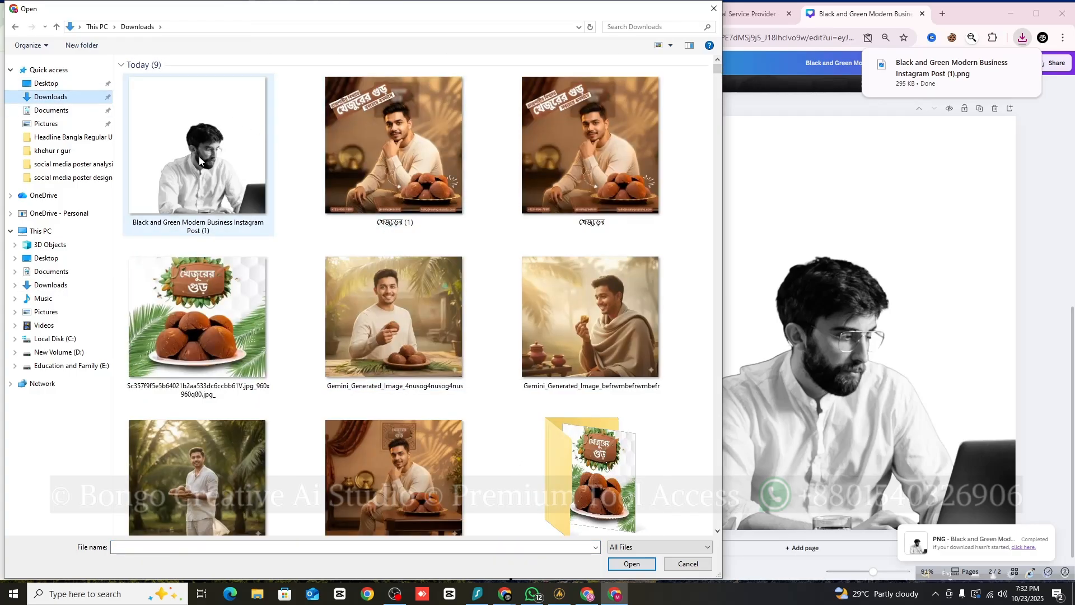
left_click(632, 564)
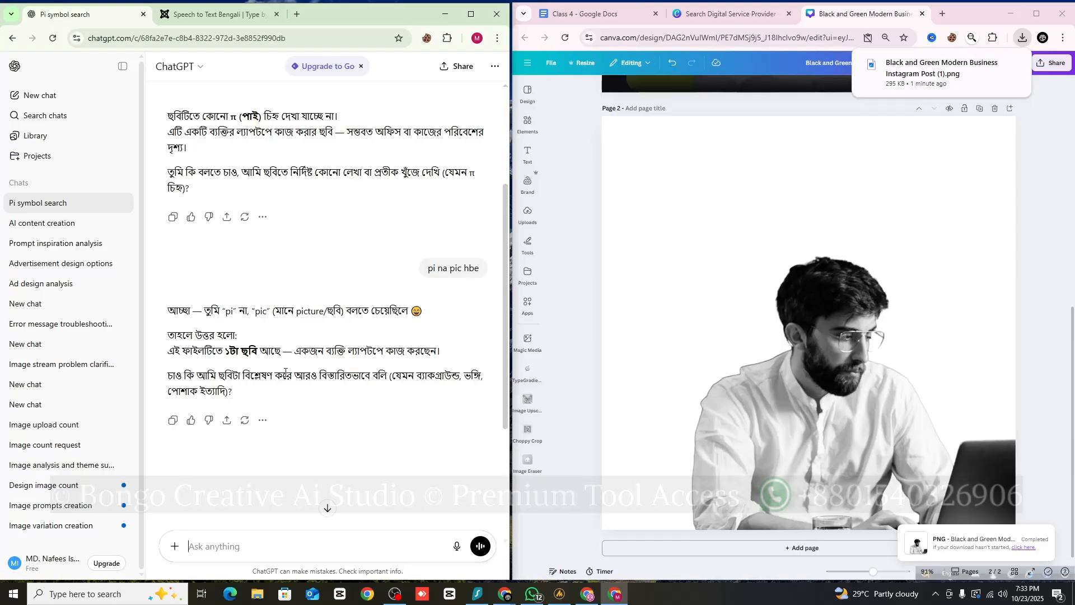
- Paste and send the prepared request for detailed, structured image prompts reusable for male models, keeping background, outfit and other visual elements the same
scroll(285, 372, "up", 3)
scroll(352, 462, "down", 7)
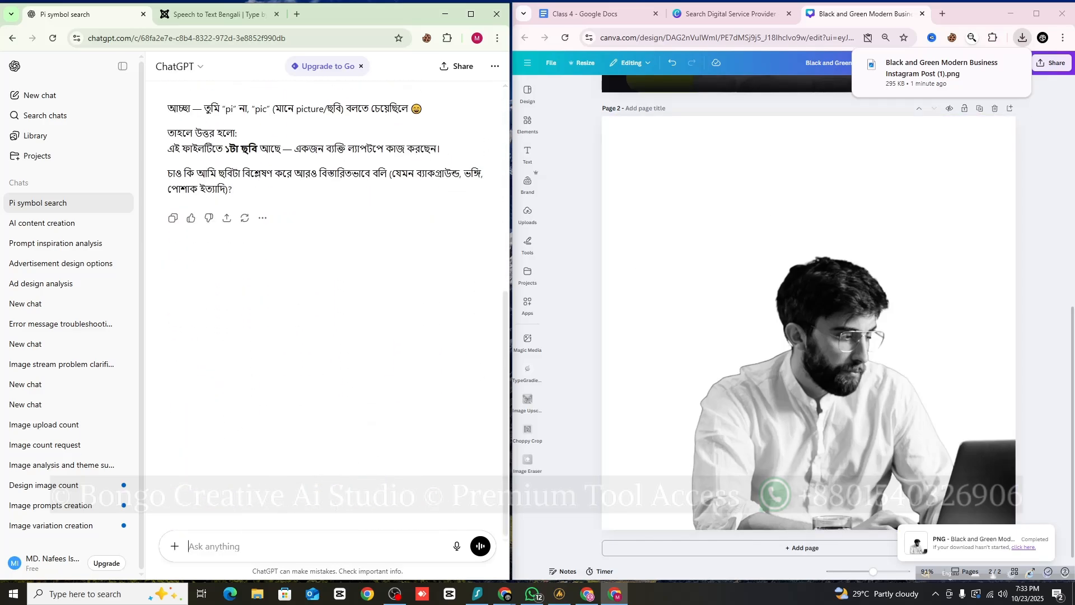
left_click(941, 72)
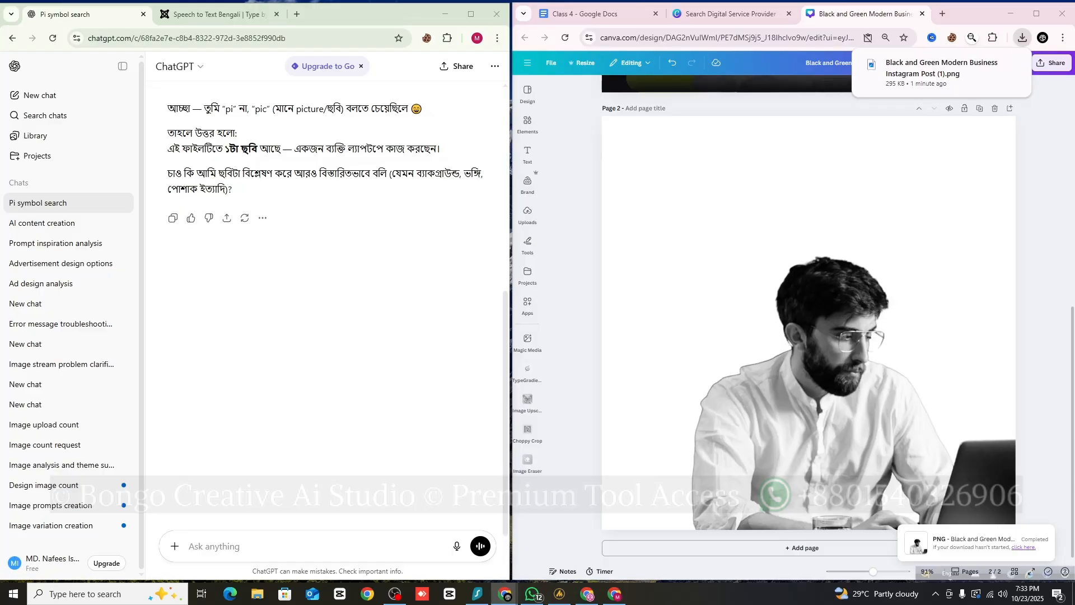
right_click(230, 542)
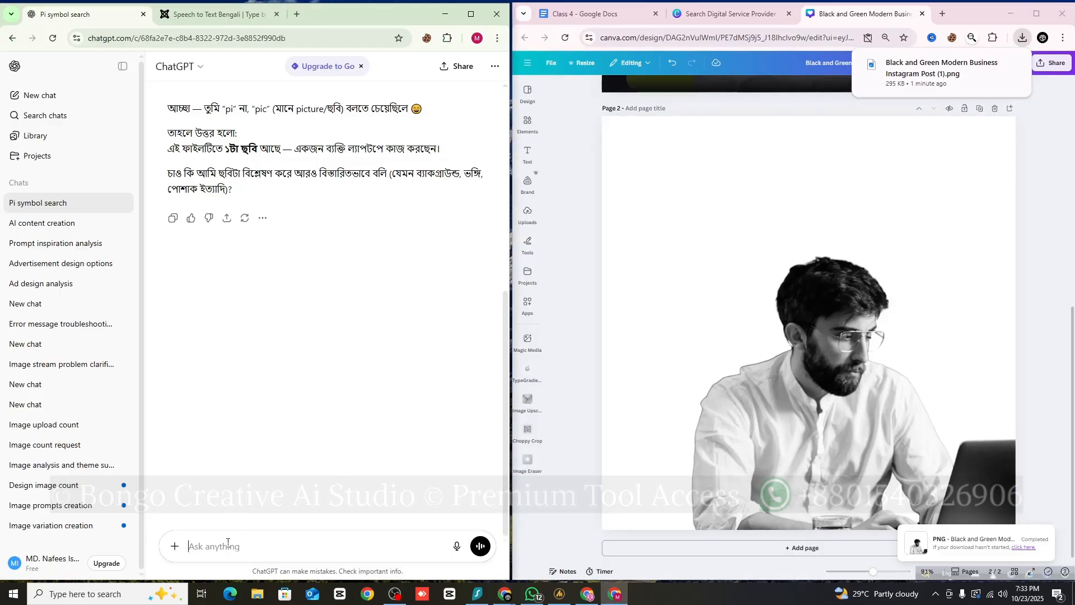
left_click(259, 414)
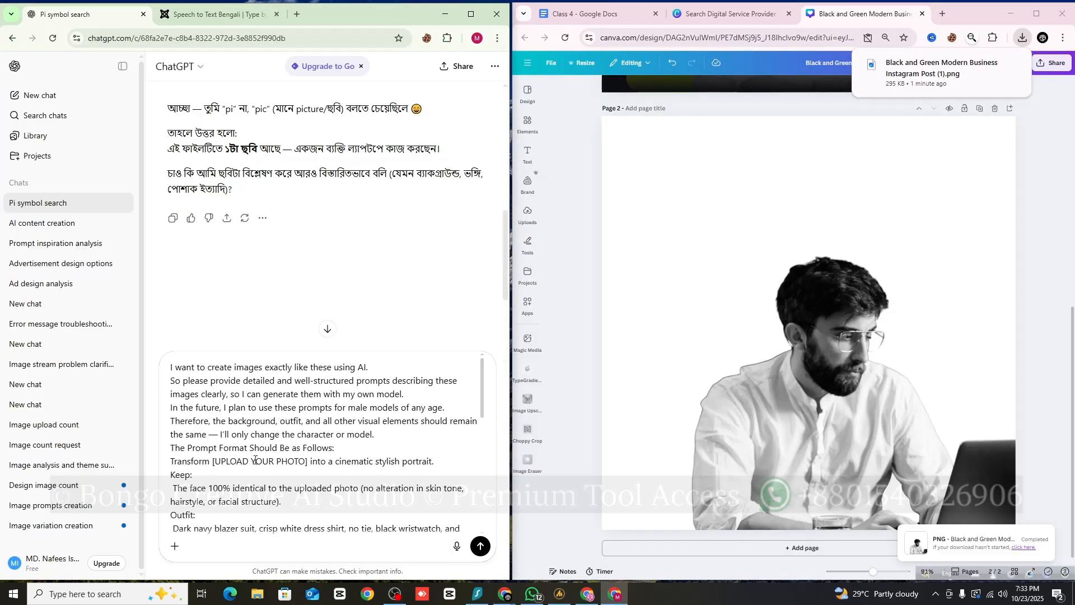
scroll(255, 460, "down", 10)
scroll(328, 363, "up", 10)
left_click_drag(171, 368, 366, 520)
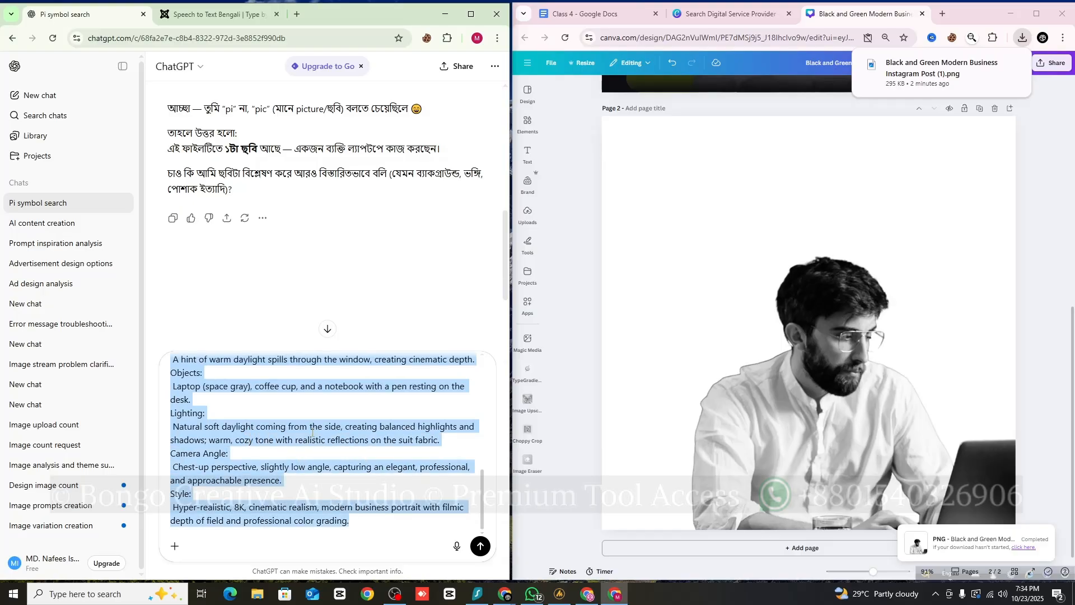
scroll(312, 433, "up", 10)
scroll(363, 491, "down", 10)
left_click(479, 546)
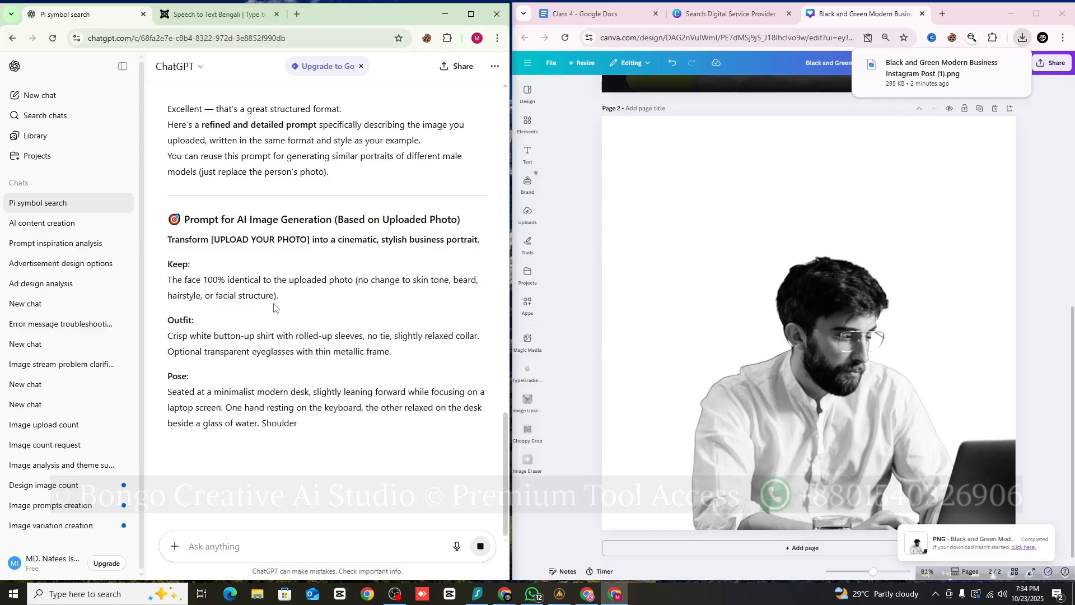
scroll(256, 290, "down", 2)
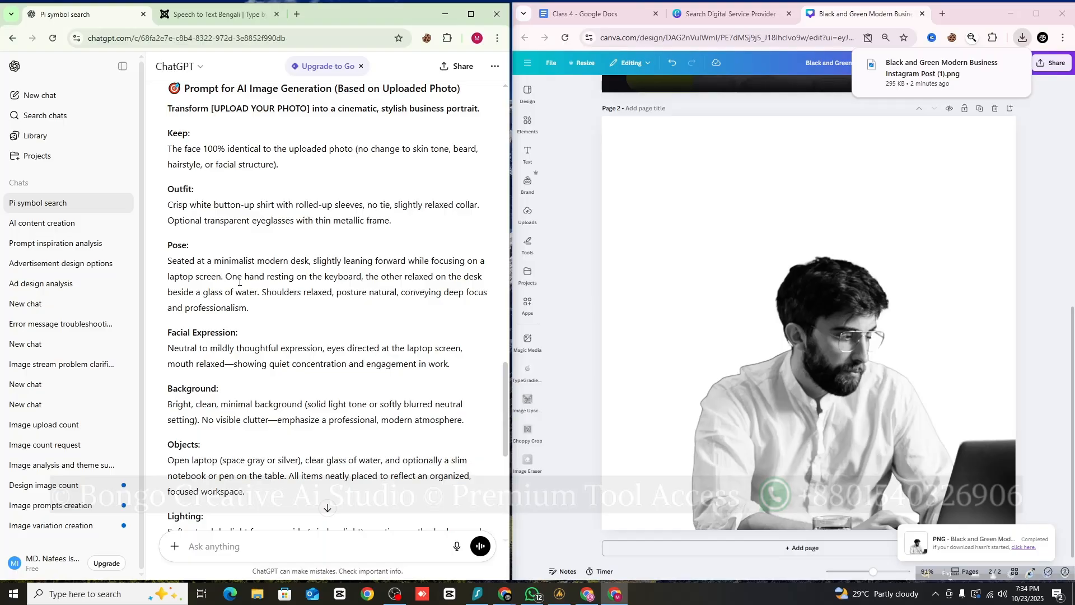
- Search Google for gemini in a new browser tab and open Google Gemini
left_click(300, 18)
left_click(298, 39)
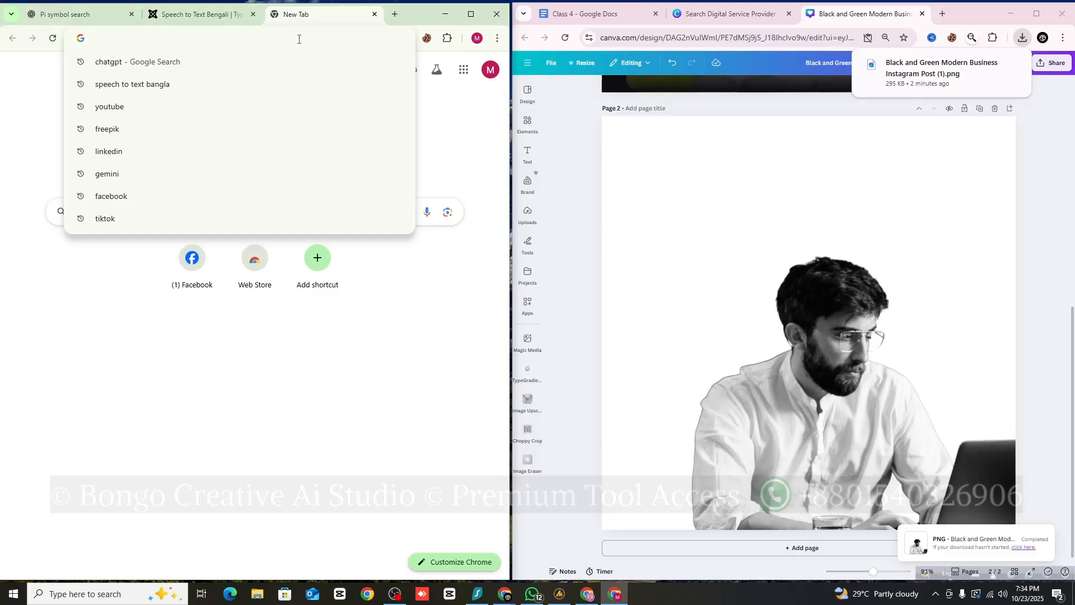
type("ge")
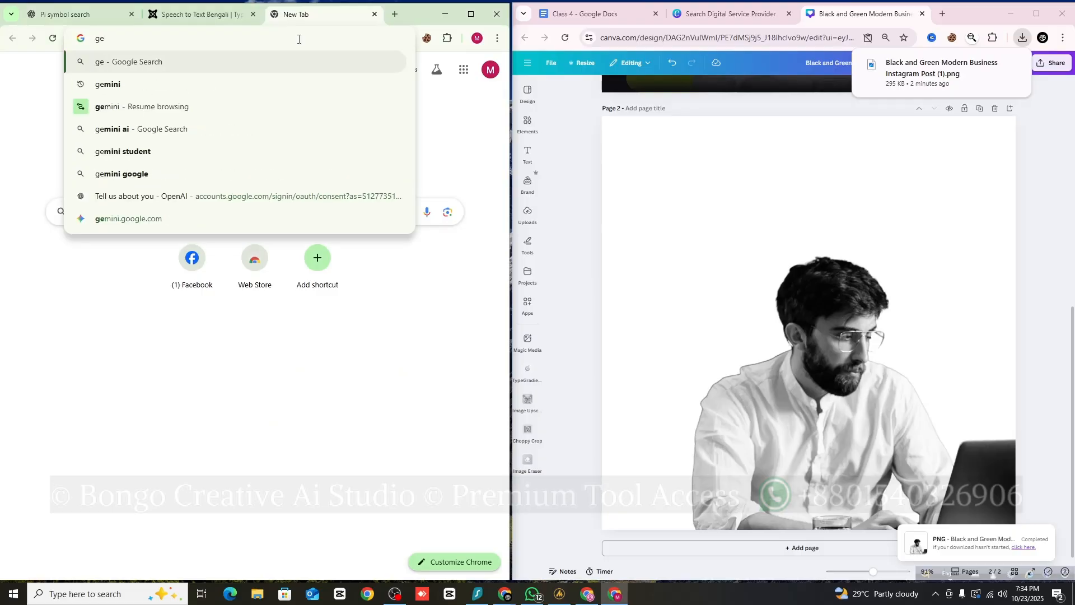
type("mini")
key("Return")
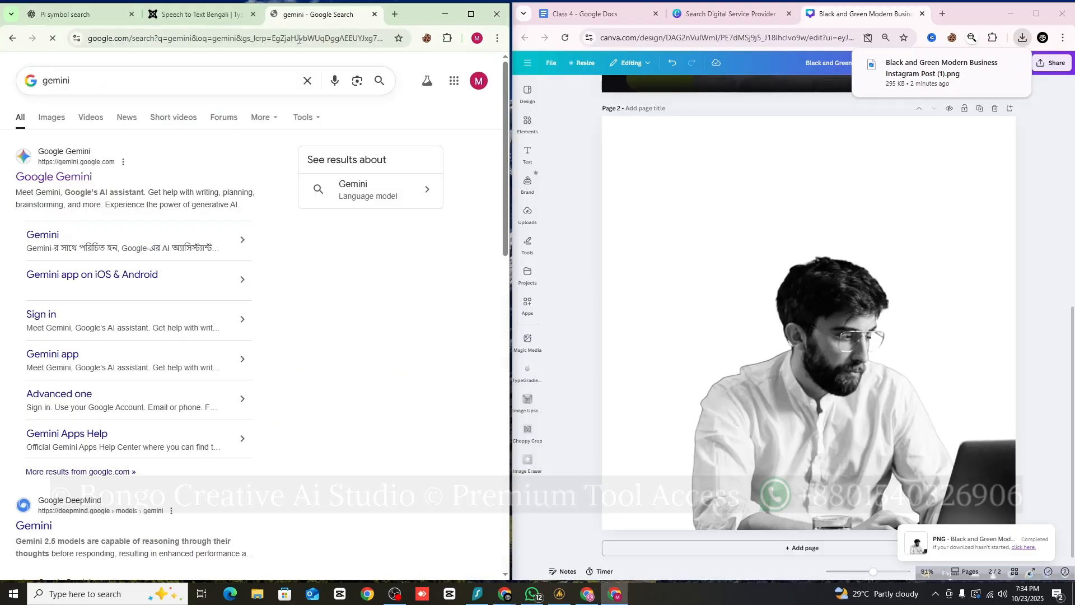
left_click(73, 183)
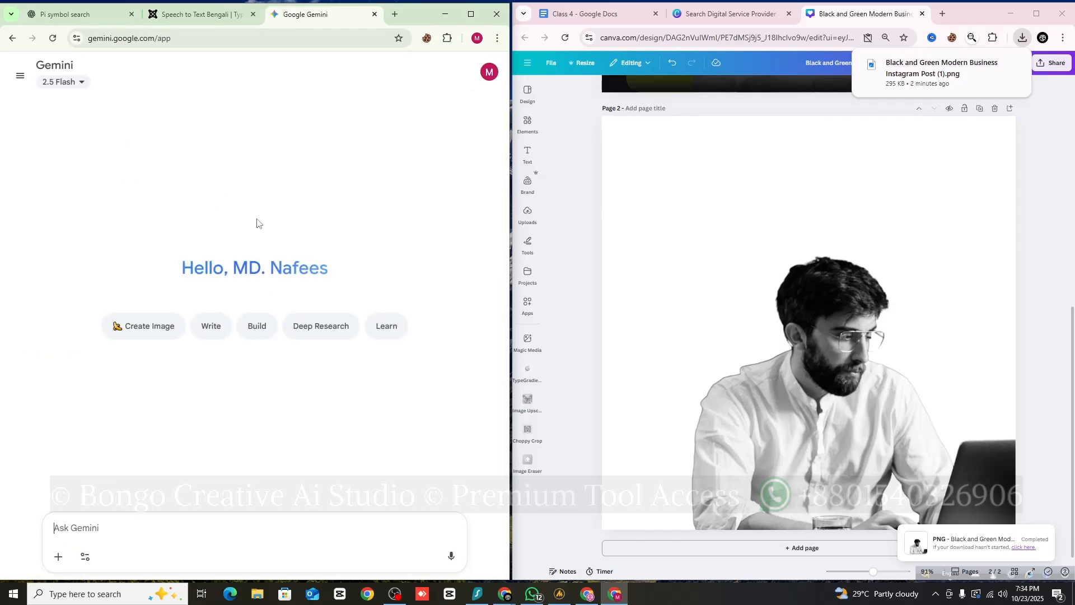
- Attach the black T-shirt man's photo, freepik_edit_The-style-is-candid-image-photography-with-natural (18), from the social media poster analysis folder
left_click(56, 558)
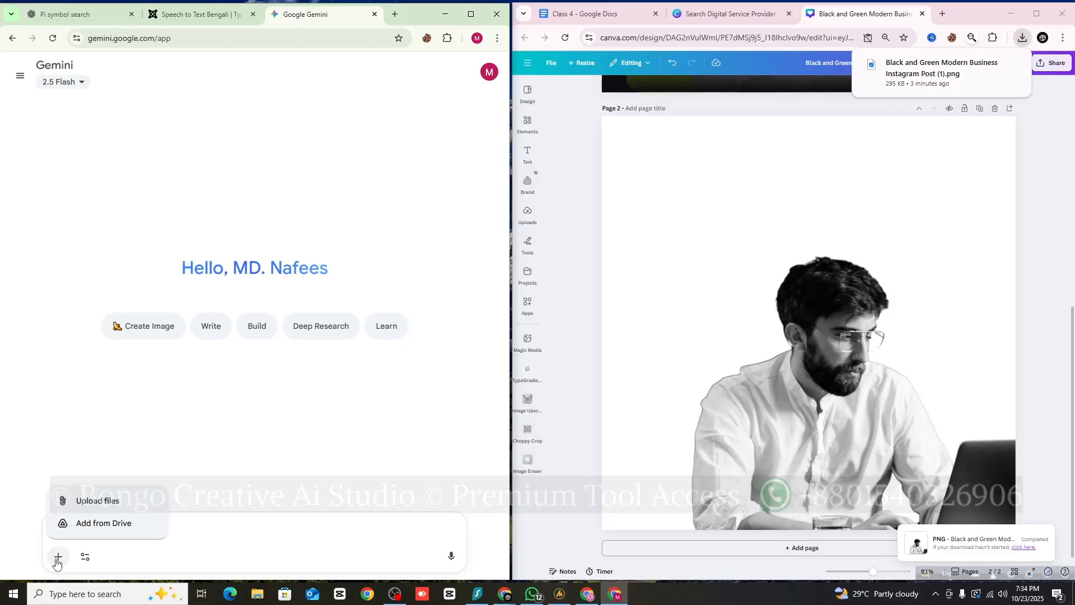
left_click(83, 504)
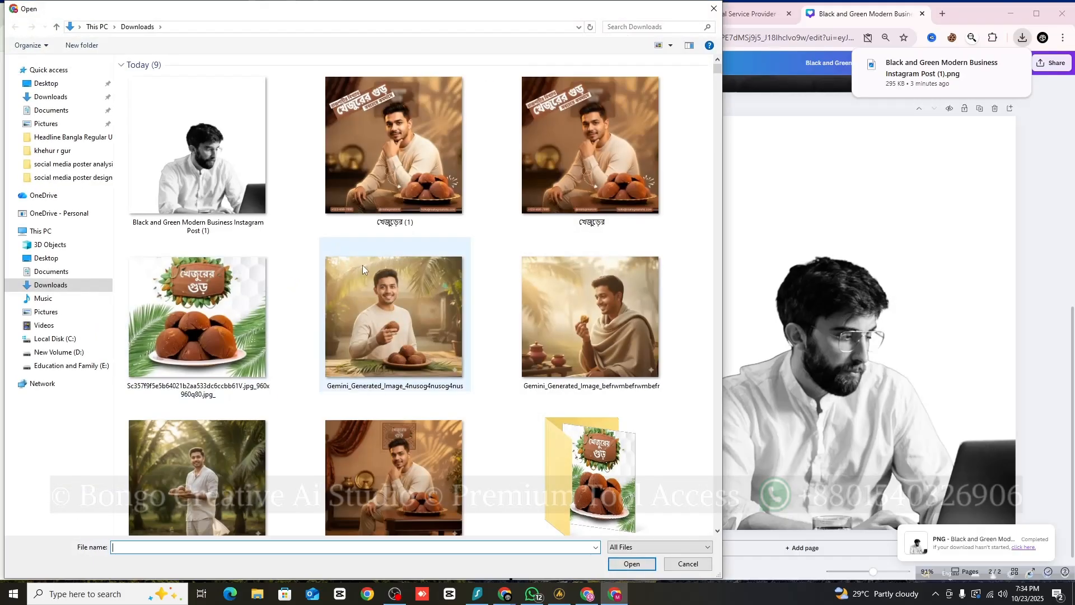
scroll(362, 264, "down", 2)
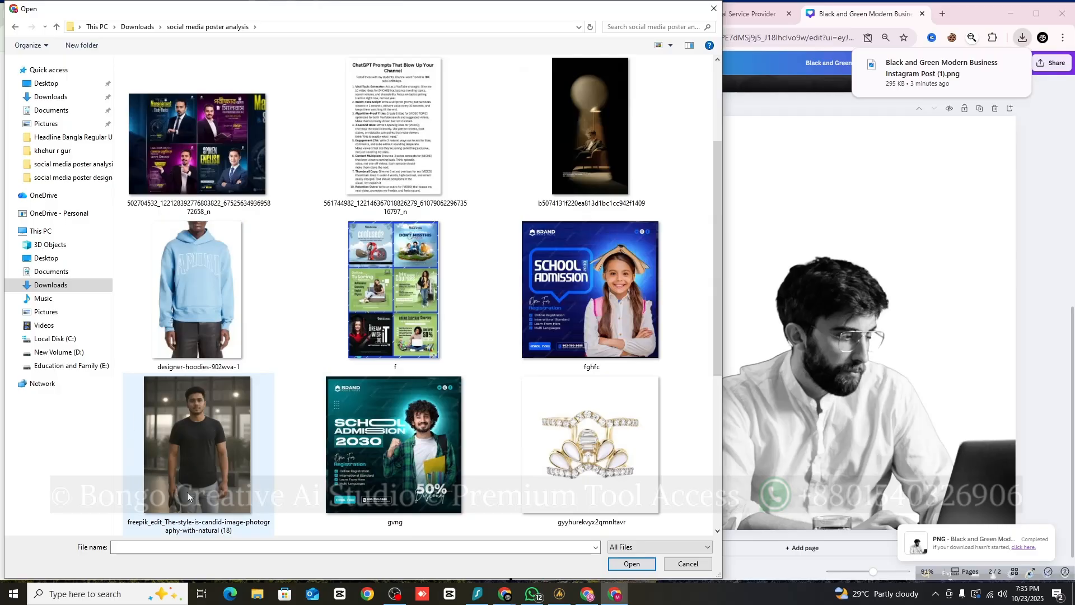
left_click(200, 457)
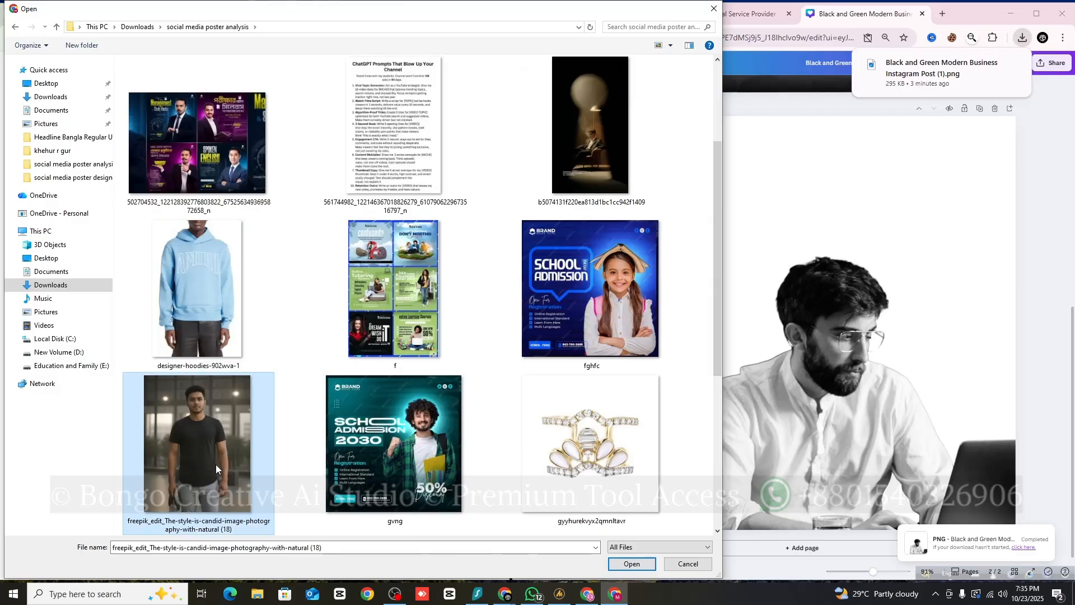
left_click(625, 568)
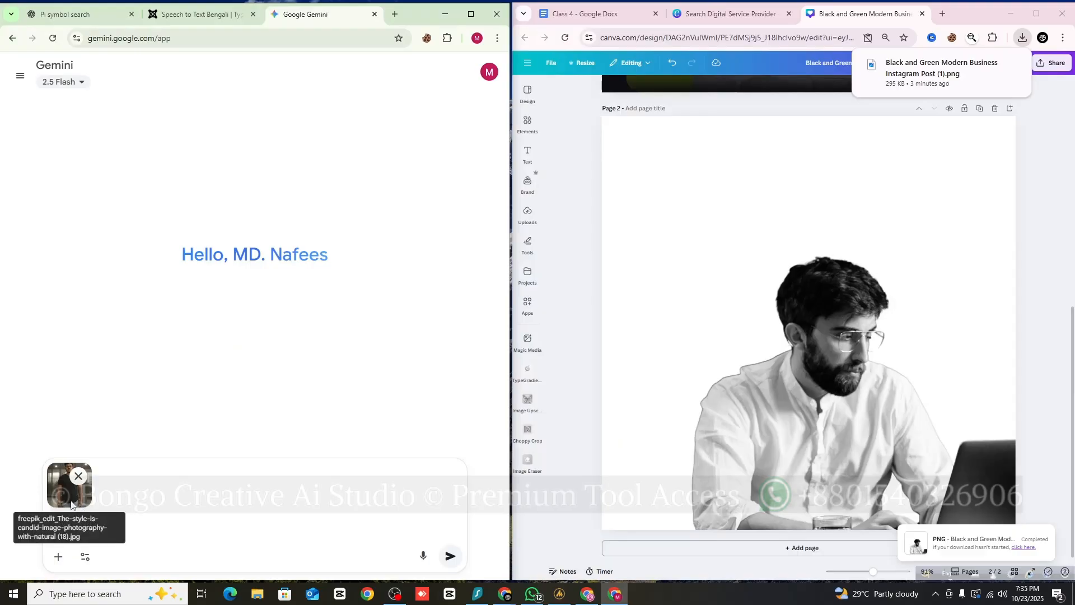
- Turn on the Create images tool for the Gemini request and dismiss the upgrade offer
left_click(85, 557)
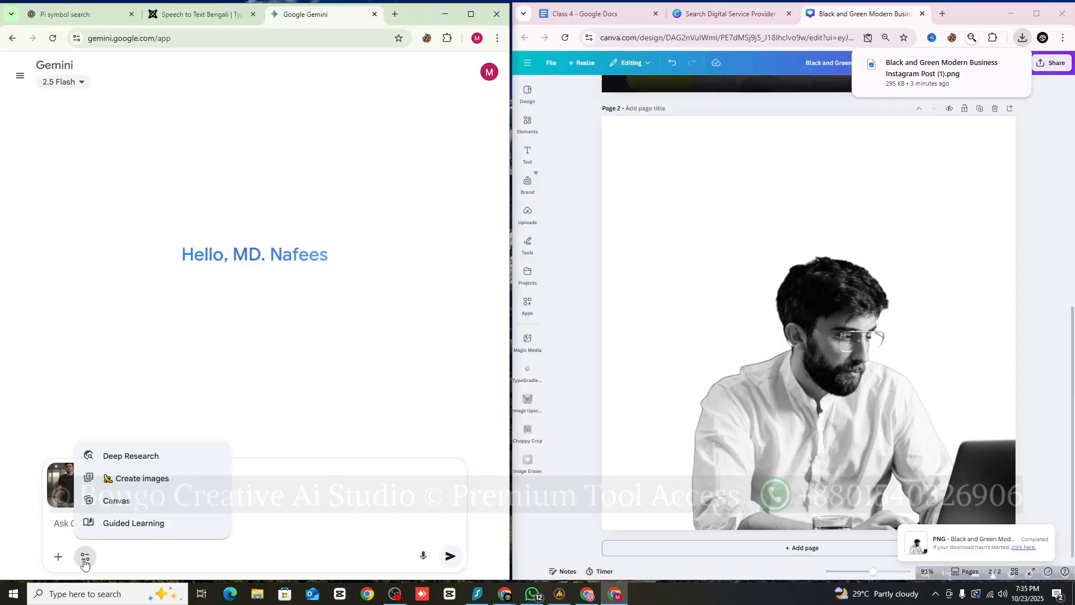
left_click(119, 479)
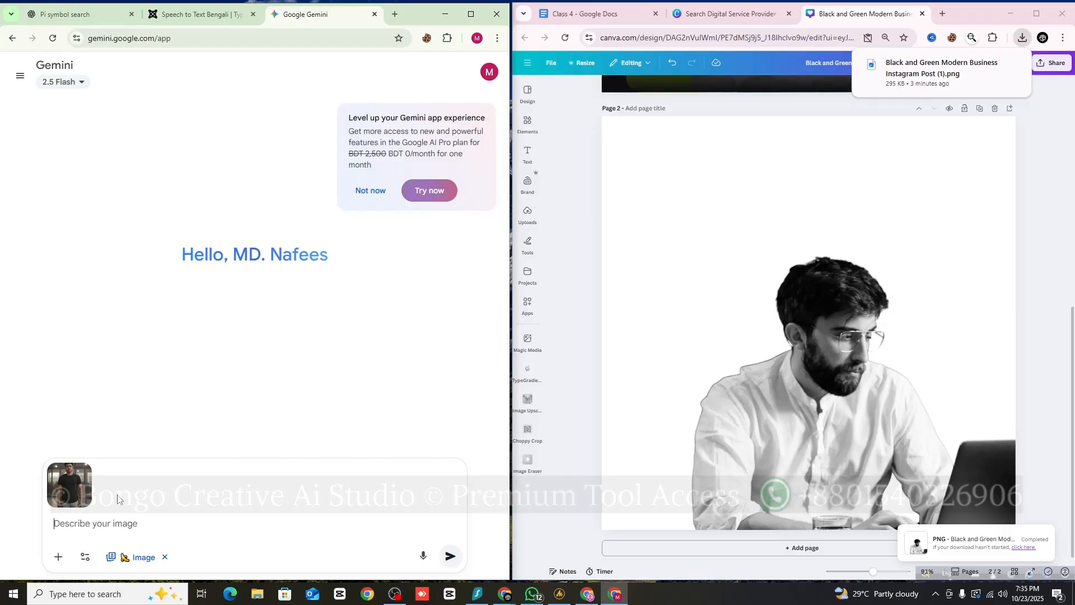
left_click(374, 197)
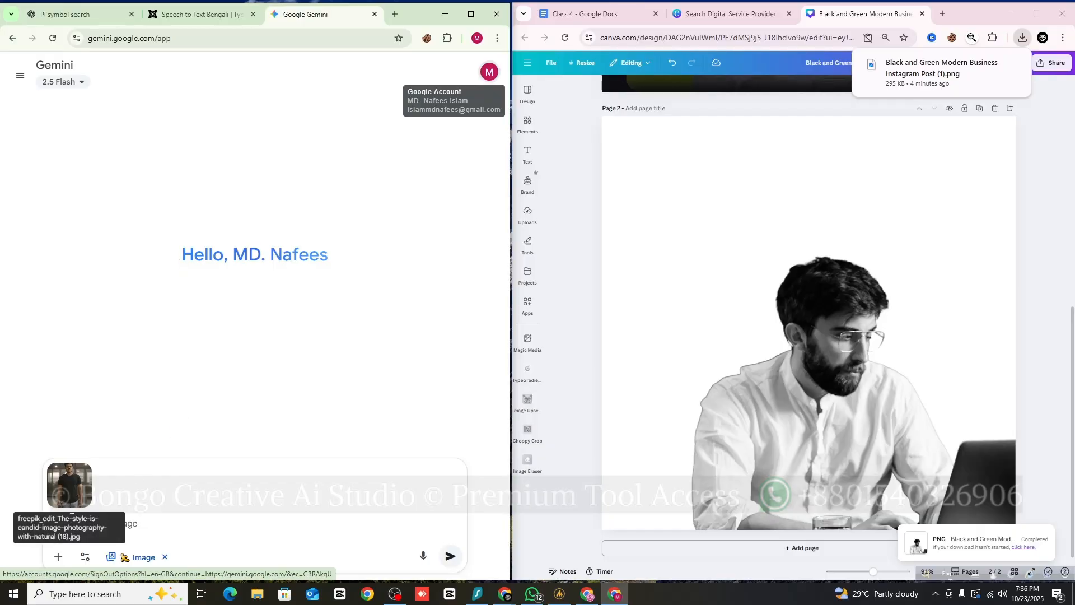
- Copy the generated image prompt in ChatGPT, from "Transform [UPLOAD YOUR PHOTO]" through the end of the Style section
left_click(189, 21)
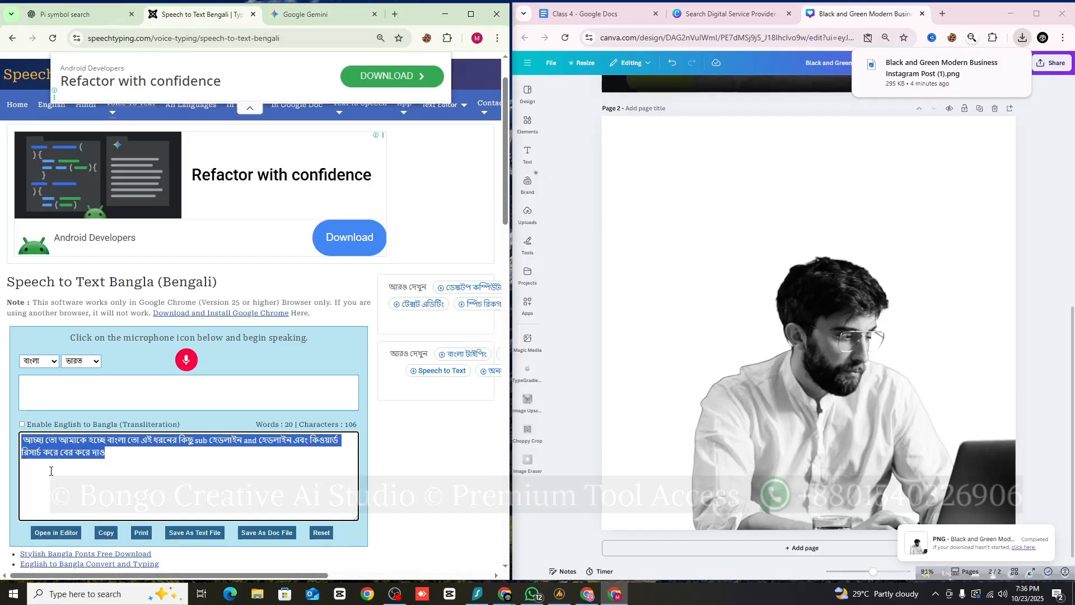
left_click(98, 16)
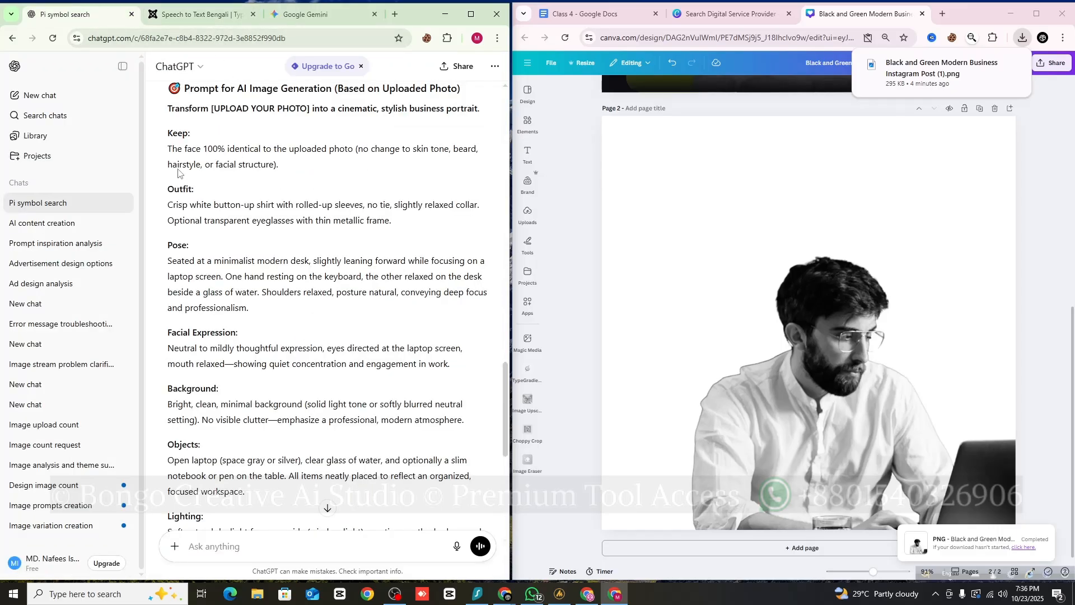
scroll(196, 179, "up", 1)
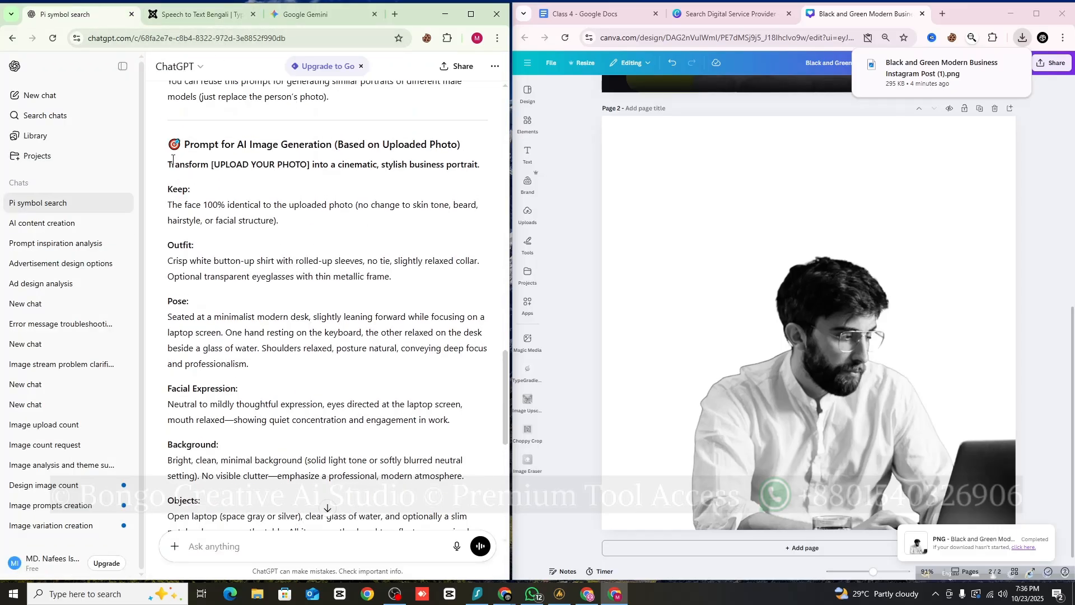
left_click_drag(167, 165, 227, 334)
scroll(224, 196, "down", 8)
scroll(227, 334, "up", 8)
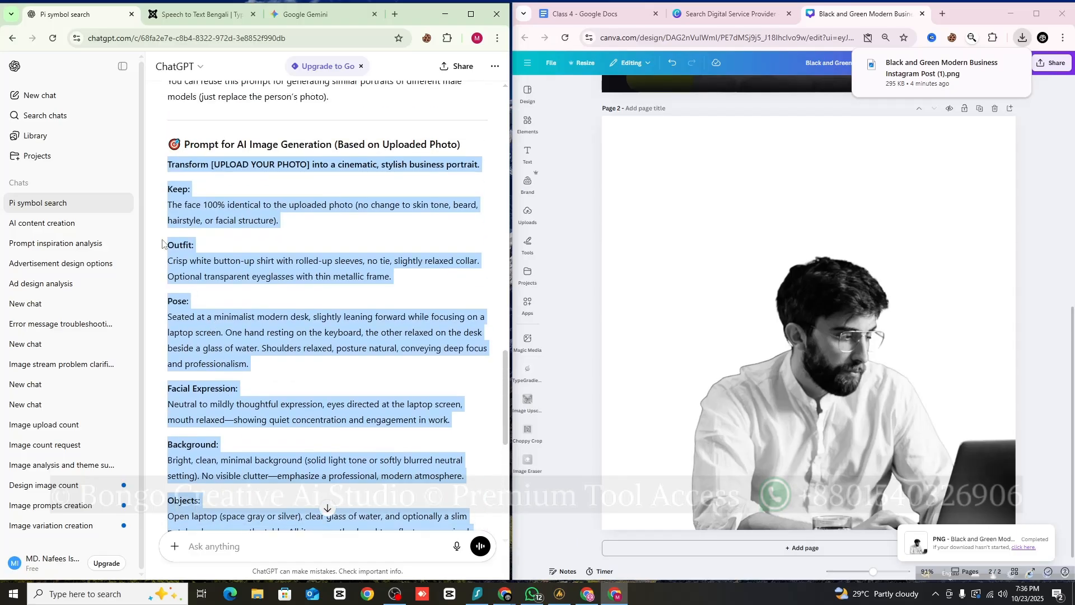
scroll(175, 211, "down", 1)
scroll(176, 218, "down", 4)
right_click(181, 231)
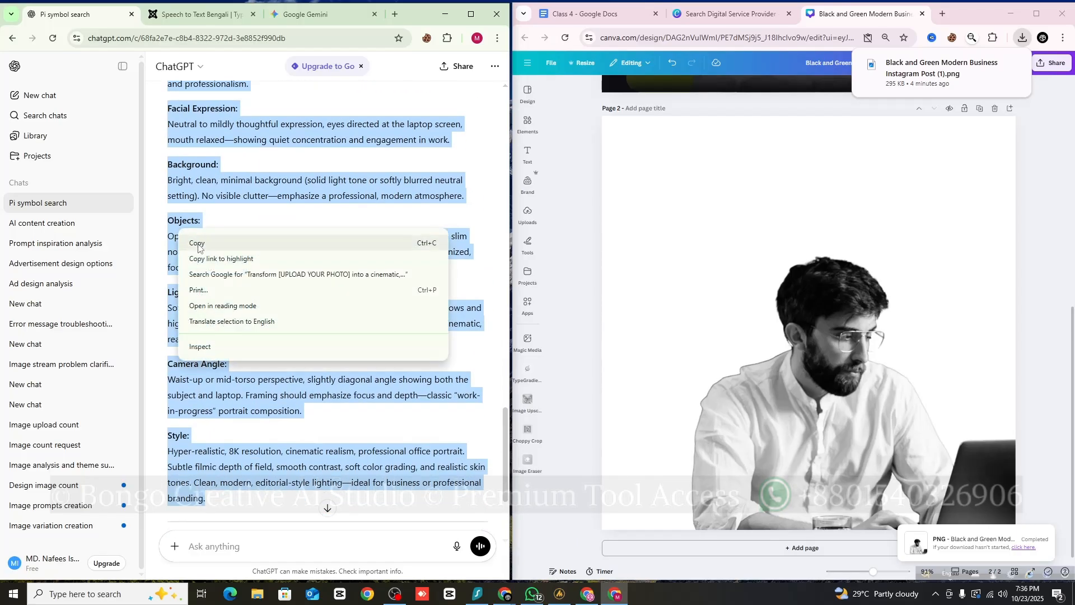
left_click(199, 243)
- Paste the copied business portrait prompt into Gemini and submit it with the attached photo
left_click(294, 21)
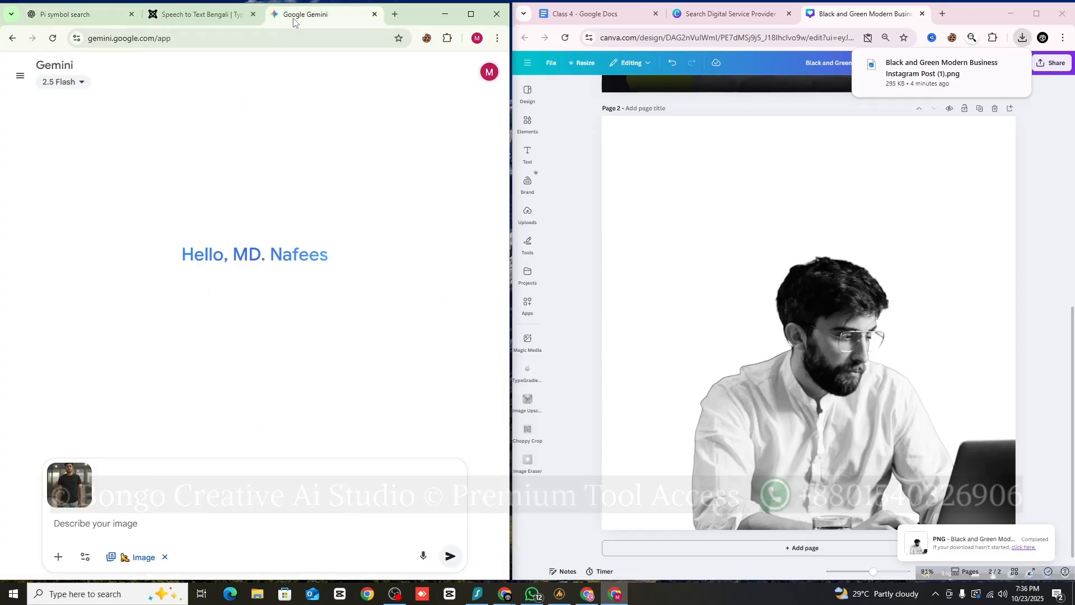
right_click(127, 520)
left_click(143, 391)
scroll(143, 464, "up", 5)
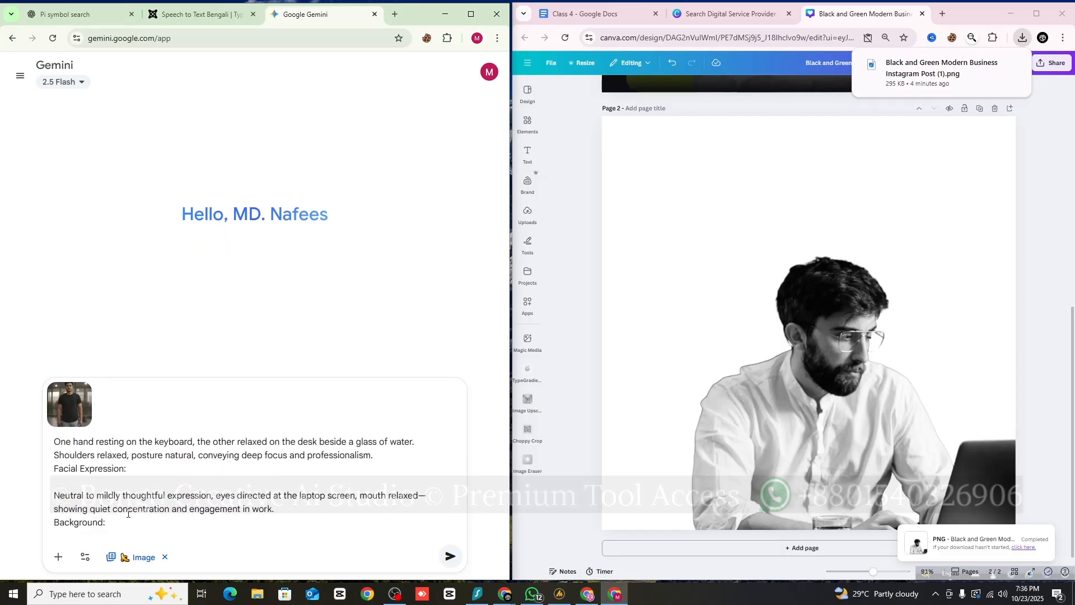
scroll(142, 464, "down", 3)
scroll(142, 463, "down", 5)
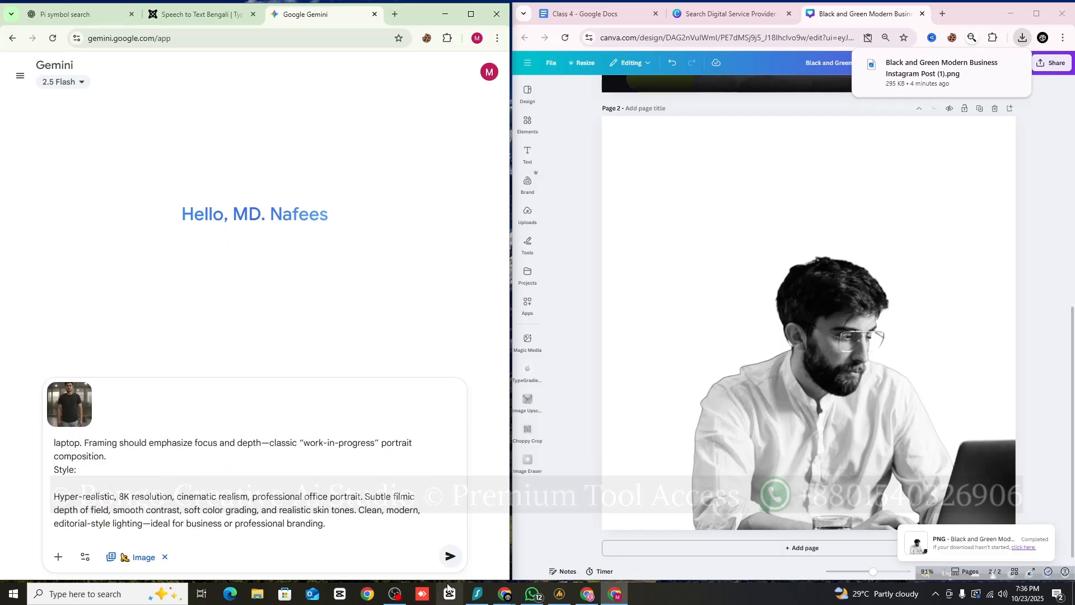
left_click(449, 556)
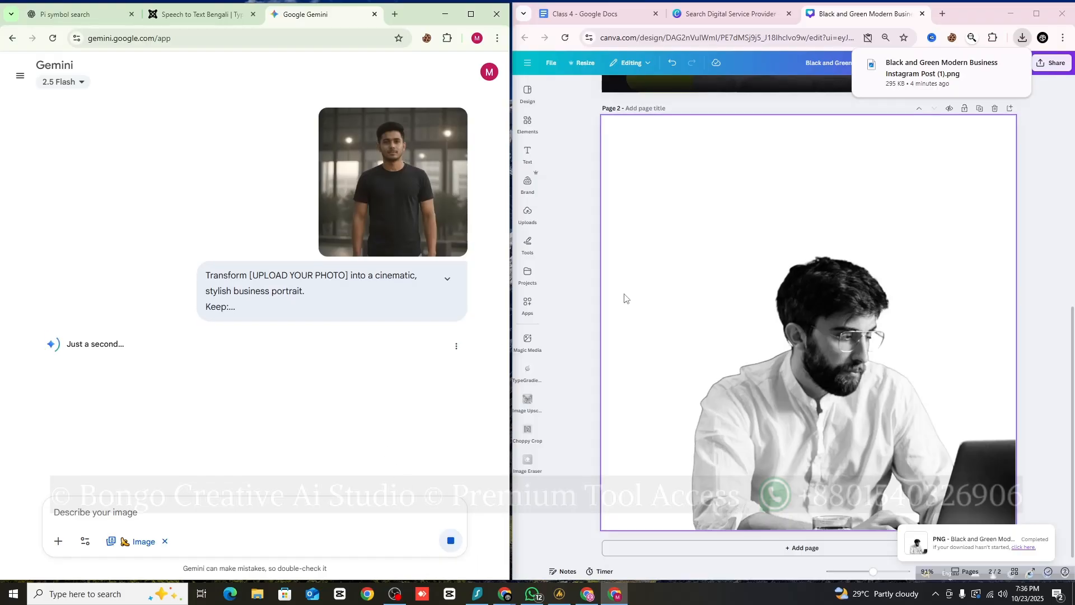
scroll(709, 282, "up", 7)
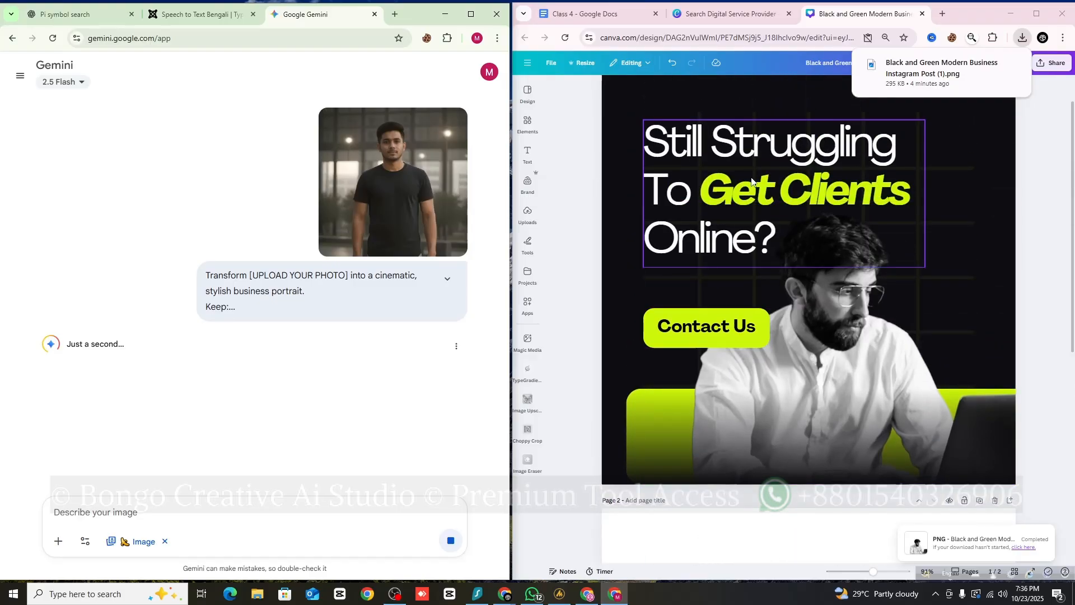
- Review the headline and subheadline sets in ChatGPT's AI content creation chat for the poster copy
left_click(65, 14)
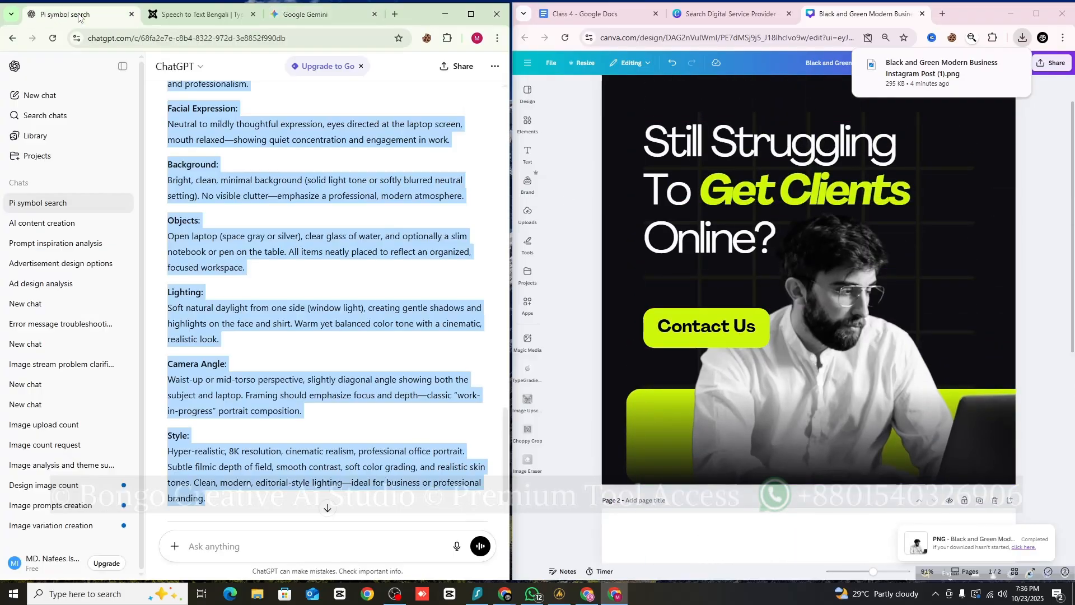
left_click(47, 227)
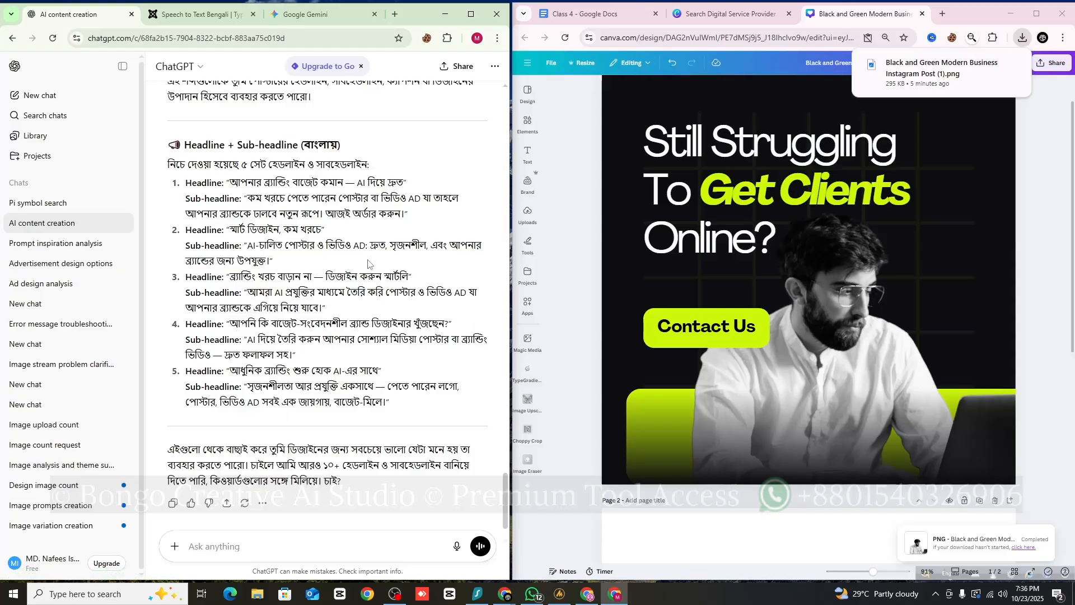
scroll(328, 303, "up", 8)
scroll(317, 251, "up", 15)
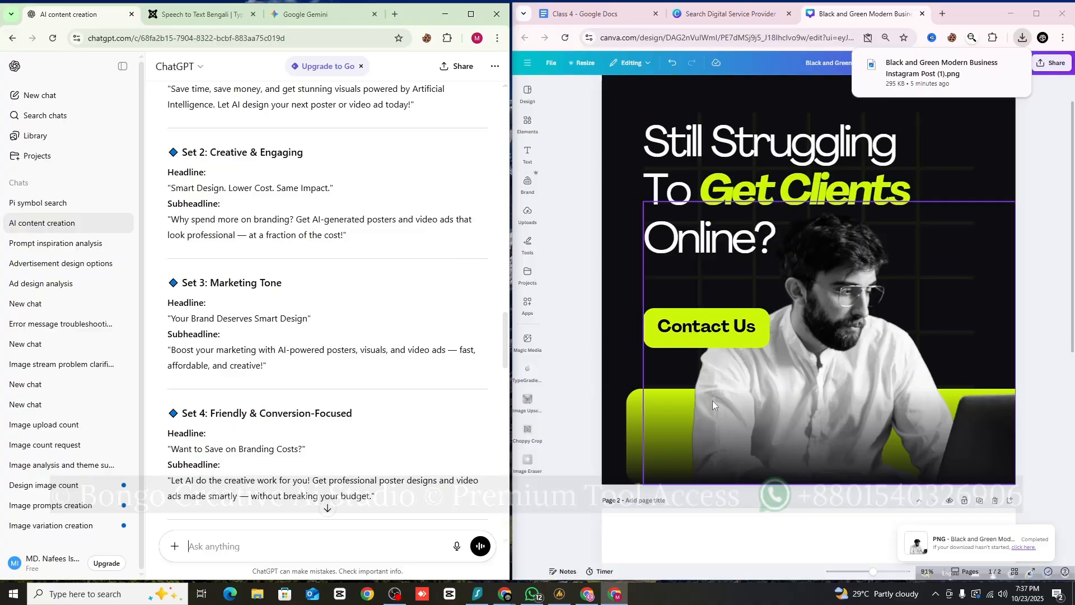
scroll(331, 313, "up", 3)
scroll(328, 387, "down", 6)
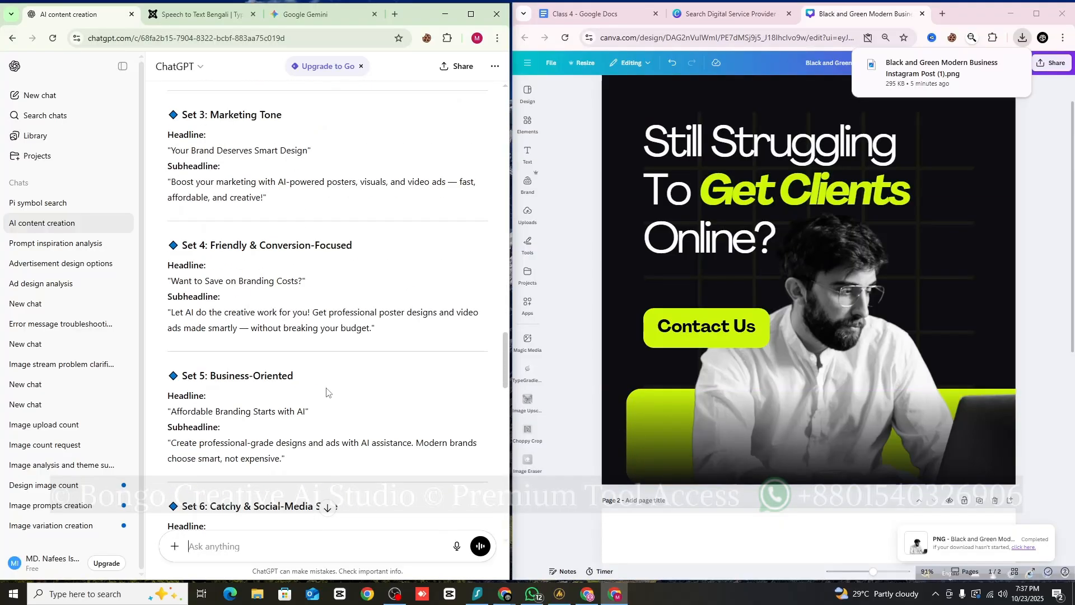
- Inspect the business portrait generated in Gemini against the source photo and download it at full size
left_click(305, 14)
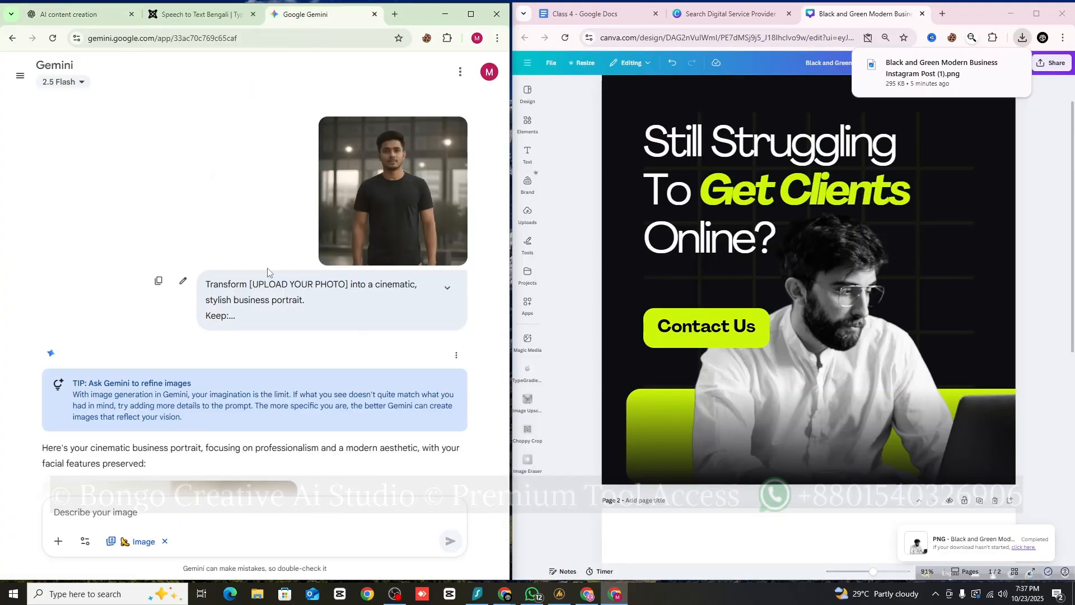
scroll(252, 307, "down", 2)
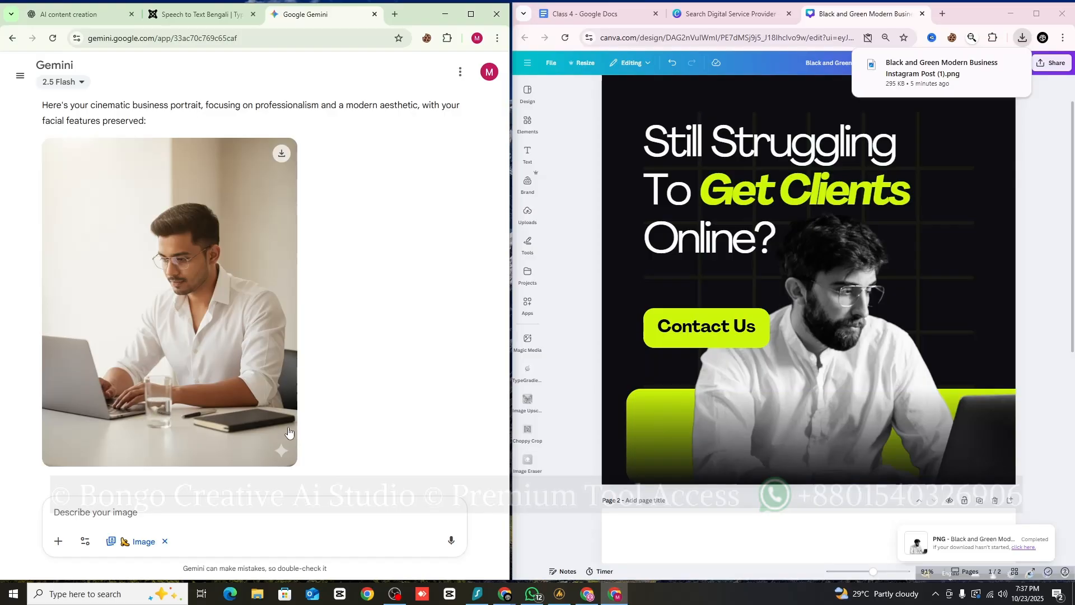
scroll(247, 371, "up", 4)
scroll(250, 370, "down", 2)
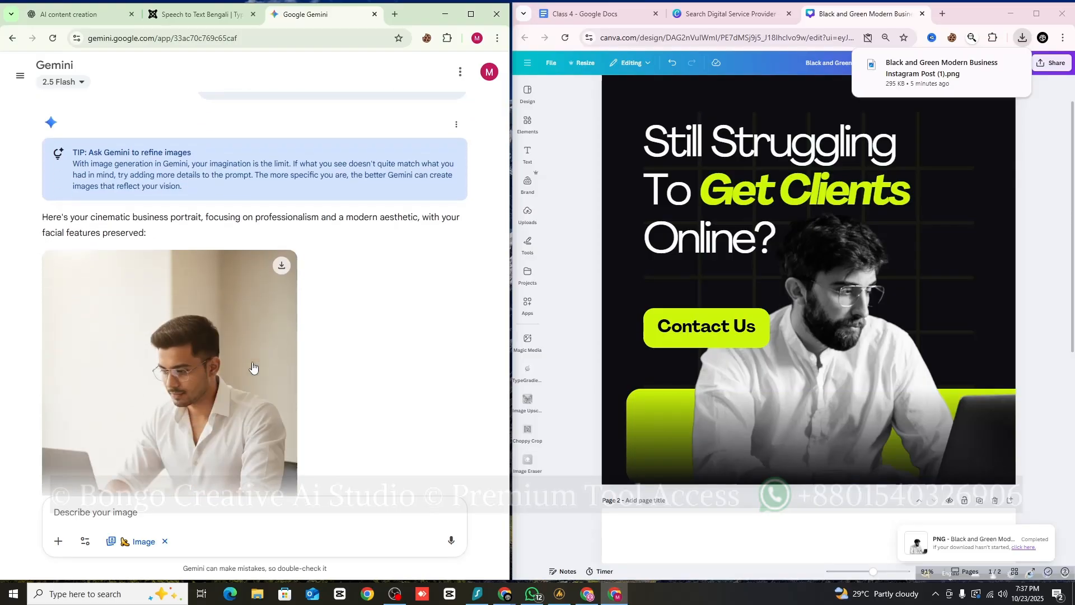
scroll(234, 386, "down", 2)
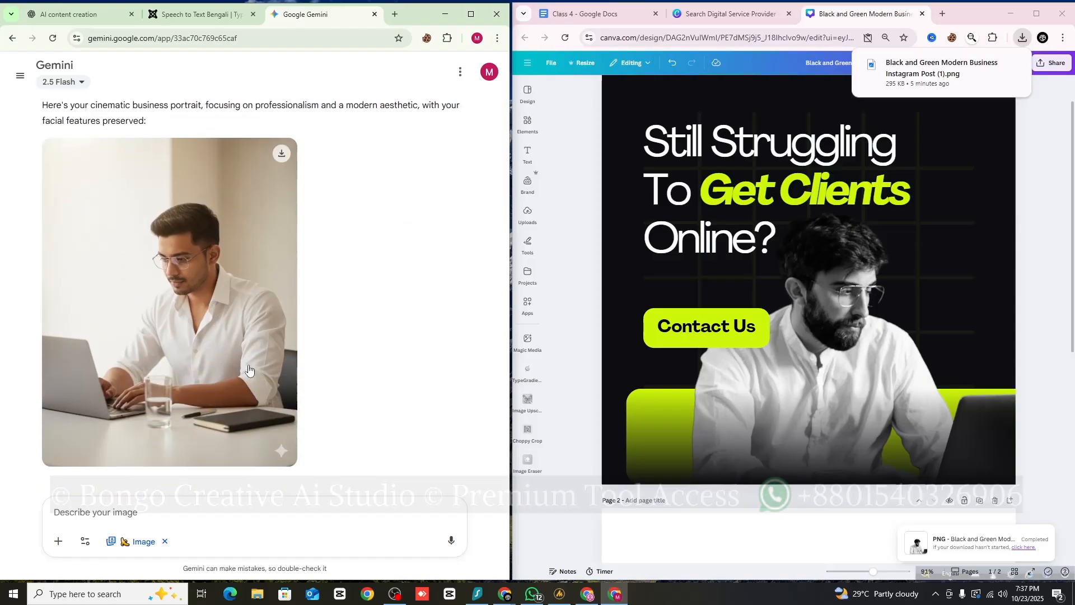
scroll(288, 223, "up", 2)
scroll(285, 185, "down", 2)
left_click(281, 159)
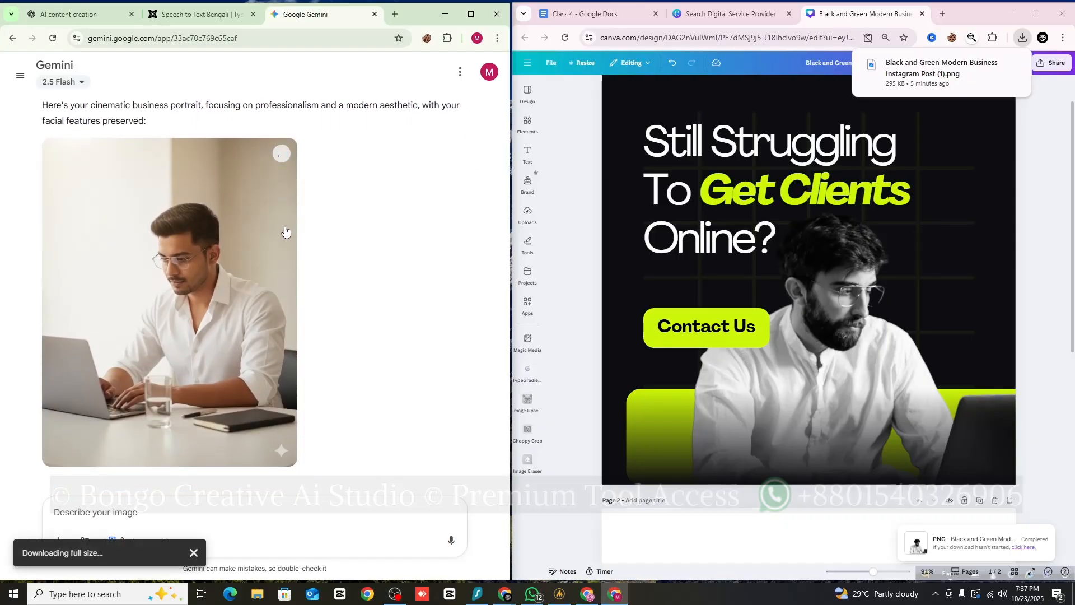
scroll(375, 313, "up", 6)
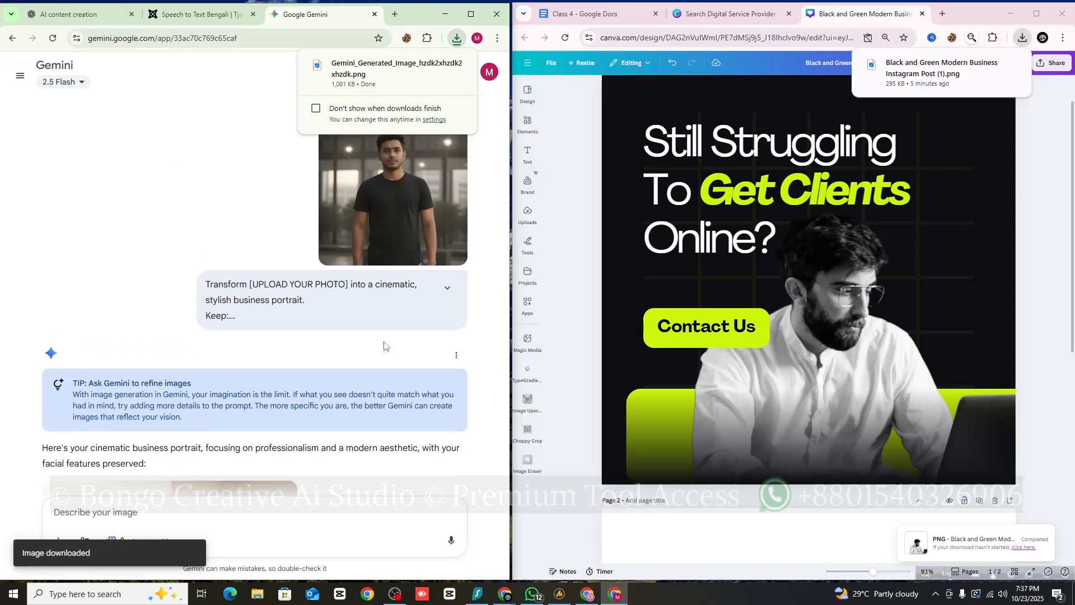
scroll(384, 346, "down", 6)
- Upload the downloaded Gemini_Generated_Image_hzdk2xhzdk2xhzdk file to the Canva design's uploads
left_click(527, 184)
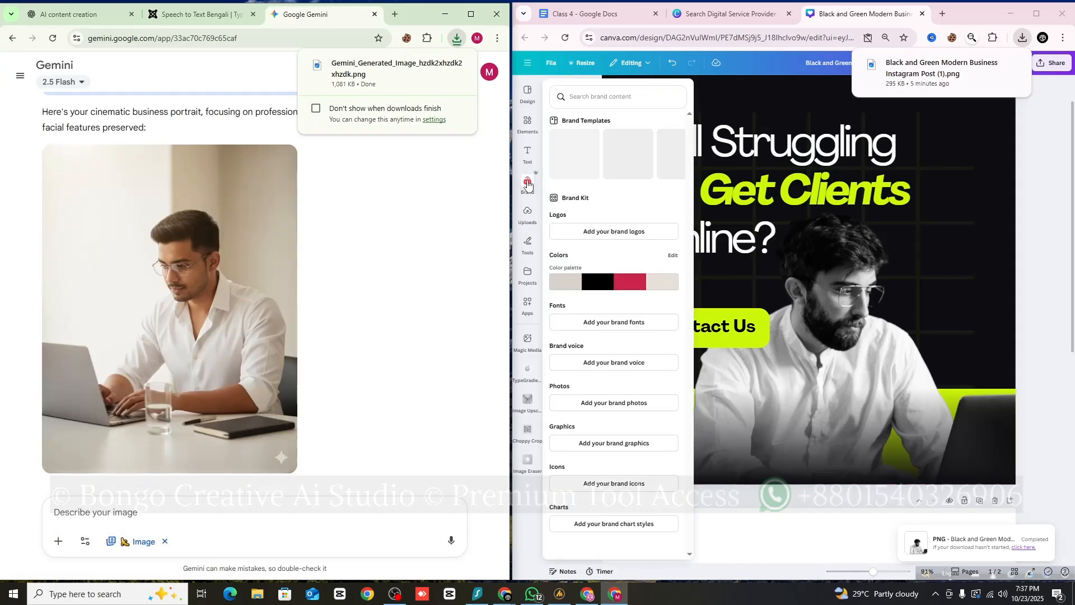
left_click(521, 220)
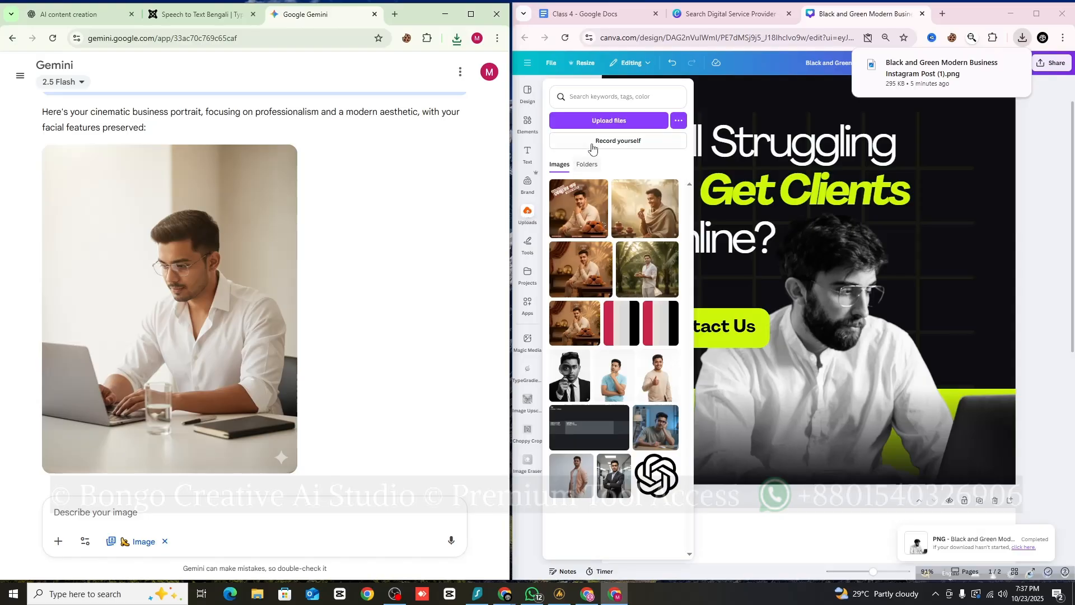
left_click(602, 121)
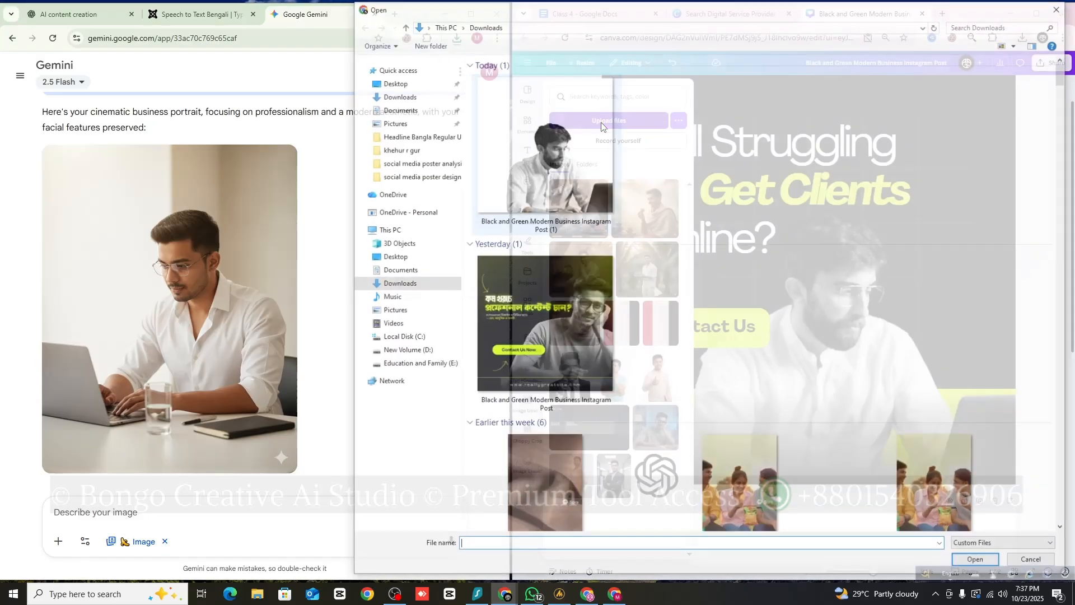
left_click(547, 156)
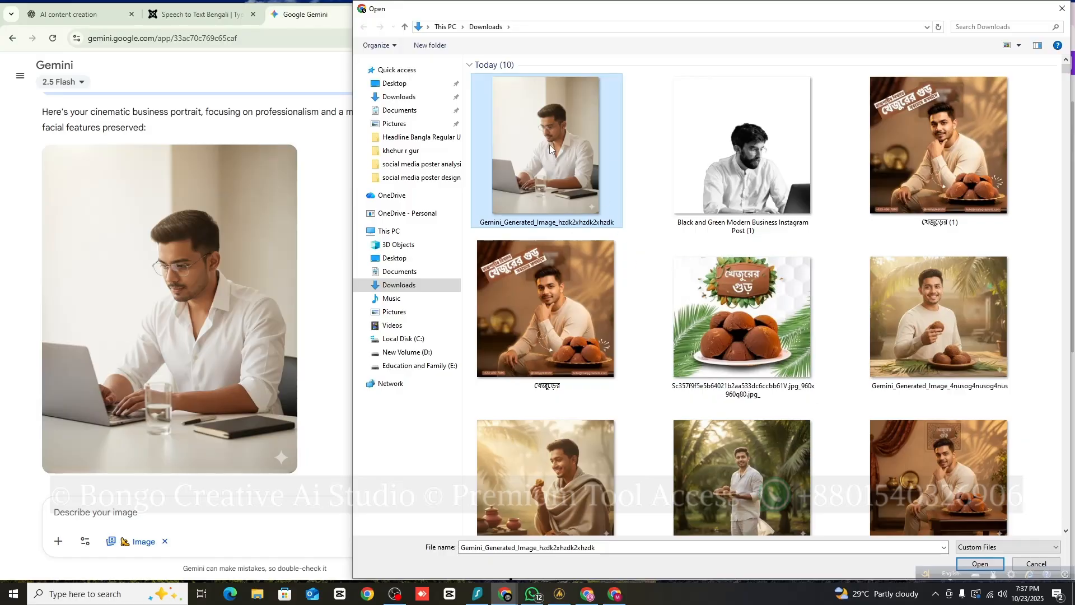
left_click(985, 568)
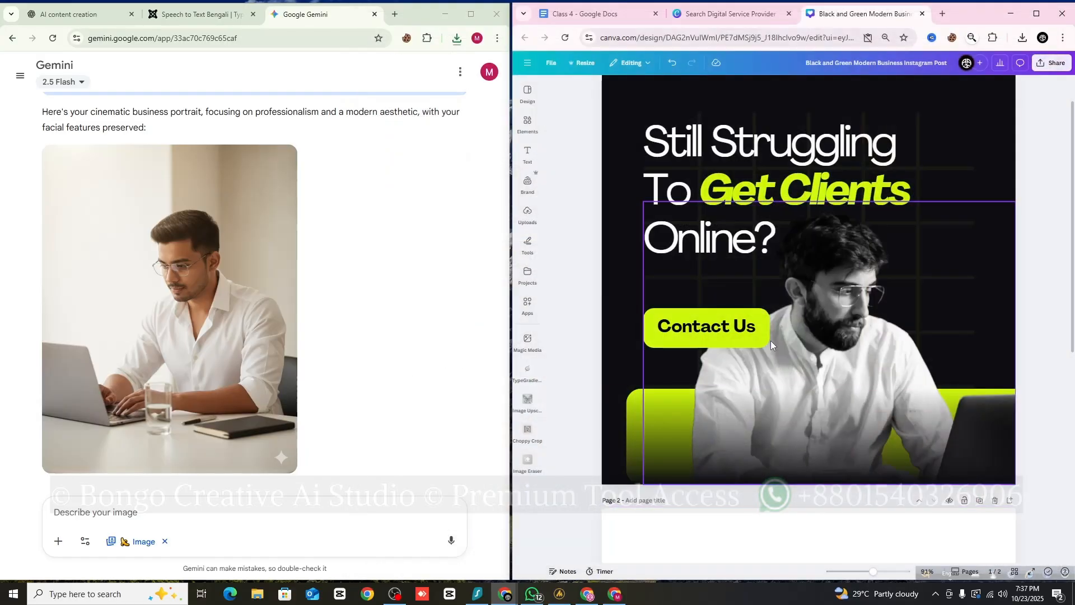
- Add the uploaded laptop portrait to the first page and remove its background, placing the cutout beside the bearded man
left_click(528, 215)
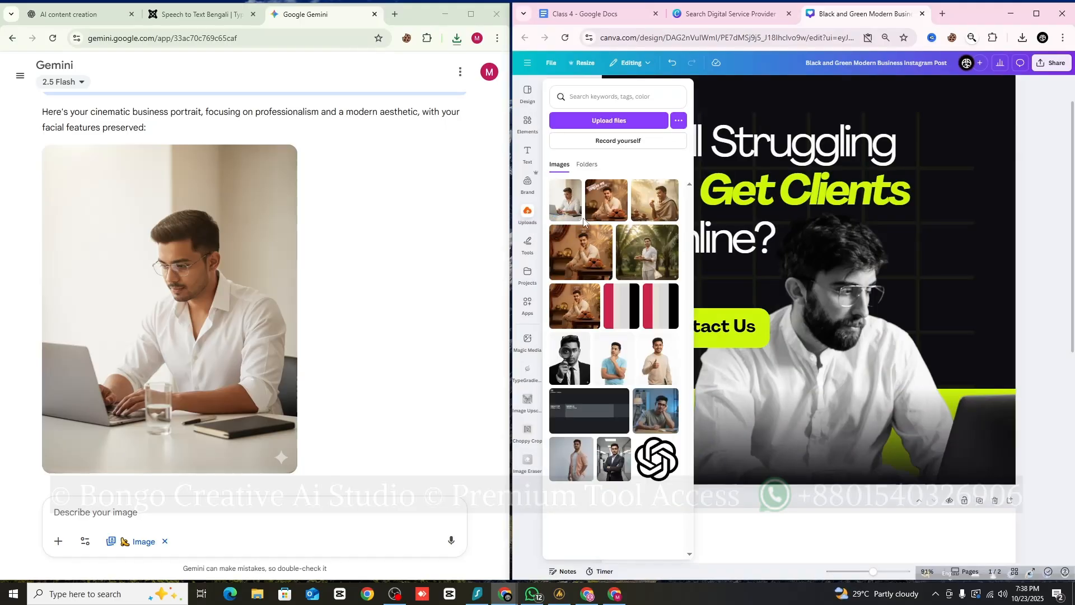
left_click(566, 207)
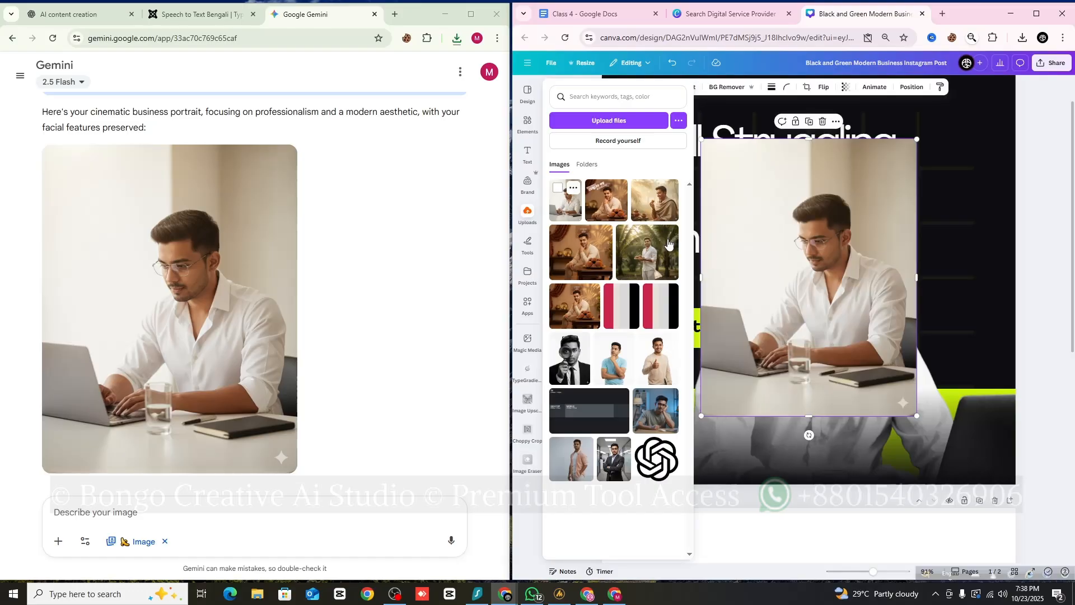
left_click(781, 320)
mouse_move(823, 271)
left_mouse_down()
mouse_move(830, 278)
mouse_move(812, 286)
left_mouse_up()
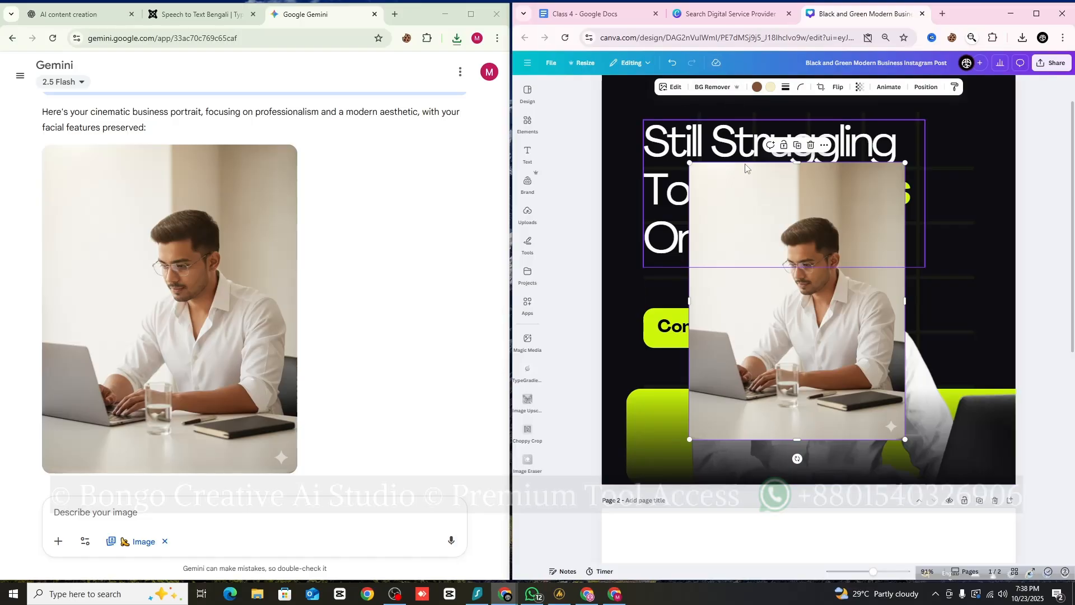
left_click_drag(822, 264, 833, 279)
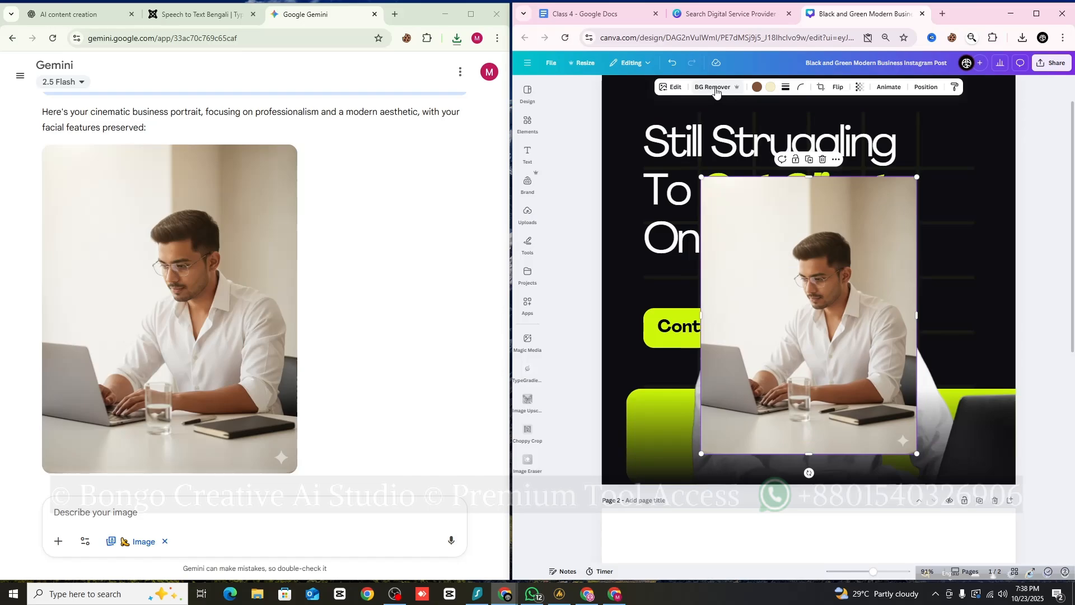
left_click(716, 89)
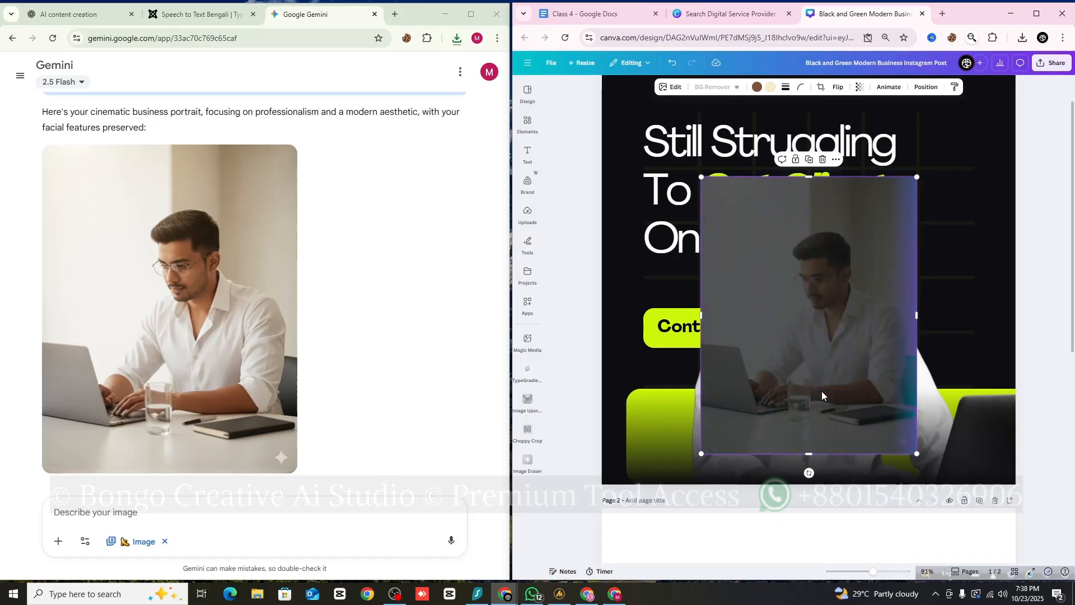
left_click_drag(824, 313, 734, 267)
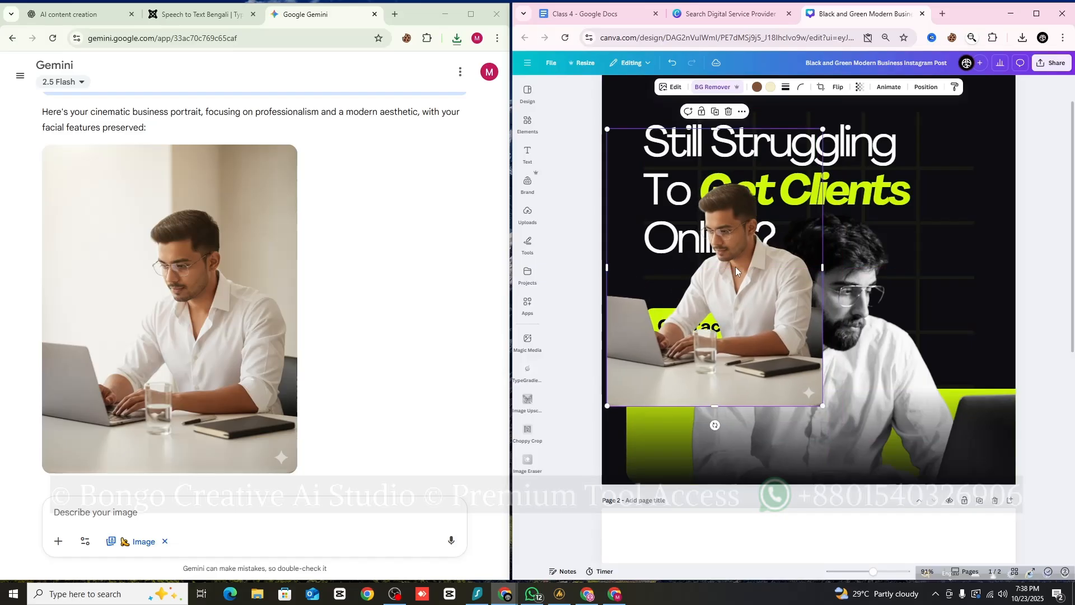
- Shift the bearded man's image aside and copy its black-and-white style onto the new portrait
left_click_drag(906, 377, 912, 370)
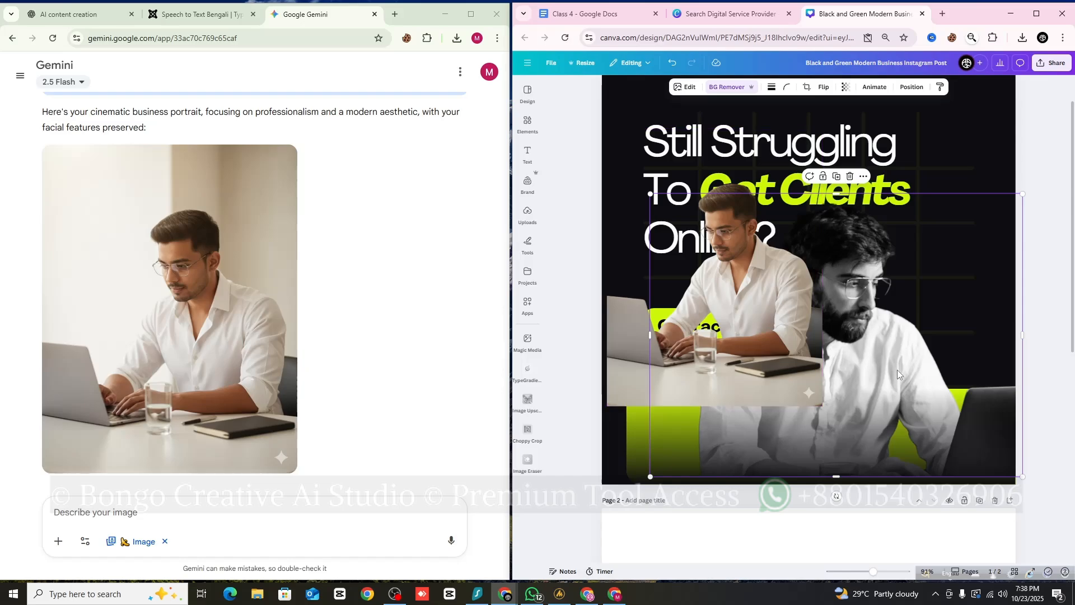
left_click_drag(894, 367, 911, 339)
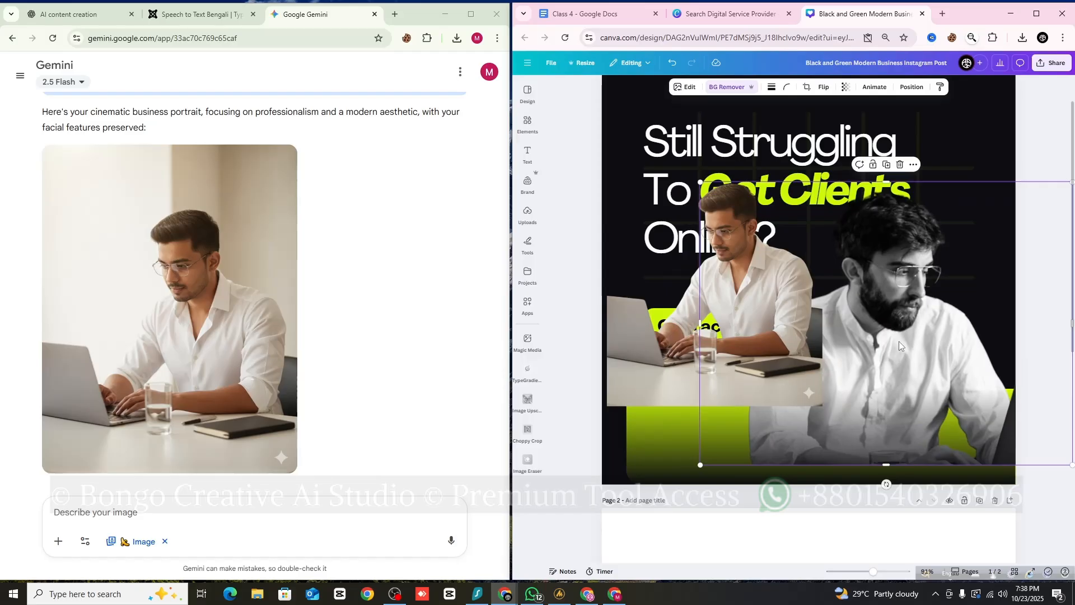
right_click(899, 341)
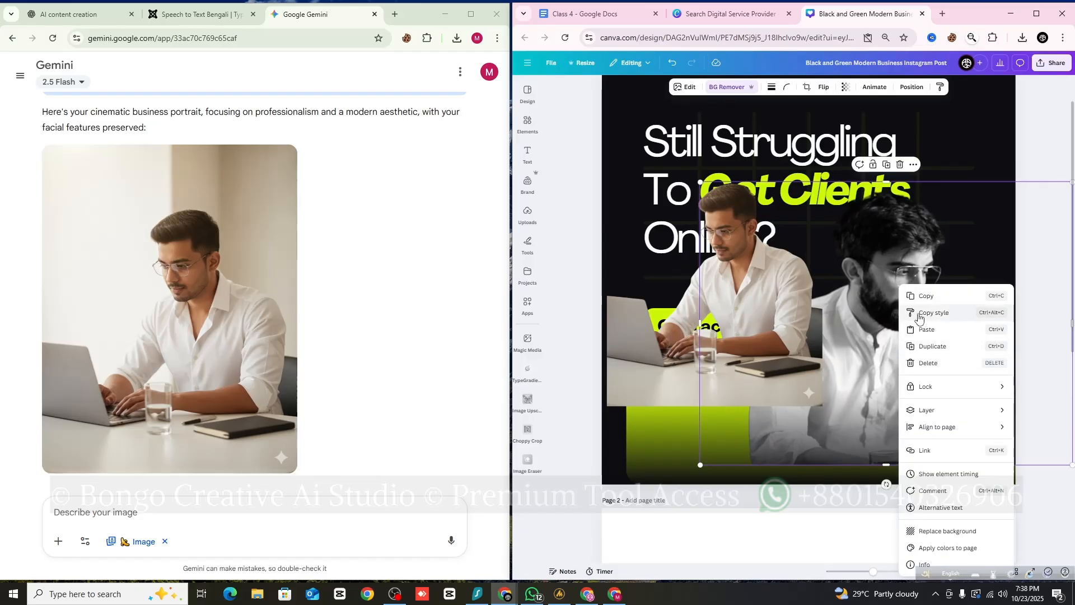
left_click(919, 314)
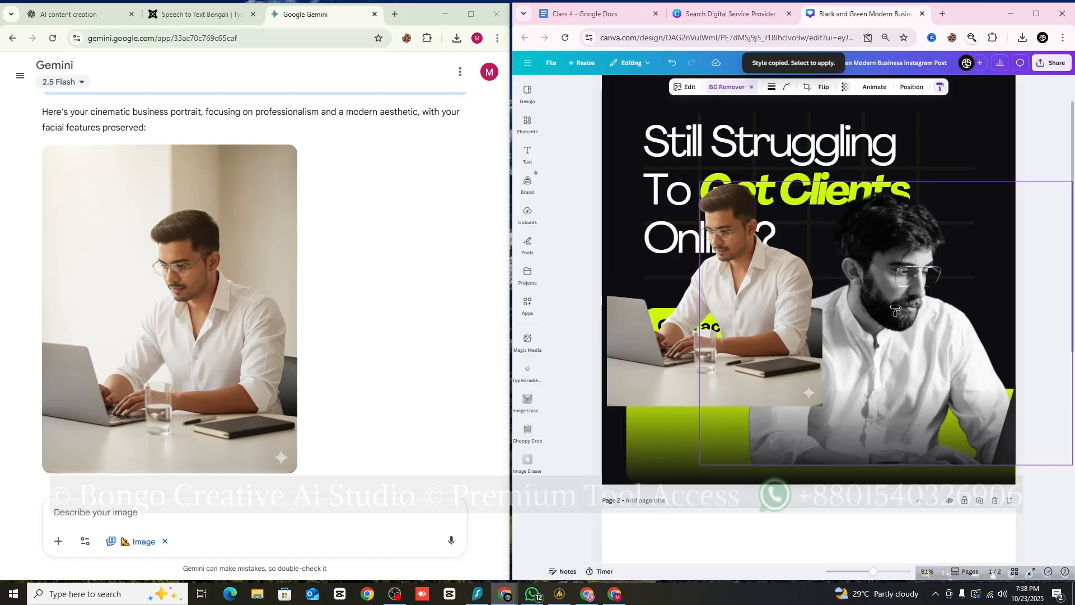
left_click(677, 290)
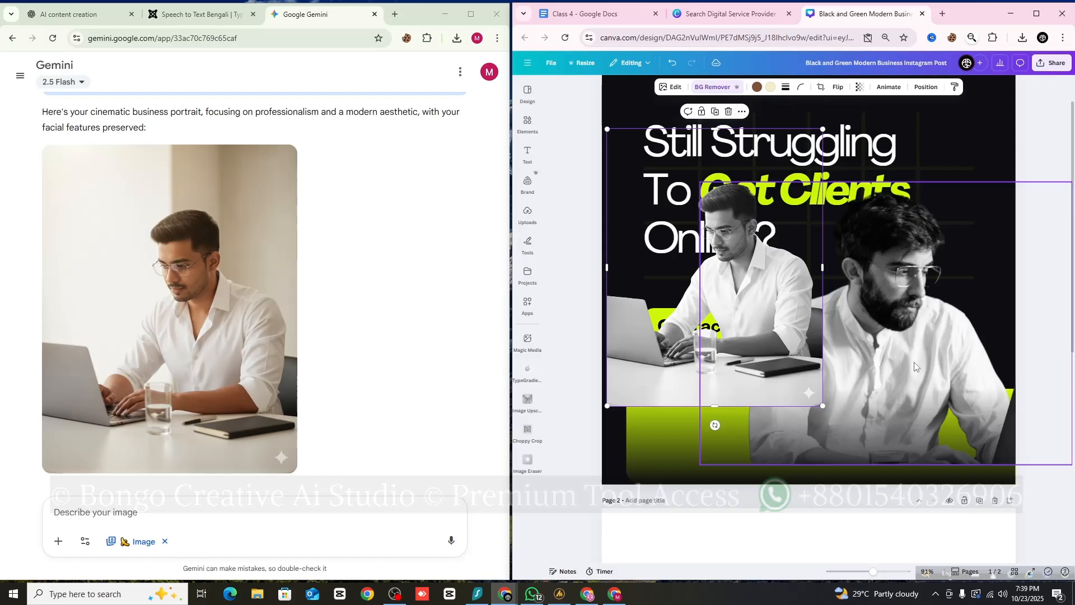
- Nudge the new portrait and flip it horizontally so that it faces the same way as the bearded man
mouse_move(731, 295)
left_mouse_down()
mouse_move(724, 332)
mouse_move(736, 312)
left_mouse_up()
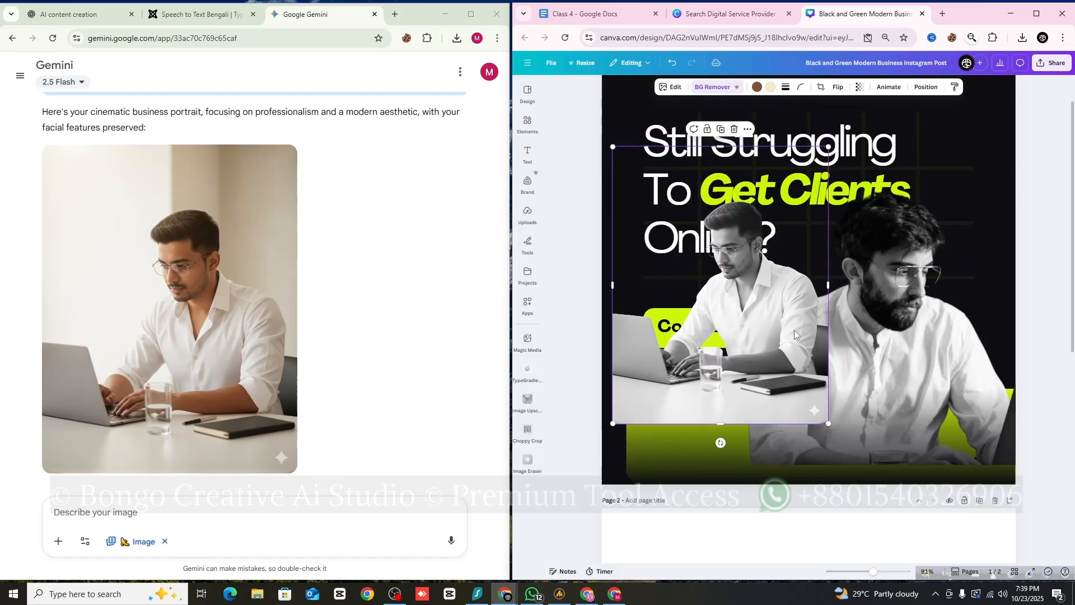
left_click_drag(794, 335, 799, 336)
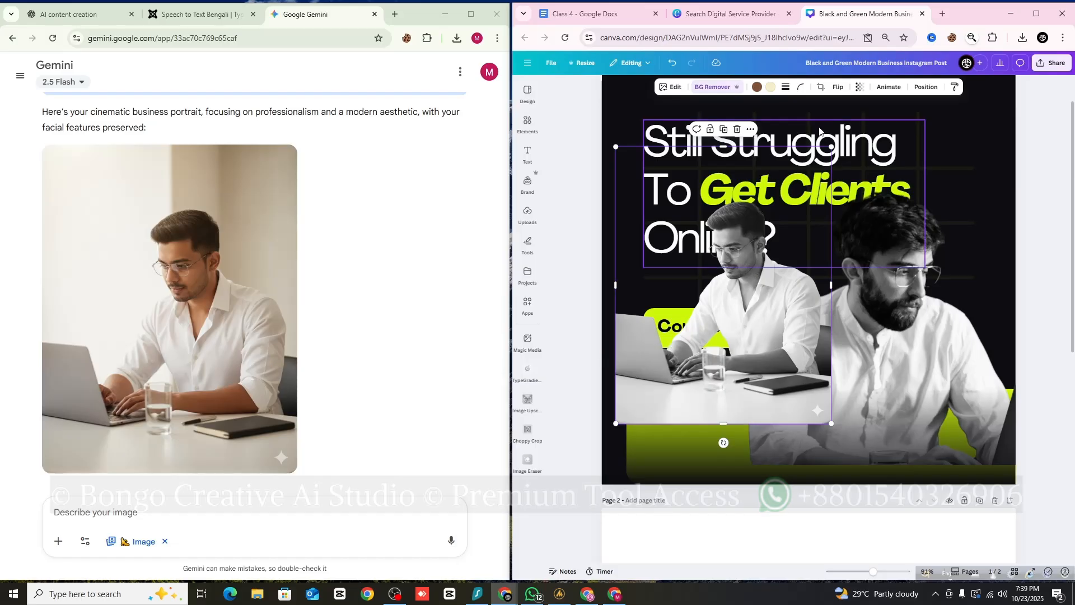
left_click(837, 89)
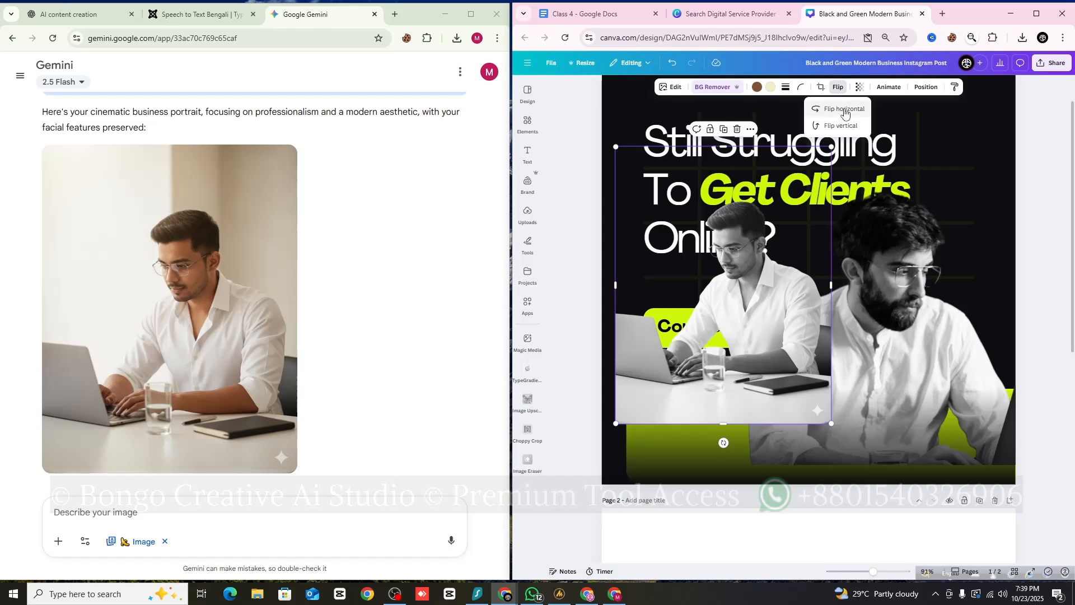
left_click(843, 110)
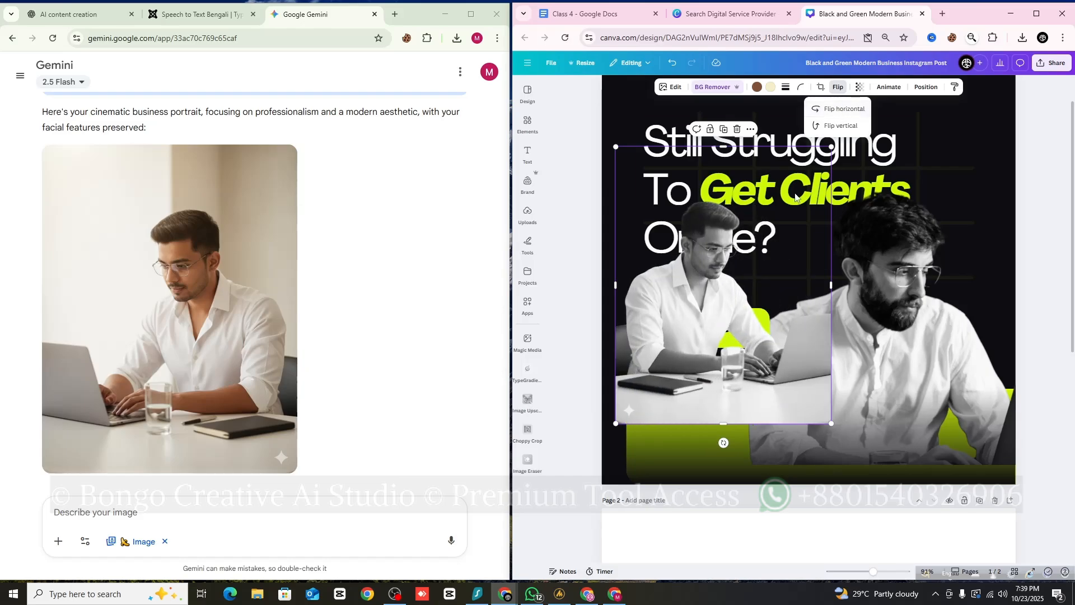
- Move the new portrait over the bearded man and enlarge it to match his size, with the laptop running off the page
left_click_drag(666, 324, 704, 293)
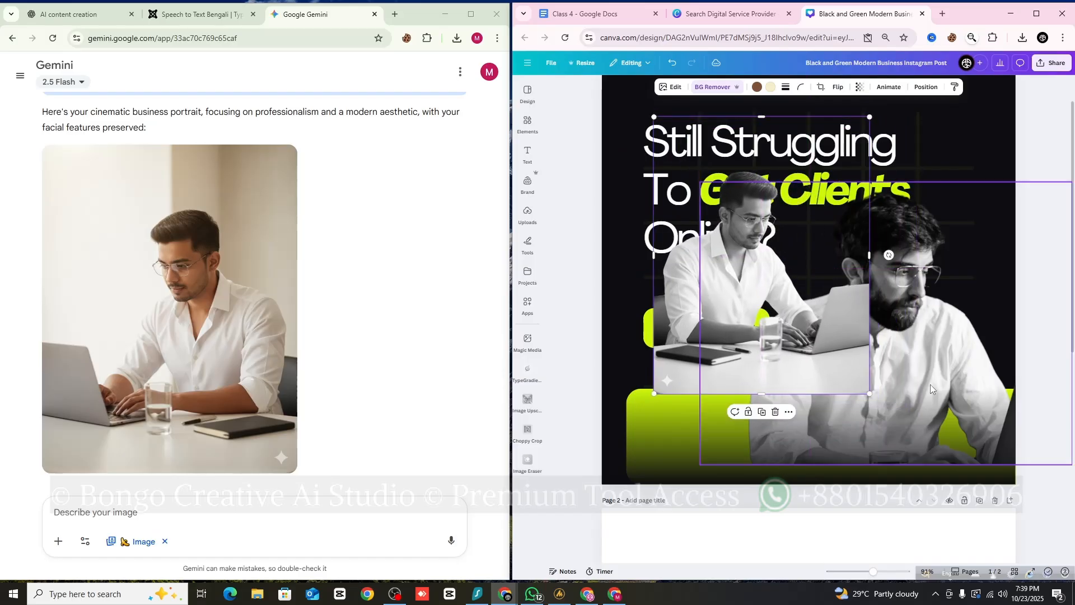
left_click_drag(930, 364, 927, 383)
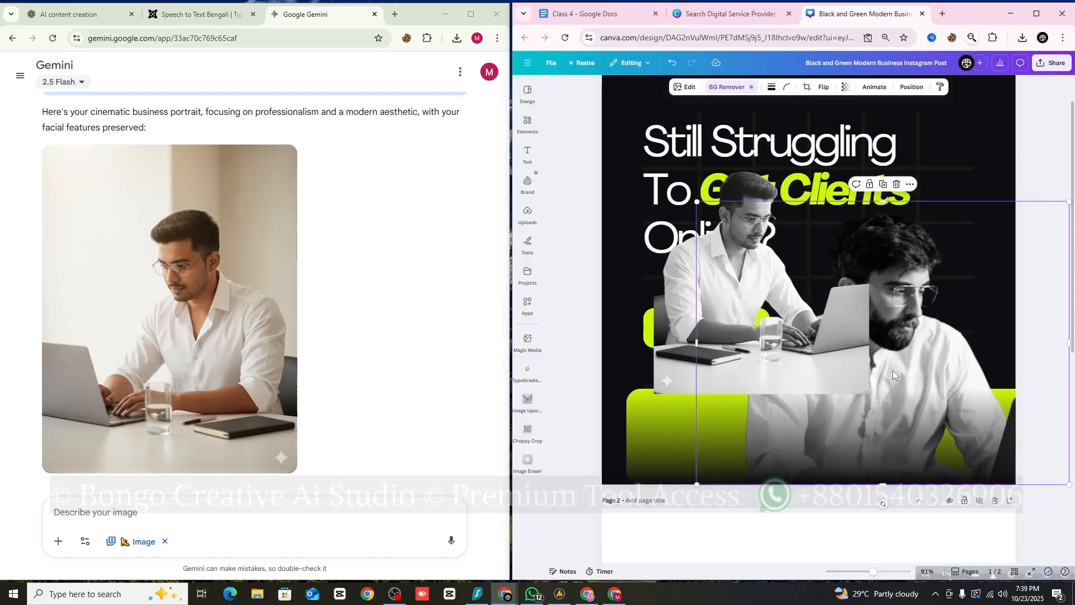
mouse_move(708, 274)
left_mouse_down()
mouse_move(725, 286)
mouse_move(718, 267)
left_mouse_up()
left_click_drag(672, 294, 796, 331)
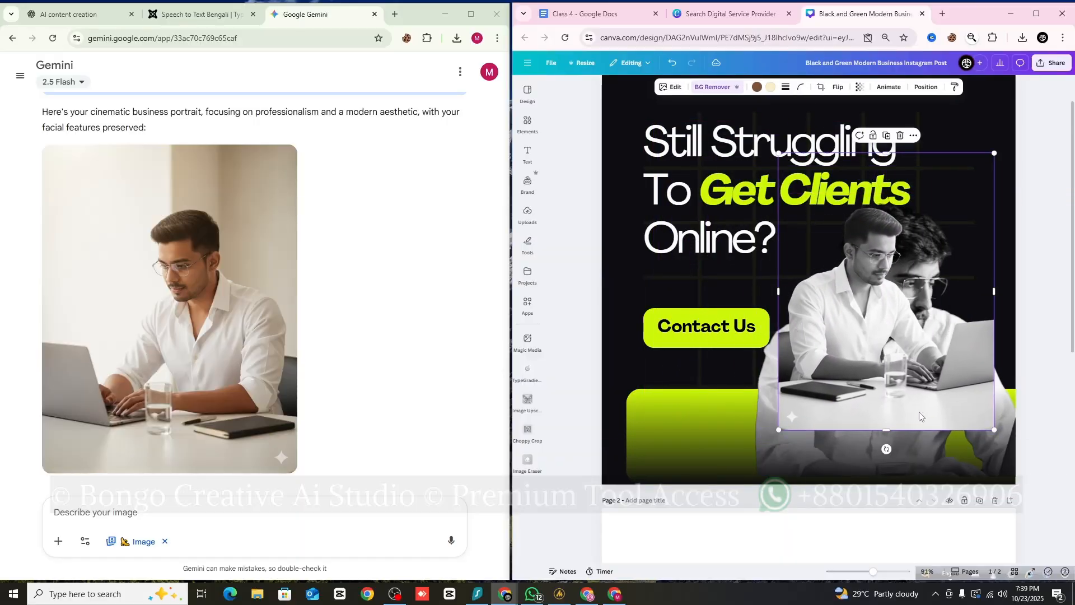
left_click_drag(994, 429, 1041, 491)
left_click_drag(887, 424, 874, 380)
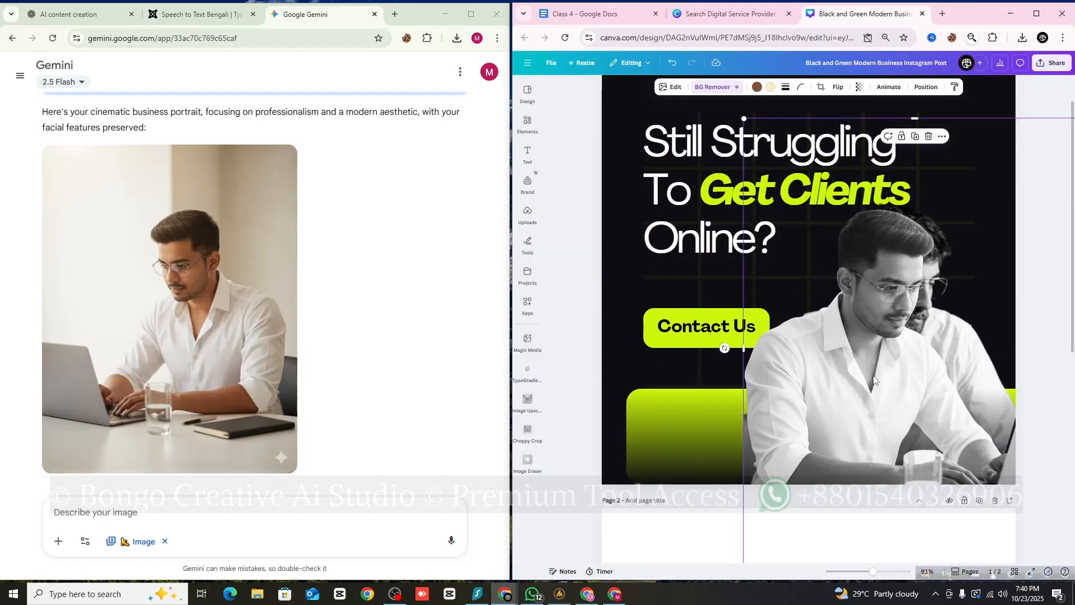
- Show the page's layers and move the new portrait beneath the bearded man's image, directly above the green shape
right_click(800, 353)
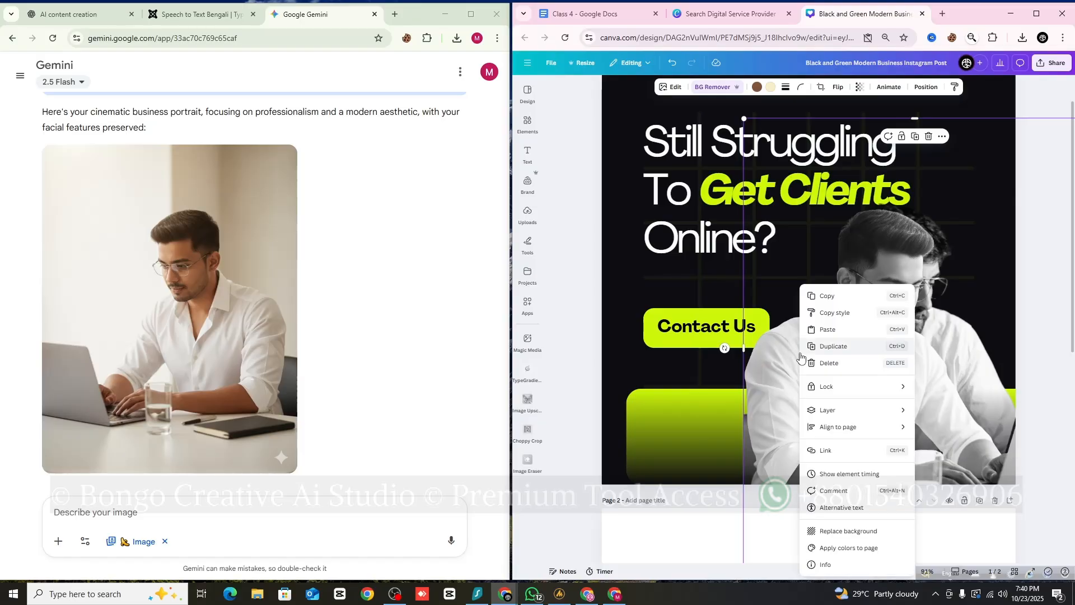
mouse_move(815, 412)
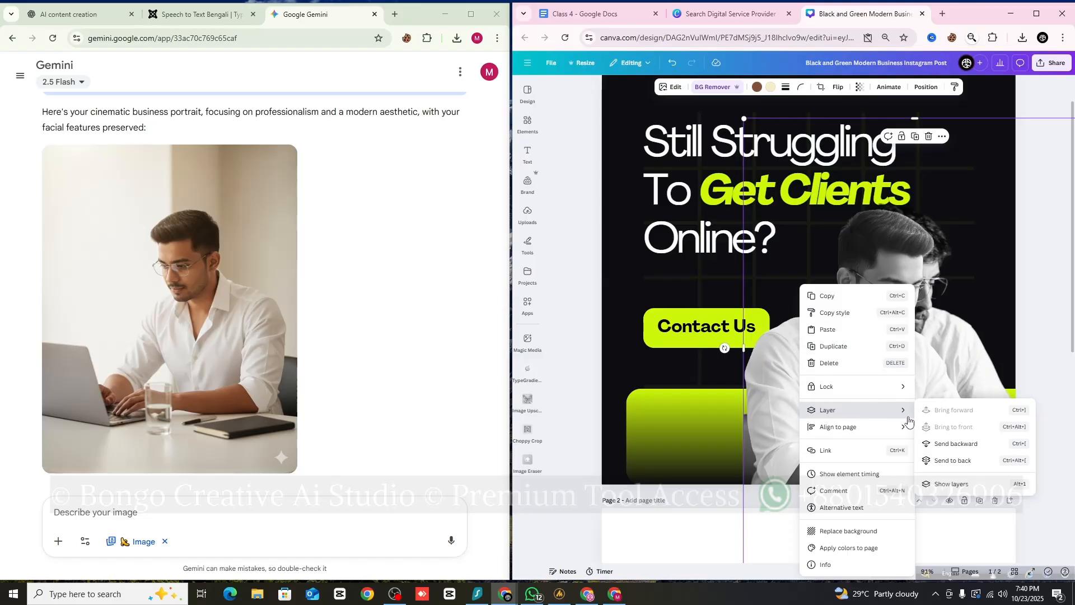
left_click(955, 485)
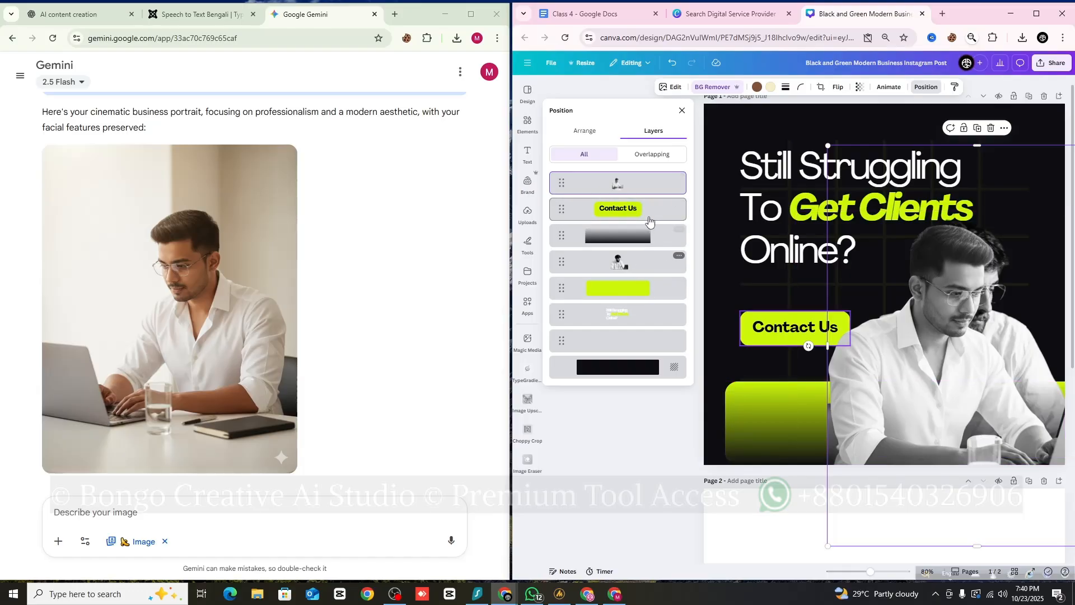
left_click(620, 207)
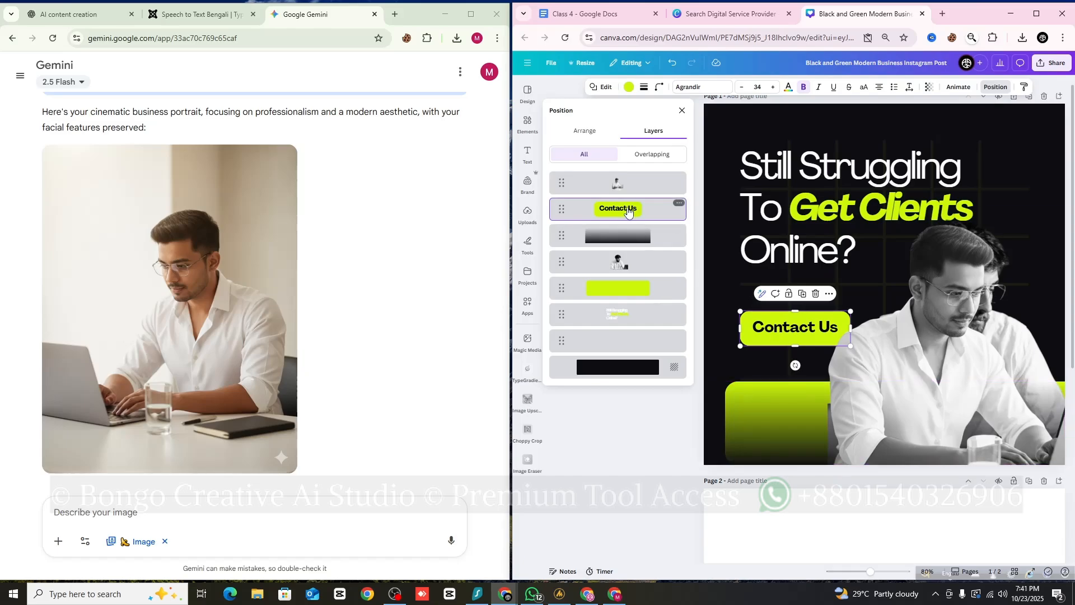
left_click(620, 235)
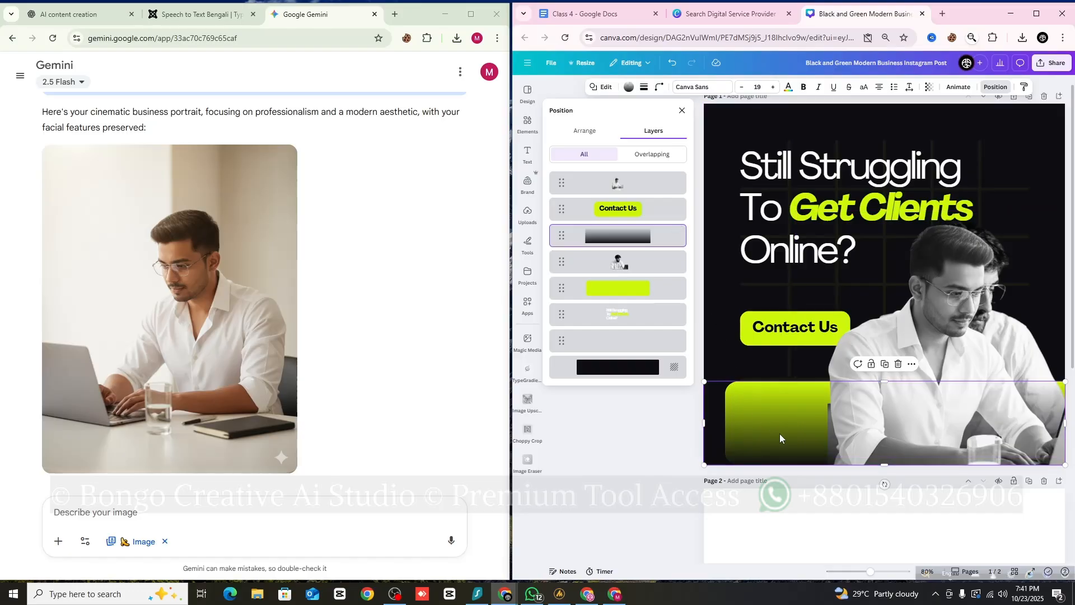
left_click(639, 288)
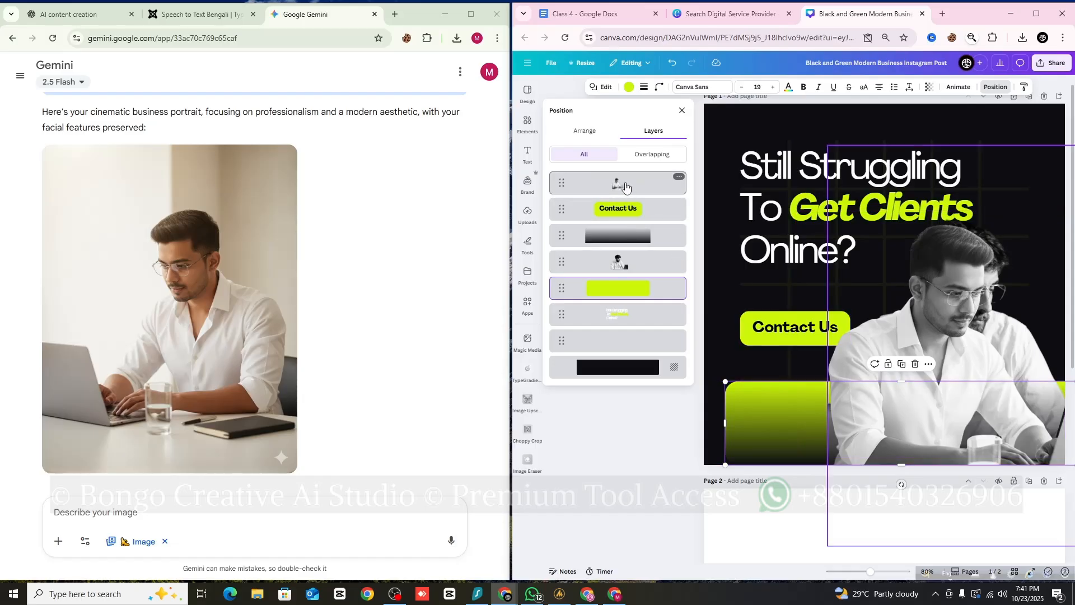
left_click_drag(634, 189, 640, 274)
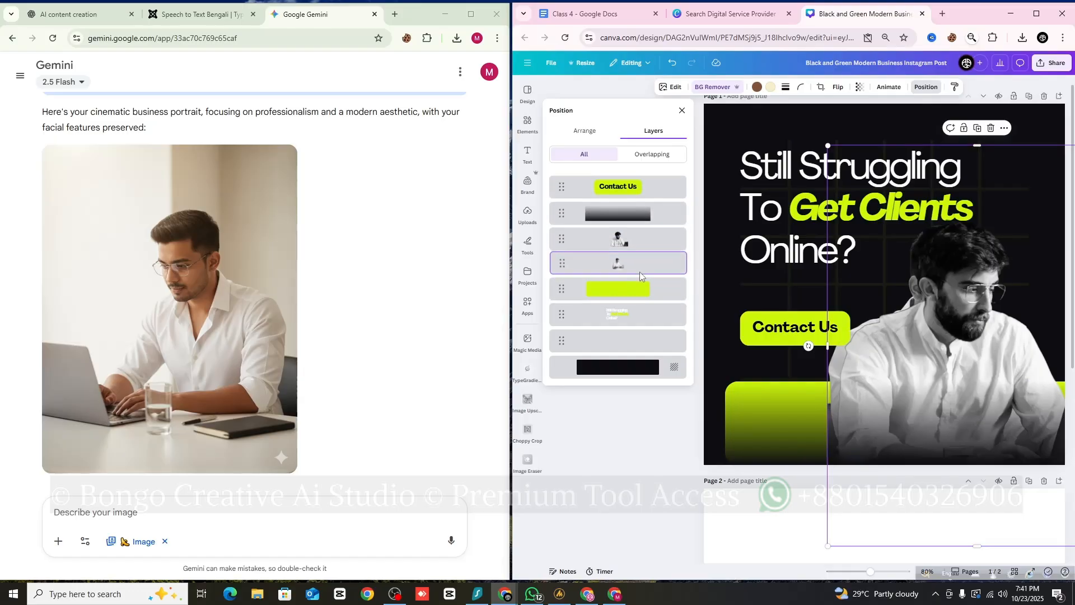
- Delete the bearded man's image and nudge the new portrait slightly into its place
left_click(626, 237)
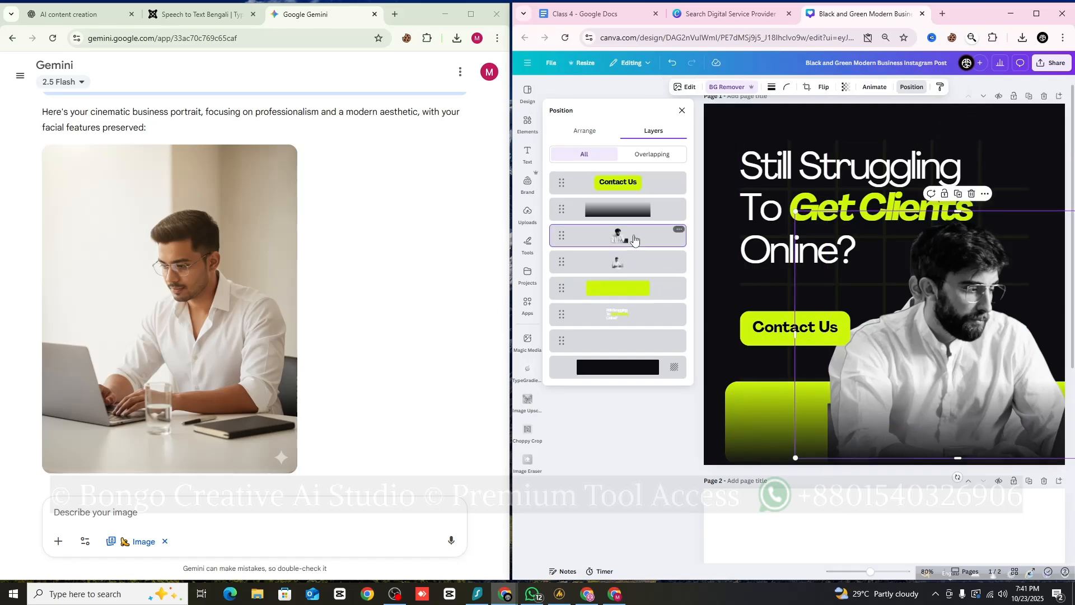
right_click(623, 236)
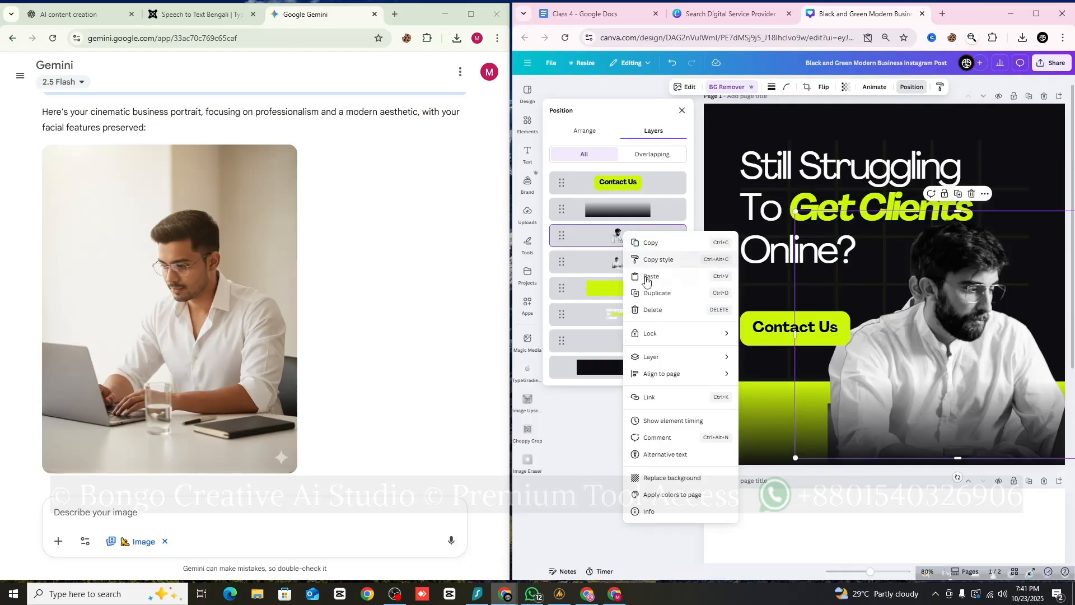
left_click(655, 308)
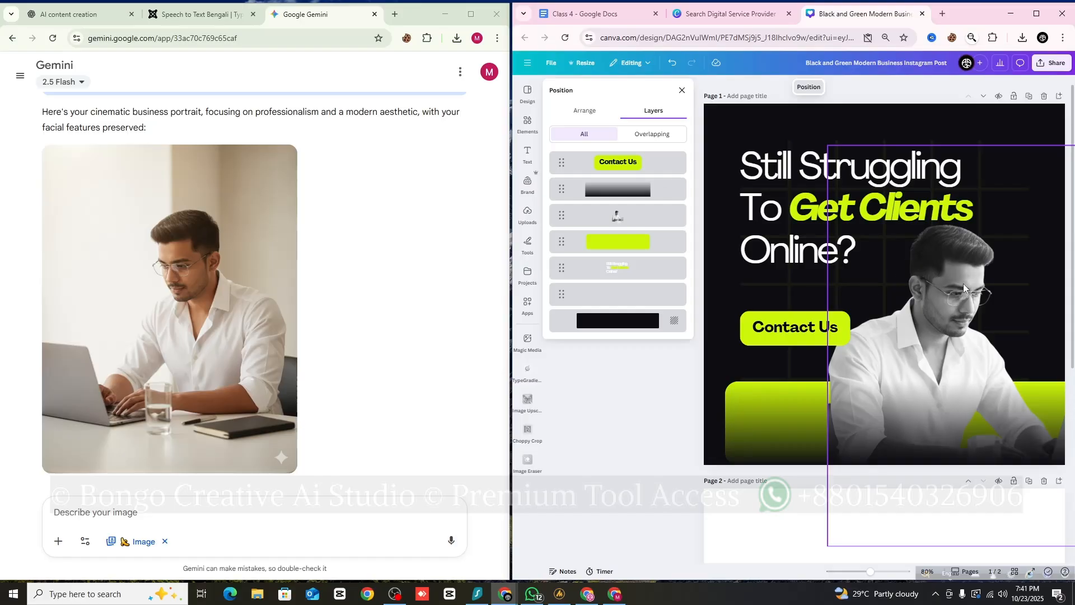
left_click_drag(973, 264, 975, 259)
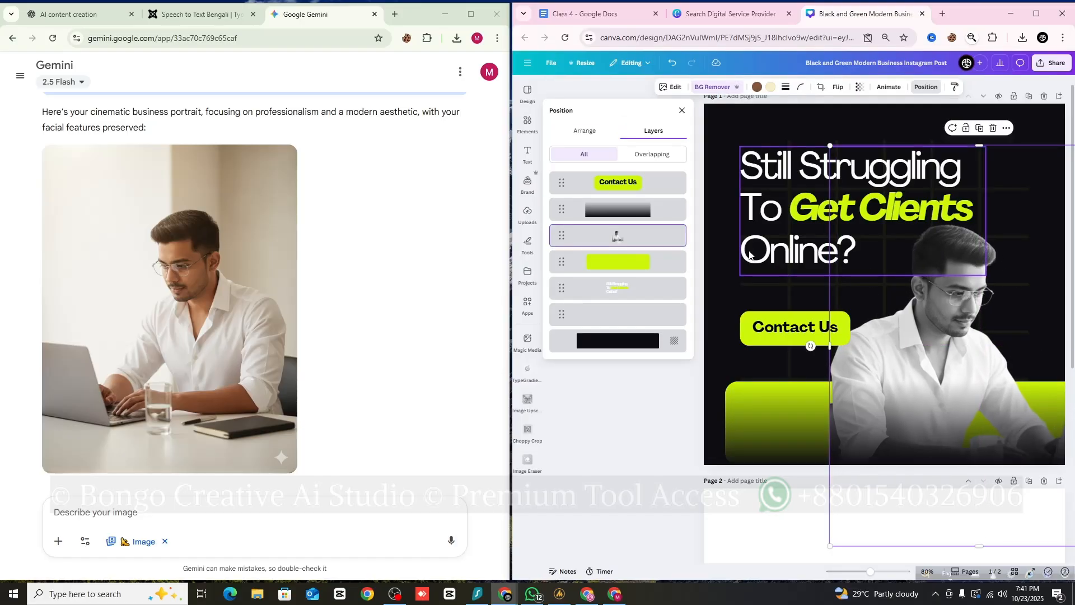
left_click(694, 218)
scroll(867, 369, "up", 2)
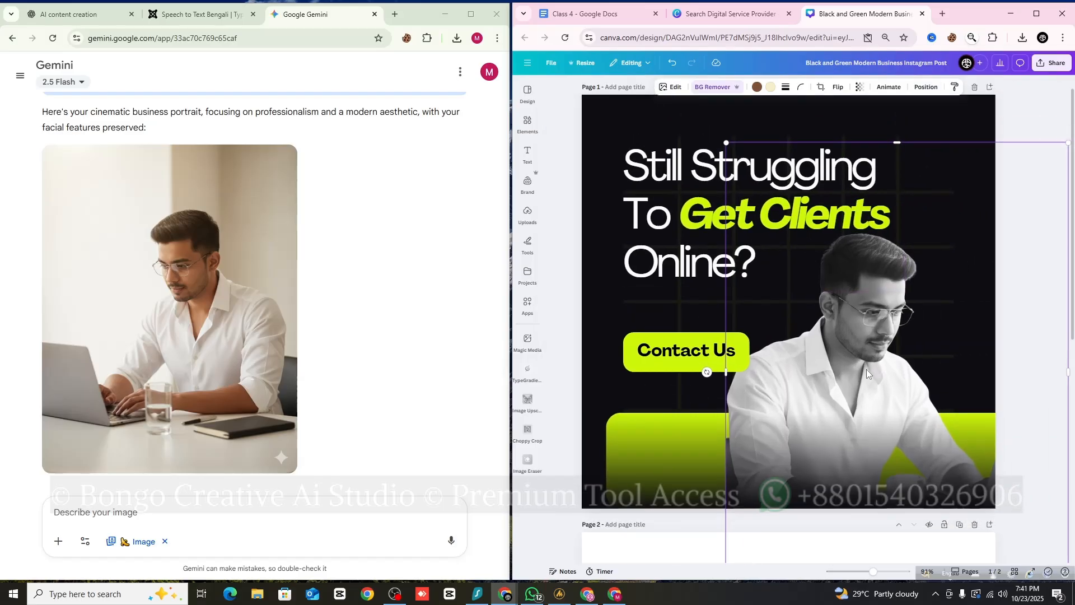
left_click(559, 191)
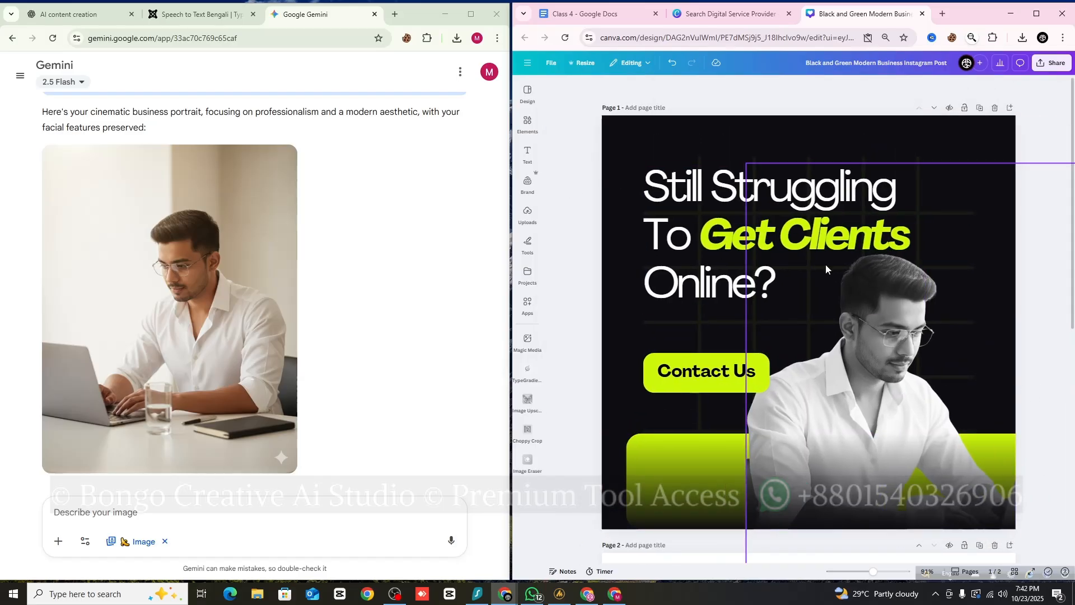
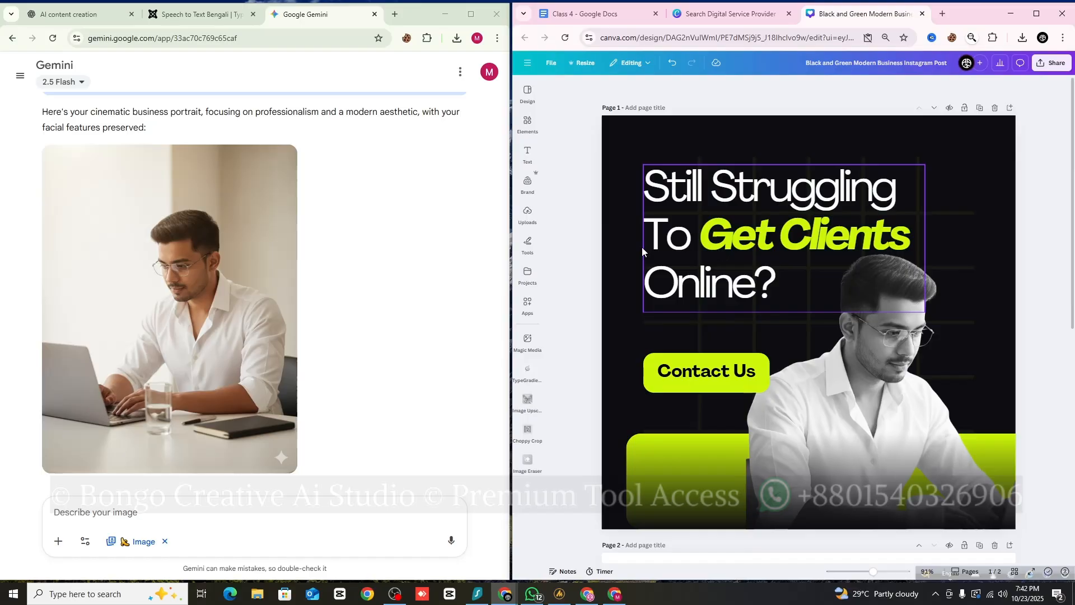
- Switch to the ChatGPT title ideas and copy "Transform Your Brand with Smart AI Design" from the AI Art & Design Services category
left_click(73, 14)
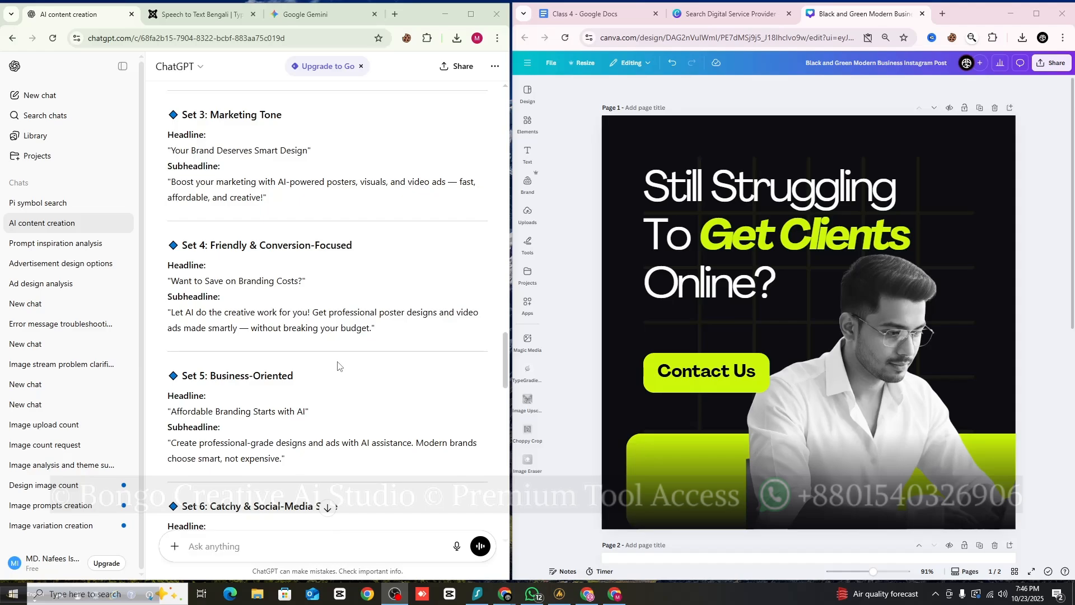
scroll(244, 241, "up", 10)
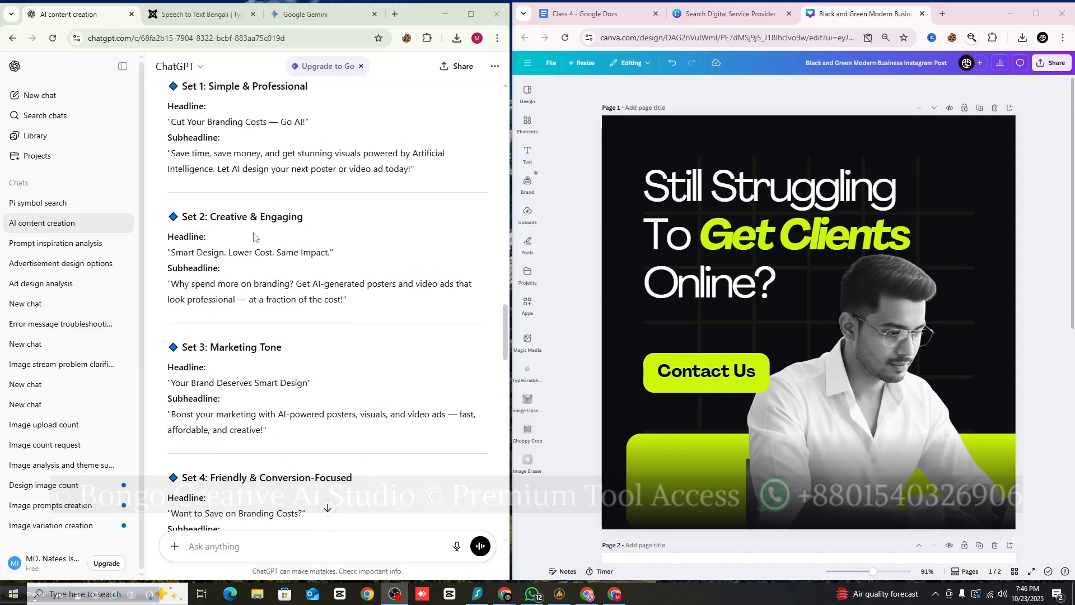
scroll(254, 247, "up", 15)
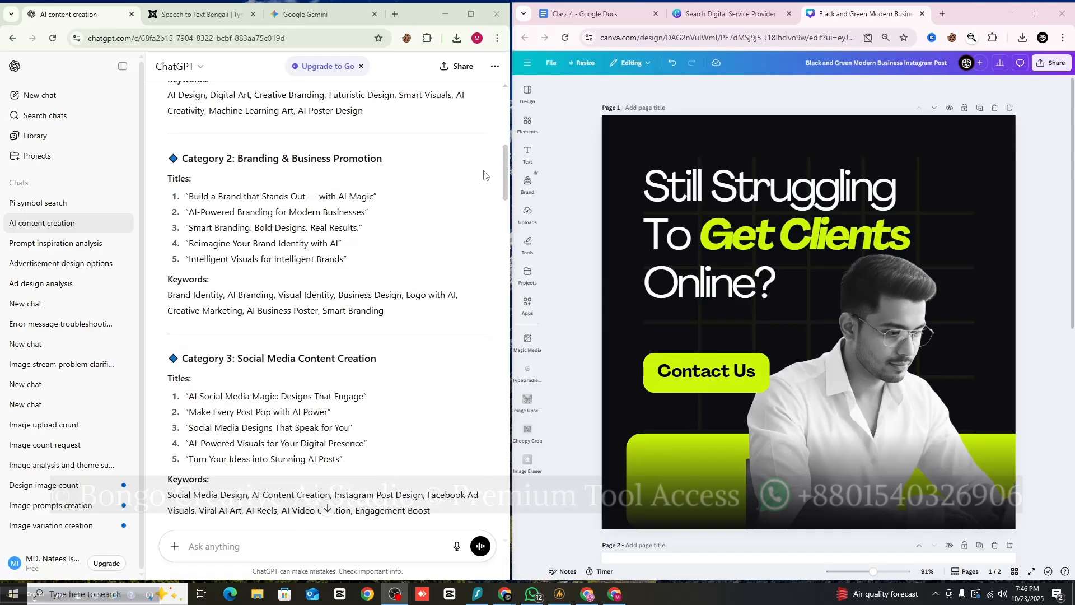
left_click_drag(502, 162, 500, 131)
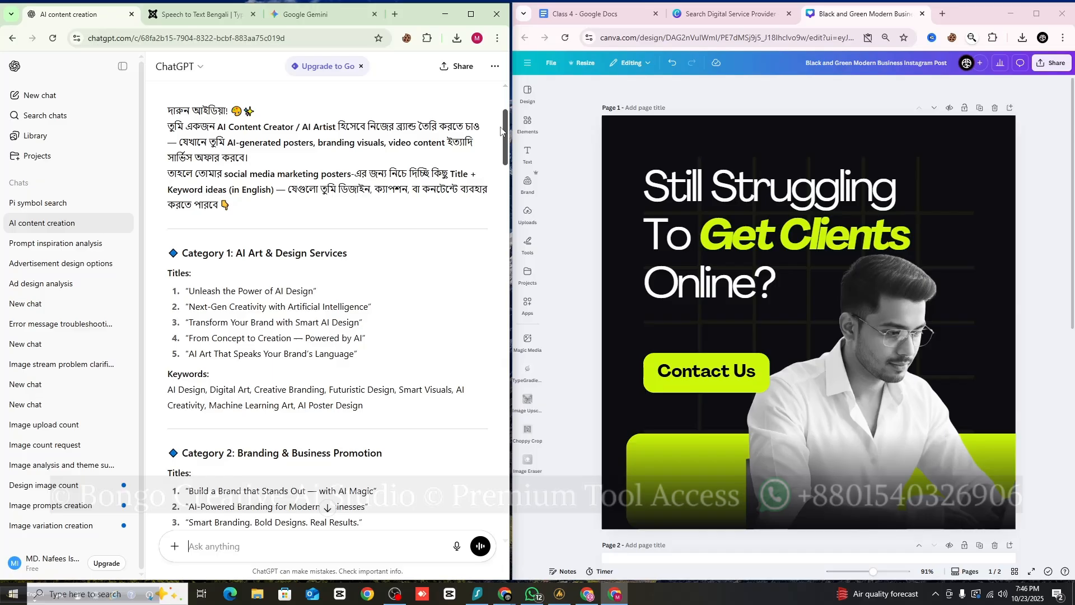
scroll(500, 131, "up", 3)
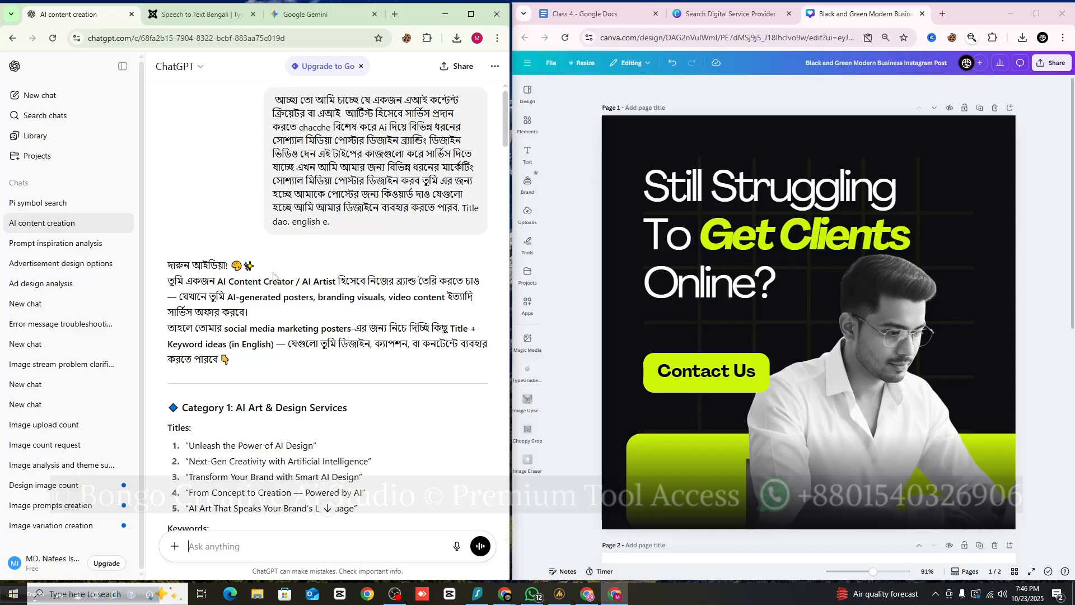
scroll(273, 275, "down", 4)
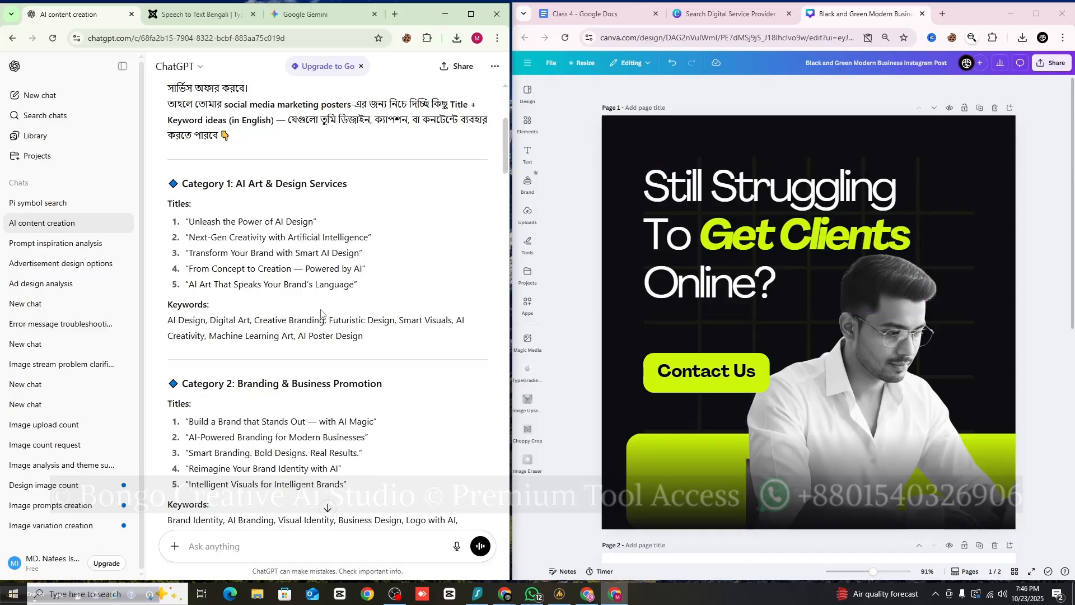
scroll(286, 259, "down", 1)
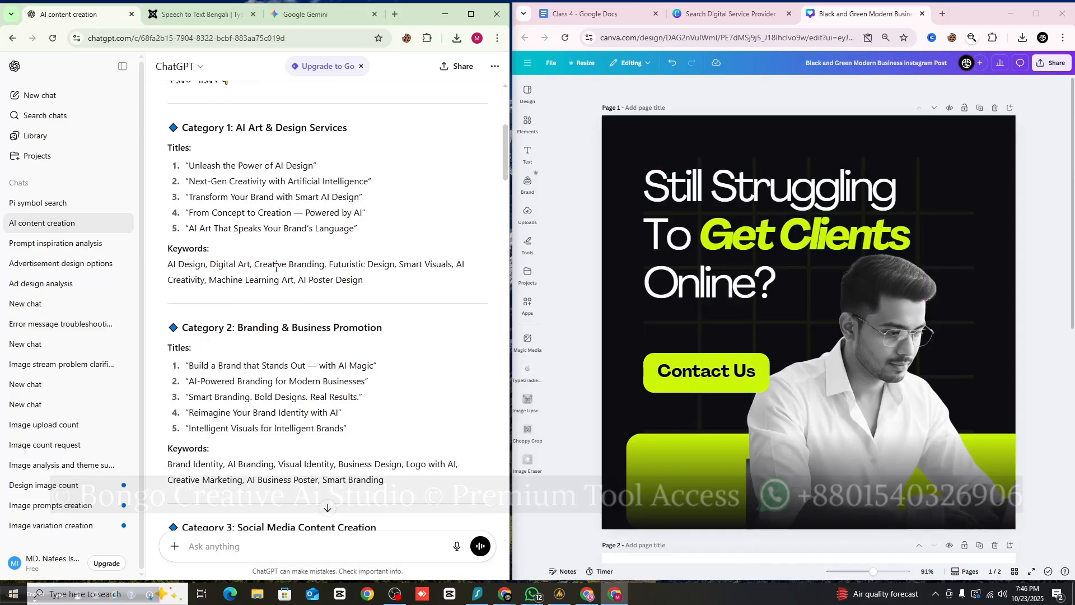
scroll(275, 268, "up", 1)
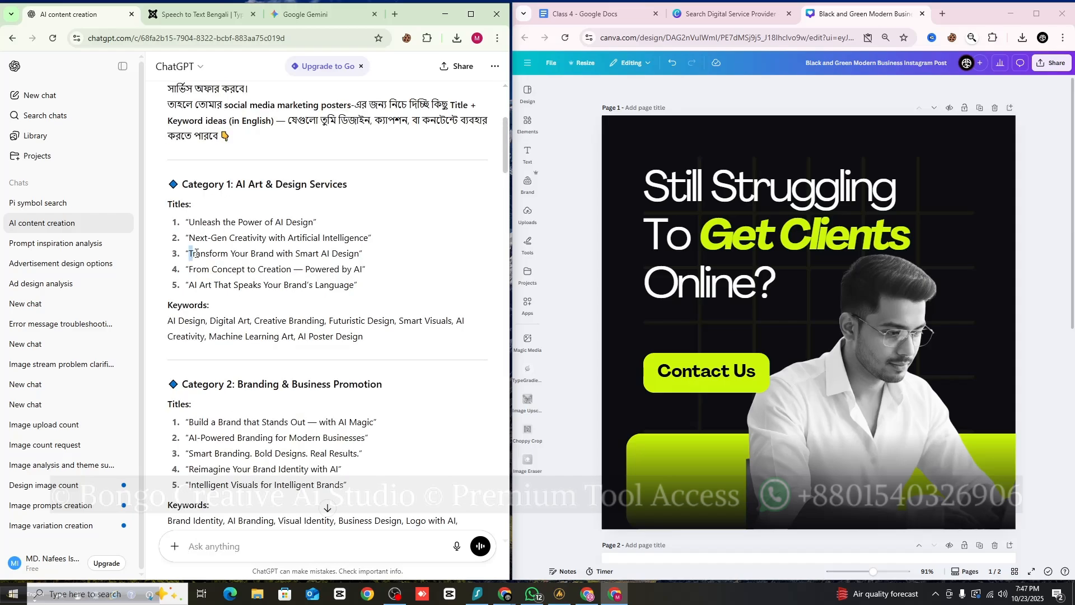
left_click_drag(196, 253, 360, 252)
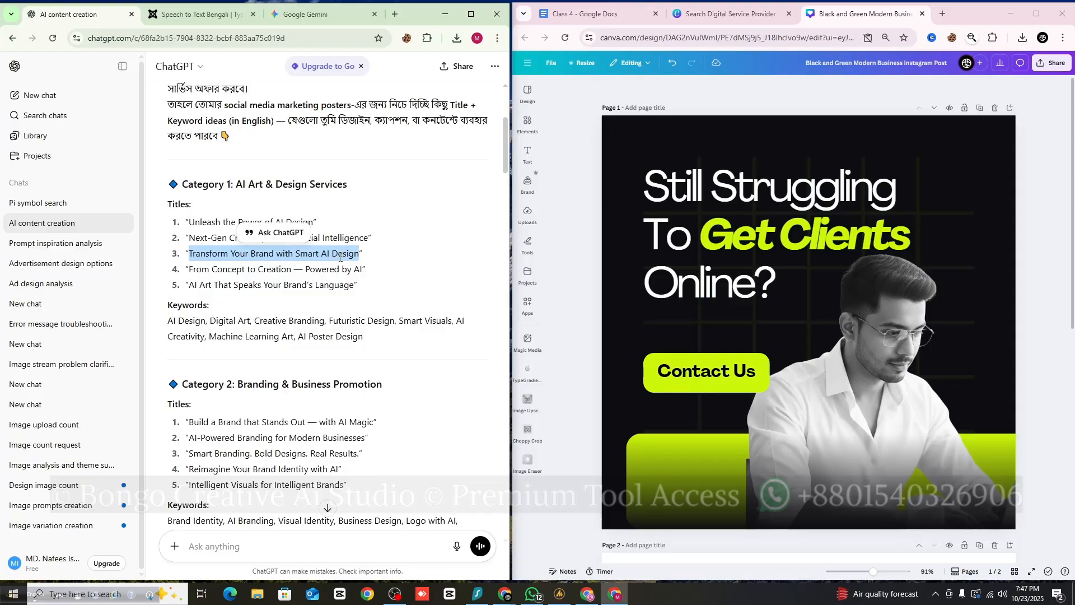
right_click(338, 256)
left_click(359, 270)
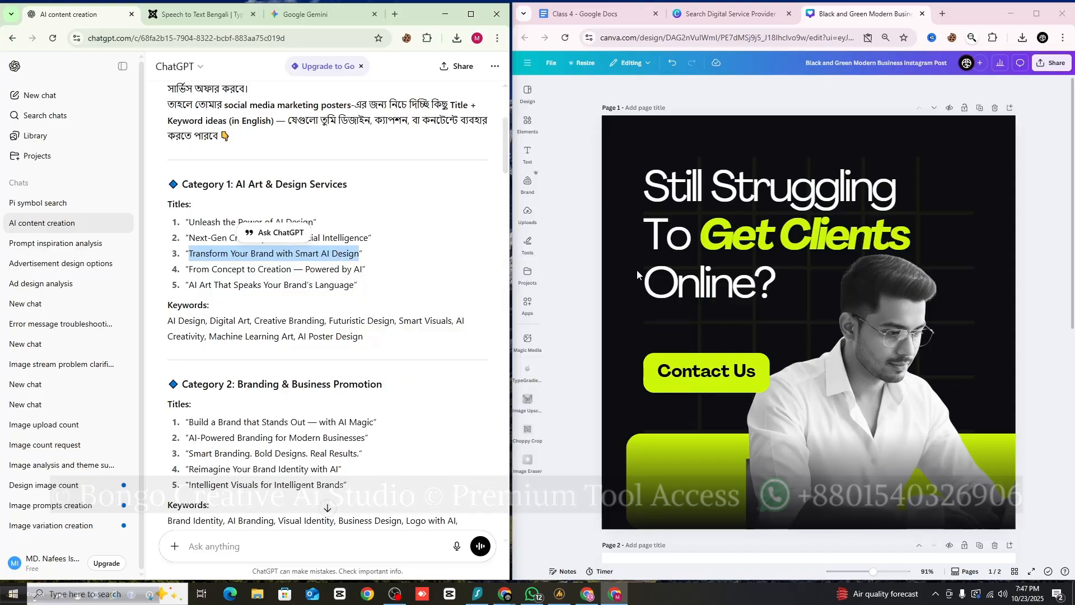
- Replace the poster headline in Canva with the copied title "Transform Your Brand with Smart AI Design"
double_click(702, 284)
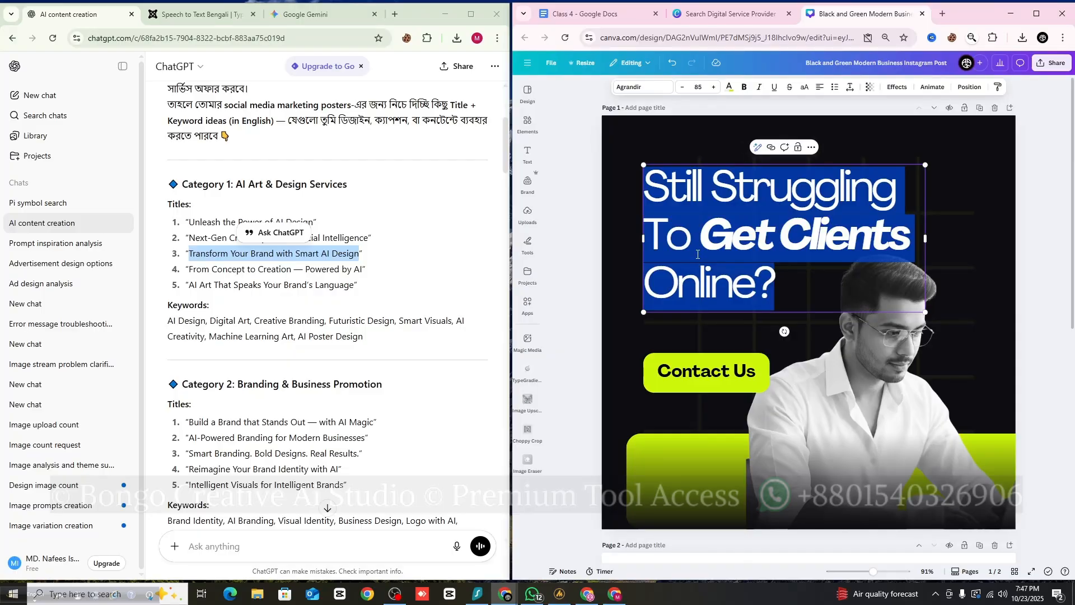
right_click(698, 254)
left_click(717, 322)
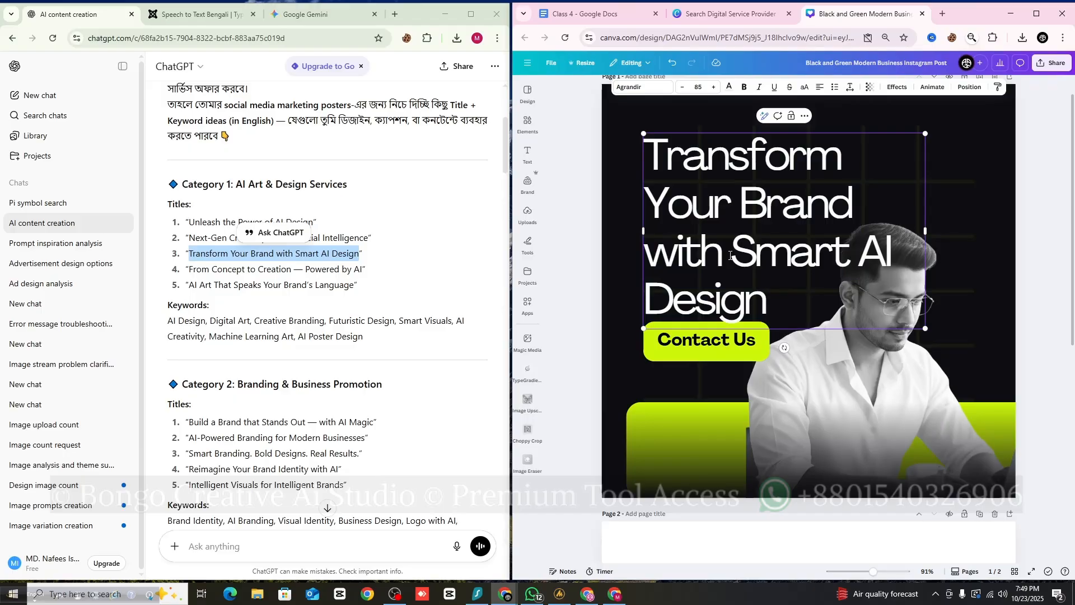
- Make the words "Smart AI" in the headline bold and italic, and color them with the document's vivid yellow-green
left_click(732, 255)
left_click_drag(741, 255, 893, 258)
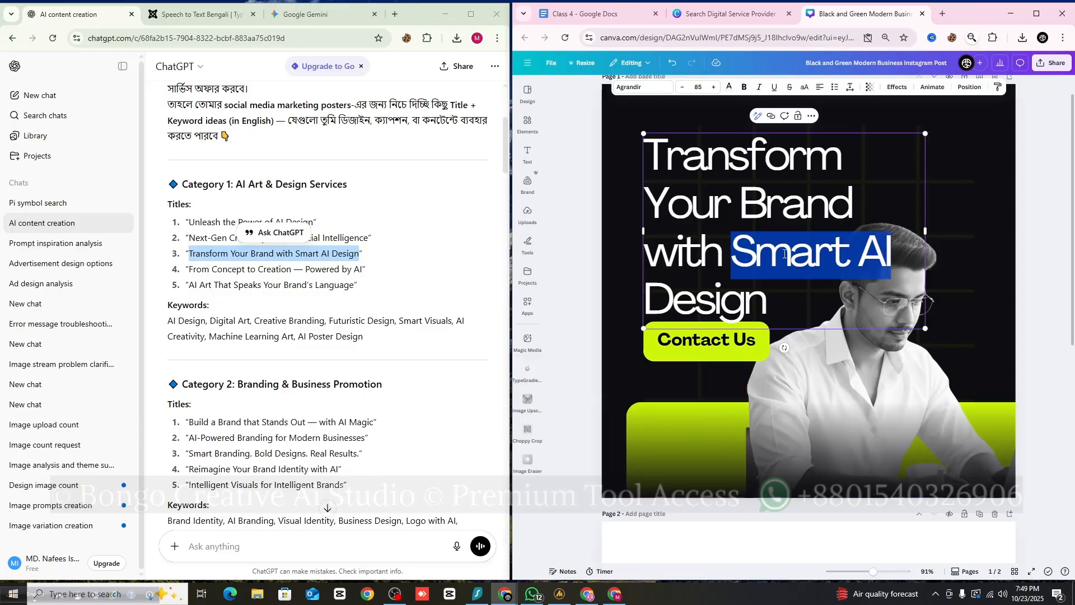
left_click(744, 88)
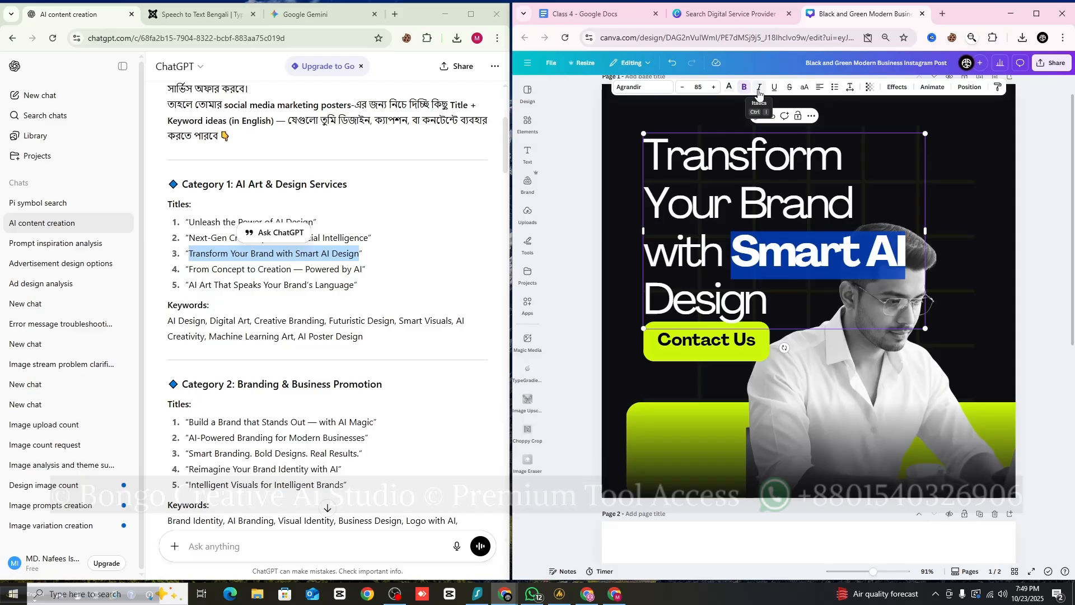
left_click(759, 88)
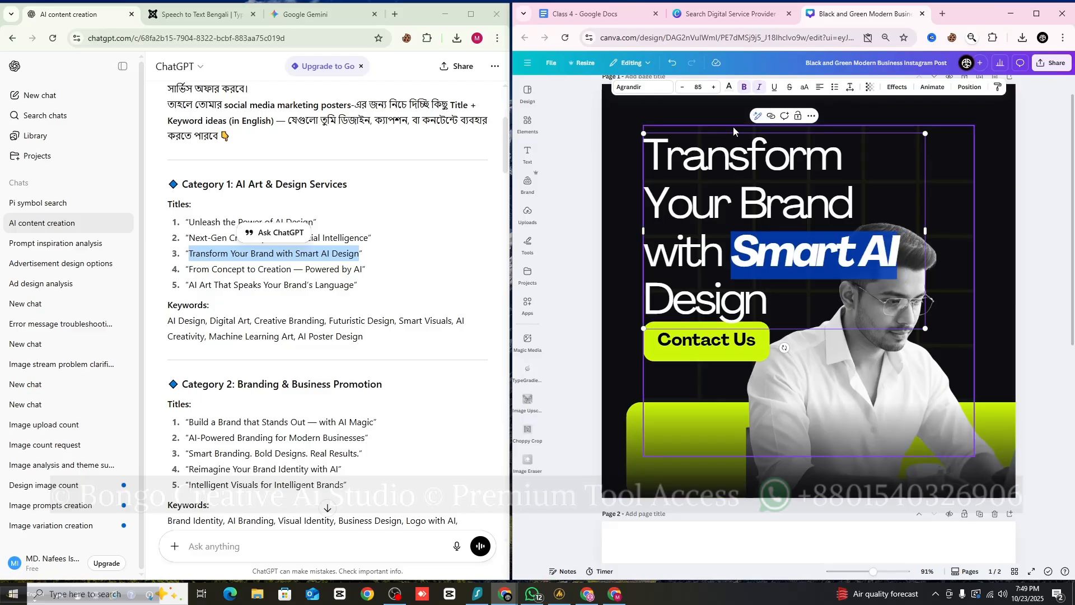
scroll(733, 140, "up", 1)
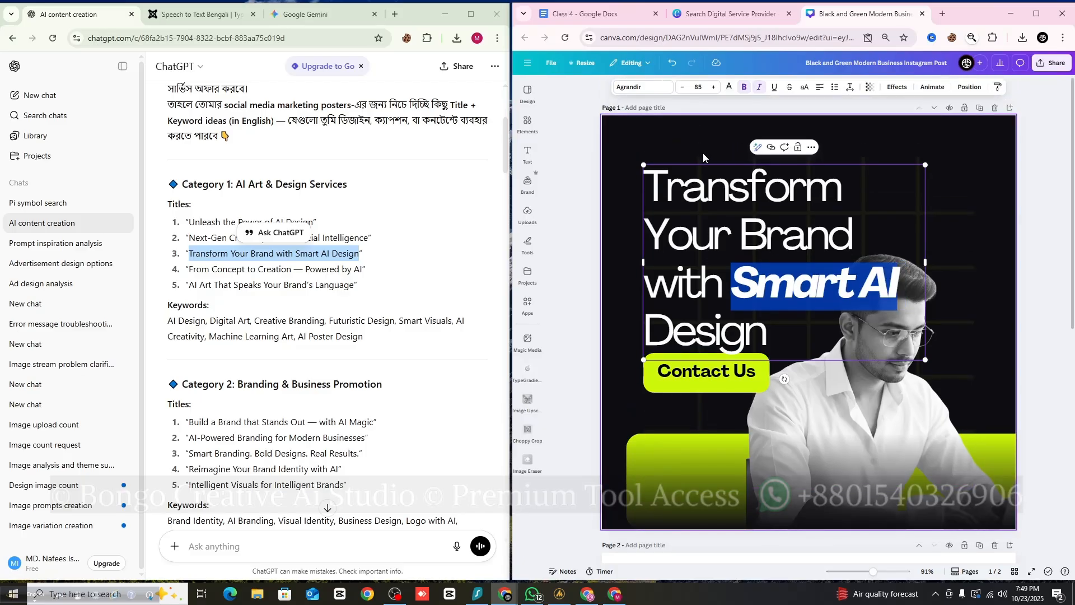
scroll(695, 140, "down", 1)
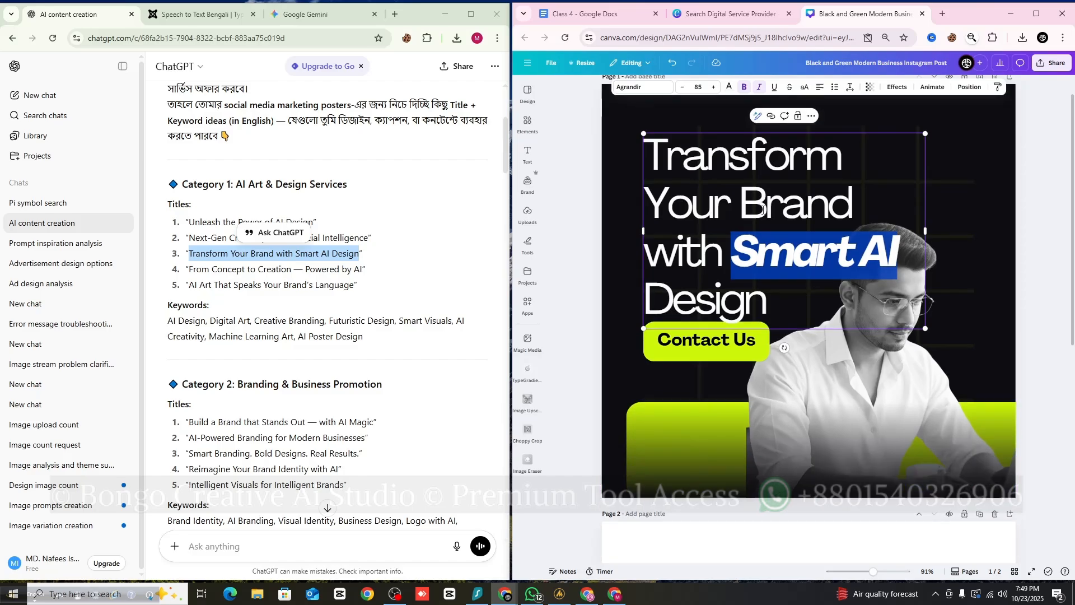
left_click(729, 89)
left_click(619, 173)
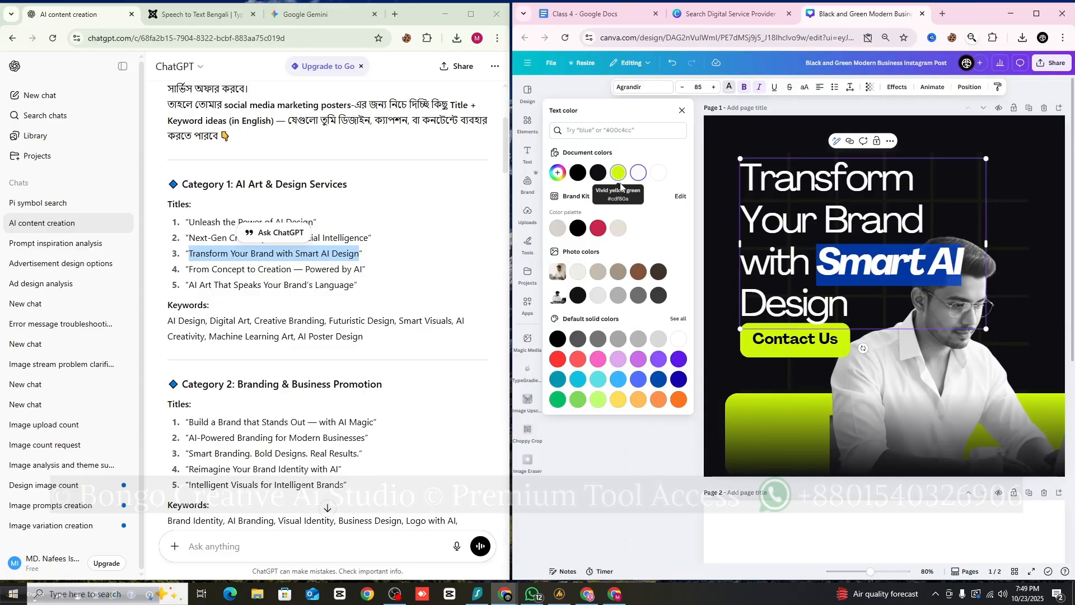
left_click(929, 143)
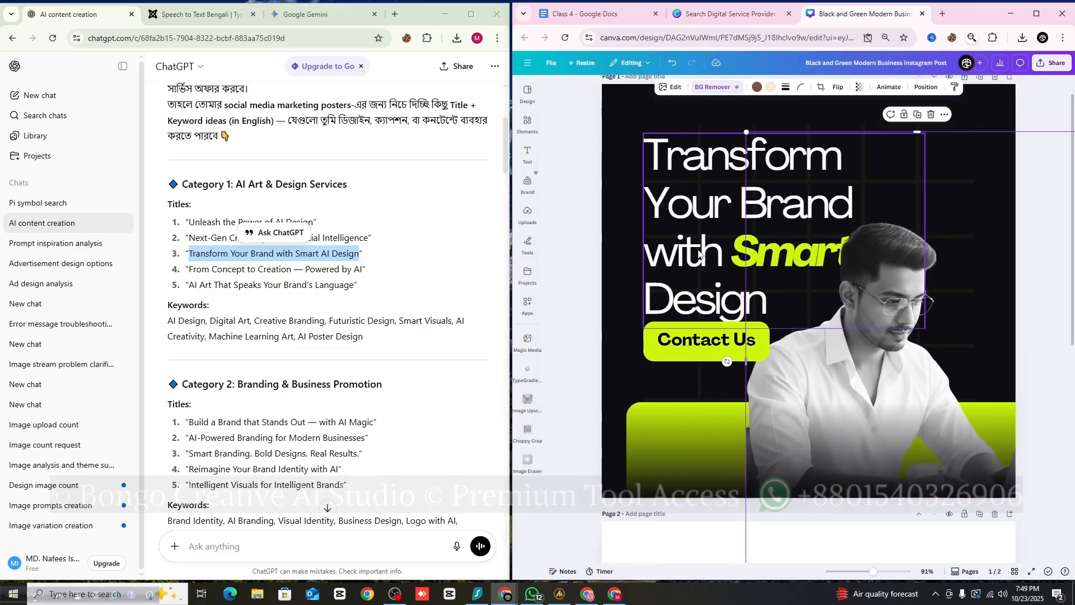
- Shrink the headline so it clears the Contact Us button, and end it with a period after "Design"
left_click(878, 268)
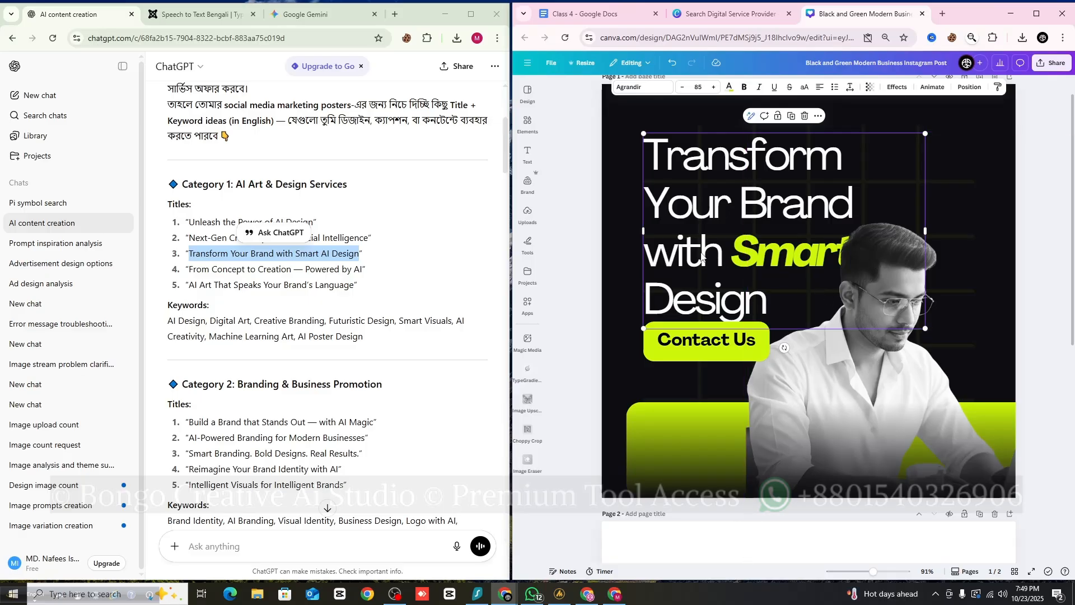
left_click(706, 155)
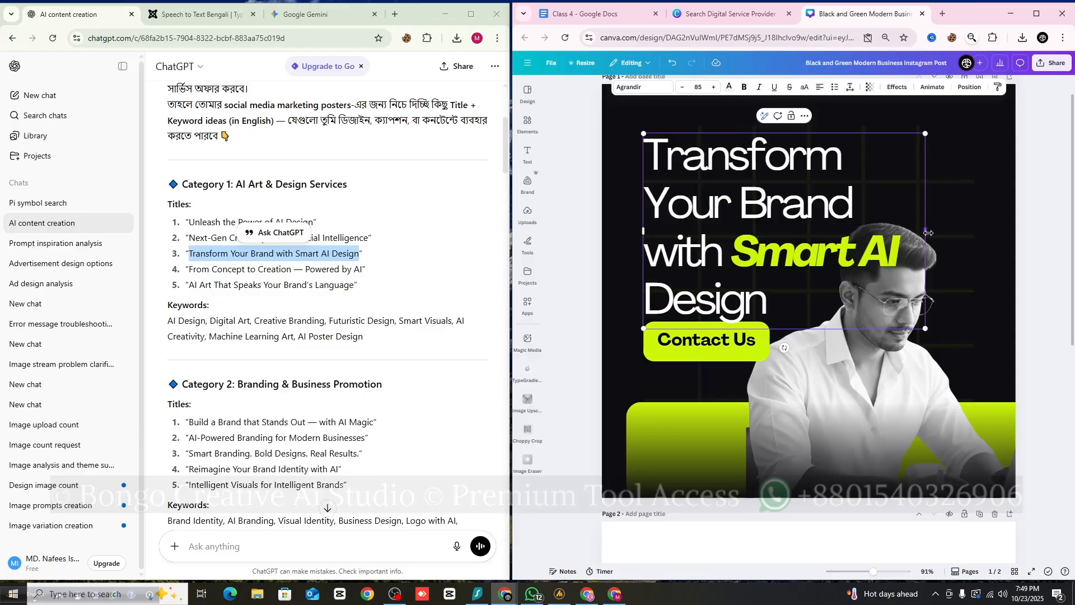
mouse_move(928, 233)
left_mouse_down()
mouse_move(946, 234)
mouse_move(932, 236)
left_mouse_up()
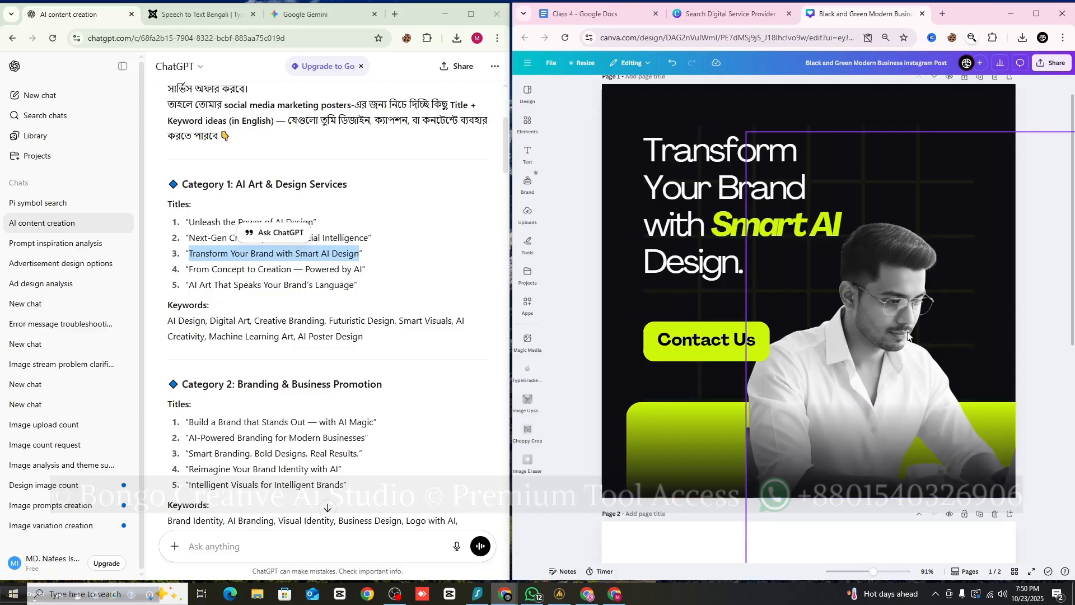
- Adjust the portrait's light settings to brightness -5, contrast 60, shadows -28 and blacks -14
scroll(885, 311, "down", 7)
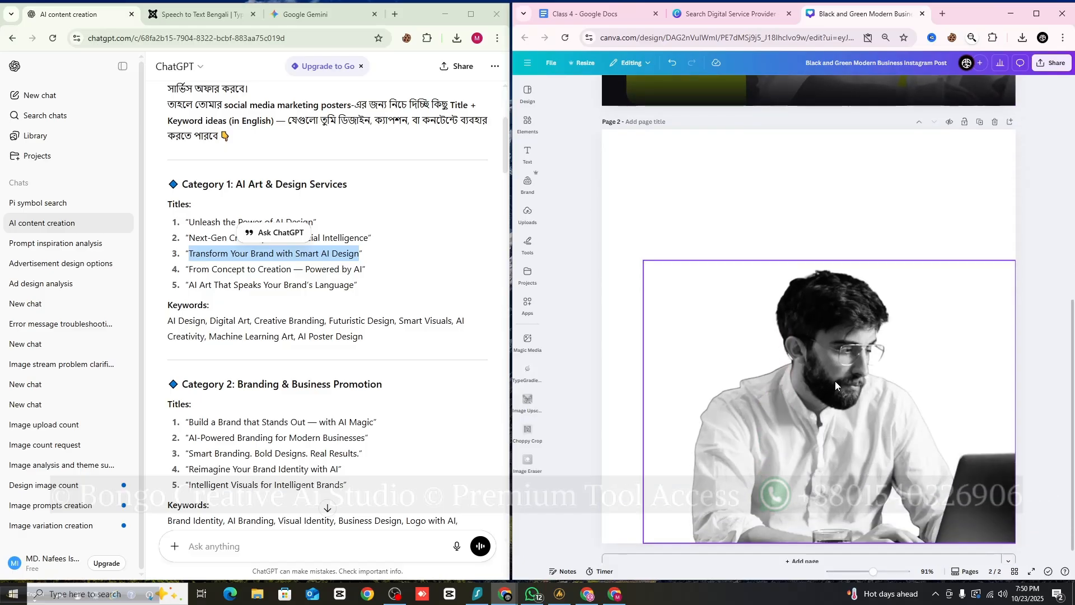
scroll(839, 375, "up", 7)
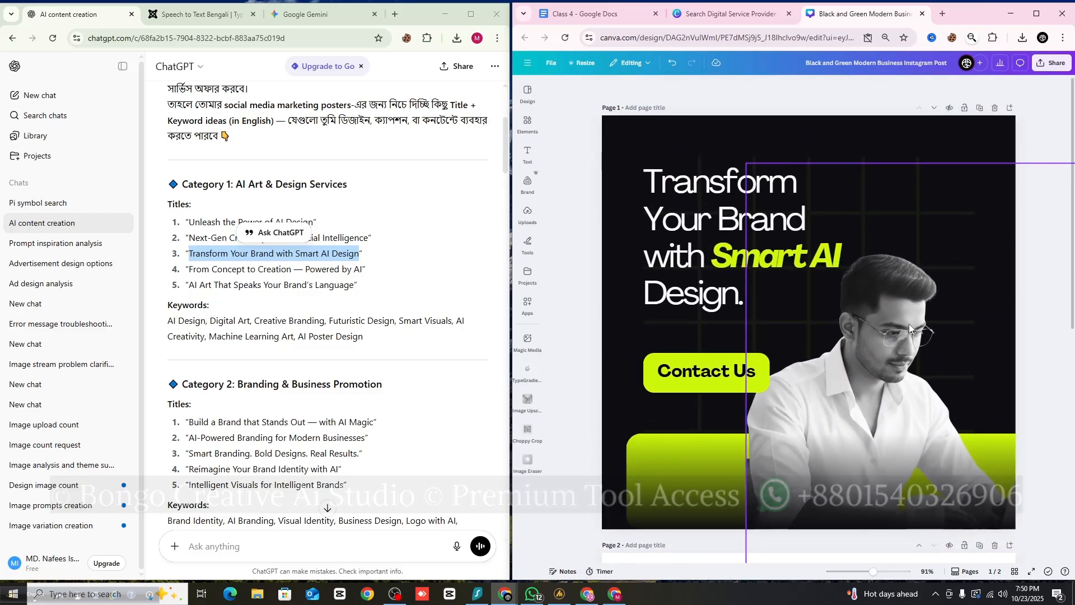
left_click(885, 327)
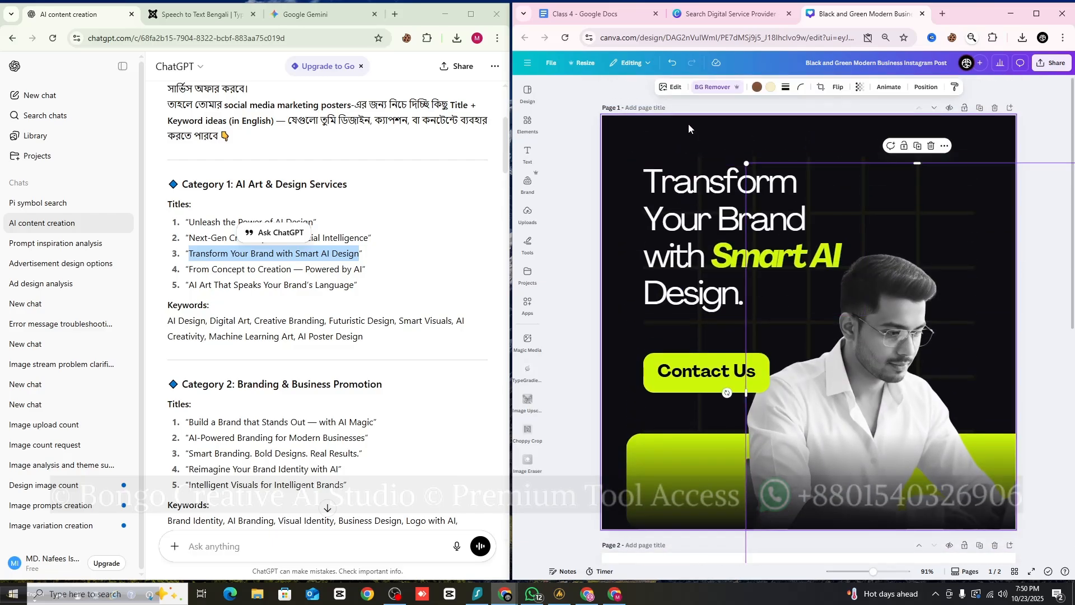
left_click(670, 88)
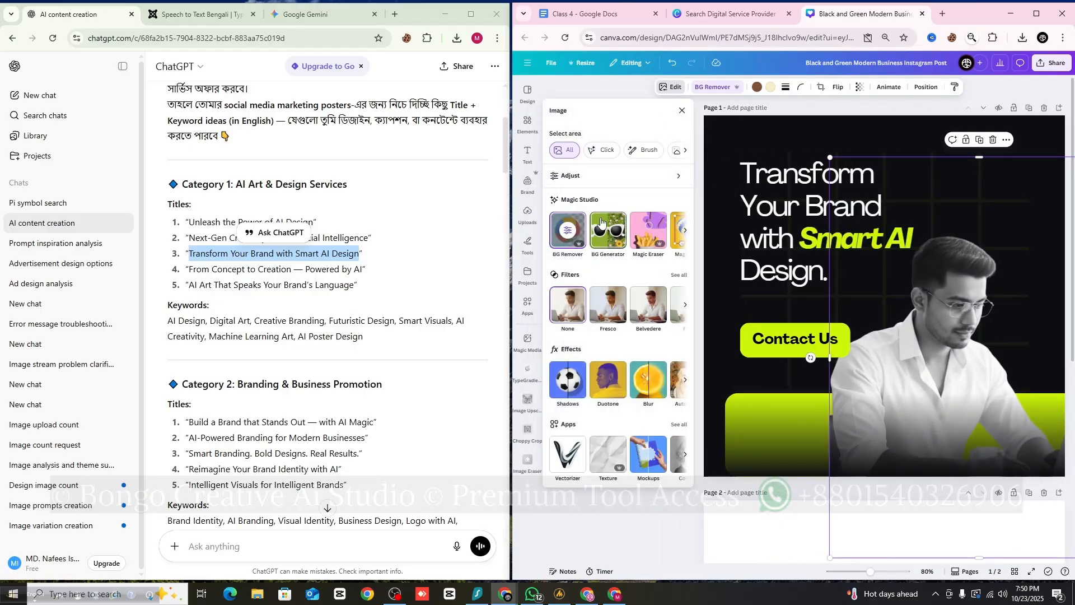
left_click(585, 175)
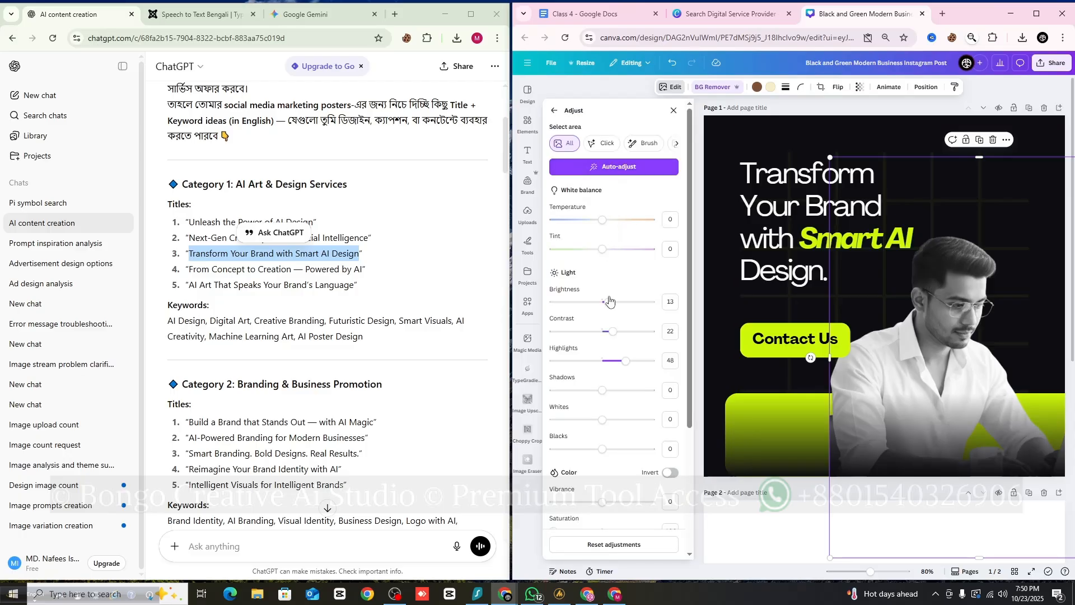
left_click_drag(609, 301, 626, 369)
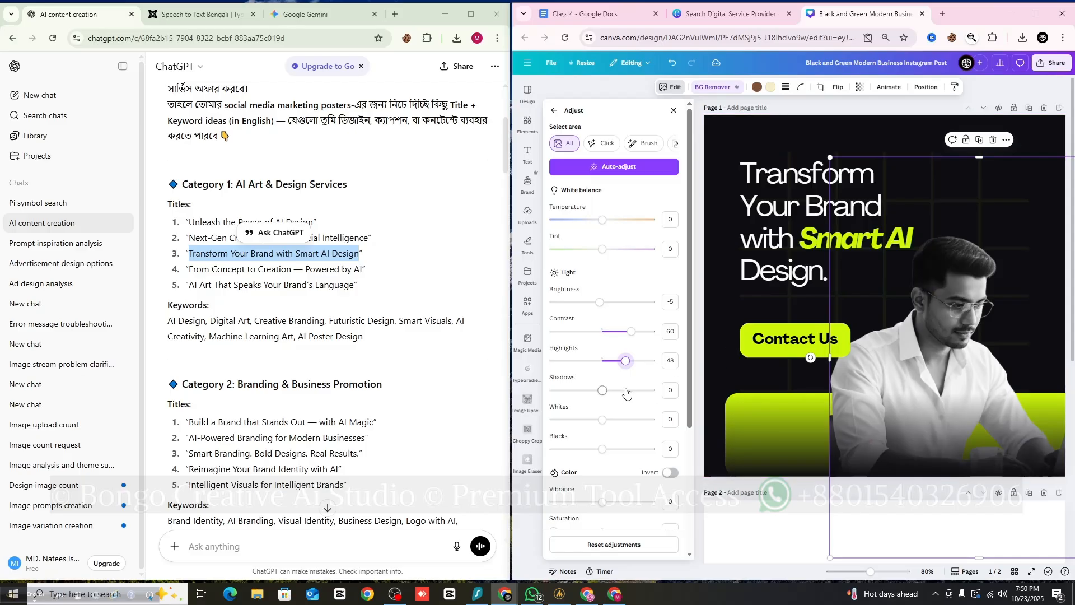
mouse_move(599, 393)
left_mouse_down()
mouse_move(585, 394)
mouse_move(595, 386)
left_mouse_up()
scroll(612, 433, "down", 1)
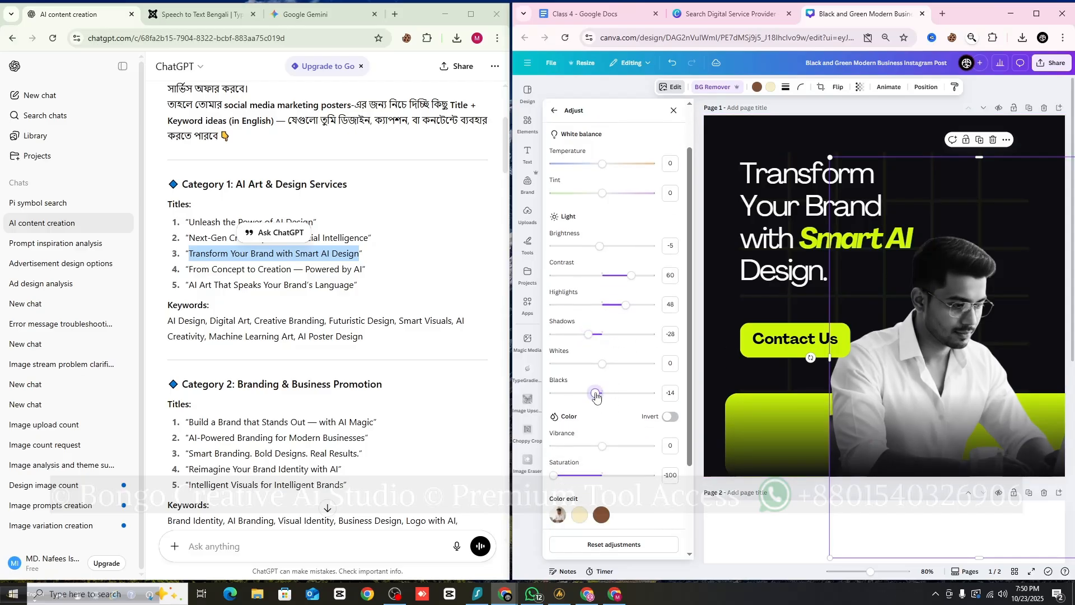
- Increase the portrait's sharpness slightly, finish the image adjustments and deselect the portrait
scroll(610, 399, "down", 1)
scroll(611, 398, "down", 1)
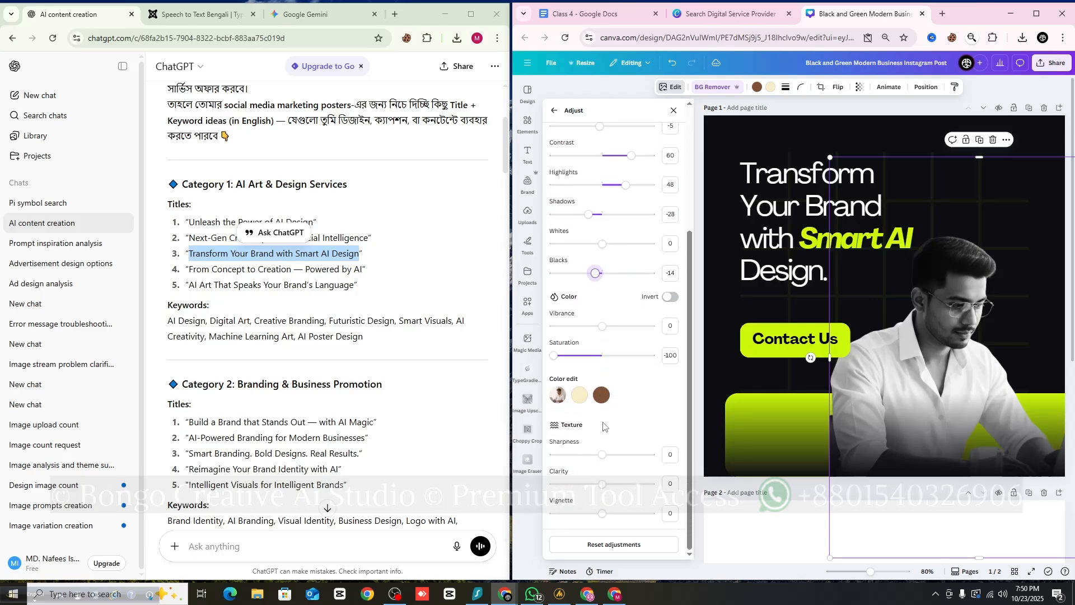
left_click_drag(602, 454, 613, 461)
left_click(674, 111)
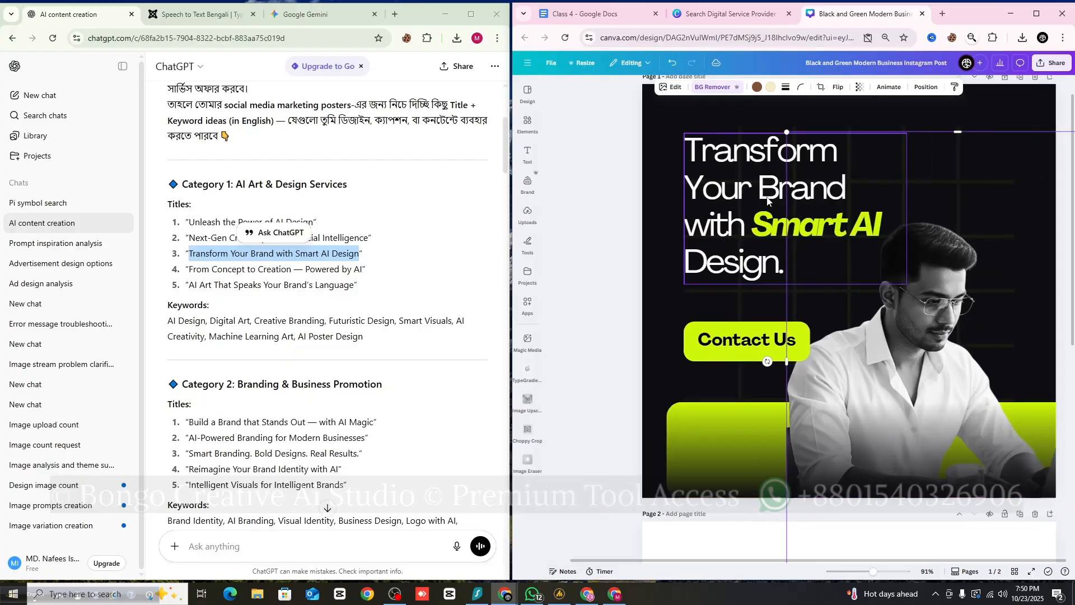
left_click(1037, 118)
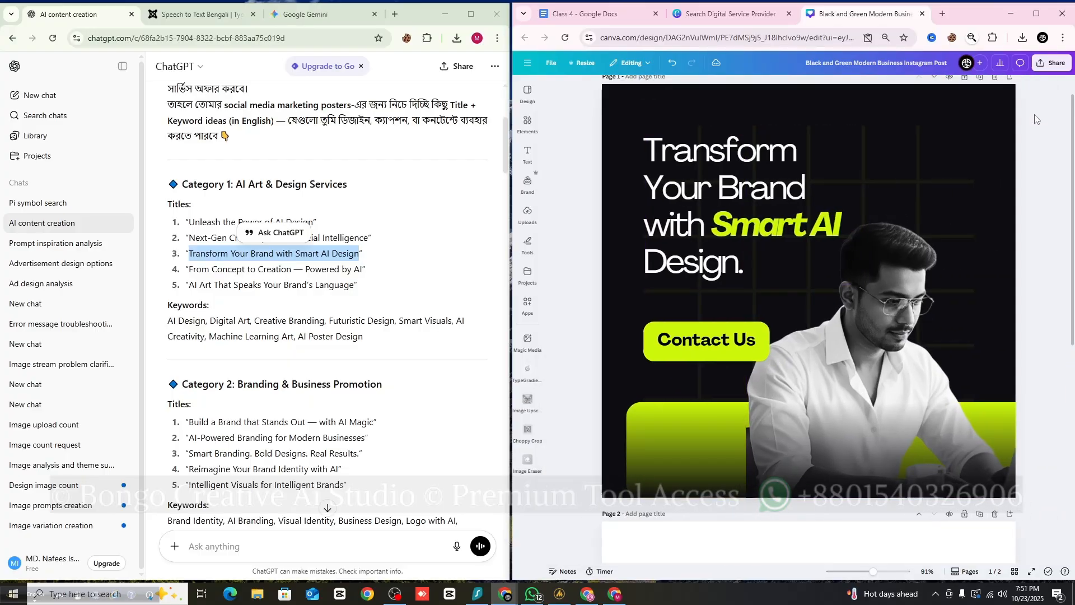
- Move the Contact Us button up slightly, closer to the headline
left_click_drag(717, 348, 718, 322)
left_click(1039, 302)
scroll(987, 314, "up", 1)
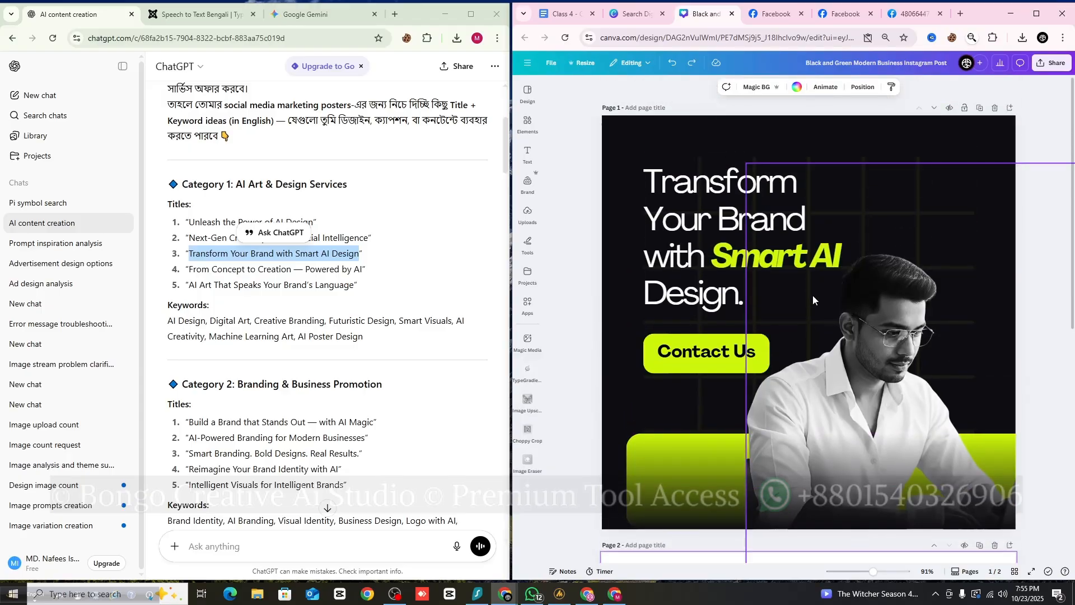
- Move the black gradient overlay from the bottom of the poster onto page 2
left_click_drag(726, 499, 724, 427)
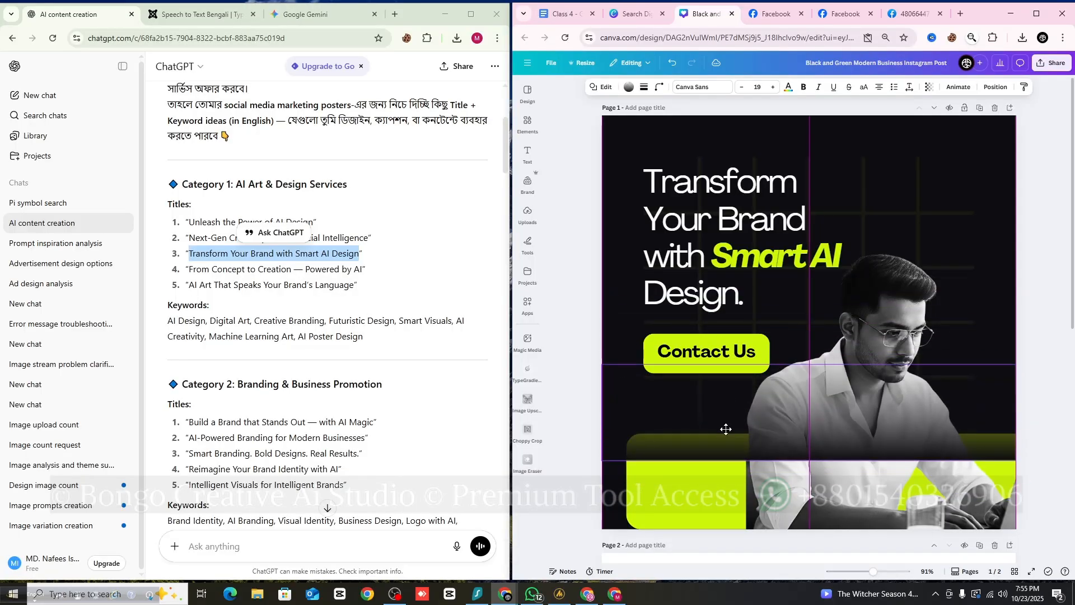
scroll(805, 405, "down", 3)
left_click_drag(797, 270, 795, 459)
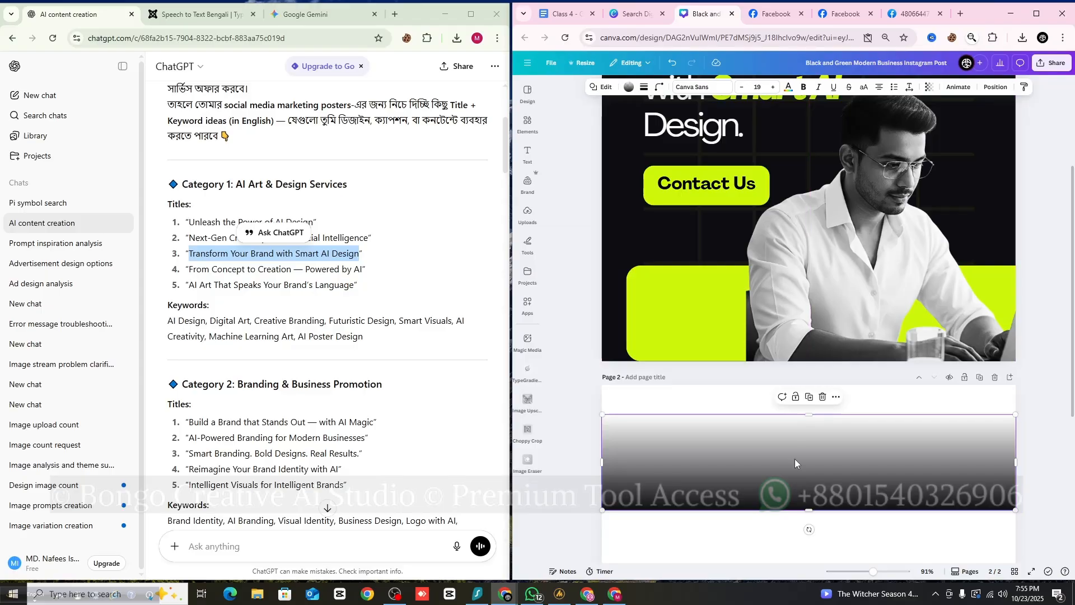
scroll(744, 362, "up", 3)
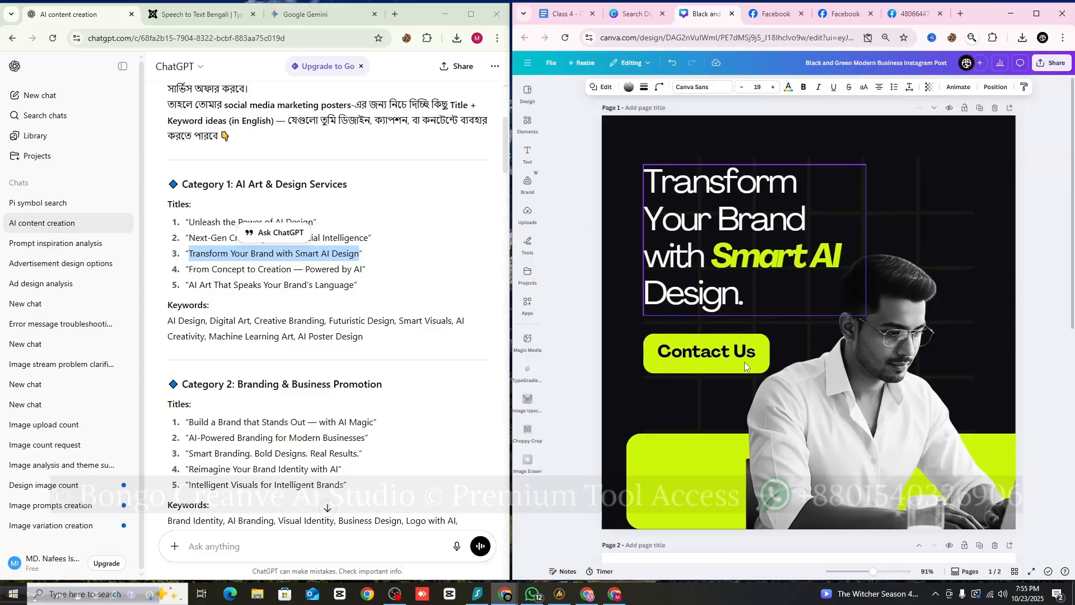
left_click(597, 202)
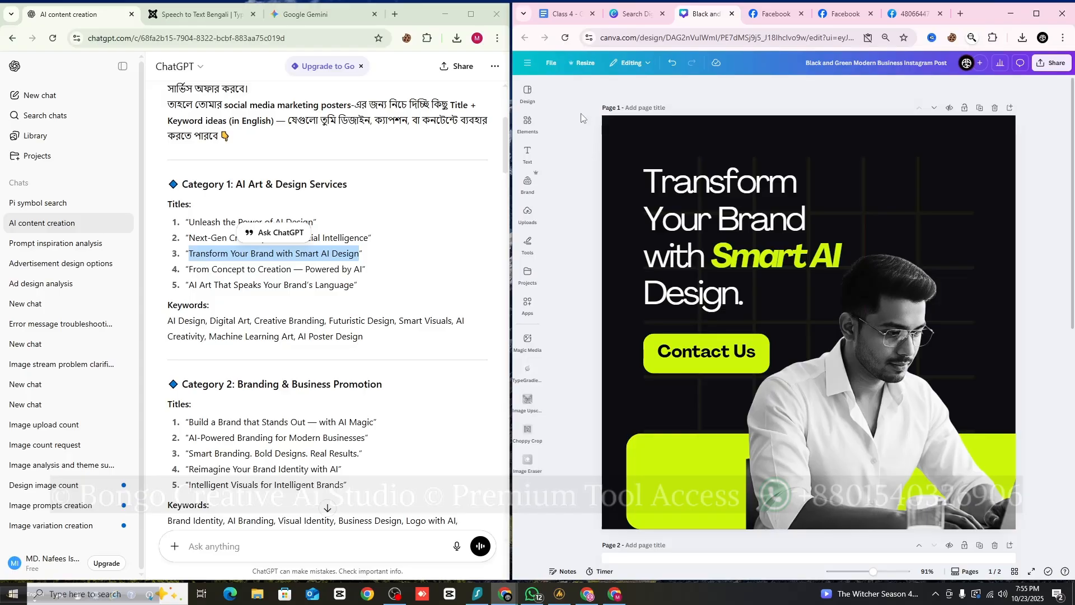
- Open the full collection of color palettes in the design styles and look through it
left_click(526, 95)
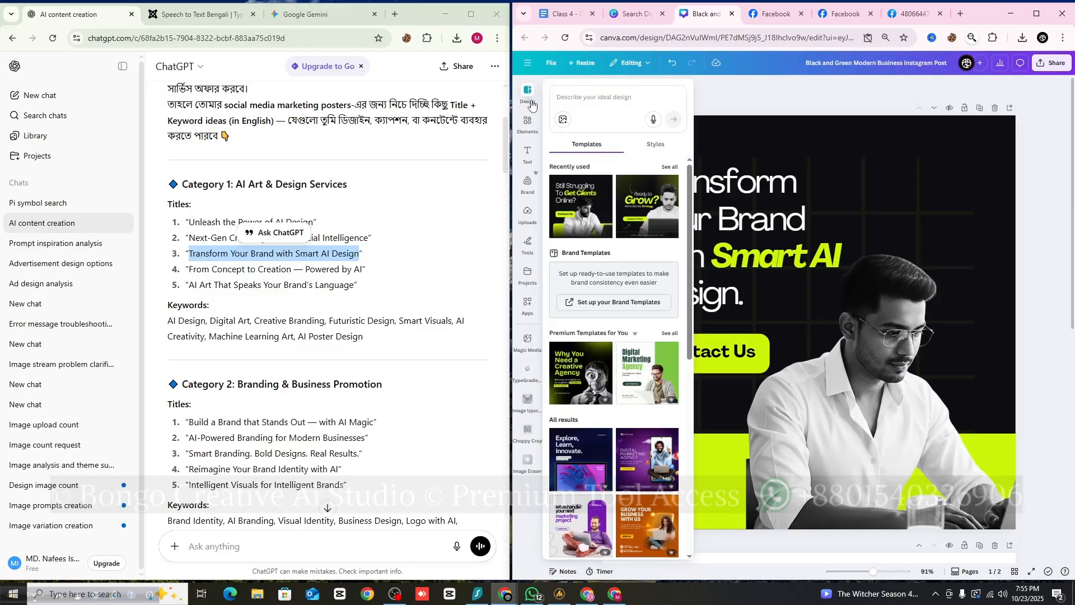
left_click(652, 145)
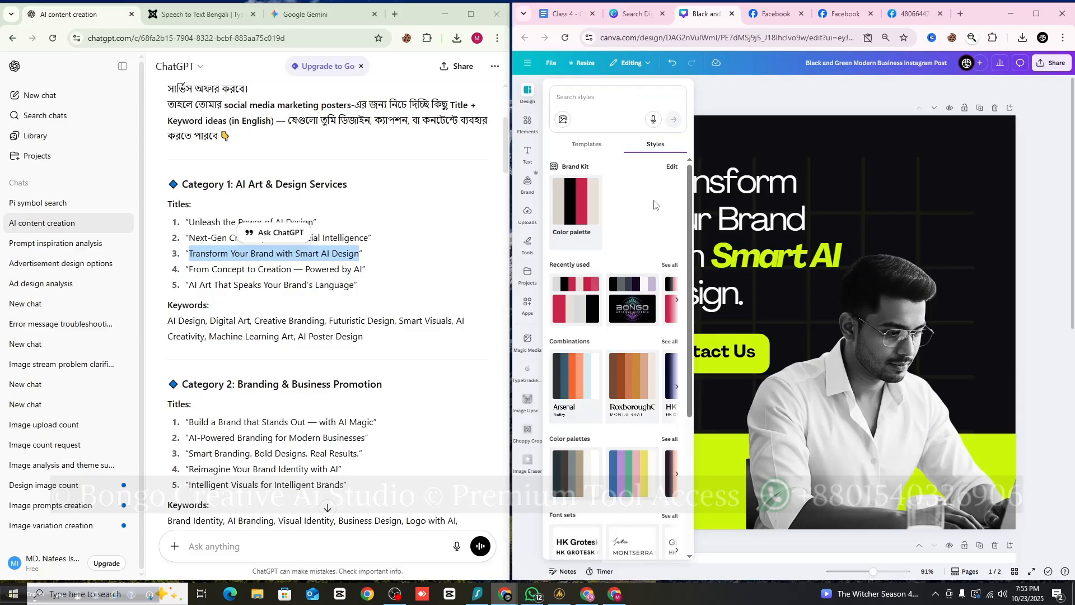
scroll(668, 364, "down", 3)
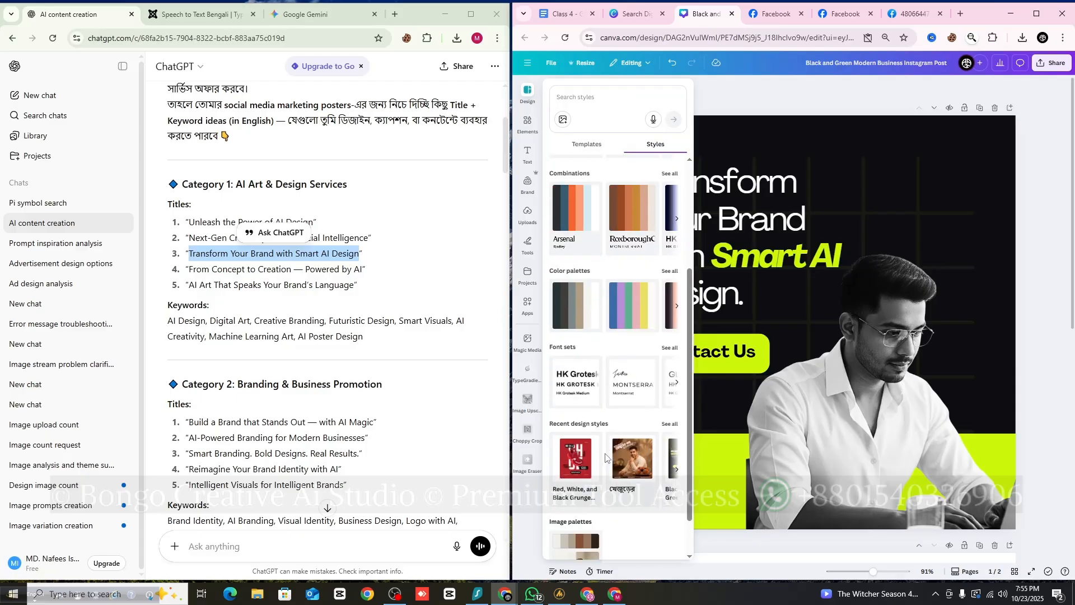
scroll(670, 395, "up", 2)
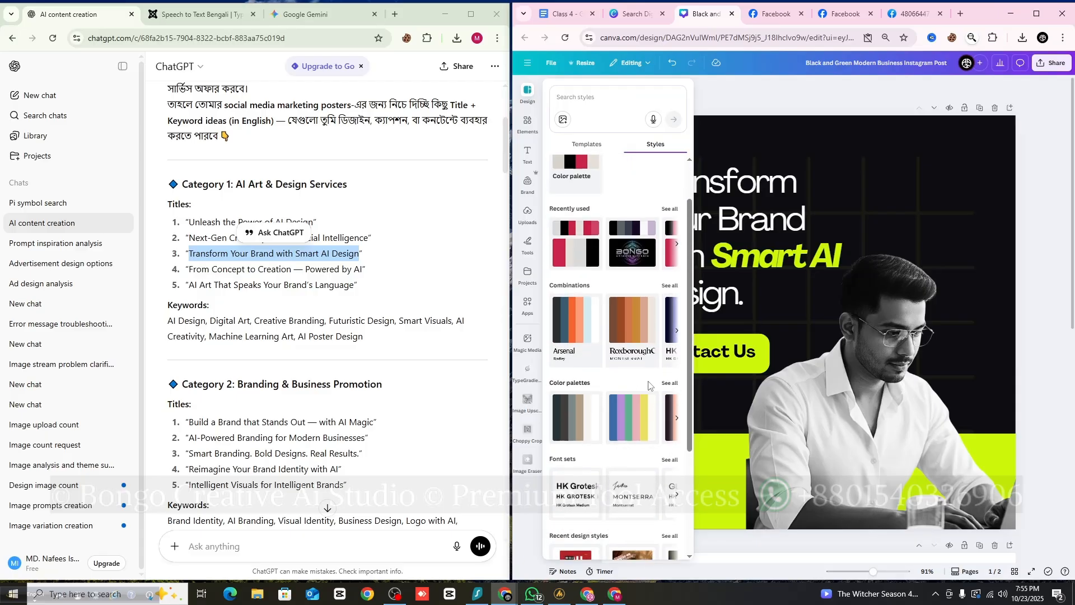
left_click(667, 384)
scroll(624, 264, "down", 3)
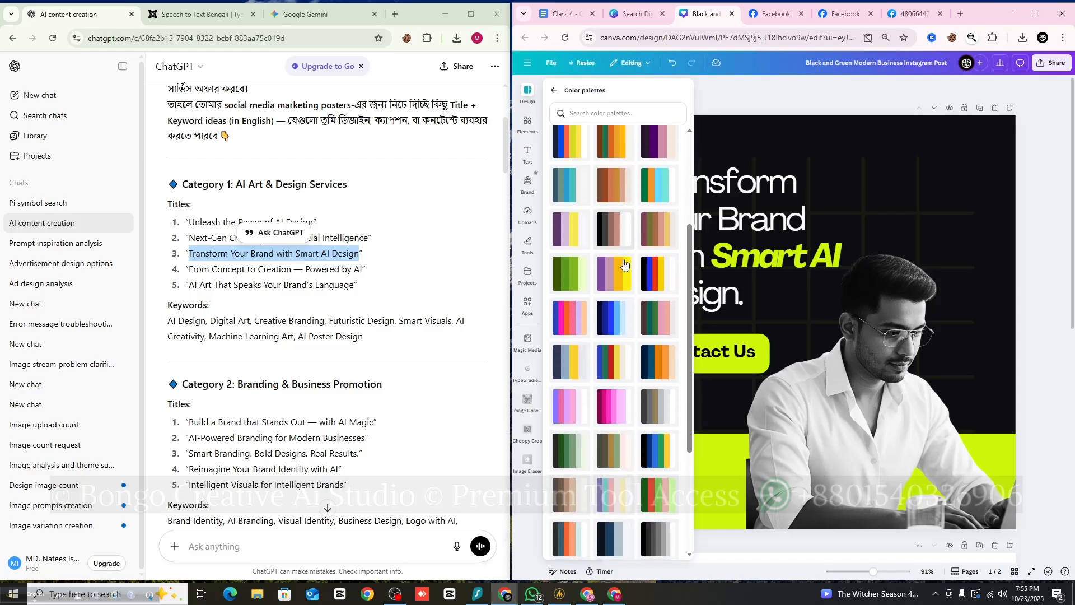
scroll(626, 387, "up", 3)
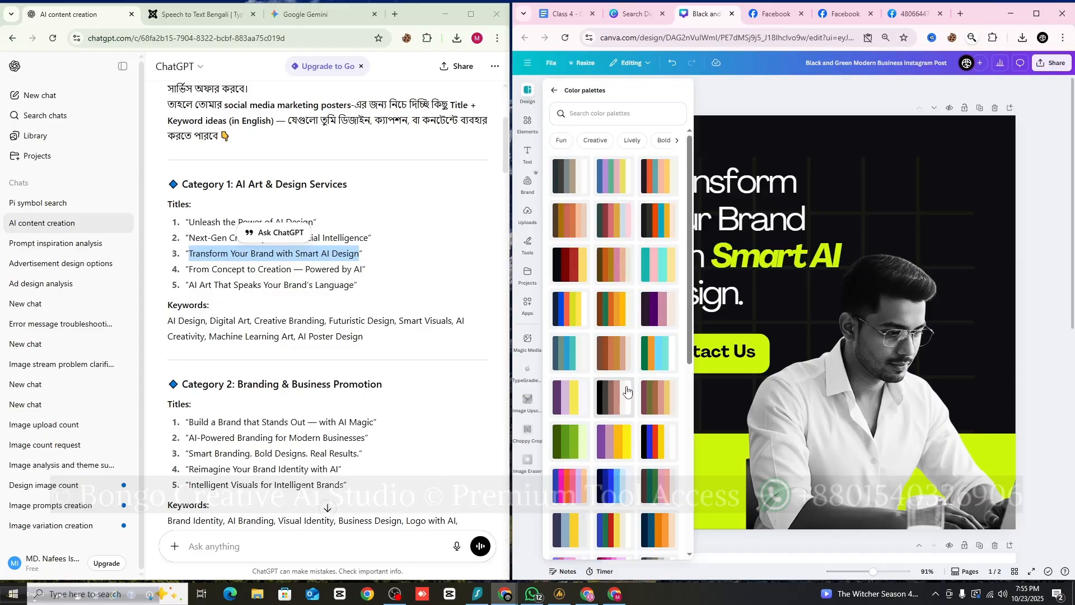
- Try the black and dusty-rose palette on the poster, followed by the brown and mustard one
left_click(614, 396)
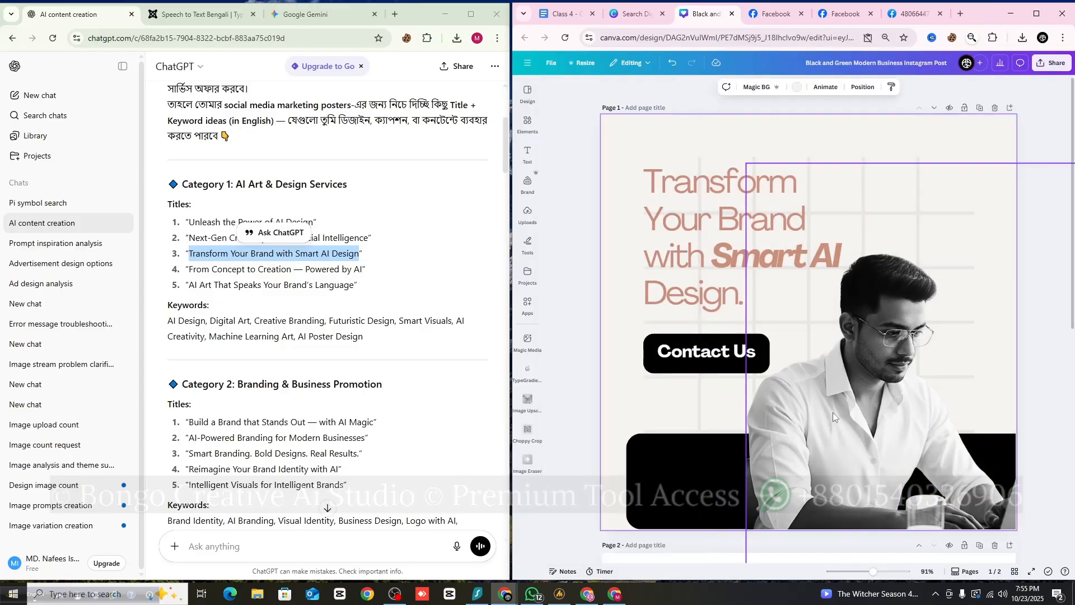
mouse_move(528, 93)
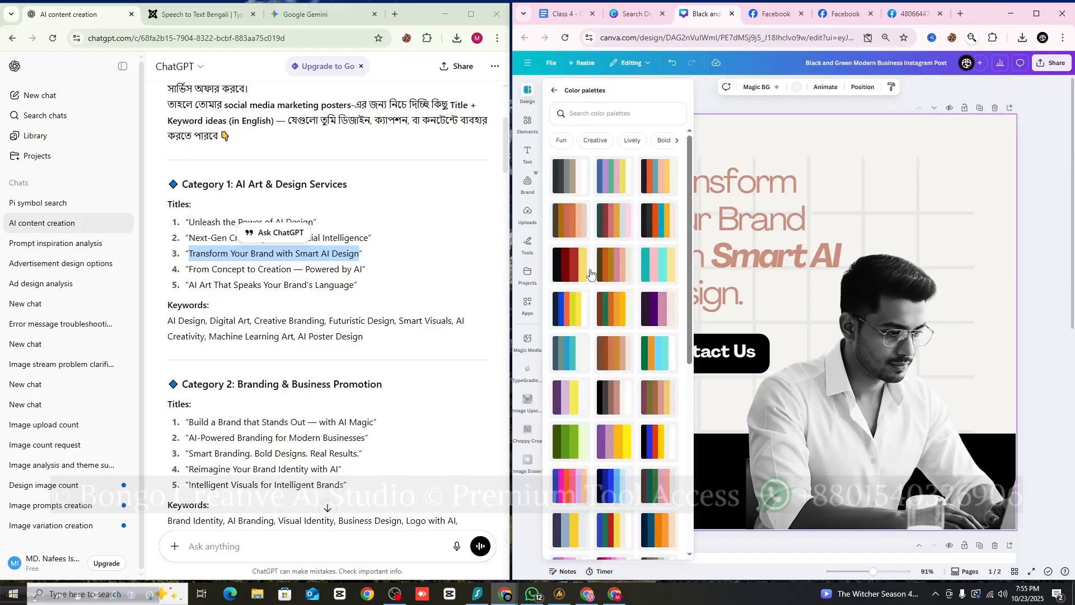
left_click(657, 399)
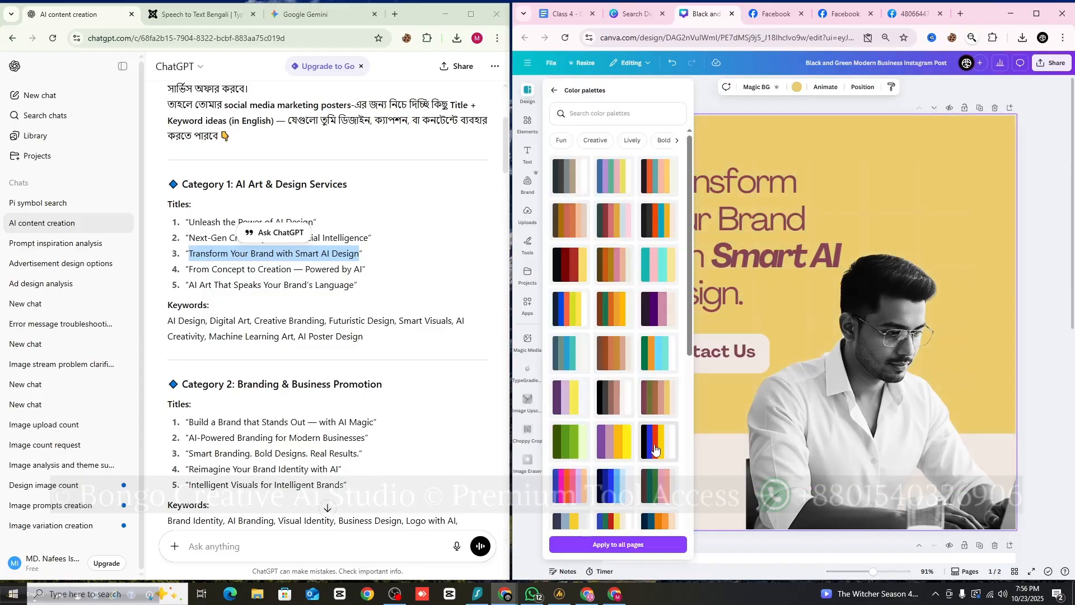
- Recolor the poster with the navy and bright blue palette and close the palette collection
left_click(614, 486)
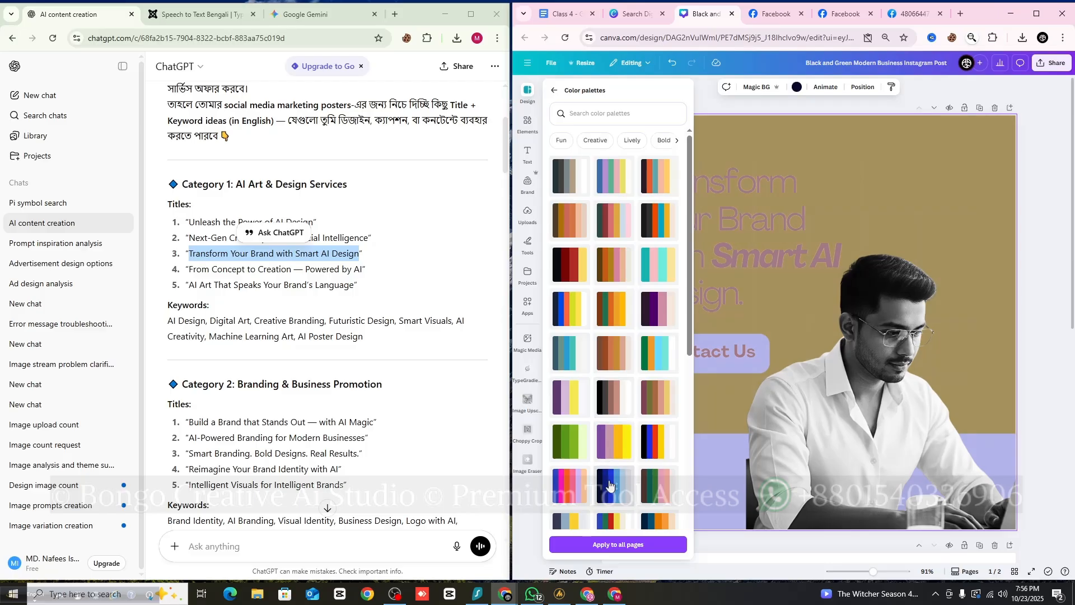
scroll(616, 490, "down", 2)
scroll(619, 414, "up", 2)
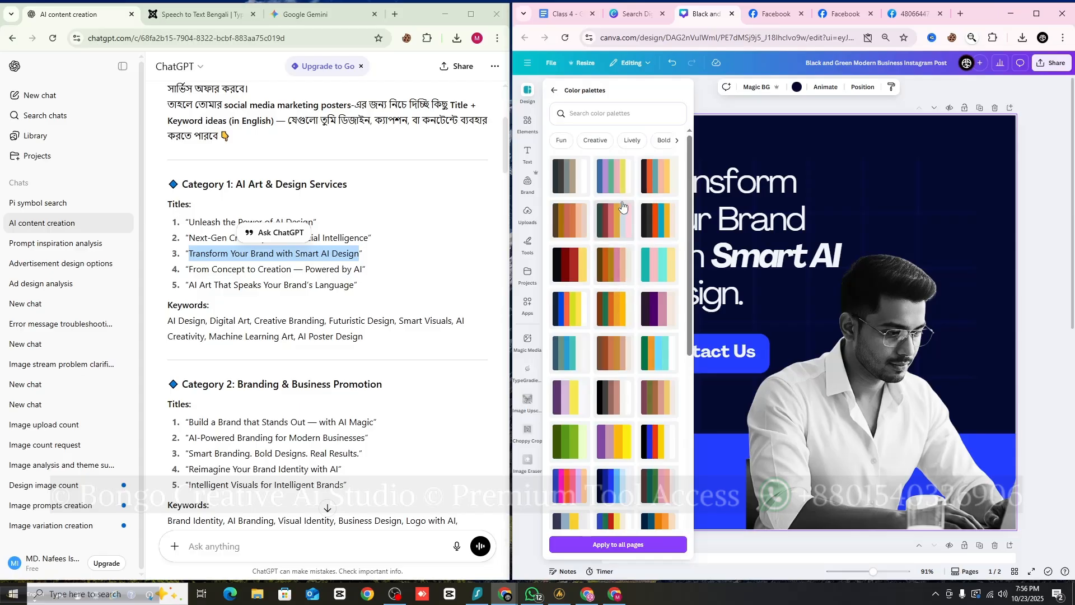
key("Escape")
- Search Google for "color pallete" in a new browser tab
left_click(960, 14)
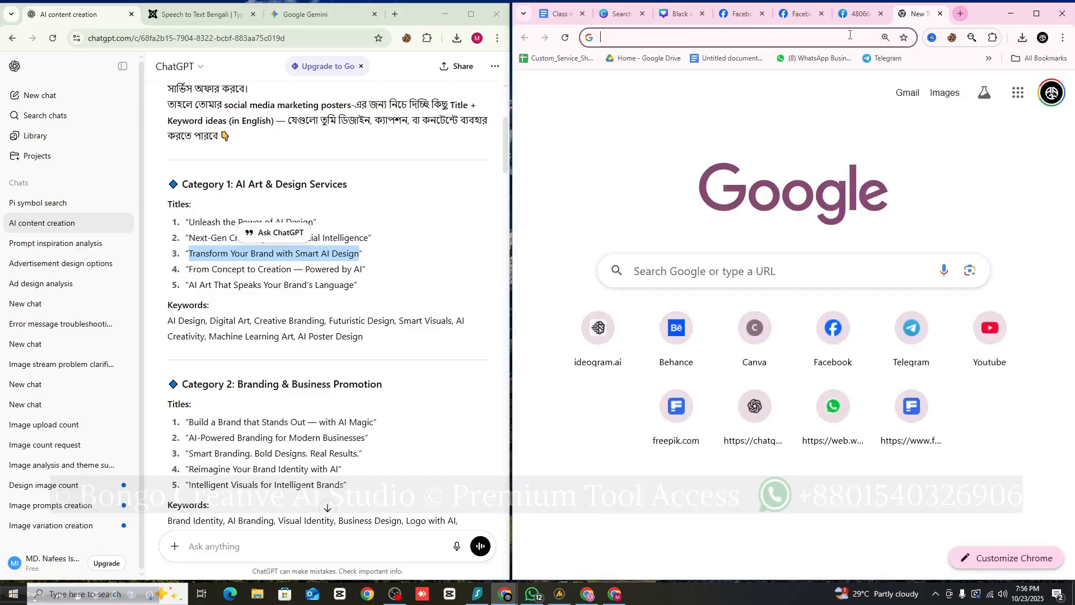
left_click(849, 35)
type("co")
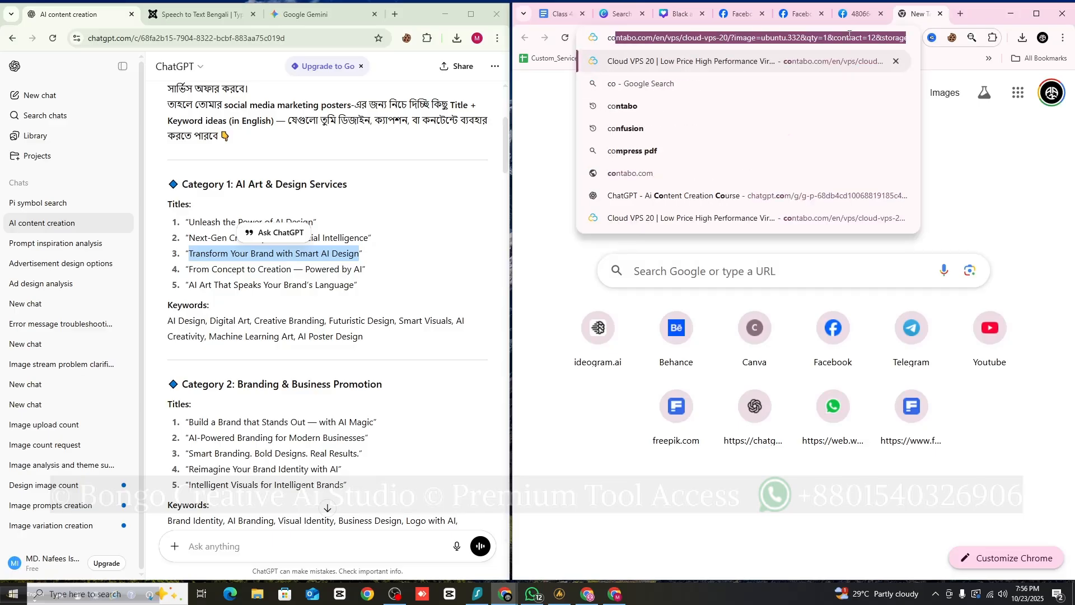
type("lor pallete")
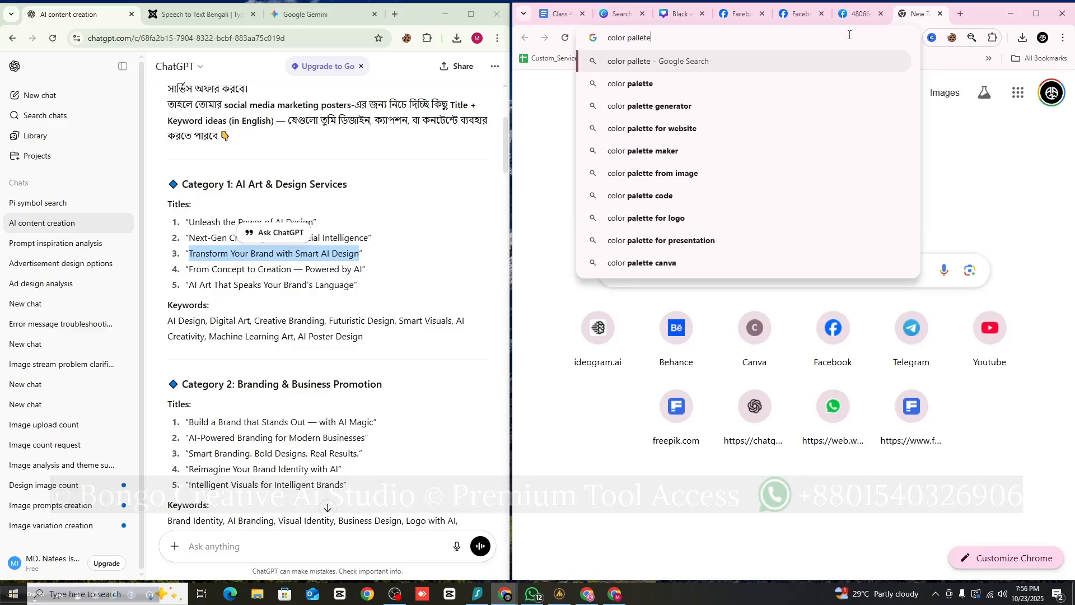
key("Return")
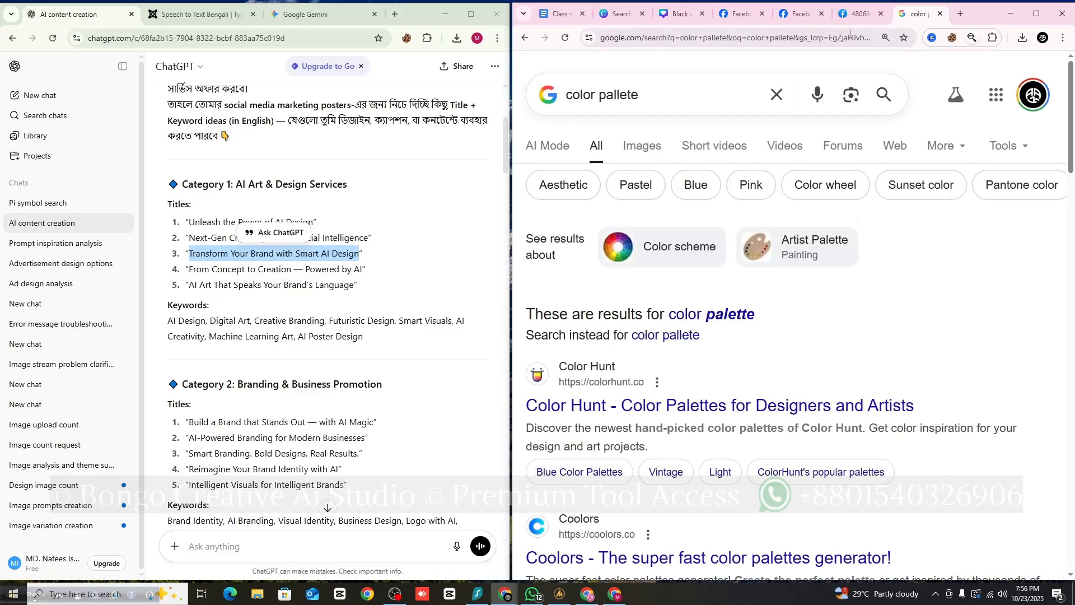
- Switch to the image results for the color palette search and look through the sample palettes
left_click(639, 146)
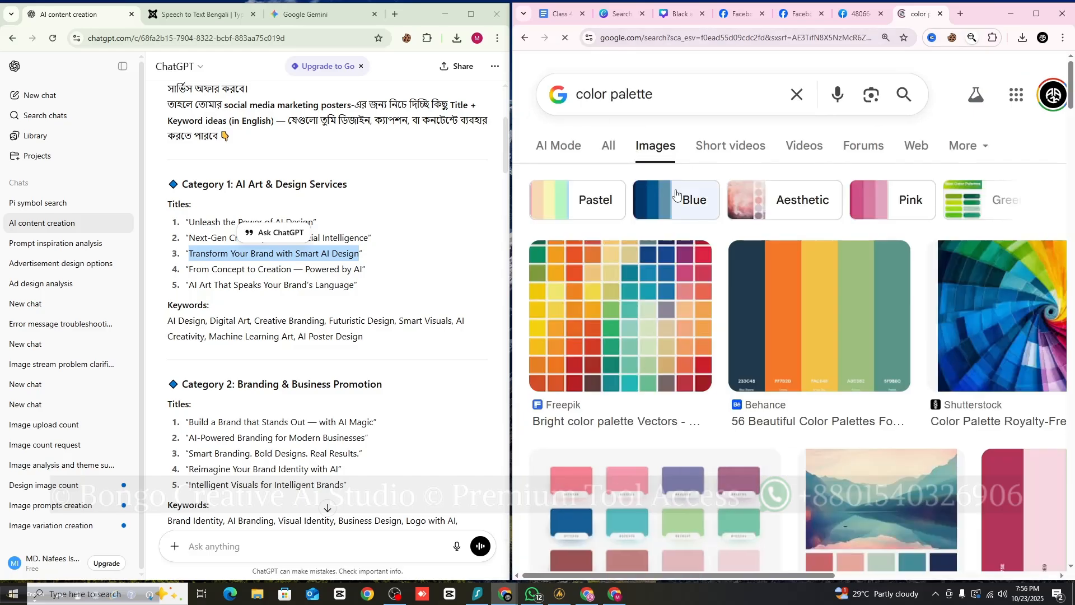
scroll(662, 359, "down", 3)
scroll(823, 196, "up", 1)
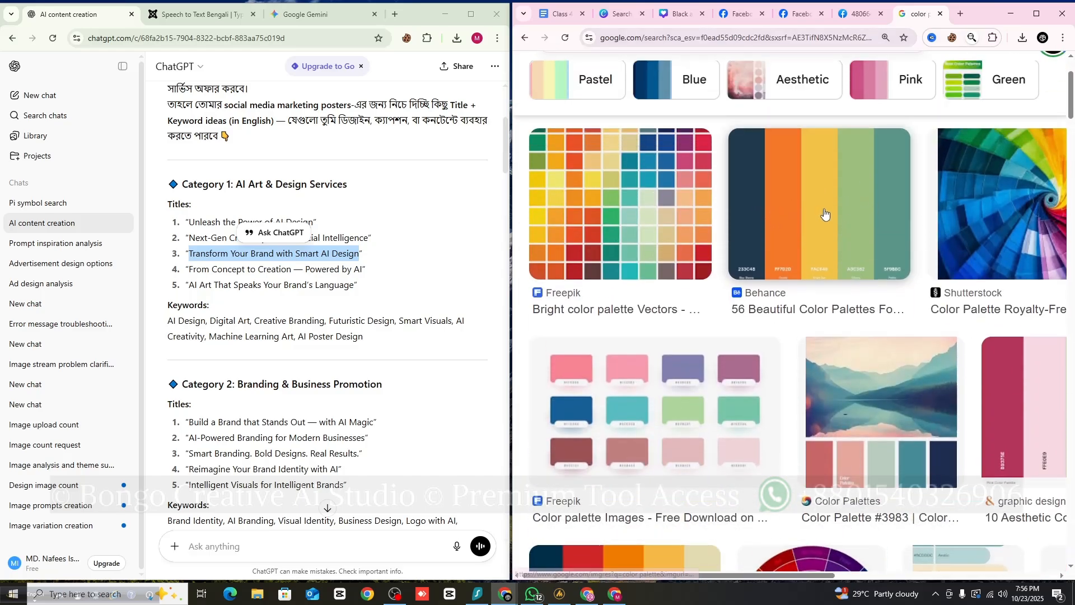
- Find the Beautiful Blues Color Palette in the image results and save its picture as 1294.png in Downloads
scroll(606, 306, "down", 7)
scroll(606, 307, "down", 6)
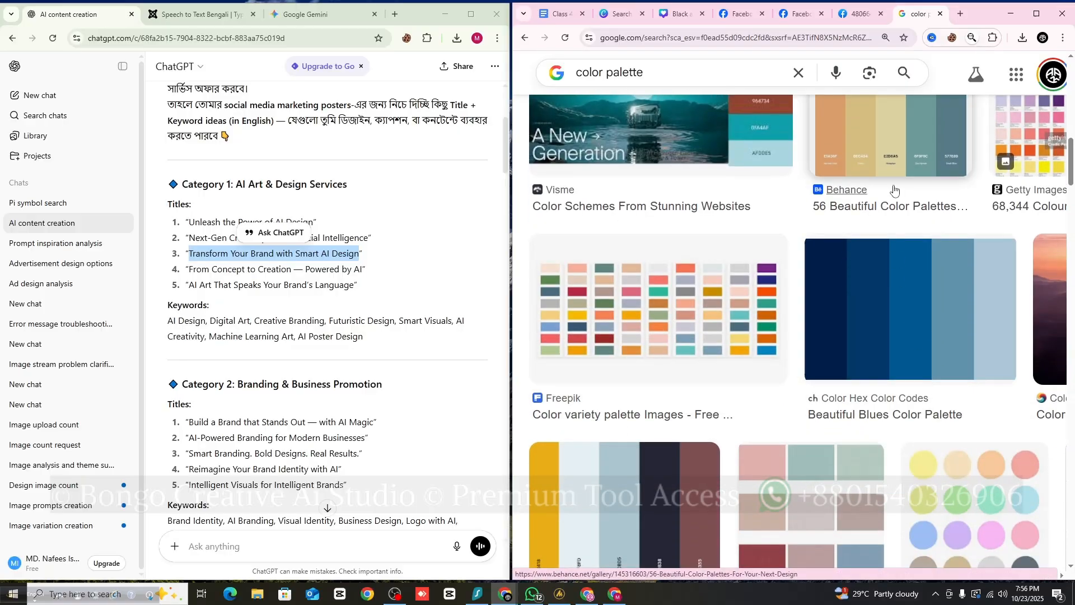
left_click(857, 322)
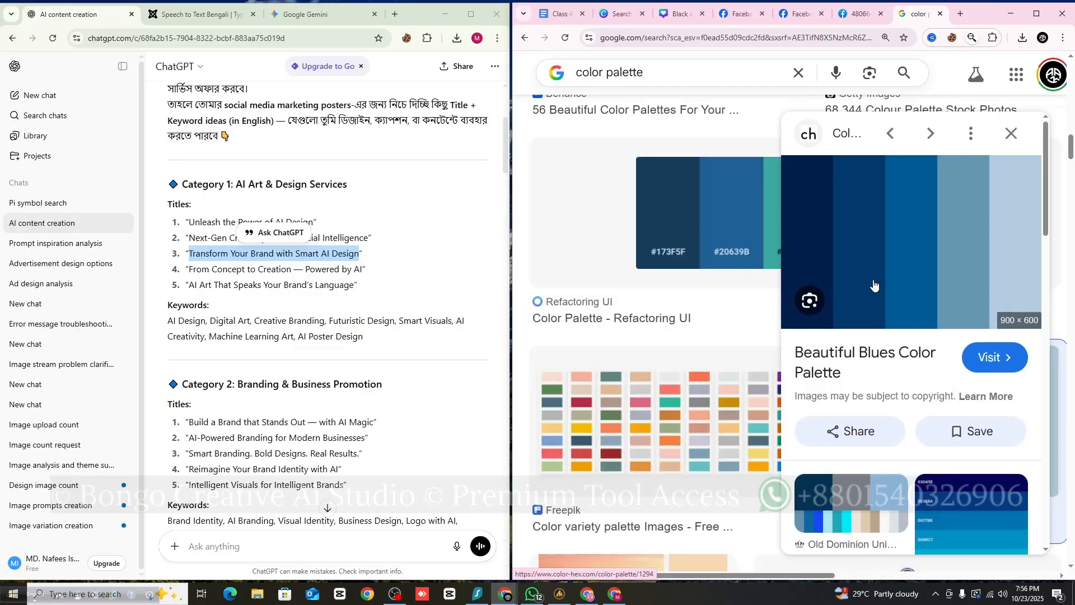
right_click(882, 239)
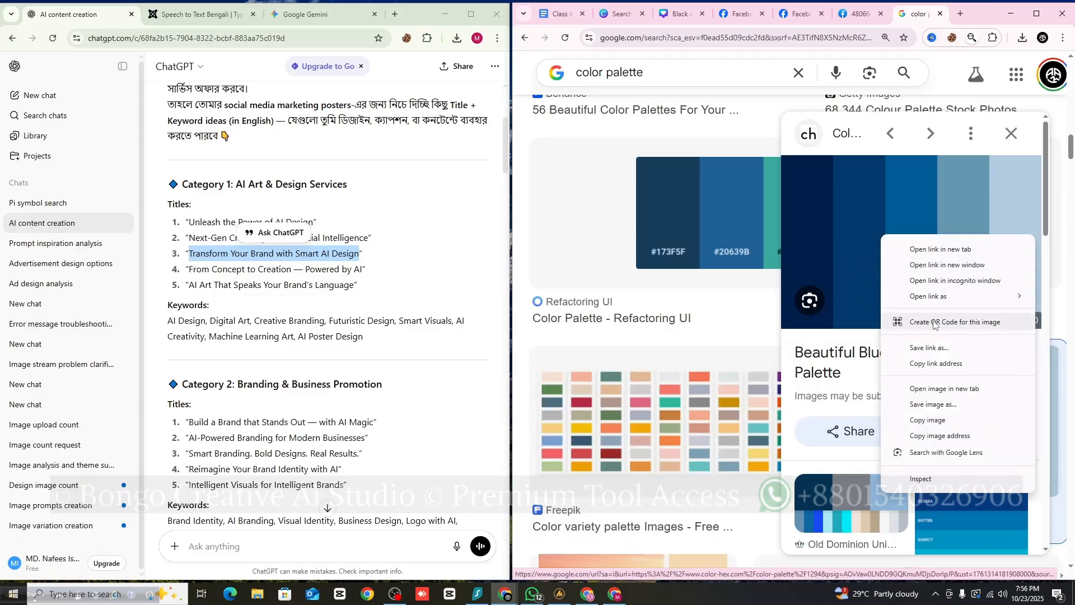
left_click(941, 405)
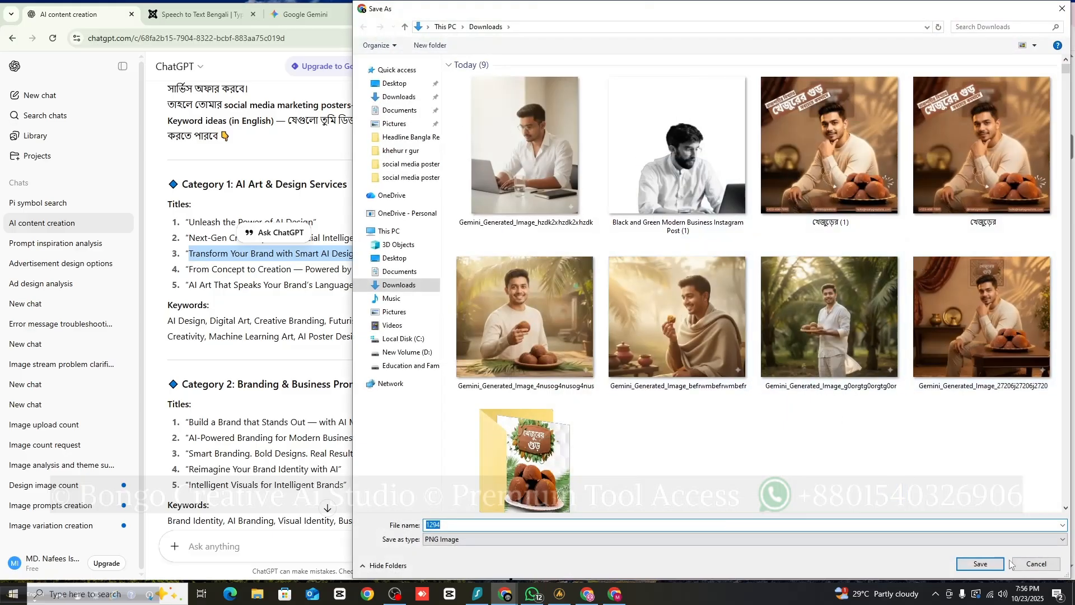
left_click(975, 560)
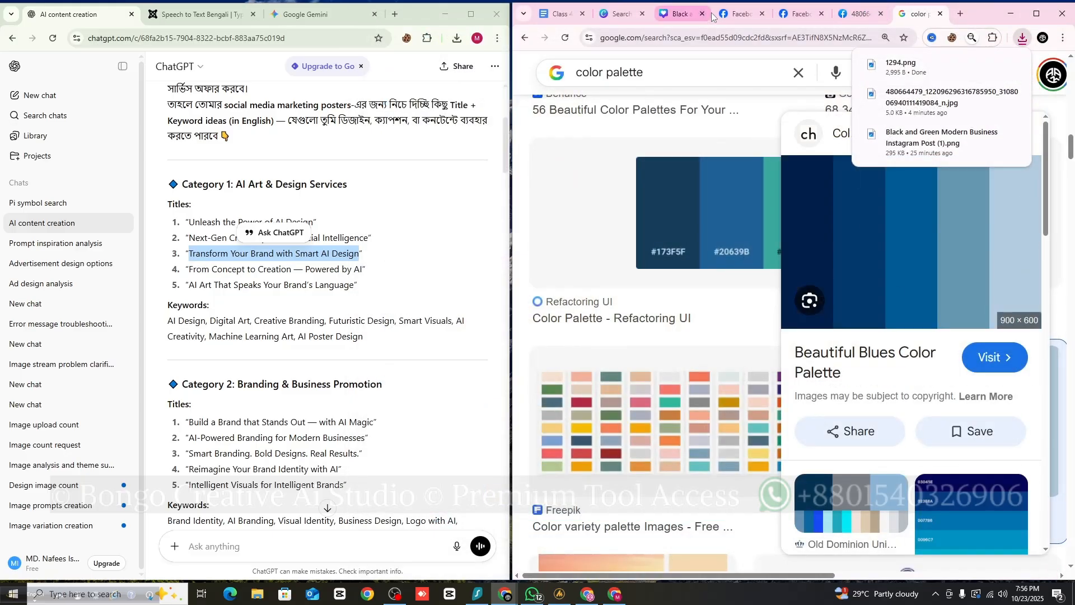
- Switch to the Canva poster, upload the saved 1294.png palette picture and place it on the first page
left_click(666, 17)
scroll(730, 324, "down", 5)
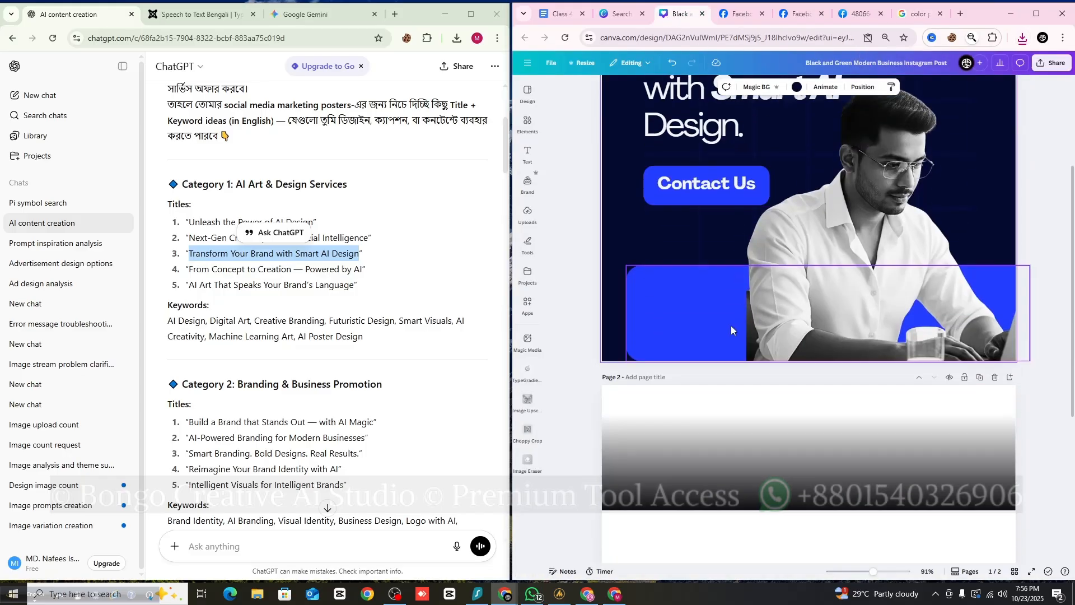
left_click(528, 213)
left_click(608, 121)
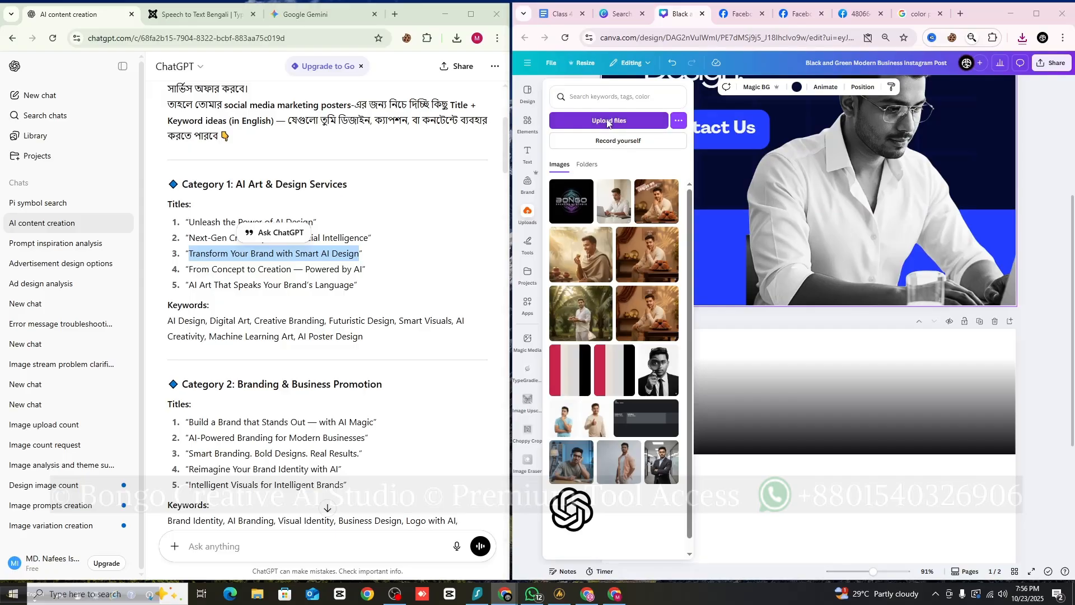
left_click(980, 564)
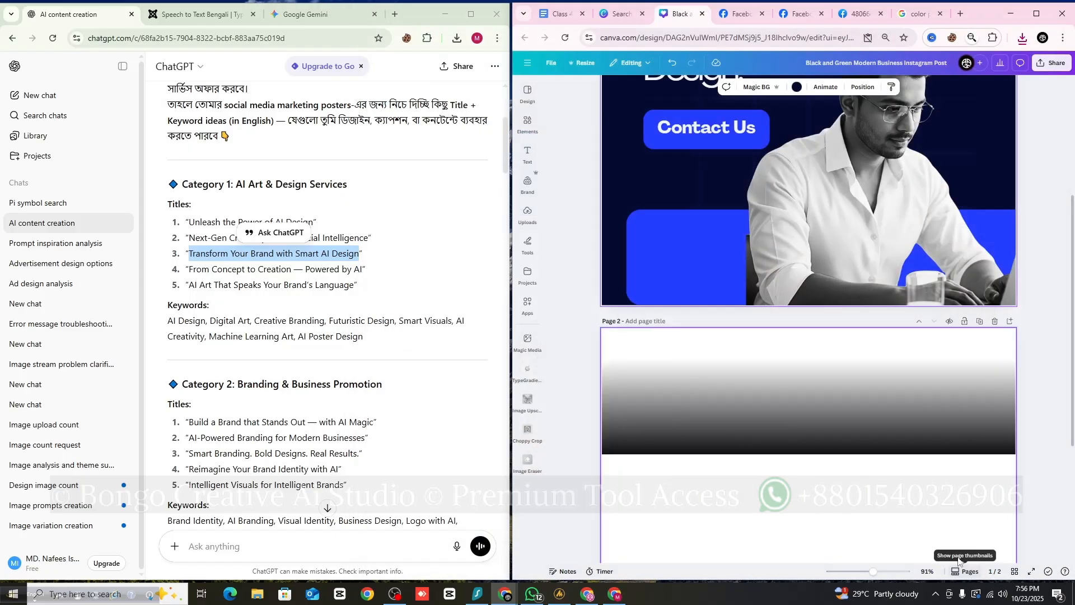
left_click(527, 214)
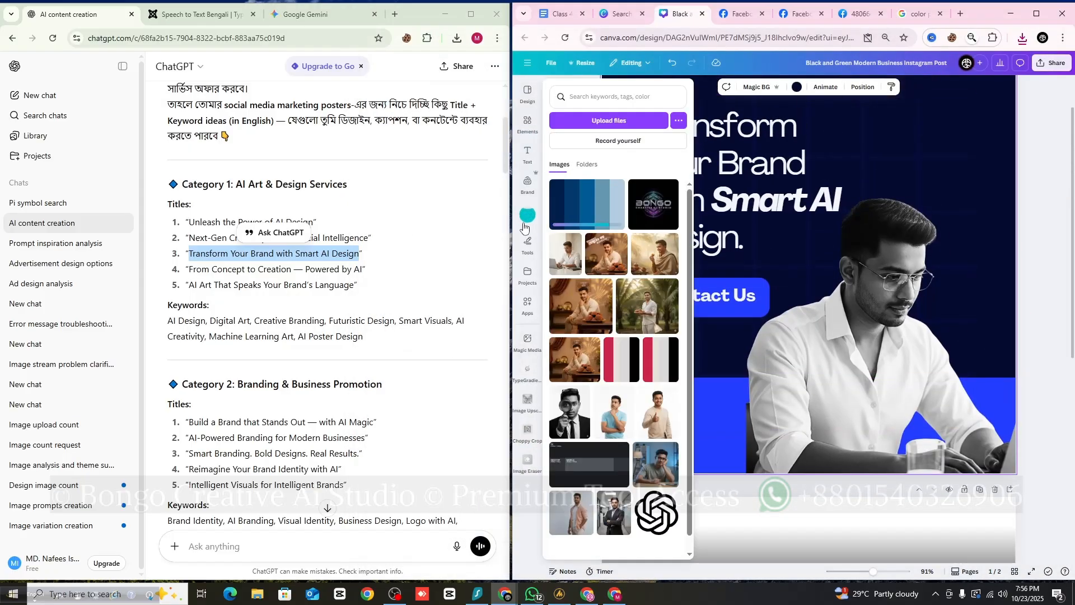
left_click(587, 209)
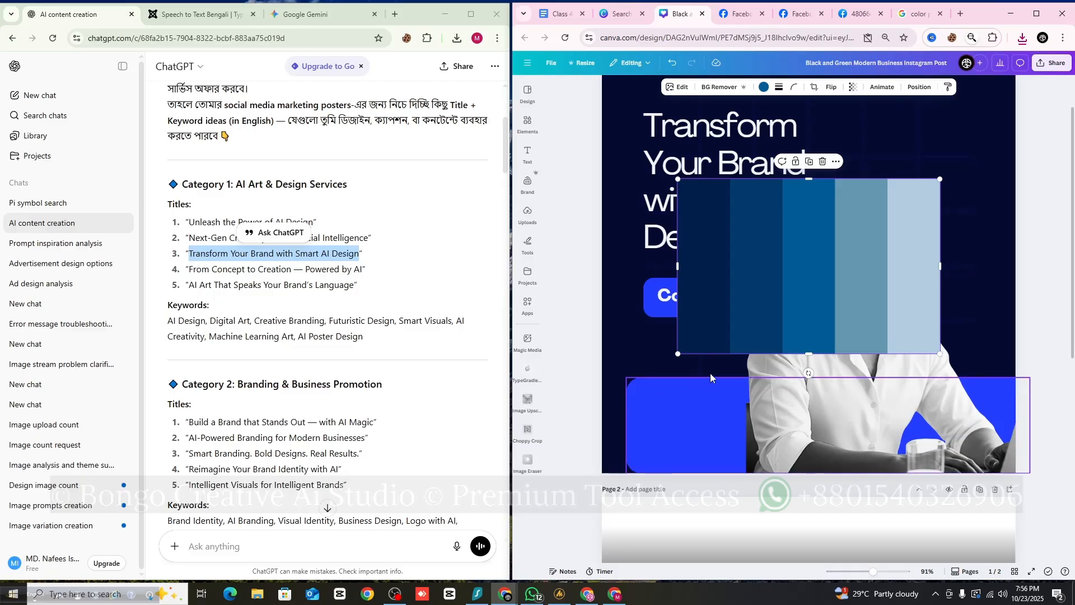
- Apply the blue palette picture's colors to the poster page and move the picture down onto page 2
right_click(784, 255)
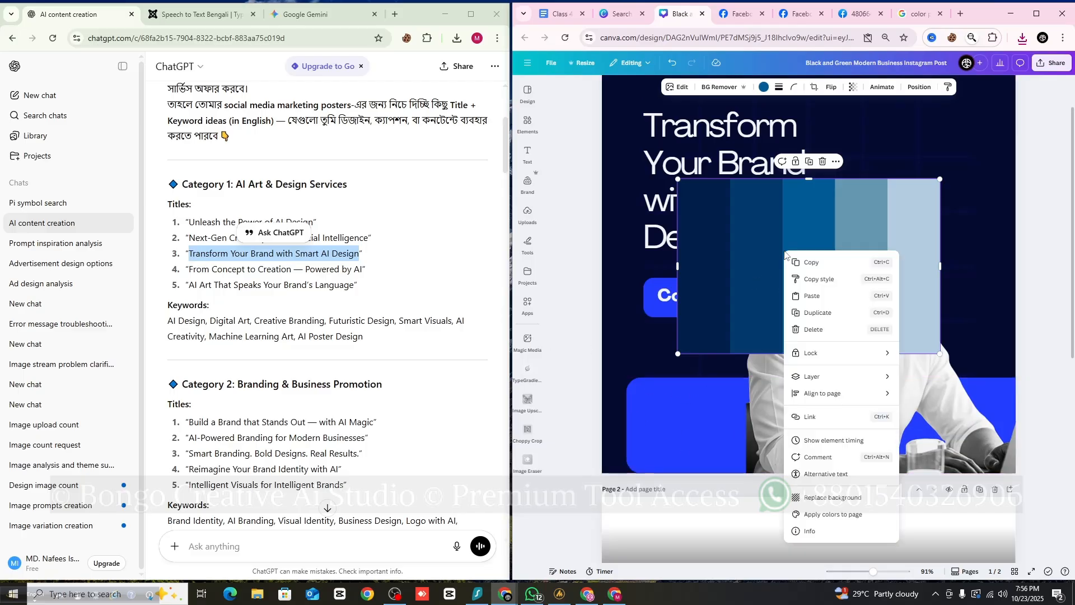
left_click(813, 515)
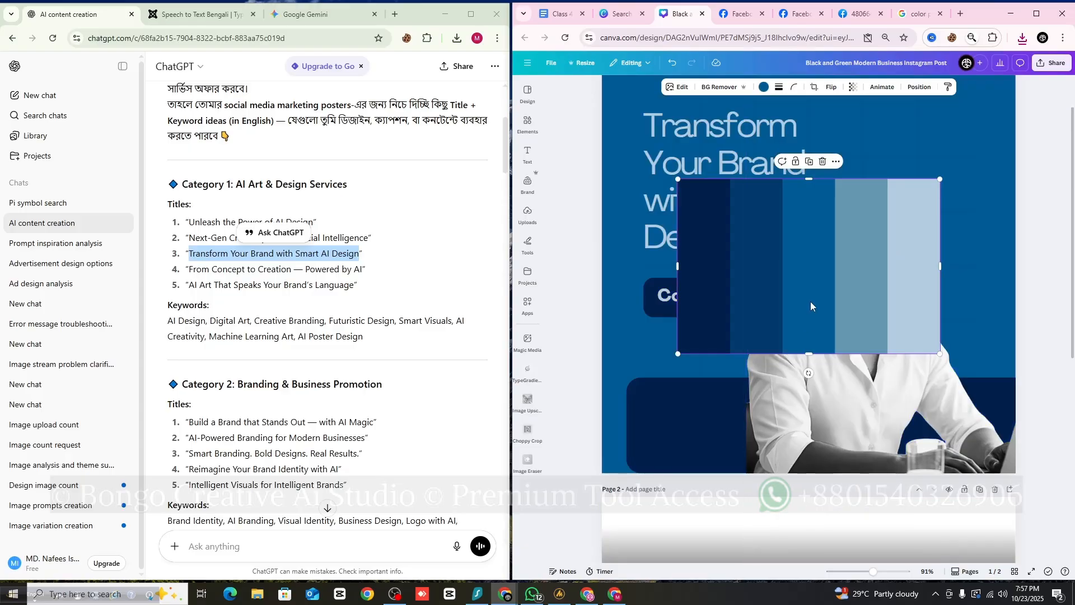
left_click_drag(812, 265, 851, 350)
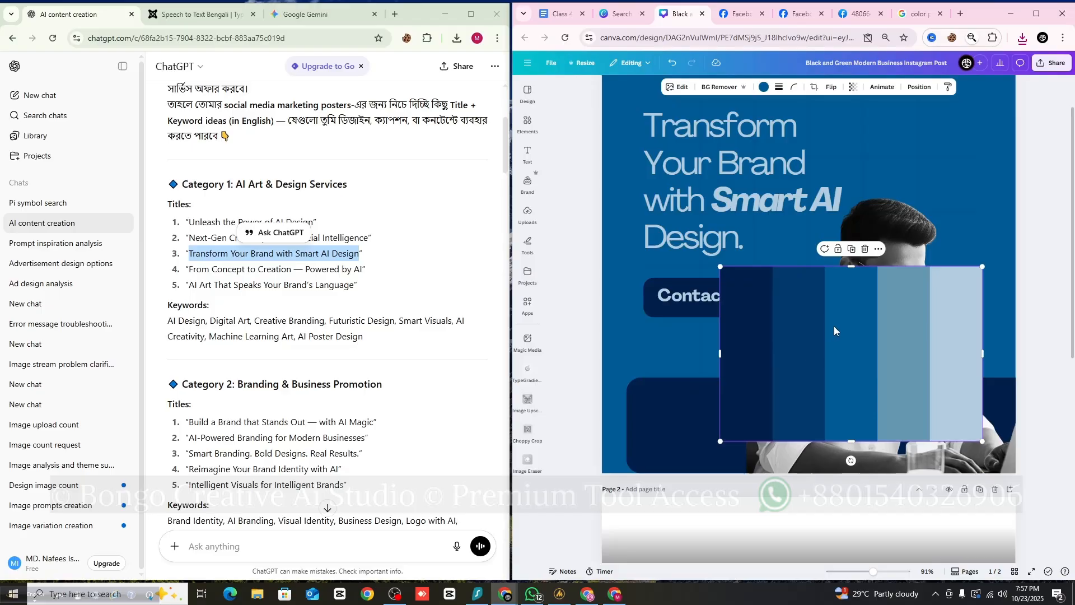
left_click_drag(833, 324, 801, 269)
scroll(801, 270, "up", 1)
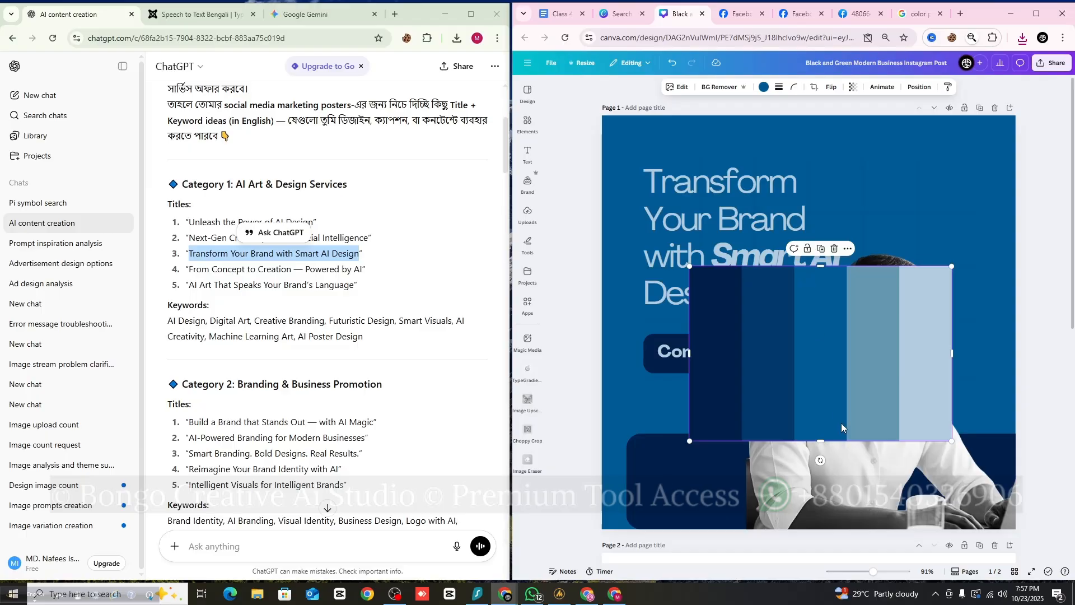
scroll(838, 392, "down", 3)
scroll(811, 307, "up", 2)
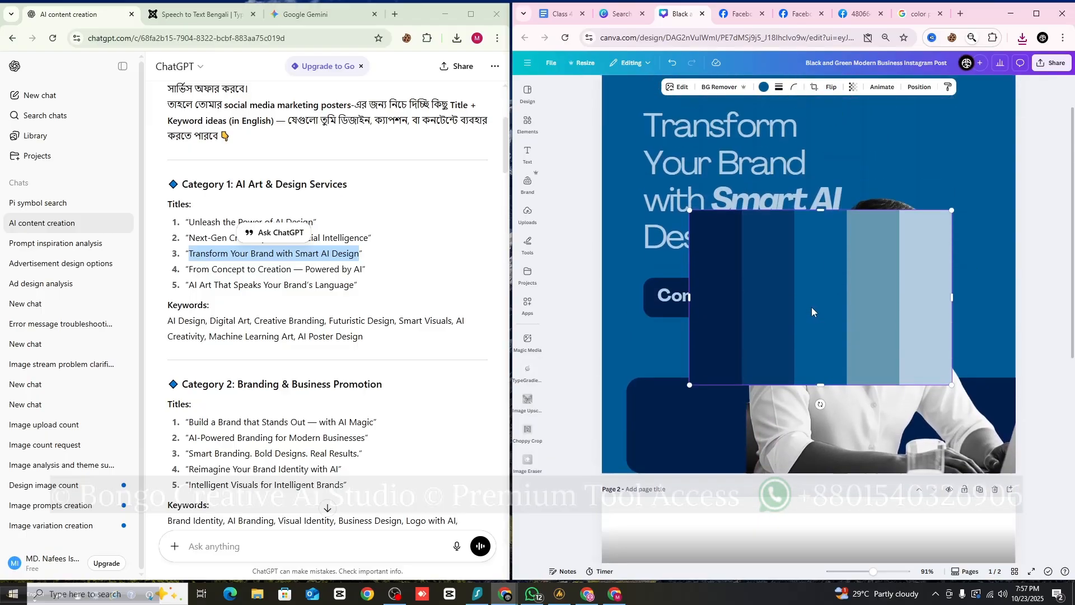
left_click_drag(813, 294, 788, 314)
scroll(798, 310, "down", 4)
left_click_drag(836, 159, 835, 532)
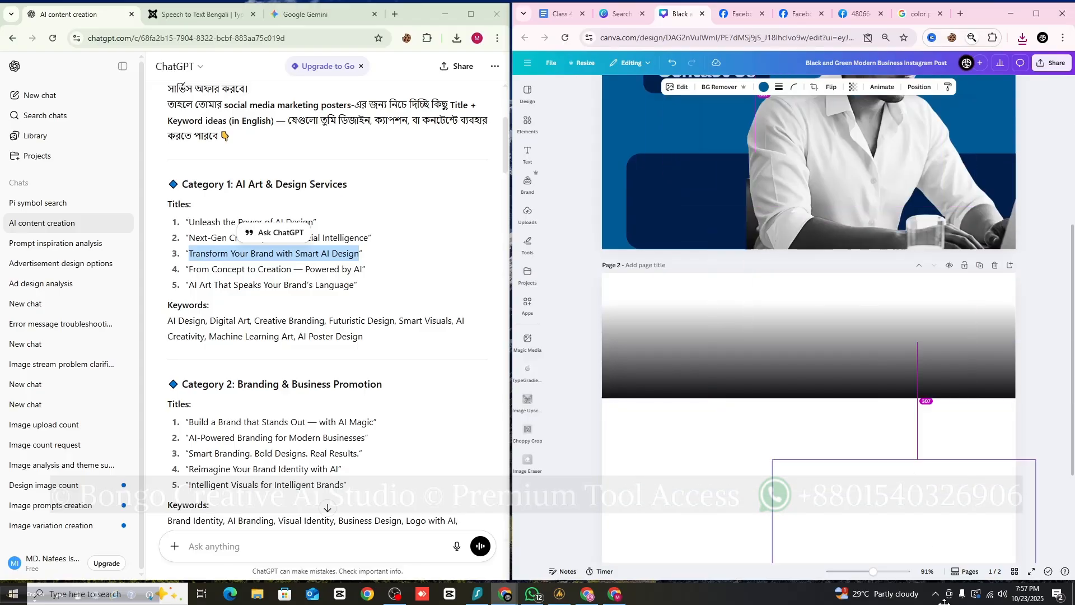
- Move the black gradient from page 2 onto the poster so it covers the portrait's lower edge
left_click(899, 334)
left_click_drag(899, 334, 925, 198)
scroll(794, 266, "up", 5)
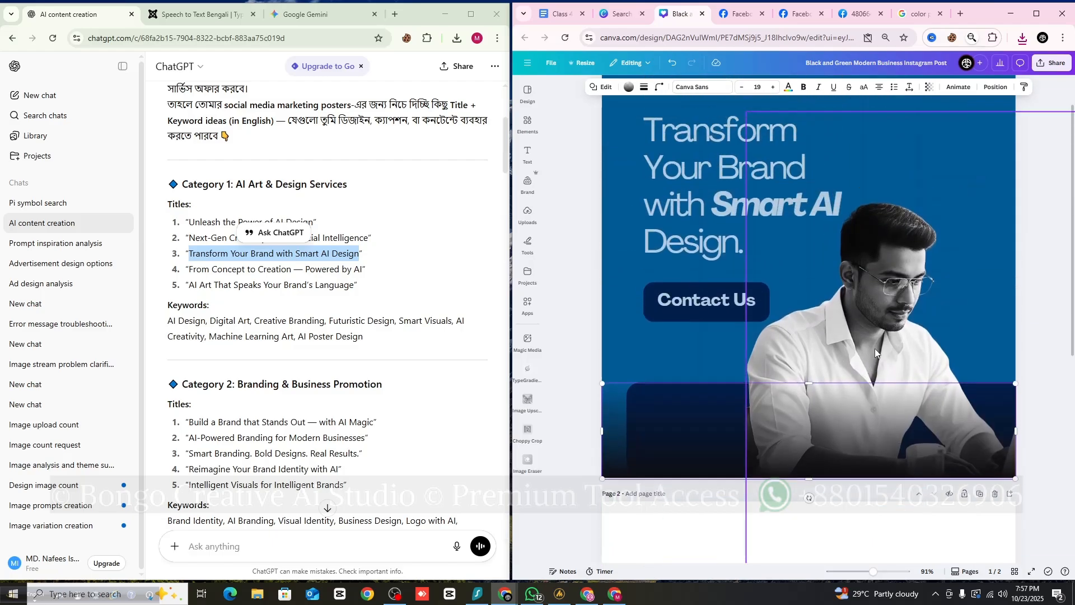
scroll(894, 358, "down", 2)
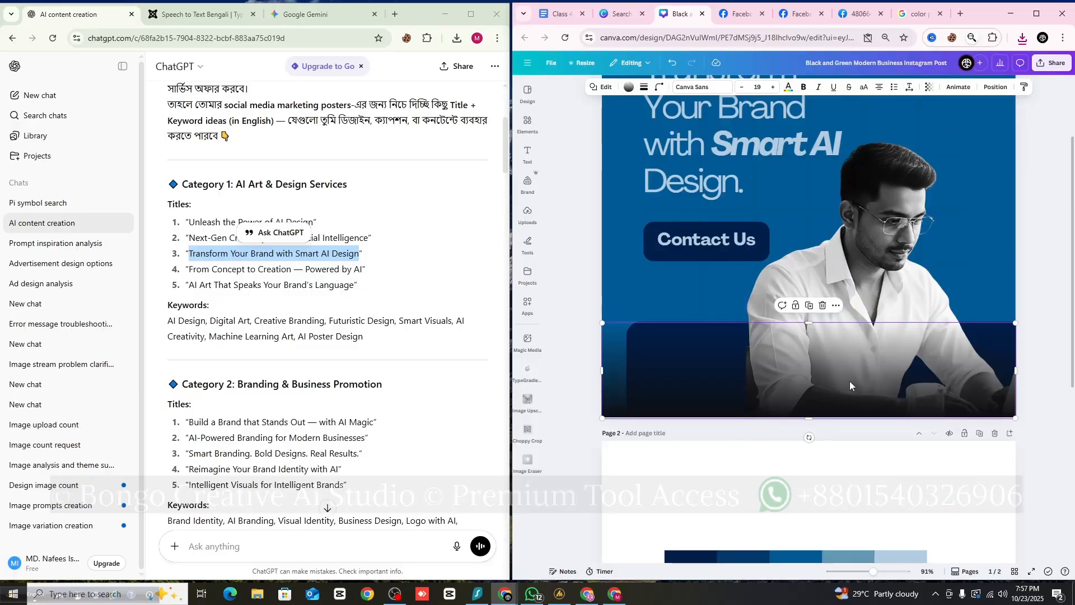
scroll(738, 278, "down", 2)
mouse_move(734, 274)
left_mouse_down()
mouse_move(739, 235)
mouse_move(734, 273)
left_mouse_up()
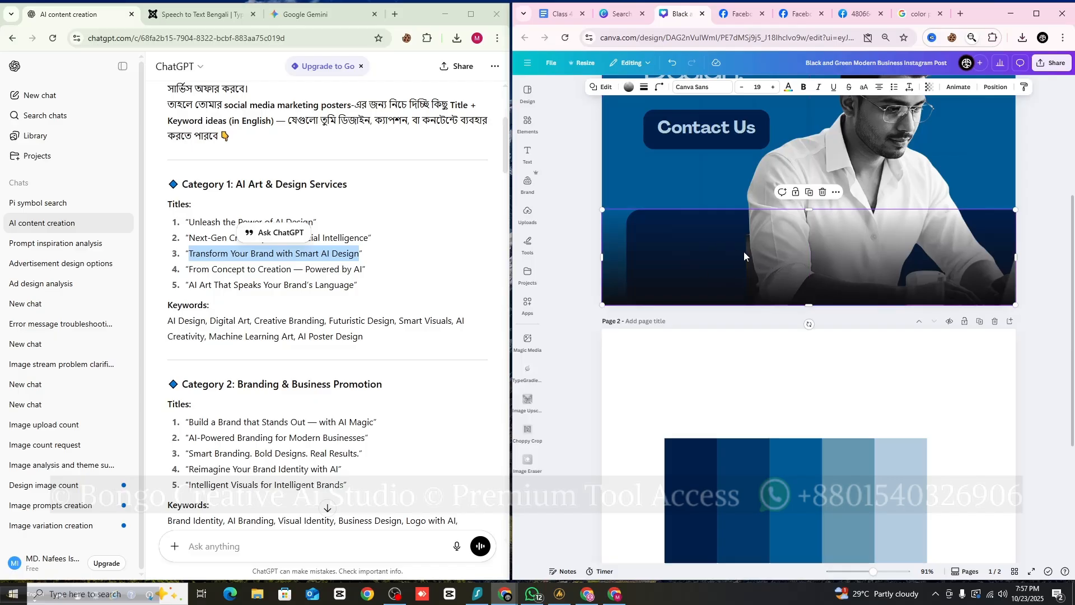
scroll(796, 353, "up", 1)
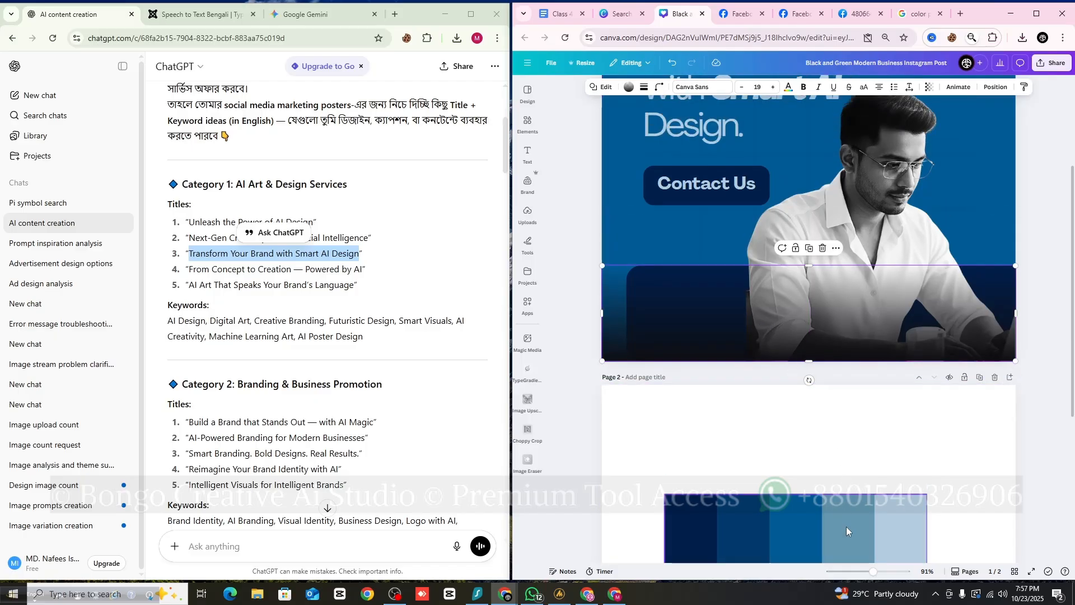
- Bring the palette picture back onto the poster, reapply its colors to the page and return the picture to page 2
left_click(878, 186)
left_click_drag(878, 186, 872, 157)
right_click(880, 205)
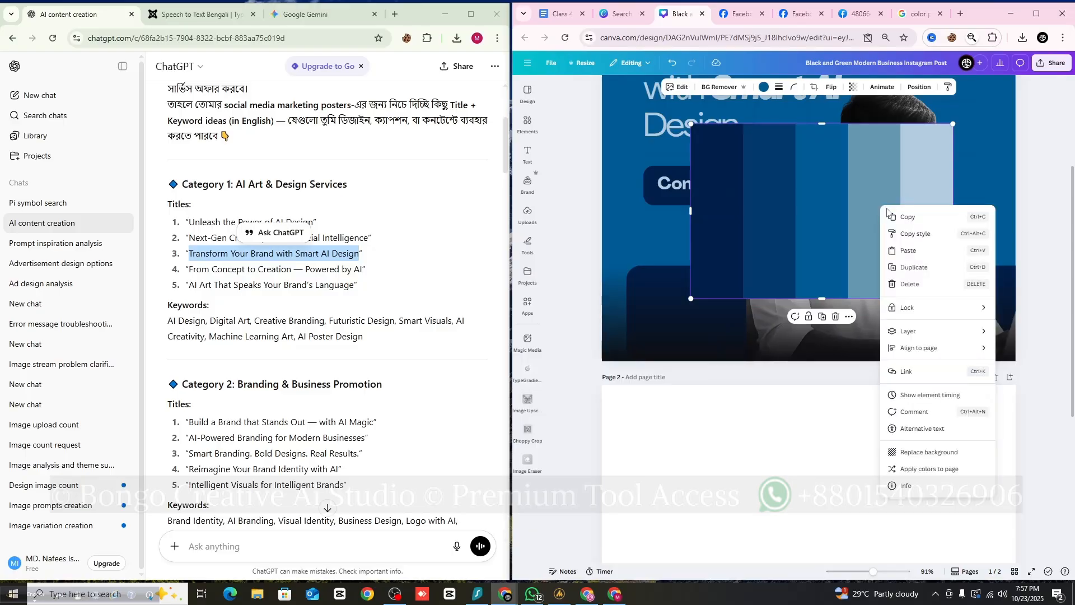
left_click(945, 470)
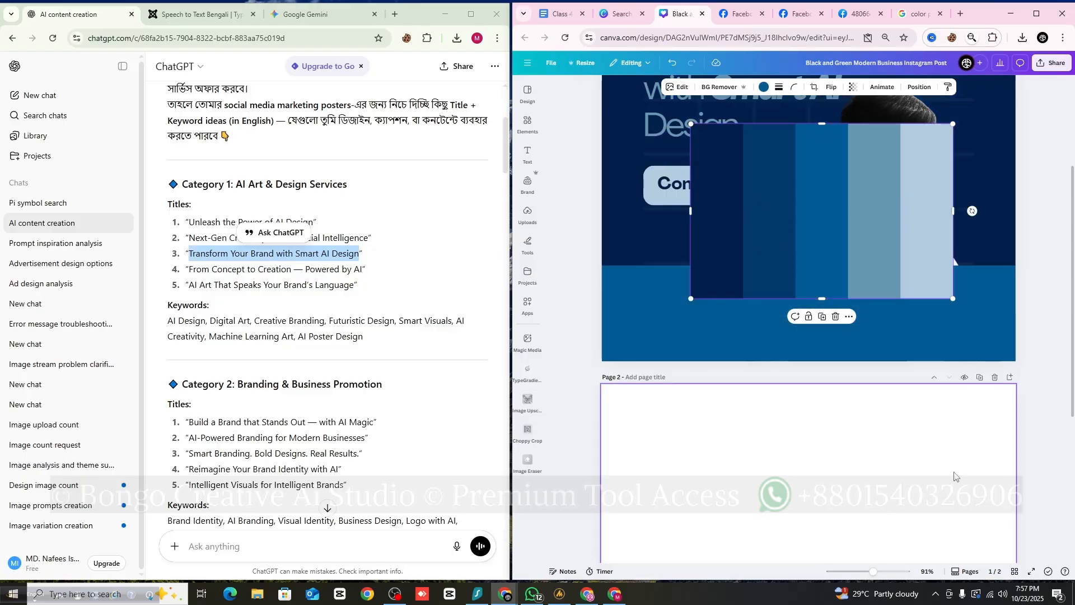
left_click_drag(858, 287, 834, 504)
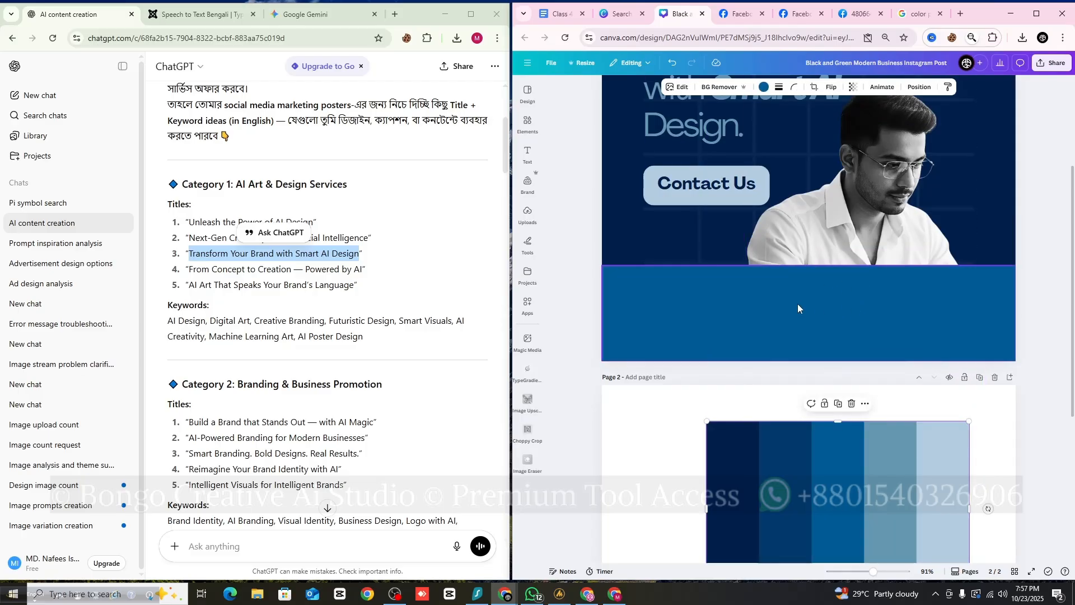
left_click_drag(832, 315, 808, 305)
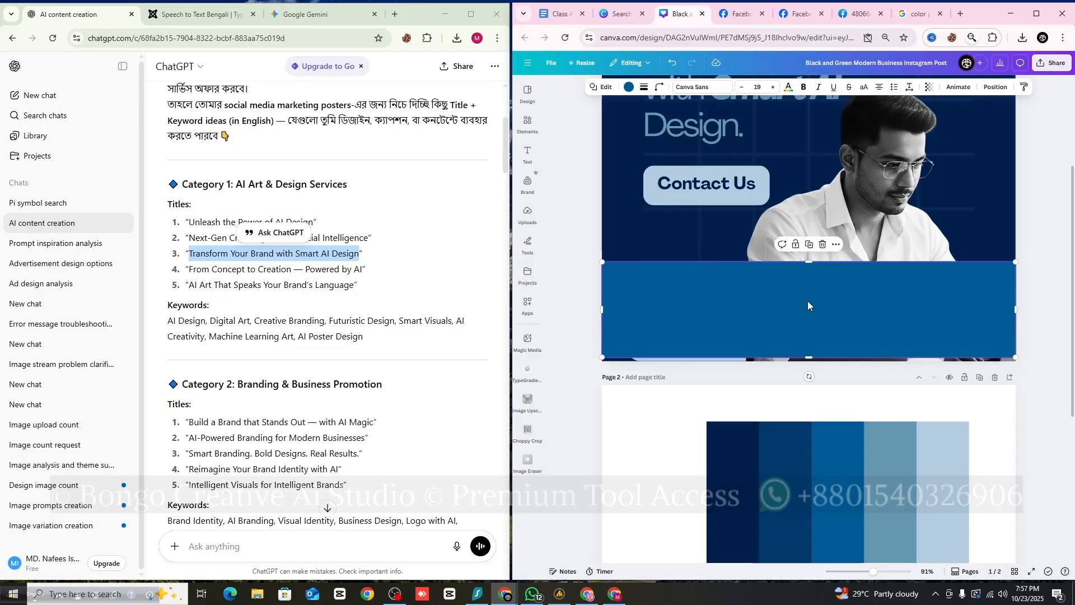
- Undo the second application of the palette colors and delete the palette picture from the poster
left_click(673, 65)
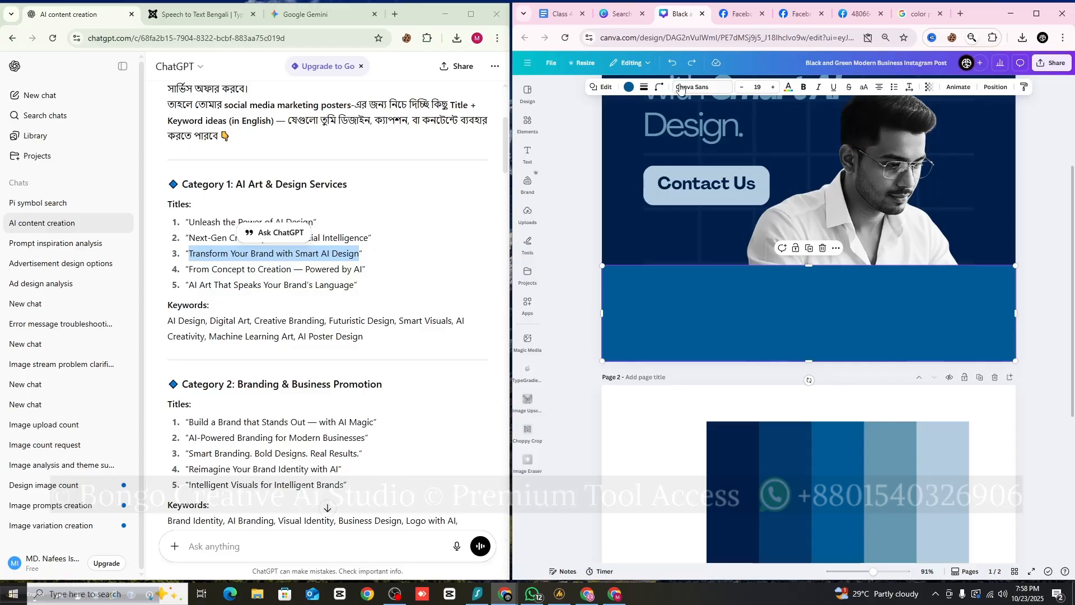
left_click(673, 64)
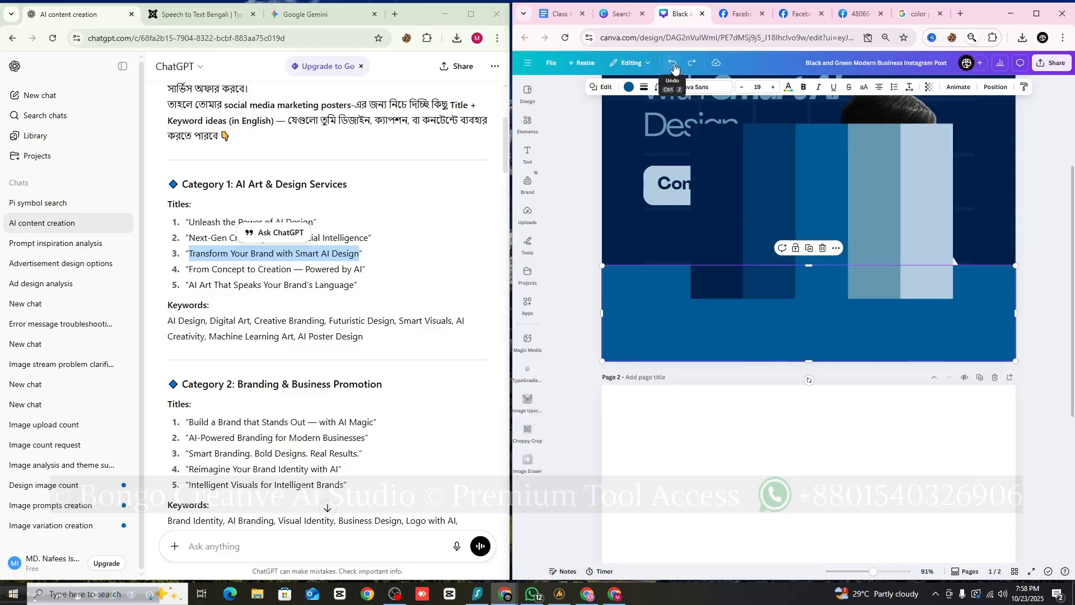
left_click(673, 65)
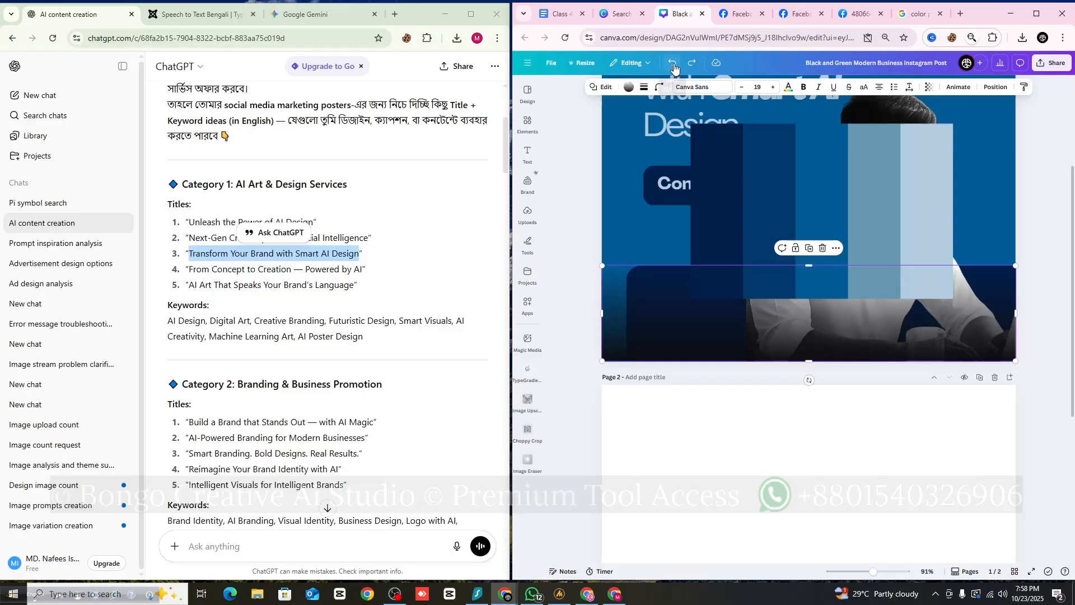
right_click(863, 211)
left_click(945, 309)
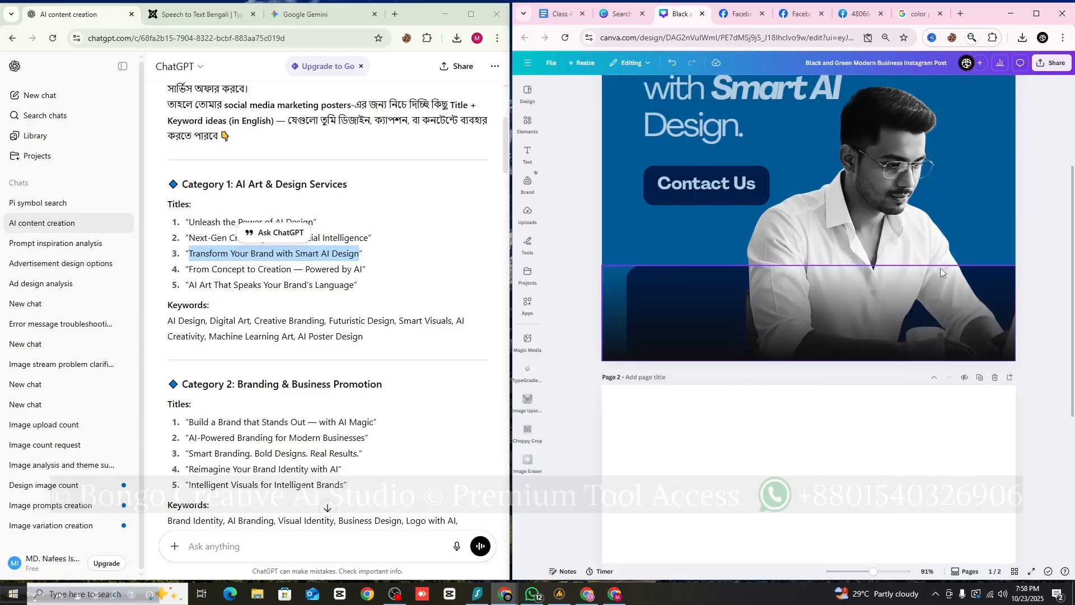
scroll(848, 283, "up", 3)
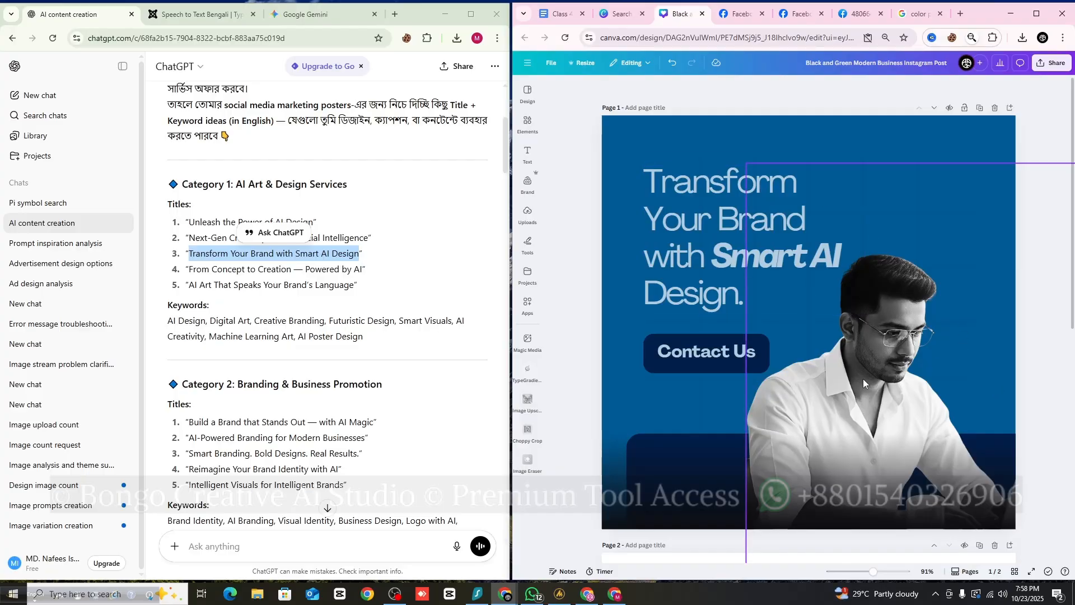
- Undo the palette and gradient changes back to the black and lime-green poster, and try moving the portrait before undoing the move
key("ctrl+v")
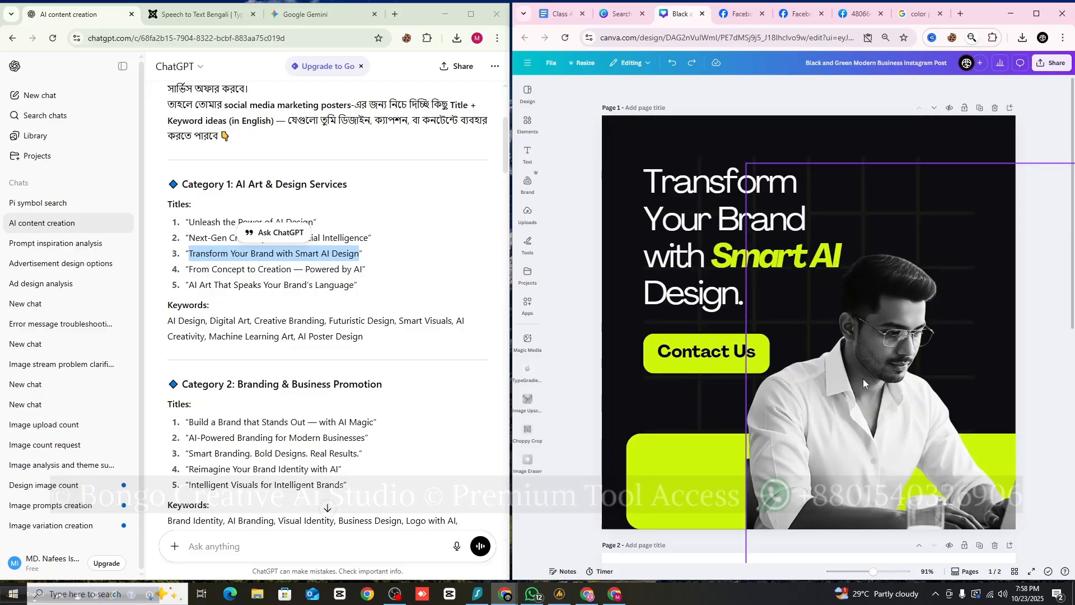
left_click_drag(866, 379, 1002, 217)
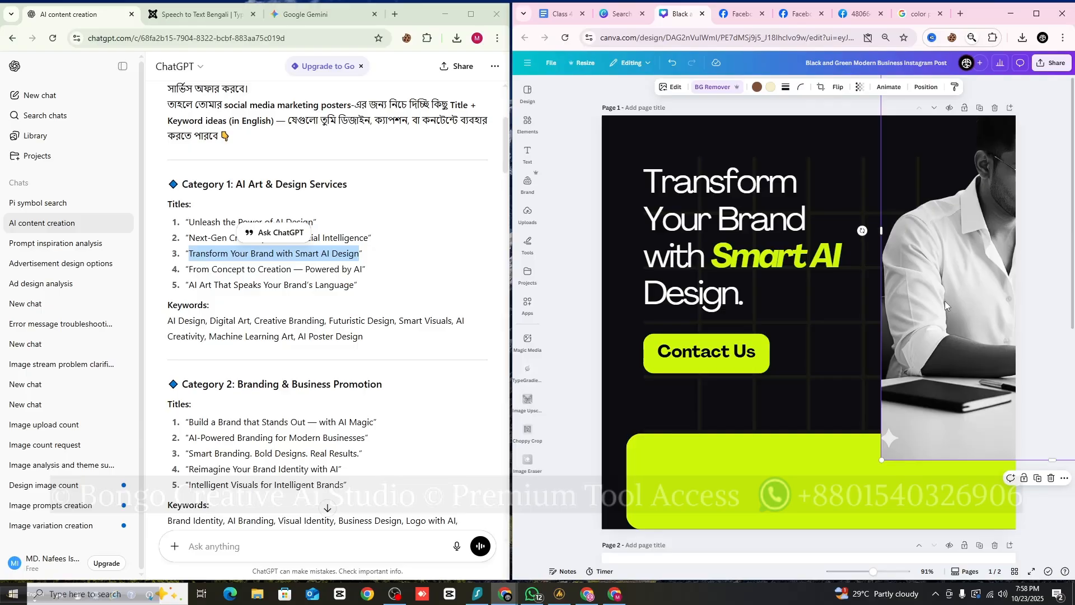
key("ctrl+z")
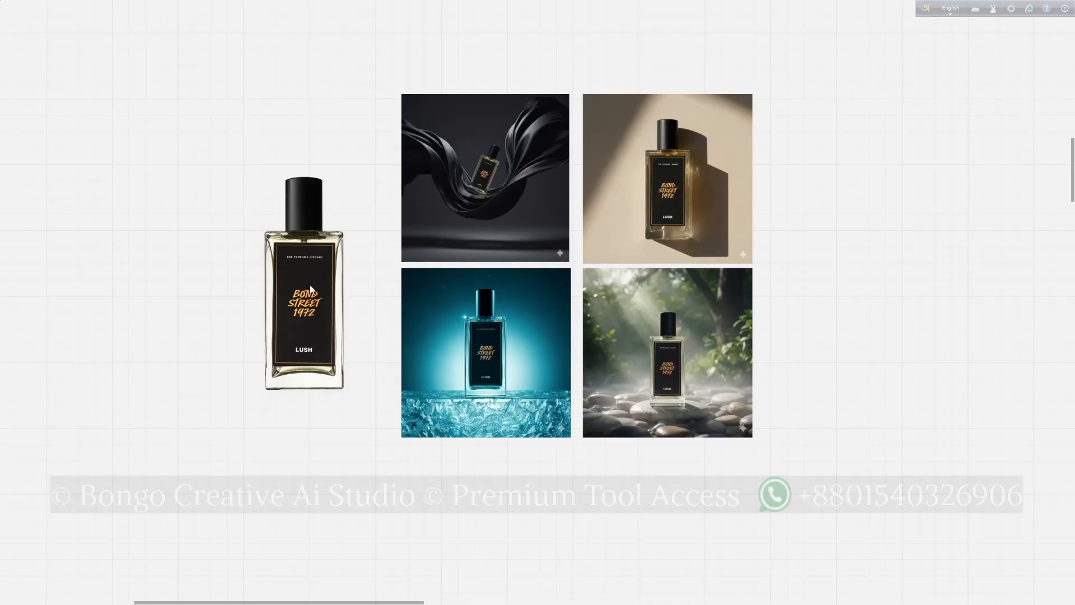
scroll(310, 285, "up", 1)
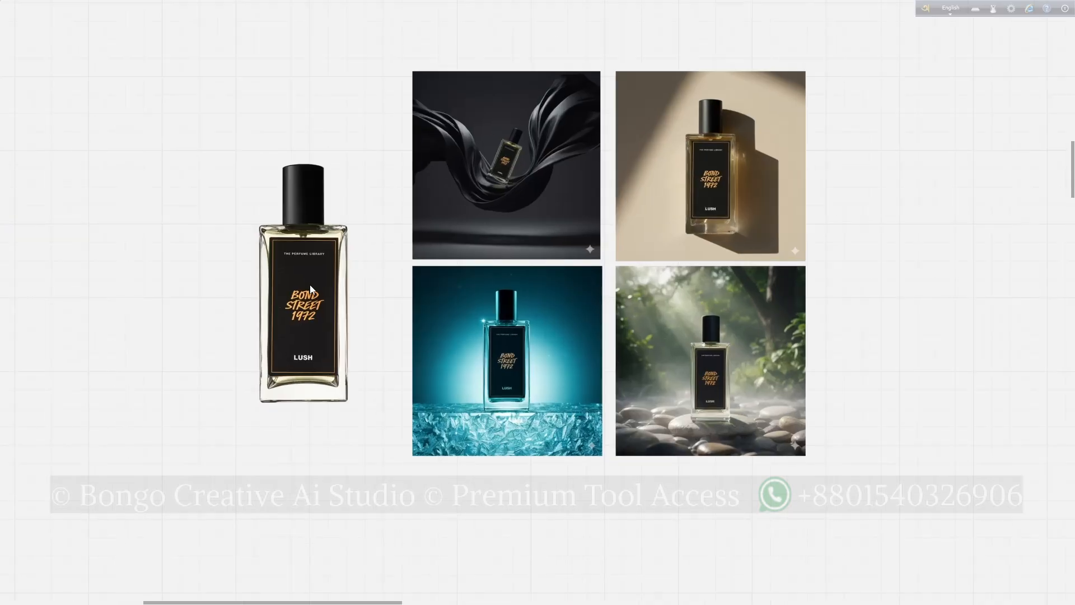
left_click(290, 264)
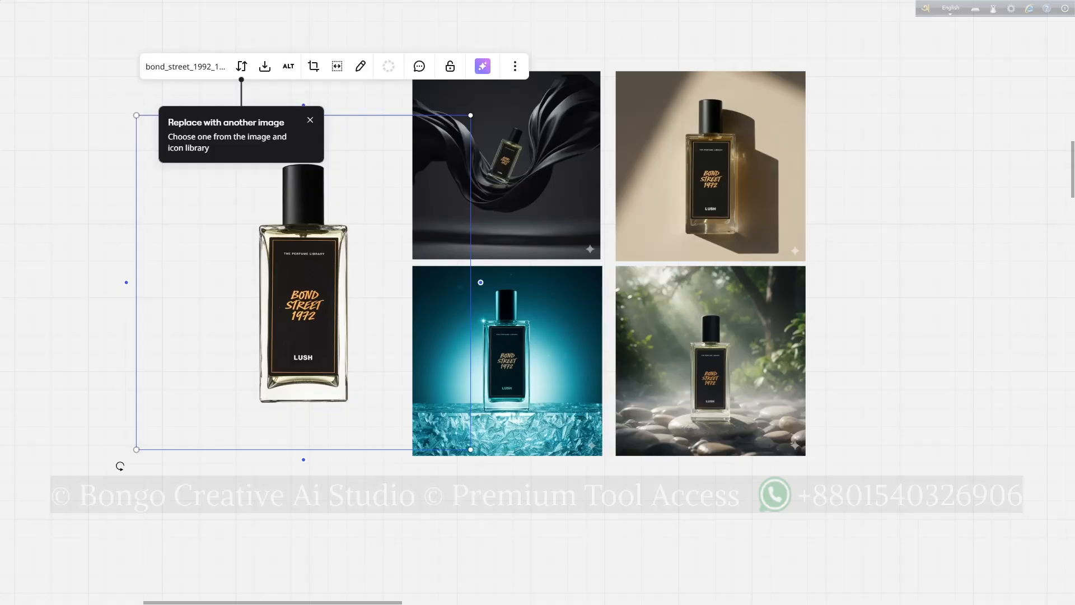
scroll(530, 311, "down", 4)
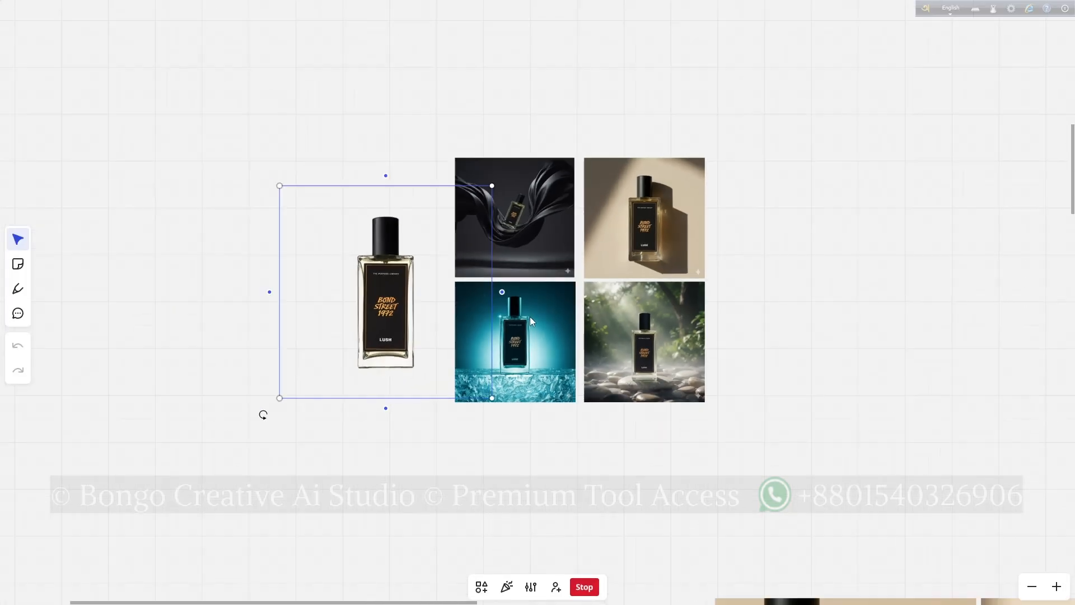
- Examine the two sets of AI-generated perfume scenes on the whiteboard beside their original Bond Street bottle image
scroll(530, 317, "up", 3)
key("space")
left_click_drag(653, 491, 504, 314)
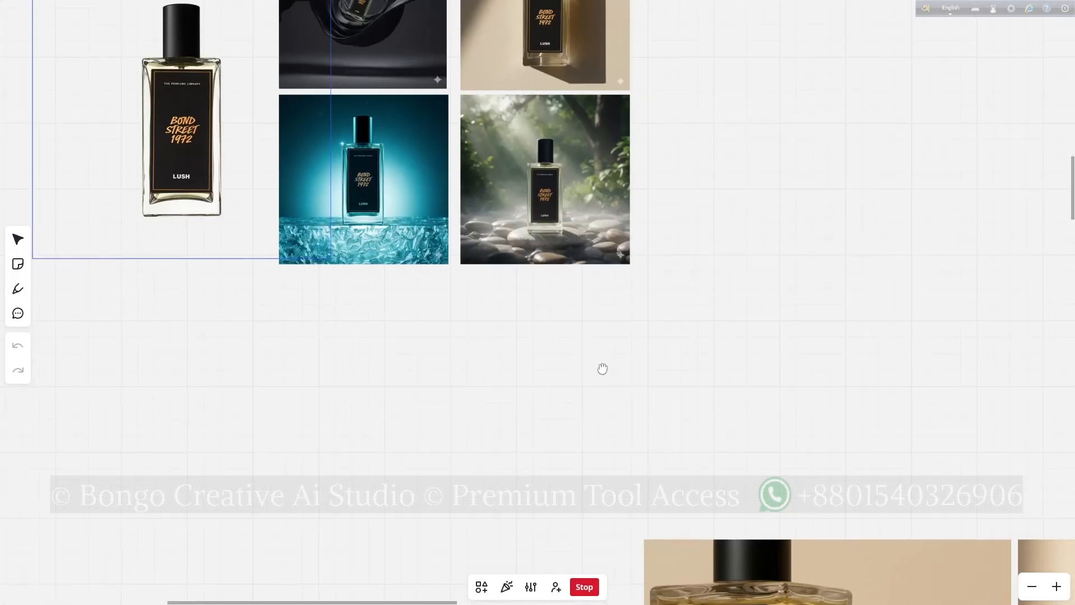
left_click_drag(686, 465, 441, 102)
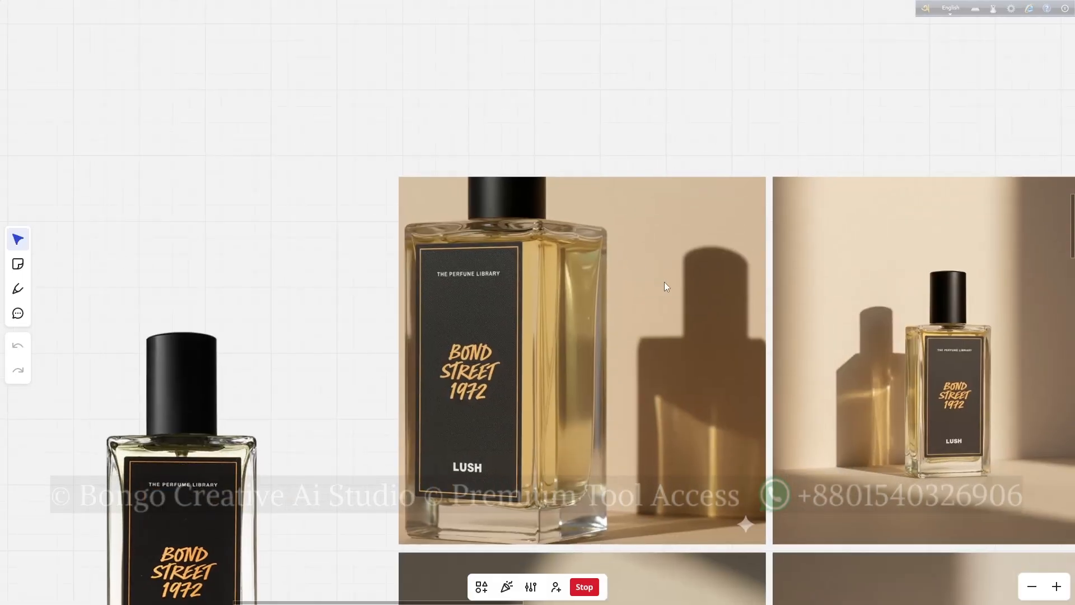
scroll(664, 281, "down", 4)
left_click_drag(698, 335, 597, 252)
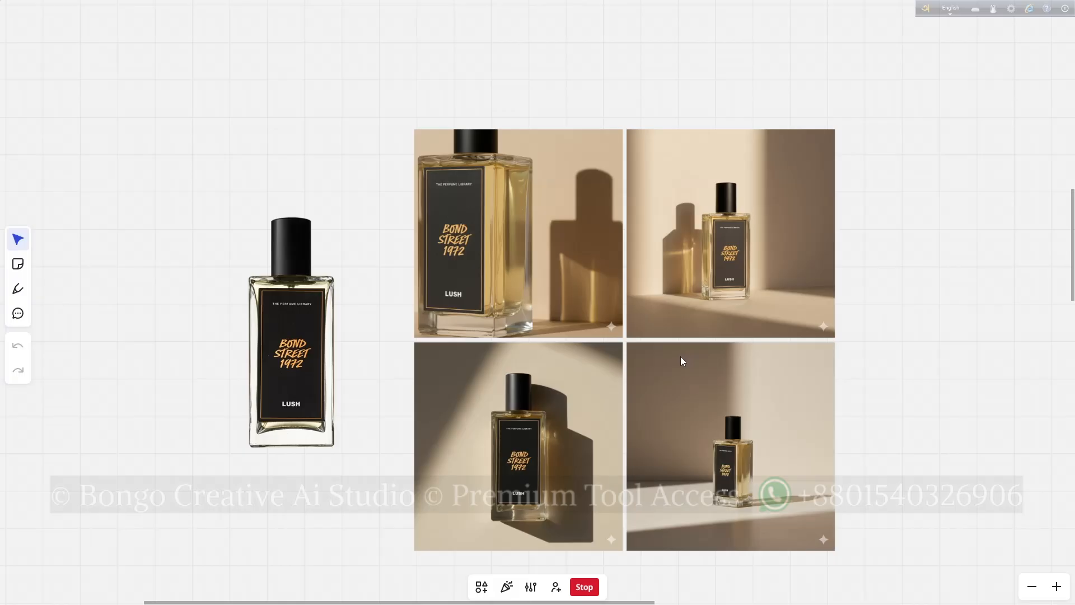
left_click(286, 337)
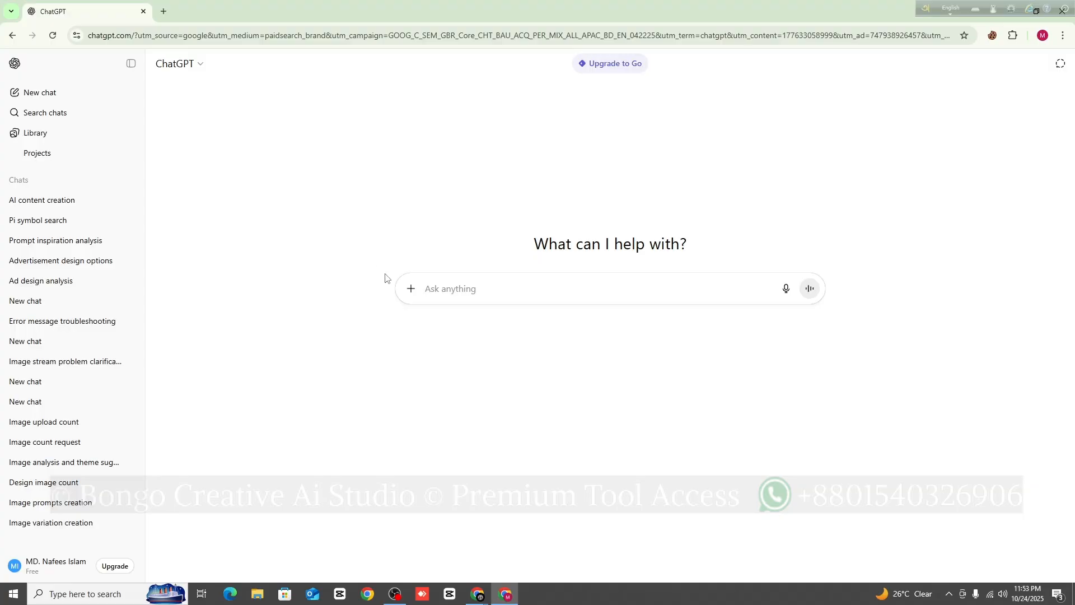
- Switch to ChatGPT and attach the bond_street_1992_100ml_perfume_ecom_2024_ab5c4841_thumbnail_4096 picture from Downloads to a new chat
left_click(409, 292)
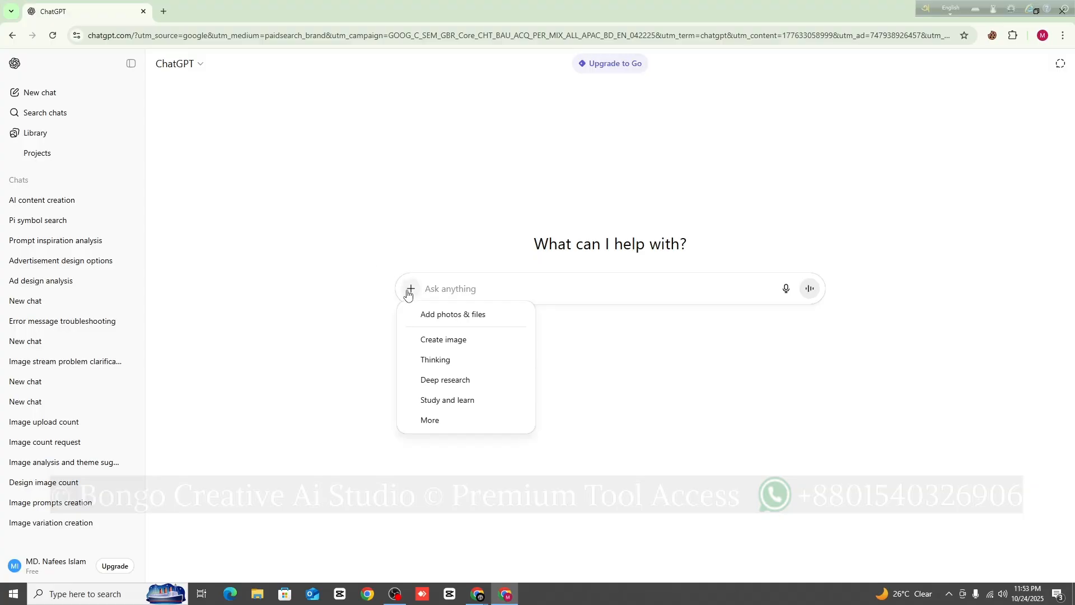
left_click(441, 315)
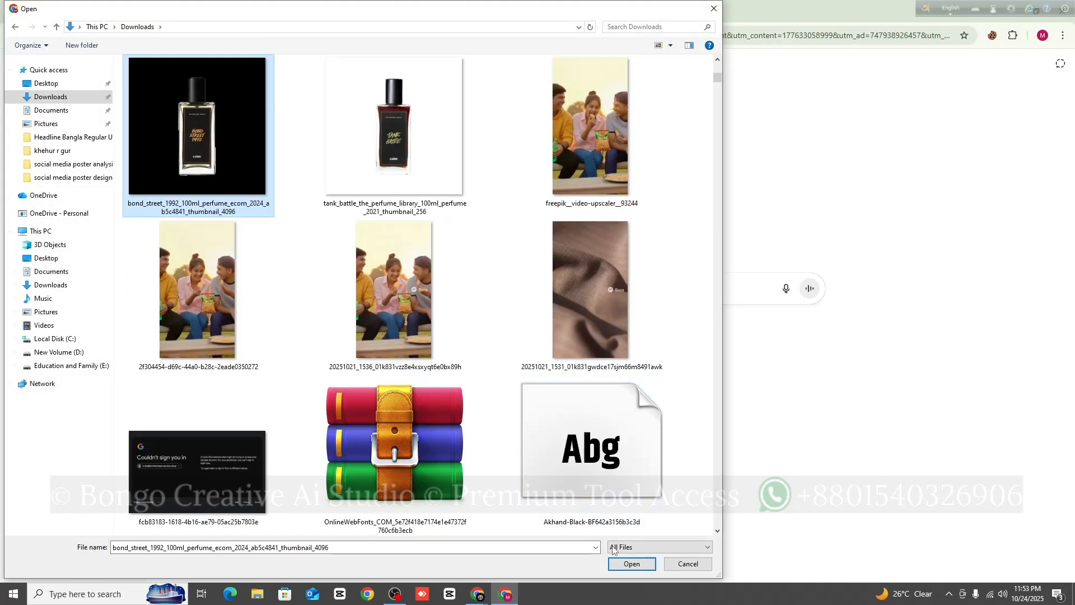
left_click(631, 563)
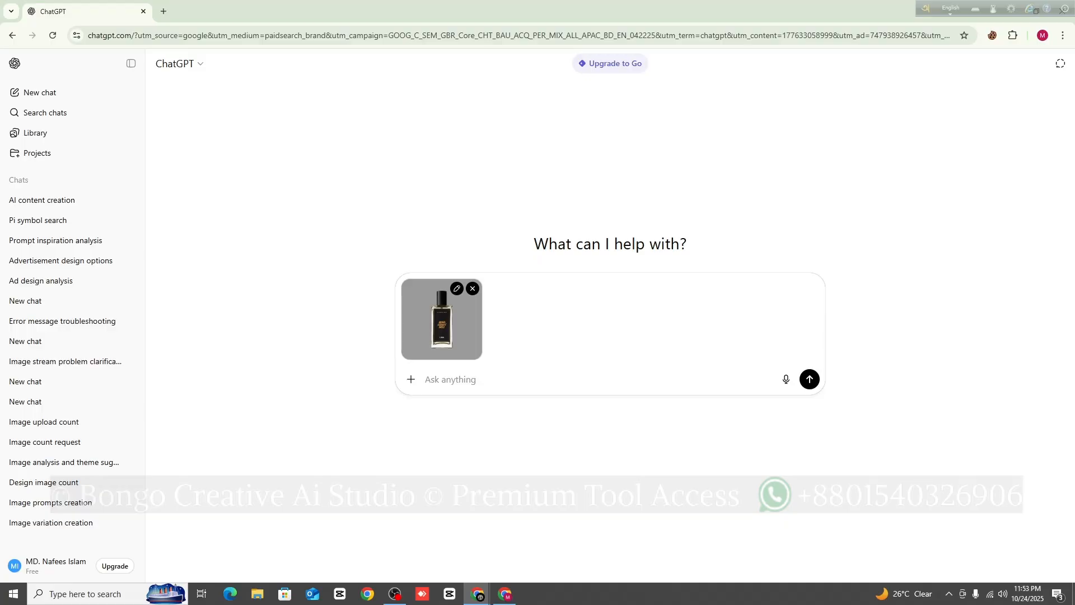
- Paste the prepared product-analysis prompt requesting image analysis, 10–15 keywords and 3 visual themes, and send it with the bottle image
right_click(473, 382)
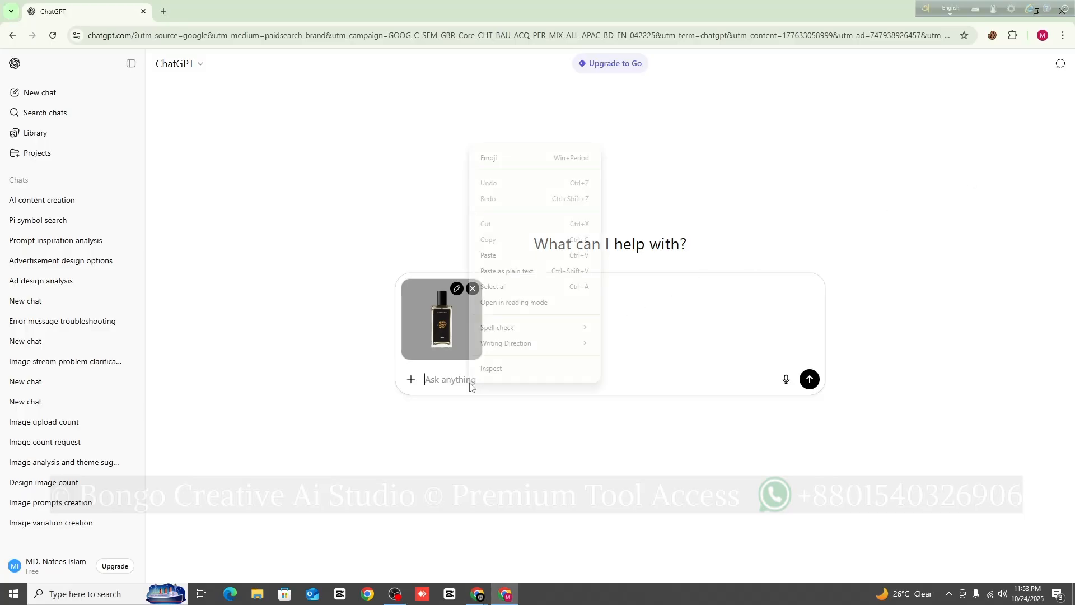
left_click(524, 262)
scroll(512, 451, "down", 10)
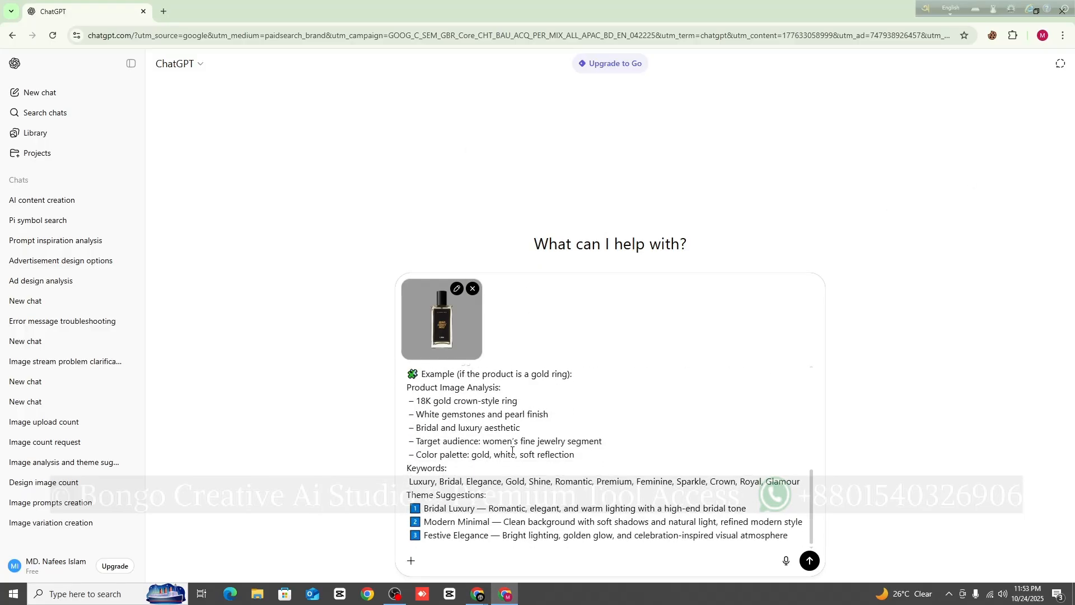
scroll(512, 451, "up", 10)
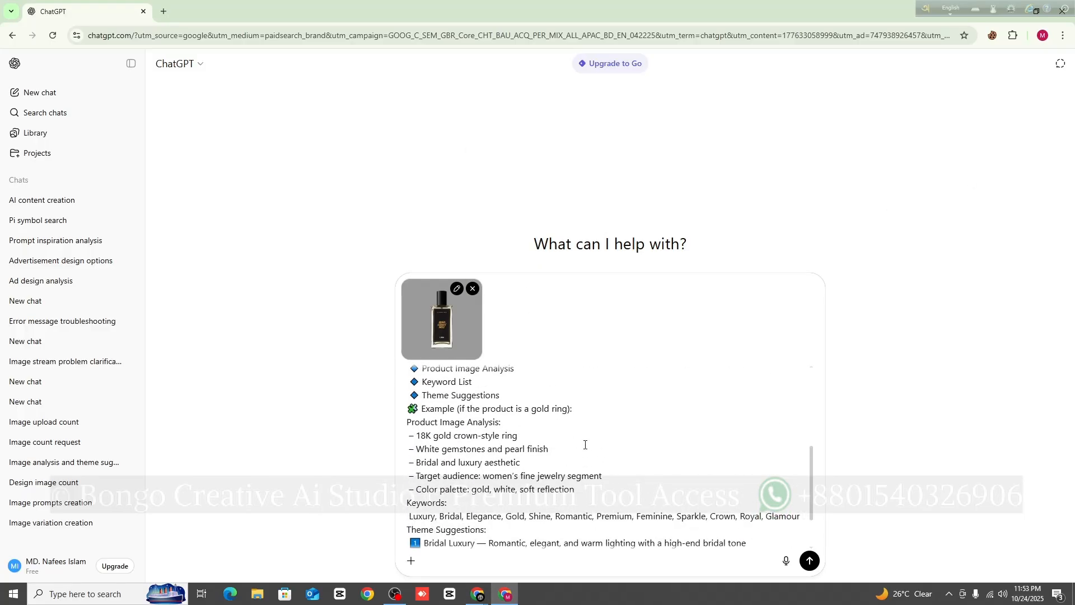
left_click(809, 560)
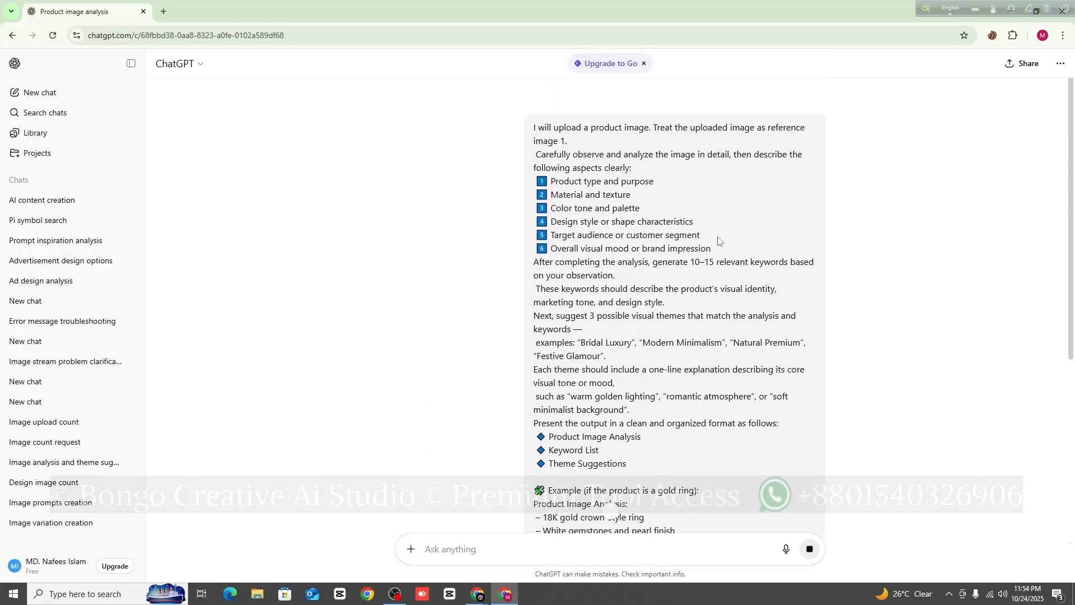
- Review the sent prompt's six analysis aspects, its keyword and theme instructions, and its gold ring example
key("ctrl+minus")
key("ctrl+minus")
key("ctrl+minus")
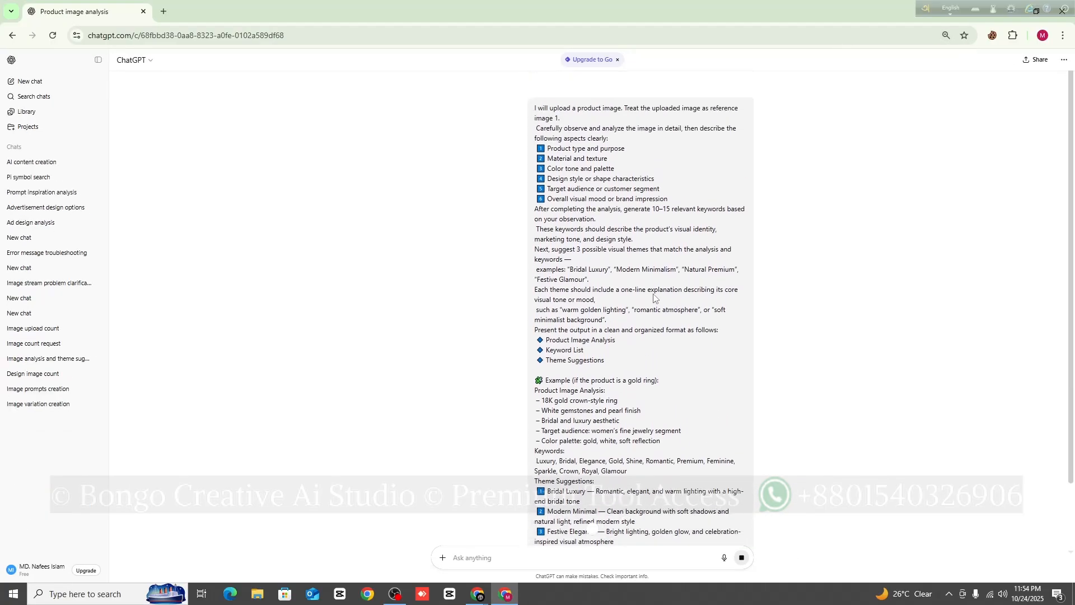
scroll(655, 299, "down", 2)
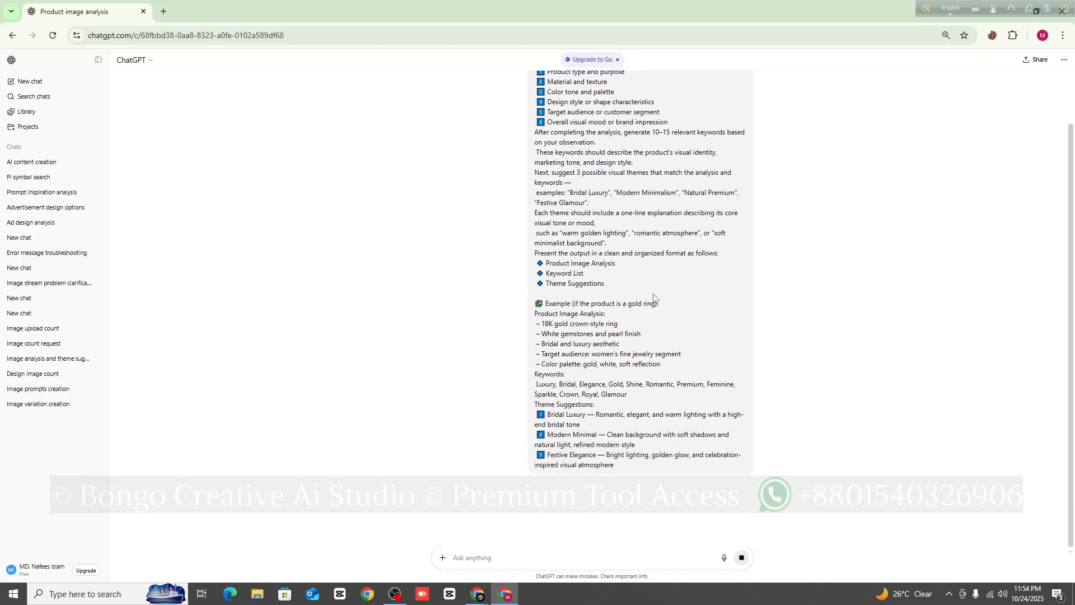
scroll(613, 338, "up", 2)
scroll(611, 336, "down", 3)
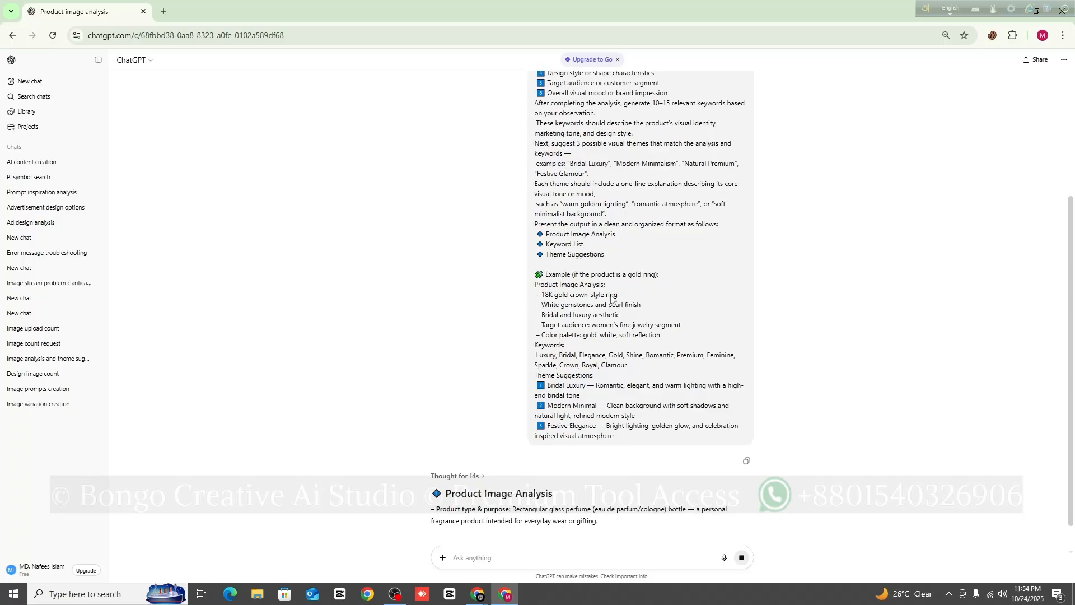
scroll(613, 290, "up", 2)
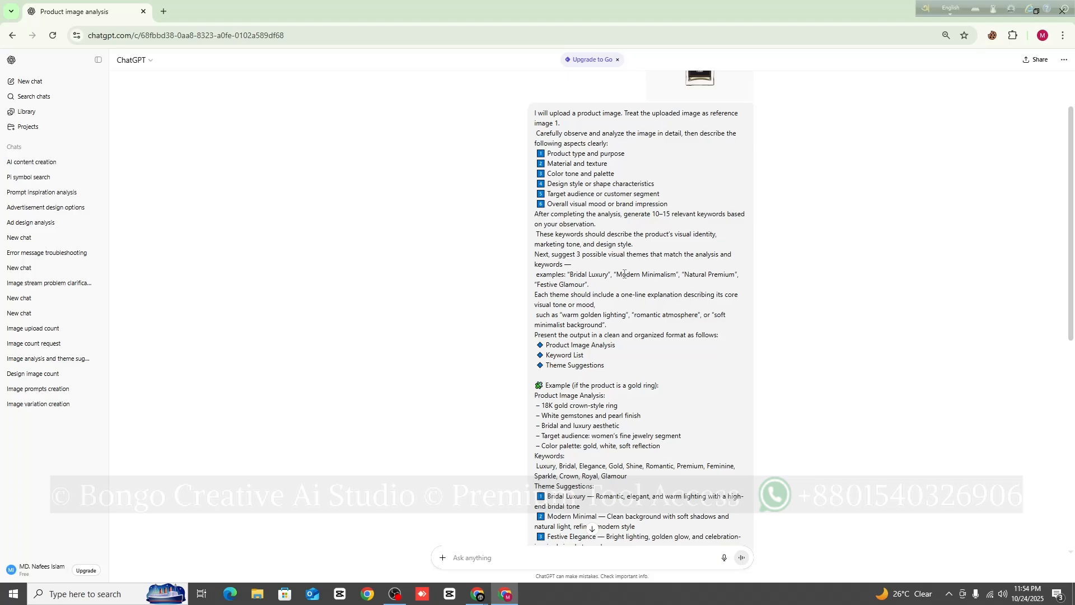
scroll(623, 288, "down", 1)
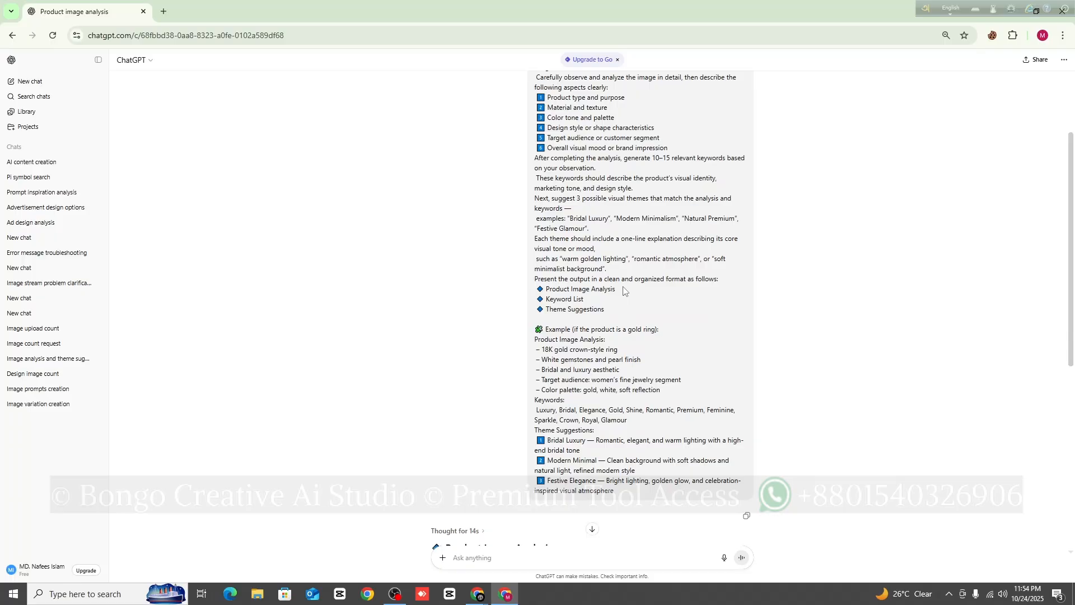
scroll(623, 291, "down", 1)
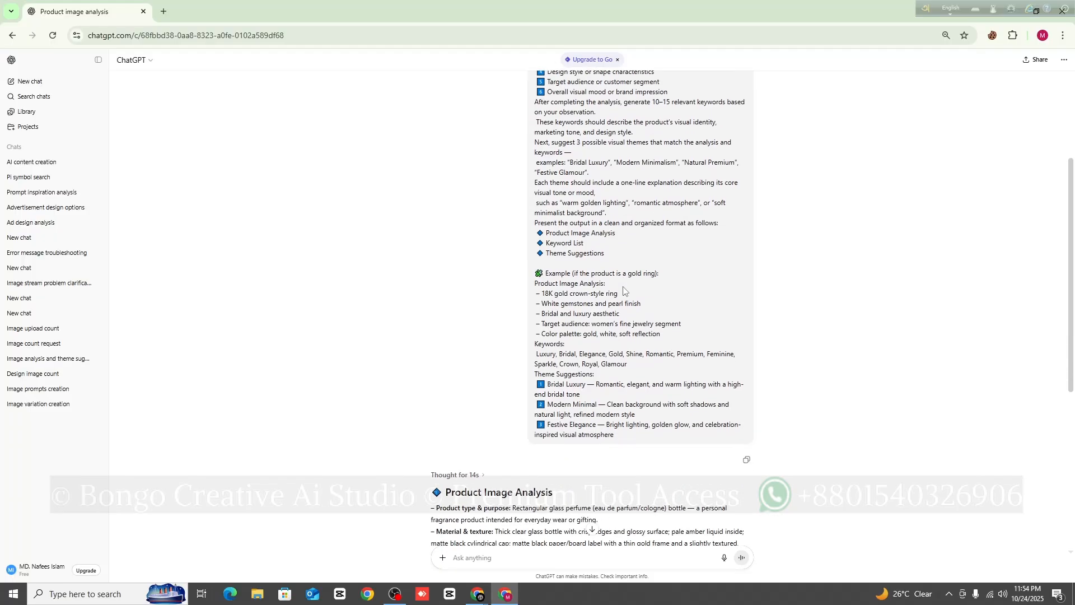
scroll(623, 291, "up", 1)
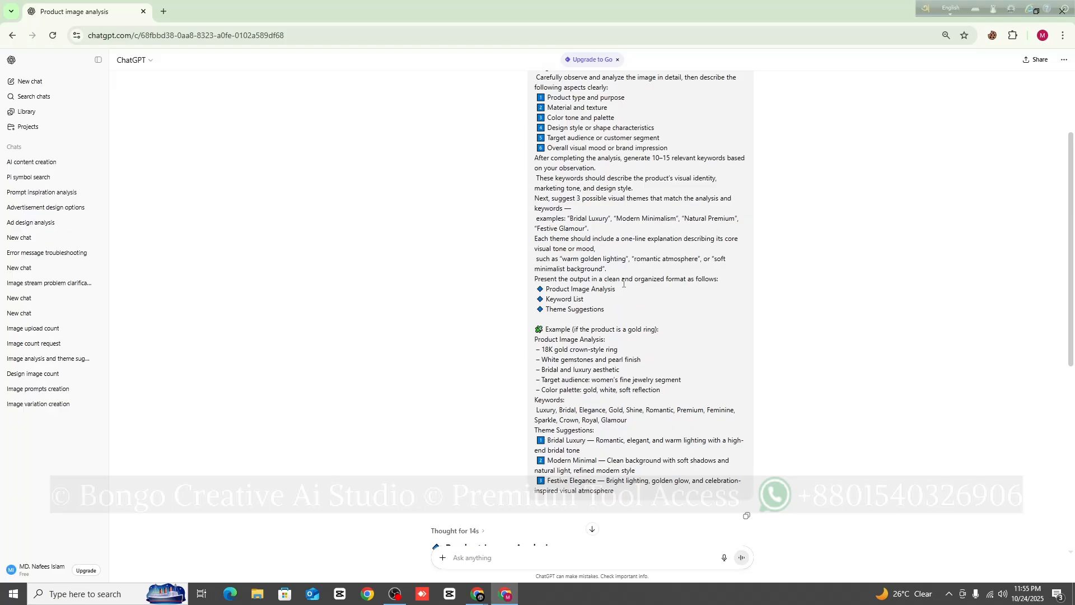
scroll(623, 284, "up", 1)
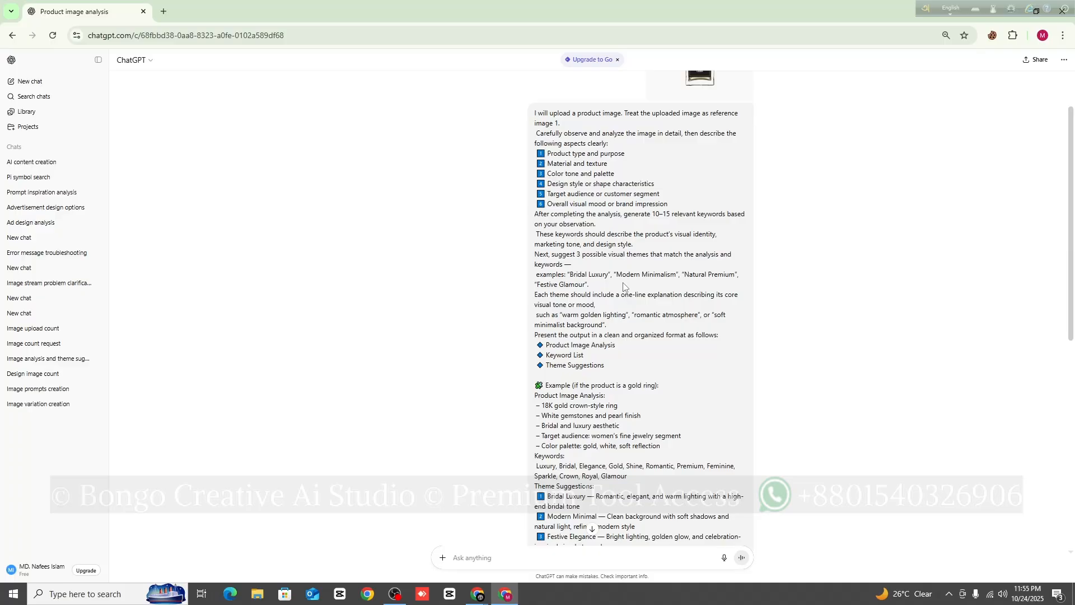
- Examine the Product Image Analysis in the reply, highlighting the product type and purpose and the target audience labels
scroll(624, 286, "down", 7)
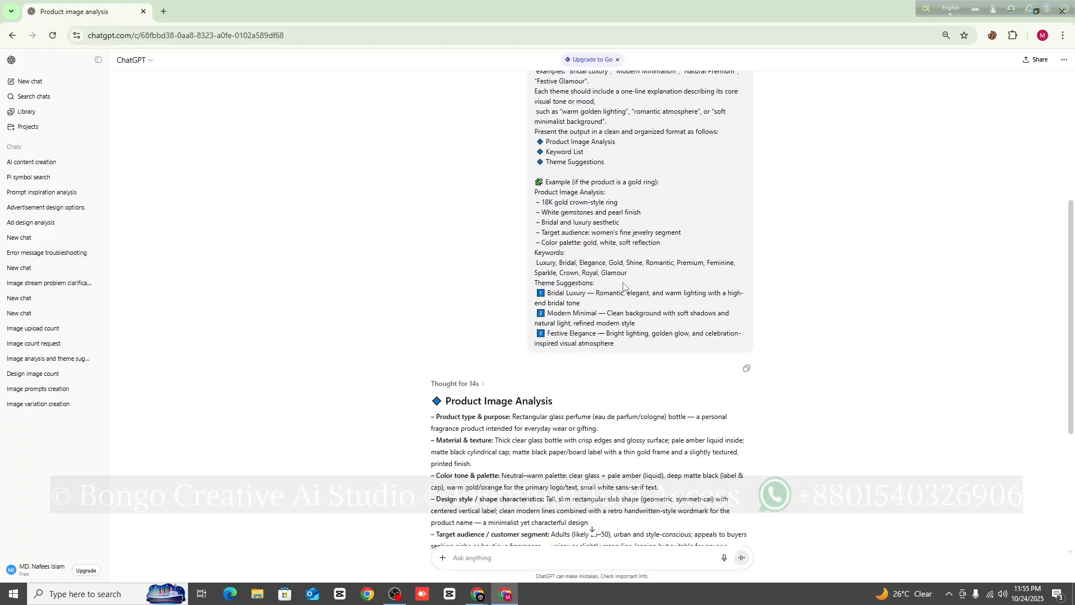
scroll(564, 297, "up", 3)
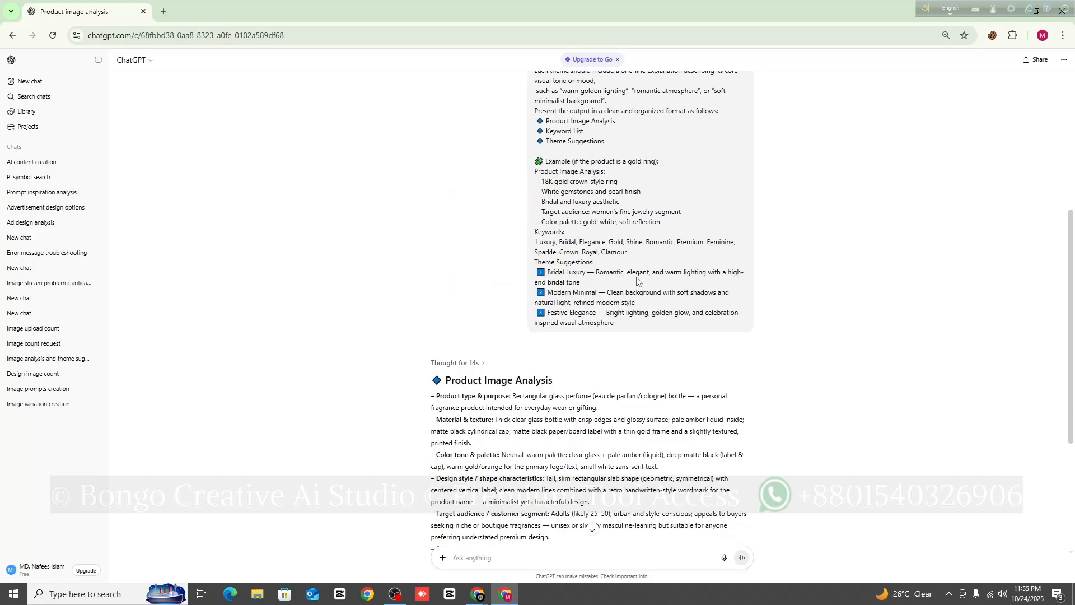
scroll(480, 287, "down", 2)
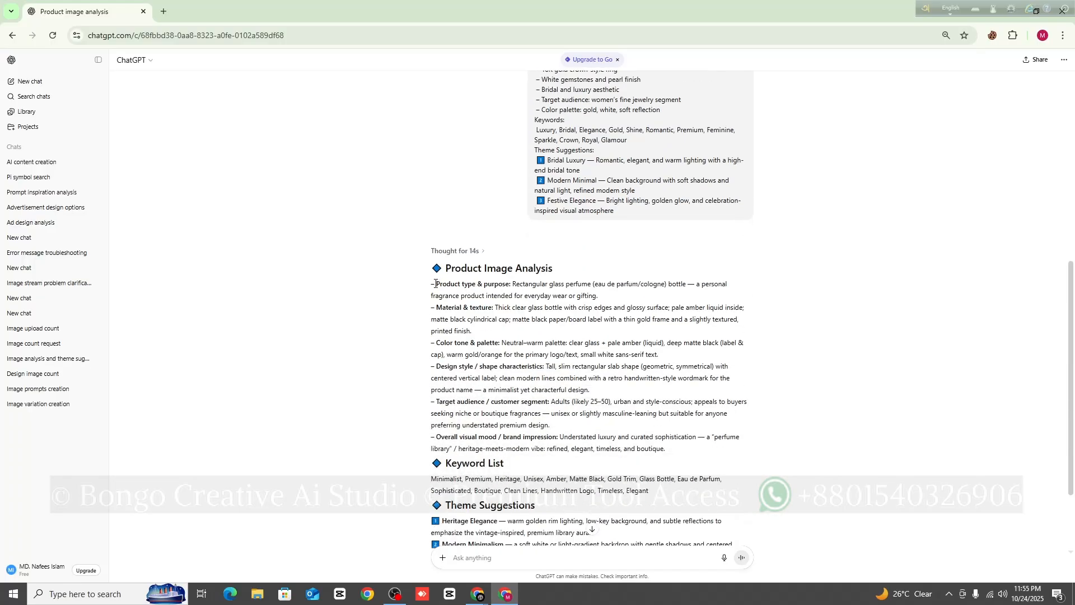
left_click_drag(436, 284, 511, 282)
scroll(509, 305, "up", 4)
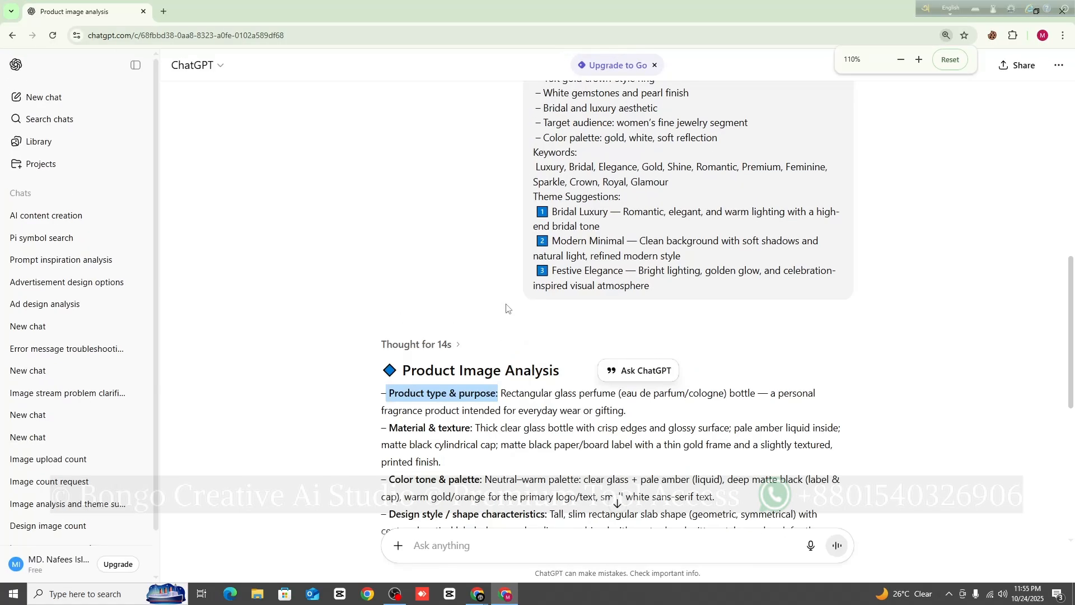
scroll(507, 310, "down", 5)
scroll(495, 314, "up", 1)
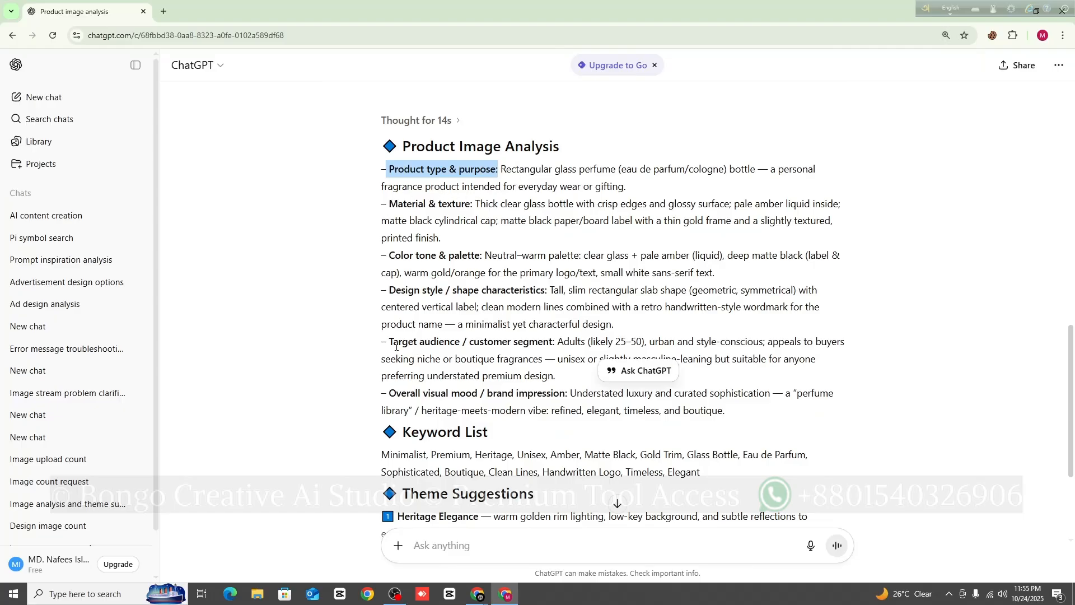
left_click_drag(390, 342, 562, 343)
scroll(604, 317, "down", 1)
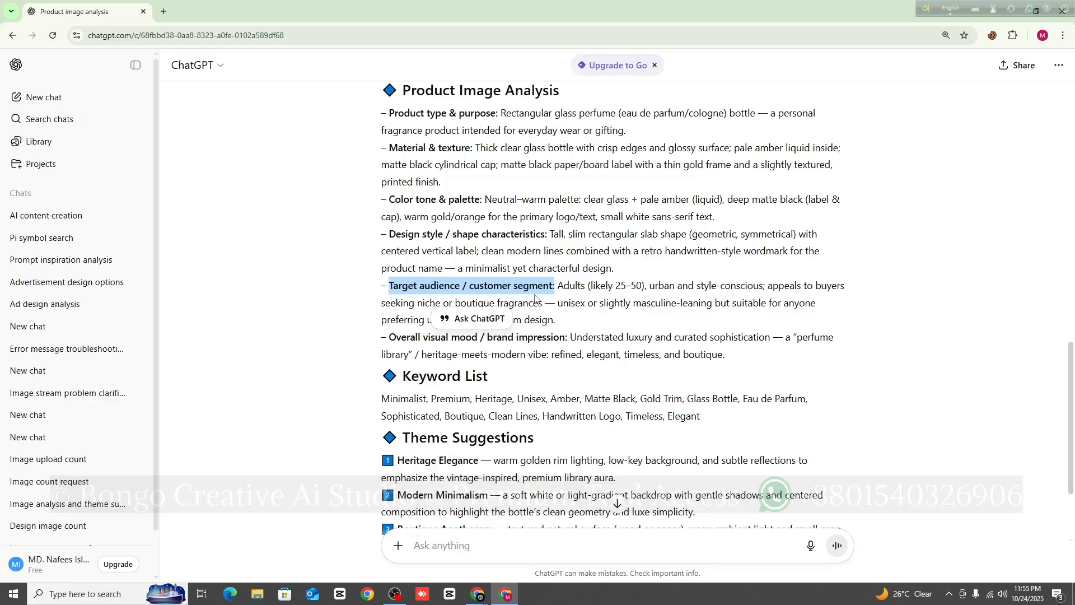
scroll(537, 299, "down", 3)
left_click(547, 321)
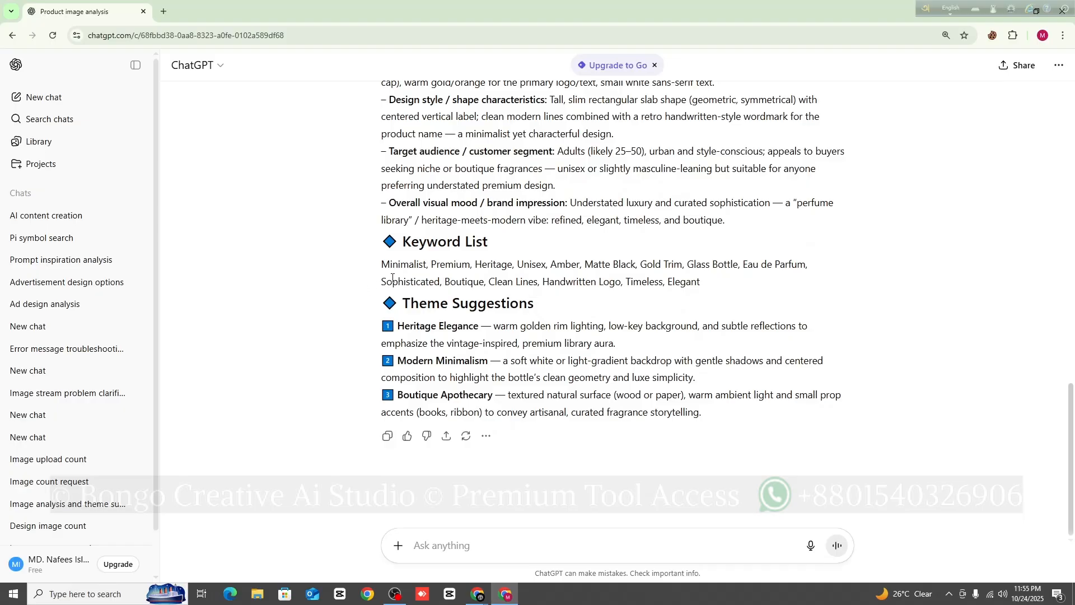
- Review the reply's Keyword List, highlighting individual keywords such as Minimalist, Unisex and Premium
left_click_drag(381, 266, 431, 258)
left_click(504, 263)
left_click_drag(517, 264, 538, 268)
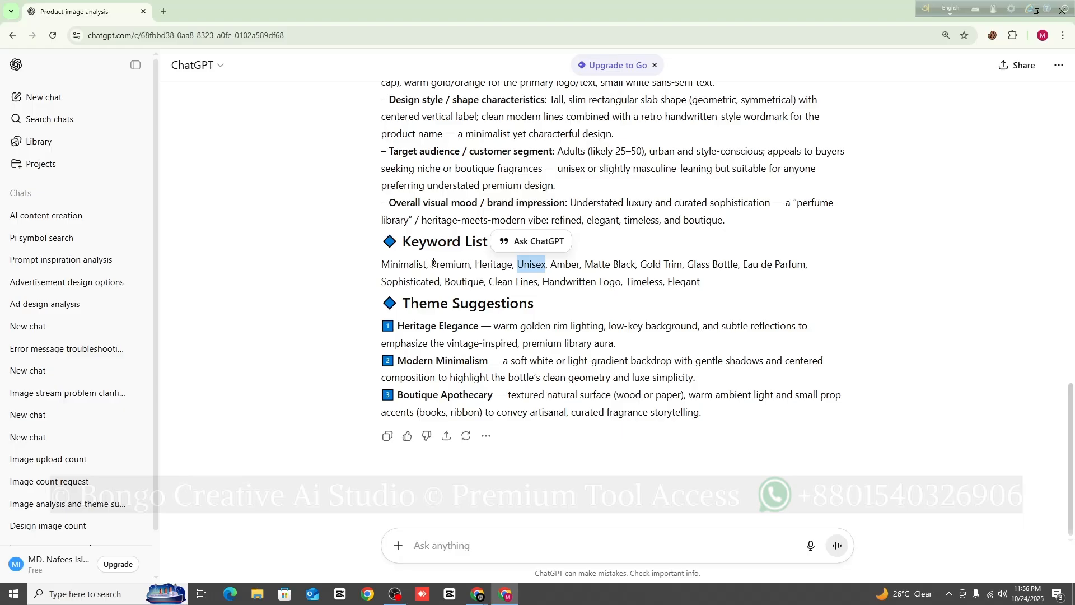
left_click_drag(433, 262, 465, 259)
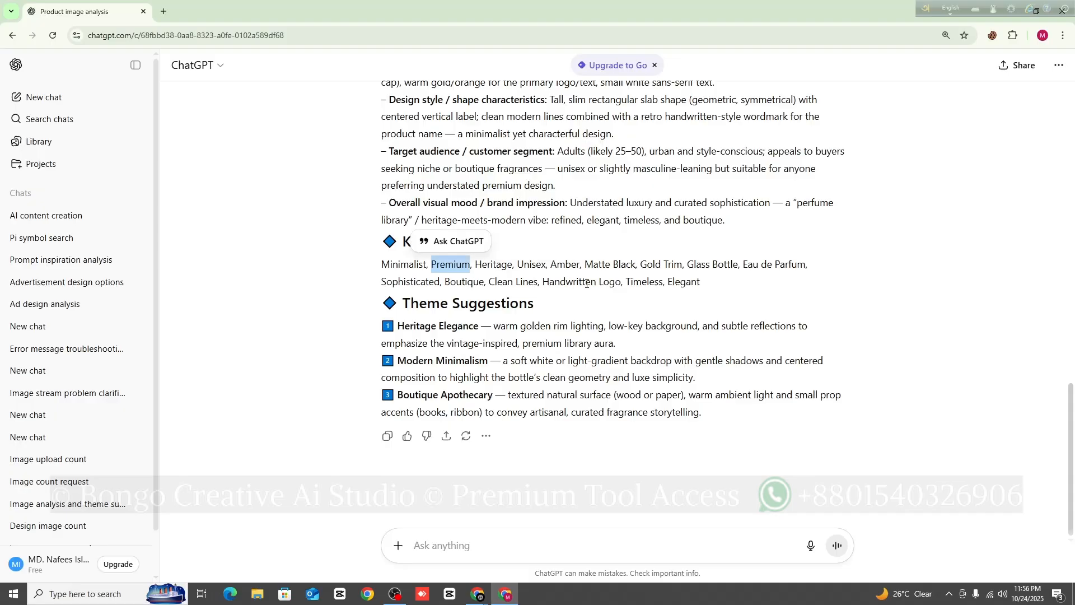
- Compare the sent prompt and its gold ring example with the reply's three theme suggestions, and return to the message box
scroll(643, 258, "up", 6)
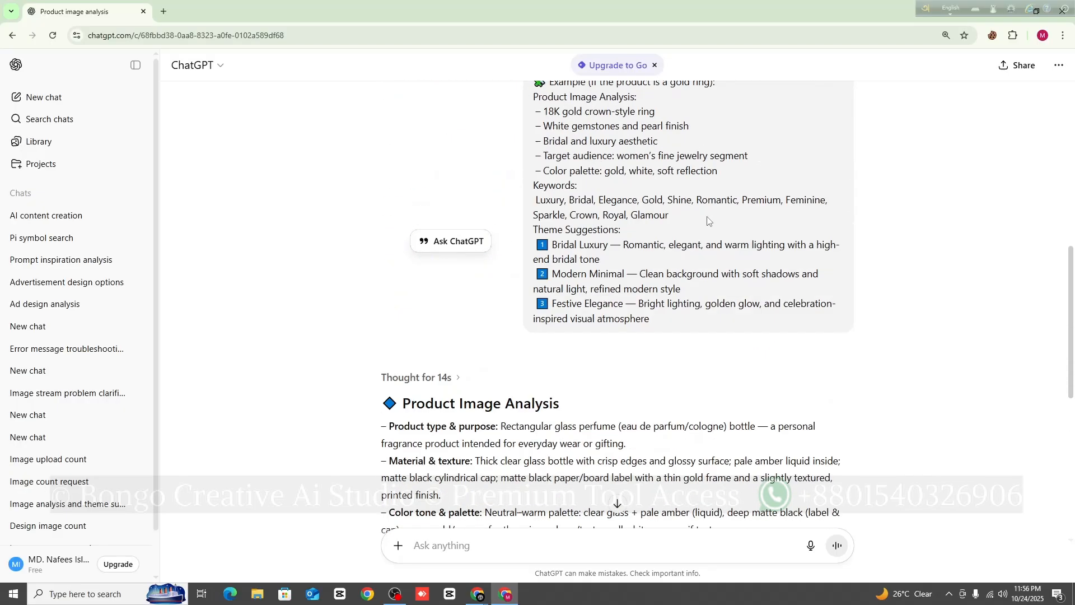
scroll(684, 239, "down", 6)
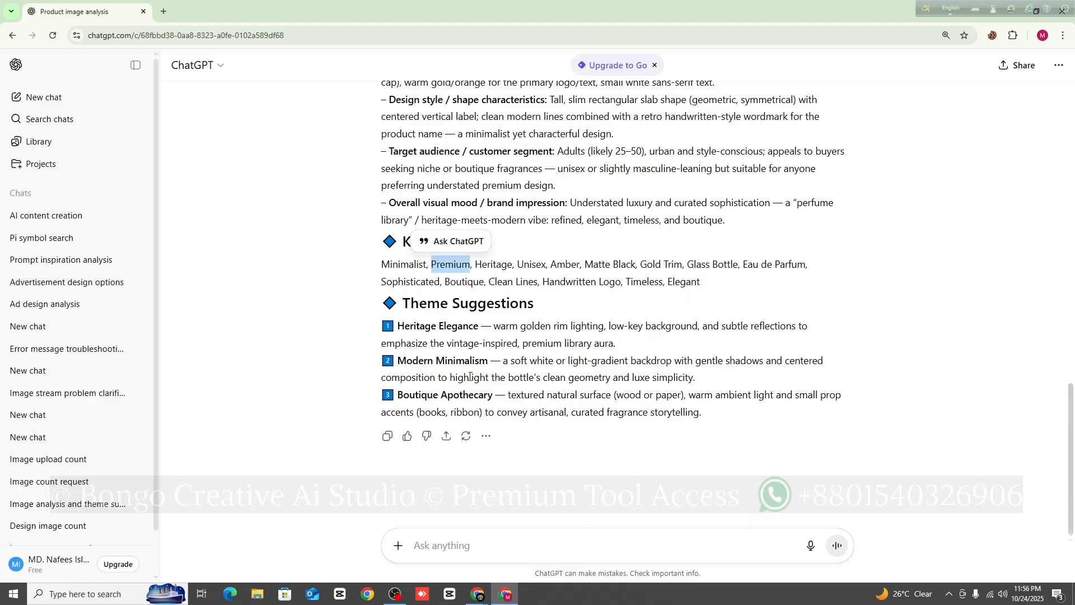
scroll(644, 280, "up", 20)
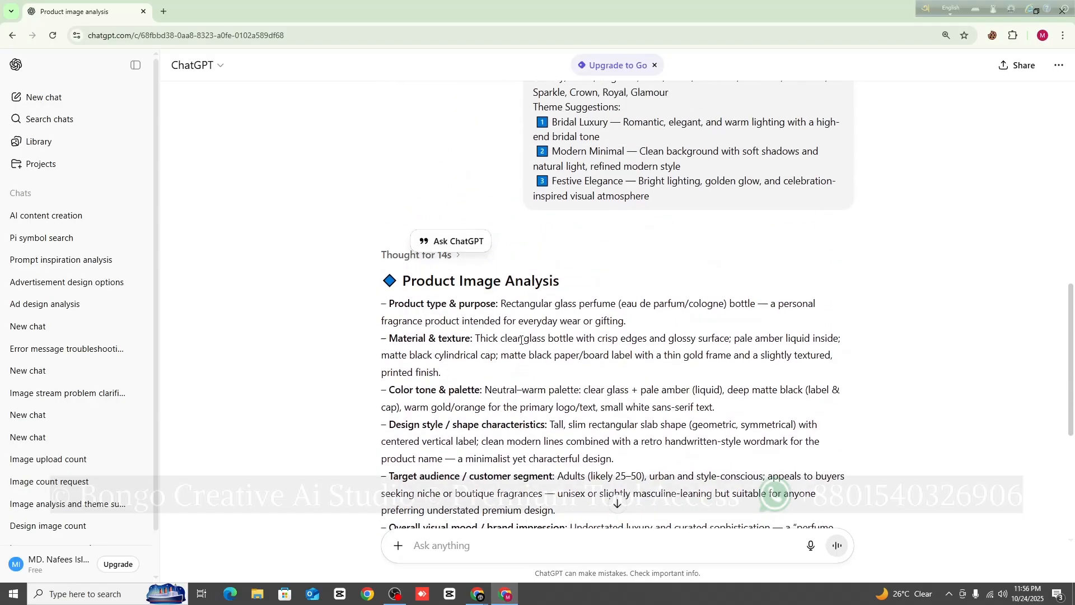
scroll(537, 335, "down", 10)
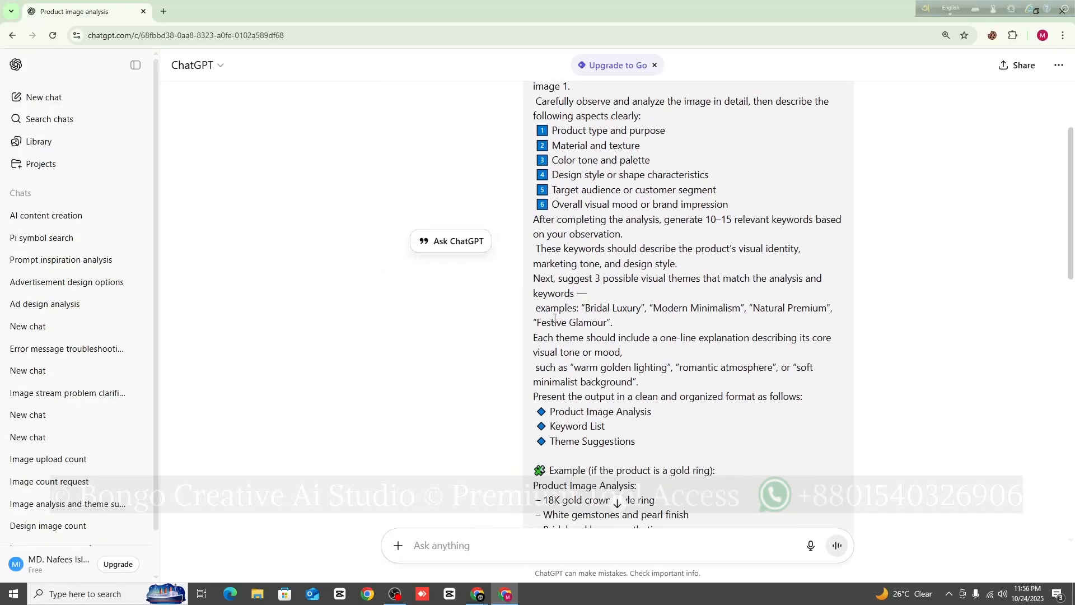
scroll(536, 335, "down", 8)
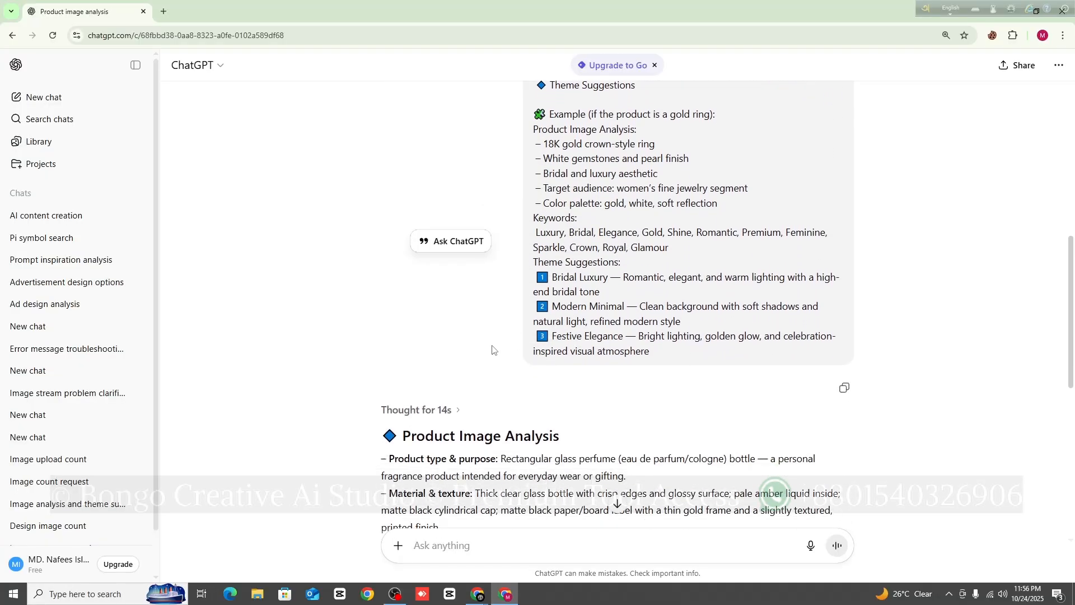
scroll(480, 358, "down", 1)
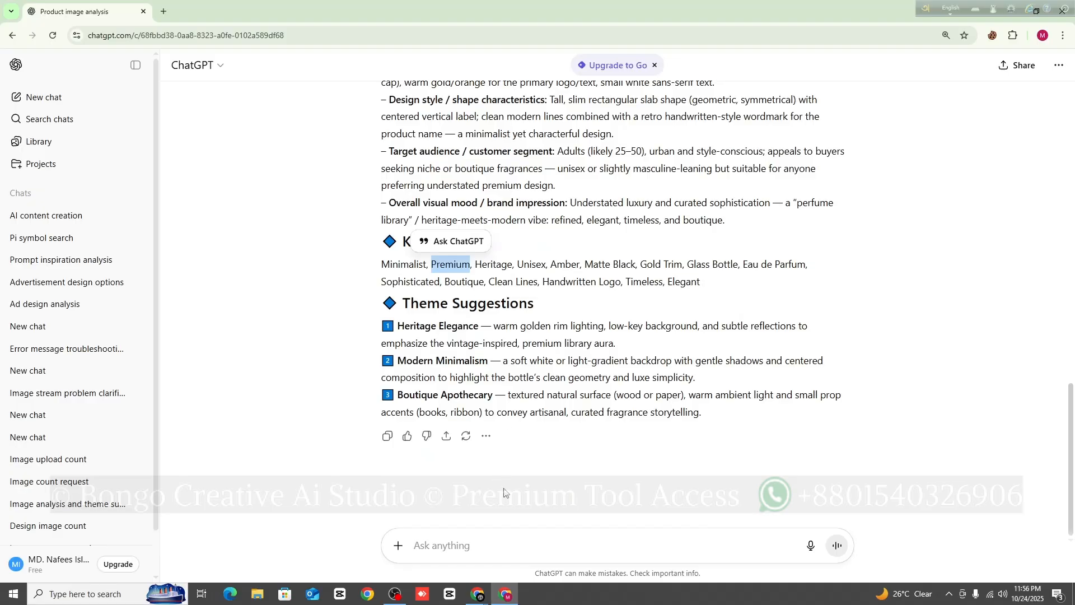
left_click(498, 546)
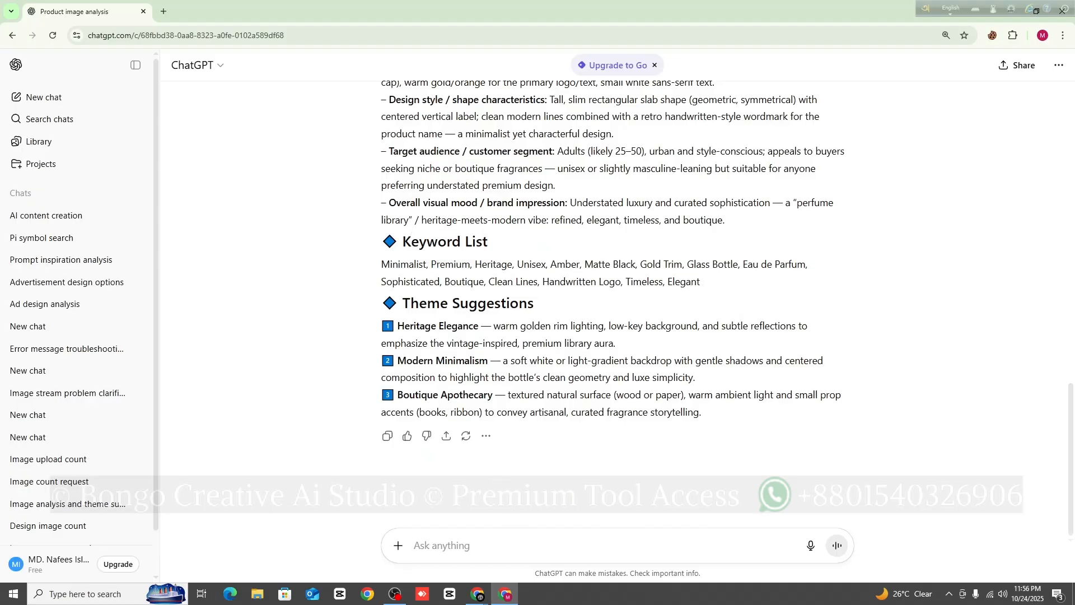
- Paste the copied template requesting 10 professional AI image generation prompts into the message box and check its full text
key("alt+Tab")
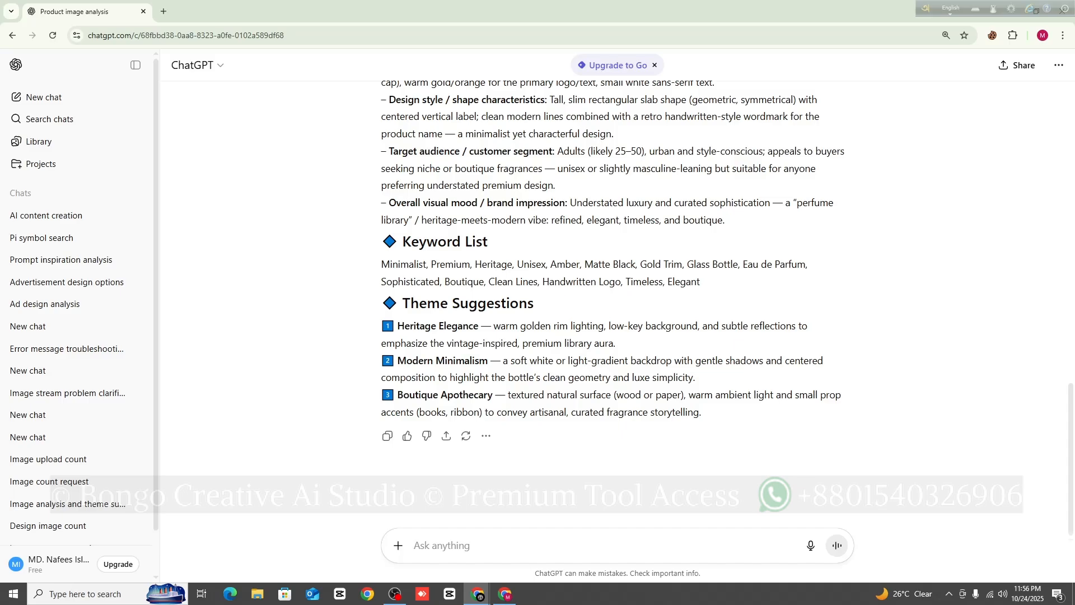
left_click(499, 543)
right_click(498, 542)
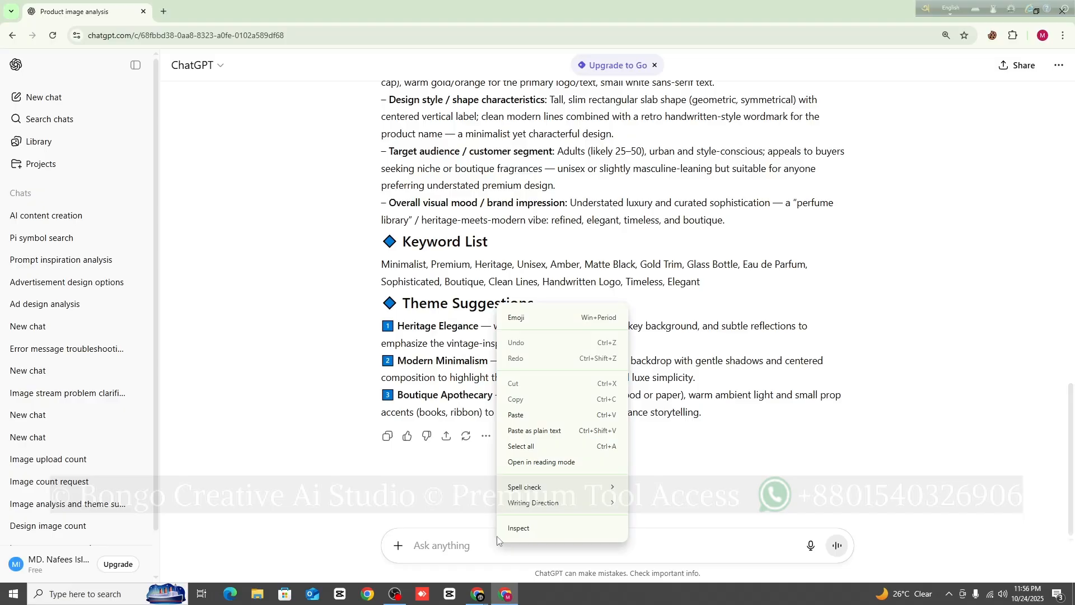
left_click(522, 416)
scroll(488, 485, "down", 5)
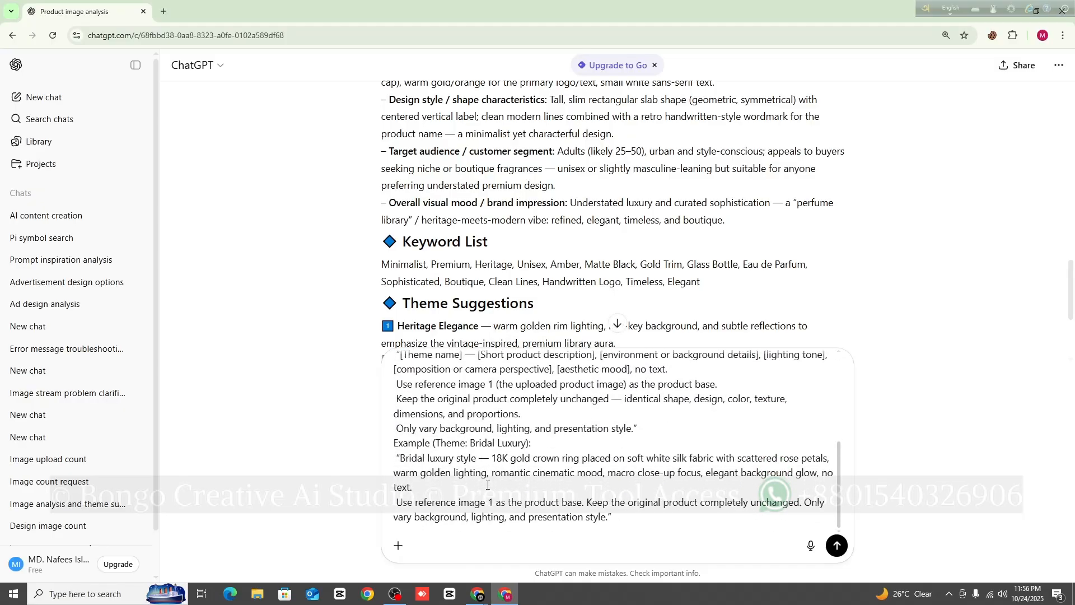
scroll(488, 485, "up", 10)
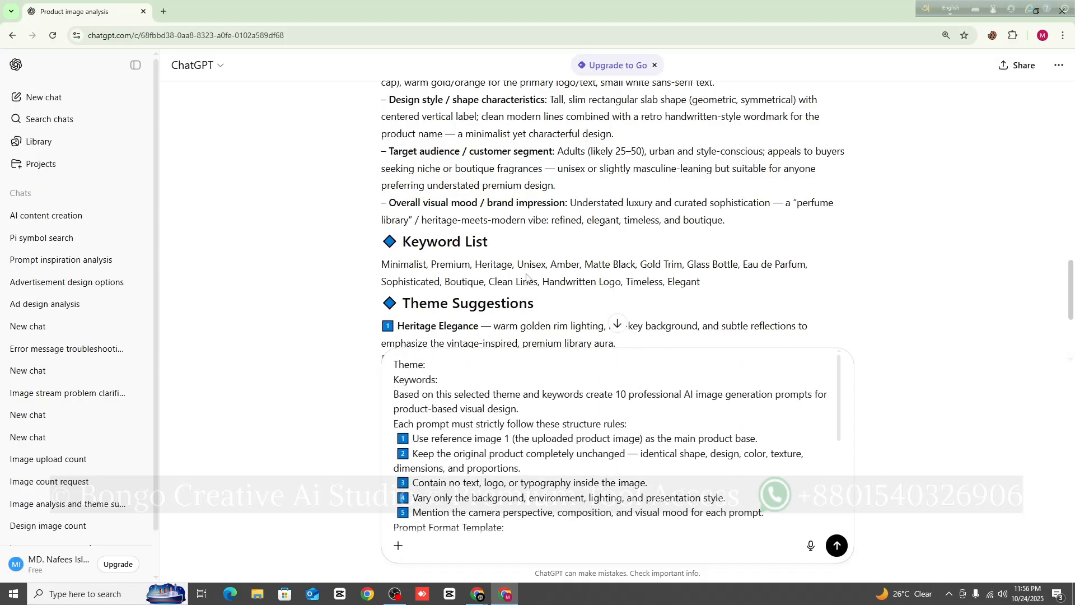
- Compare the template's empty Theme and Keywords lines with the reply's Keyword List and Theme Suggestions
scroll(438, 229, "up", 2)
scroll(437, 230, "up", 3)
scroll(444, 211, "down", 6)
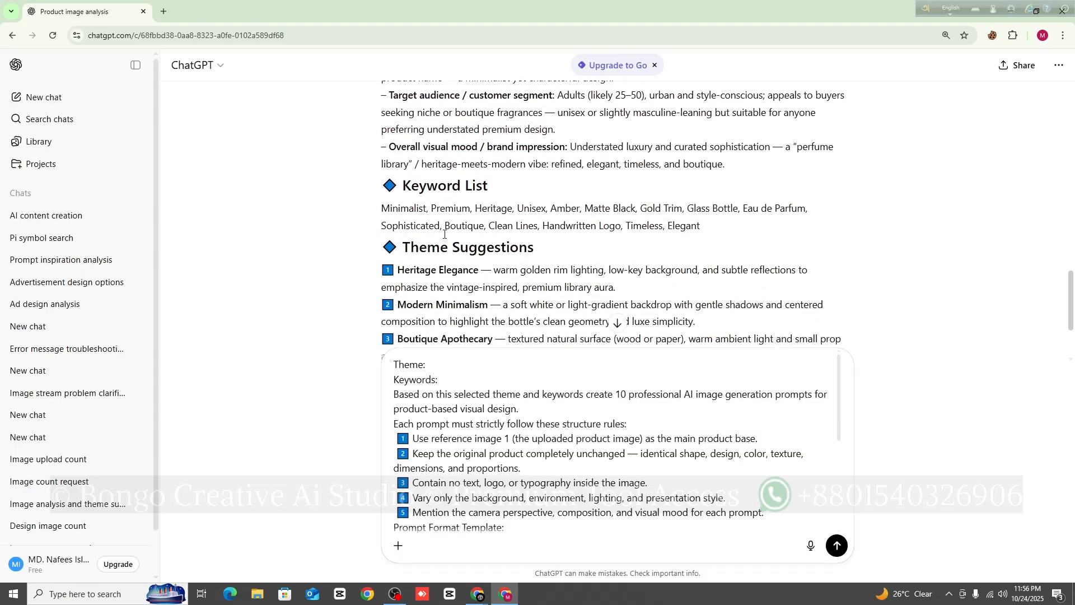
left_click_drag(429, 364, 394, 367)
left_click(398, 377)
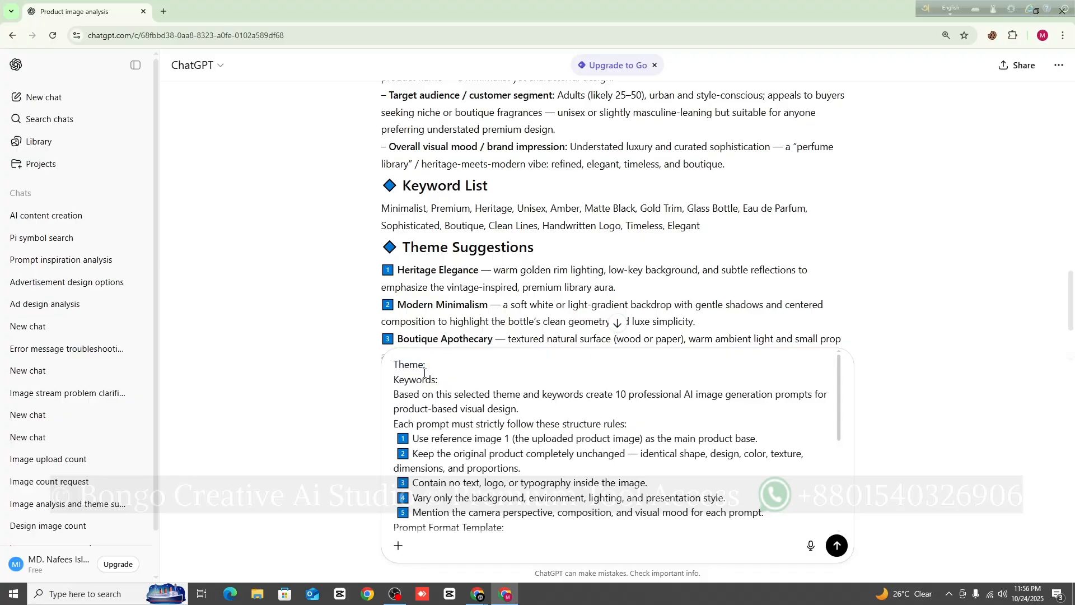
triple_click(432, 375)
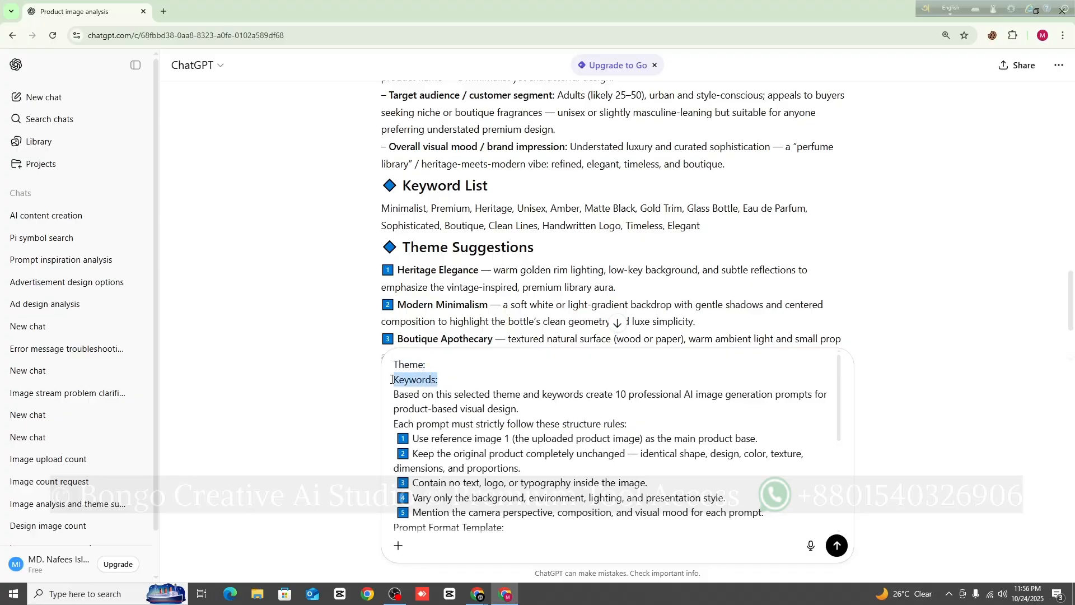
left_click(432, 366)
scroll(444, 233, "down", 2)
scroll(471, 240, "up", 2)
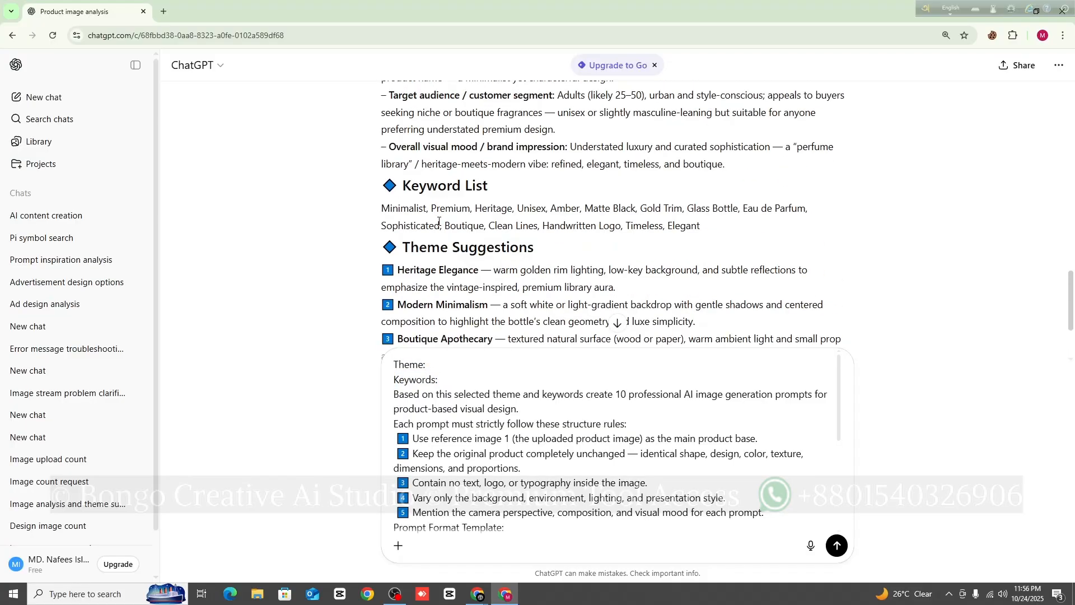
scroll(439, 221, "down", 1)
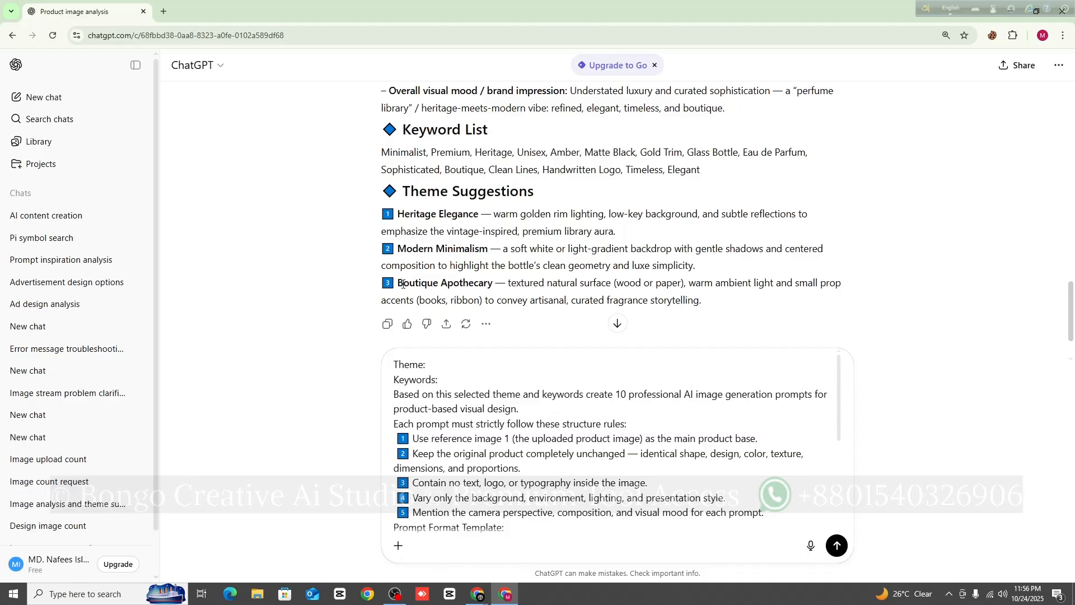
- Copy the theme name "Boutique Apothecary" from the theme suggestions into the template's Theme line
left_click_drag(398, 283, 492, 279)
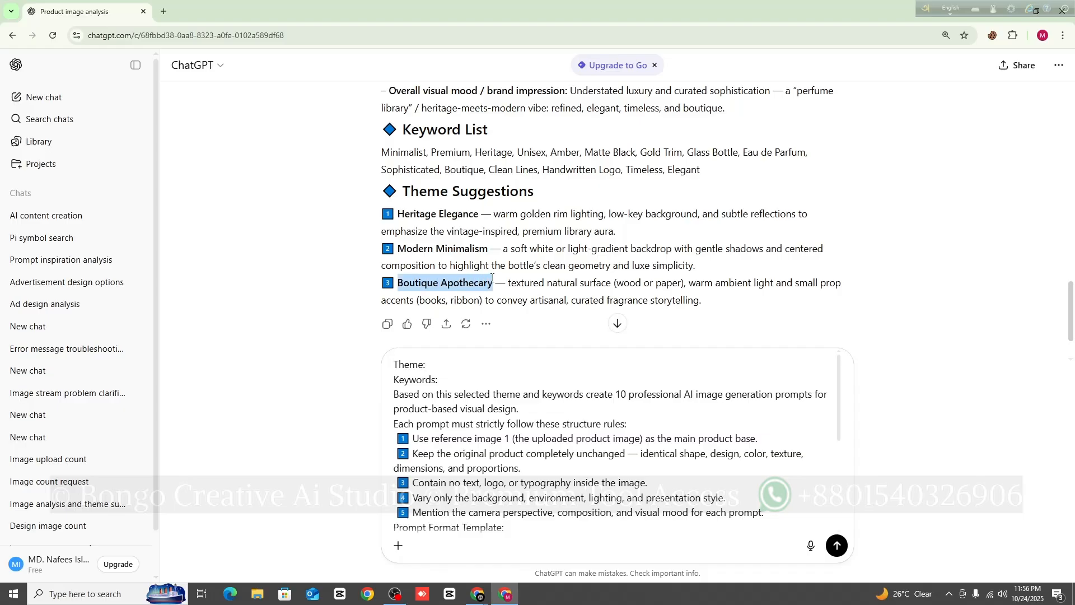
right_click(485, 286)
left_click(504, 303)
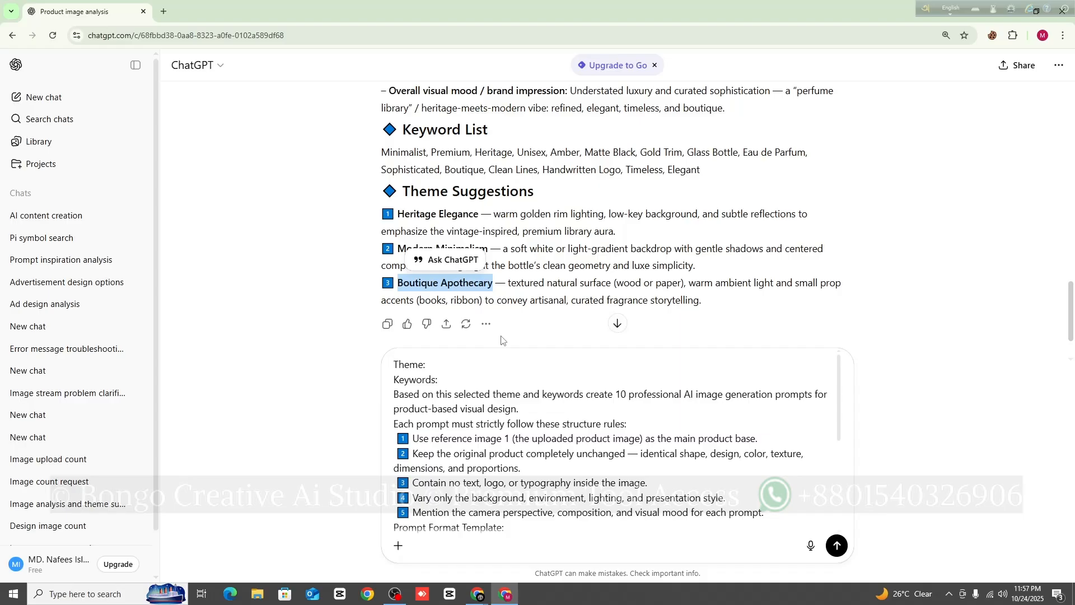
right_click(450, 286)
left_click(469, 301)
left_click(436, 369)
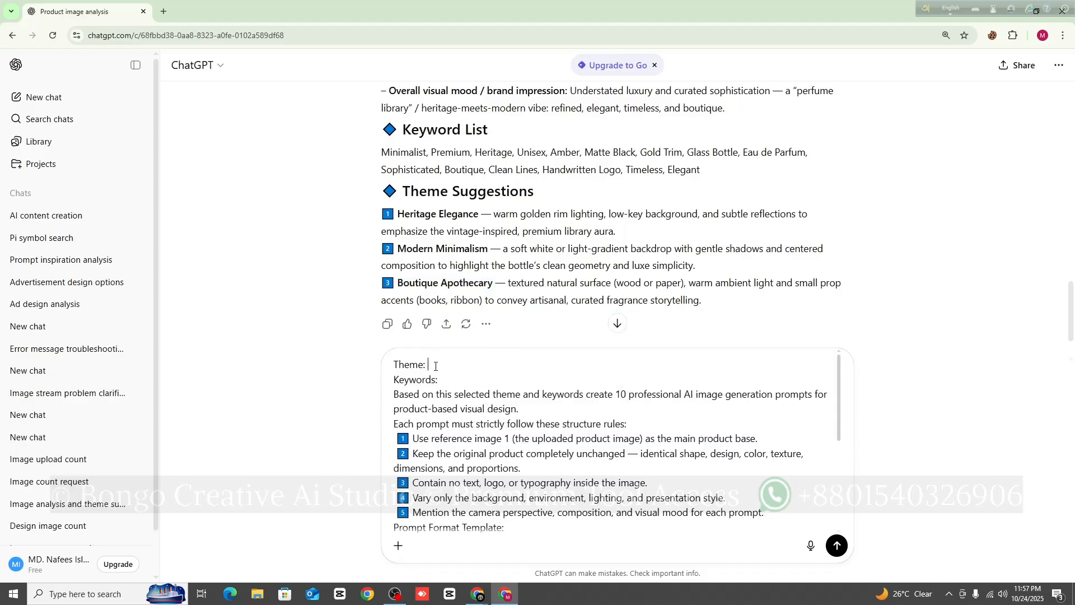
right_click(436, 365)
left_click(470, 234)
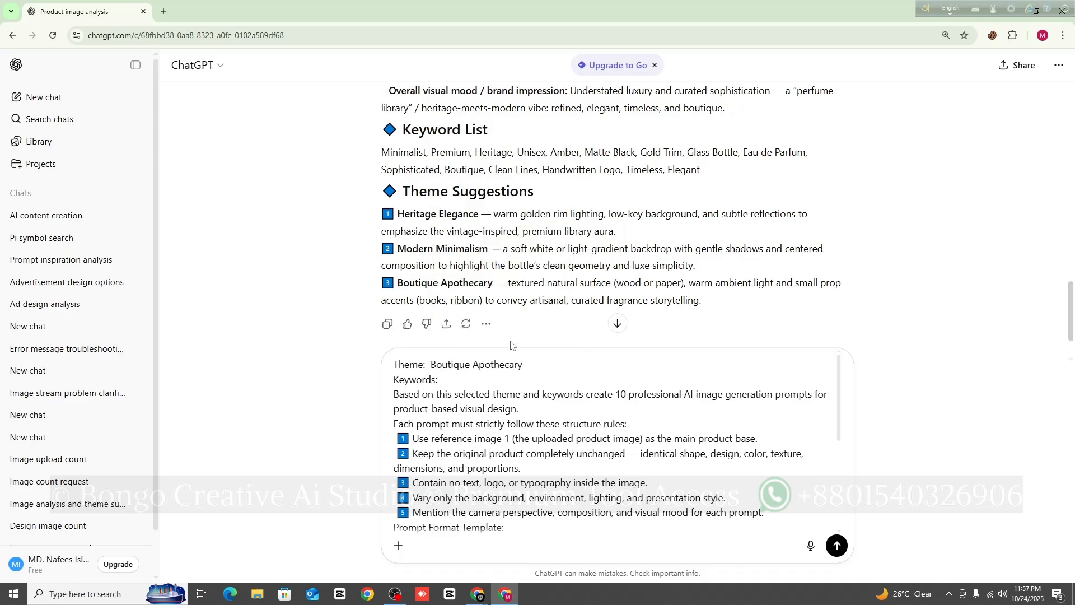
- Fill the template's Keywords line with Unisex, copied from the Keyword List, and Premium, separated by a comma
scroll(539, 220, "up", 1)
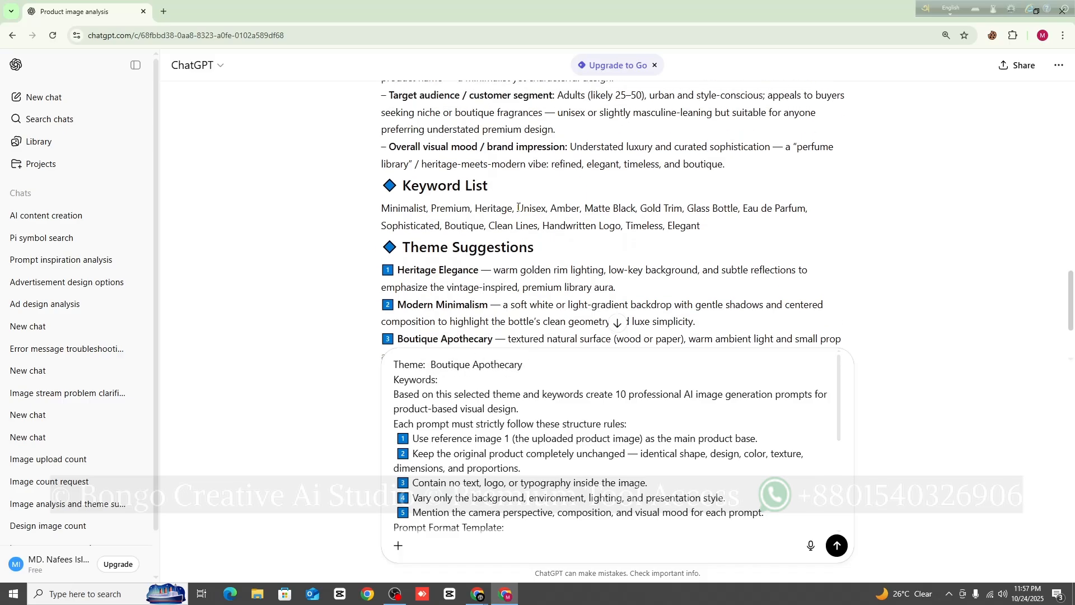
left_click_drag(518, 207, 546, 209)
right_click(544, 211)
left_click(557, 222)
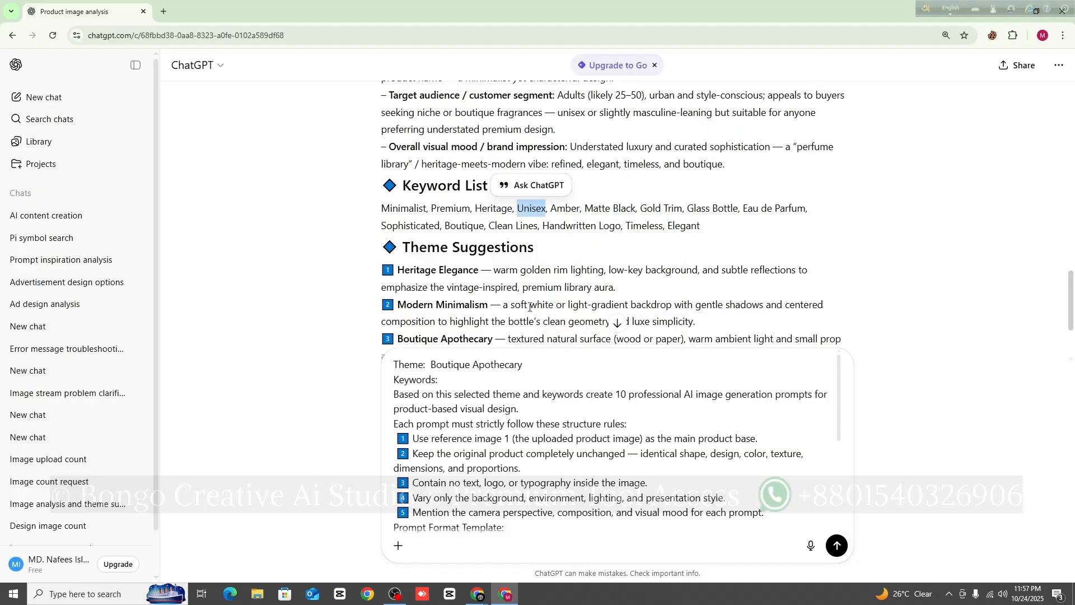
left_click(442, 380)
key("ctrl+v")
type(", Premium")
- Copy "Matte Black" from the Keyword List and append it to the Keywords line after a comma
scroll(559, 223, "up", 1)
left_click_drag(585, 152, 633, 153)
right_click(631, 153)
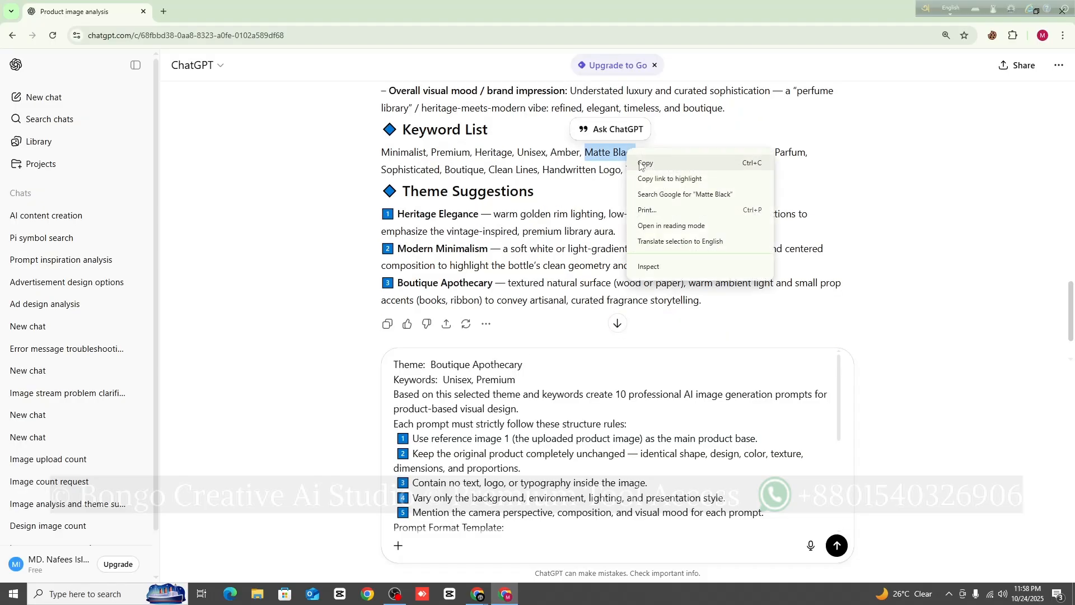
left_click(644, 163)
left_click(527, 380)
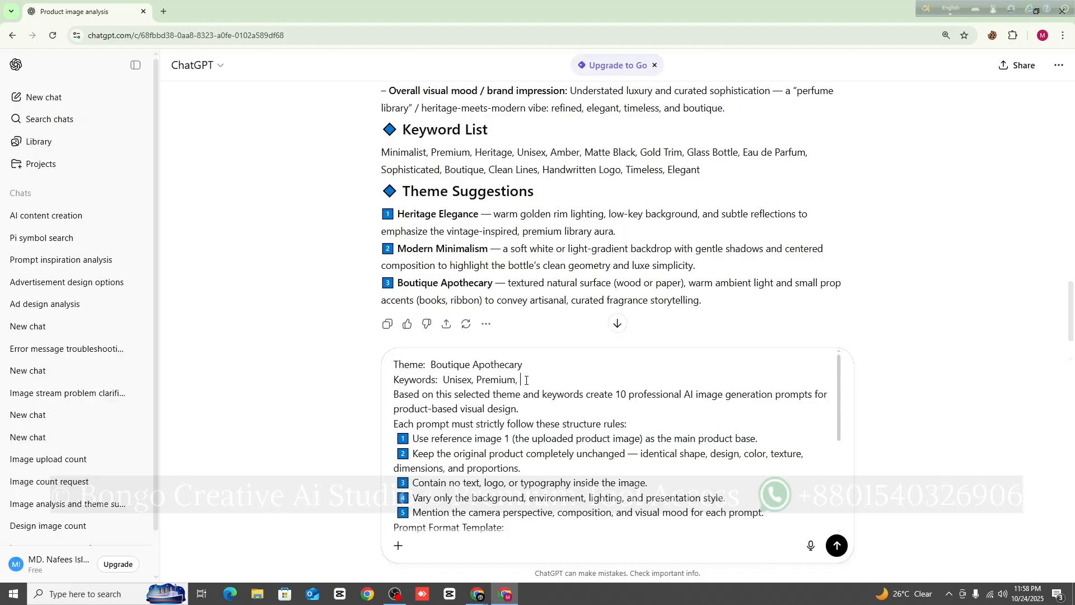
type(",")
right_click(527, 380)
left_click(560, 241)
- Set the number of requested image prompts to 5 in the template and send the message
scroll(514, 417, "down", 5)
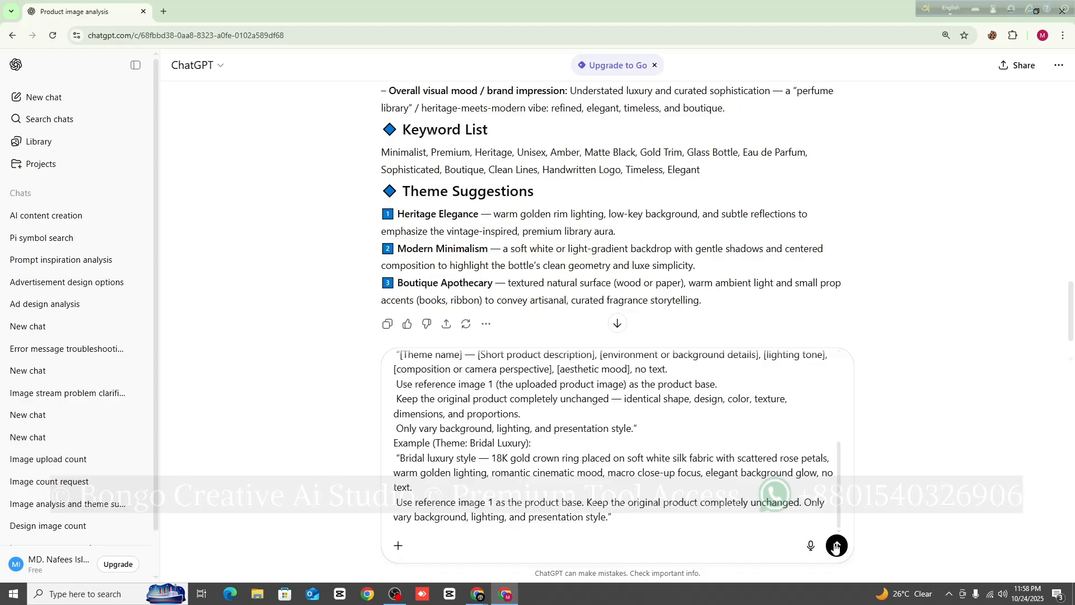
scroll(531, 467, "up", 5)
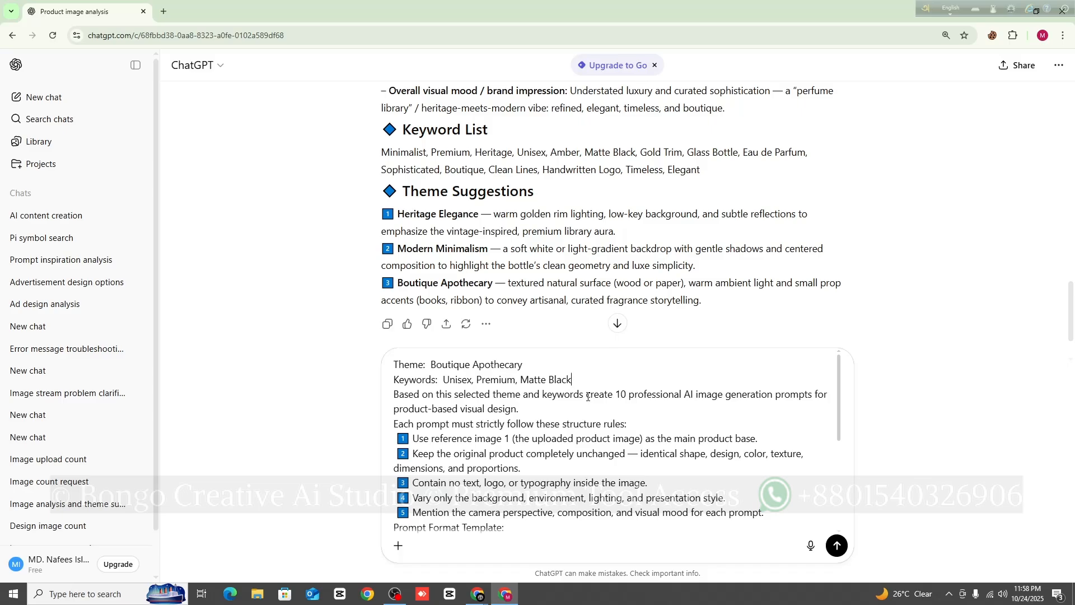
left_click_drag(615, 394, 629, 395)
type("5")
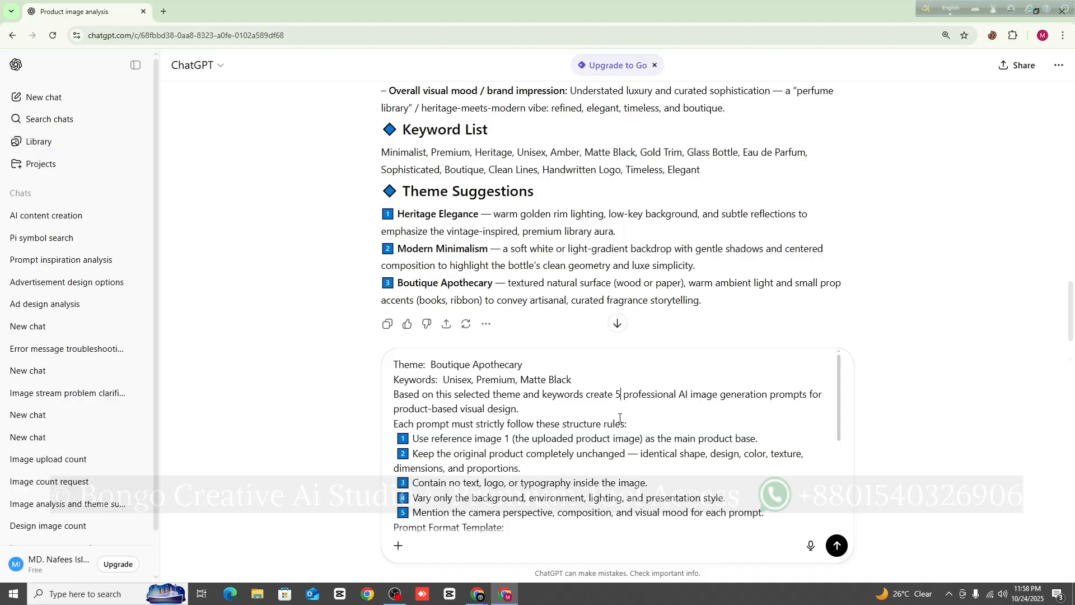
key("Return")
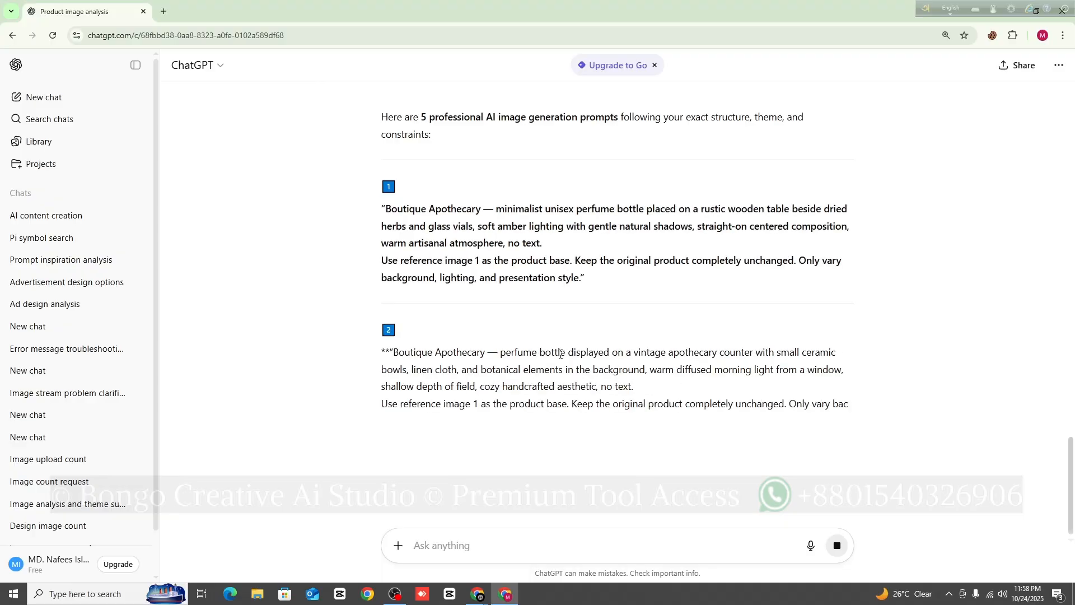
scroll(448, 381, "down", 7)
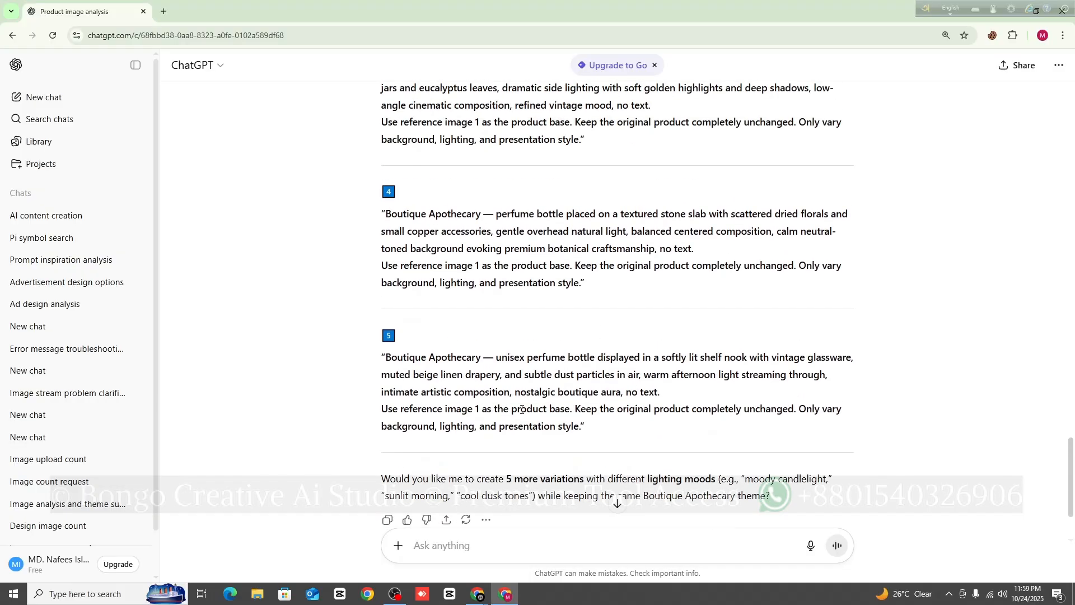
scroll(522, 410, "up", 6)
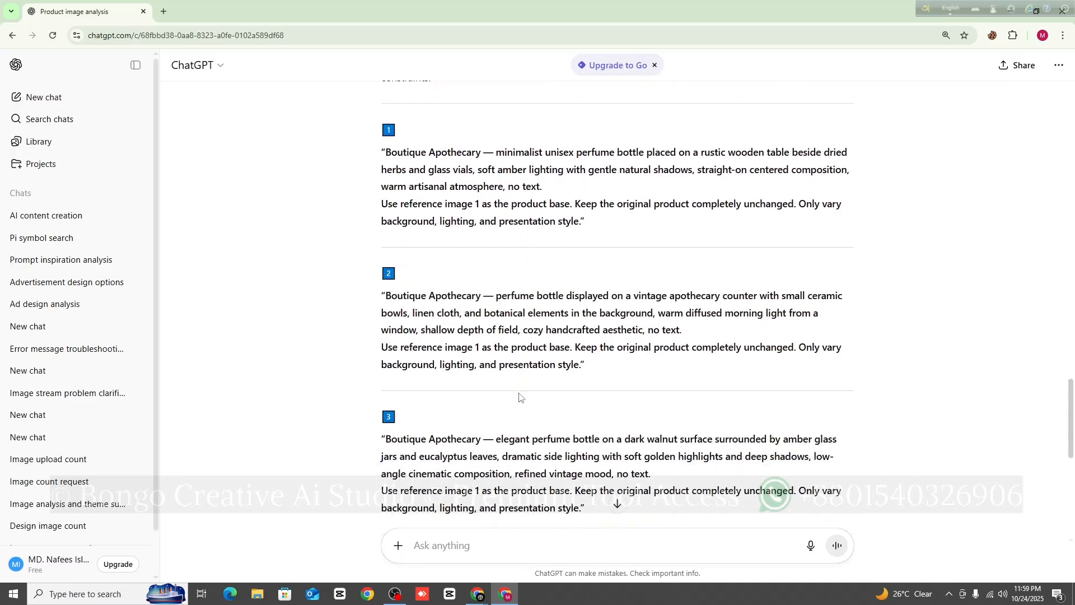
scroll(520, 397, "down", 1)
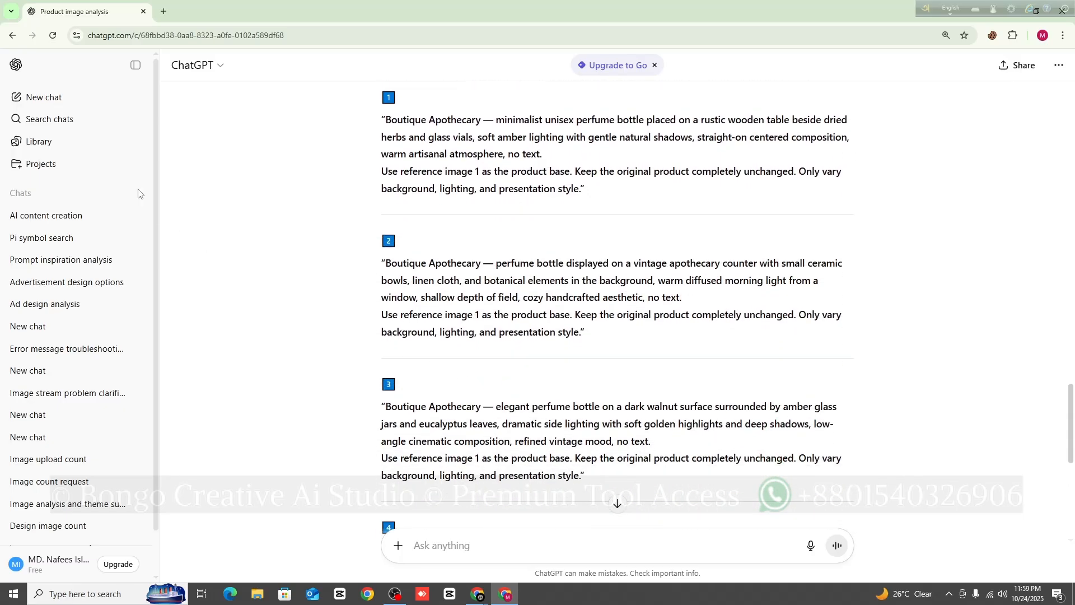
- Open Gemini in a new browser tab and attach the perfume bottle image to the message
left_click(164, 17)
left_click(227, 32)
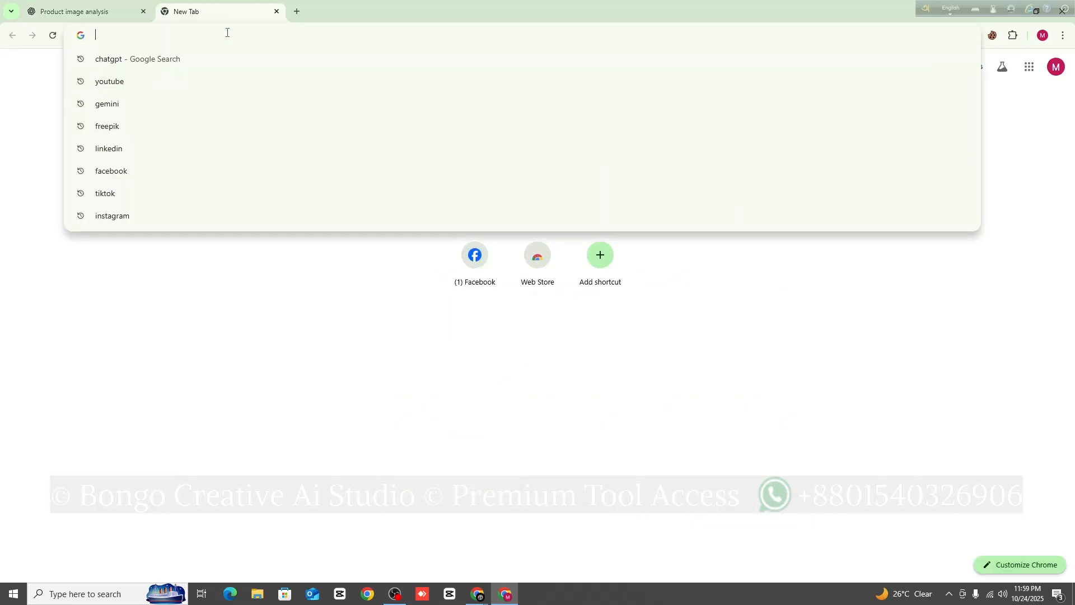
left_click(209, 103)
left_click(186, 177)
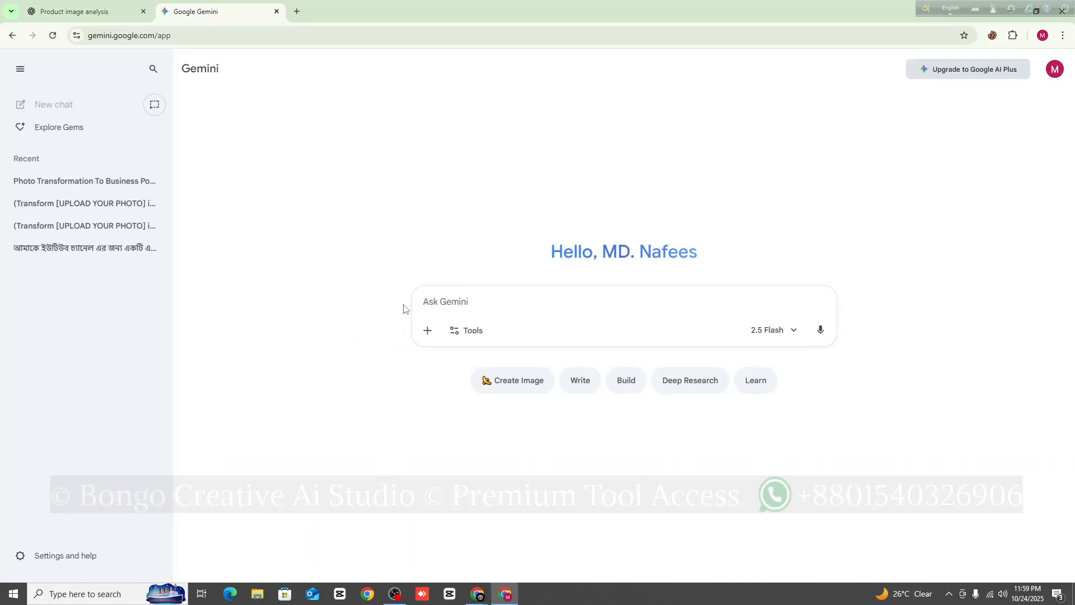
left_click(430, 339)
- Switch back to ChatGPT and copy the text of the first Boutique Apothecary prompt, set on a rustic wooden table
key("ctrl+Tab")
scroll(410, 278, "up", 3)
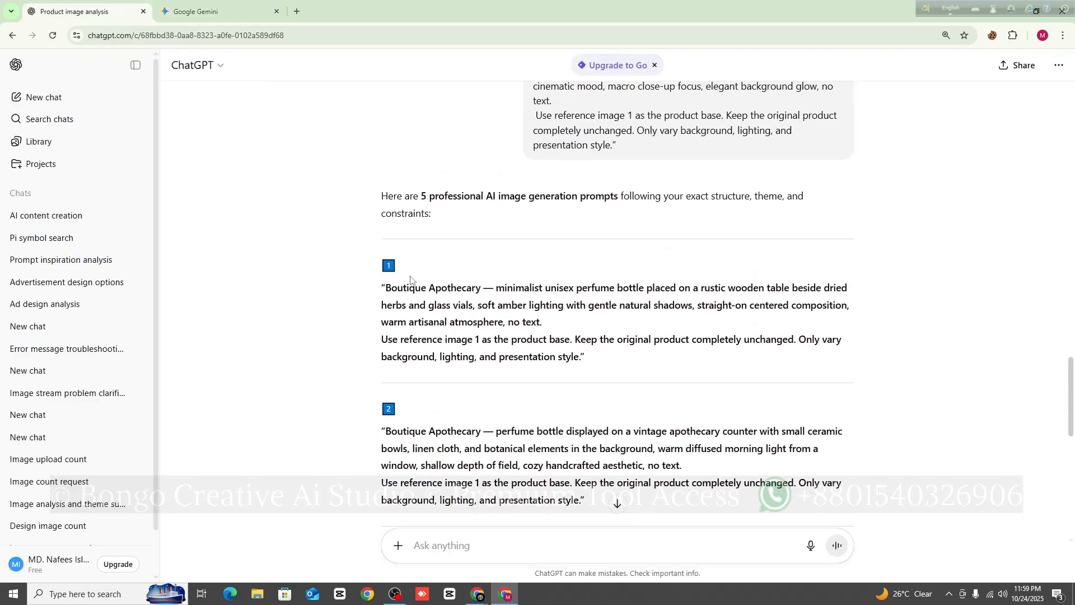
left_click_drag(388, 288, 581, 361)
right_click(558, 349)
left_click(582, 367)
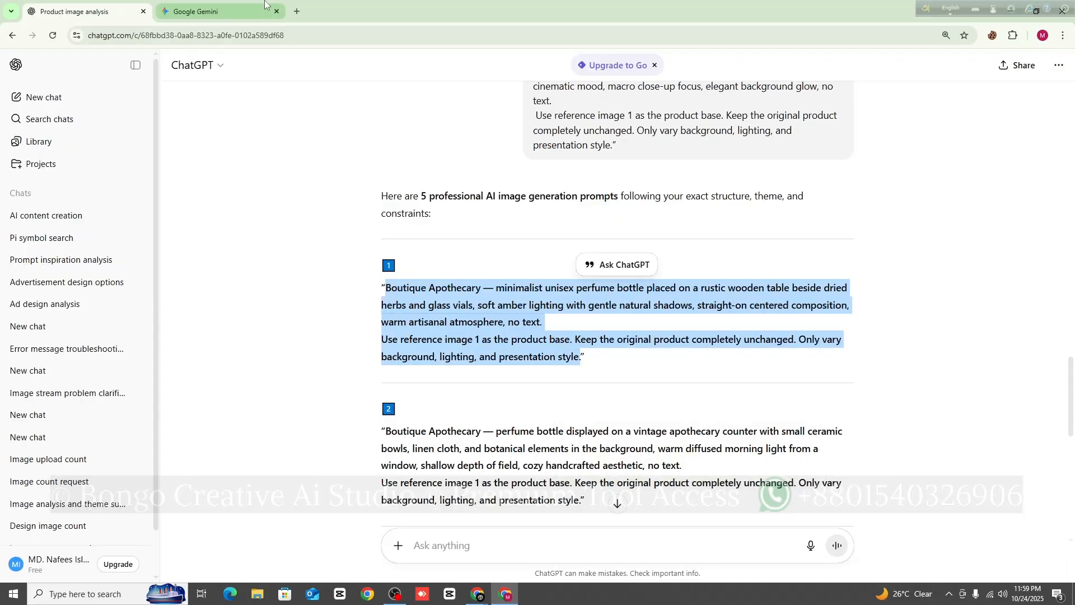
- Switch to Gemini and generate an image from the attached bottle photo and the copied prompt, using the Create images tool
left_click(247, 10)
left_click(467, 361)
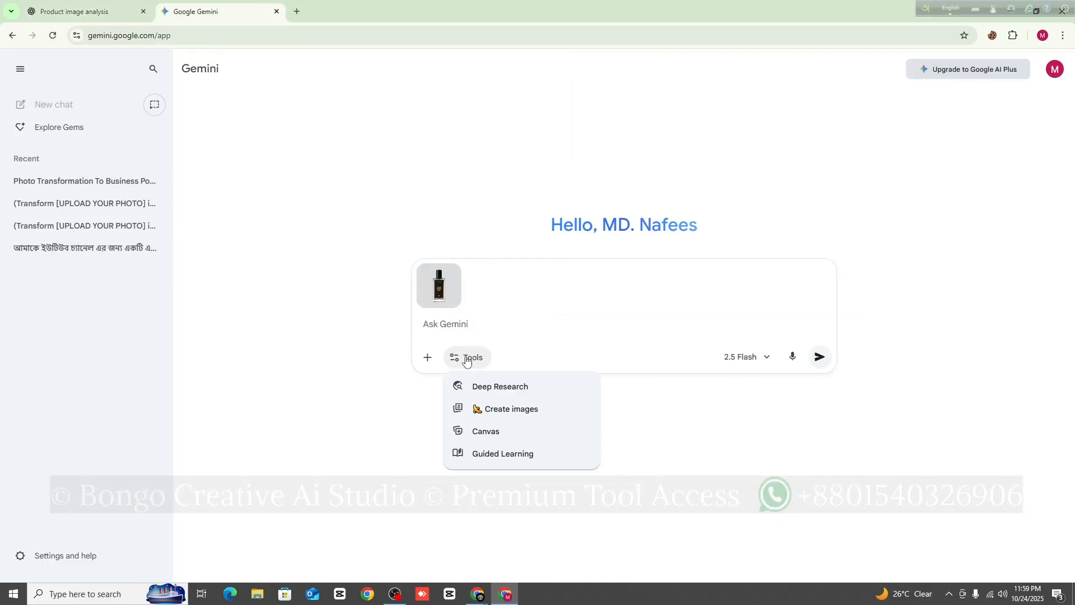
left_click(505, 415)
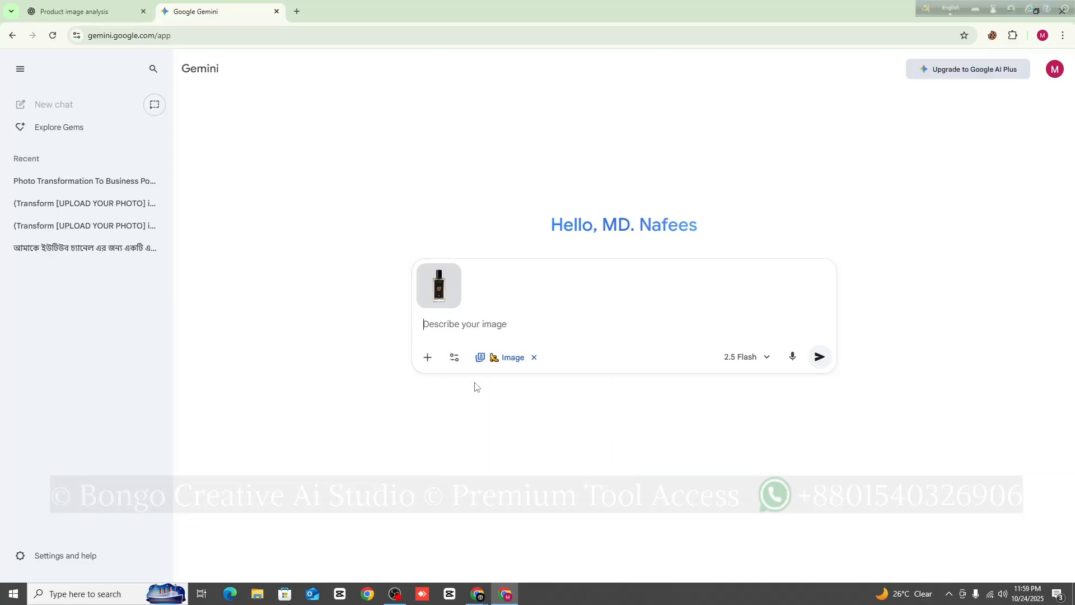
right_click(448, 323)
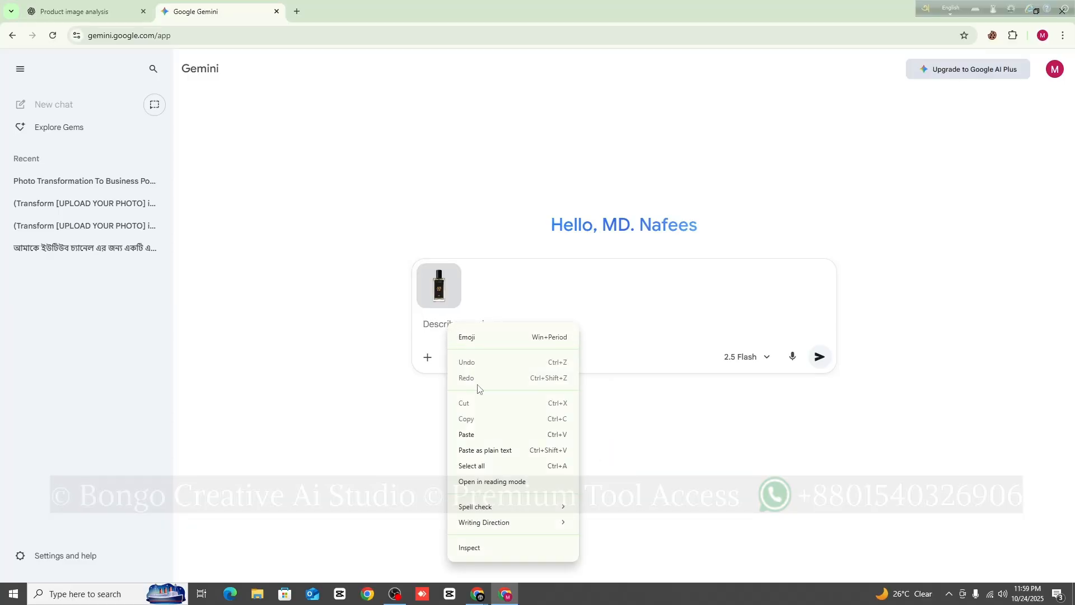
left_click(479, 436)
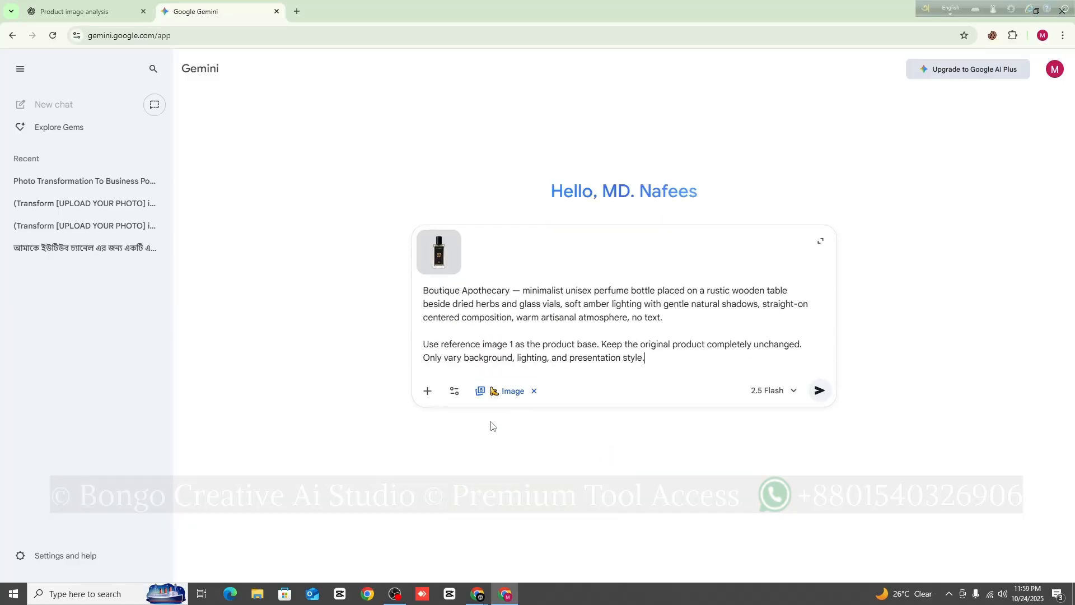
left_click(822, 395)
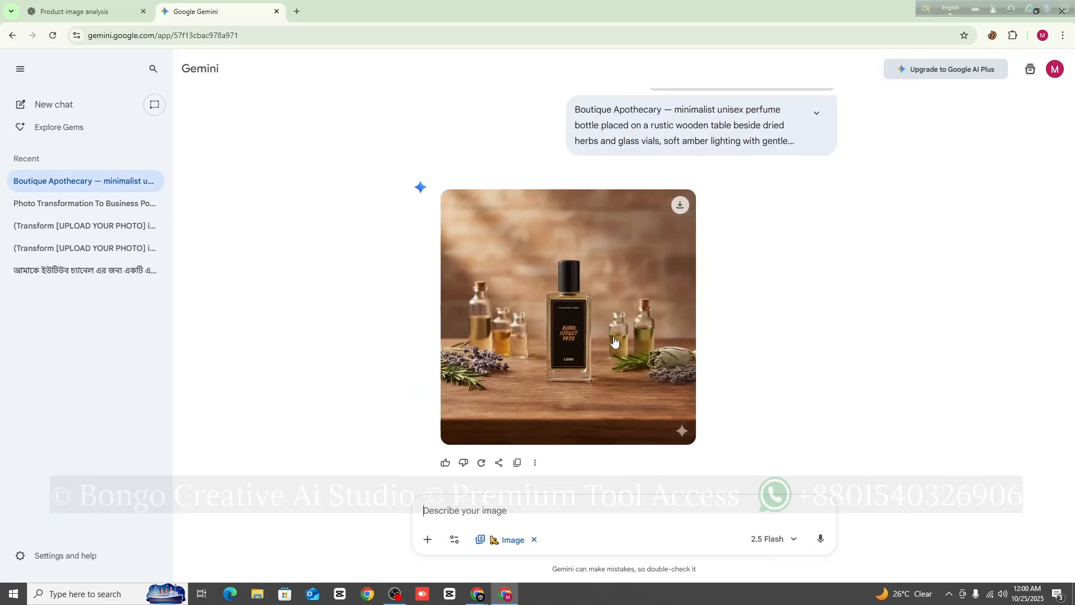
- View the generated perfume image at full size, close it, and switch back to the ChatGPT prompts
left_click(584, 329)
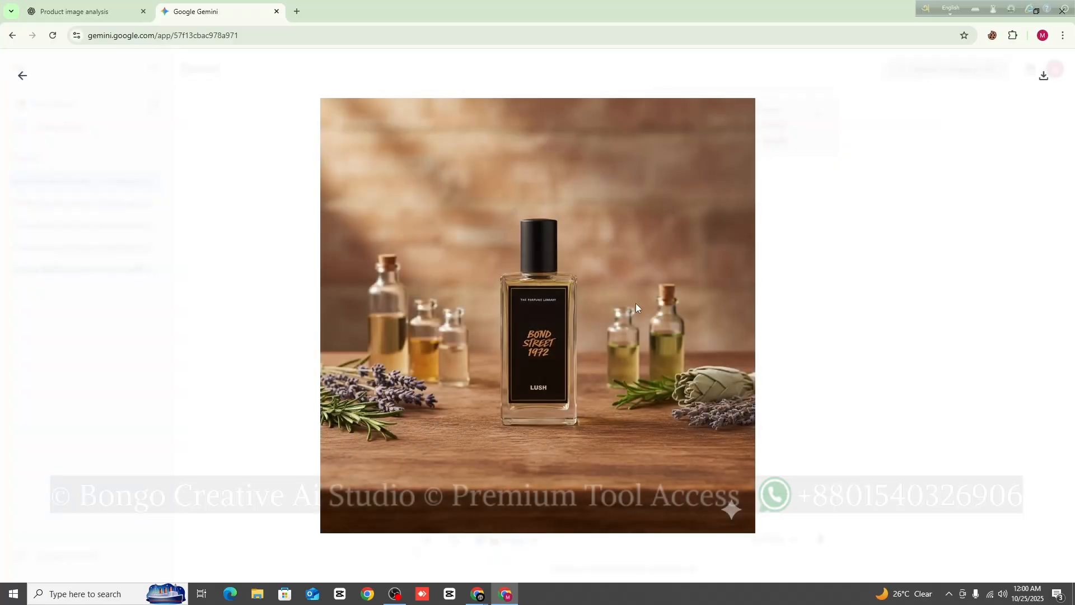
left_click(25, 83)
left_click(84, 12)
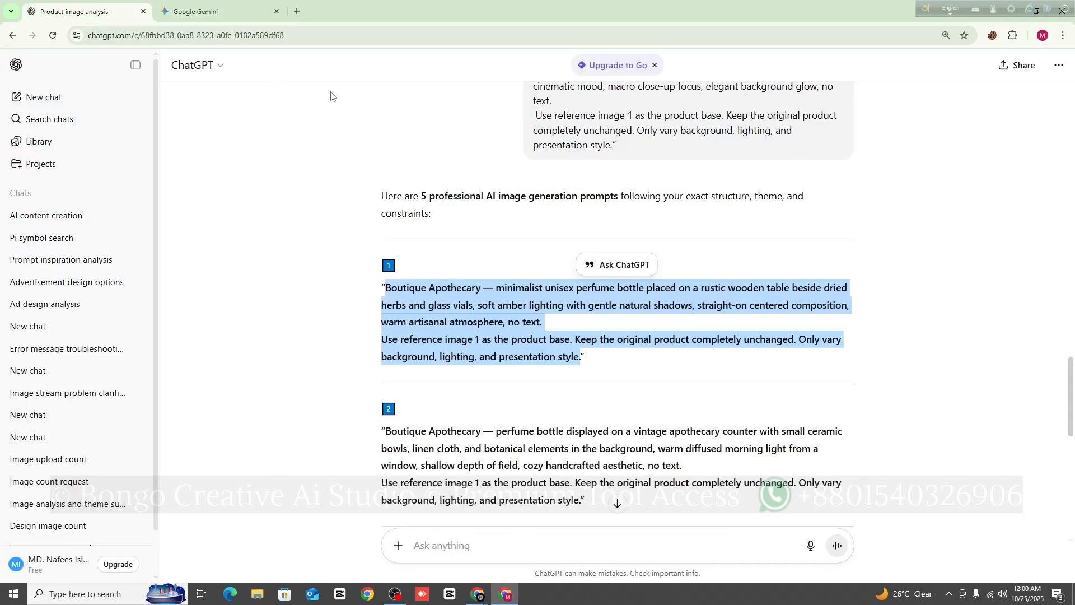
- Check the generated perfume image in Gemini and review the ChatGPT conversation from the reference bottle to its Product Image Analysis
key("ctrl+Tab")
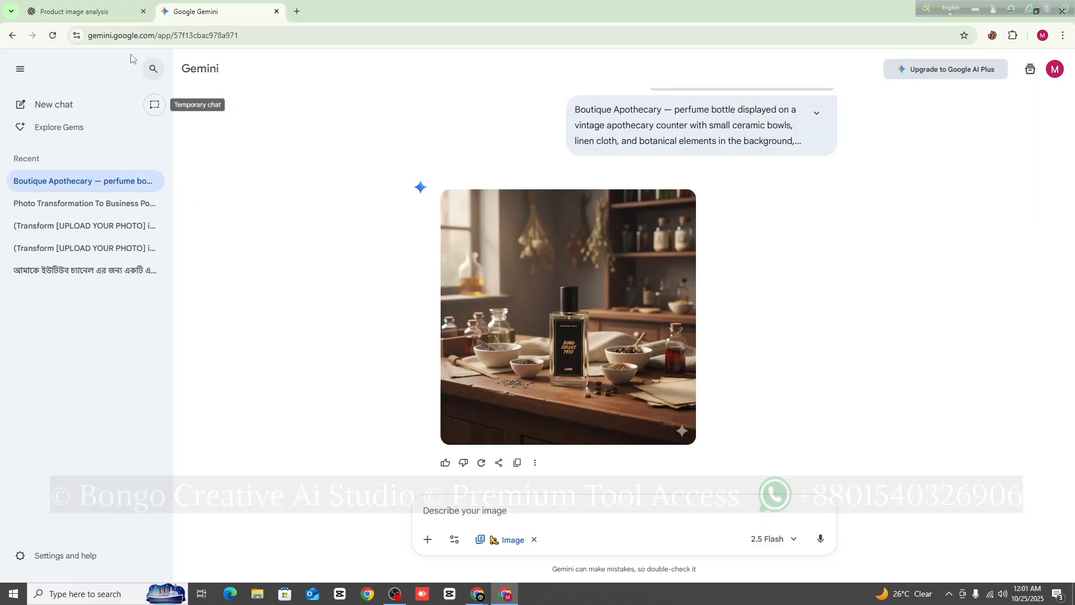
left_click(110, 14)
scroll(662, 358, "up", 15)
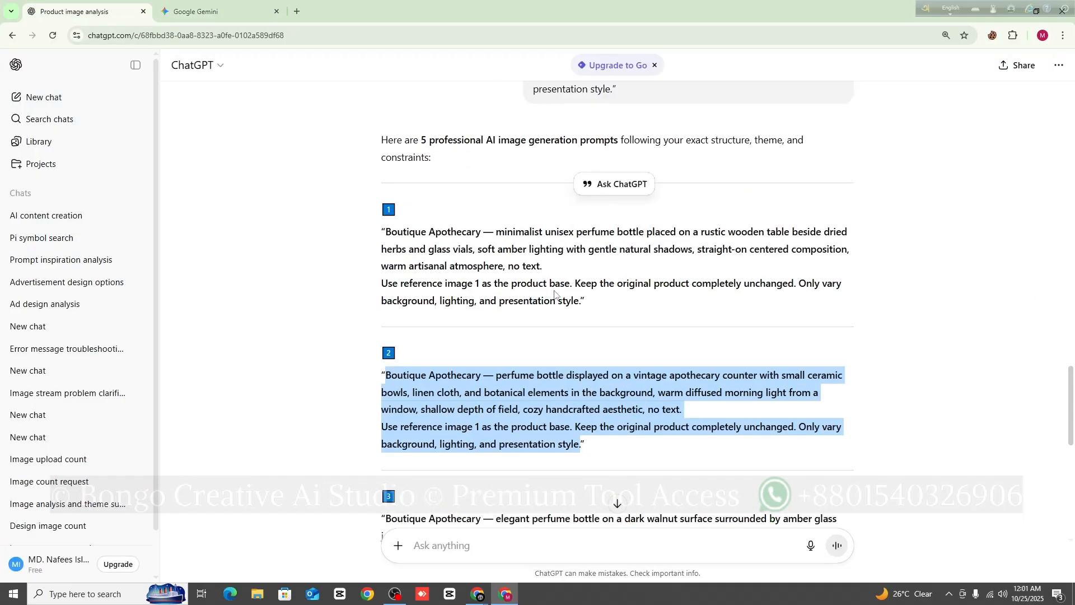
scroll(663, 358, "up", 10)
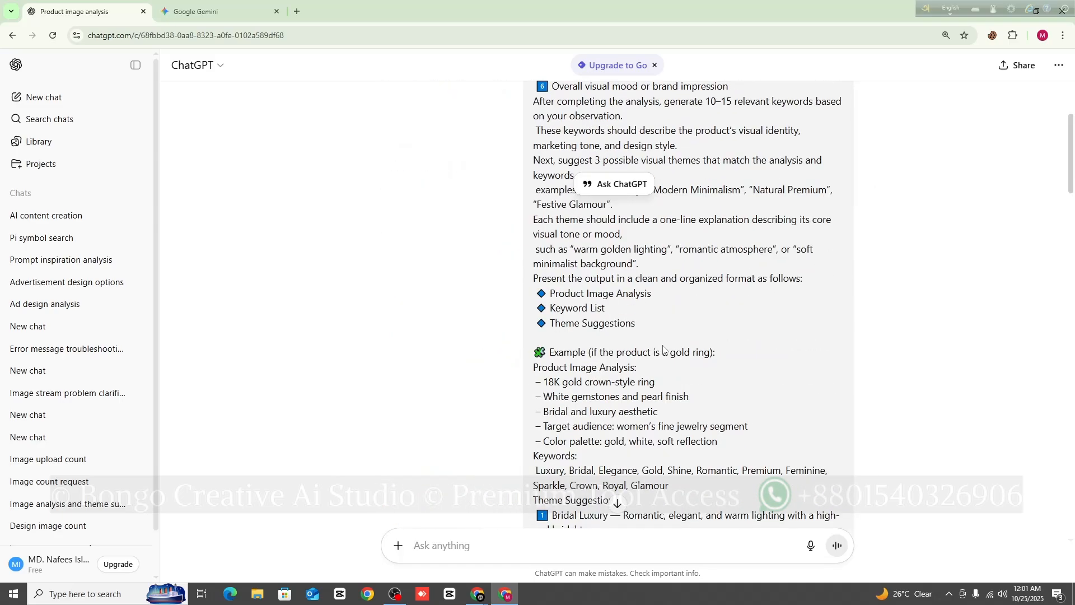
scroll(653, 311, "up", 2)
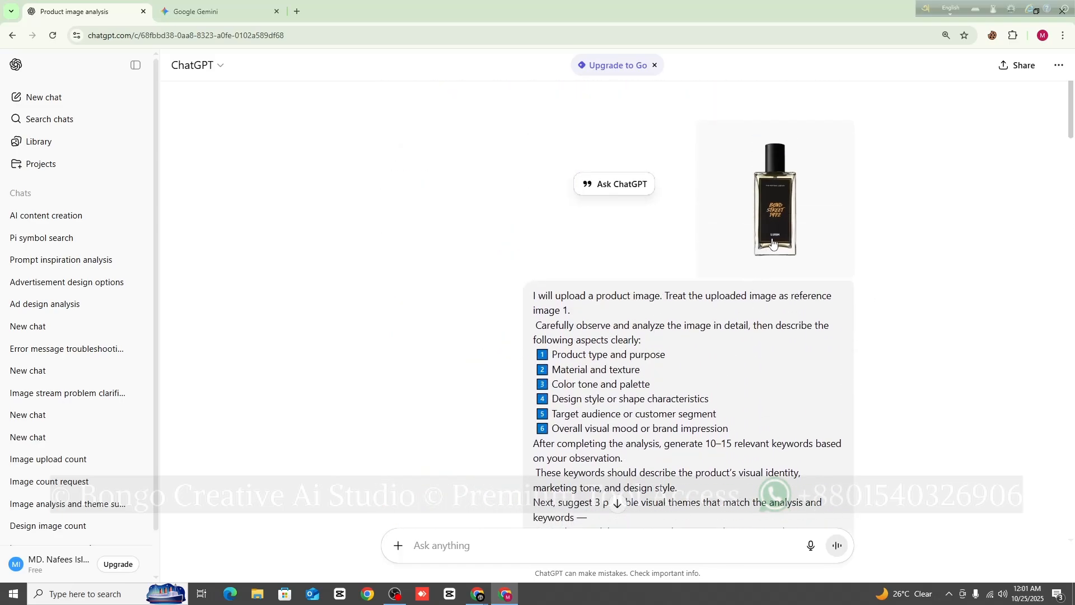
scroll(529, 318, "down", 10)
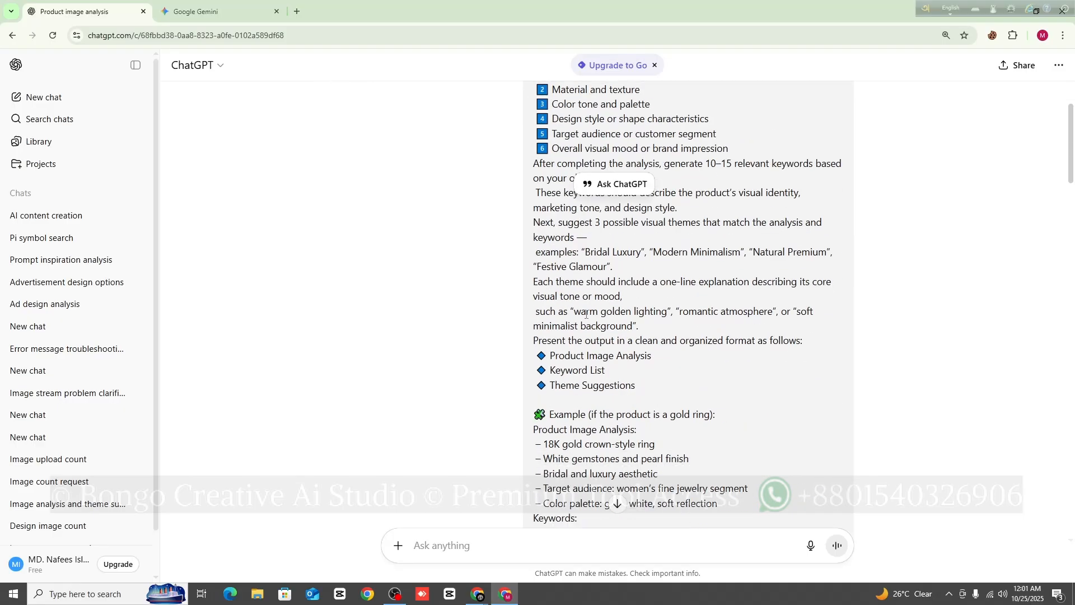
scroll(529, 318, "up", 1)
scroll(528, 318, "up", 4)
scroll(446, 300, "down", 3)
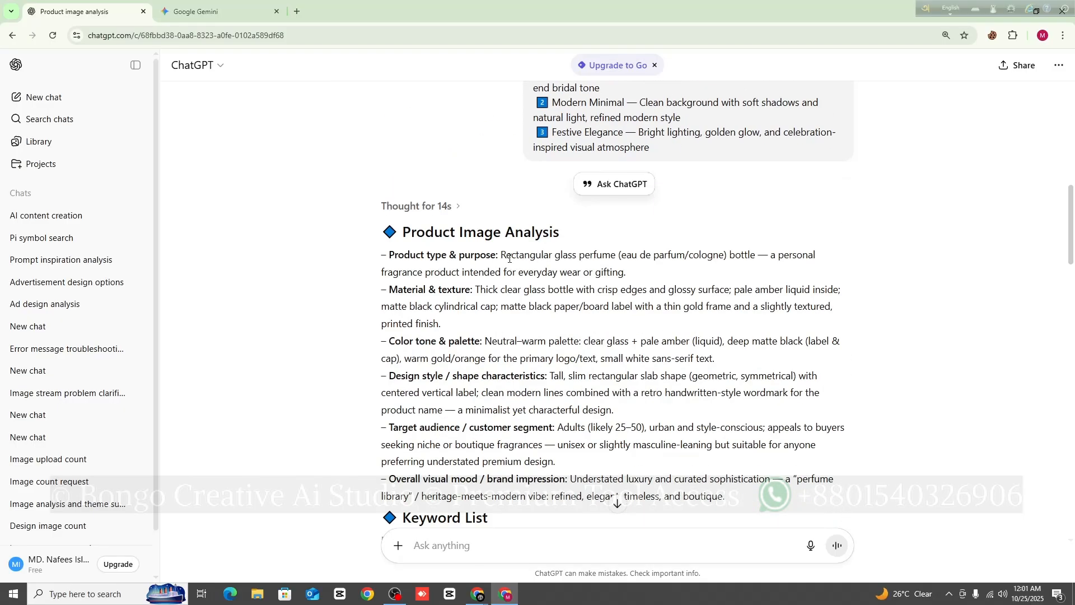
- Copy the word "perfume" from the Product type & purpose line of the analysis
left_click_drag(501, 253, 620, 254)
left_click(588, 262)
right_click(603, 264)
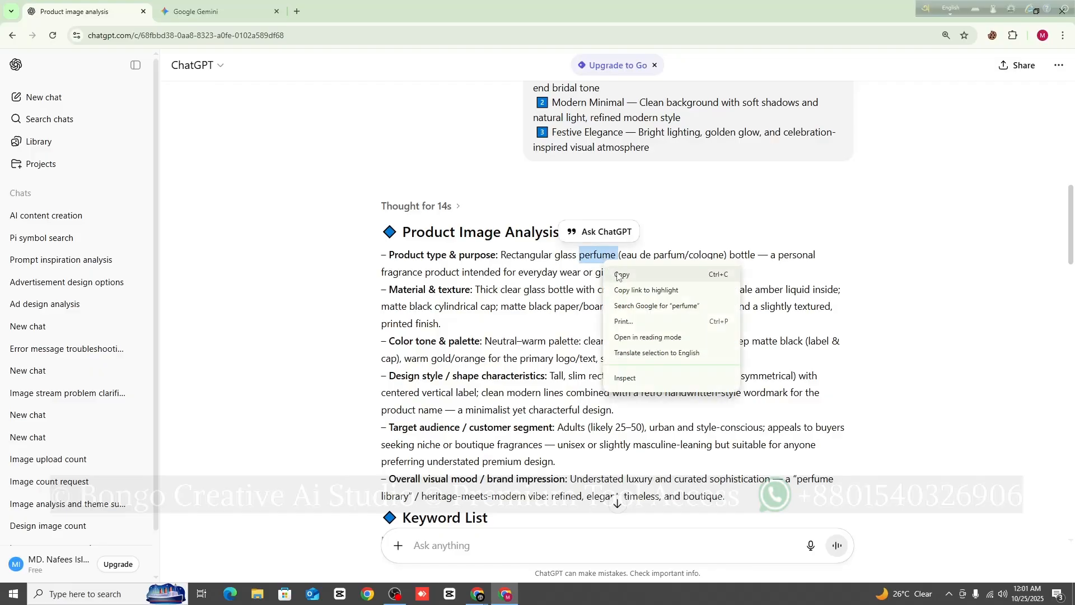
left_click(623, 274)
- Search Google in a new tab for "perfume social media poster design" and show the image results
left_click(296, 11)
right_click(313, 37)
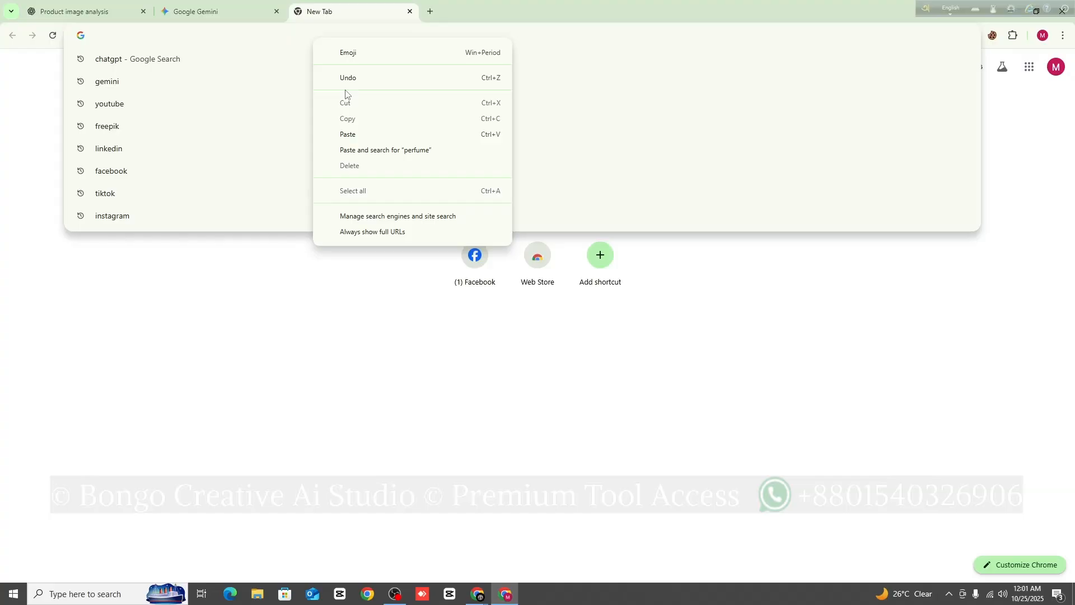
left_click(351, 135)
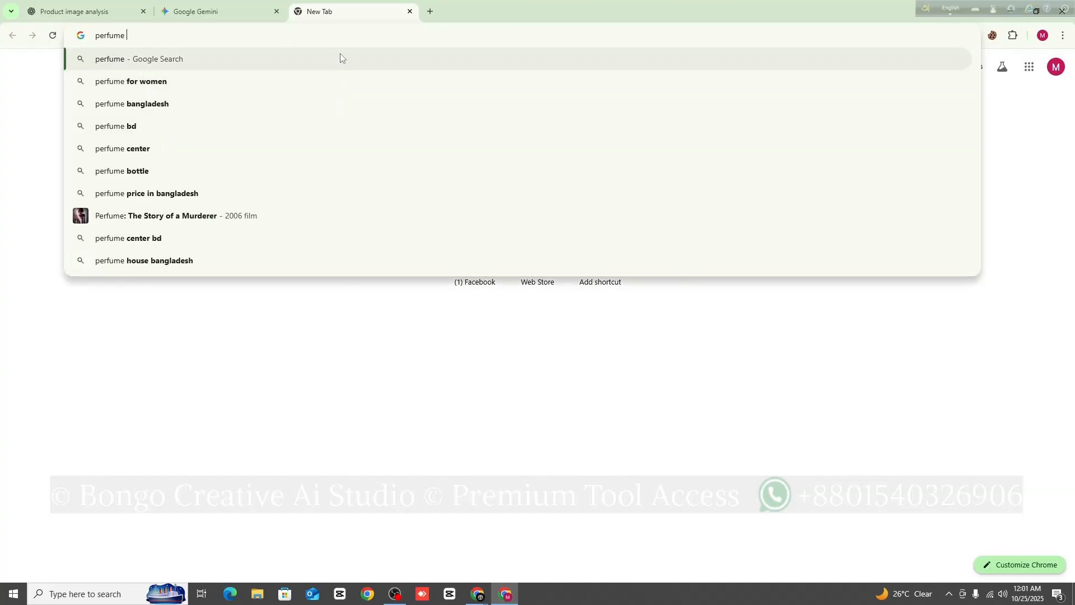
type("social m")
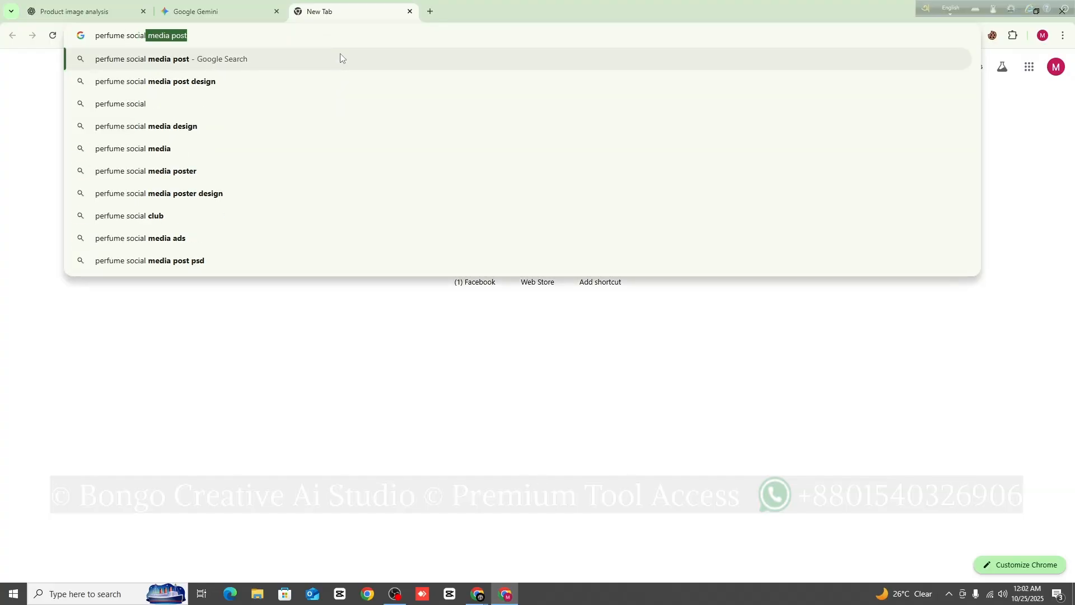
type("edia po")
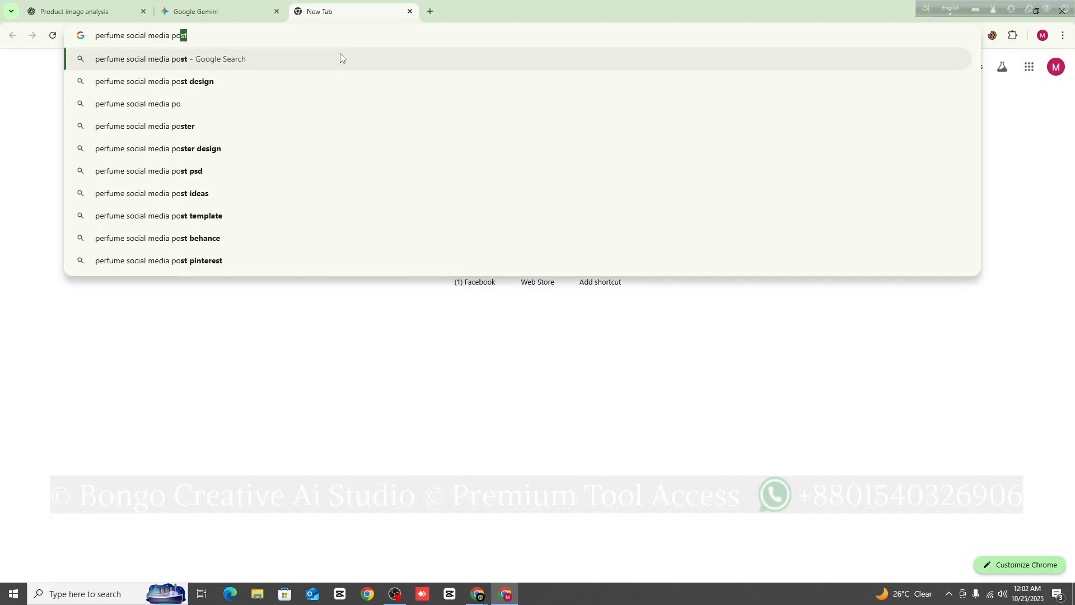
type("ster desig")
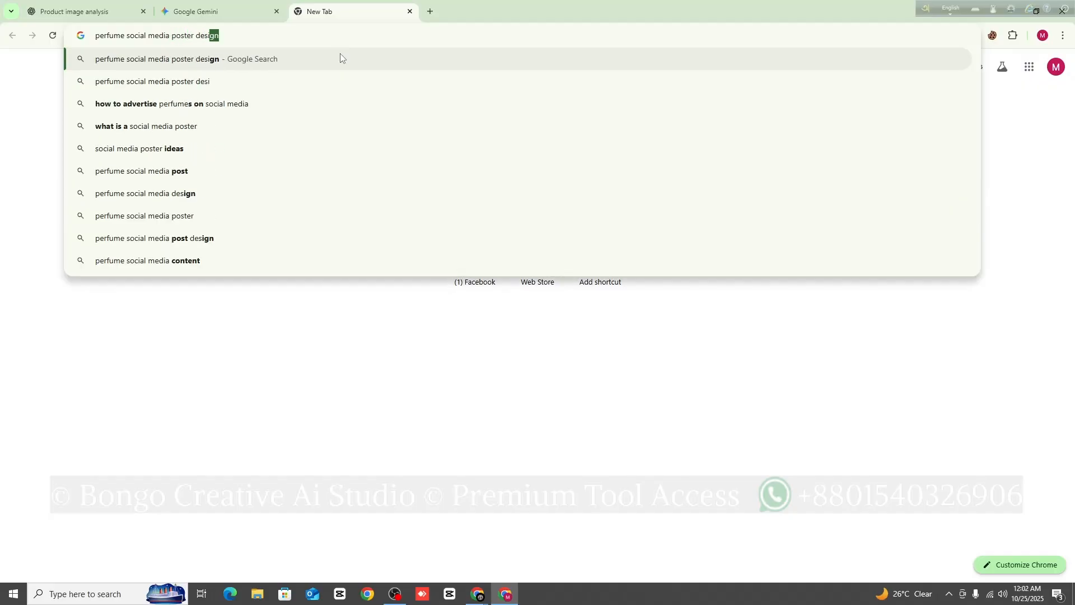
type("n")
key("Return")
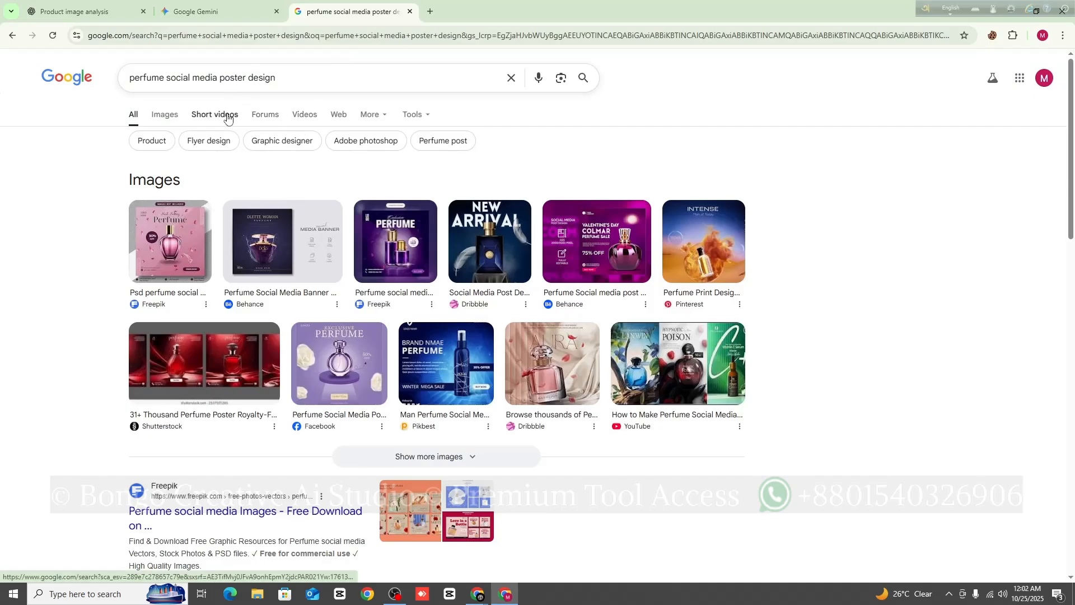
left_click(170, 119)
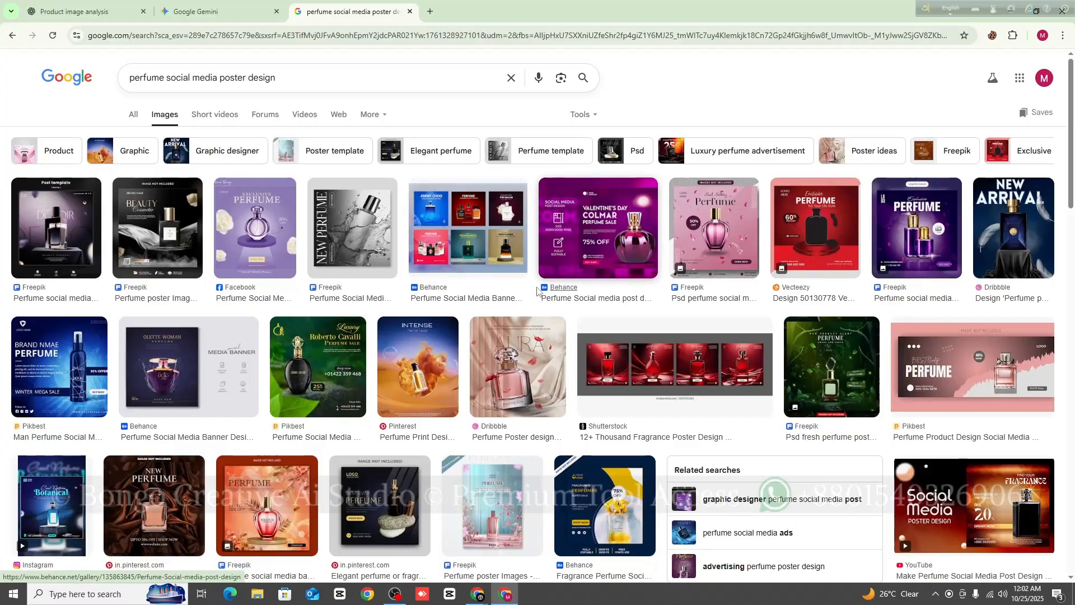
- Browse the poster results and open the pink AURA perfume poster image from Dribbble in its own tab
scroll(350, 286, "down", 3)
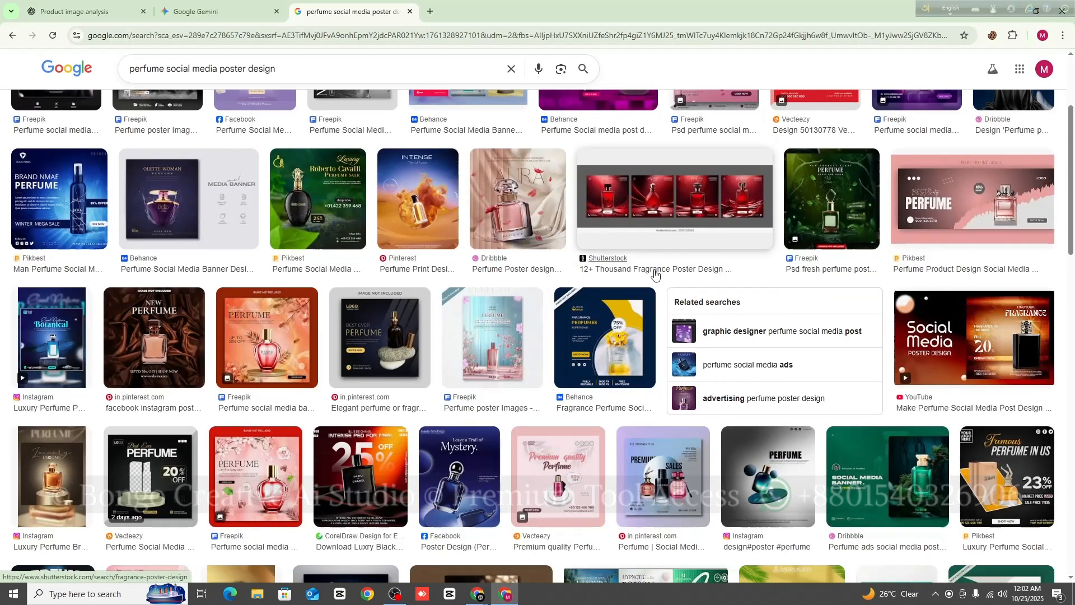
scroll(601, 361, "down", 2)
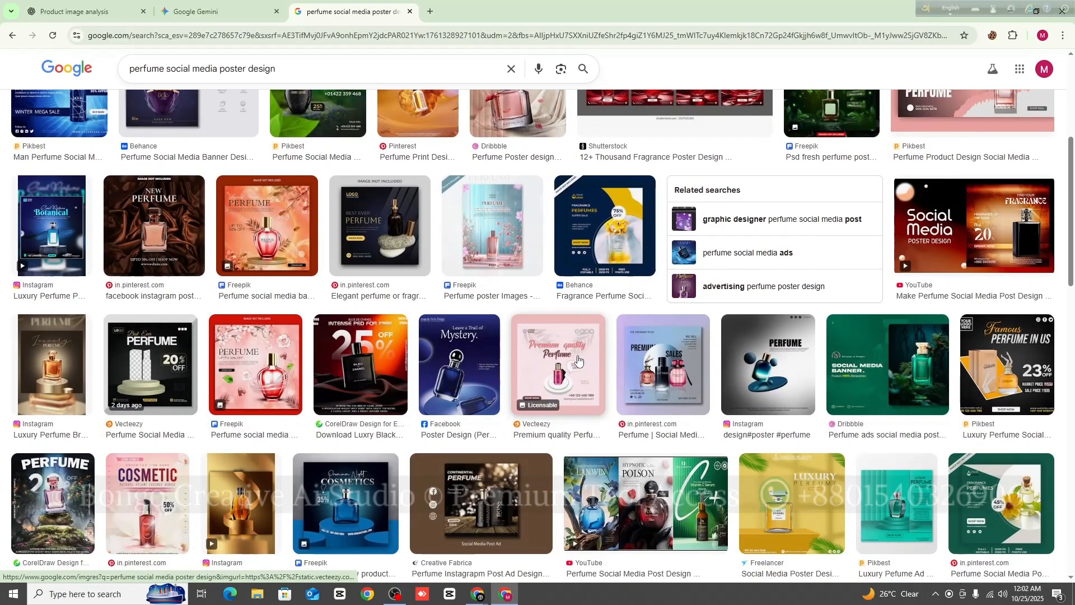
scroll(598, 366, "down", 3)
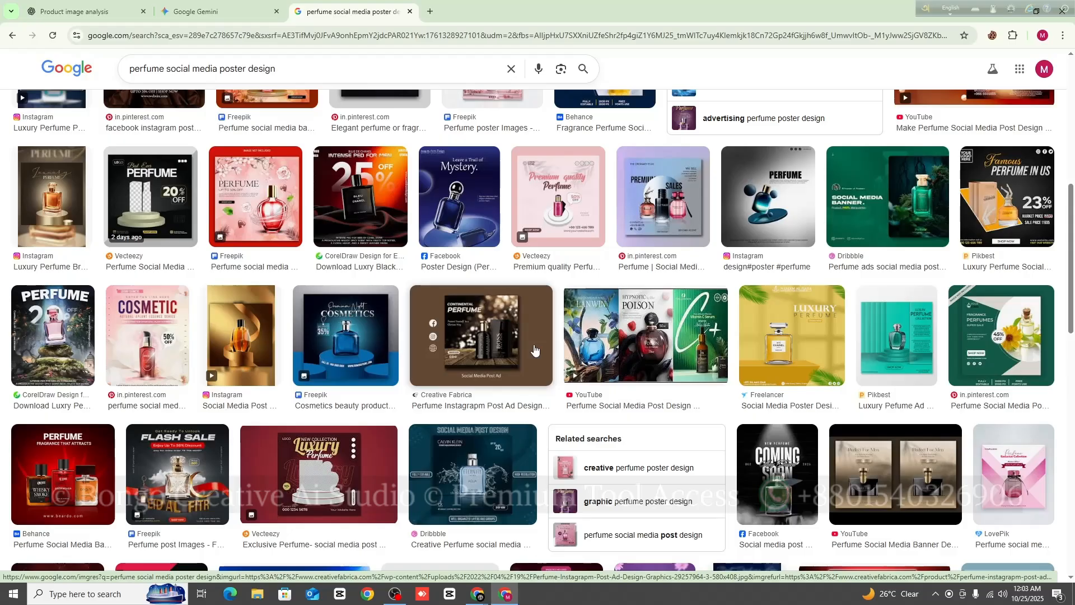
scroll(698, 379, "up", 3)
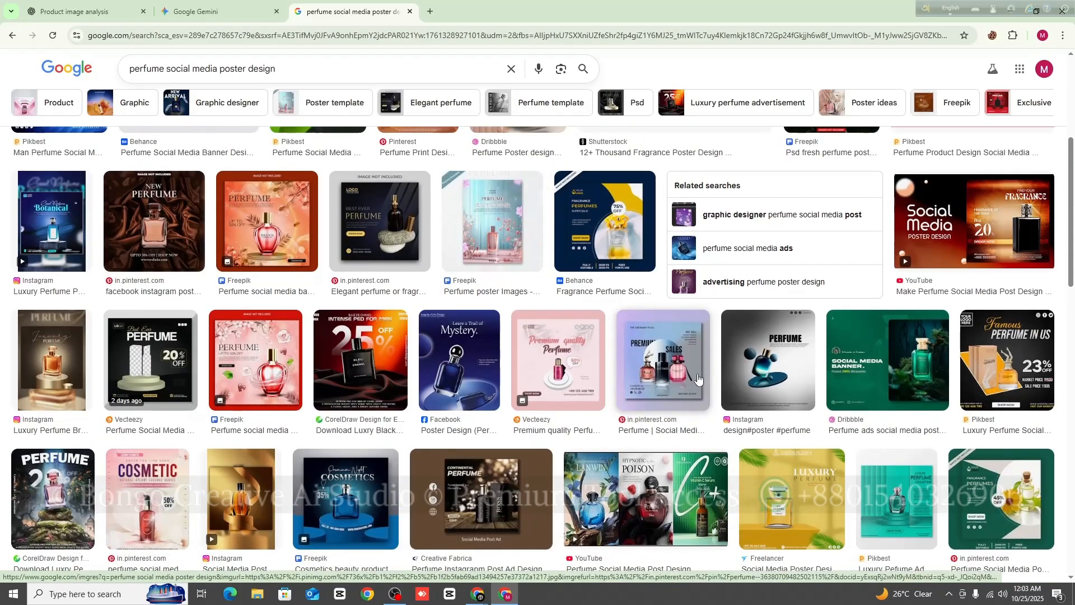
scroll(616, 370, "up", 5)
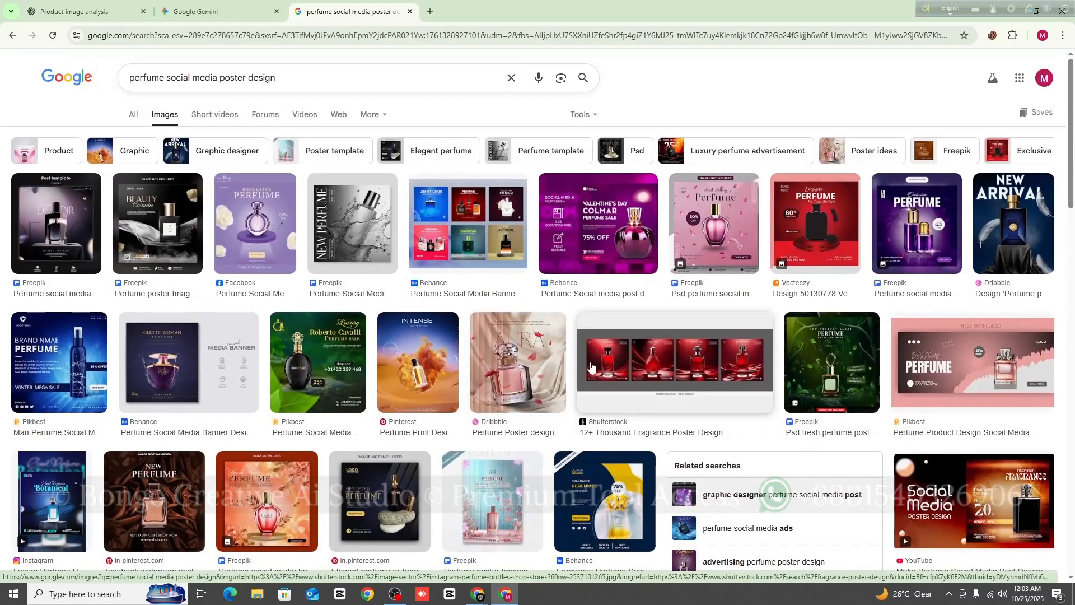
left_click(525, 380)
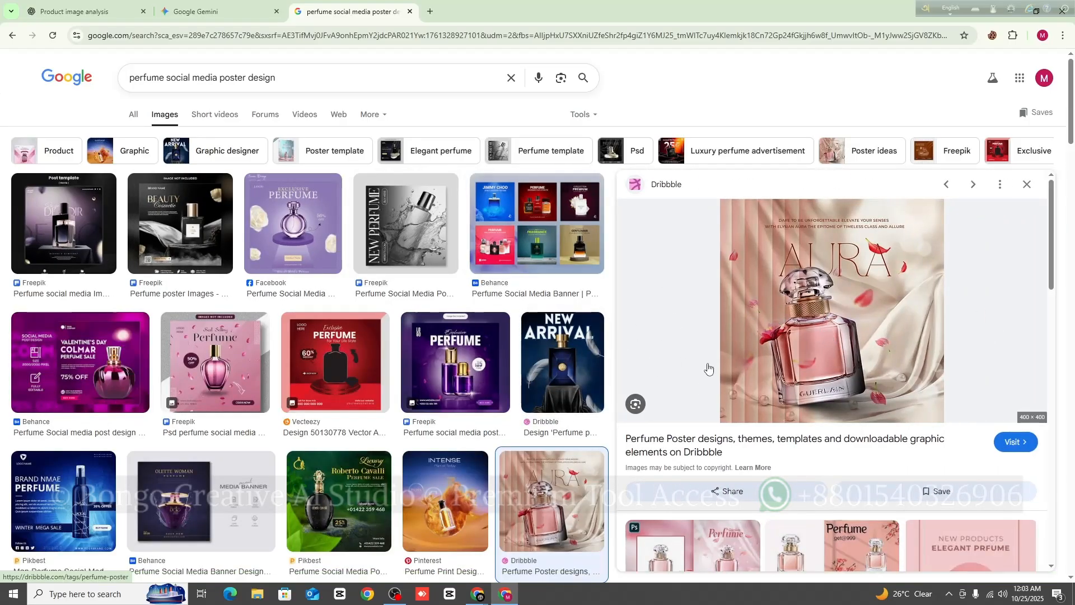
right_click(767, 313)
left_click(812, 466)
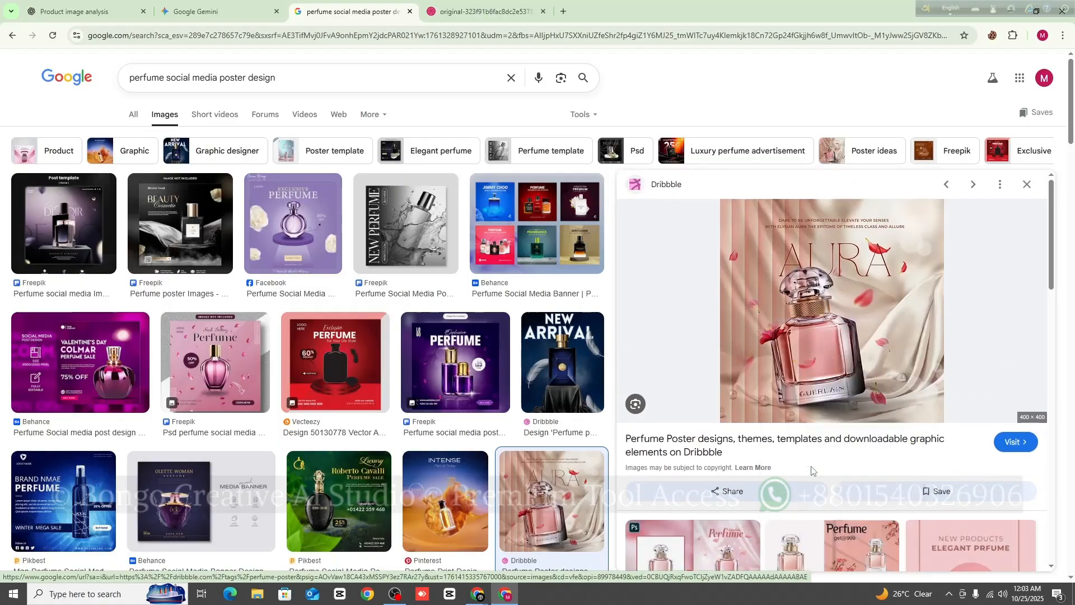
left_click(488, 10)
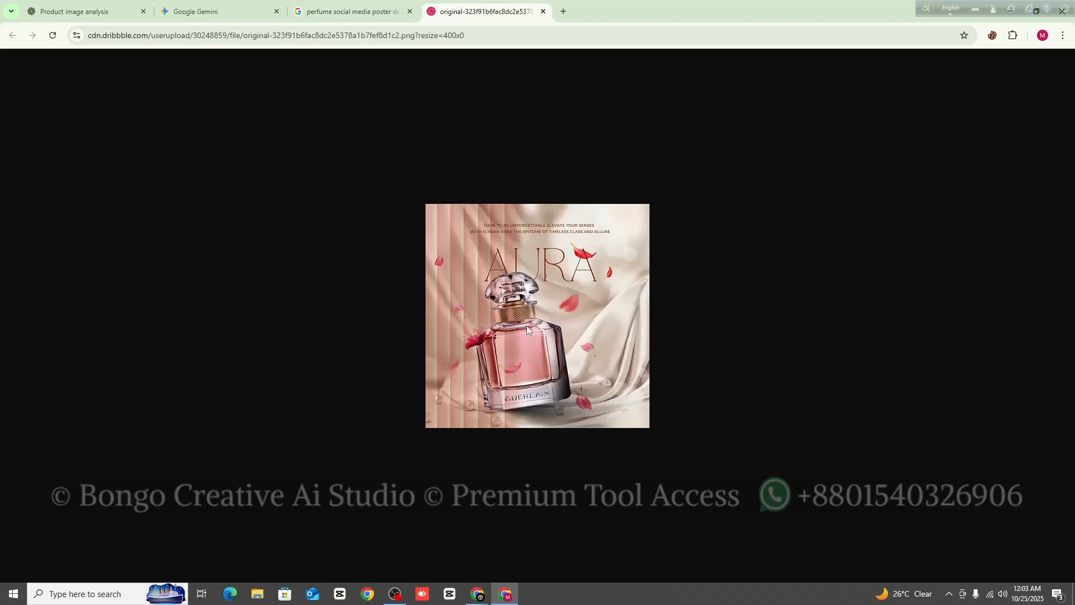
- Save the AURA poster image to the Downloads folder and close its image tab
right_click(525, 288)
left_click(610, 321)
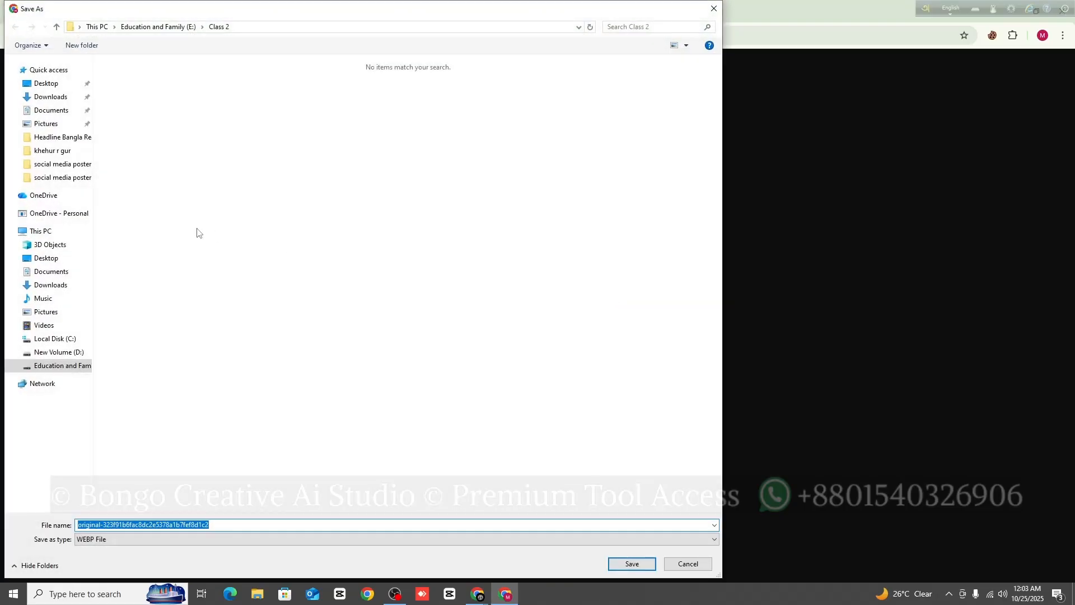
left_click(53, 97)
left_click(649, 567)
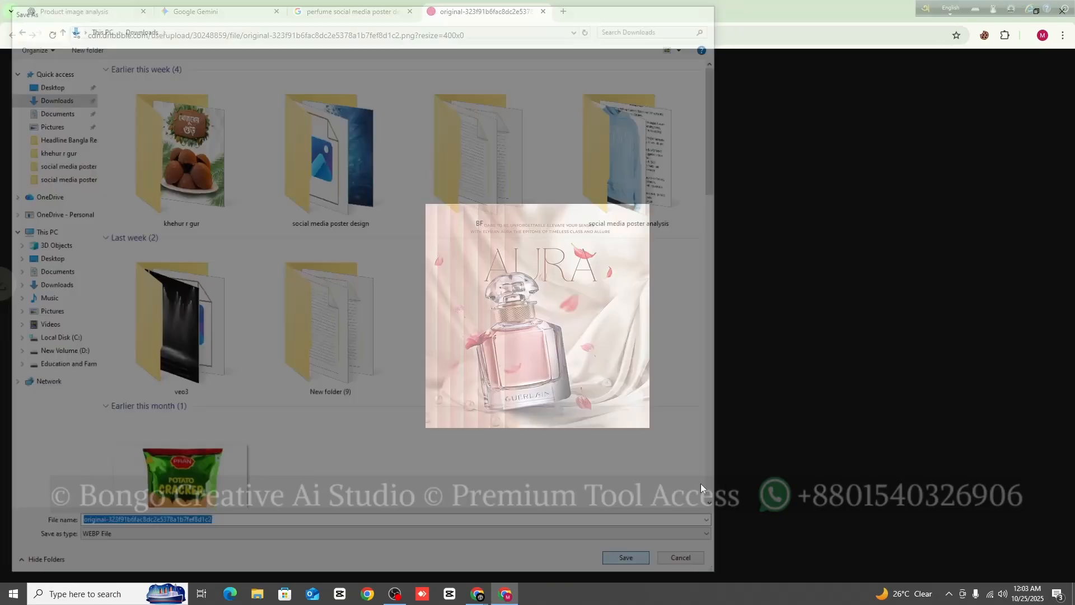
left_click(347, 11)
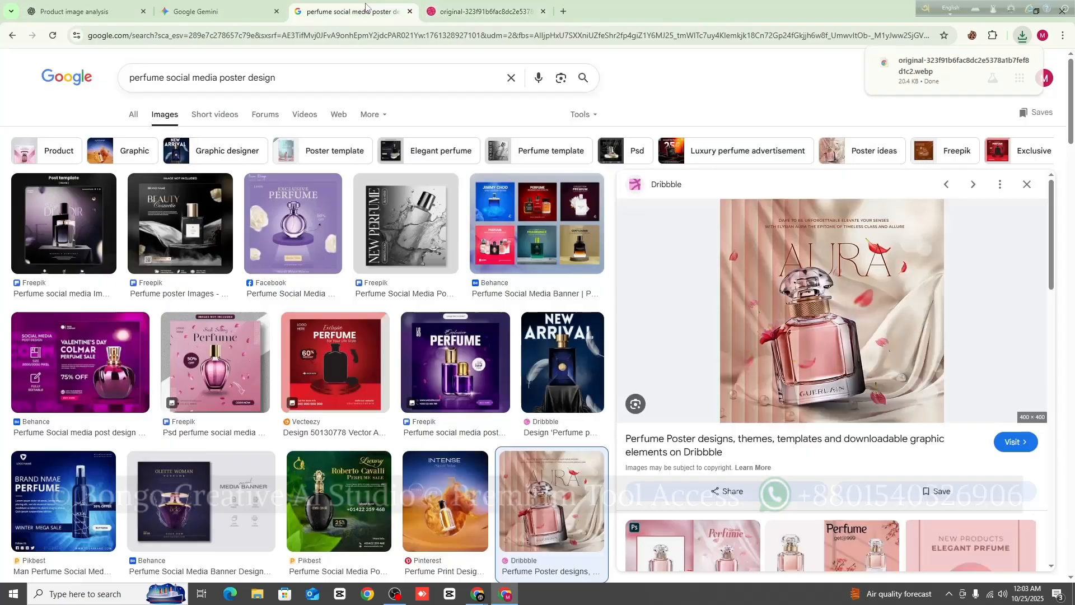
left_click(542, 11)
- Preview the INTENSE perfume poster from Pinterest and examine the related poster designs listed with it
scroll(689, 359, "down", 1)
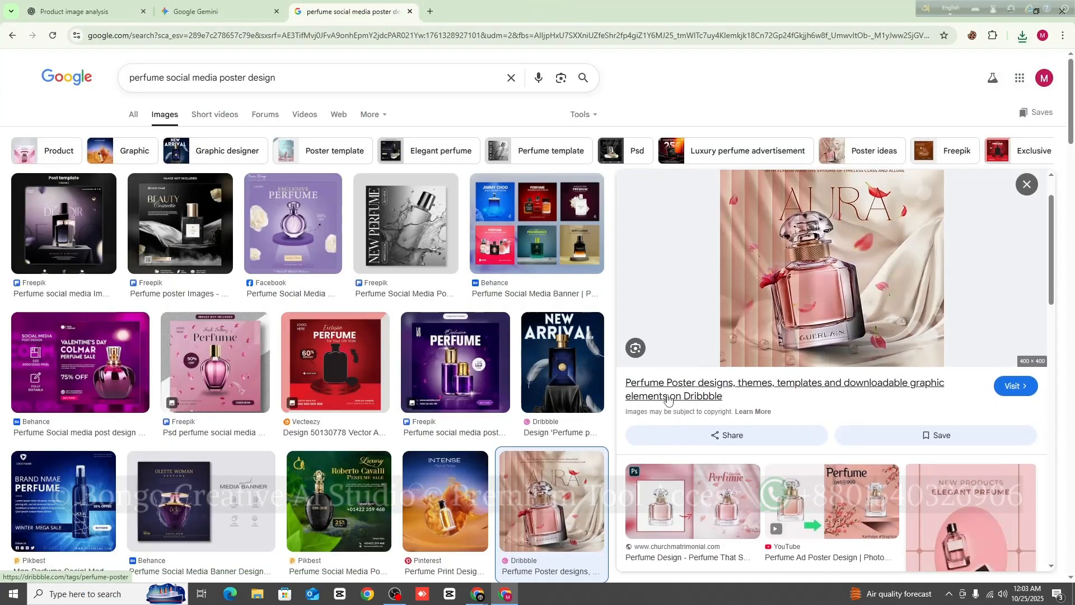
scroll(694, 342, "down", 2)
key("Left")
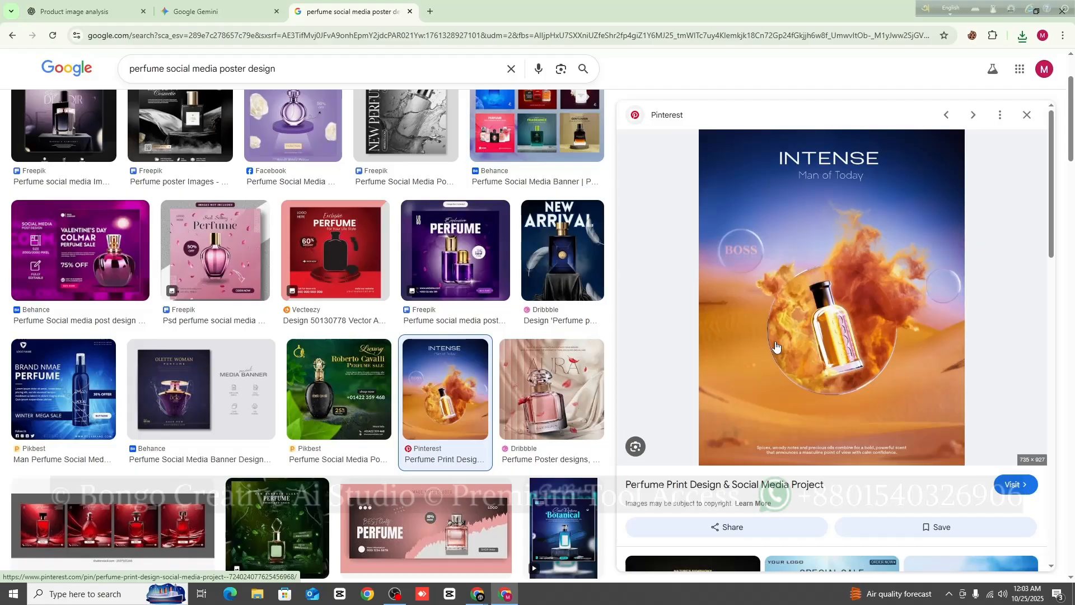
scroll(775, 347, "down", 2)
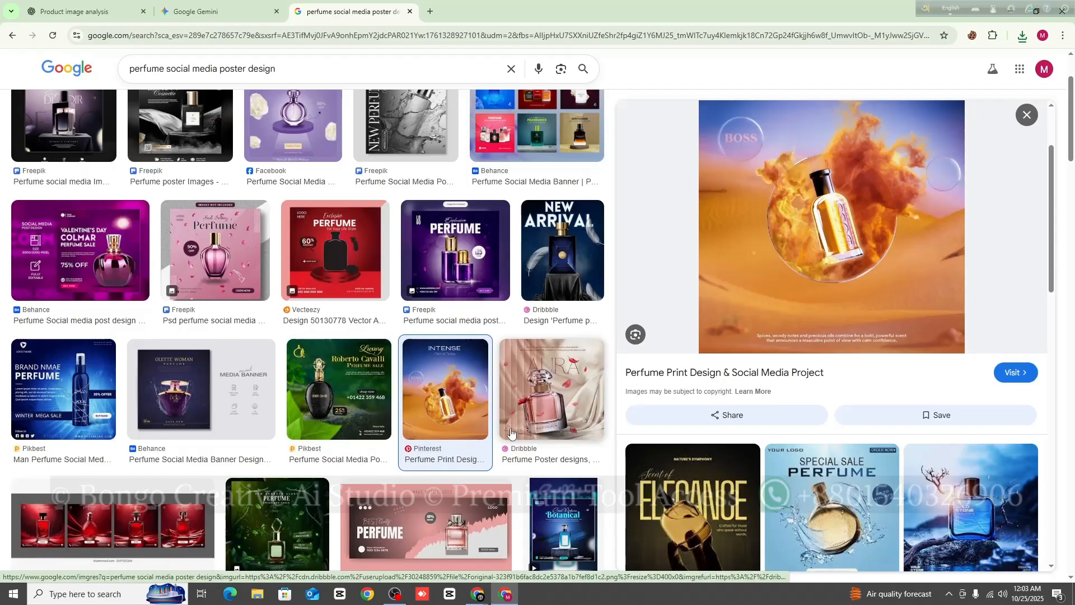
scroll(886, 297, "up", 2)
scroll(887, 297, "down", 5)
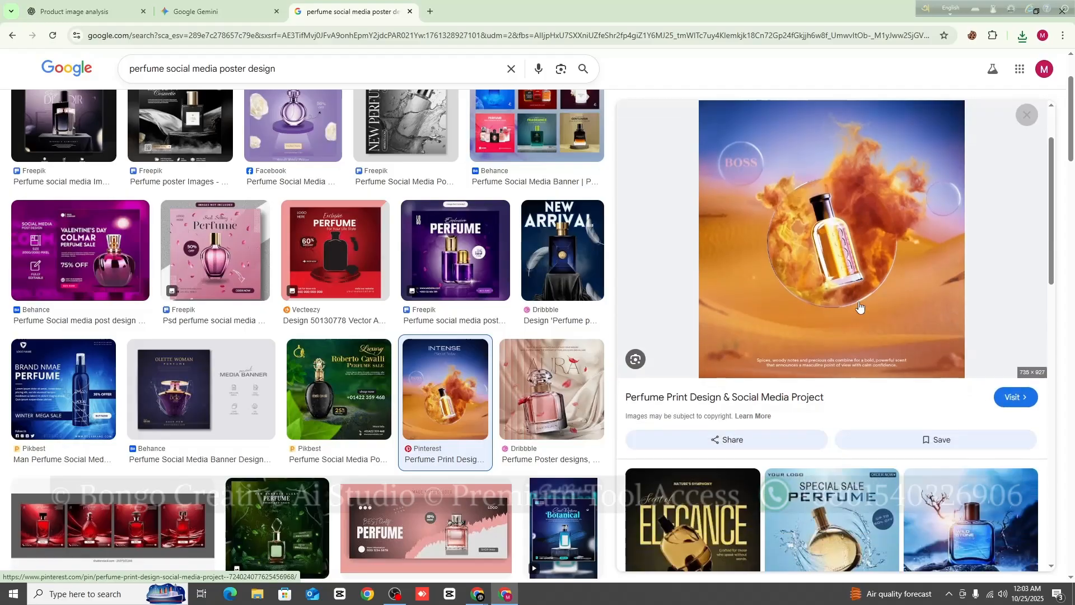
scroll(944, 419, "down", 5)
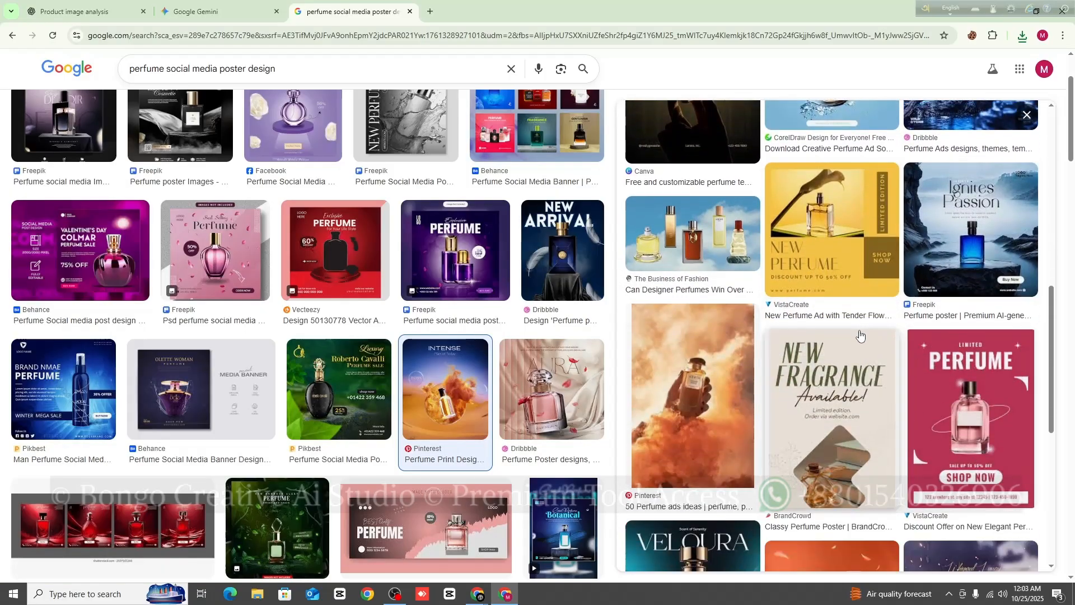
scroll(767, 437, "down", 3)
scroll(767, 437, "down", 2)
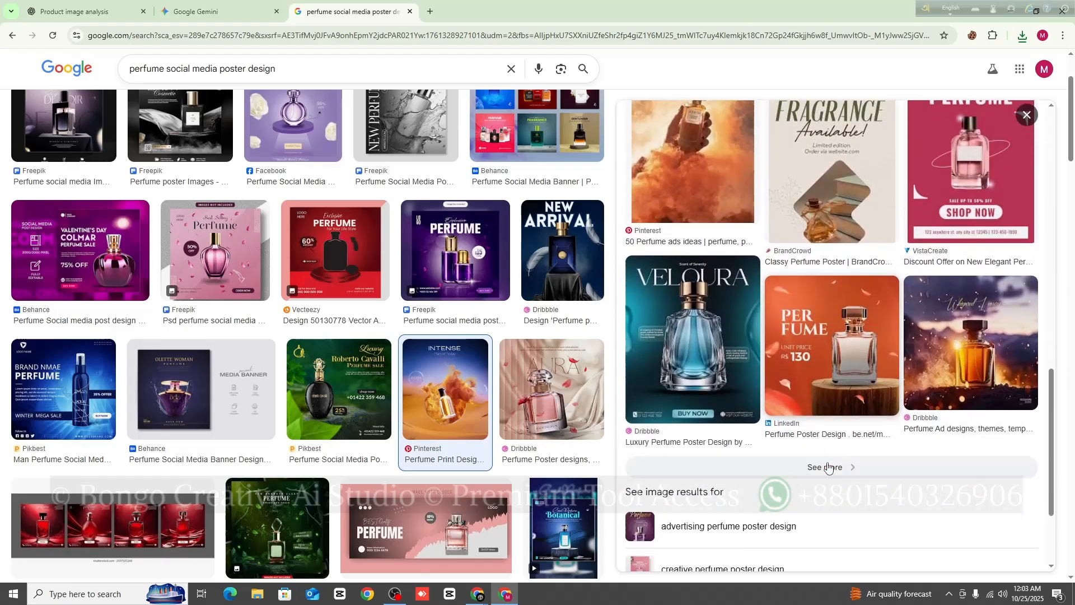
scroll(876, 421, "up", 15)
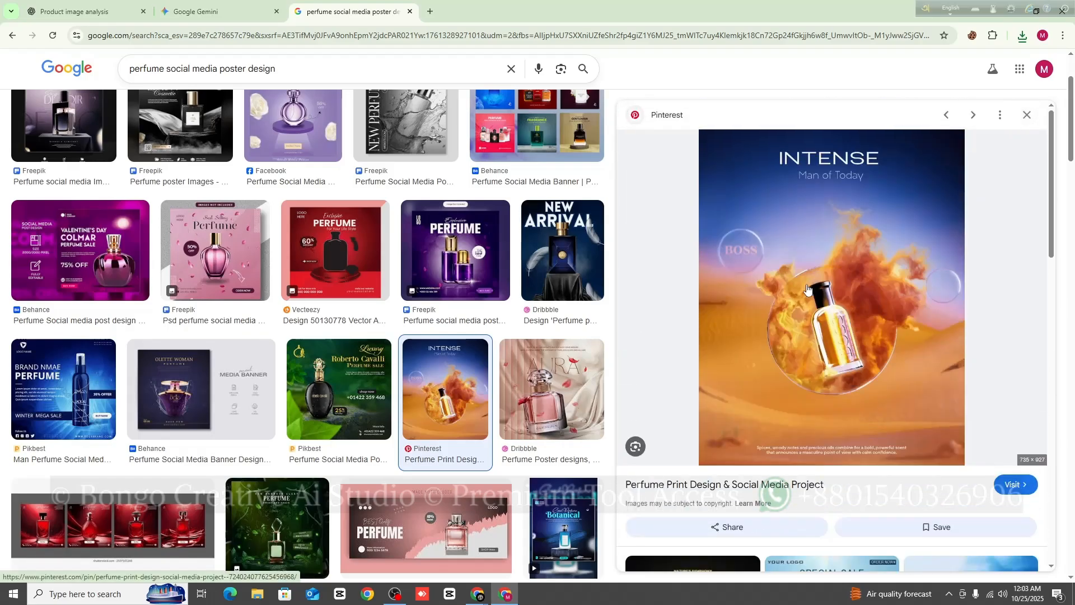
- Save the INTENSE poster image to the Downloads folder as a JPEG
right_click(807, 284)
left_click(854, 453)
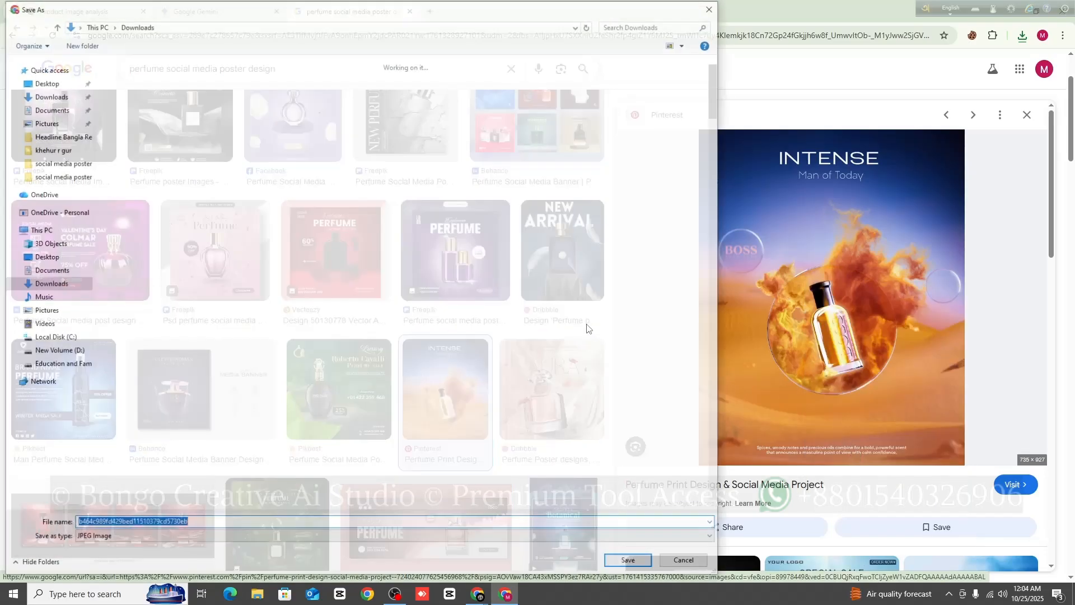
left_click(631, 563)
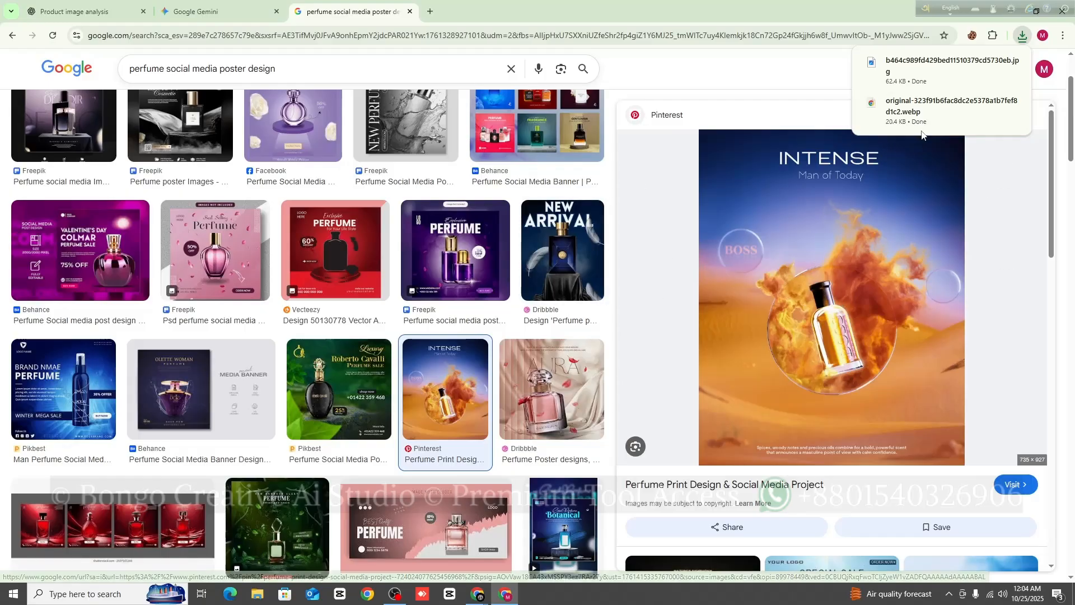
mouse_move(985, 128)
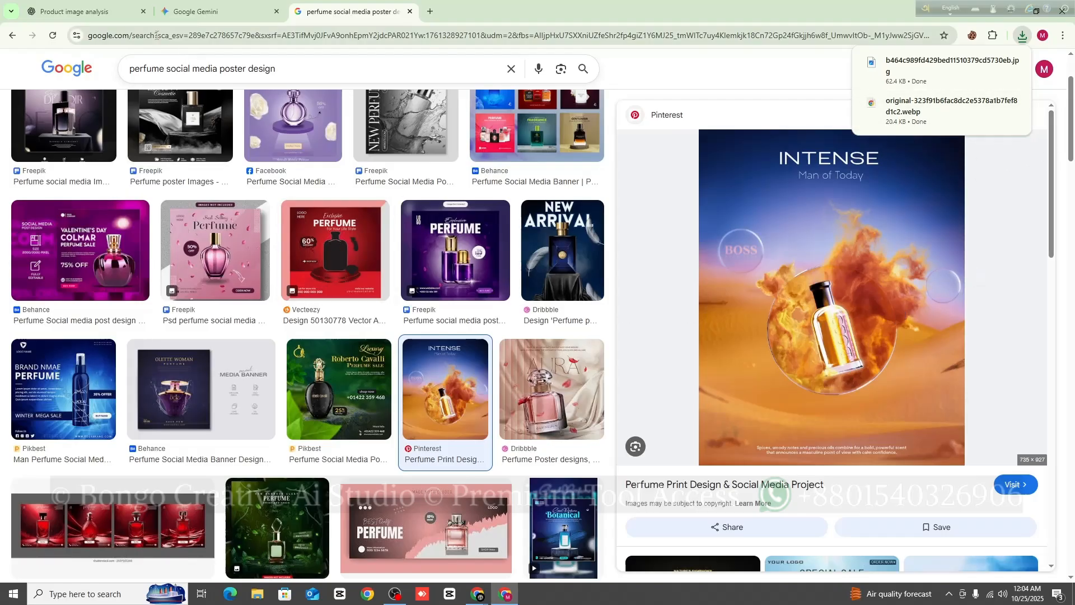
- Start a new ChatGPT chat and attach the INTENSE and AURA poster images from the Downloads folder
left_click(84, 11)
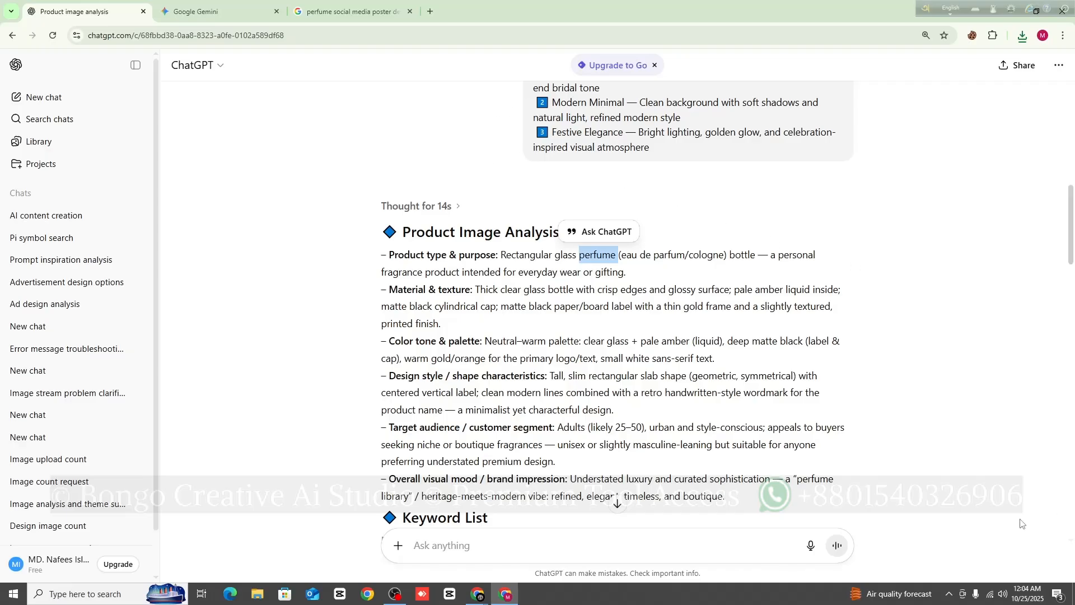
left_click(111, 99)
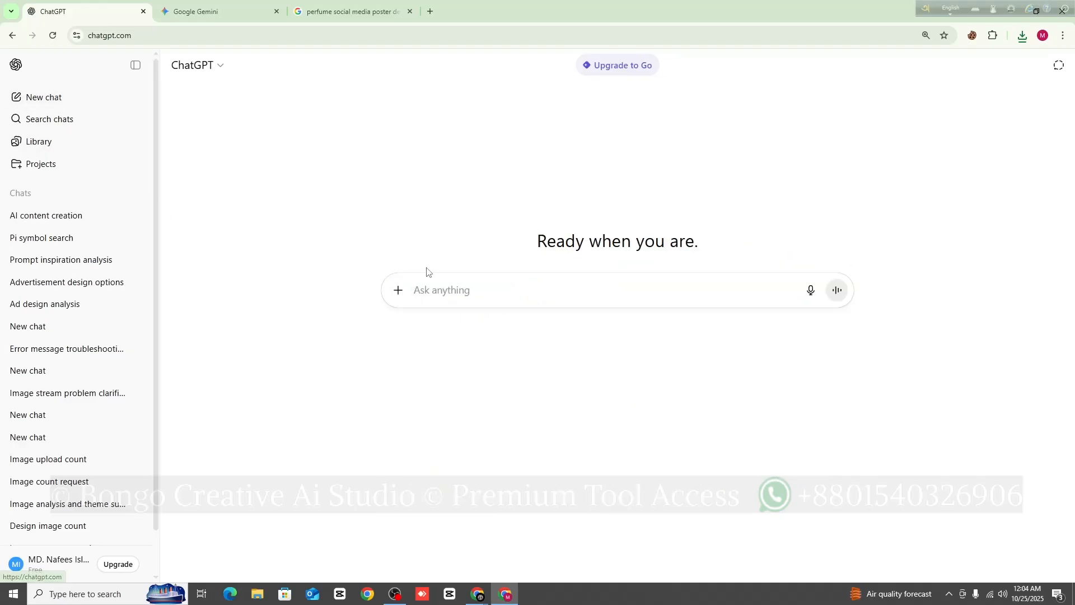
left_click(399, 291)
left_click(415, 315)
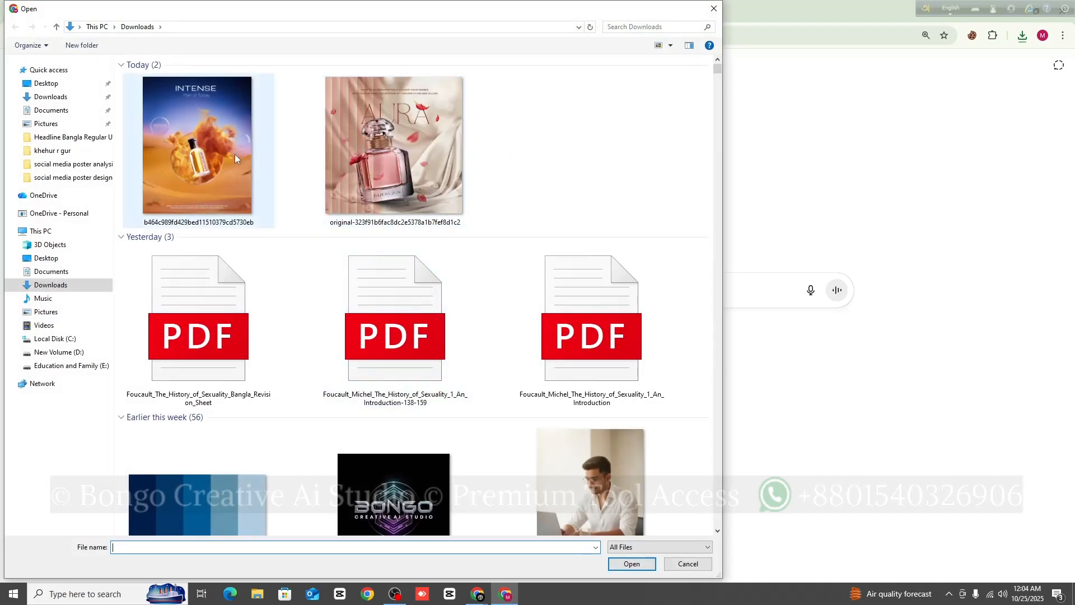
left_click_drag(122, 142, 420, 187)
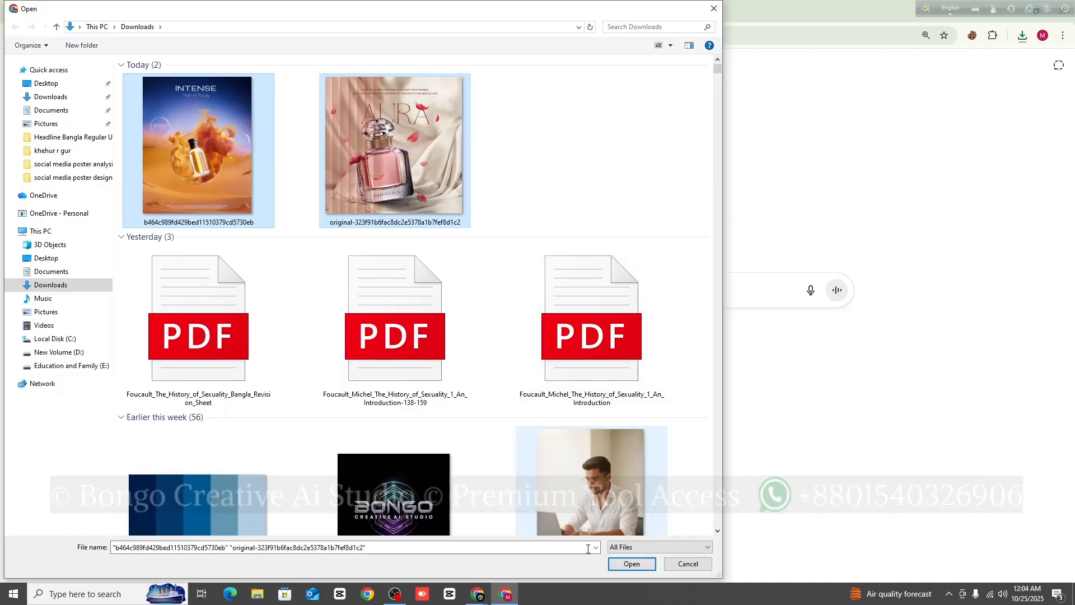
left_click(623, 565)
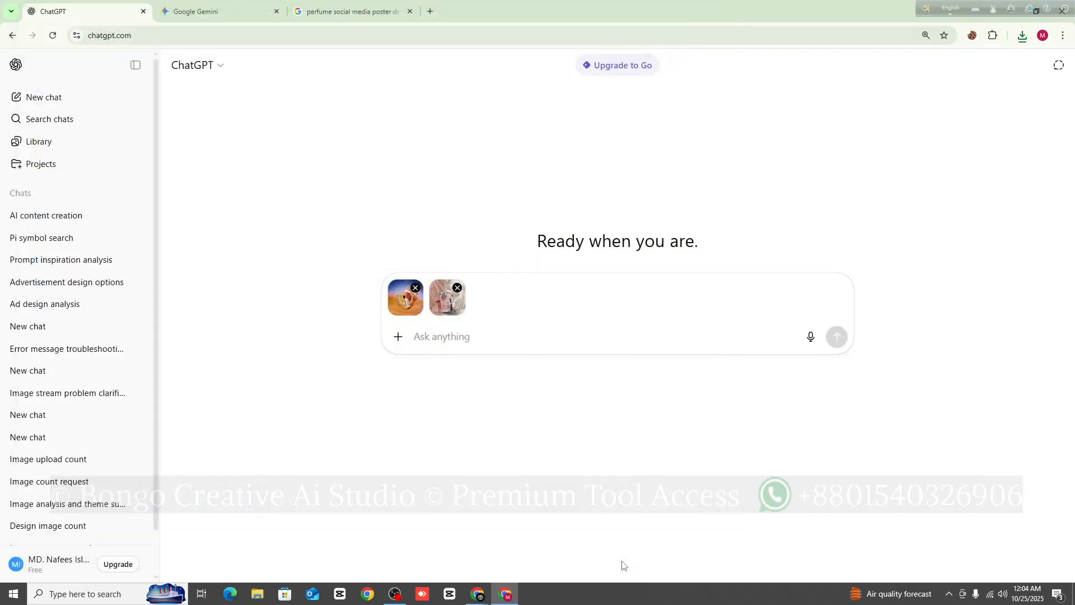
- Attach the first four blue perfume poster images from the "social media poster design" folder in Downloads to the same message
left_click(397, 337)
left_click(418, 365)
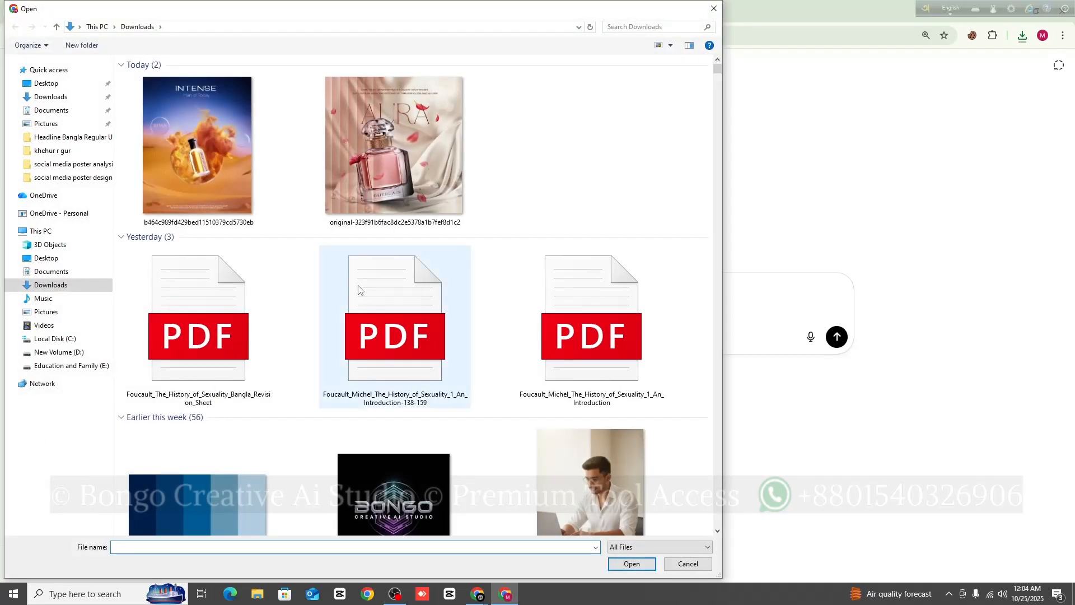
scroll(359, 290, "down", 3)
scroll(358, 289, "down", 10)
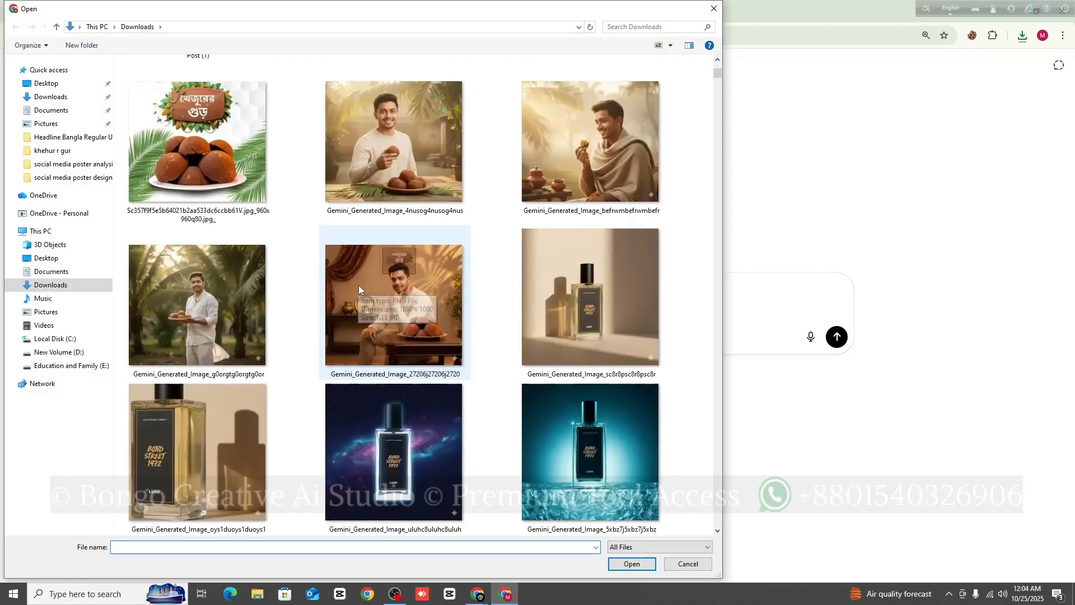
scroll(359, 291, "down", 10)
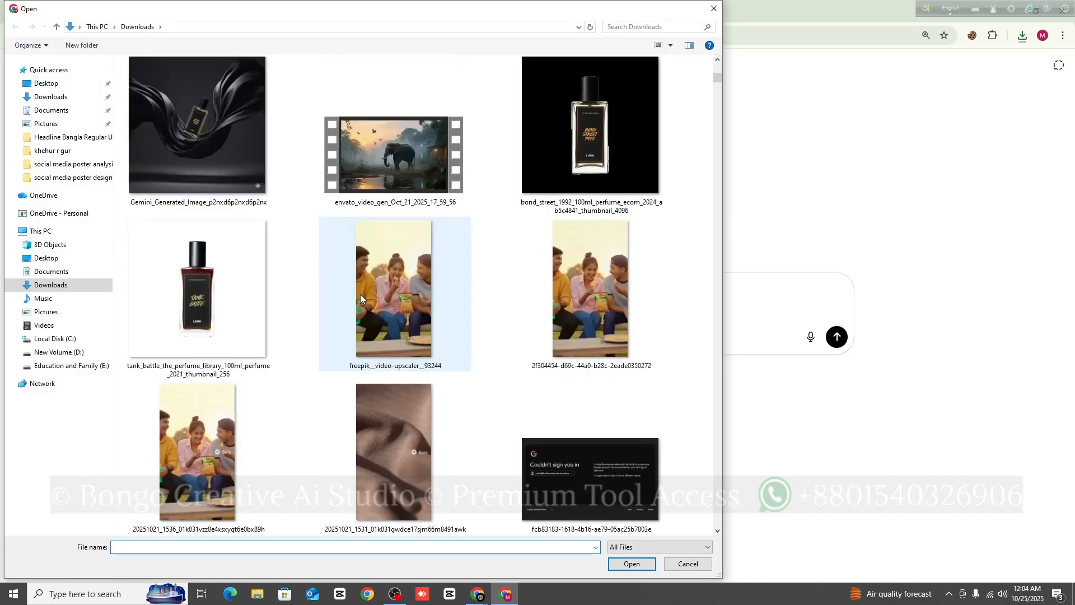
scroll(361, 305, "down", 10)
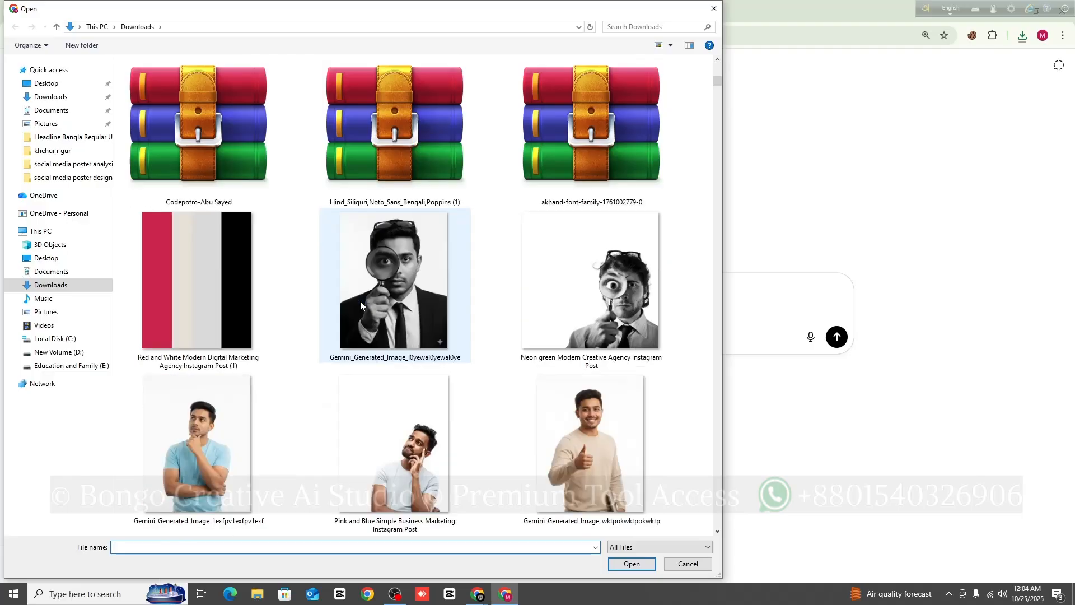
scroll(361, 305, "down", 5)
double_click(546, 302)
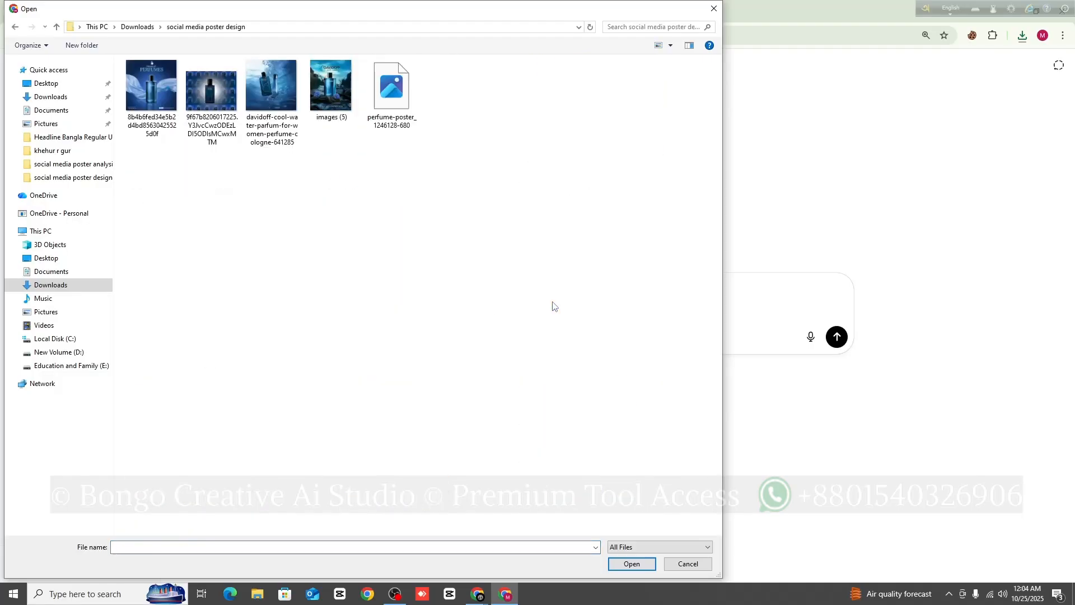
left_click_drag(144, 165, 312, 72)
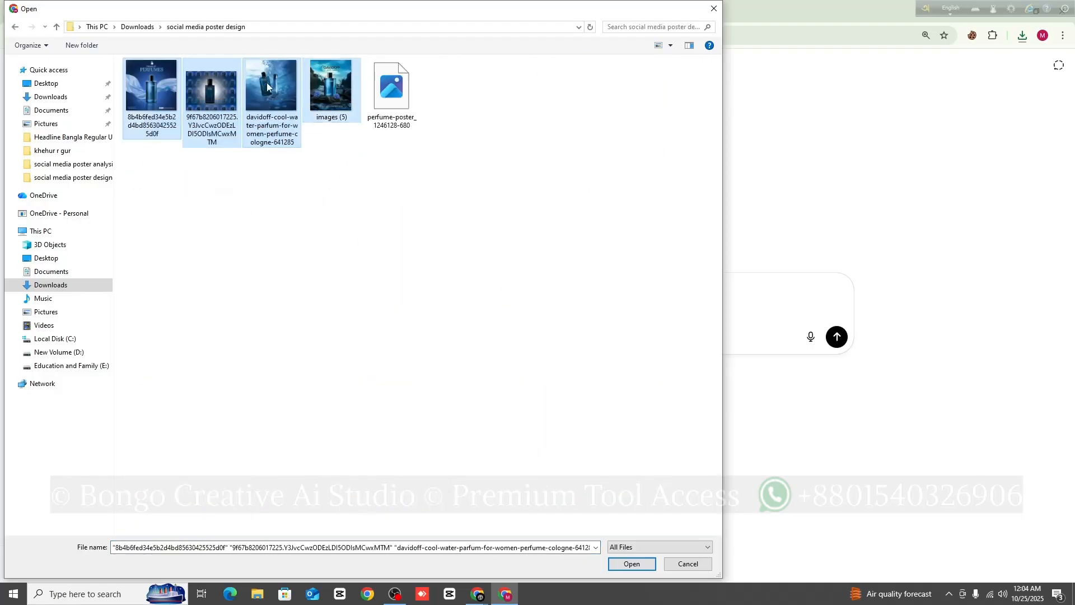
left_click(646, 564)
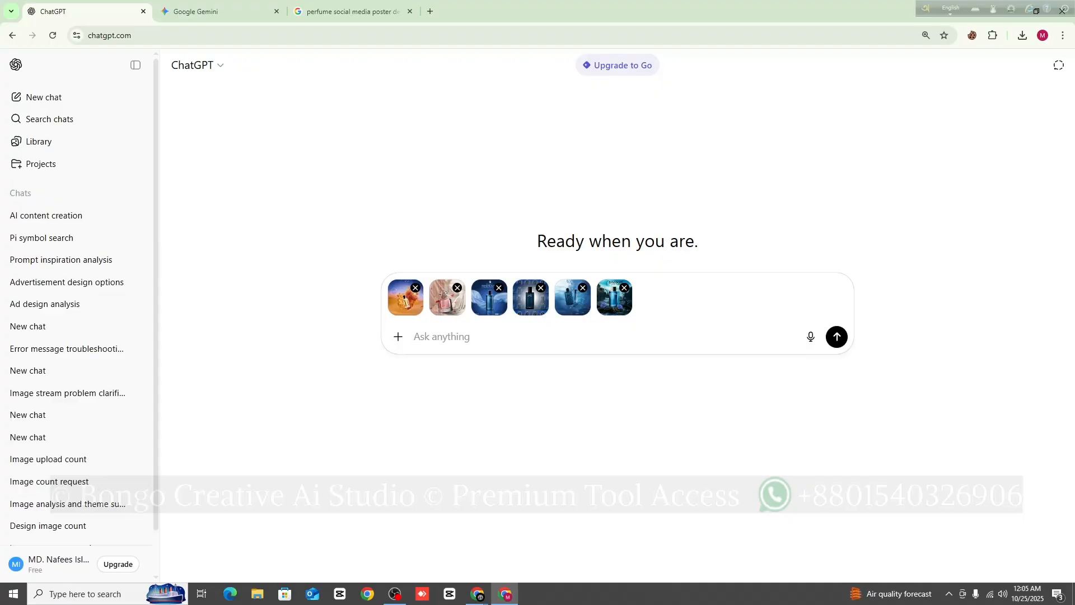
- Send the question "Tell me how many design images I have uploaded here in total?" with the attached posters
key("alt+Tab")
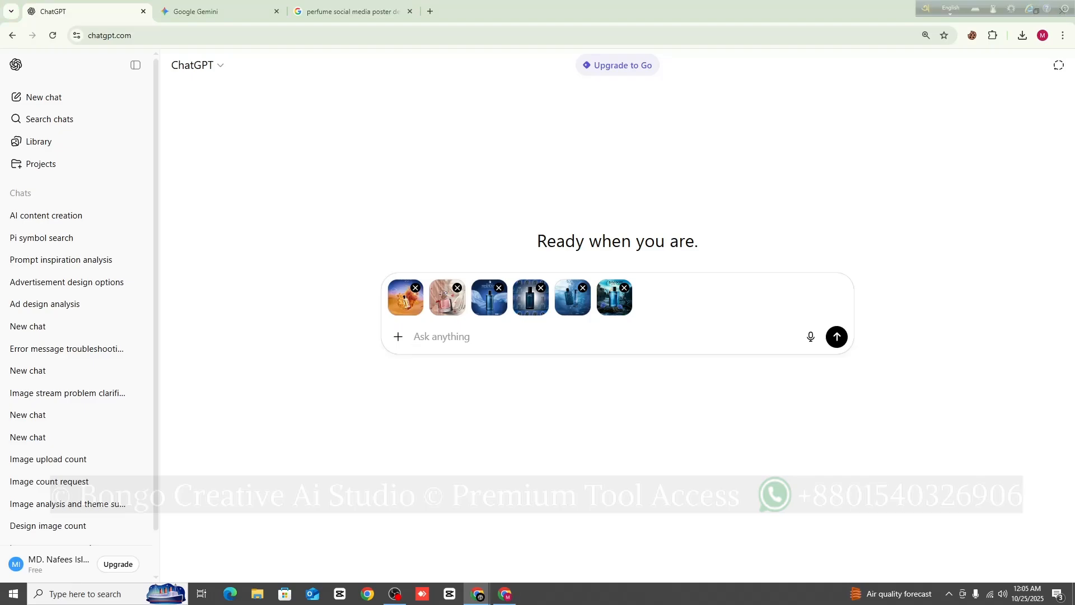
right_click(438, 338)
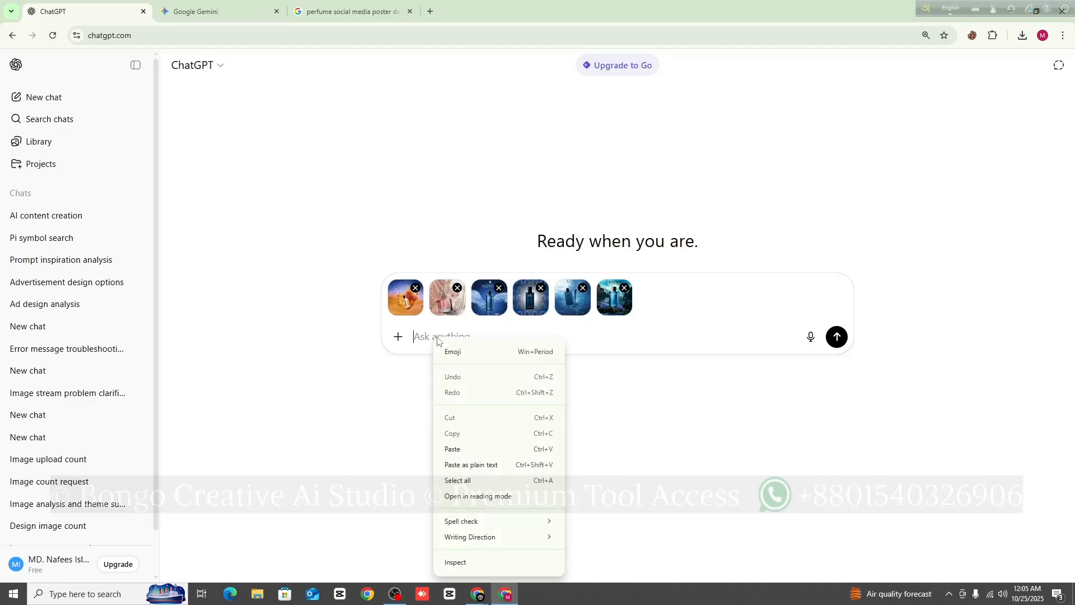
left_click(458, 448)
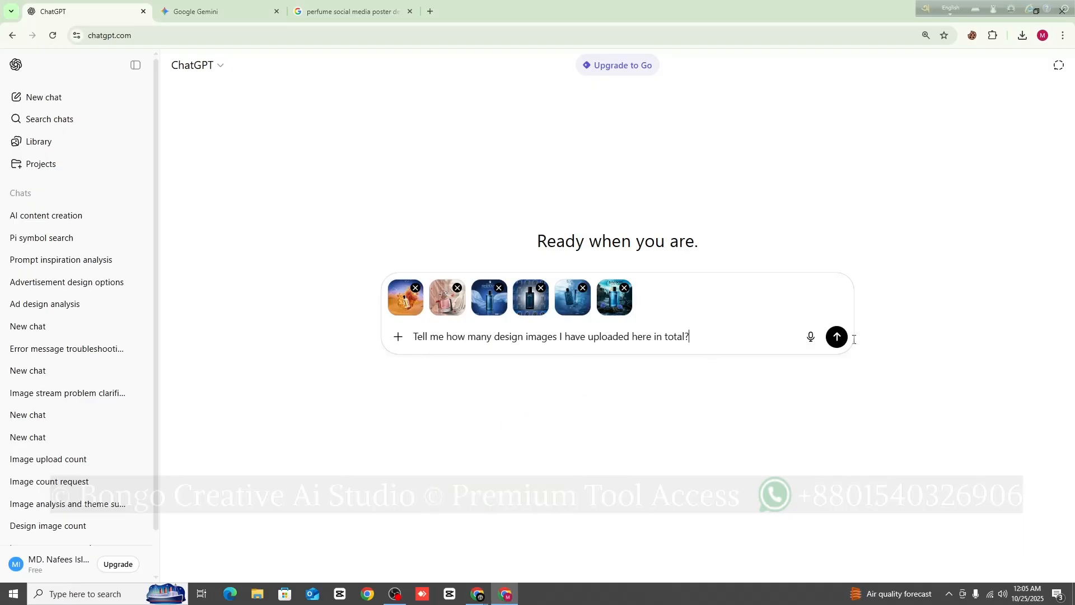
left_click(836, 336)
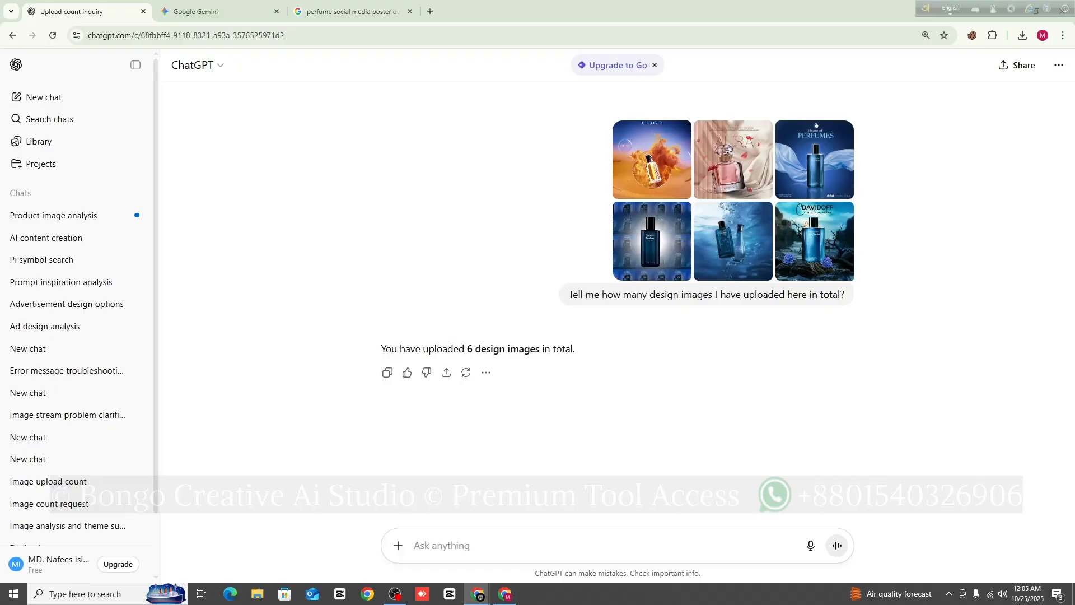
- Send the prepared request to analyze all given designs and write a separate detailed text-to-image prompt for each one
right_click(442, 543)
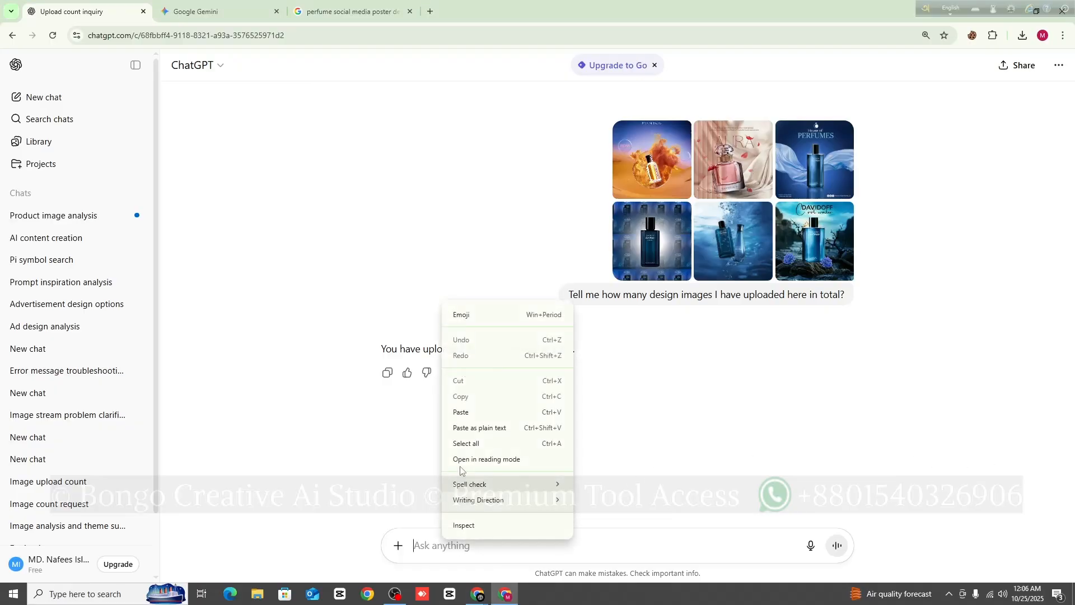
left_click(477, 414)
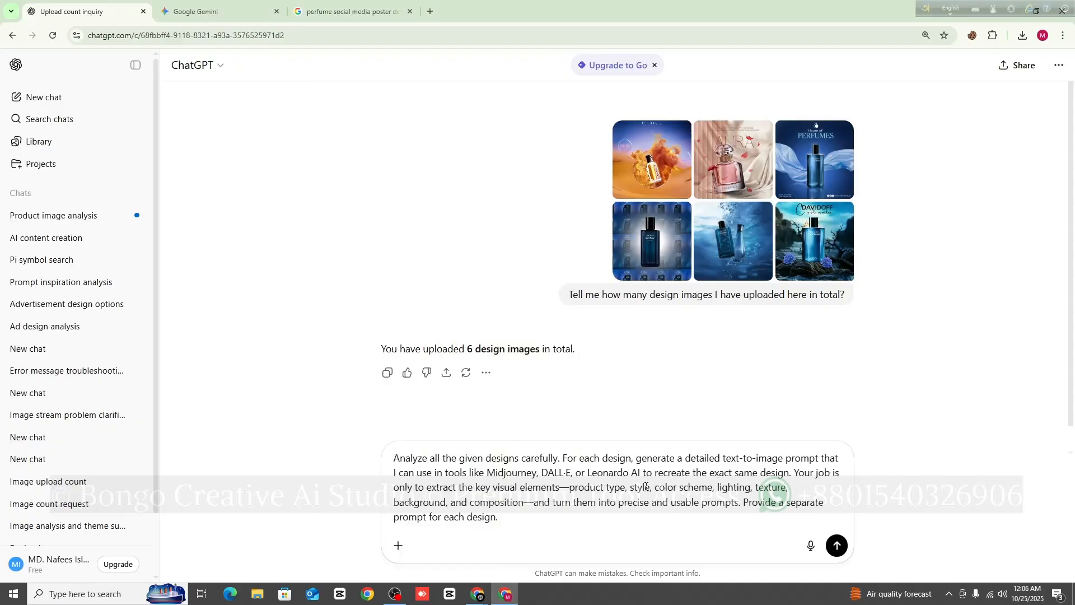
left_click(837, 546)
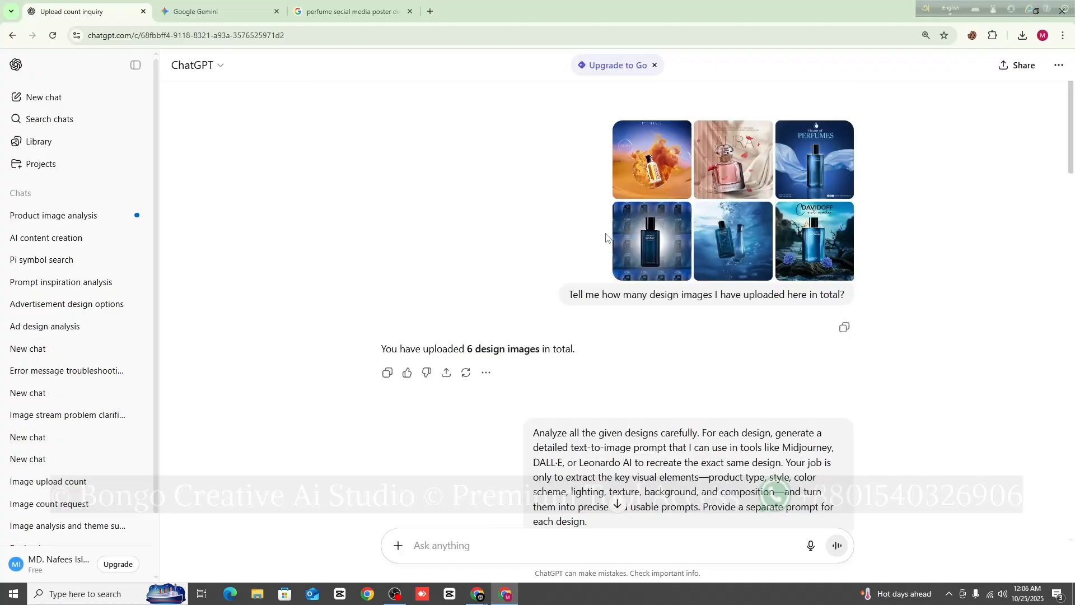
- Copy all the generated poster prompts, from "1) INTENSE" through "6) Rocky shoreline moody hero with floral accents"
scroll(606, 237, "down", 10)
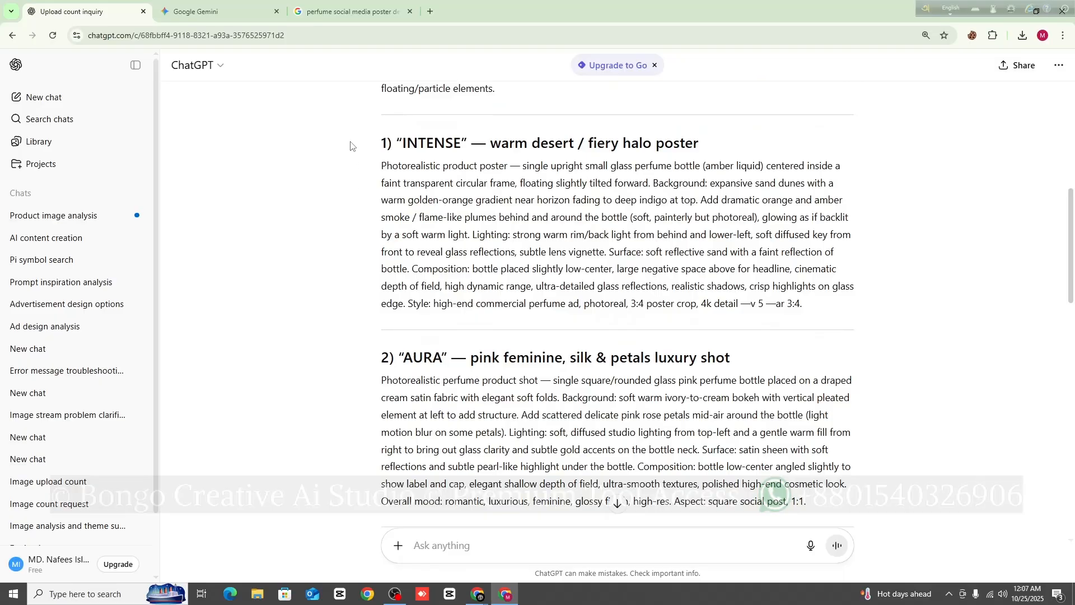
left_click_drag(370, 144, 488, 283)
scroll(431, 237, "down", 6)
scroll(504, 269, "down", 12)
right_click(480, 232)
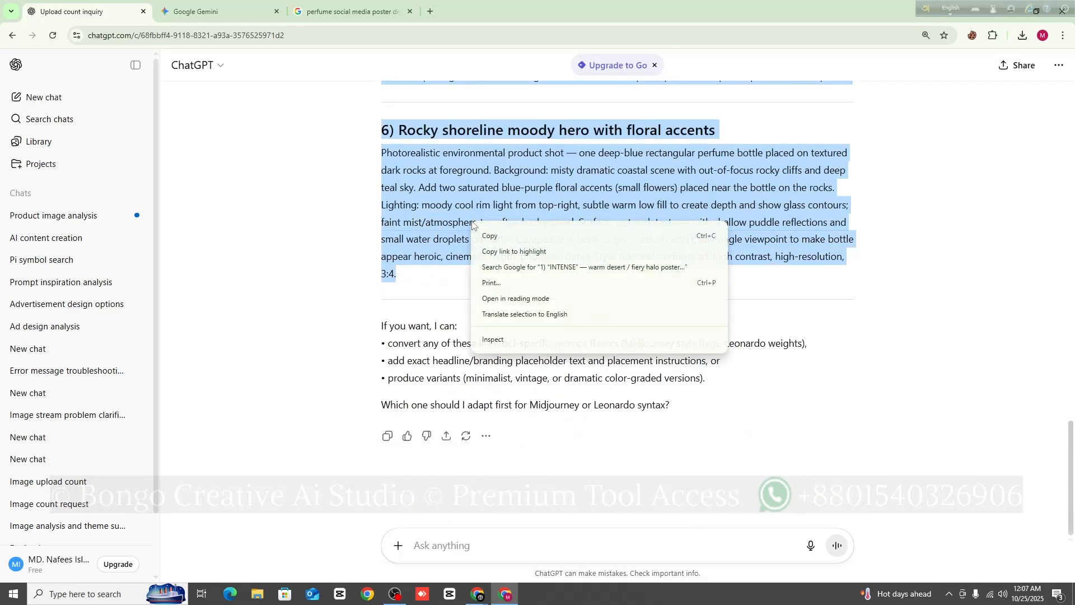
left_click(512, 235)
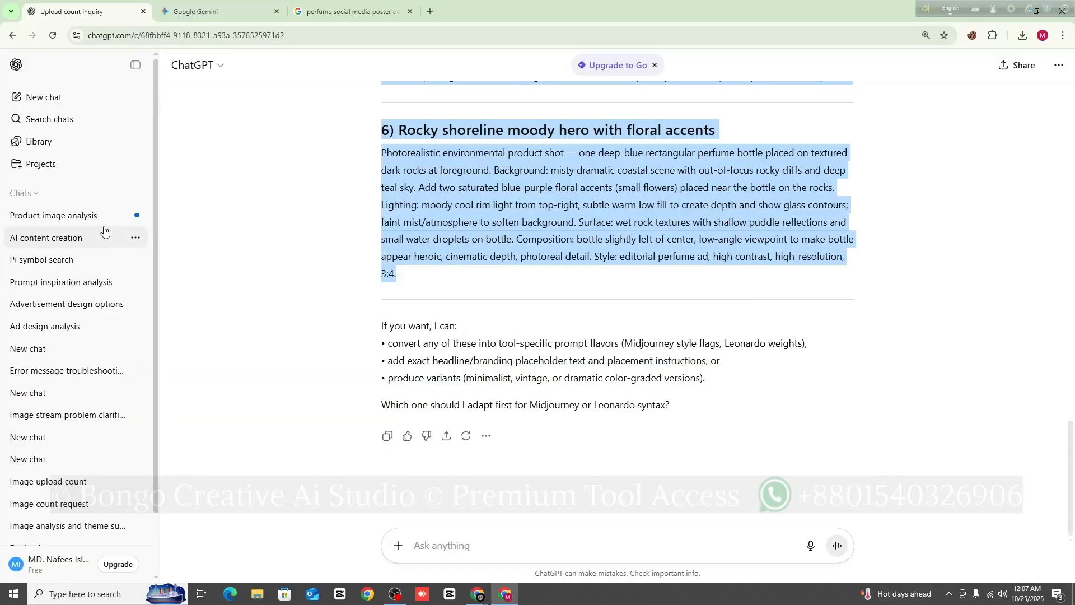
- Open the "Product image analysis" chat and look through its product analysis, theme suggestions and Boutique Apothecary prompt request
left_click(54, 215)
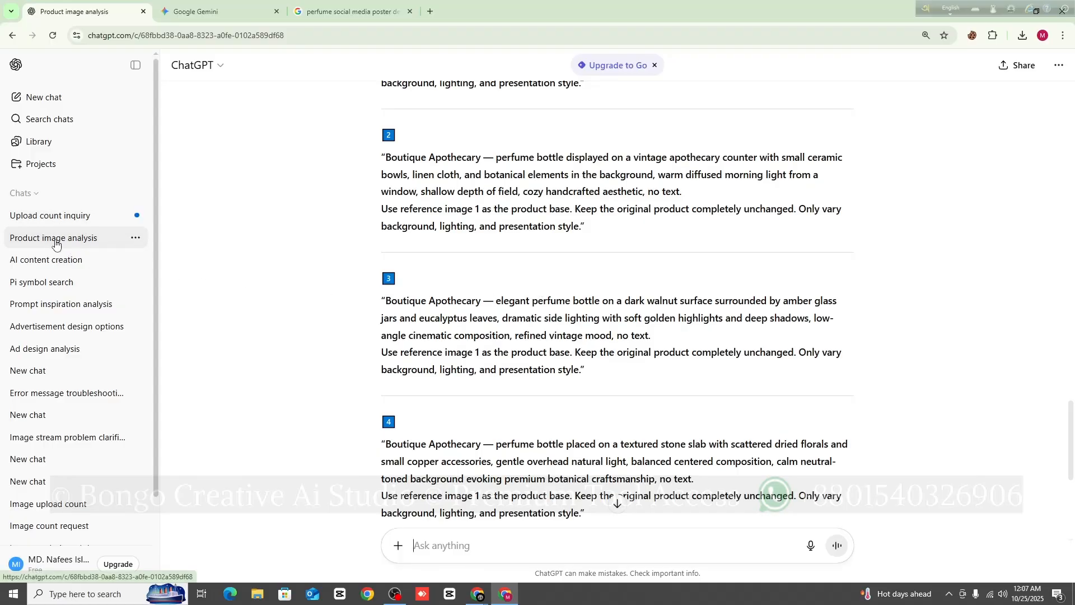
scroll(645, 256, "up", 20)
scroll(645, 256, "up", 15)
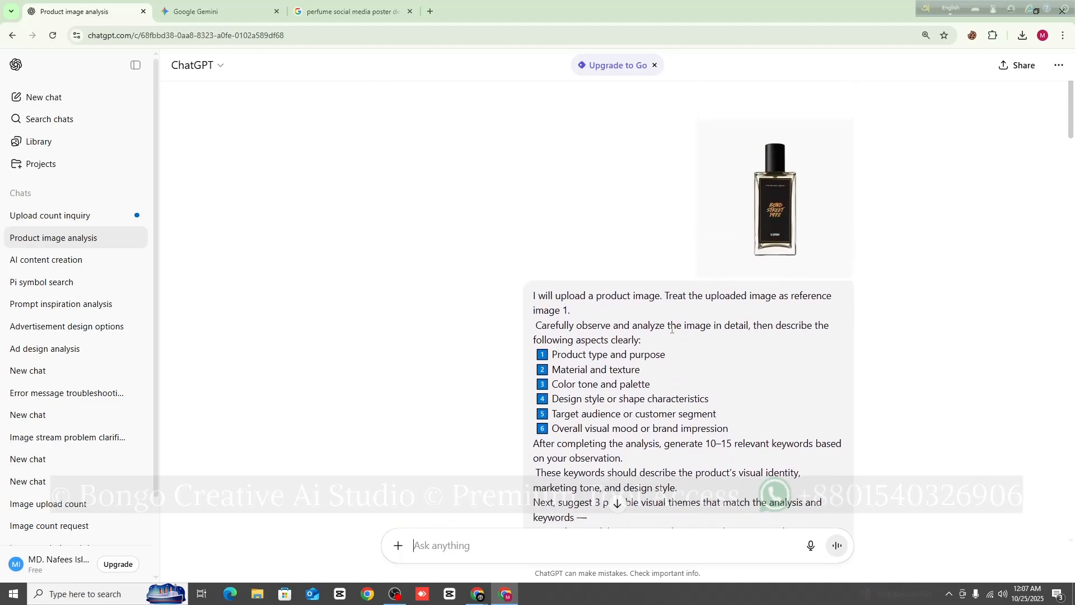
scroll(575, 287, "down", 10)
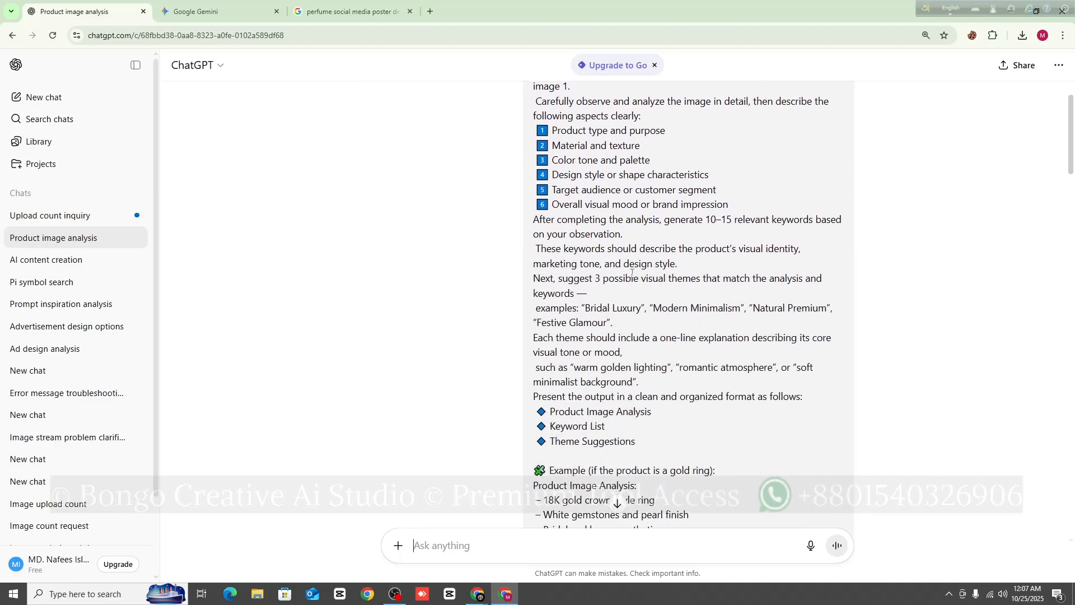
scroll(620, 273, "down", 4)
scroll(393, 259, "up", 1)
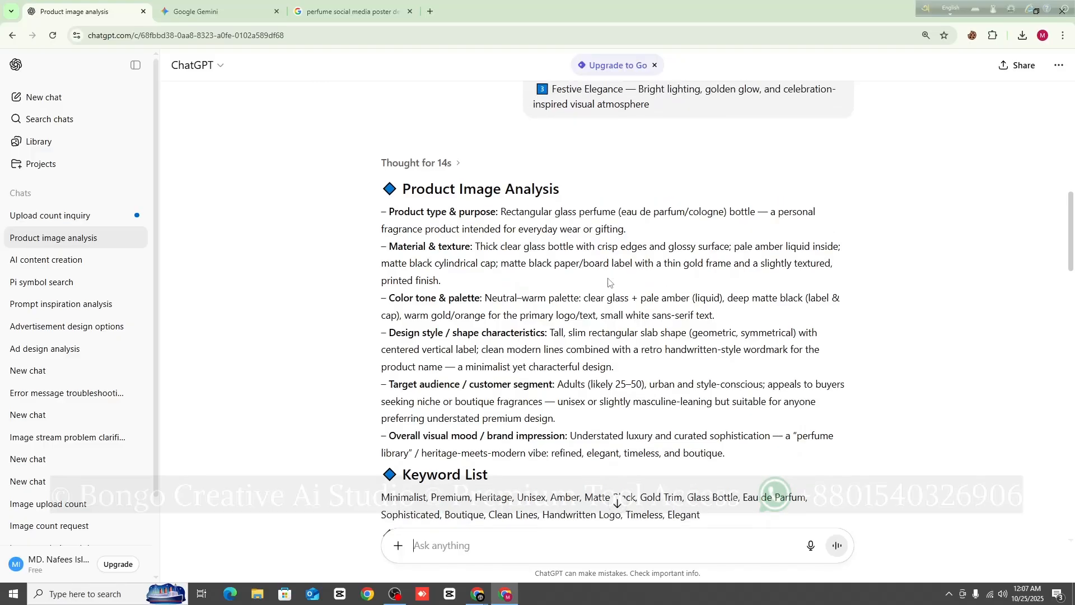
scroll(393, 259, "down", 2)
scroll(616, 233, "up", 8)
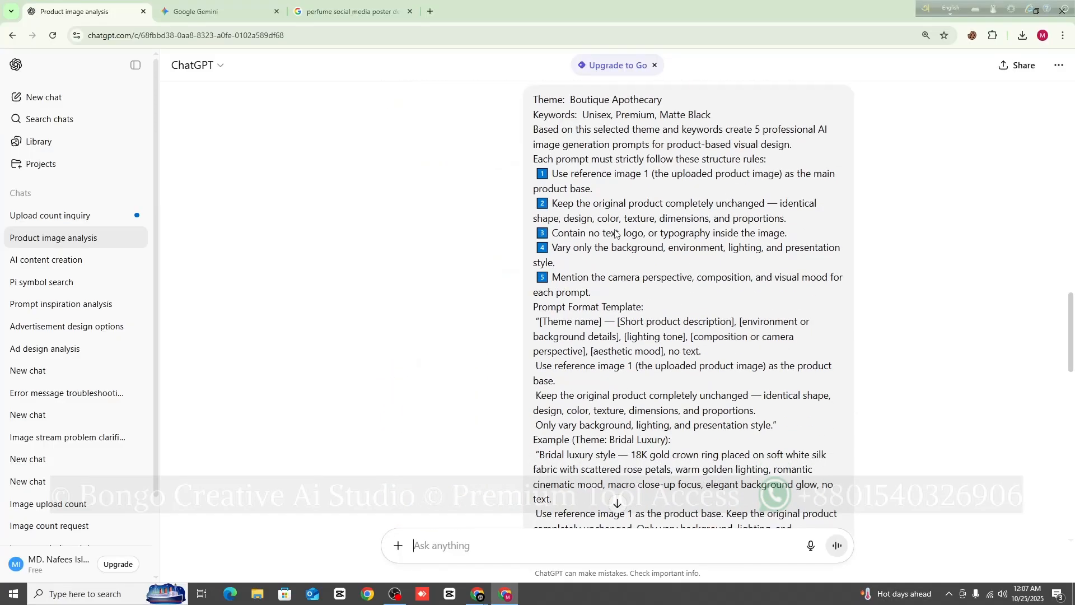
scroll(829, 320, "down", 5)
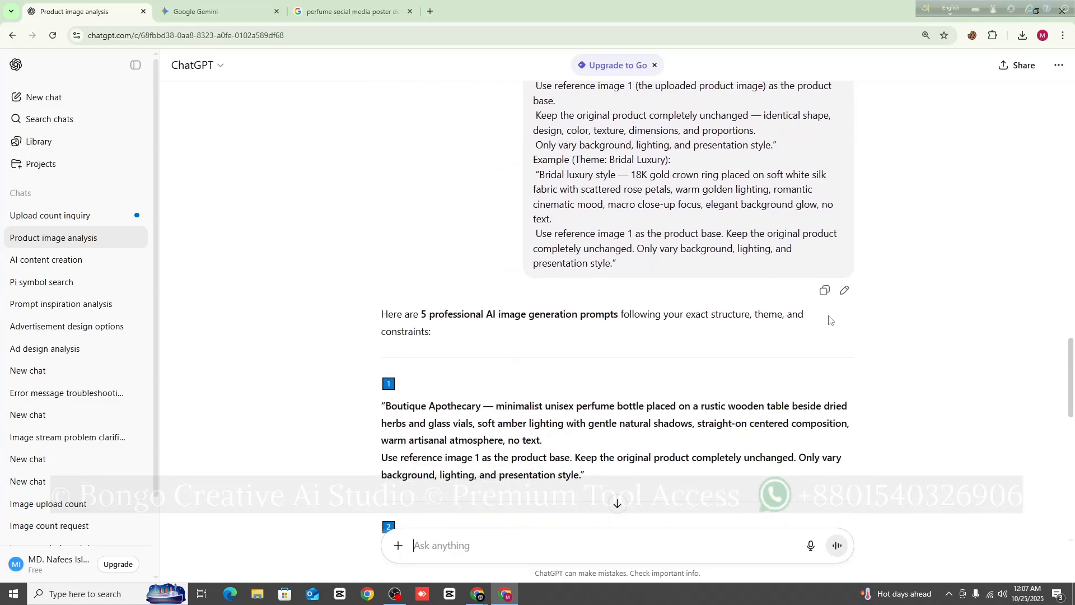
scroll(731, 207, "up", 2)
left_click(845, 456)
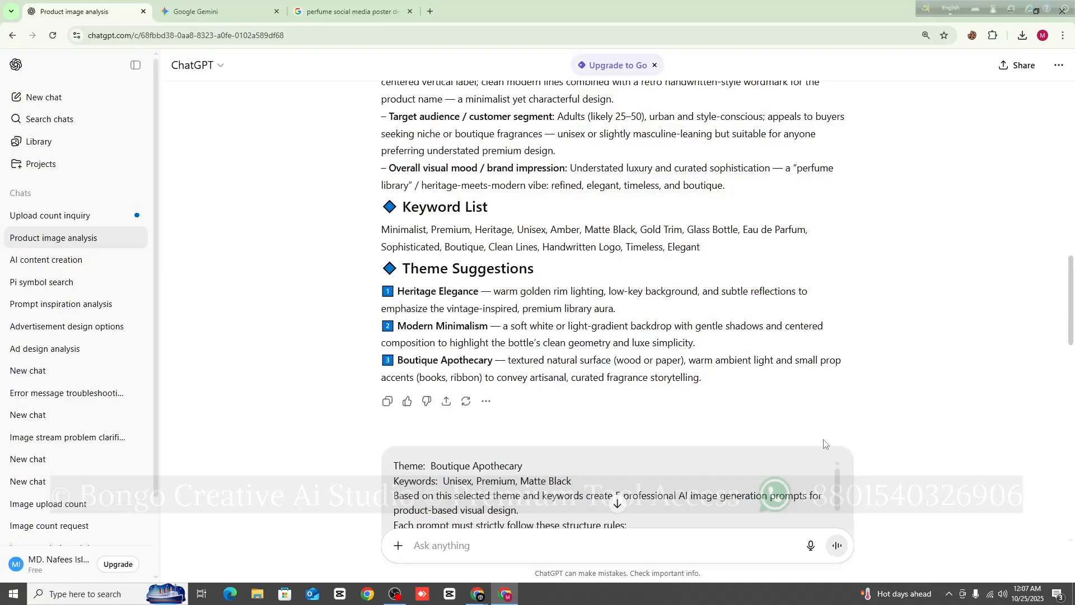
scroll(587, 350, "up", 1)
scroll(586, 351, "down", 4)
left_click_drag(392, 302, 629, 430)
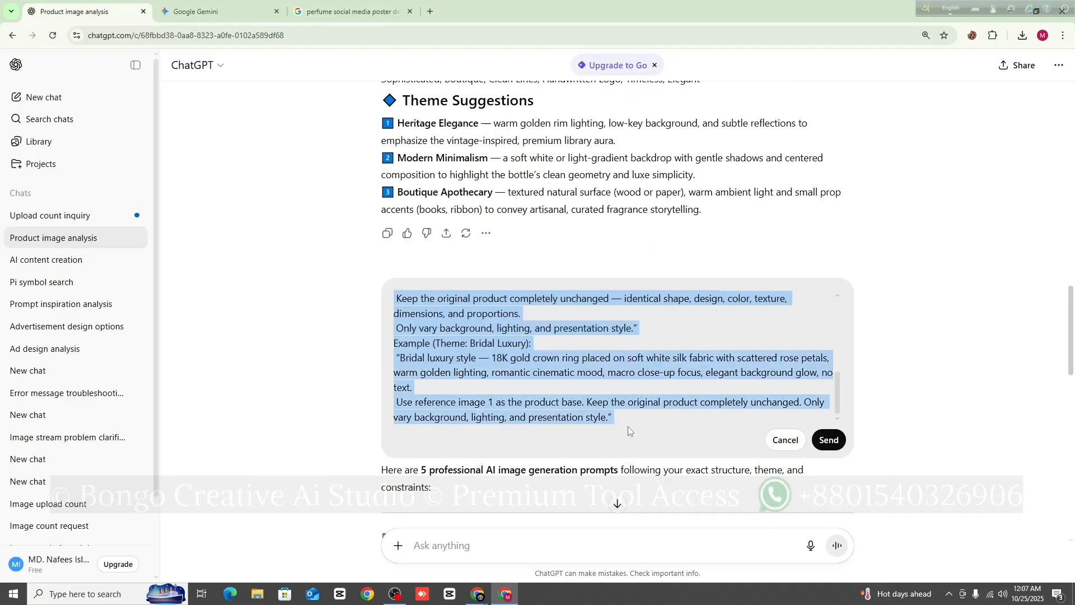
left_click(776, 437)
- Edit the Boutique Apothecary request, replacing its whole text with the prepared template that asks for 10 new prompts inspired by reference prompts
scroll(648, 371, "down", 6)
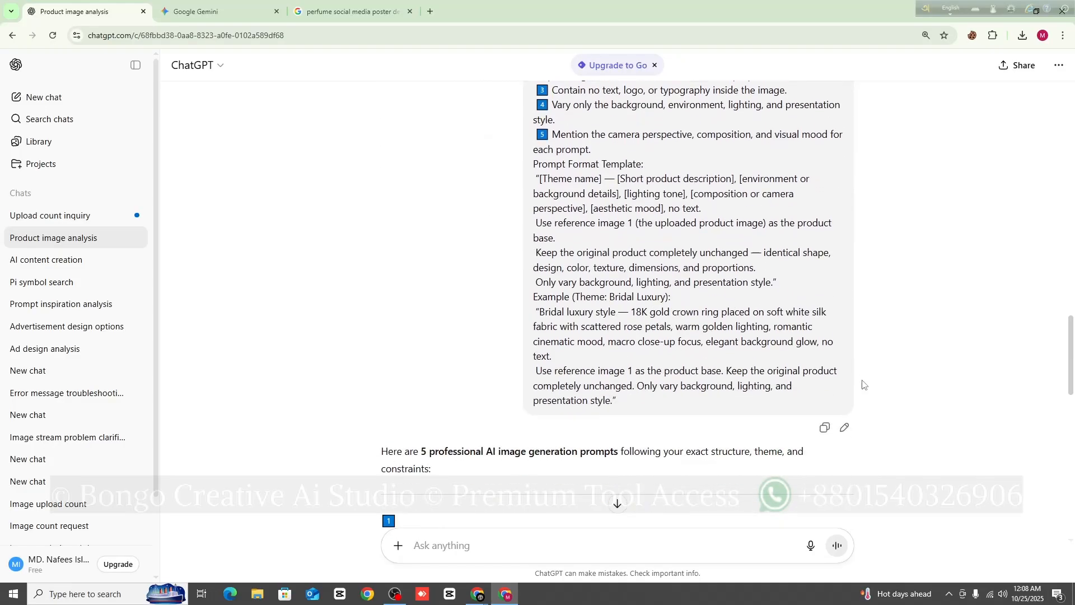
left_click(844, 429)
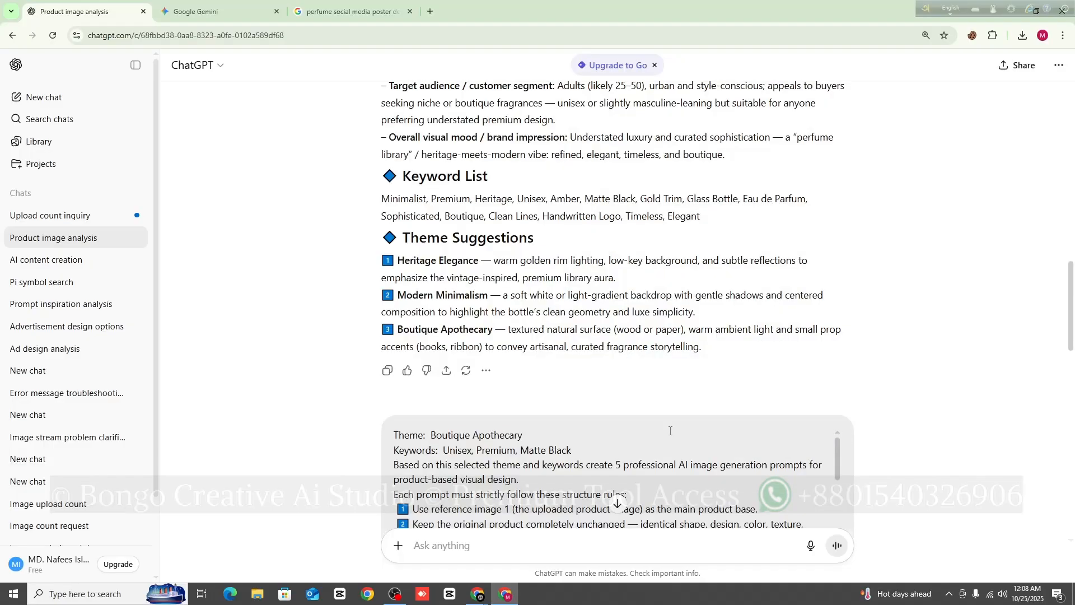
scroll(654, 373, "down", 5)
left_click_drag(615, 297, 391, 440)
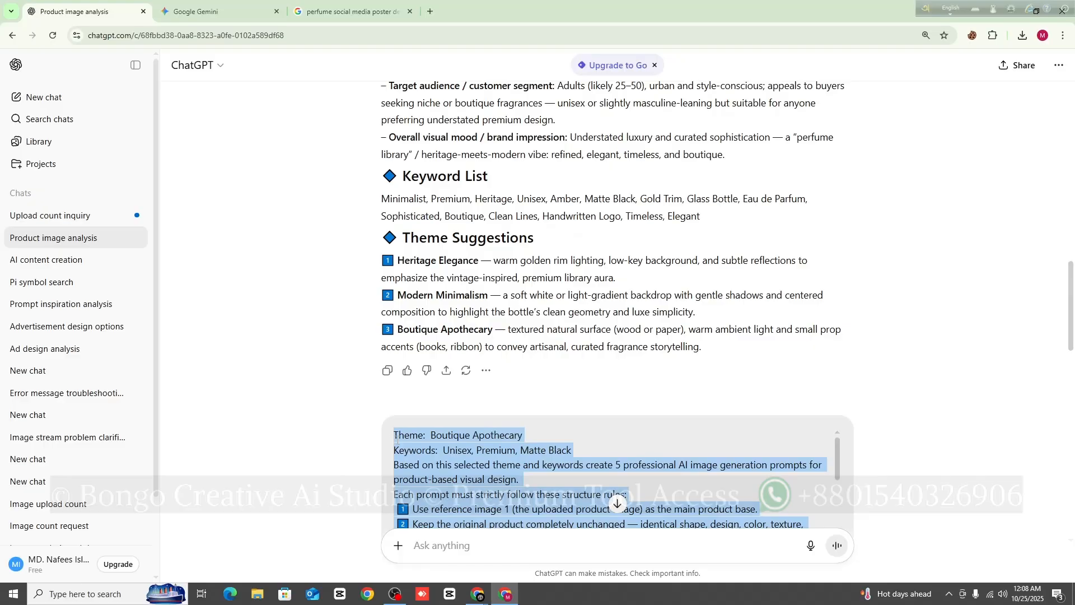
scroll(432, 415, "down", 3)
right_click(421, 333)
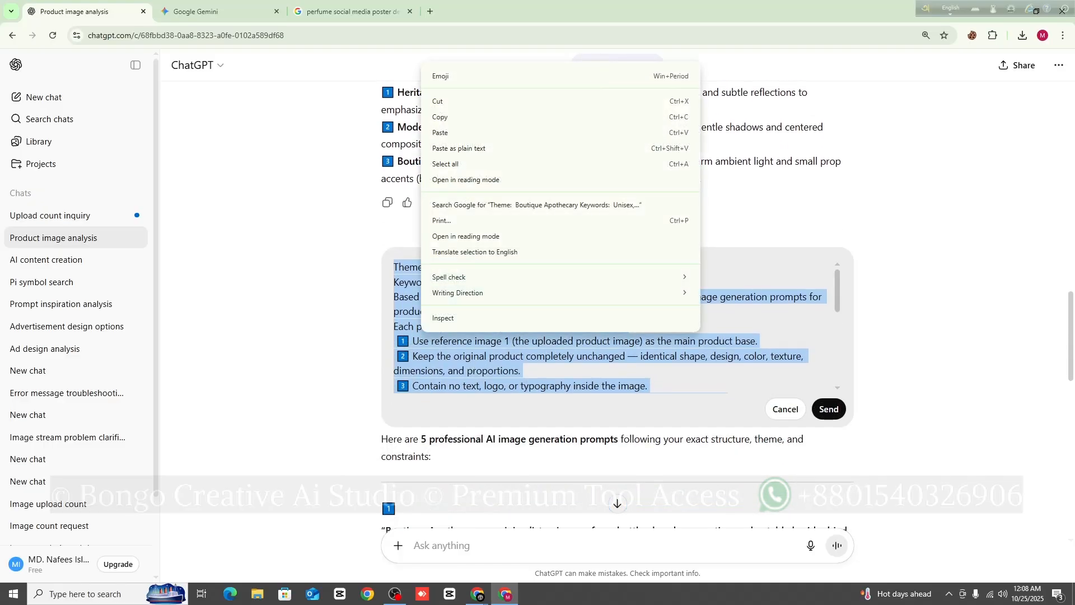
left_click(421, 334)
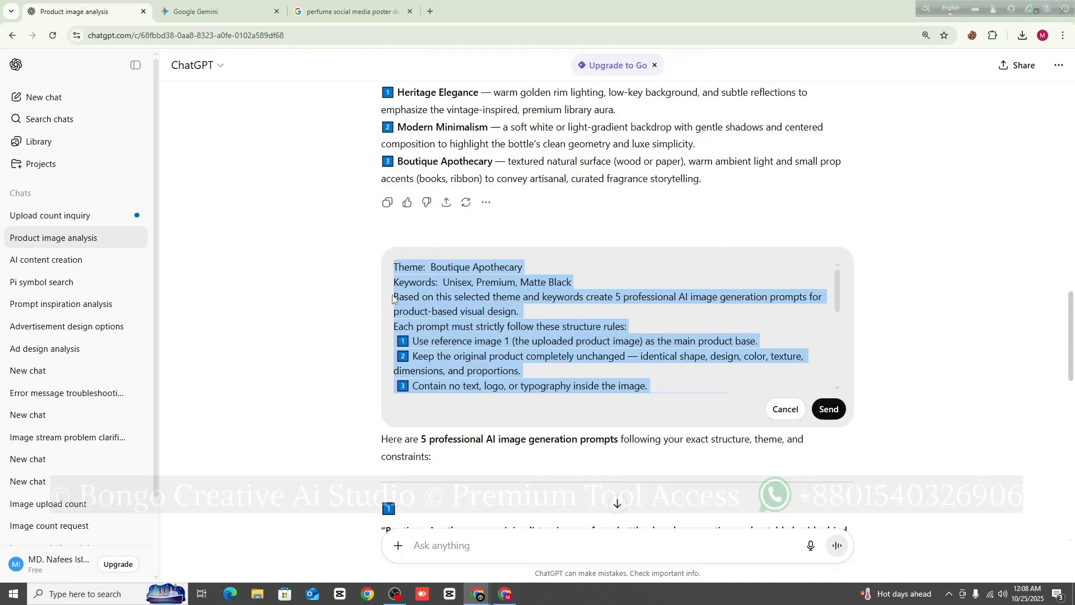
right_click(418, 312)
left_click(443, 112)
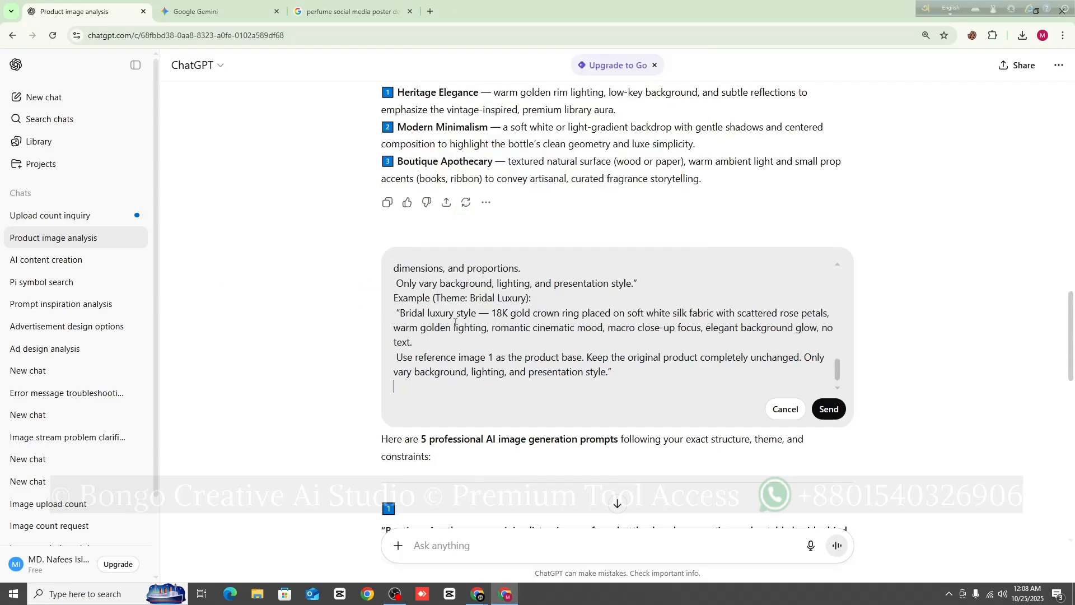
scroll(475, 358, "up", 5)
scroll(476, 355, "up", 3)
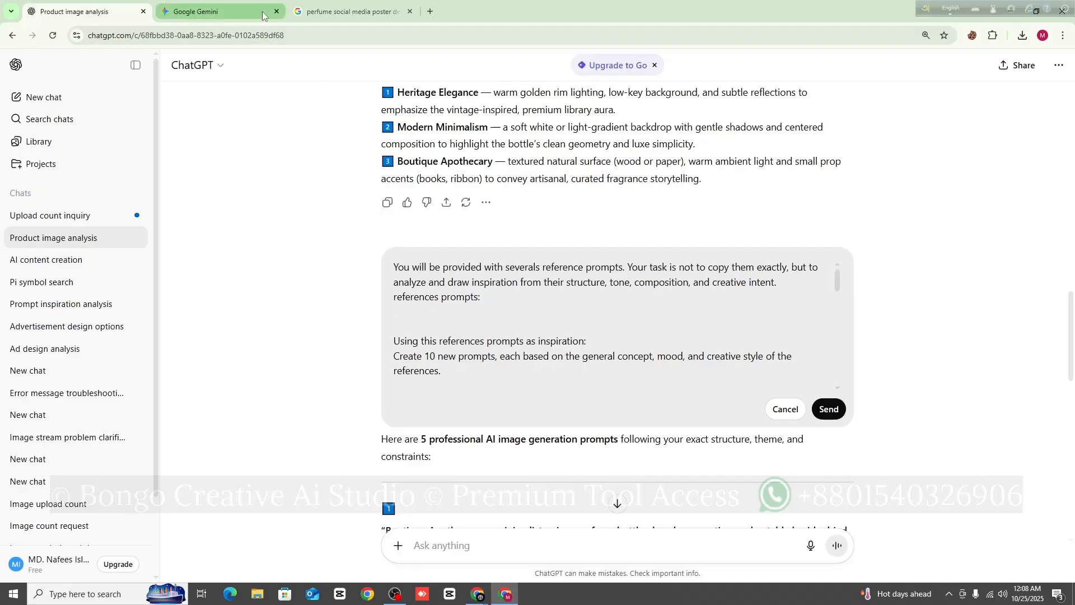
- Open the "Upload count inquiry" chat in a new tab and copy its six poster prompts, from "INTENSE" through the rocky shoreline hero
right_click(91, 215)
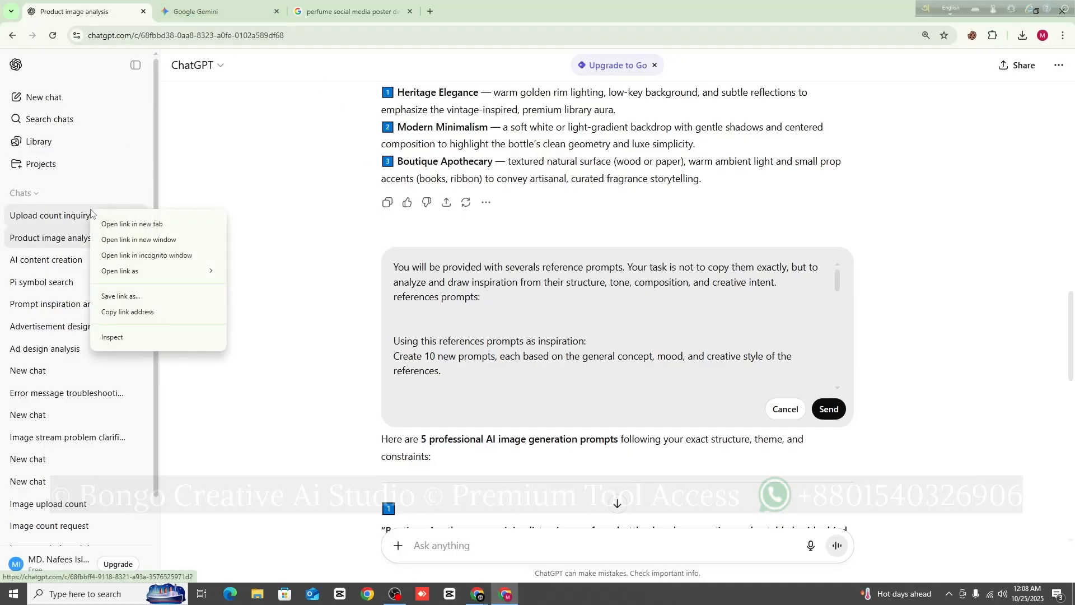
left_click(113, 219)
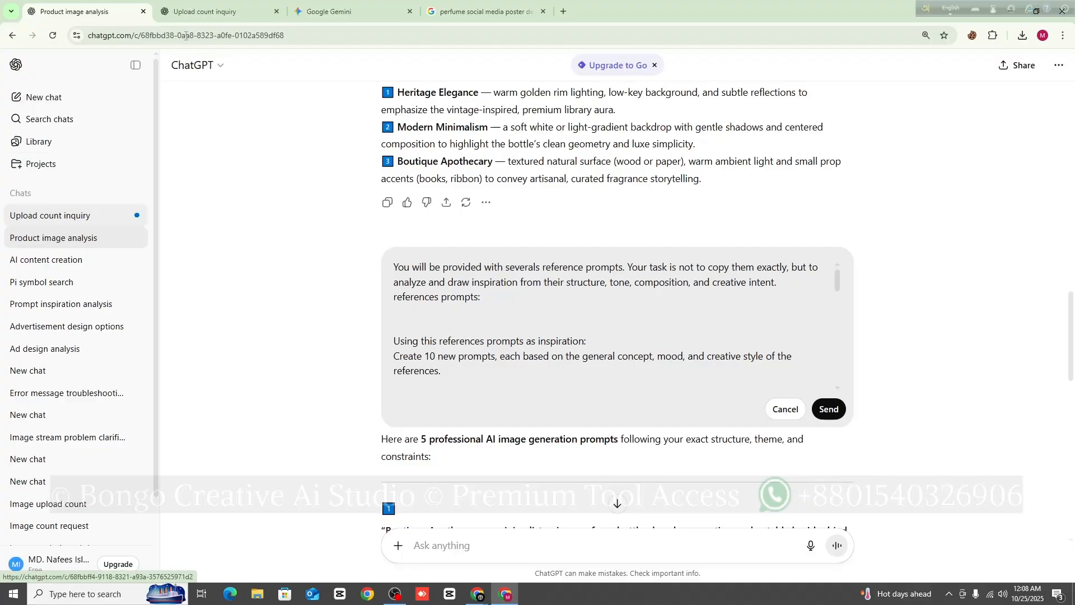
key("ctrl+Tab")
scroll(375, 253, "up", 15)
scroll(376, 256, "up", 6)
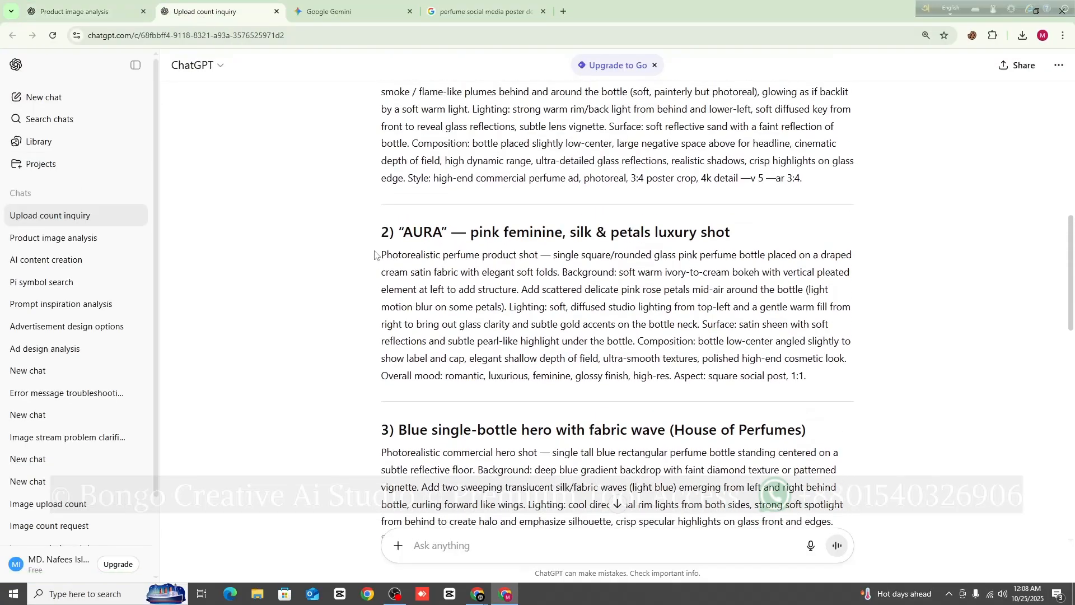
scroll(435, 222, "down", 6)
left_click_drag(376, 155, 446, 417)
scroll(436, 235, "down", 9)
right_click(447, 417)
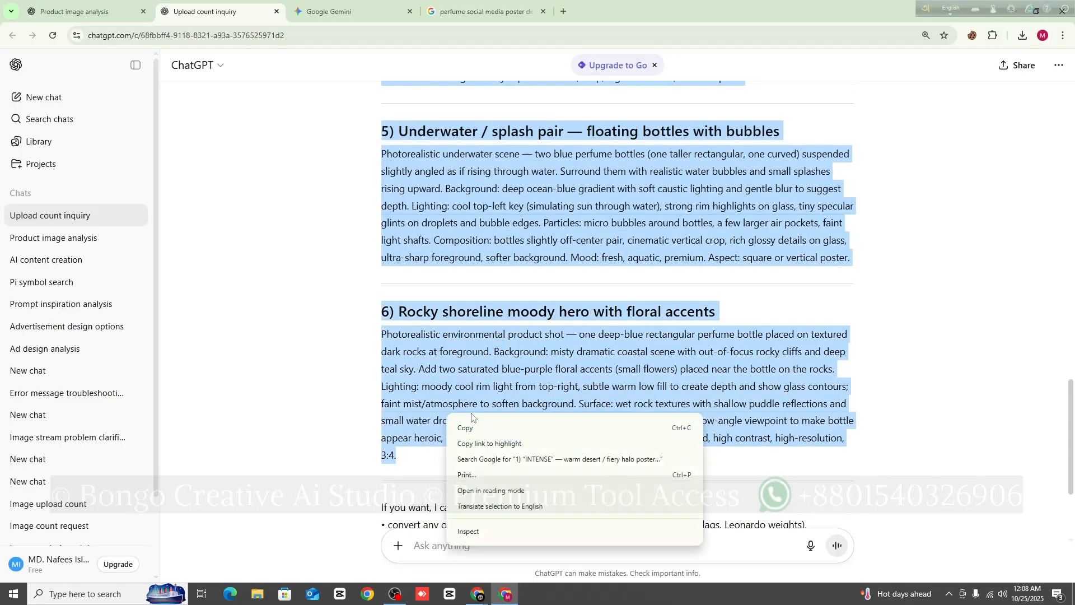
left_click(470, 424)
- Insert the copied poster prompts under "references prompts:" in the request being edited in the "Product image analysis" chat
left_click(76, 12)
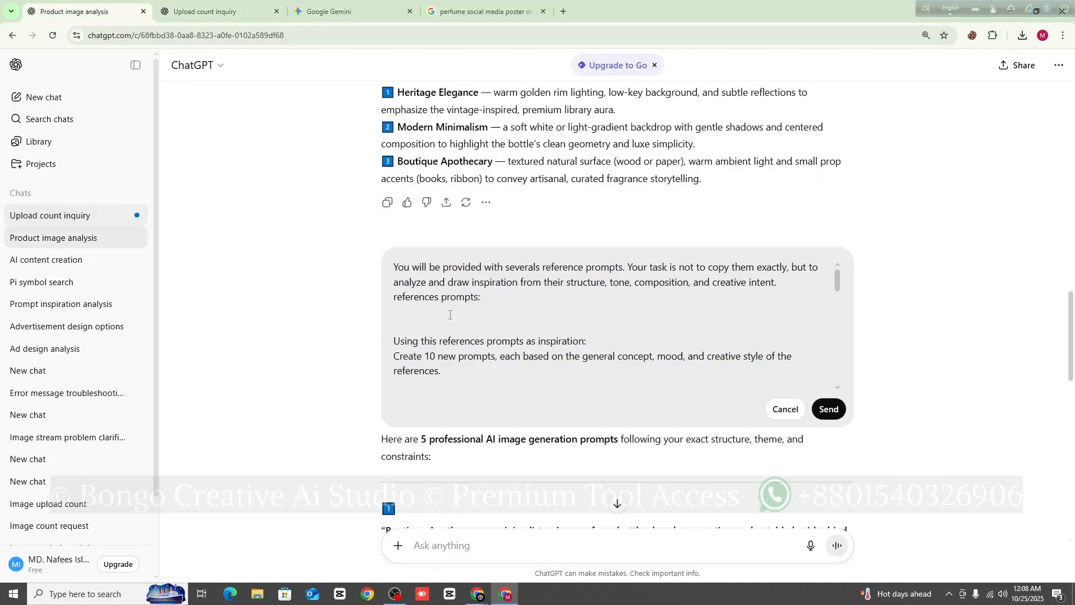
scroll(445, 303, "up", 1)
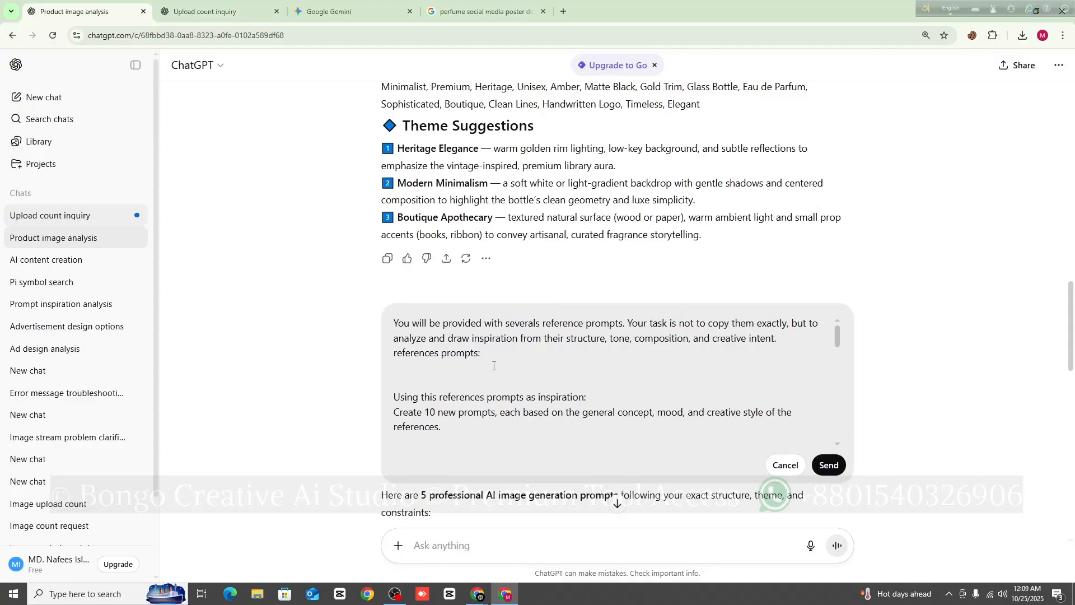
left_click_drag(393, 354, 481, 355)
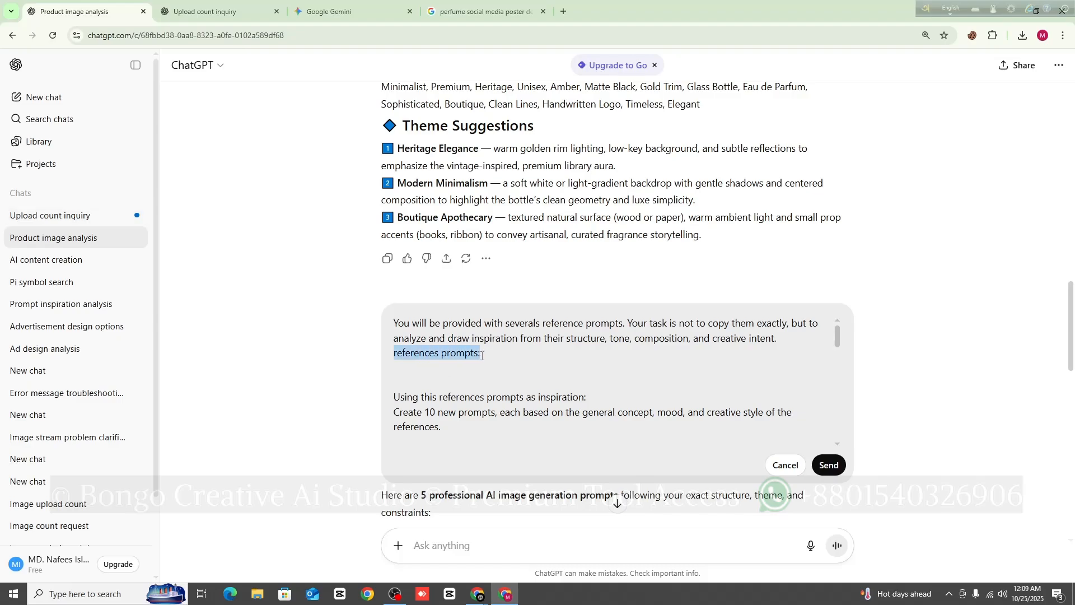
left_click(494, 357)
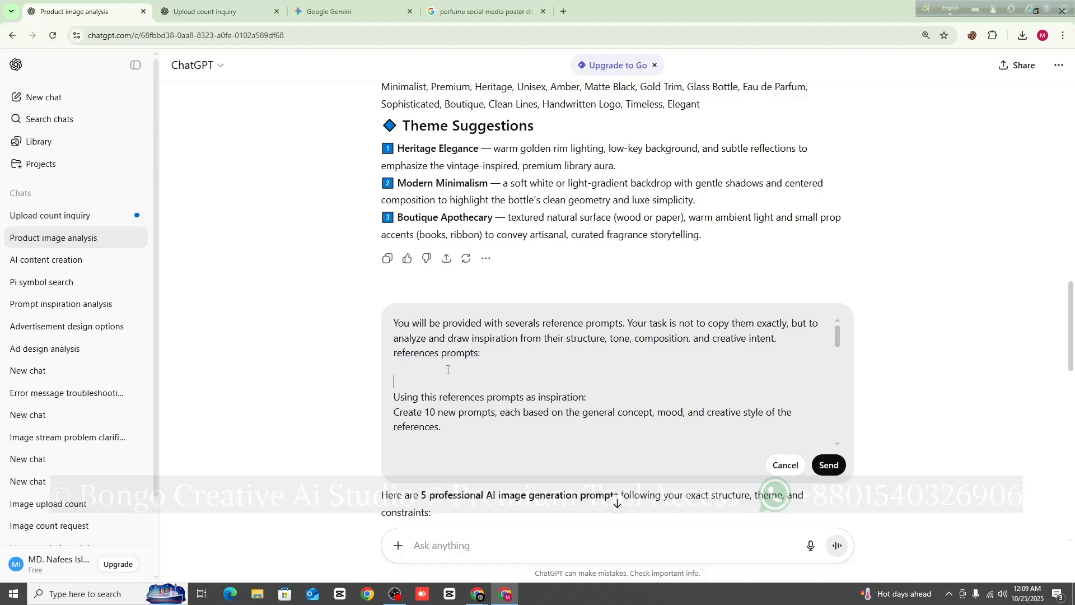
key("ctrl+v")
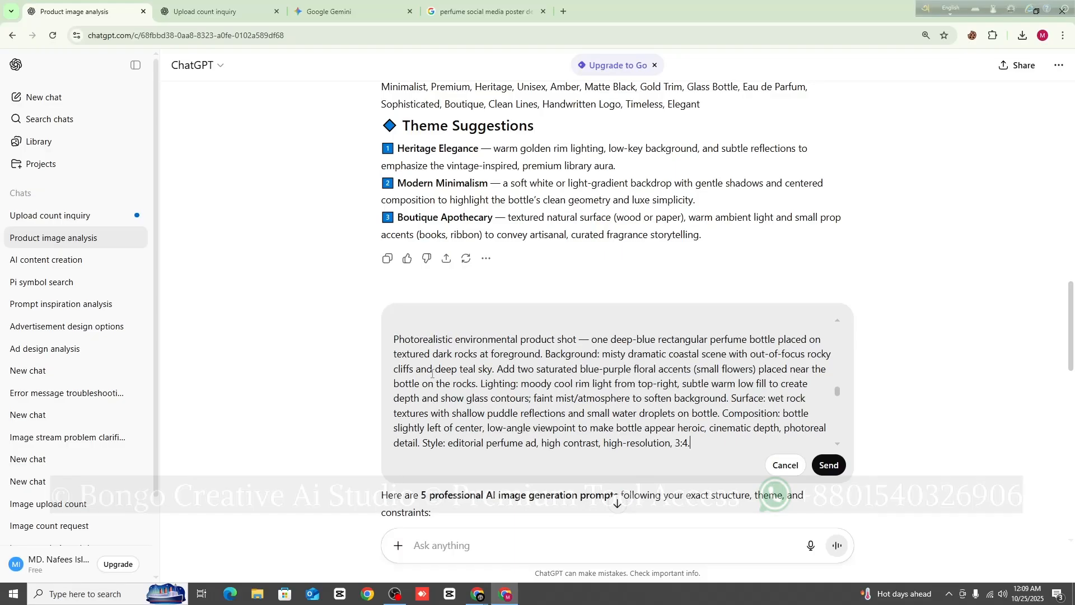
scroll(475, 394, "down", 5)
scroll(475, 394, "up", 10)
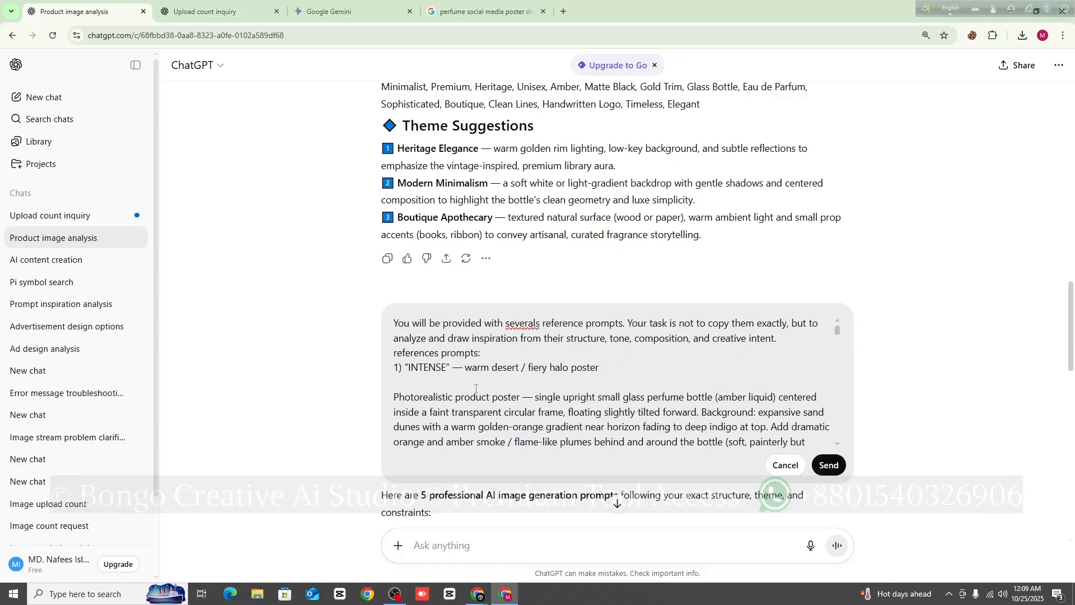
scroll(557, 425, "up", 1)
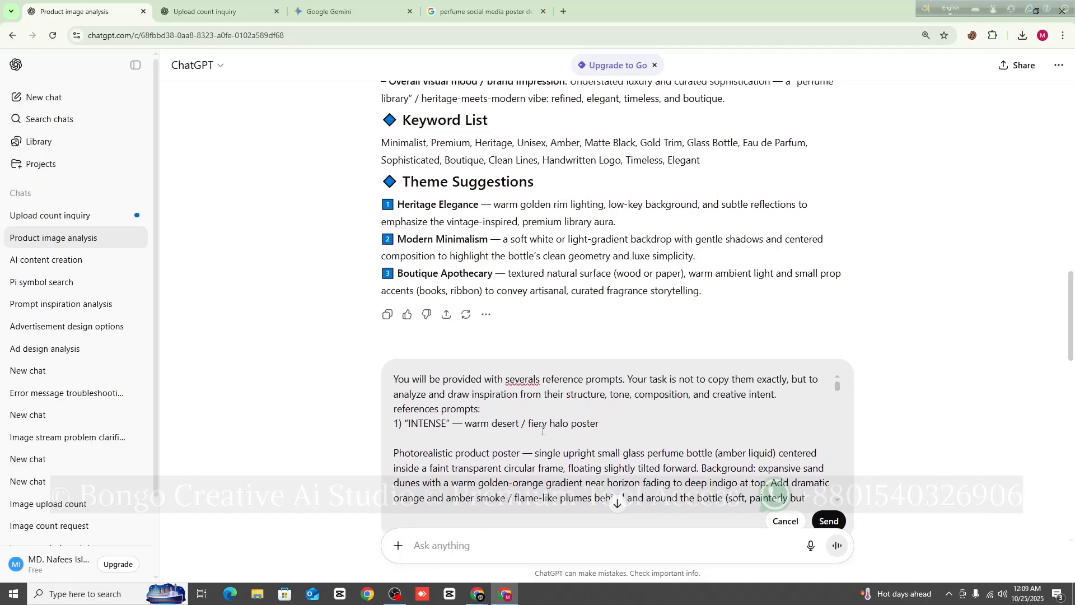
scroll(432, 286, "down", 2)
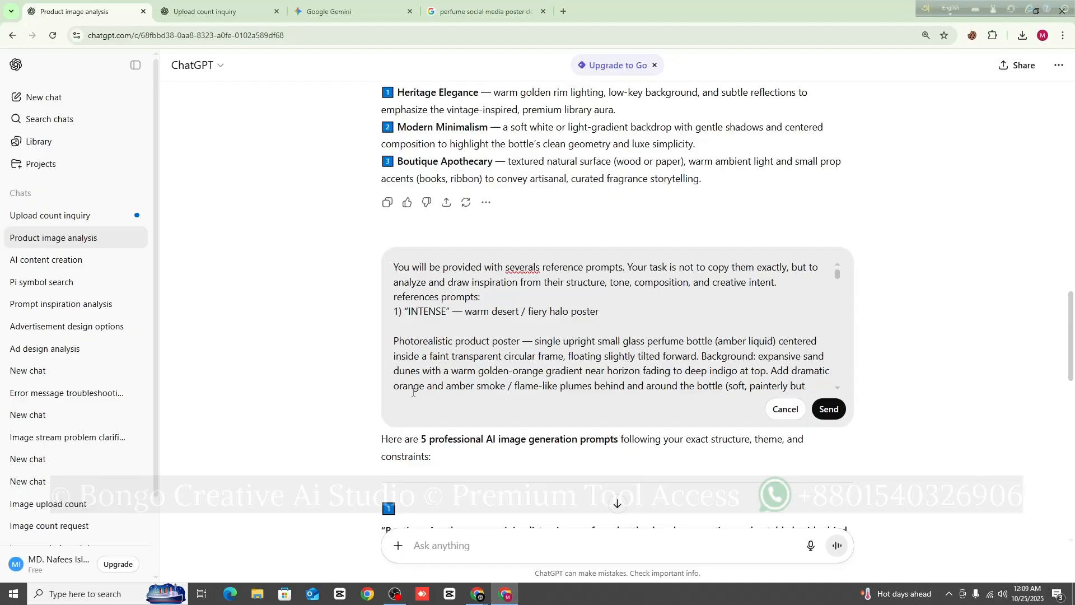
- Add the opening line "now u have to design social media poster for my products according to this." to the request
scroll(414, 392, "up", 1)
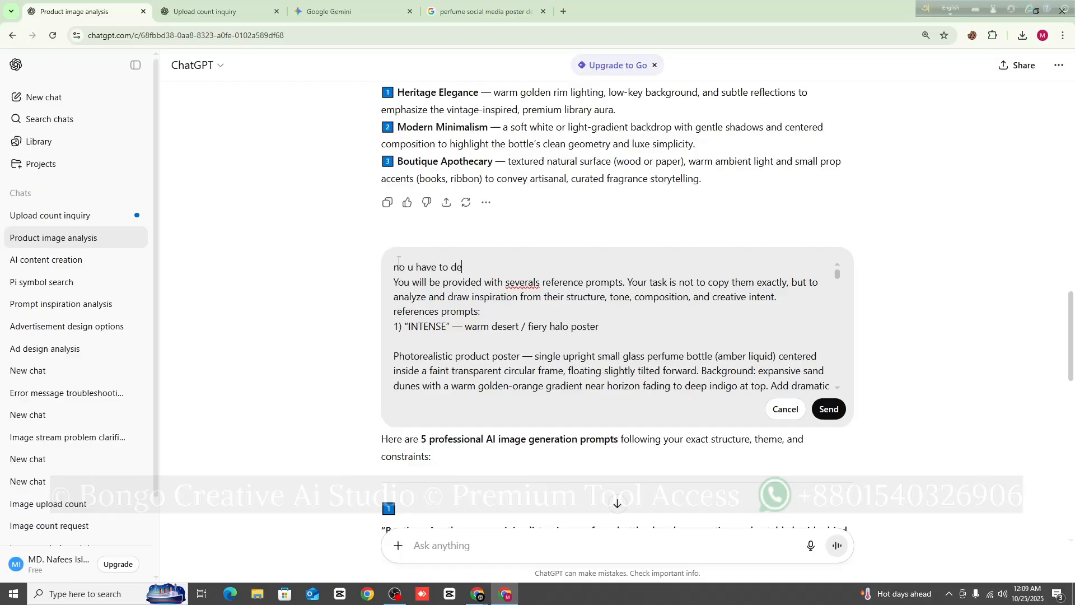
type("sign social media poster for my products.")
left_click(405, 267)
type("w")
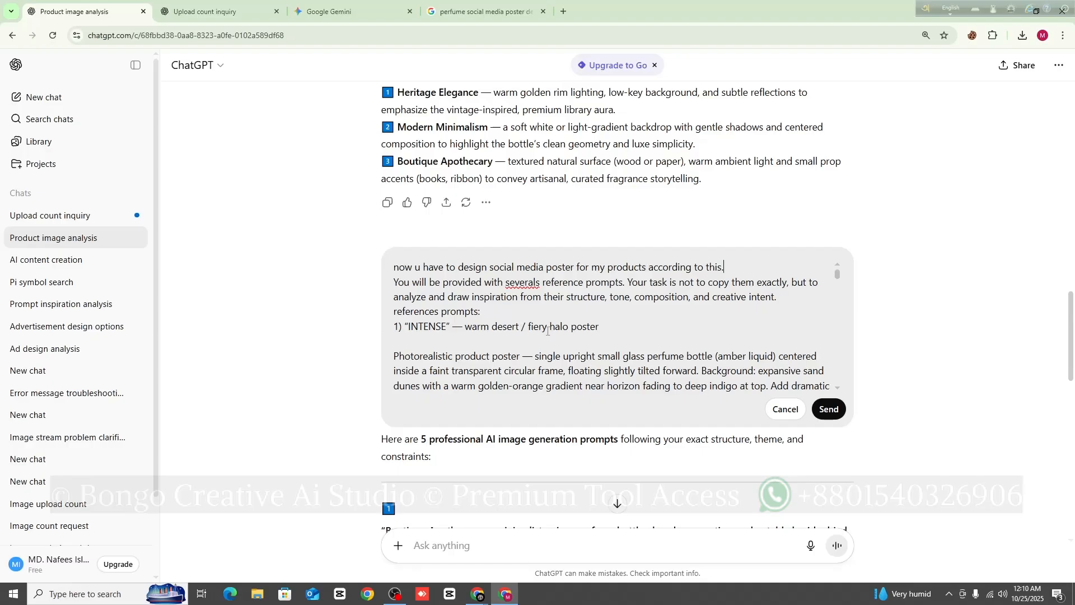
- Review the reference prompts in the edited request and compare them with the originals in the "Upload count inquiry" chat
scroll(547, 330, "down", 20)
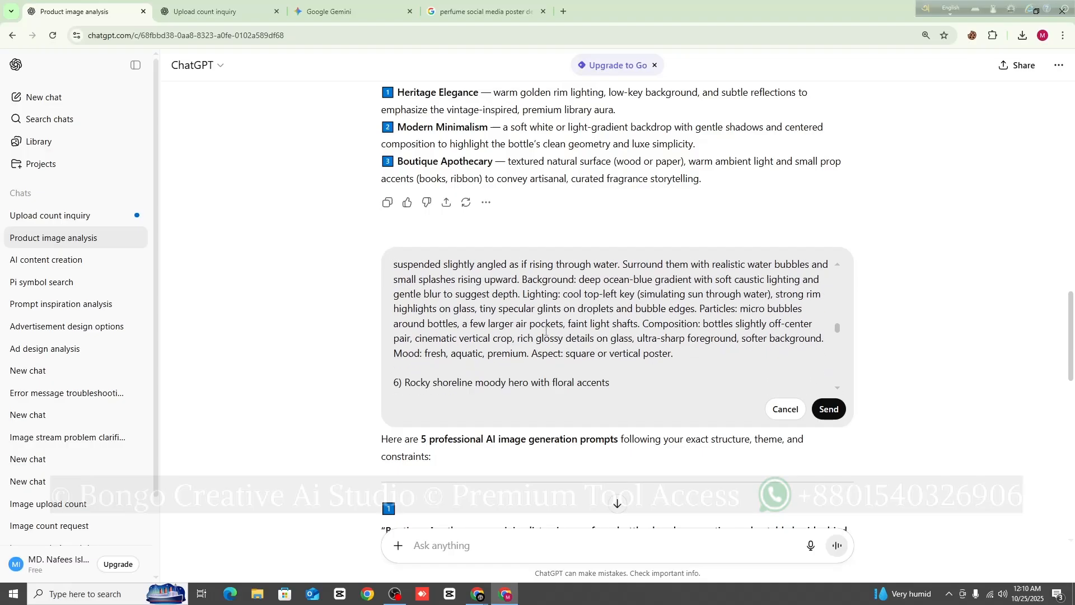
scroll(546, 329, "up", 10)
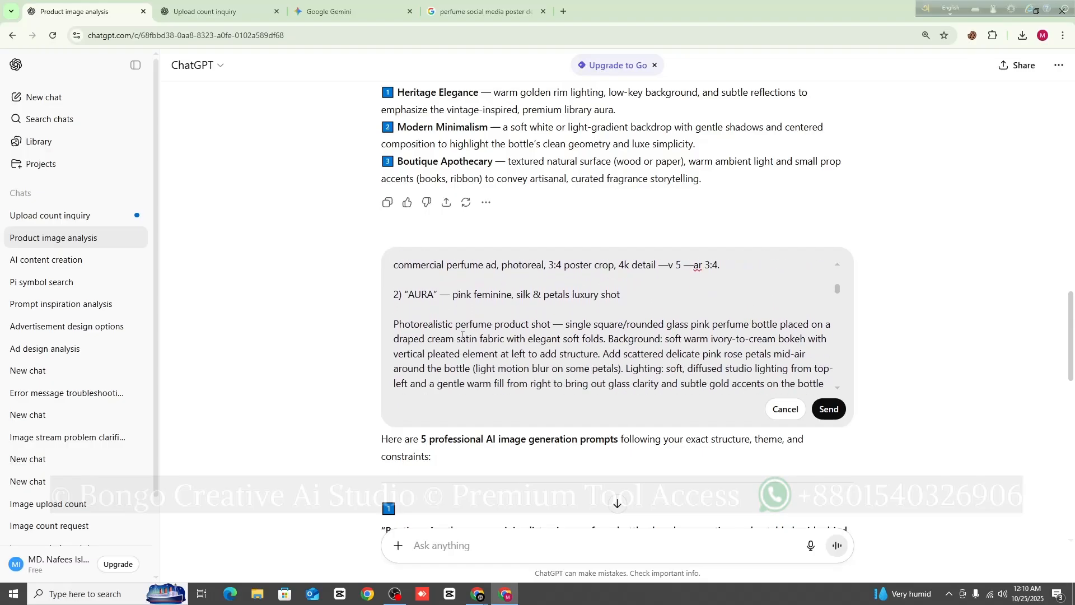
scroll(464, 334, "up", 5)
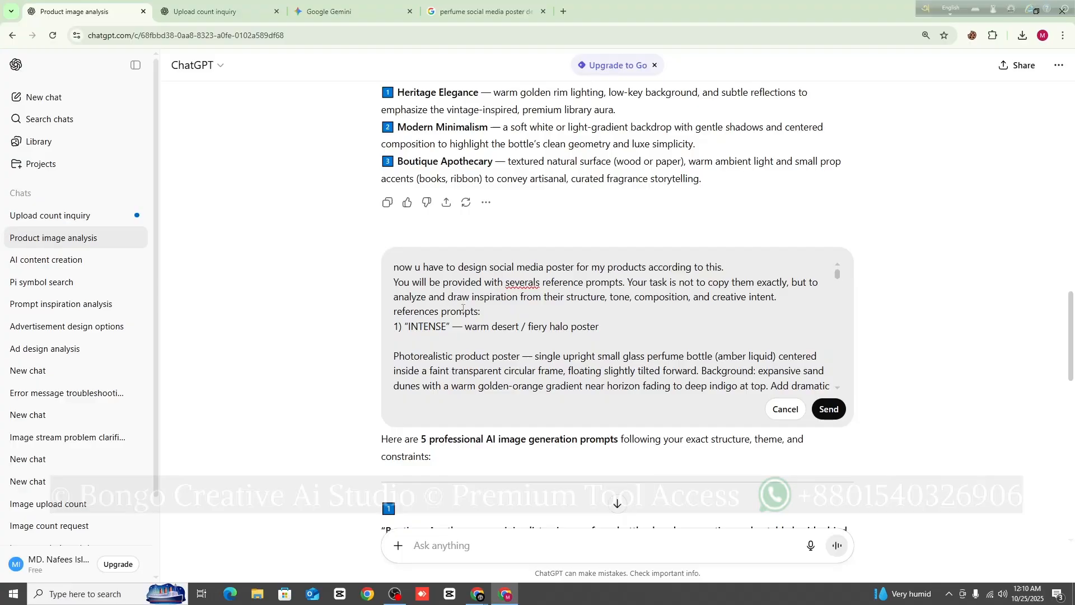
left_click_drag(486, 312, 388, 315)
left_click(408, 326)
left_click(205, 11)
scroll(186, 88, "up", 10)
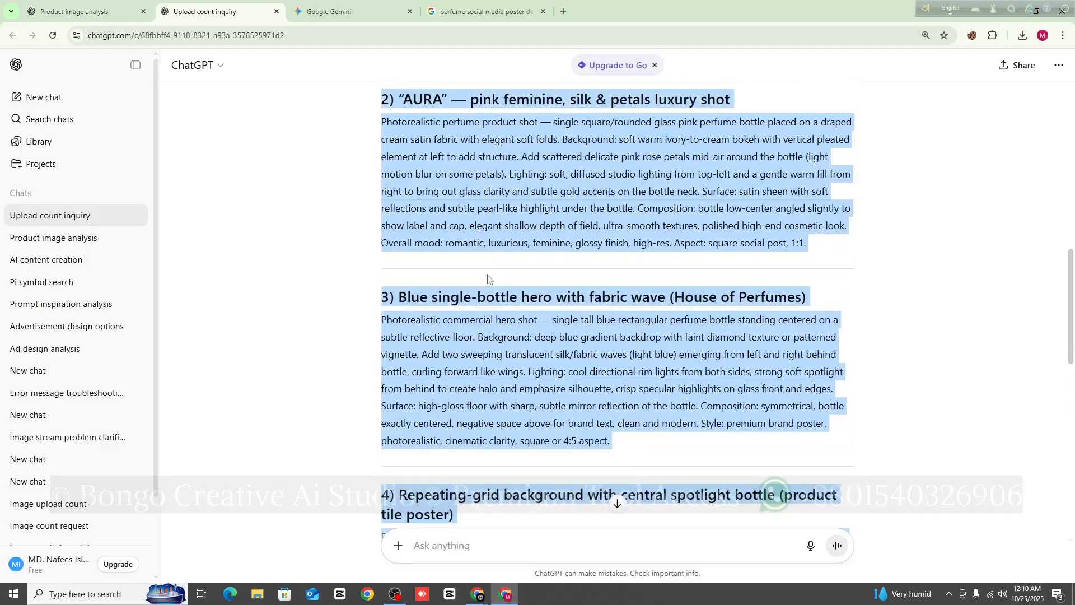
scroll(186, 88, "down", 2)
- Return to the "Product image analysis" chat, check the rest of the edited request and send it
left_click(116, 14)
scroll(557, 213, "down", 2)
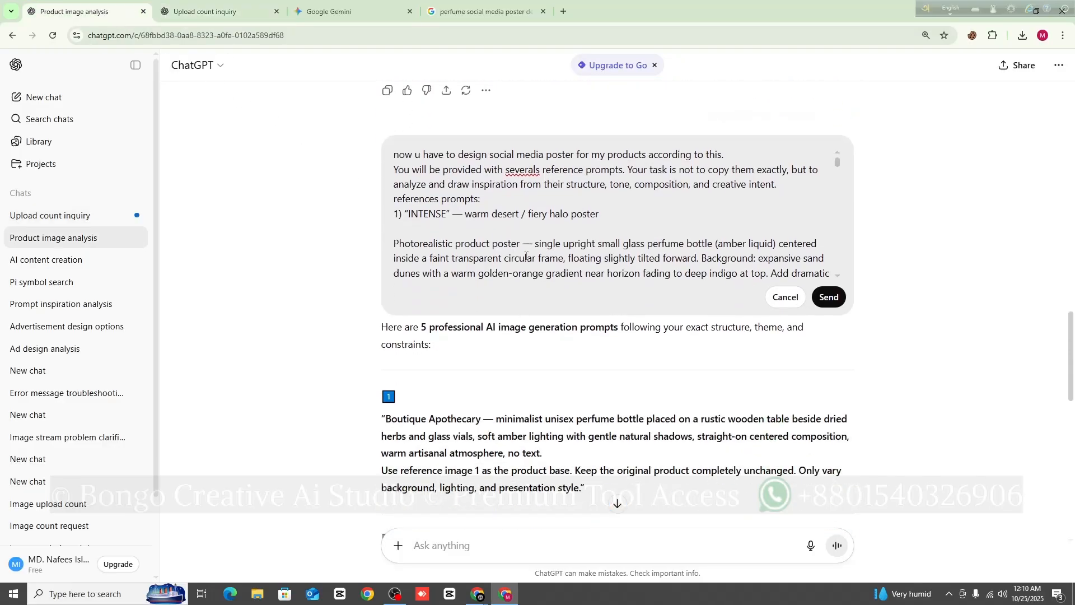
scroll(557, 214, "down", 9)
scroll(557, 214, "down", 5)
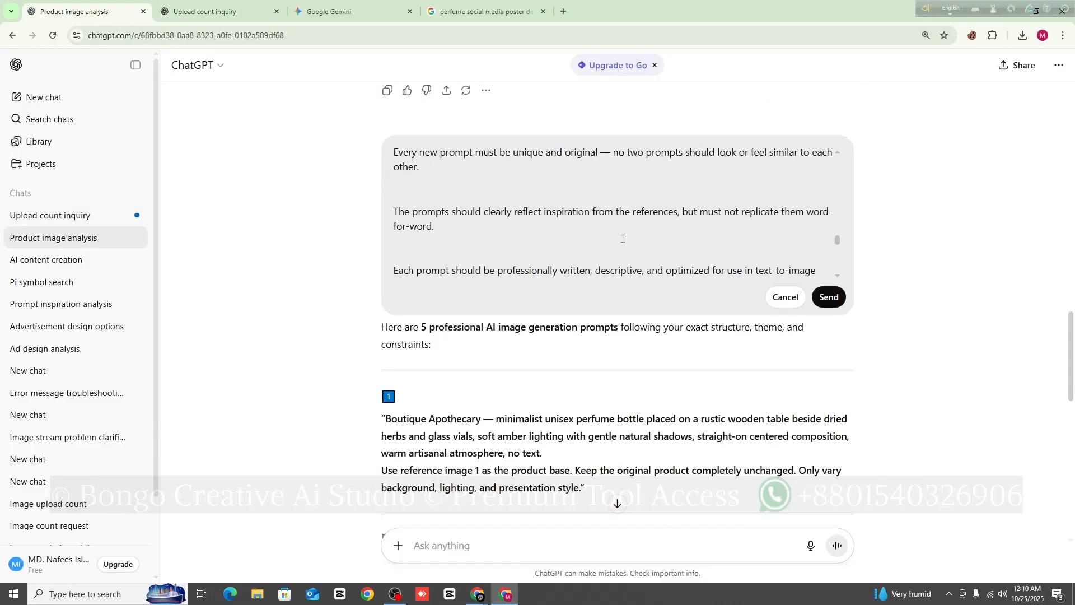
left_click(828, 297)
- Read through the sent request's rules and the newly generated perfume prompts, down to "Refined Reflection"
scroll(679, 307, "up", 10)
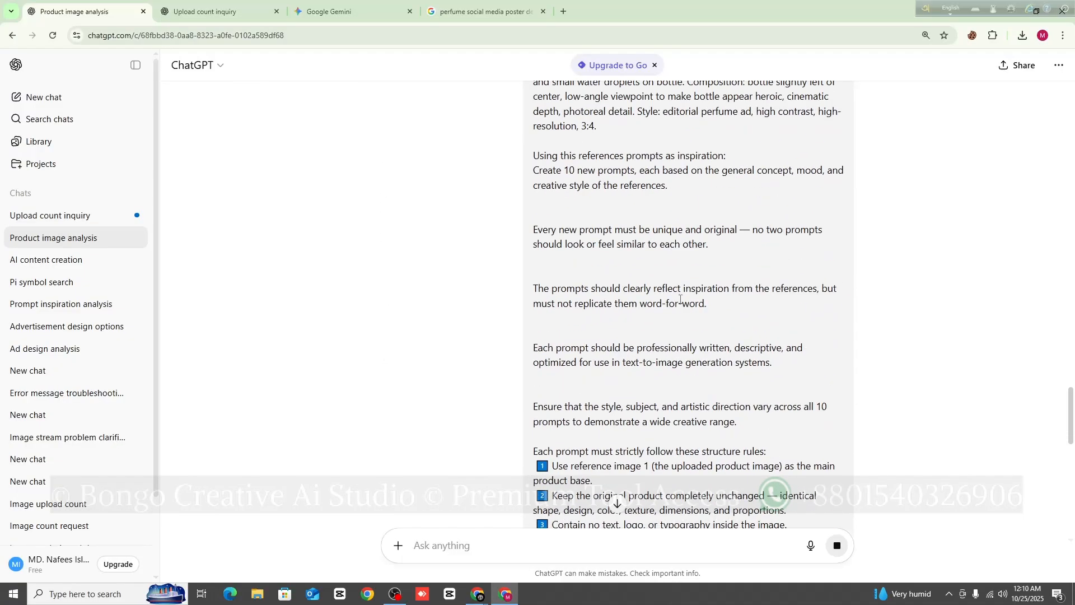
scroll(680, 307, "down", 3)
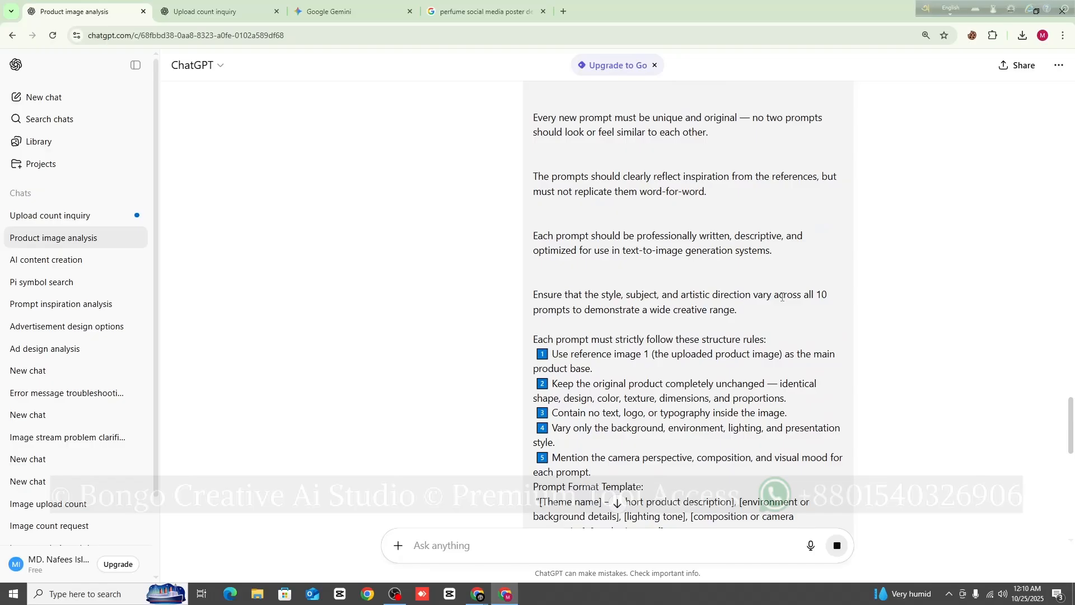
left_click_drag(820, 294, 829, 294)
scroll(600, 304, "down", 3)
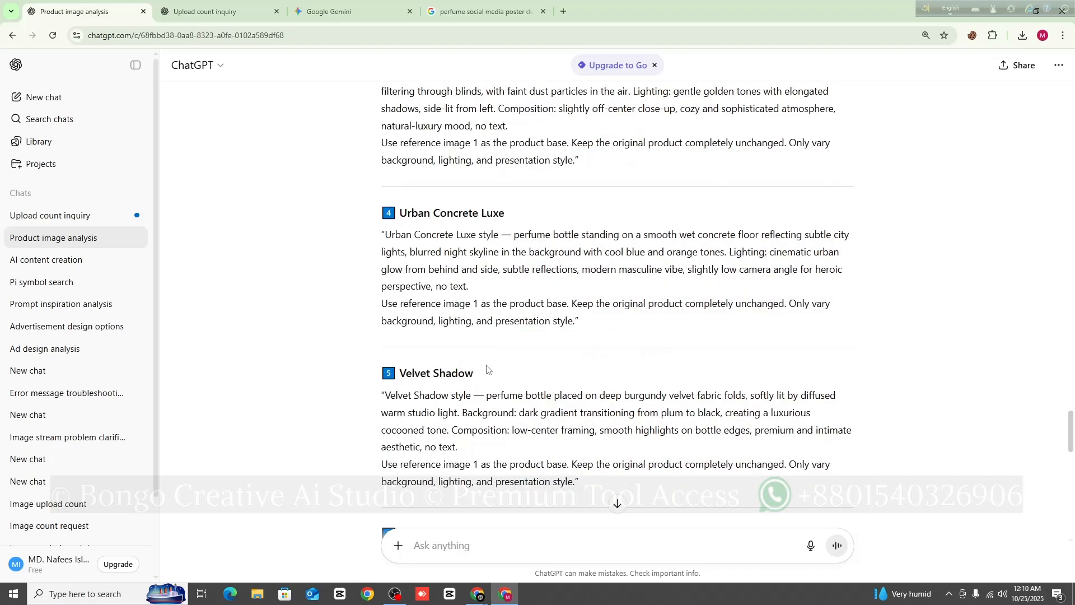
scroll(487, 369, "down", 10)
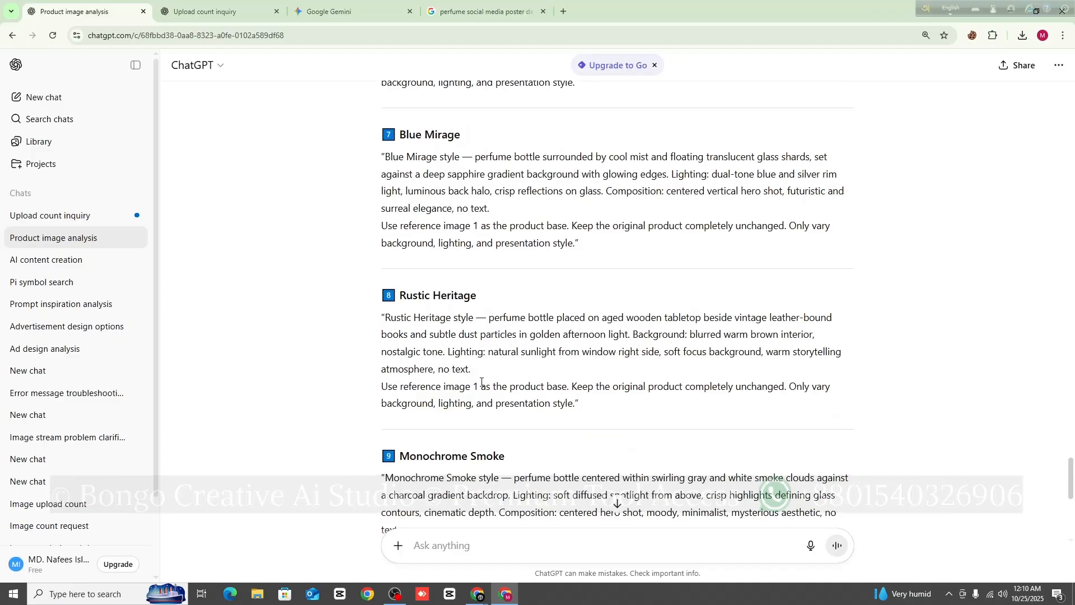
scroll(482, 383, "down", 3)
scroll(477, 384, "down", 2)
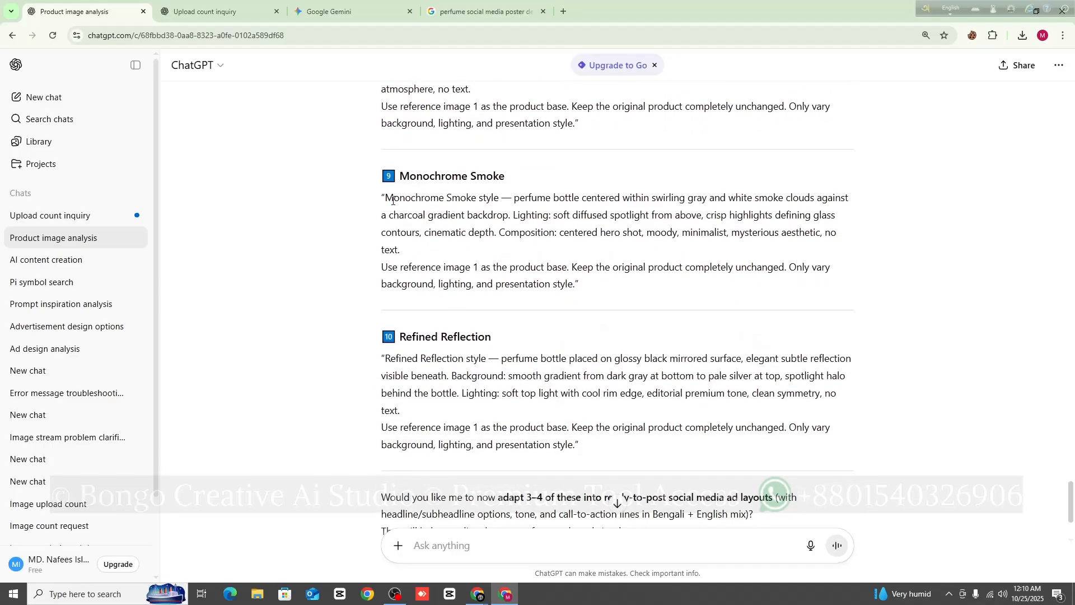
- Copy the full text of the "Monochrome Smoke" prompt and switch to Google Gemini
left_click_drag(386, 199, 575, 283)
right_click(568, 276)
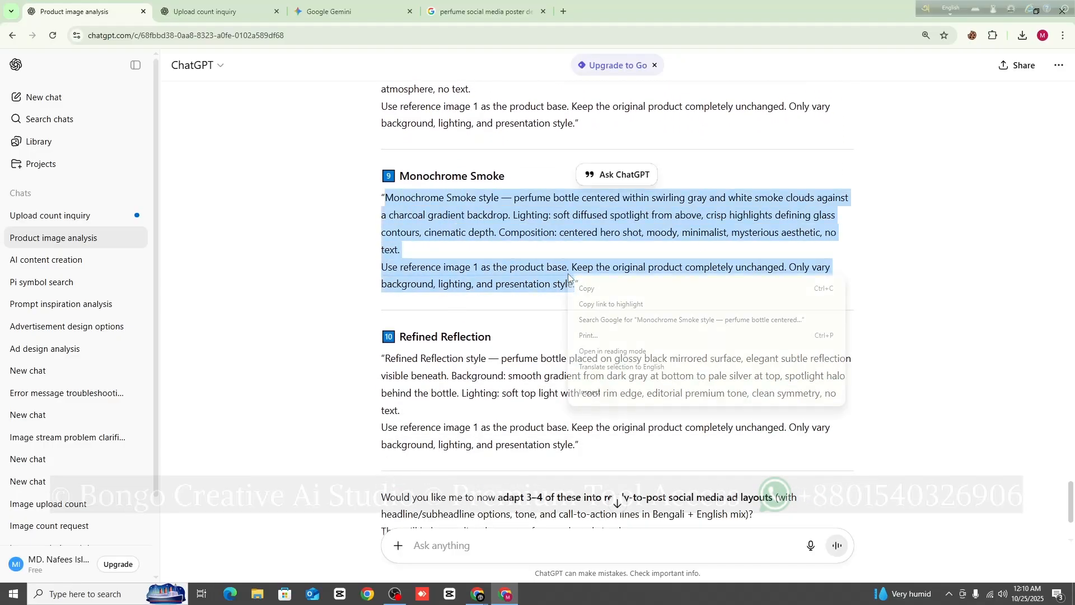
left_click(585, 289)
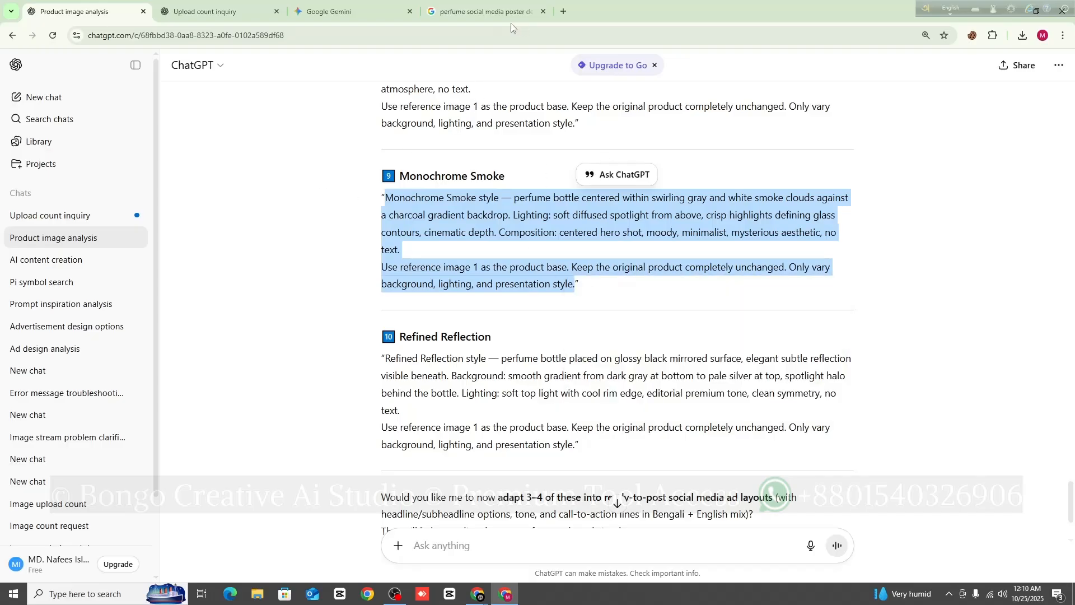
left_click(342, 10)
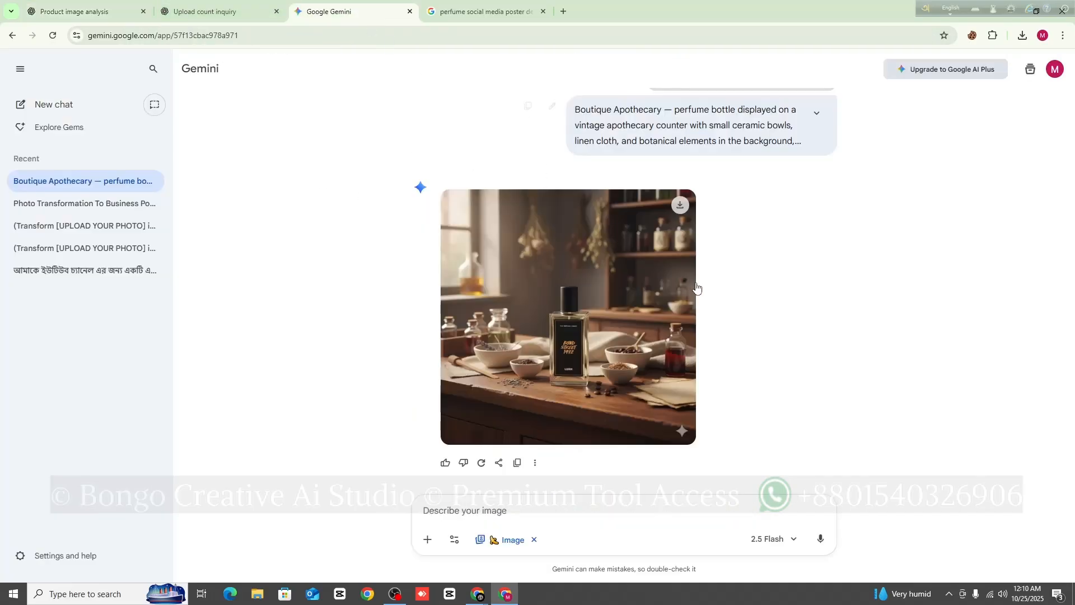
- Replace the Boutique Apothecary prompt under the uploaded bottle image with the copied Monochrome Smoke prompt and regenerate the poster
scroll(694, 288, "up", 4)
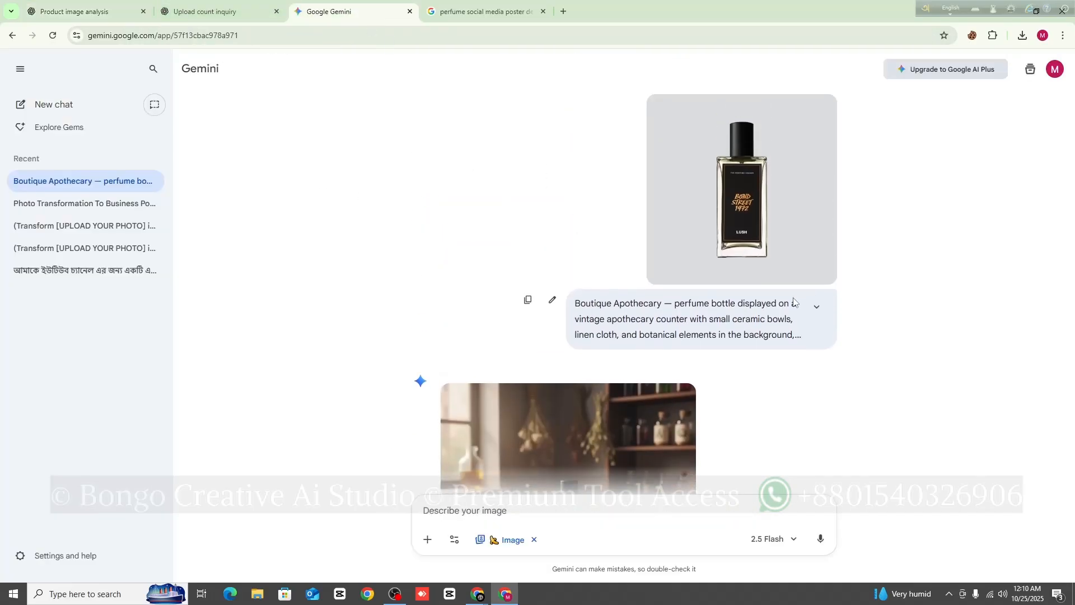
left_click(552, 307)
left_click_drag(742, 371, 482, 312)
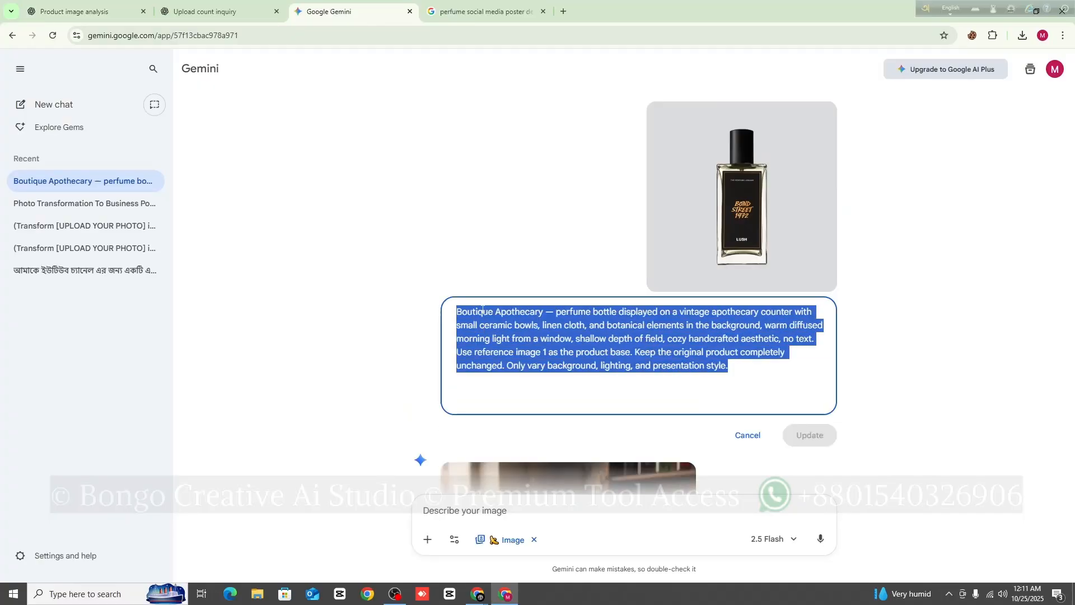
right_click(482, 311)
left_click(519, 381)
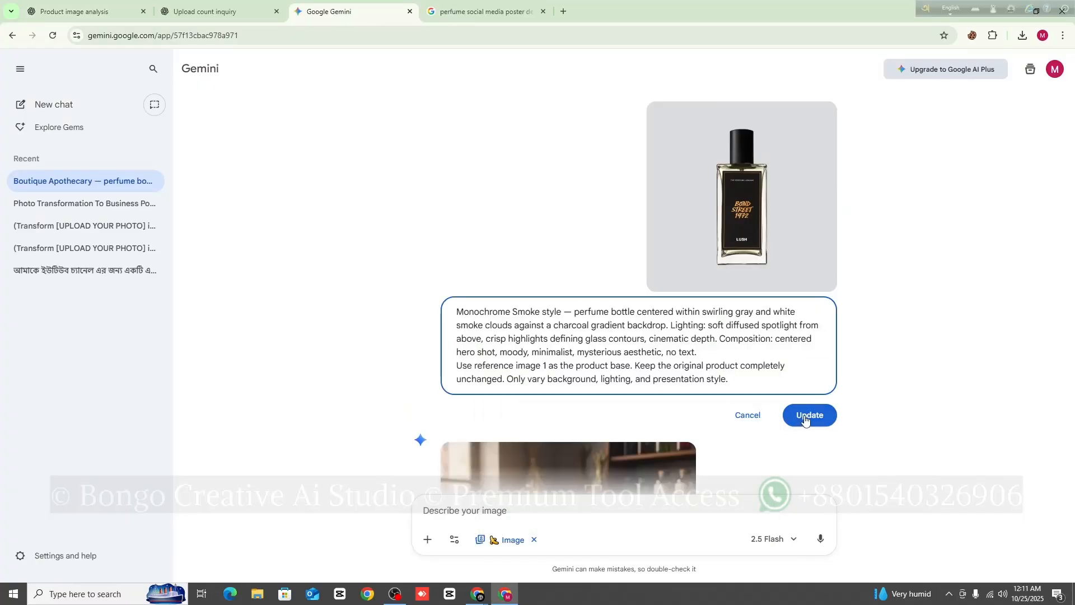
left_click(809, 413)
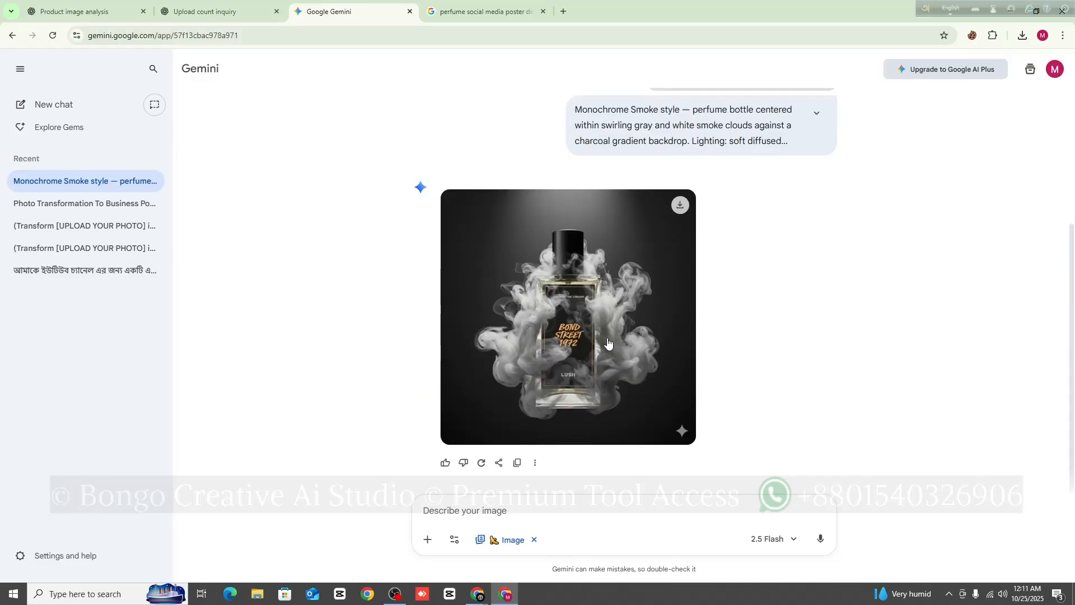
- View the generated smoke poster enlarged, and compare it with the "INTENSE" reference poster in the Downloads folder
left_click(577, 347)
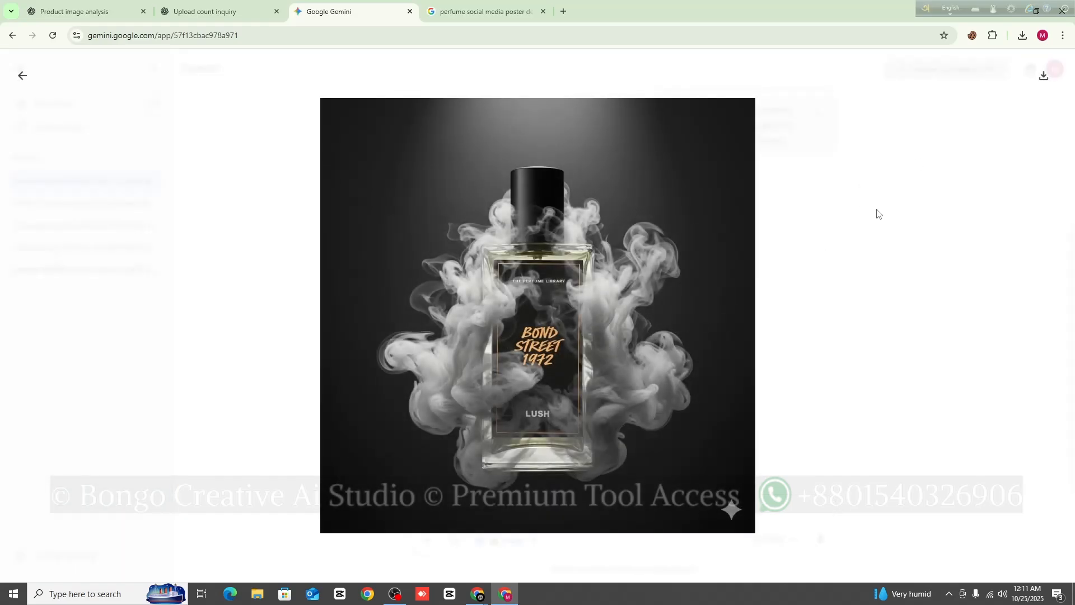
left_click(880, 212)
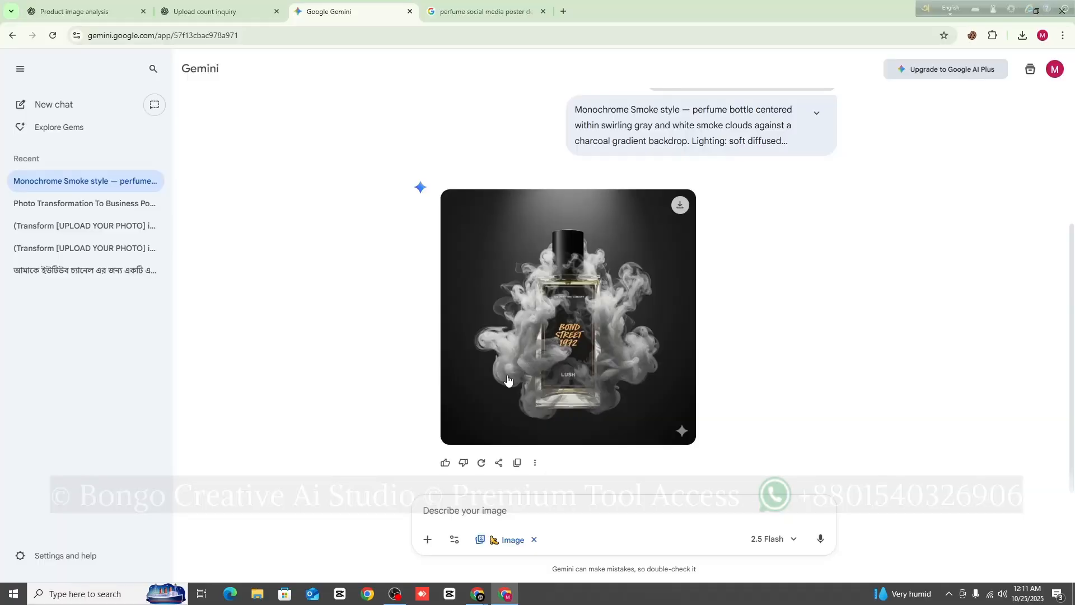
left_click(260, 595)
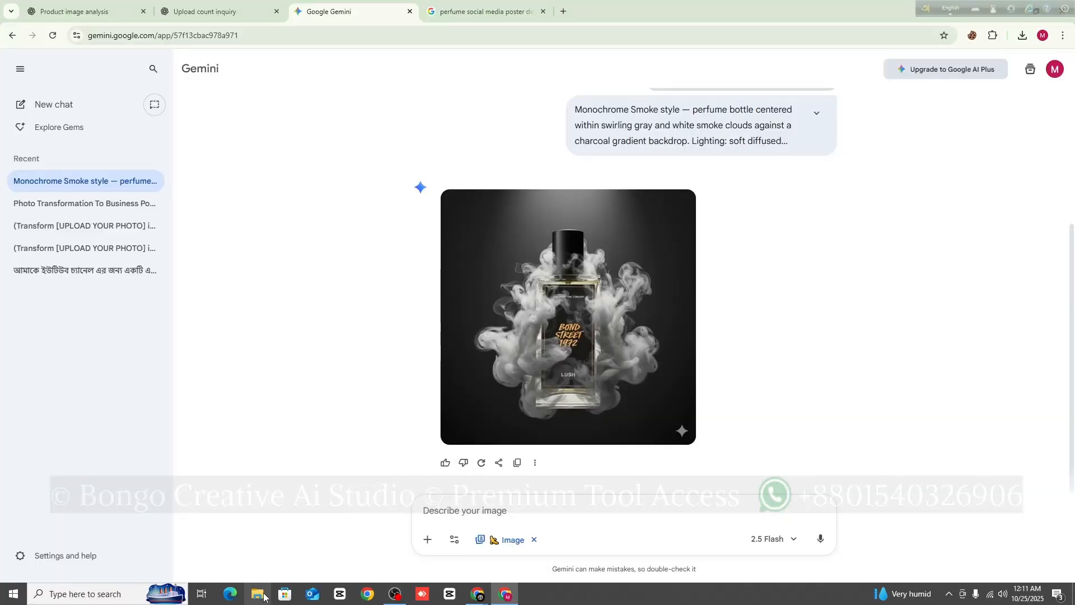
left_click(313, 93)
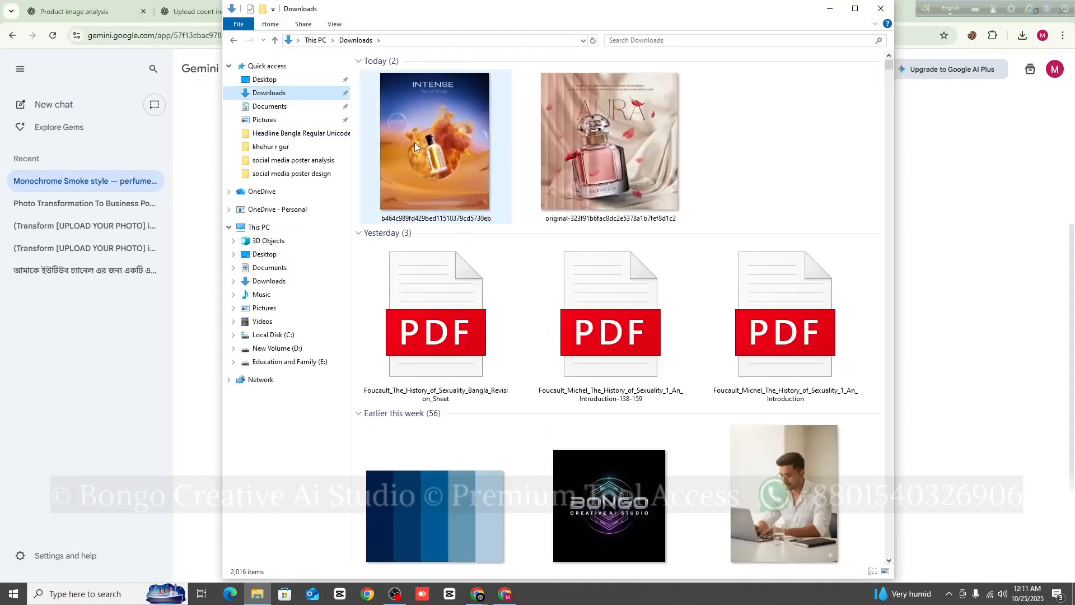
double_click(415, 143)
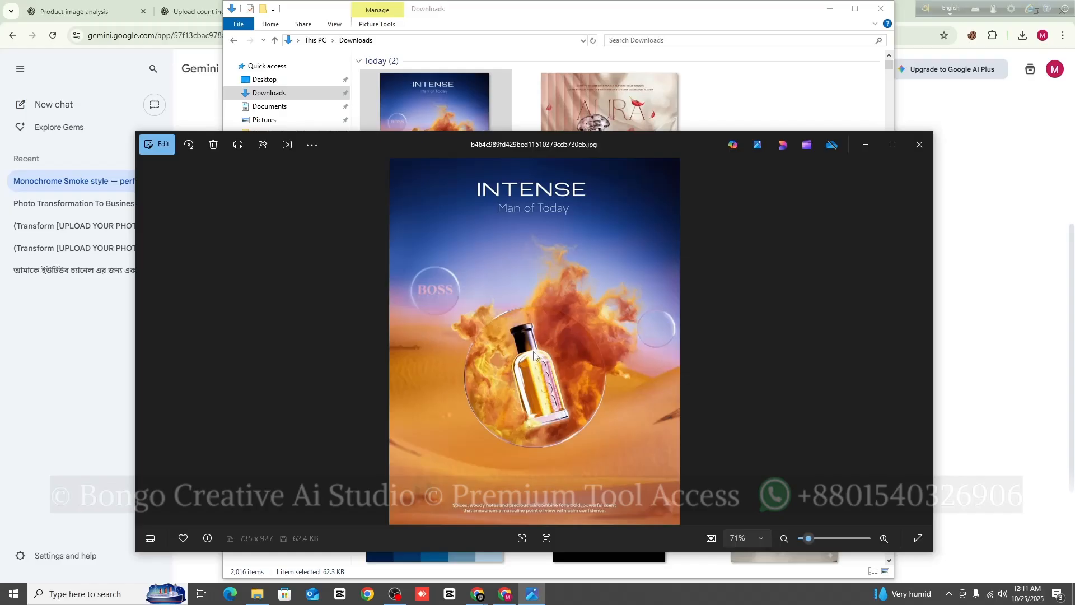
left_click(919, 143)
left_click(881, 9)
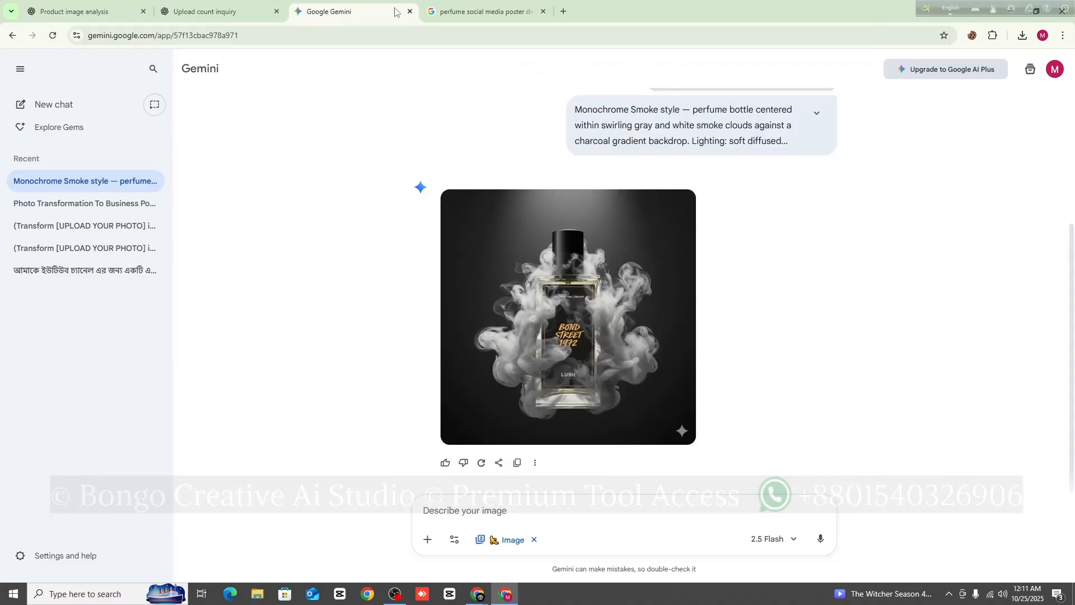
- Copy the full text of the "Refined Reflection" prompt from the "Product image analysis" chat and switch to Google Gemini
left_click(213, 11)
scroll(590, 292, "down", 1)
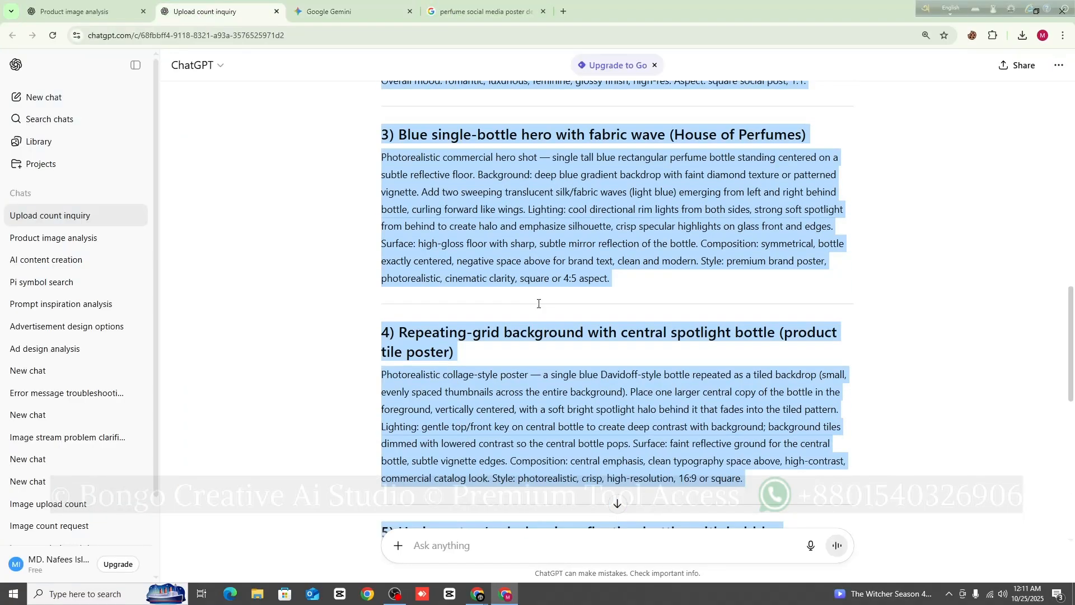
scroll(591, 292, "up", 1)
left_click(104, 12)
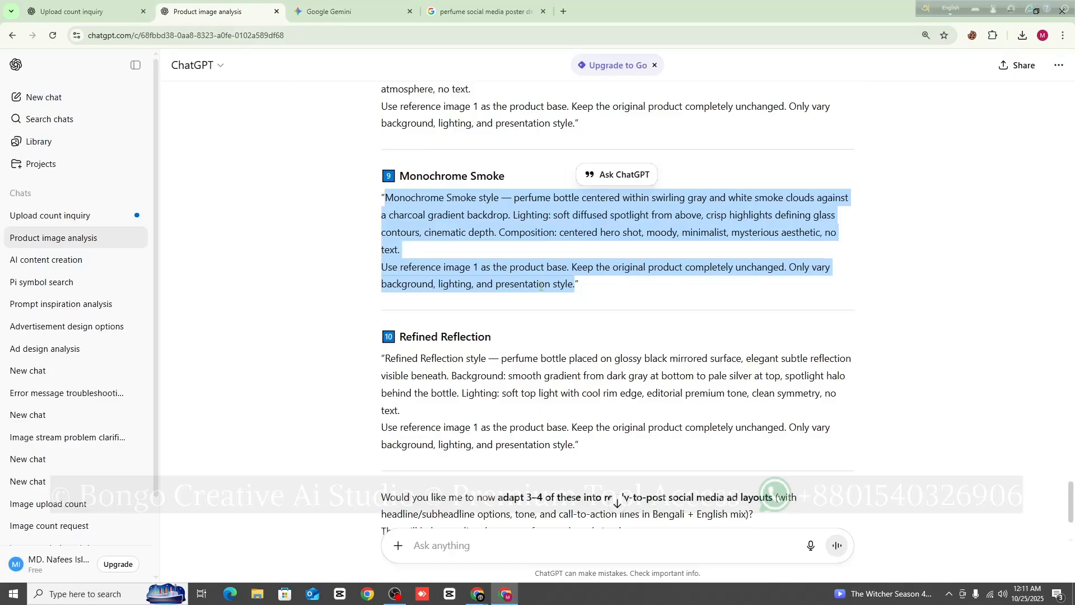
scroll(400, 262, "down", 2)
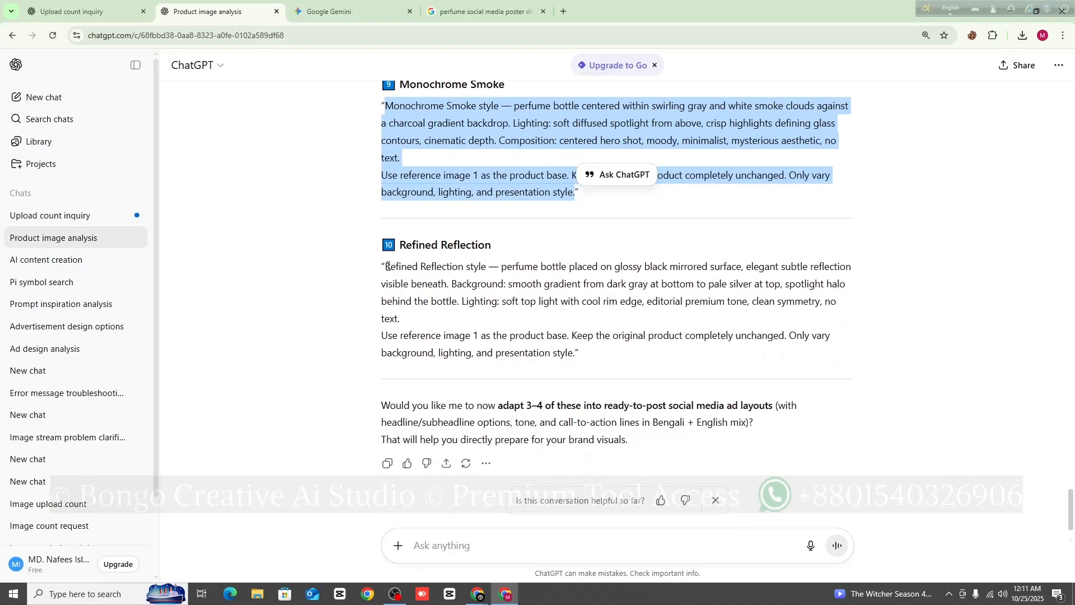
left_click_drag(386, 267, 574, 353)
right_click(574, 353)
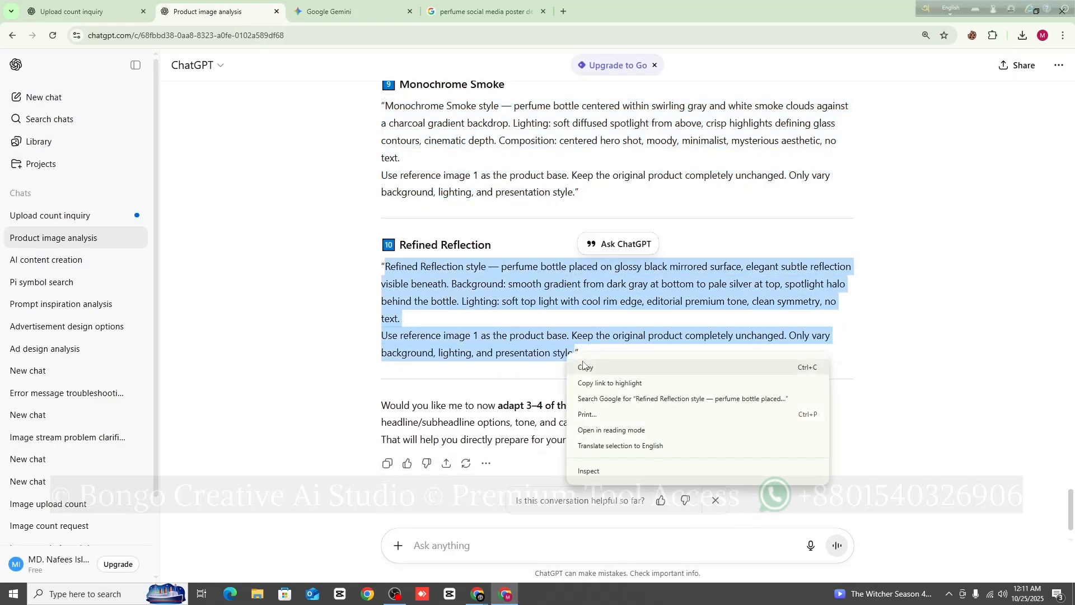
left_click(587, 366)
left_click(336, 11)
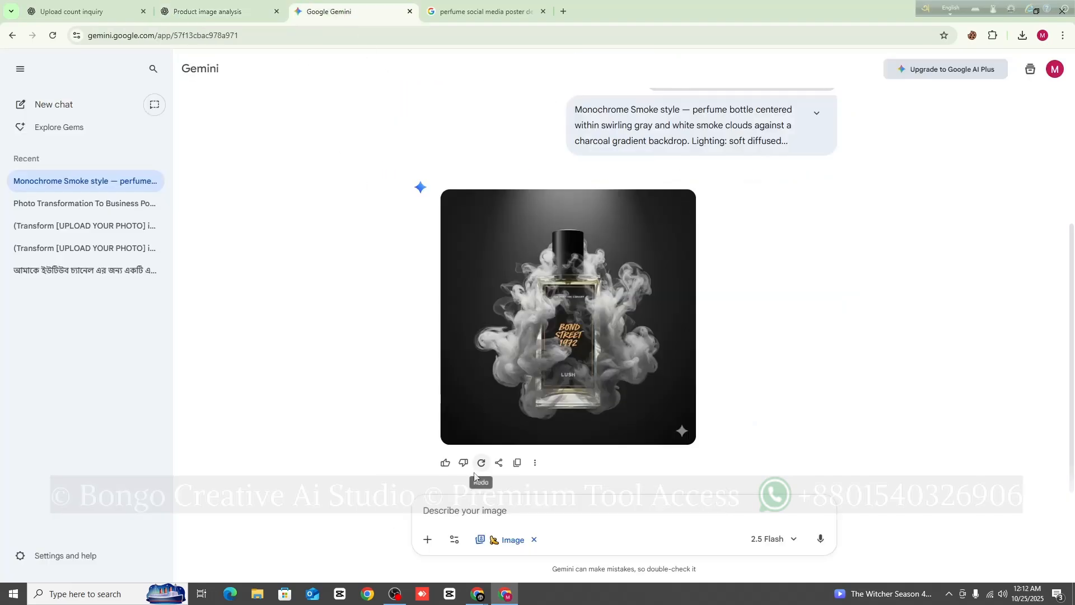
- Submit the copied Refined Reflection prompt as a new image request and view the generated poster enlarged
right_click(468, 514)
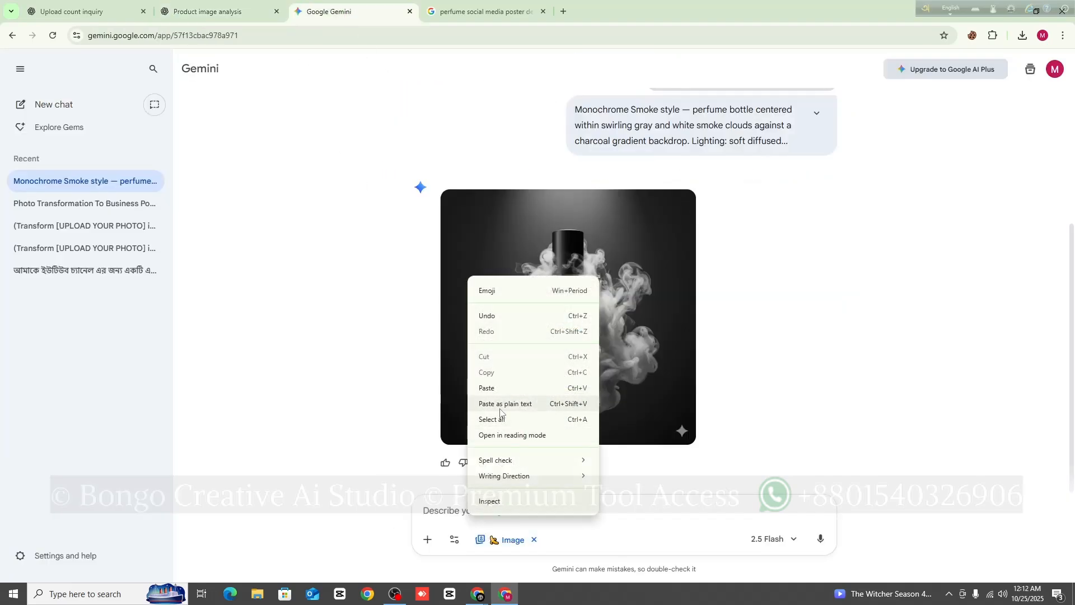
left_click(498, 388)
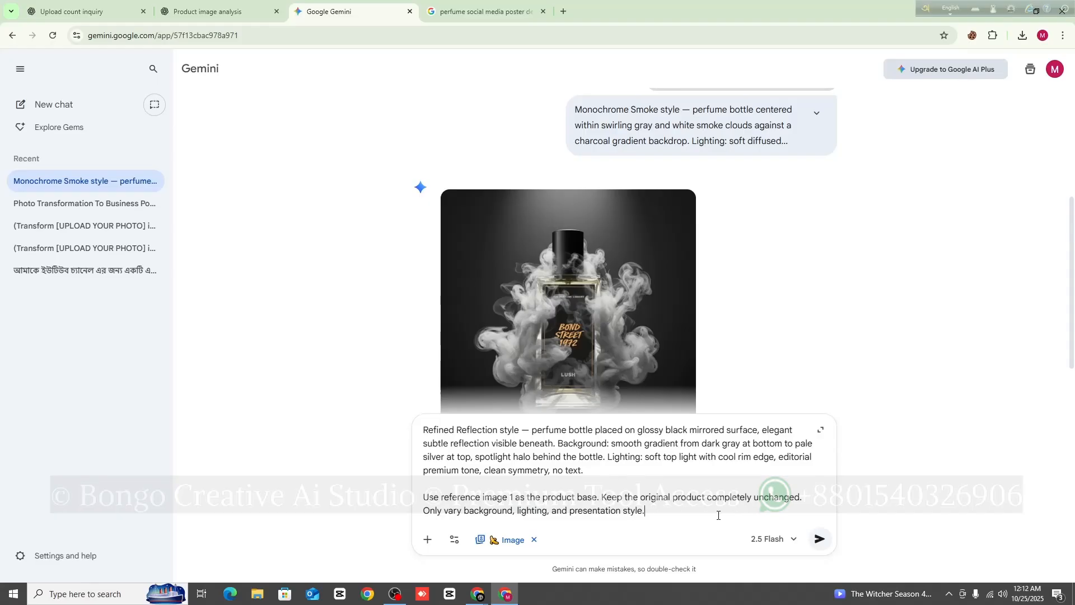
left_click(819, 539)
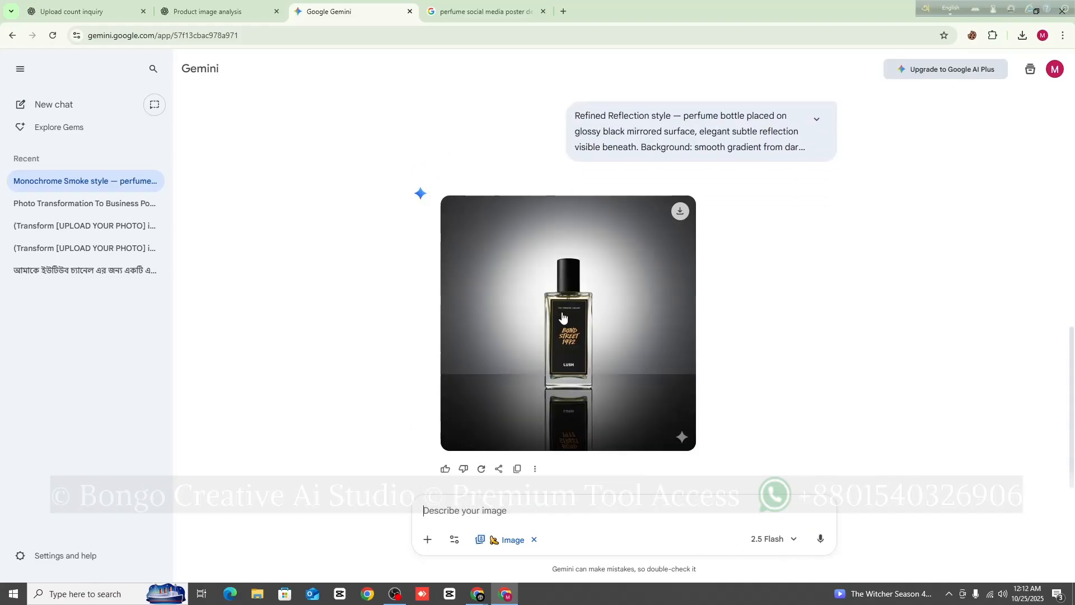
left_click(558, 312)
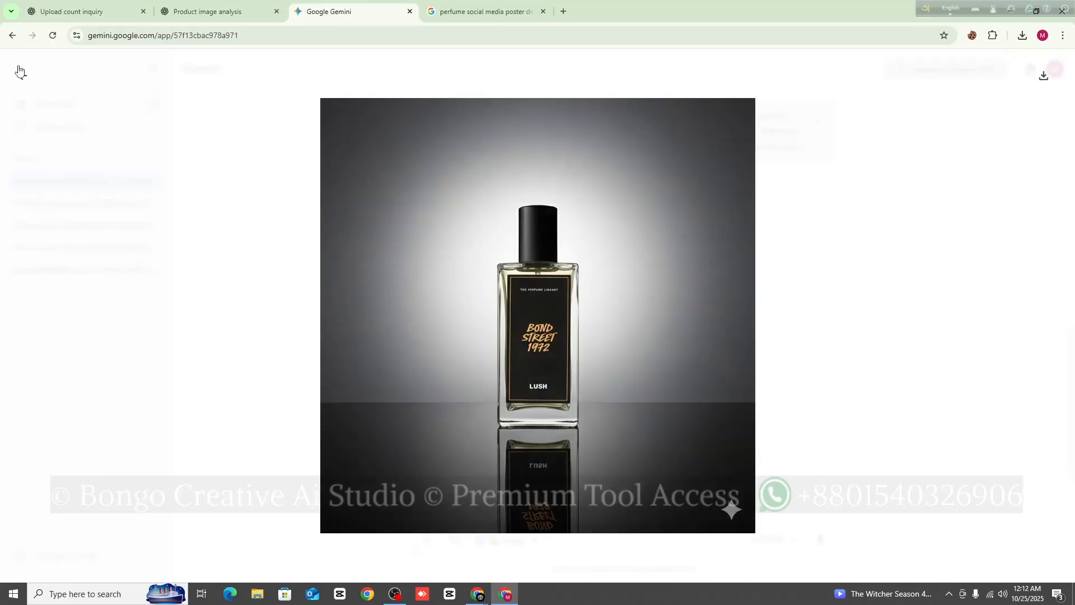
left_click(971, 155)
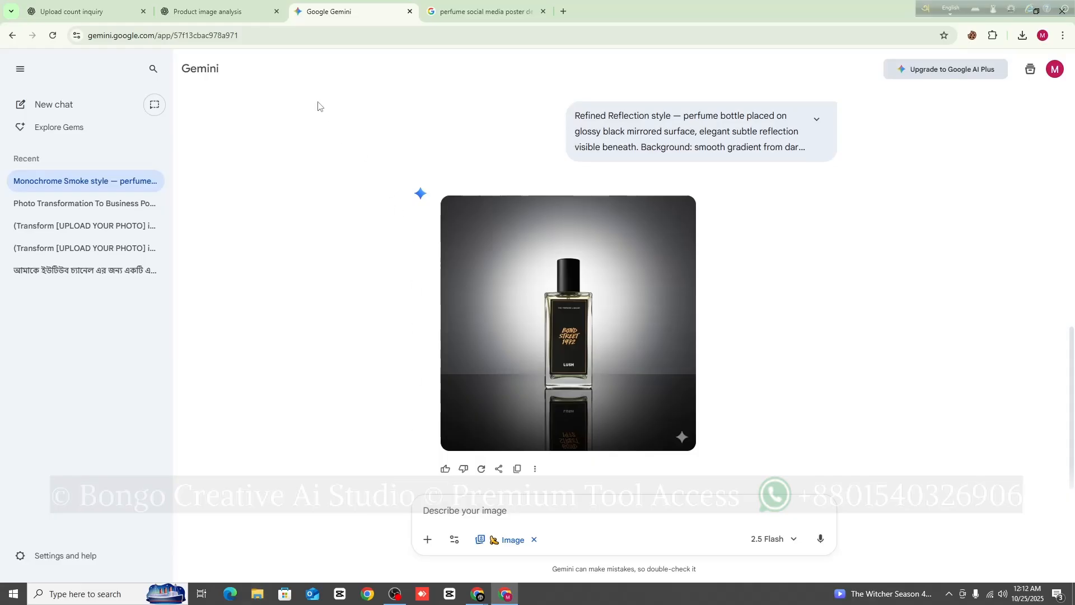
- View the "House of Perfumes" and tiled-bottle reference posters enlarged in the "Upload count inquiry" chat, and return to Google Gemini
left_click(203, 16)
left_click(112, 14)
scroll(436, 169, "up", 15)
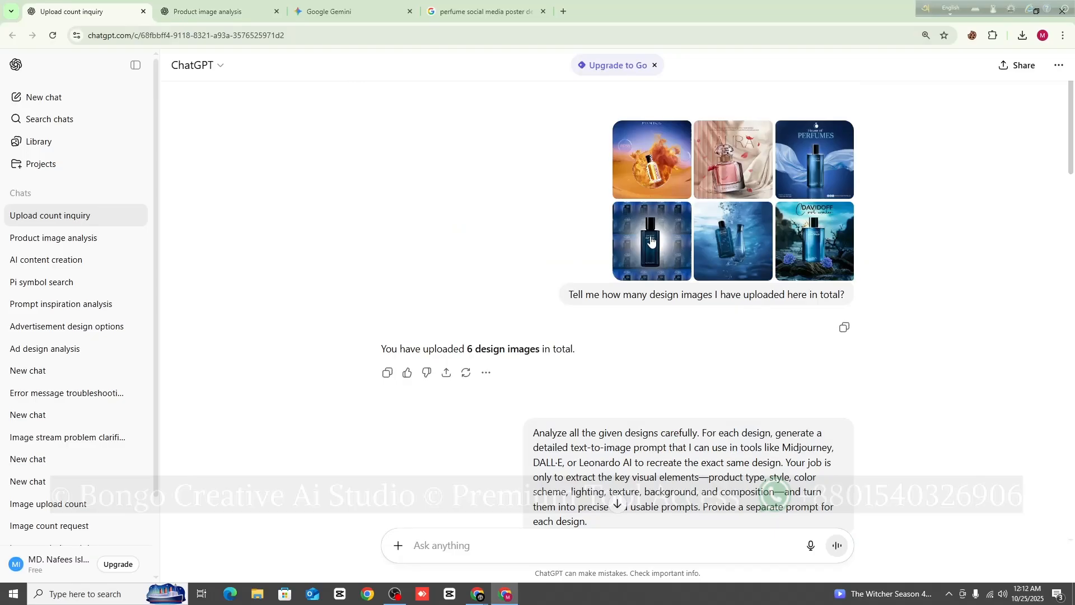
left_click(809, 169)
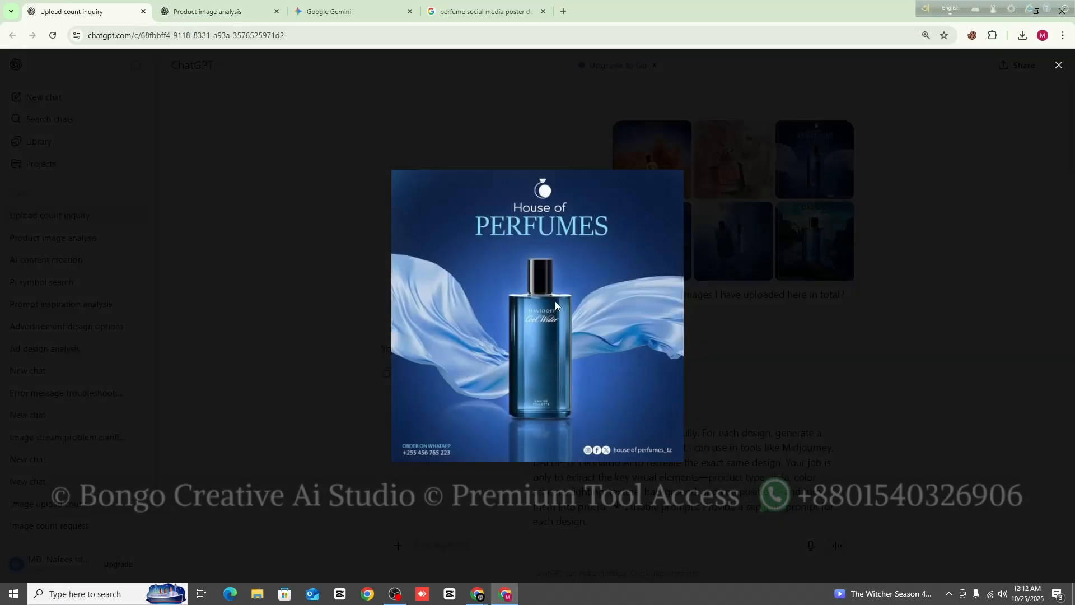
left_click(1058, 66)
left_click(651, 226)
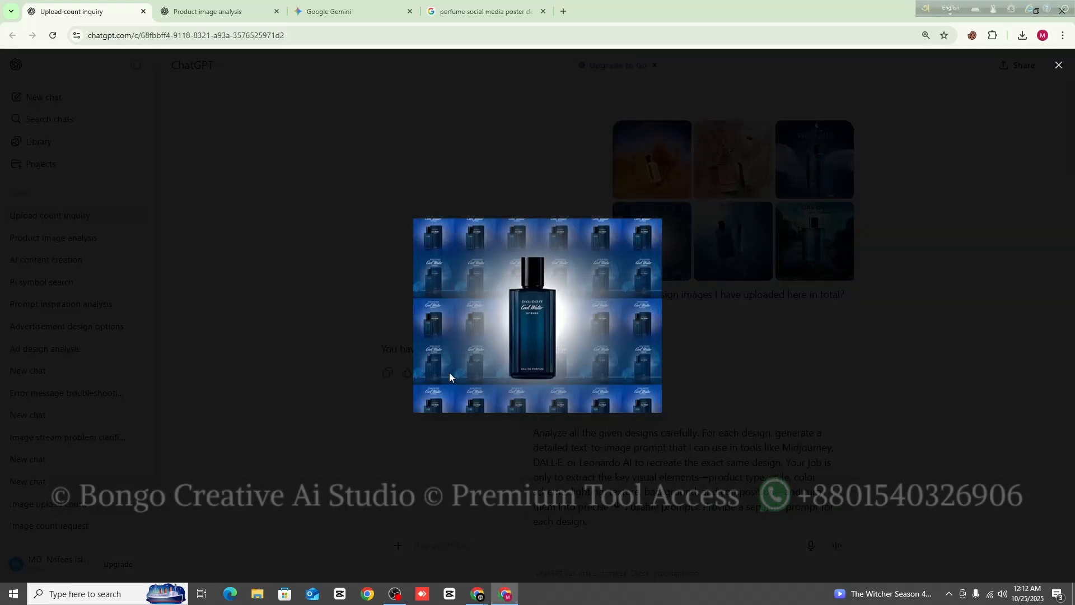
left_click(1059, 66)
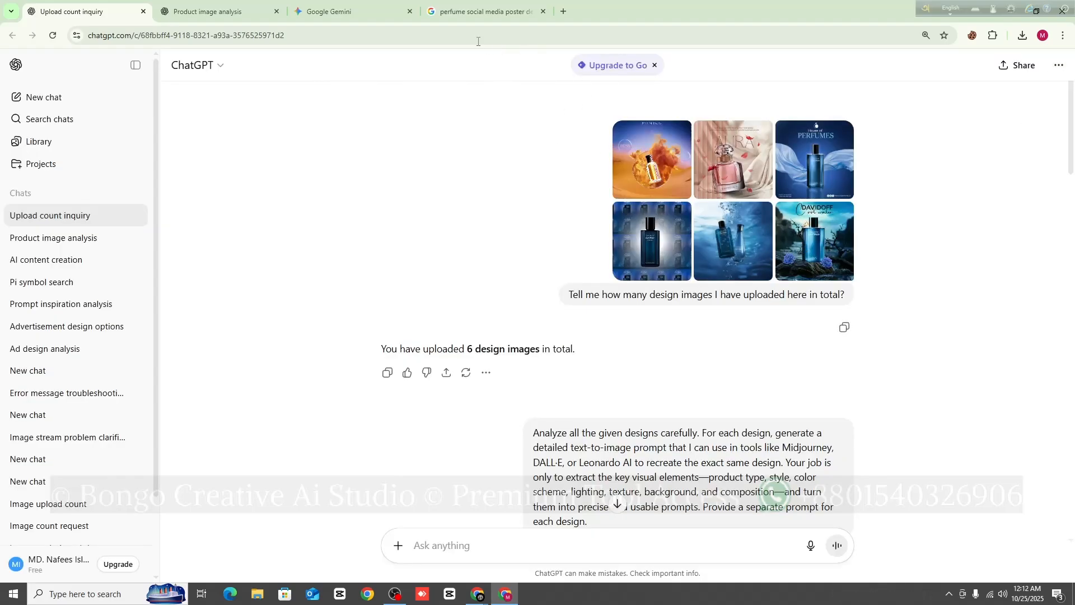
left_click(336, 14)
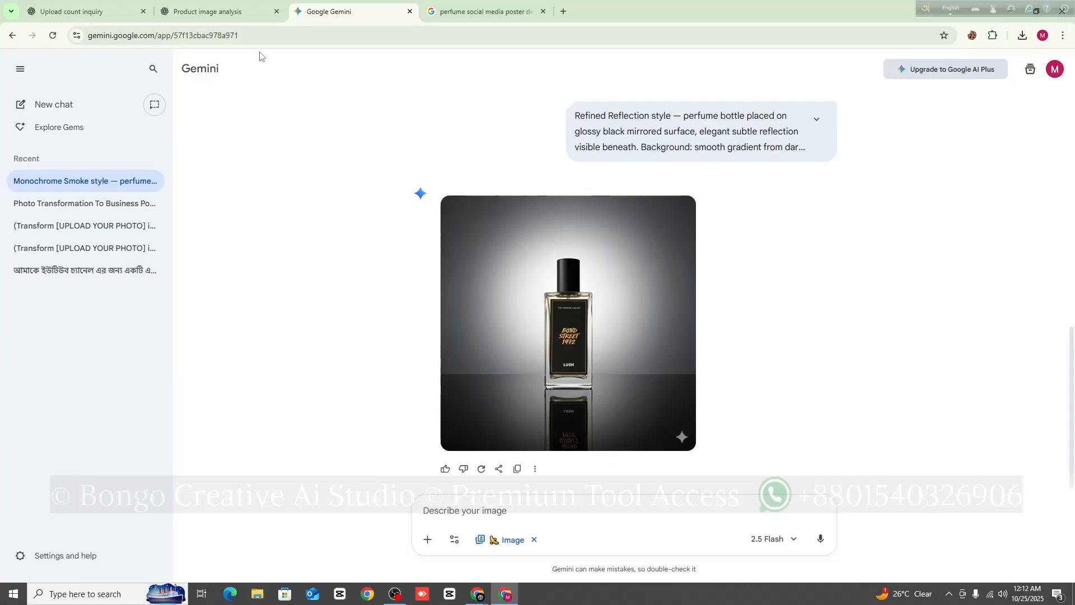
- Look through the prompts in the "Product image analysis" chat, and compare the Velvet Shadow poster with the earlier posters in Gemini
left_click(240, 16)
scroll(397, 253, "up", 2)
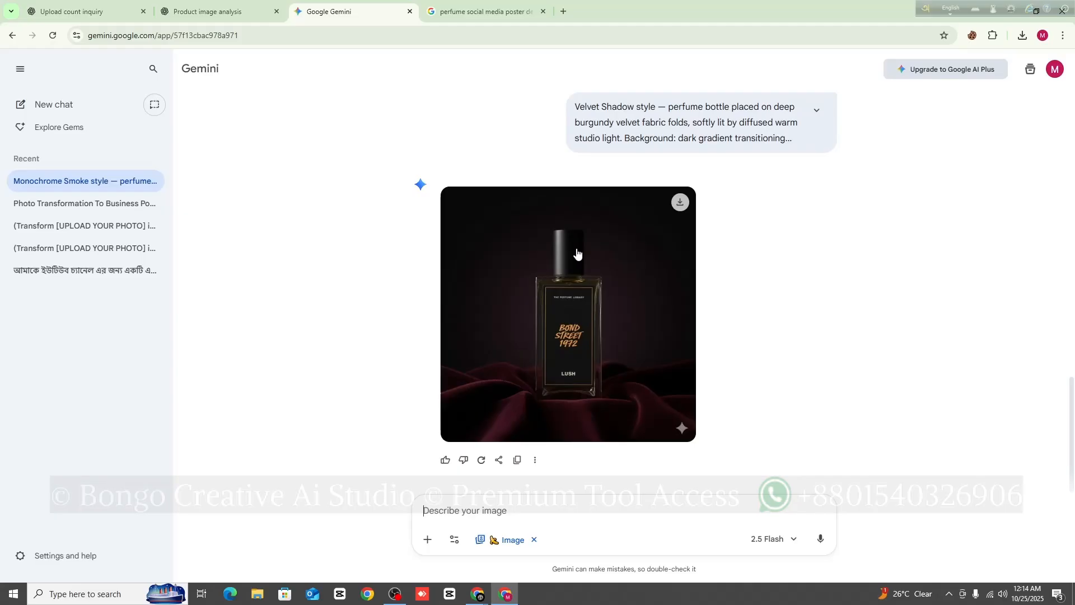
left_click(597, 348)
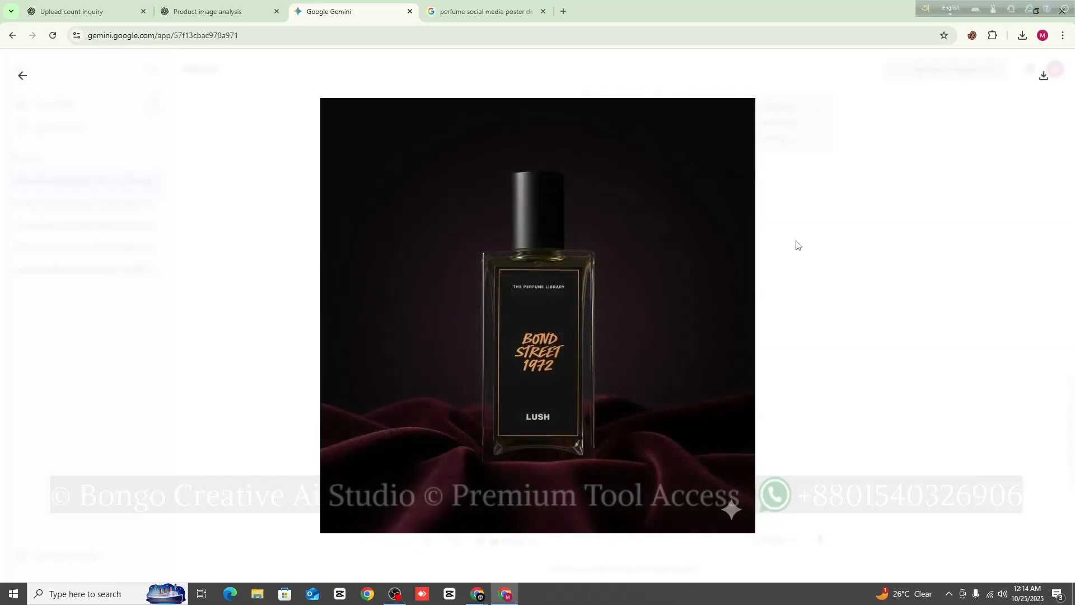
left_click(918, 253)
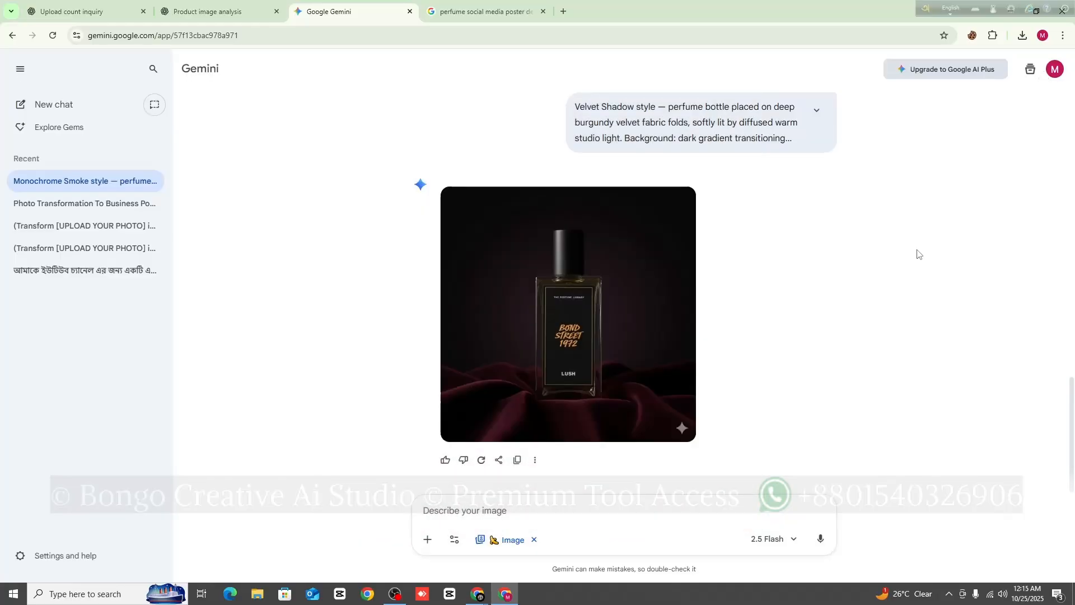
scroll(629, 303, "up", 10)
scroll(695, 315, "up", 2)
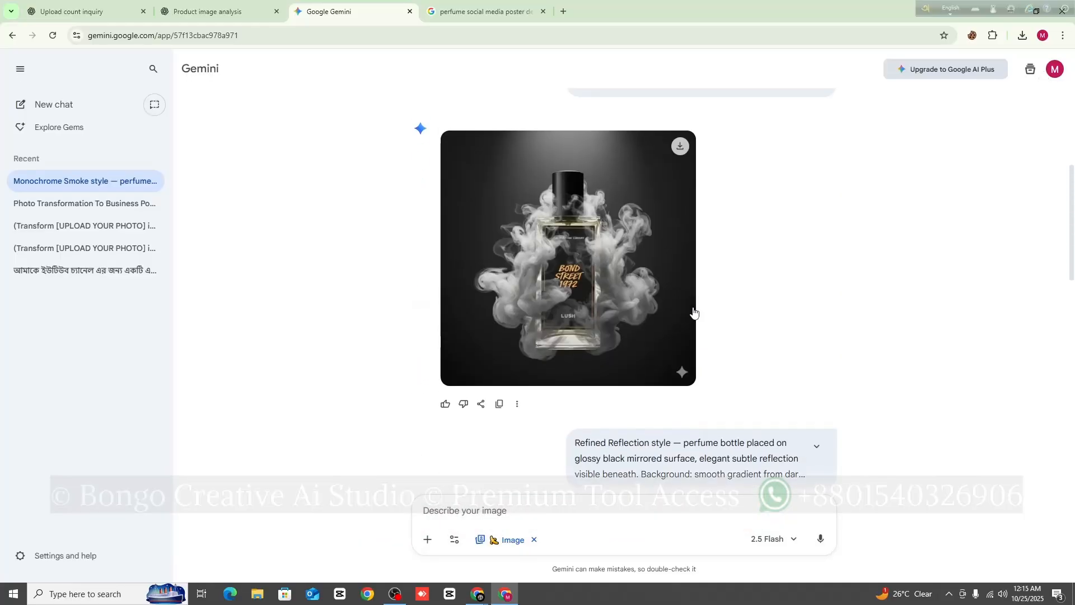
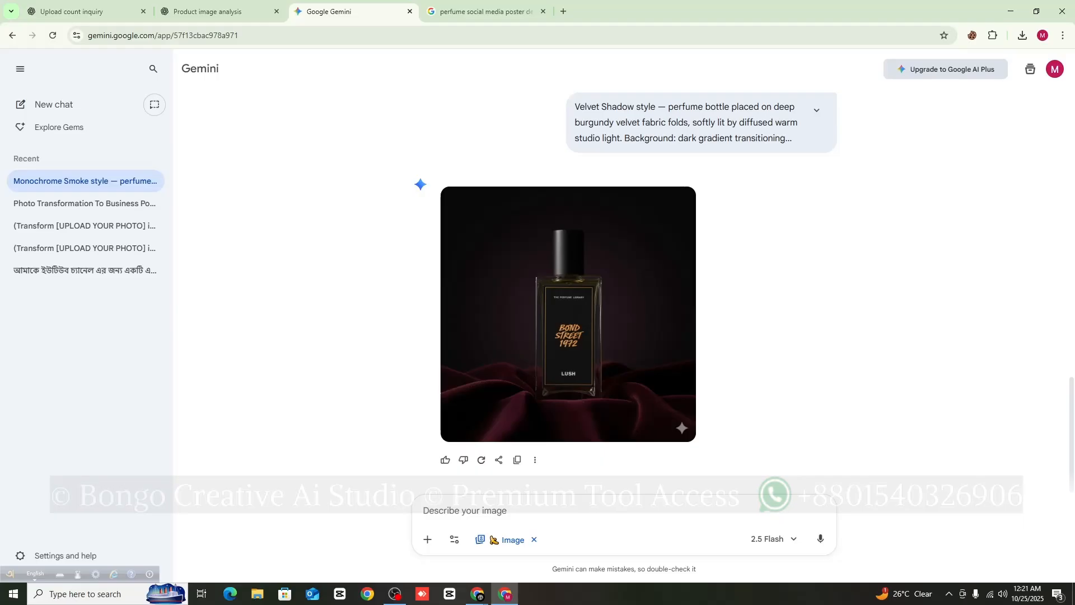
- Review the Gemini posters and the "Product image analysis" chat, from the original product image request down to its analysis and keyword list
left_click(477, 593)
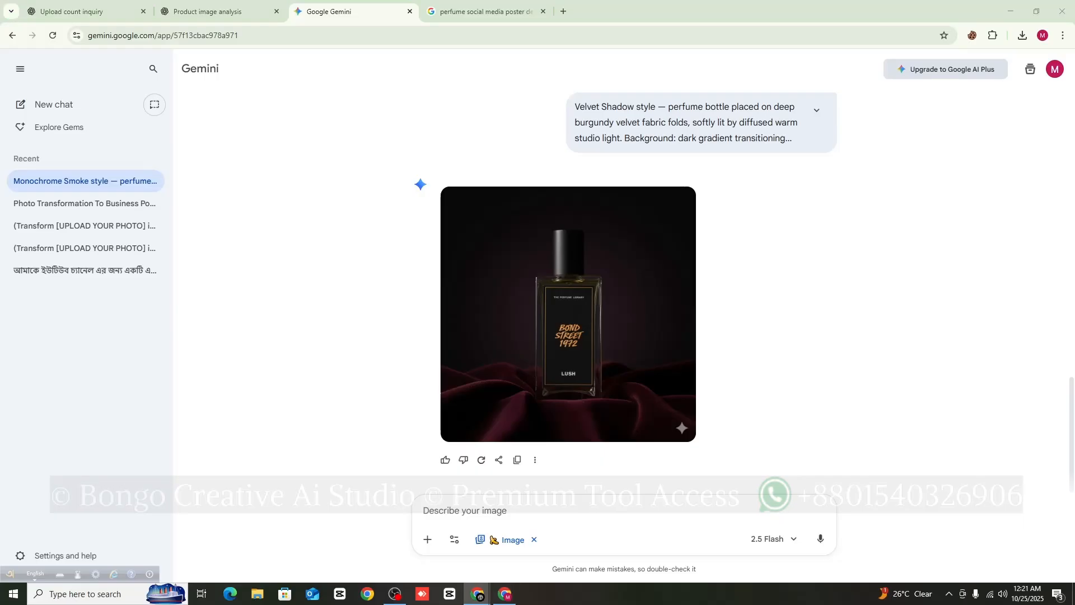
scroll(644, 348, "up", 2)
scroll(643, 349, "up", 1)
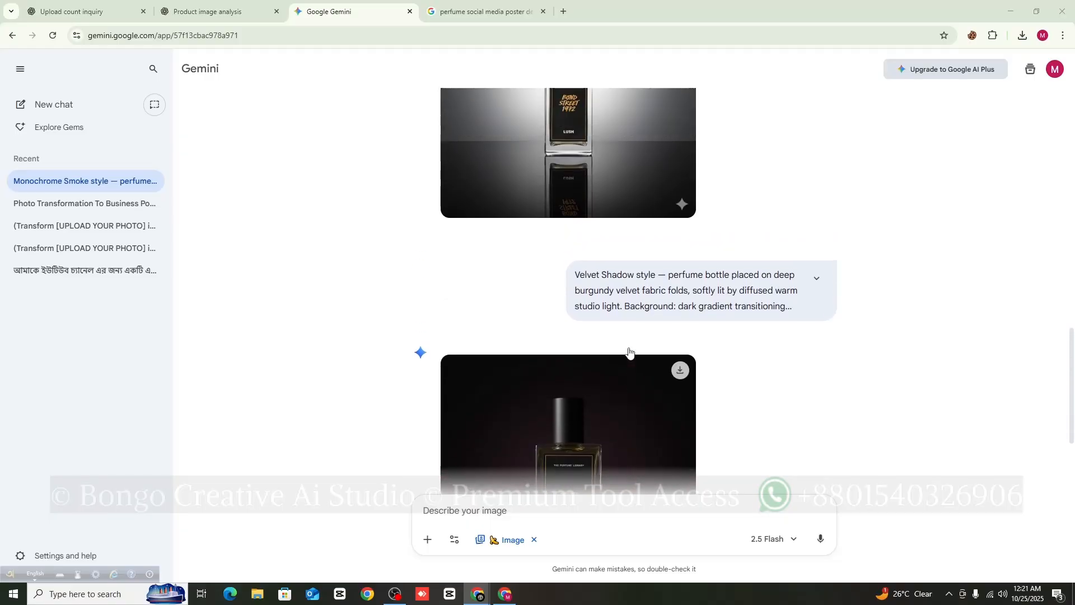
left_click(199, 17)
scroll(879, 290, "up", 15)
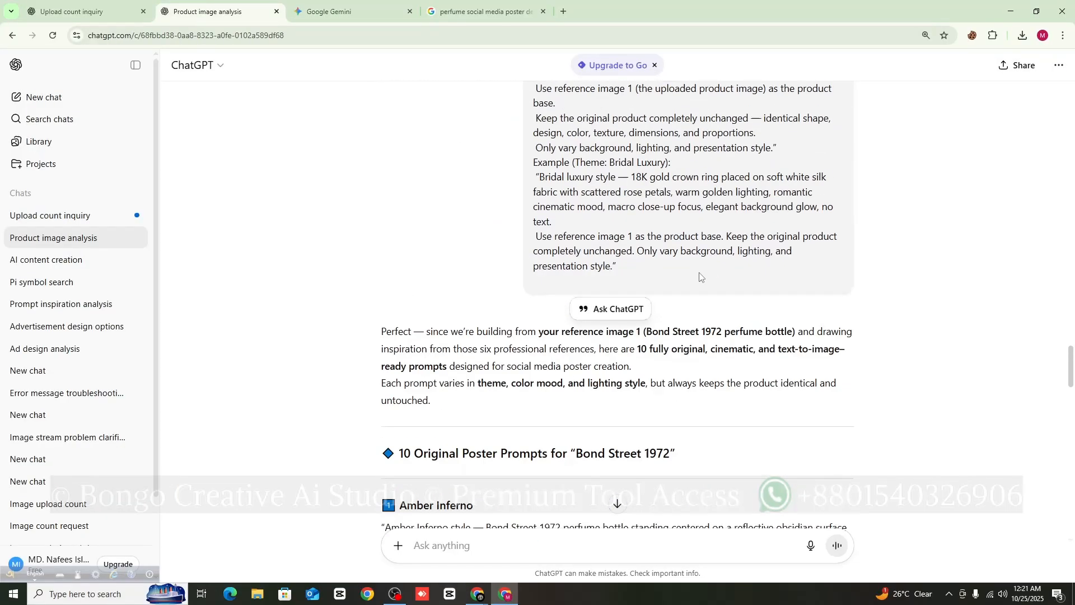
scroll(881, 291, "up", 5)
left_click_drag(1071, 282, 1048, 80)
scroll(618, 262, "down", 2)
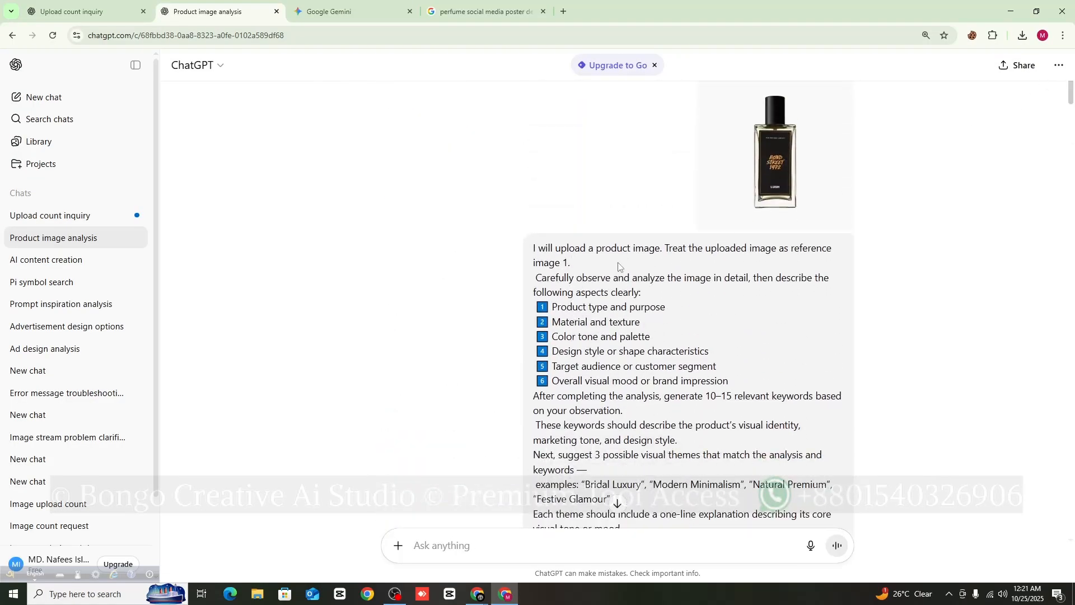
scroll(618, 261, "down", 15)
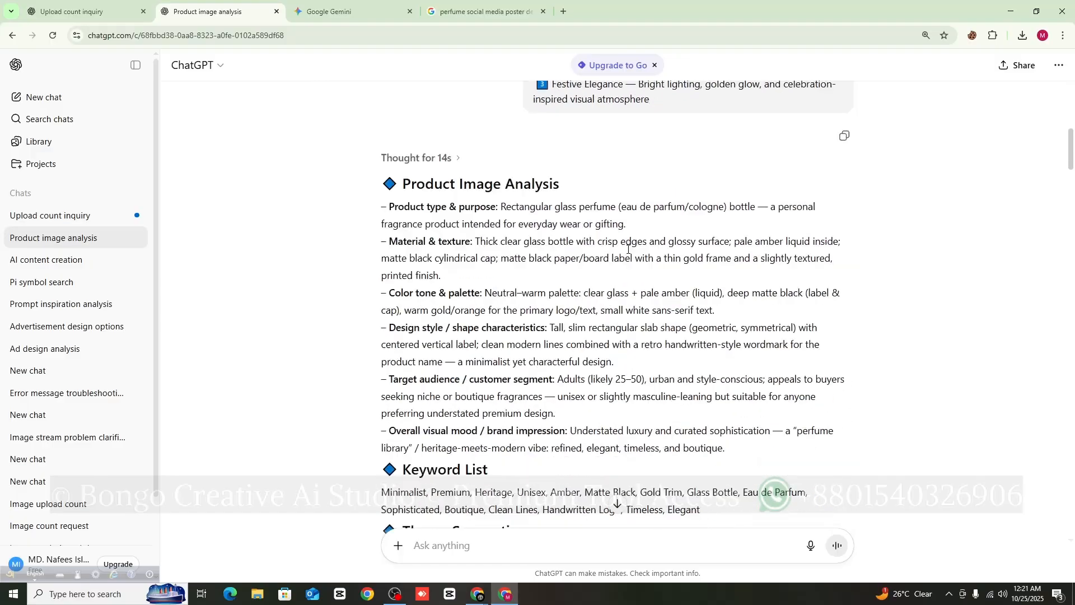
- Open the sent message containing the reference prompts and poster prompt rules for editing, and clear all its text
scroll(682, 292, "down", 15)
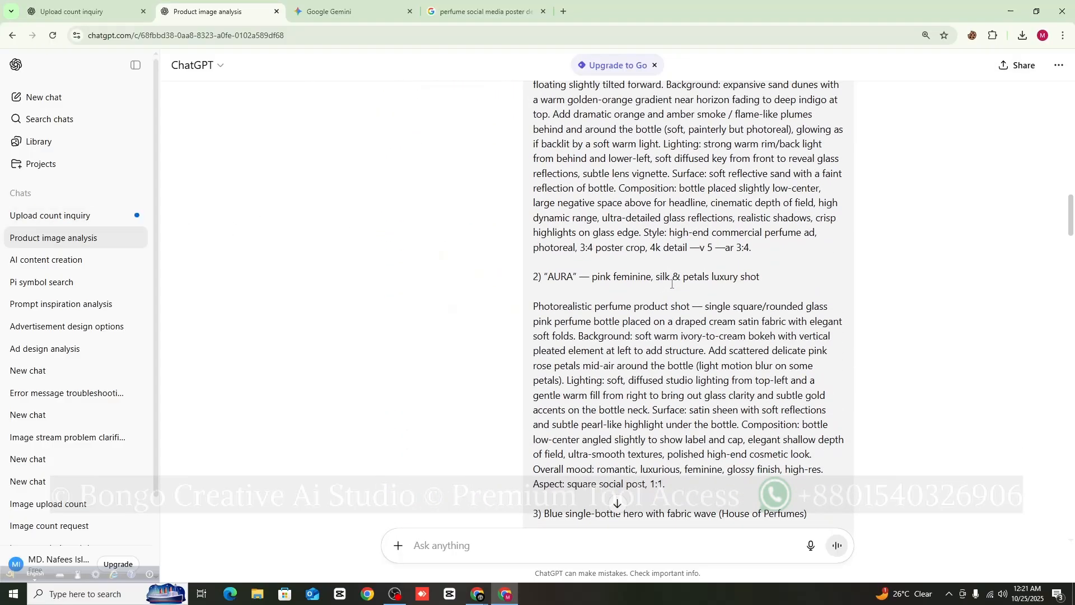
scroll(682, 292, "down", 15)
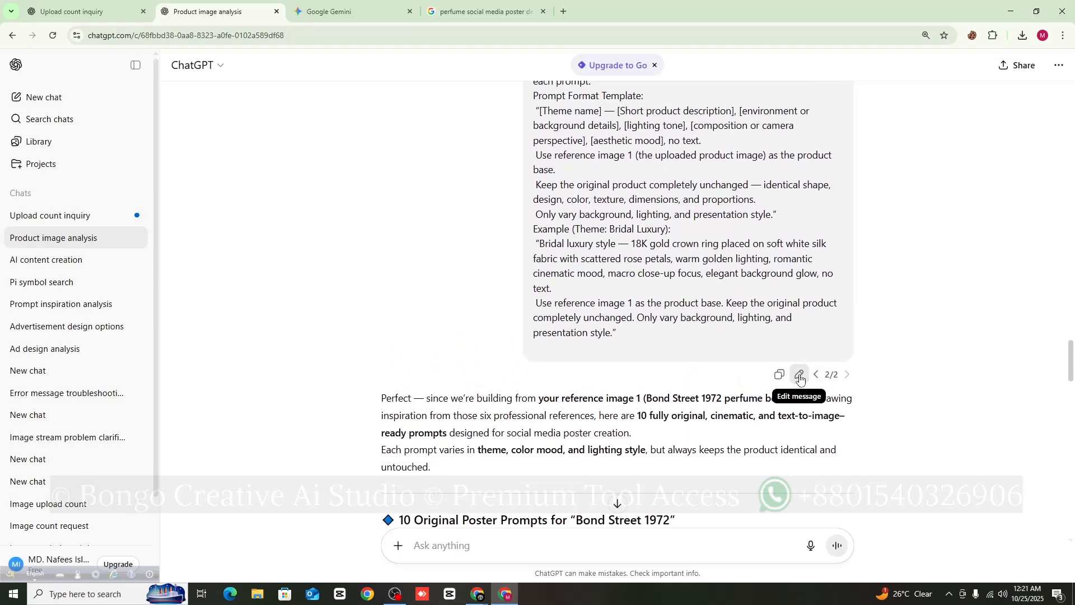
left_click(799, 375)
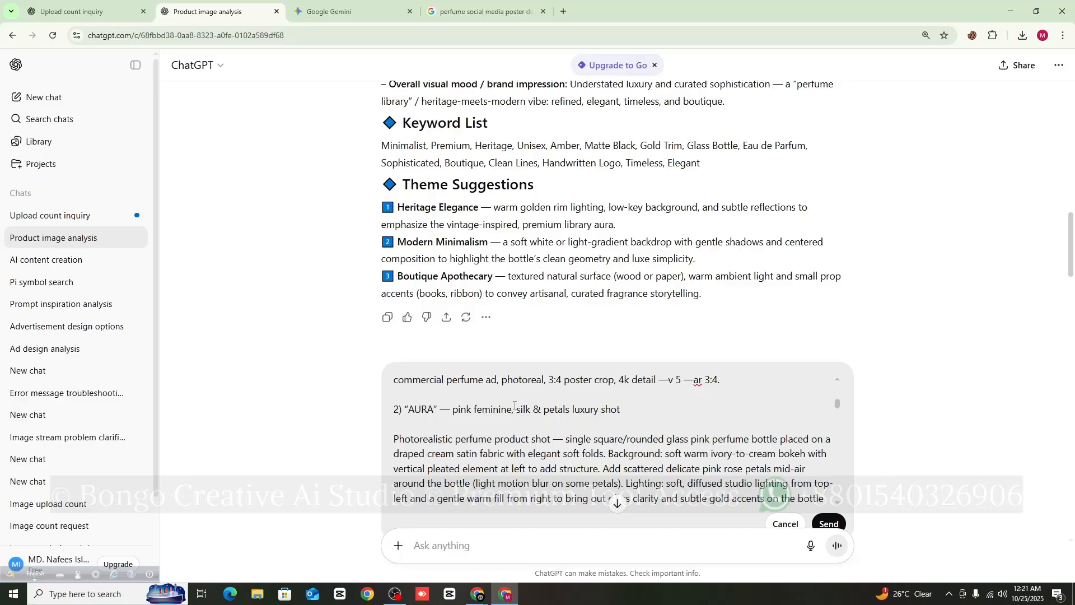
key("ctrl")
key("ctrl+a")
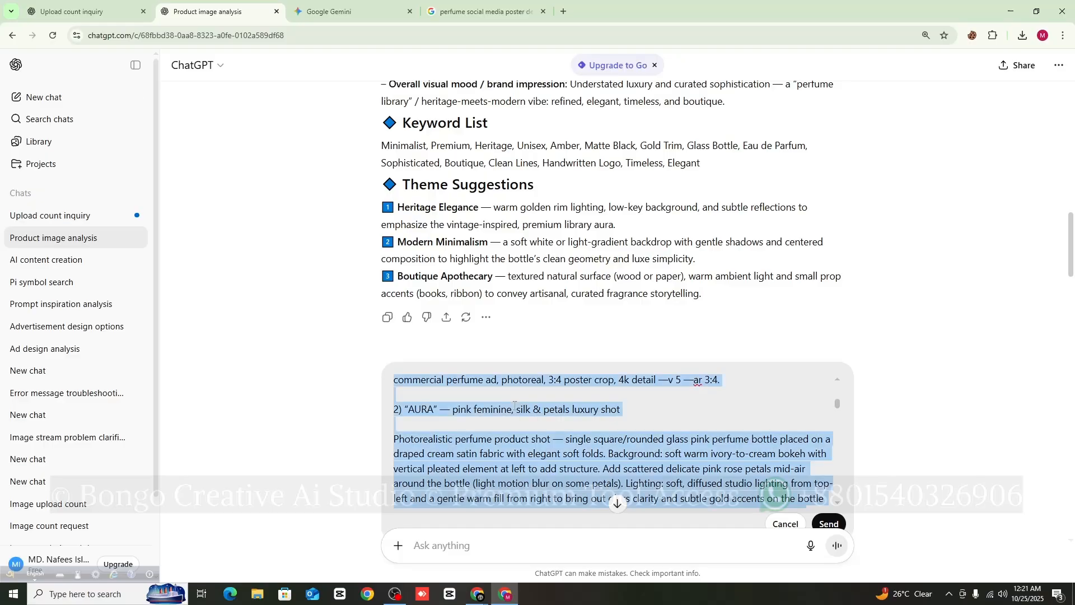
key("BackSpace")
- Fill the emptied message with the prompt template beginning "Here is my thoughts or ideas in English, Bangla, or Banglish", fetched from the other window
key("alt+Tab")
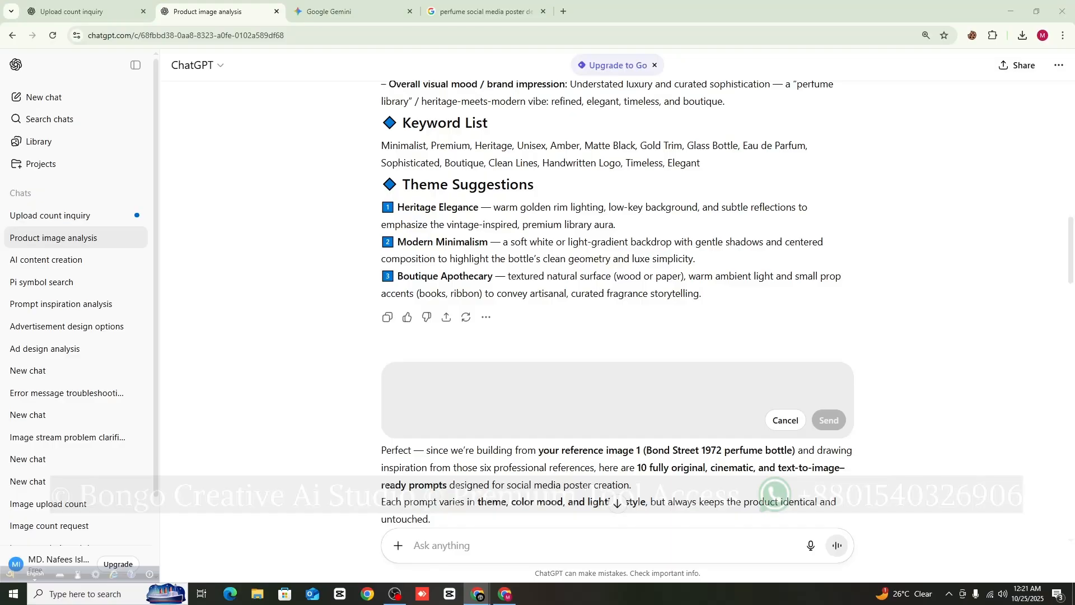
left_click(396, 378)
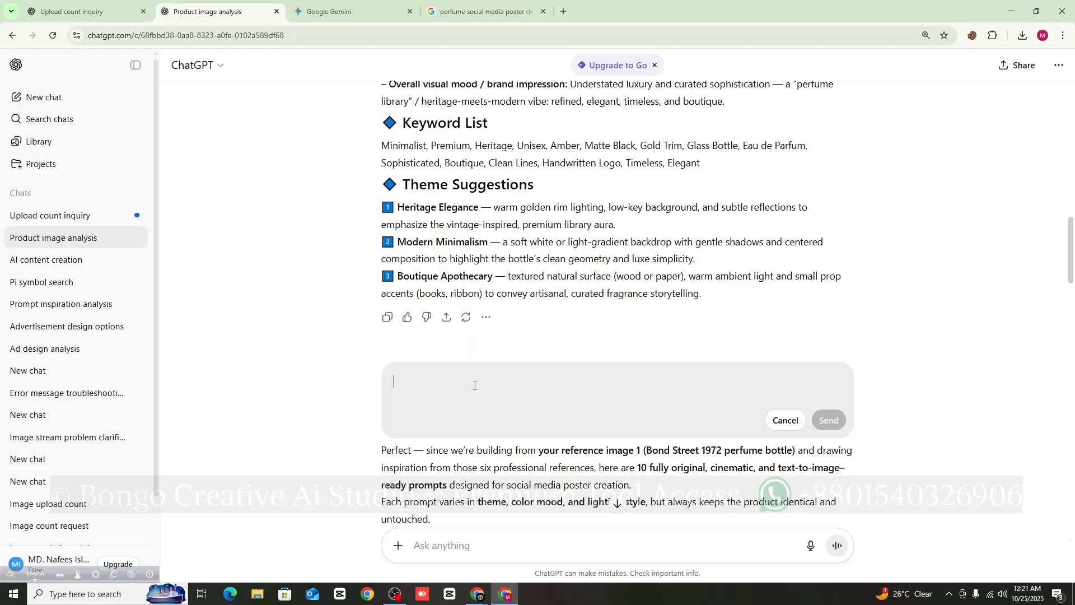
right_click(473, 394)
left_click(517, 258)
scroll(466, 433, "up", 6)
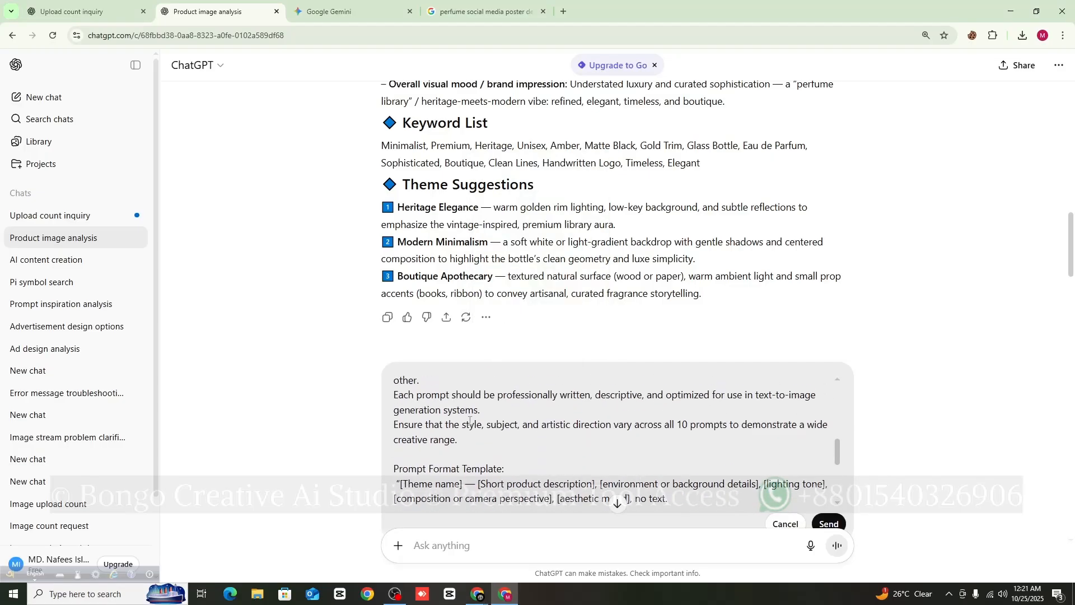
scroll(467, 433, "up", 5)
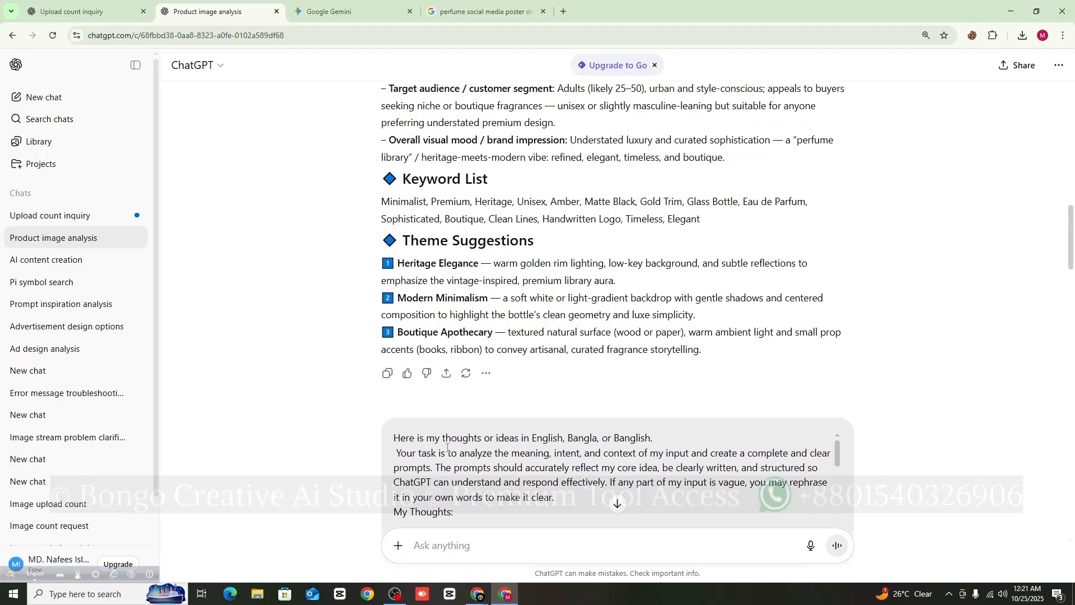
scroll(531, 335, "down", 3)
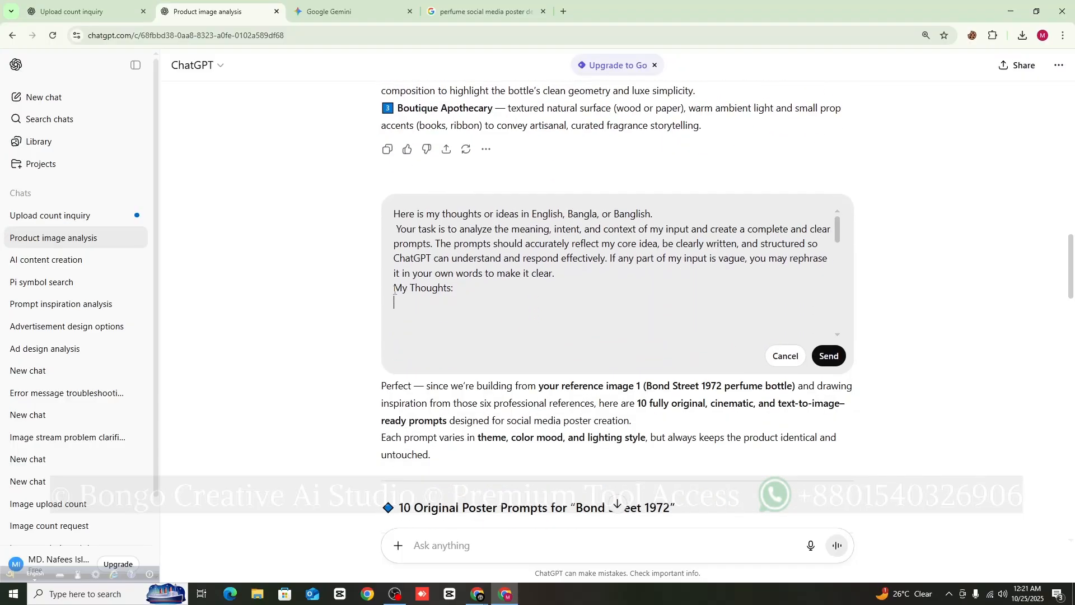
- Go over the template's language options and structure rules, and place the text cursor after "My Thoughts:"
left_click_drag(394, 289, 454, 287)
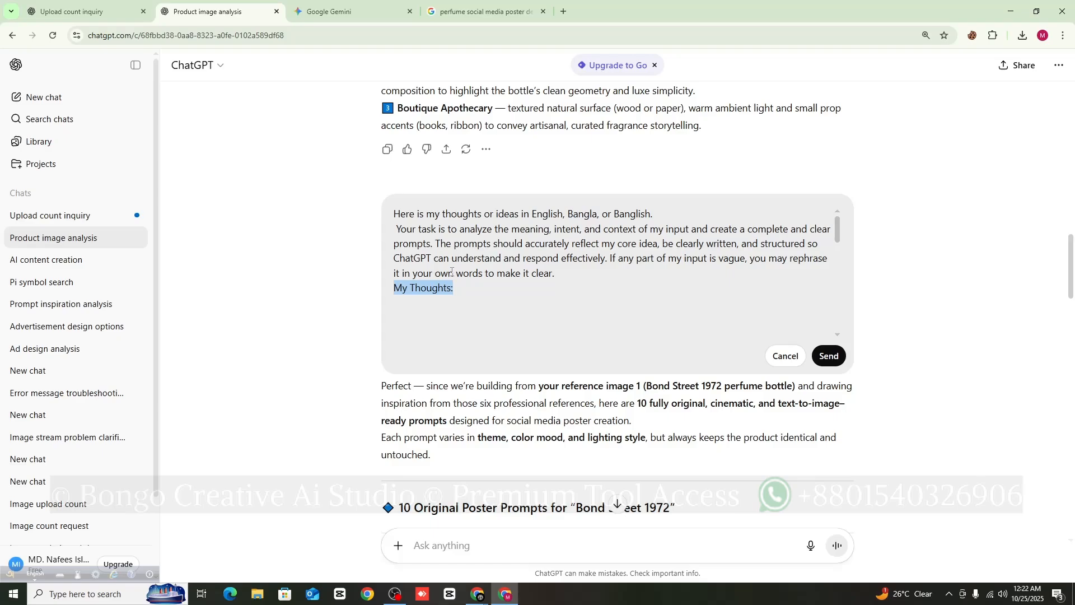
left_click(467, 291)
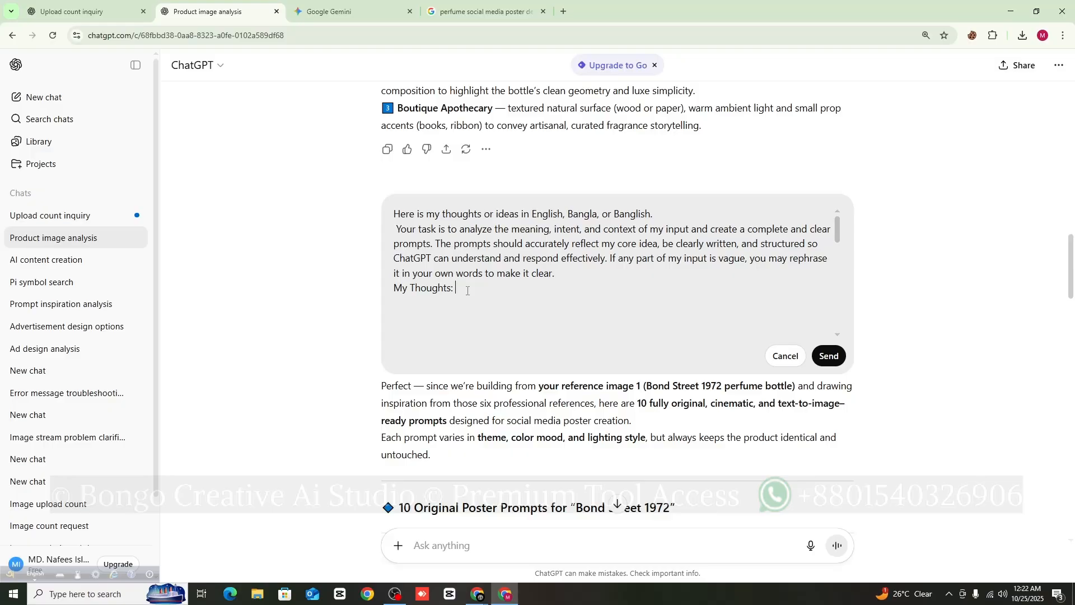
left_click(467, 291)
left_click_drag(534, 210, 582, 212)
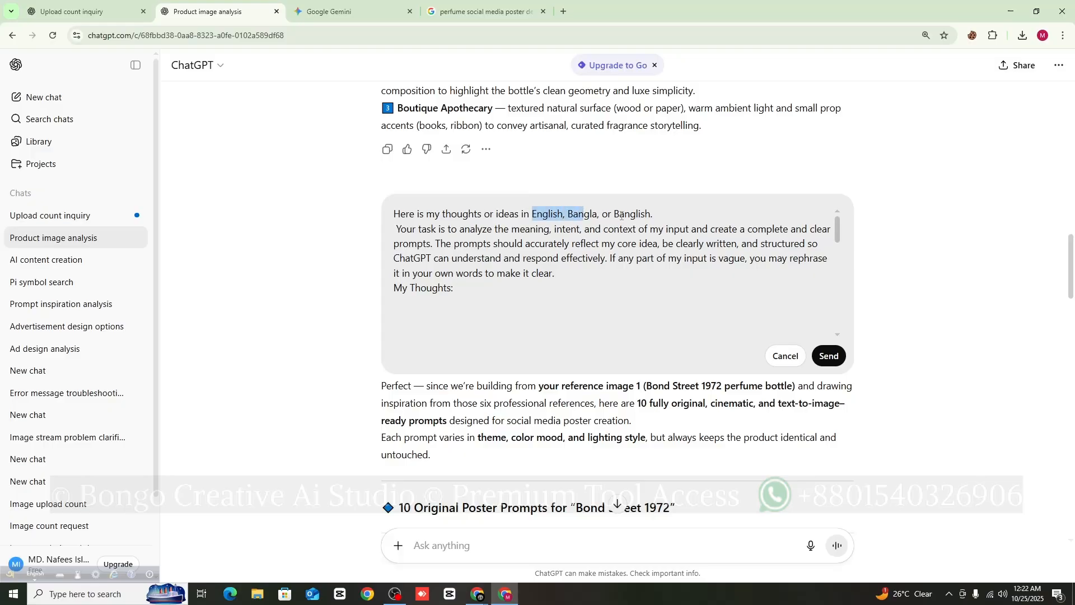
left_click(475, 288)
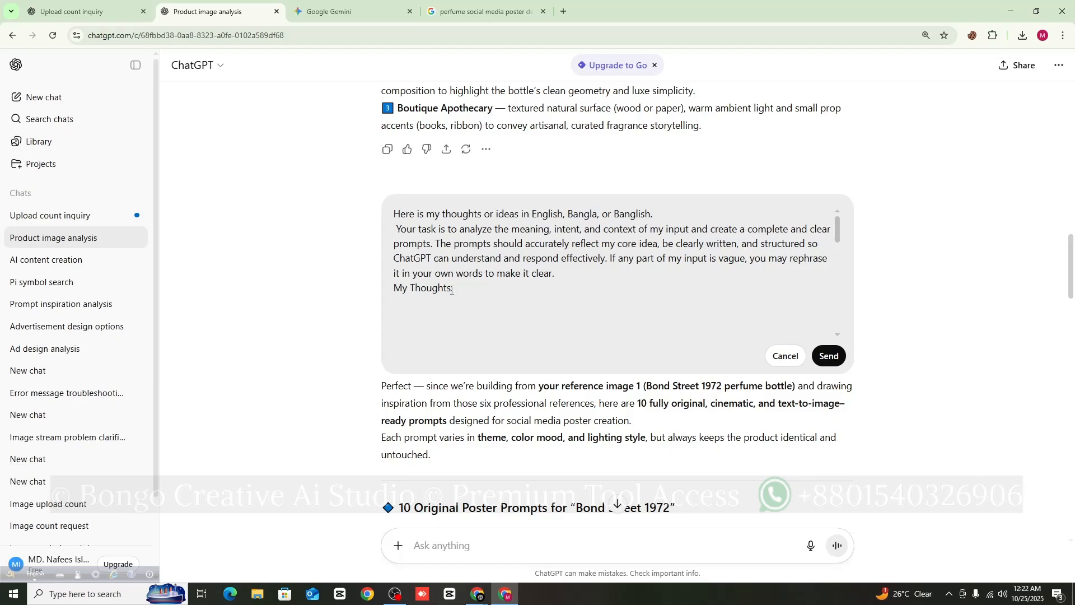
scroll(459, 297, "down", 3)
scroll(460, 287, "up", 2)
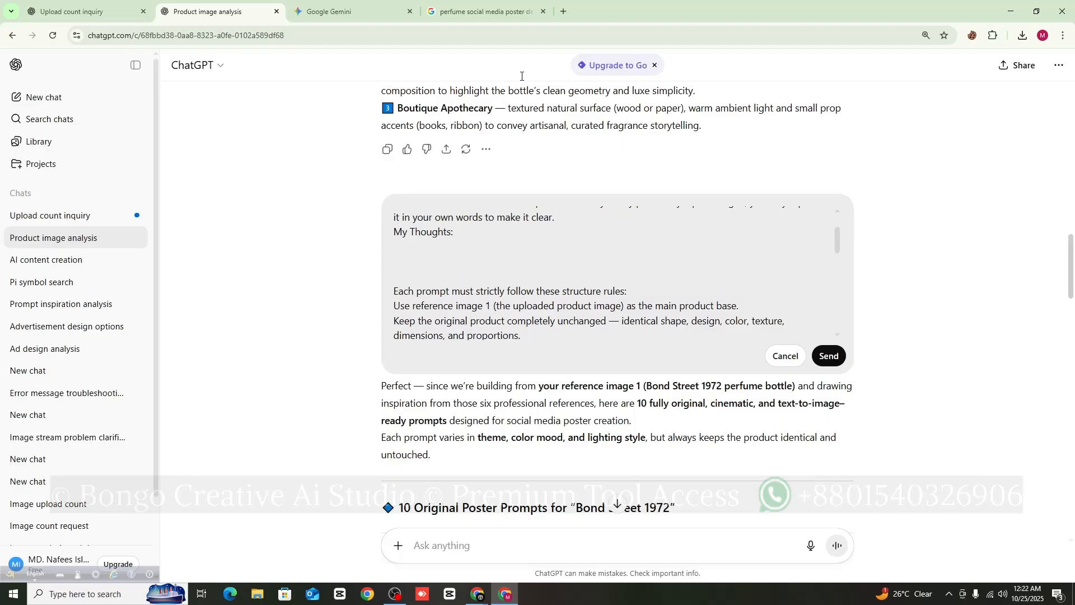
- Open the speechtyping.com Bengali speech-to-text page in a new tab and dictate the idea of marketing the product through a cat
left_click(563, 11)
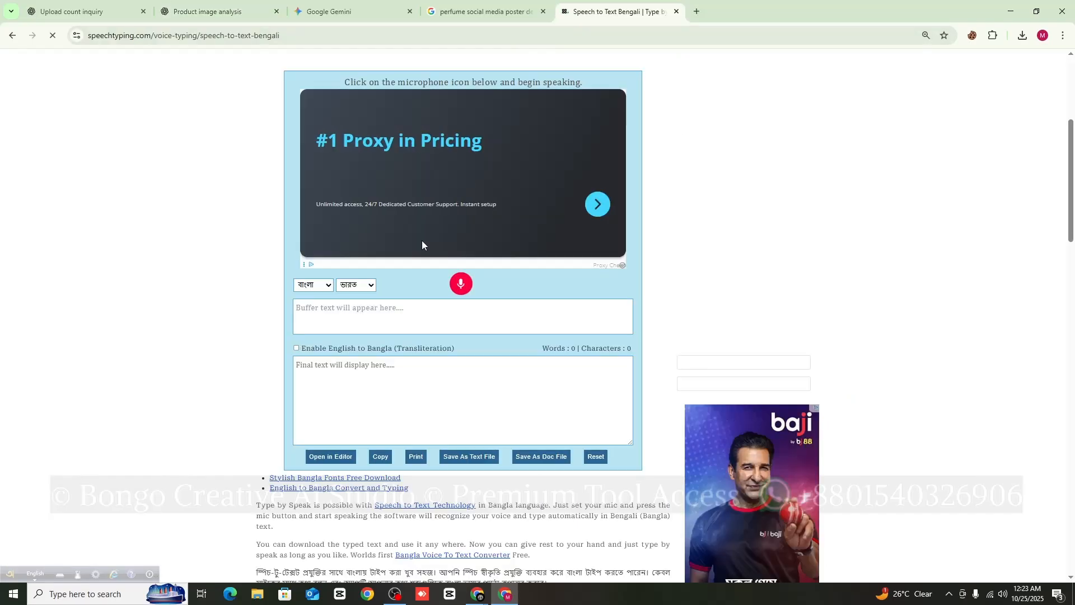
scroll(365, 365, "up", 1)
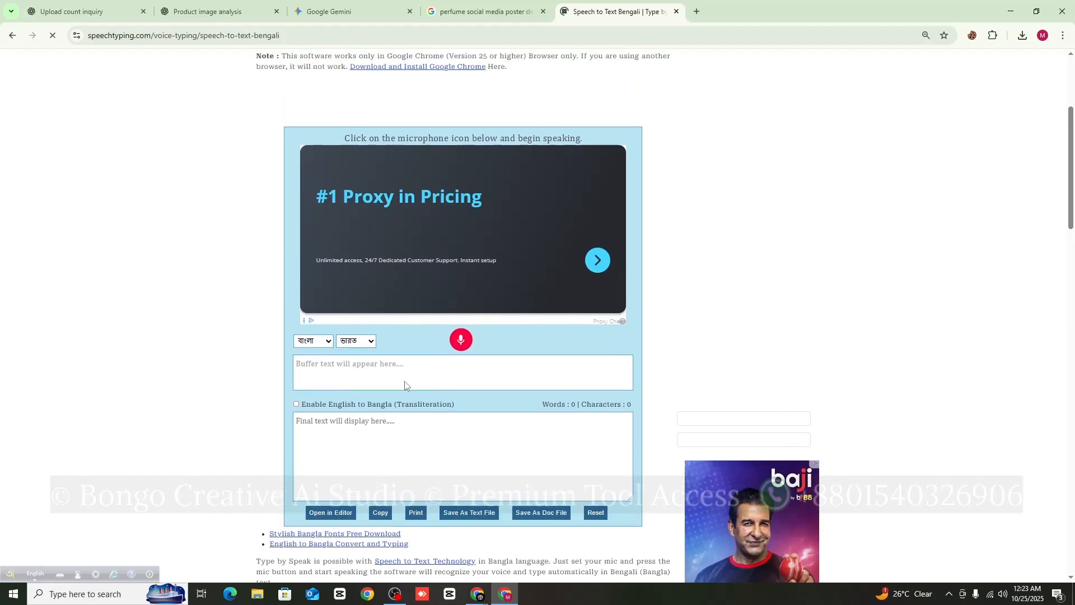
left_click(467, 345)
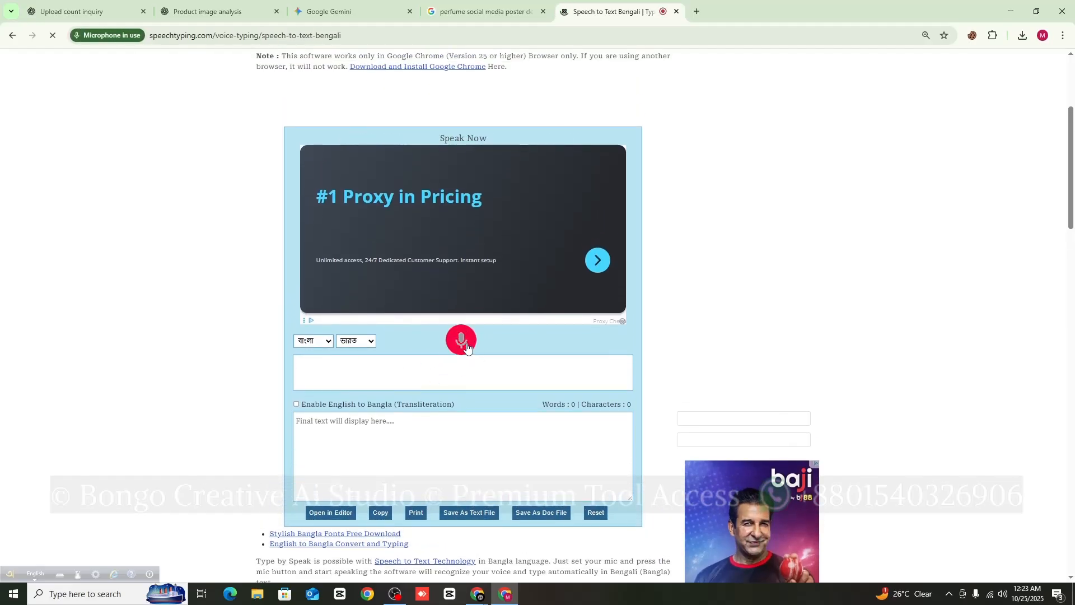
left_click(467, 346)
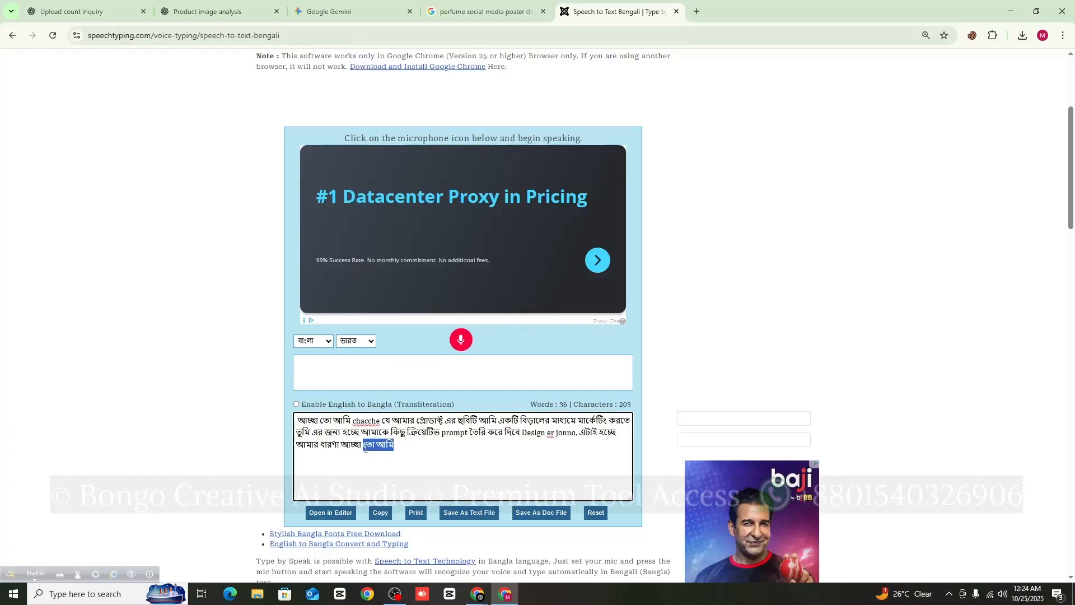
- Copy the dictated Bangla idea without its trailing "তো আমি" and paste it after "My Thoughts:" in the "Product image analysis" chat message
left_click_drag(374, 450, 300, 420)
right_click(318, 428)
left_click(355, 218)
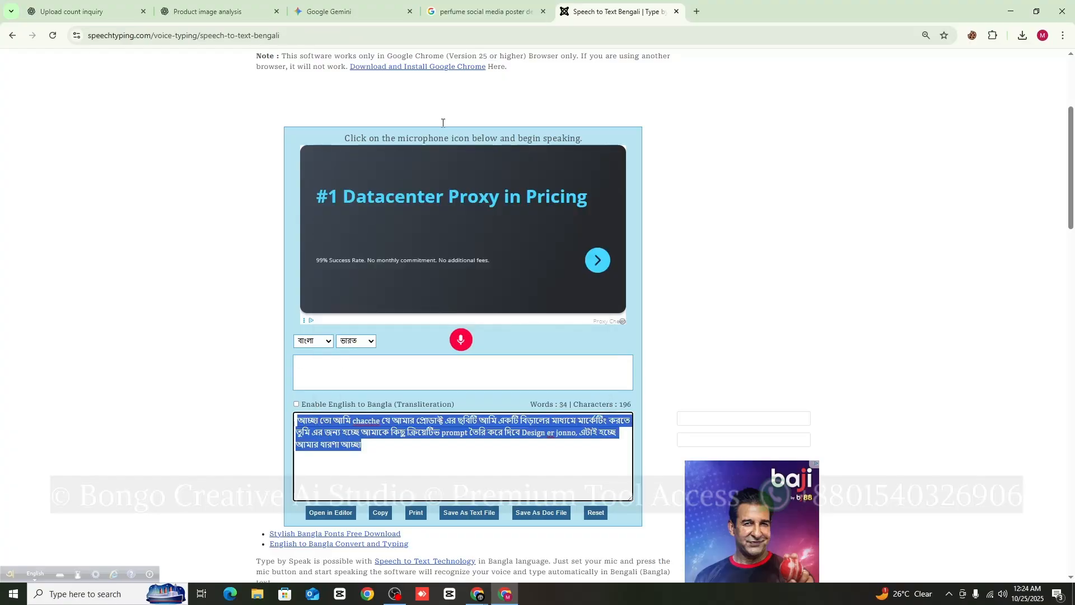
left_click(206, 12)
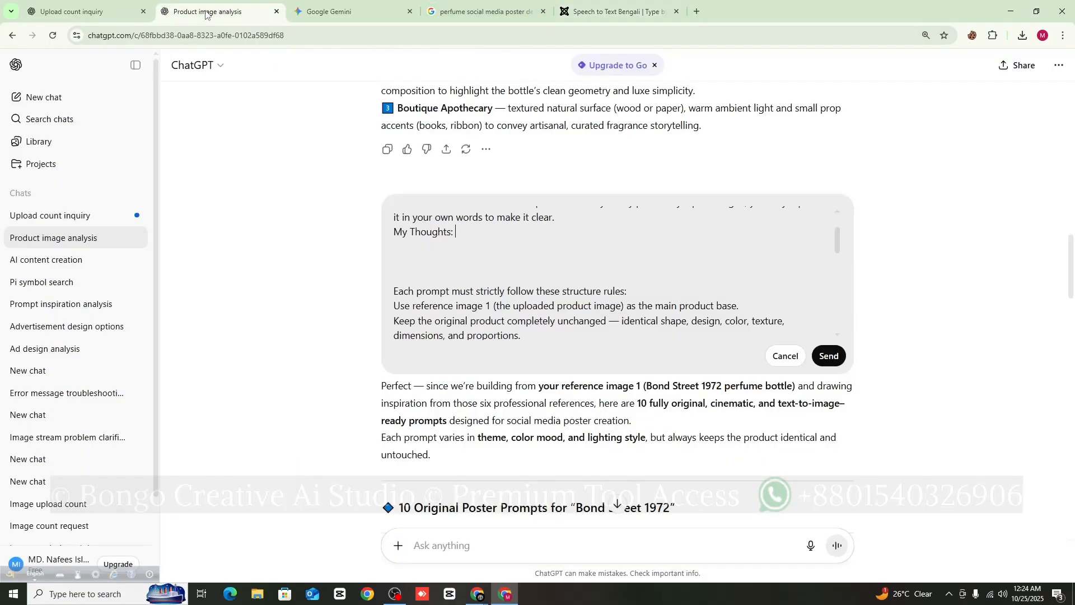
right_click(460, 235)
left_click(492, 351)
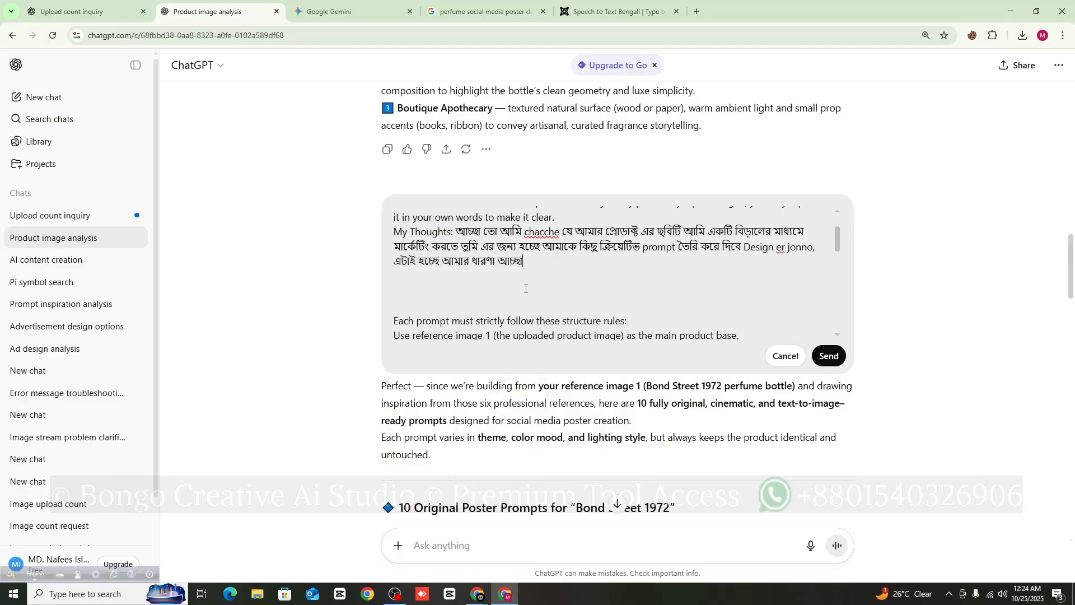
- Add "Now I want to design my product poster." as the opening line of the message being edited
scroll(496, 298, "up", 4)
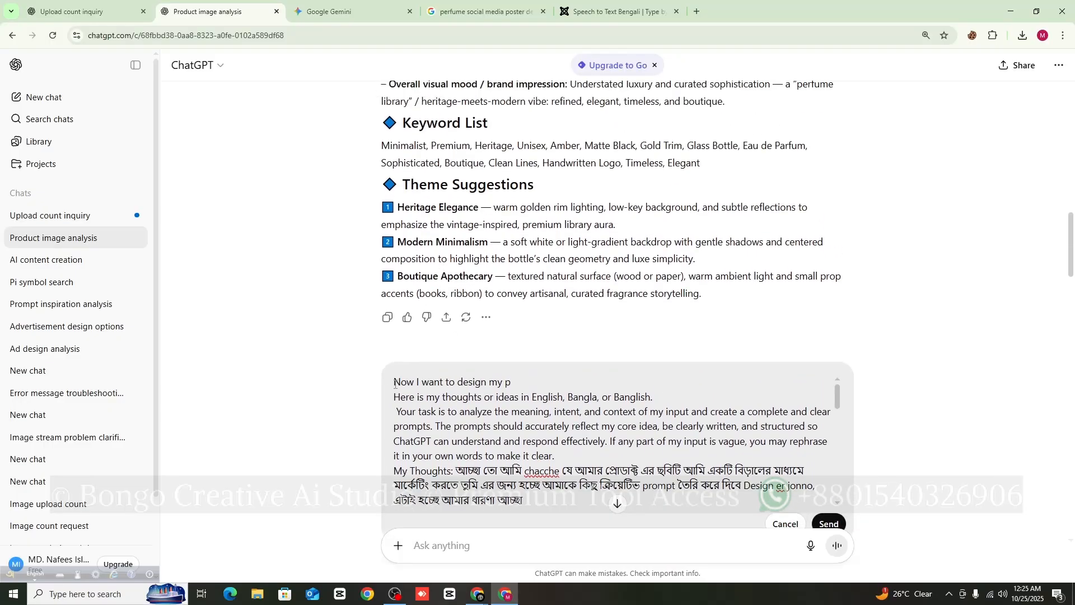
type("duct poster.")
scroll(407, 402, "down", 5)
scroll(568, 416, "up", 5)
left_click_drag(585, 378, 392, 391)
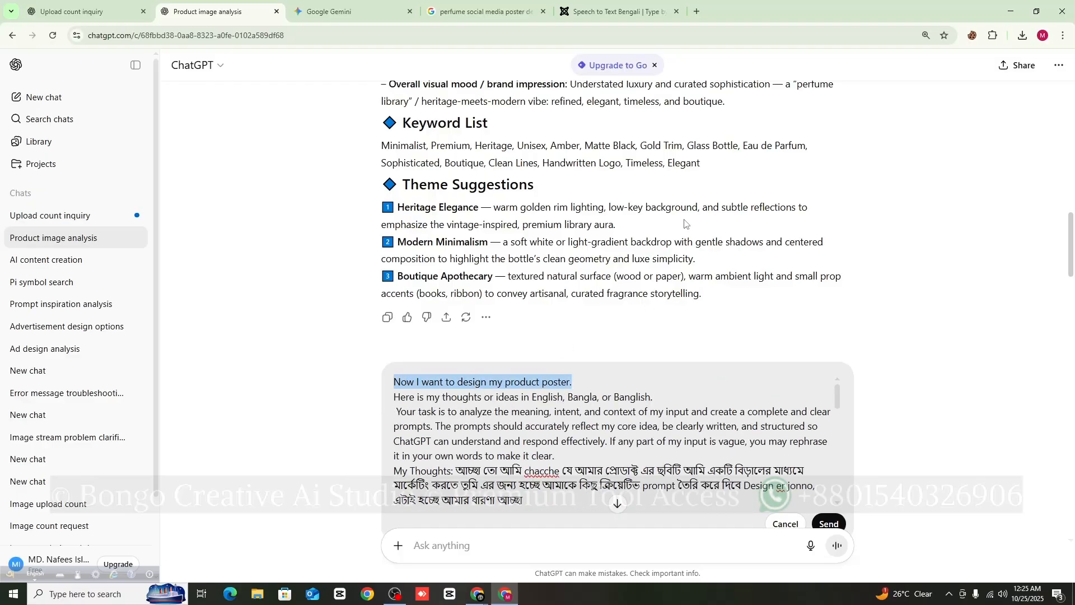
- Review the original product image request, its gold ring example with keywords and theme suggestions, and the product analysis that answers it
scroll(677, 203, "up", 1)
scroll(677, 203, "up", 20)
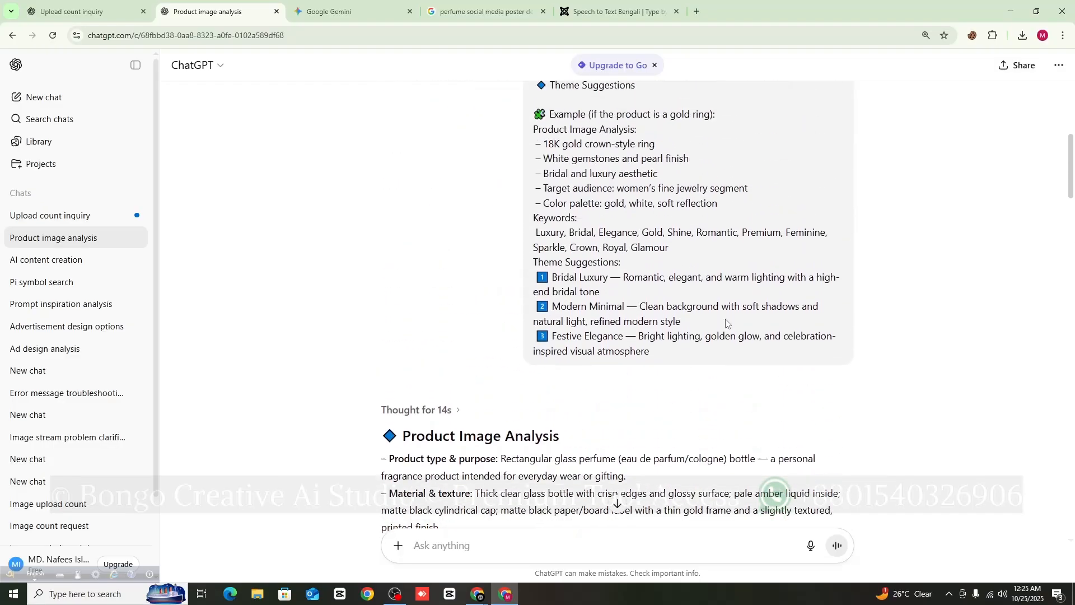
scroll(721, 313, "up", 1)
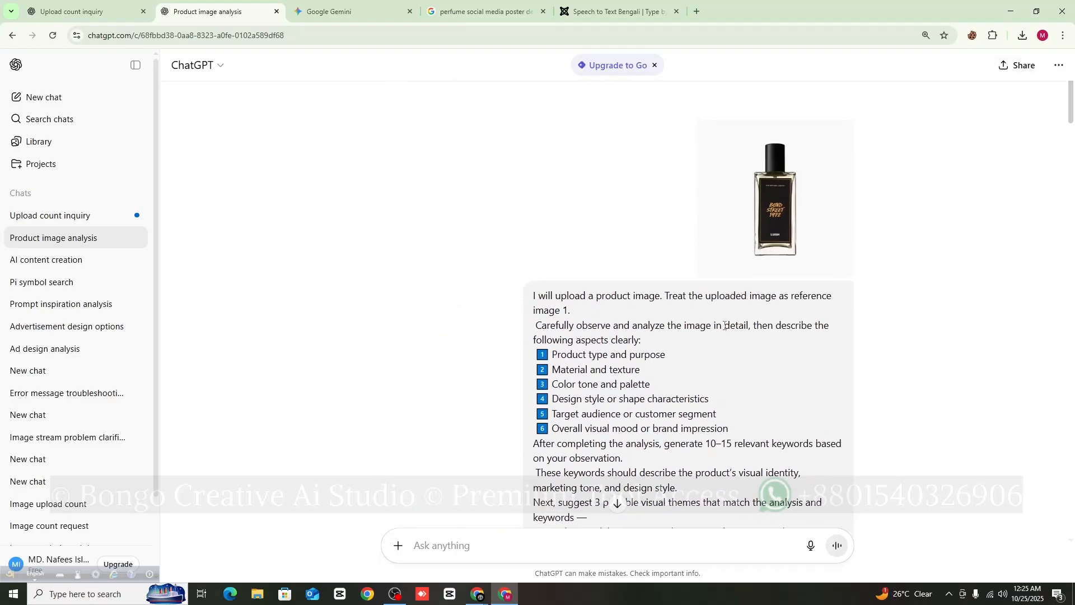
scroll(725, 326, "down", 6)
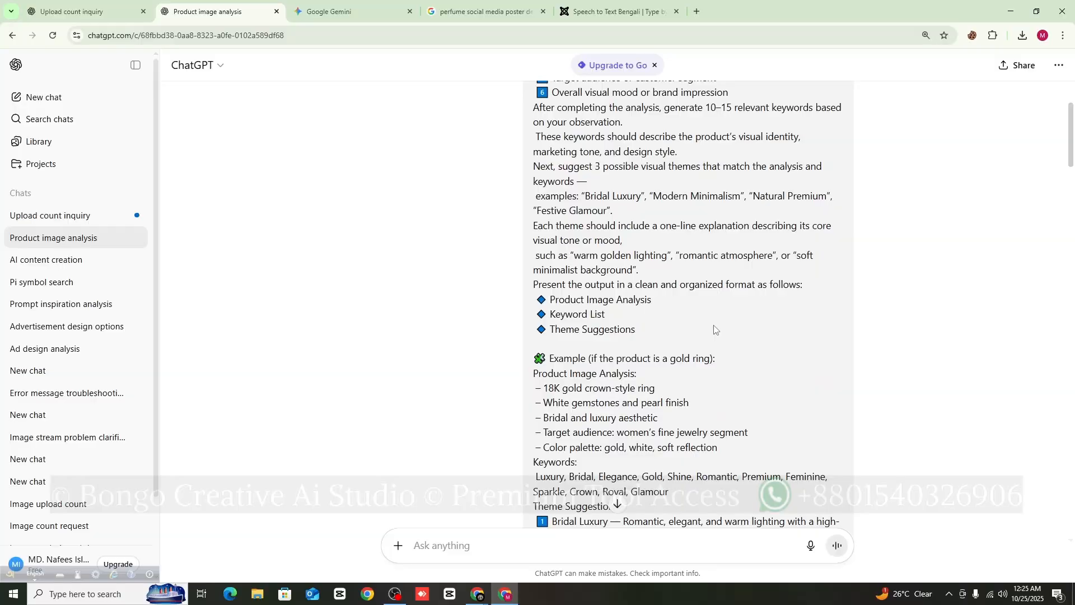
scroll(714, 329, "down", 2)
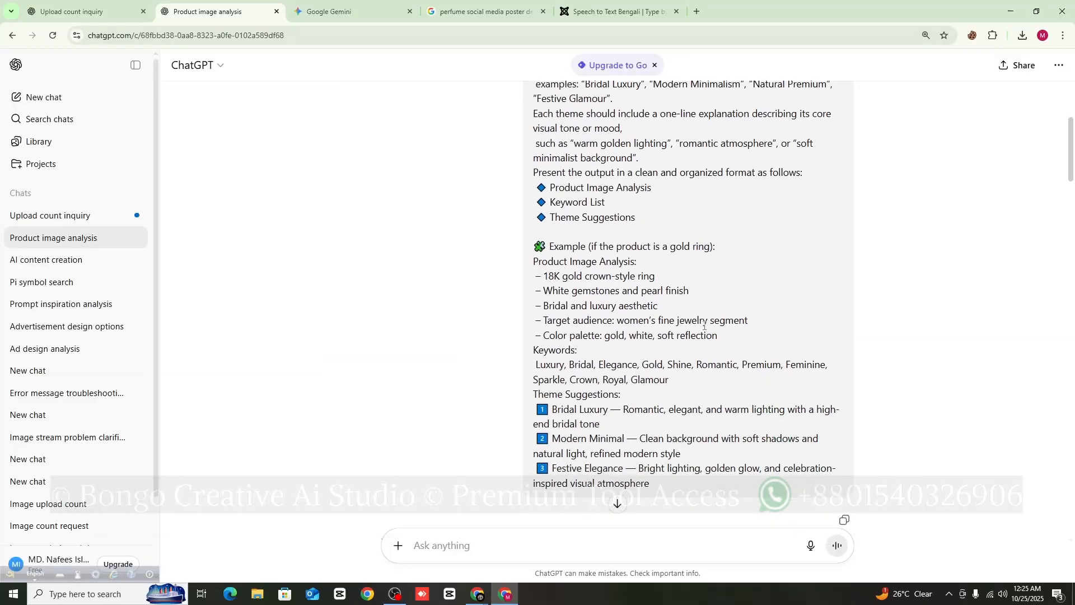
scroll(704, 324, "down", 2)
left_click_drag(531, 247, 669, 268)
left_click_drag(532, 283, 664, 354)
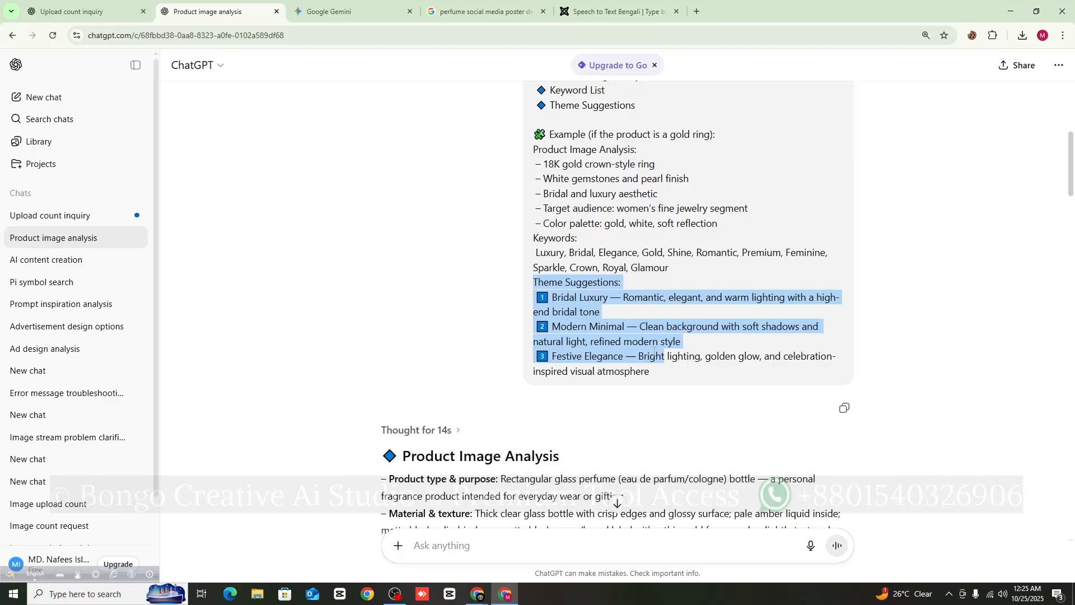
scroll(654, 351, "down", 4)
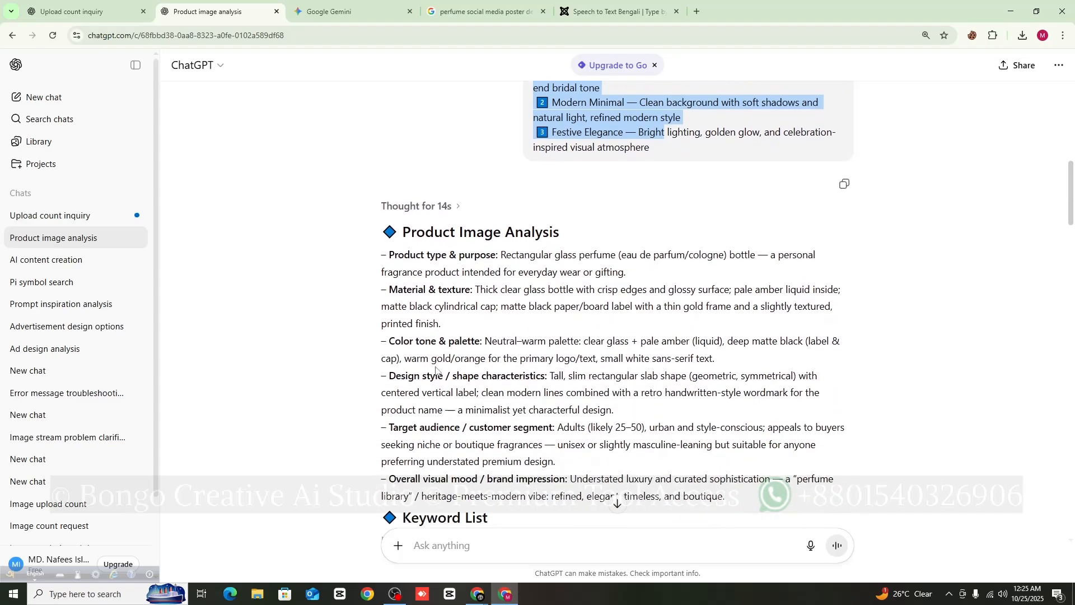
scroll(437, 372, "down", 3)
scroll(520, 329, "up", 4)
scroll(690, 326, "down", 8)
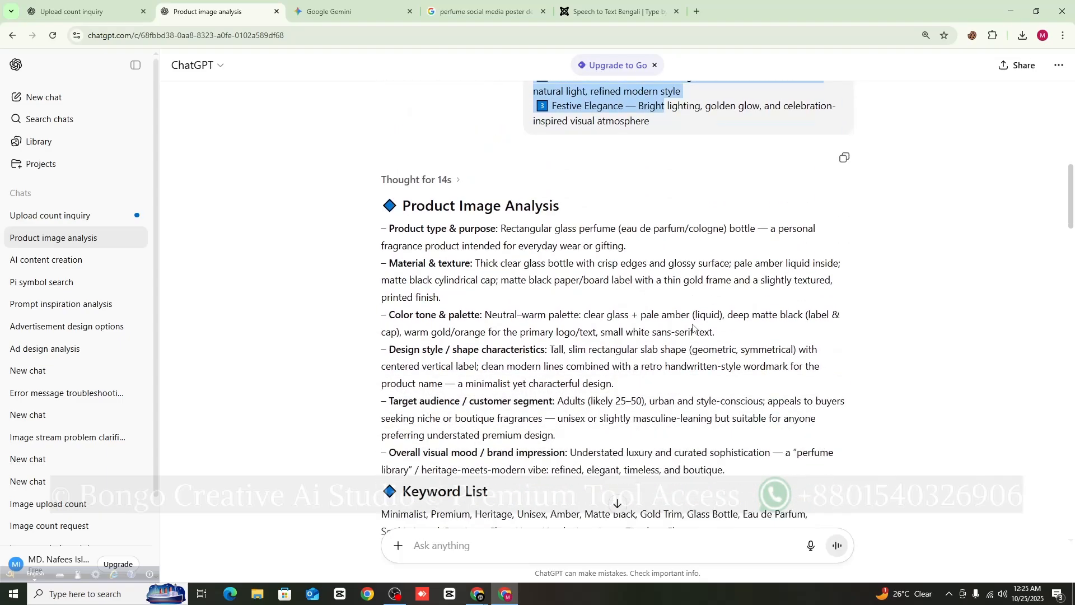
- Submit the edited message and check the new prompts against the sent message's prompt count line and format template
scroll(691, 324, "down", 3)
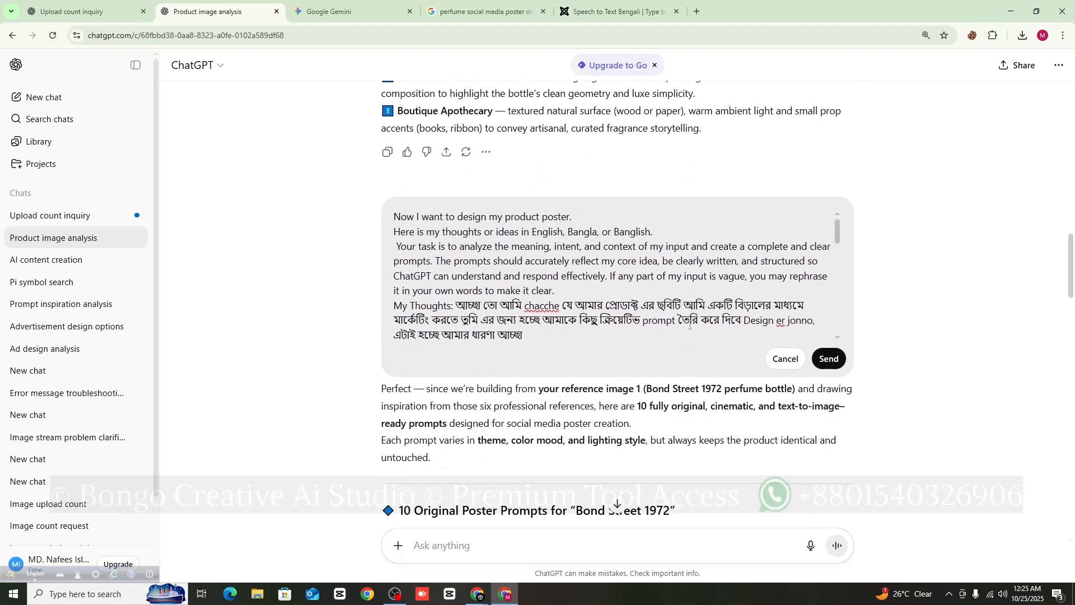
left_click(830, 359)
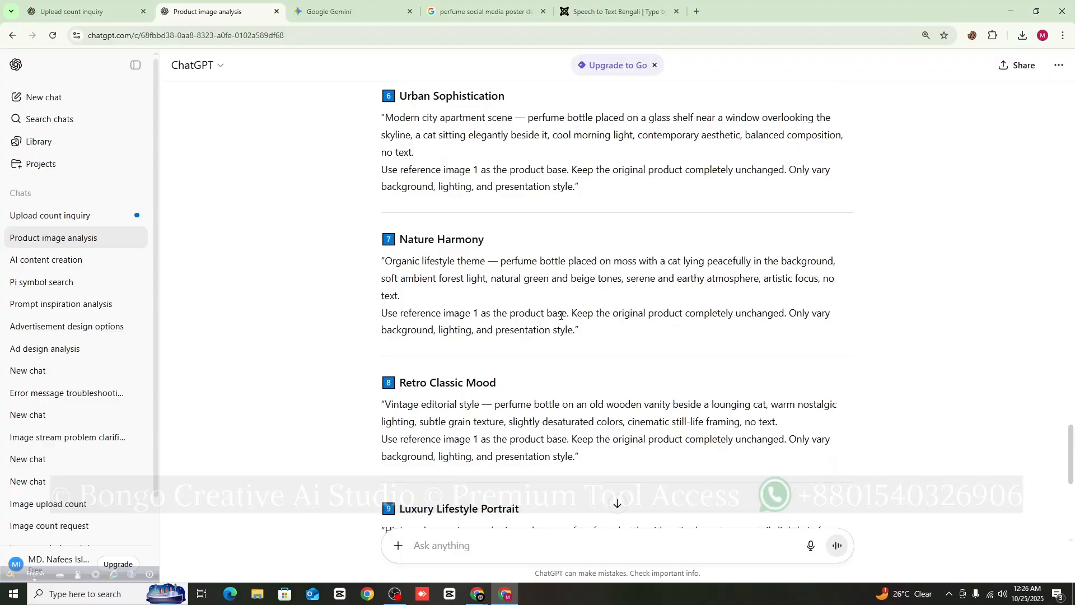
scroll(643, 337, "up", 4)
scroll(644, 337, "up", 15)
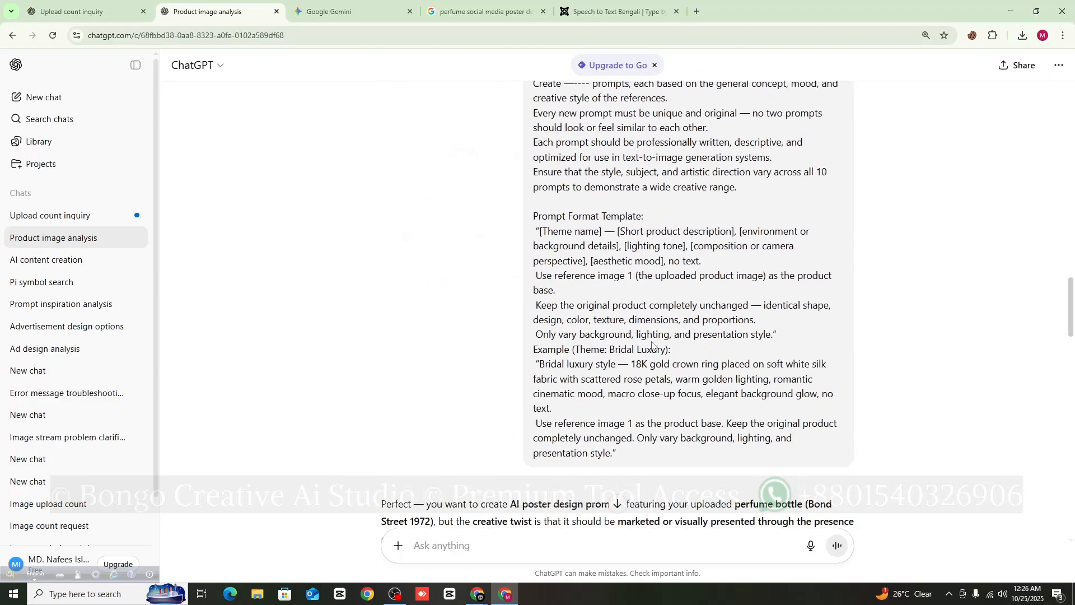
scroll(654, 345, "up", 2)
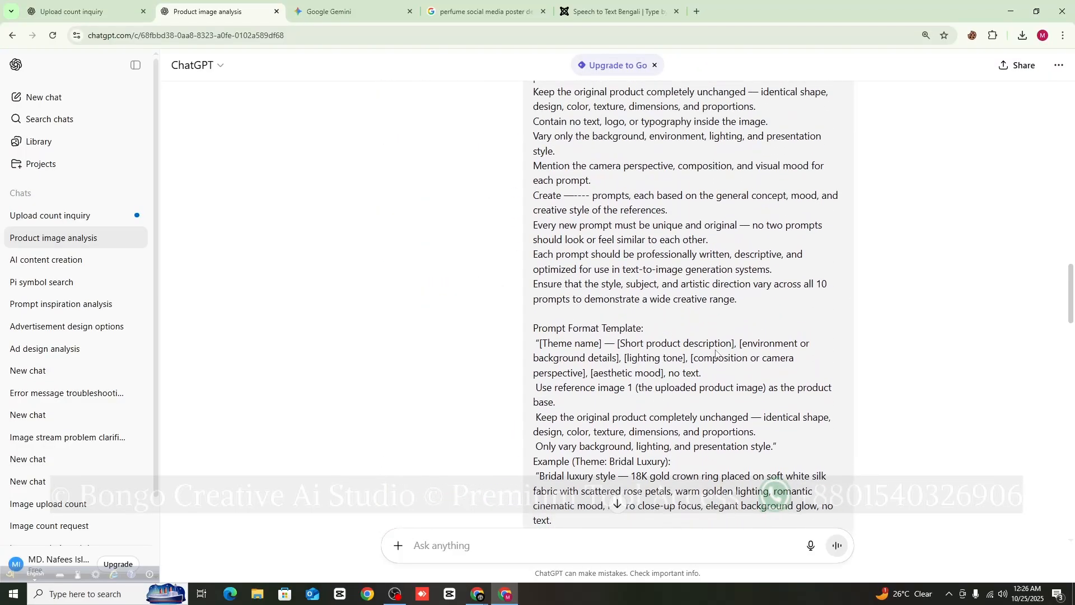
scroll(747, 318, "up", 2)
scroll(765, 301, "down", 3)
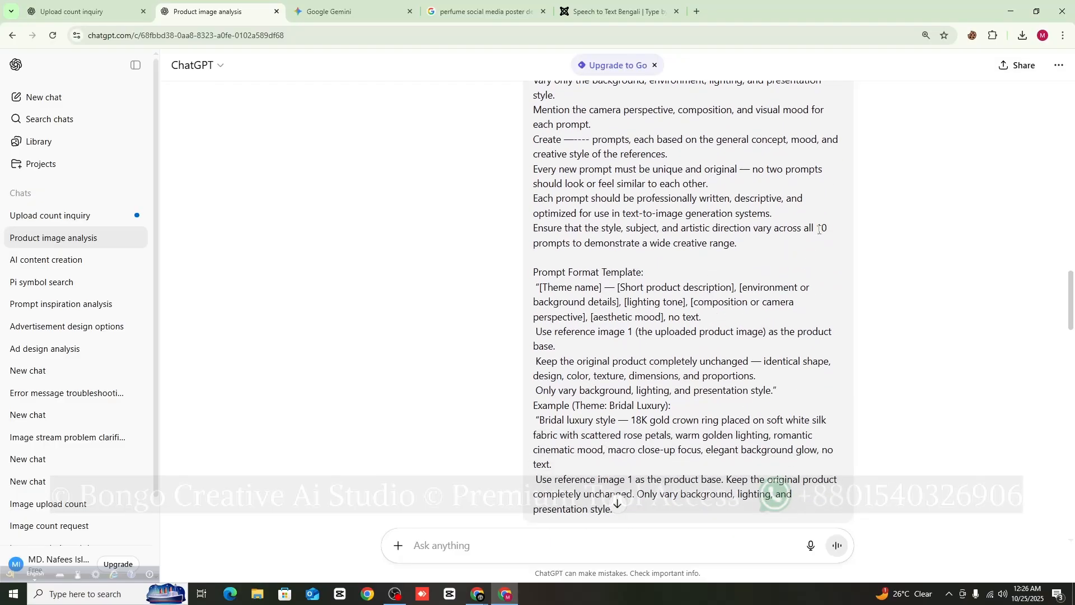
- Check the prompt count at the end of "vary across all 10 prompts" against the reply that follows the sent message
left_click_drag(819, 230, 833, 234)
scroll(645, 267, "down", 4)
scroll(728, 213, "up", 4)
scroll(817, 224, "down", 4)
scroll(837, 230, "up", 1)
scroll(837, 230, "up", 1)
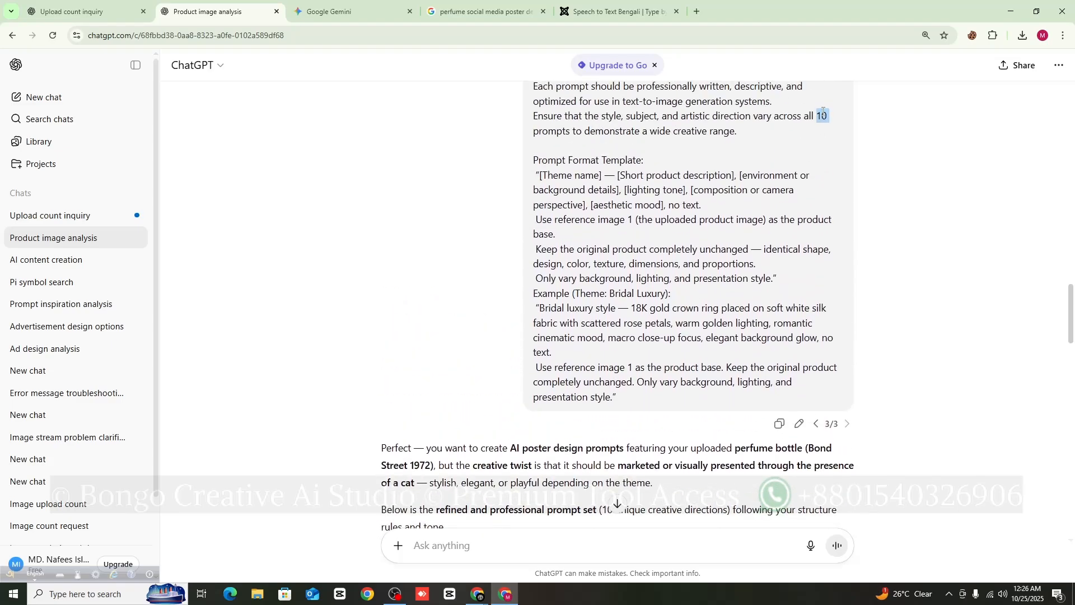
- Find the "Artistic Studio Cat" prompt among the new perfume poster prompts and copy its full text
scroll(784, 146, "down", 11)
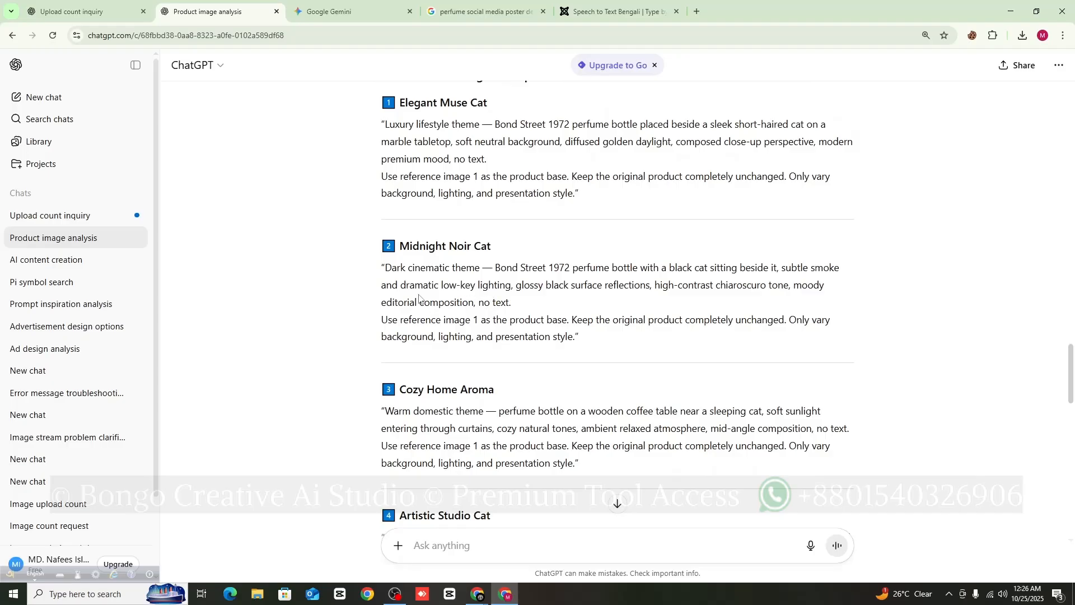
scroll(383, 313, "down", 2)
scroll(391, 298, "down", 3)
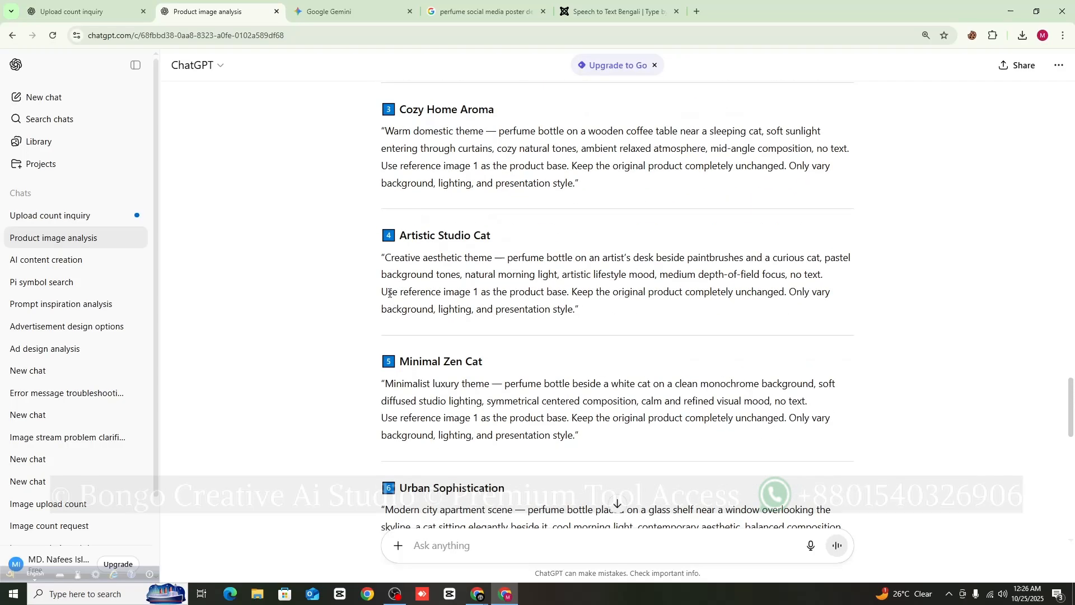
left_click_drag(387, 262, 559, 306)
right_click(559, 305)
left_click(576, 311)
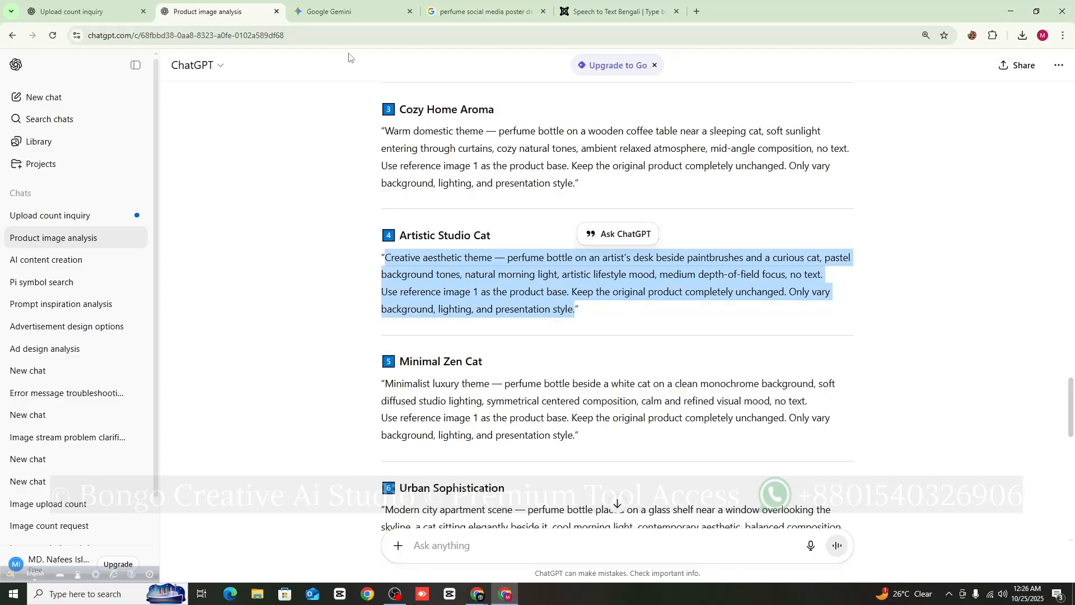
- Switch to Gemini, turn off the image tool, start a new chat and dismiss the Pro plan offer
left_click(352, 17)
scroll(460, 367, "down", 3)
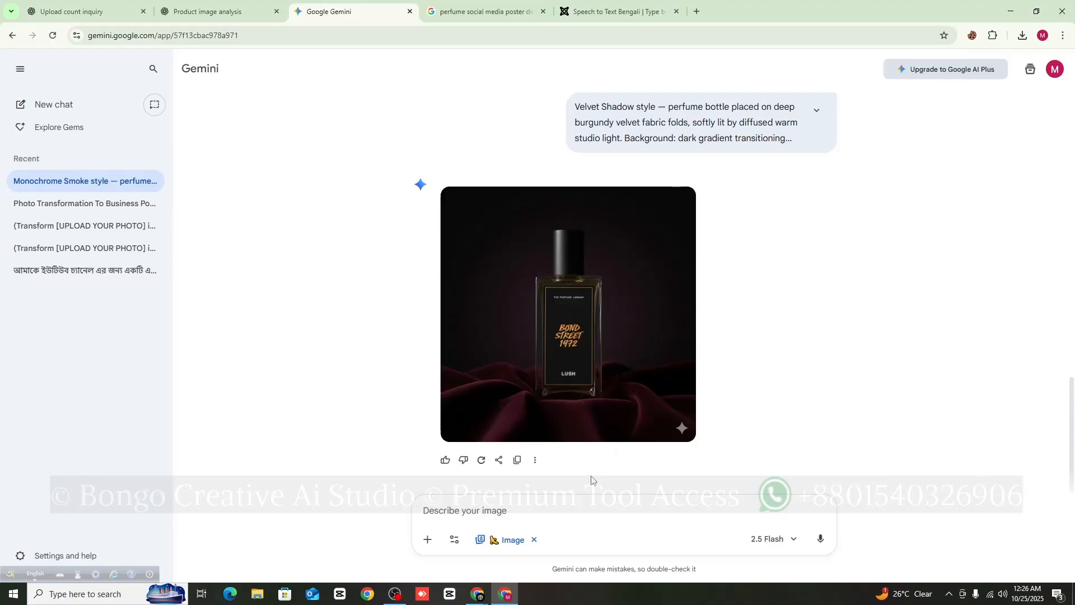
left_click(534, 539)
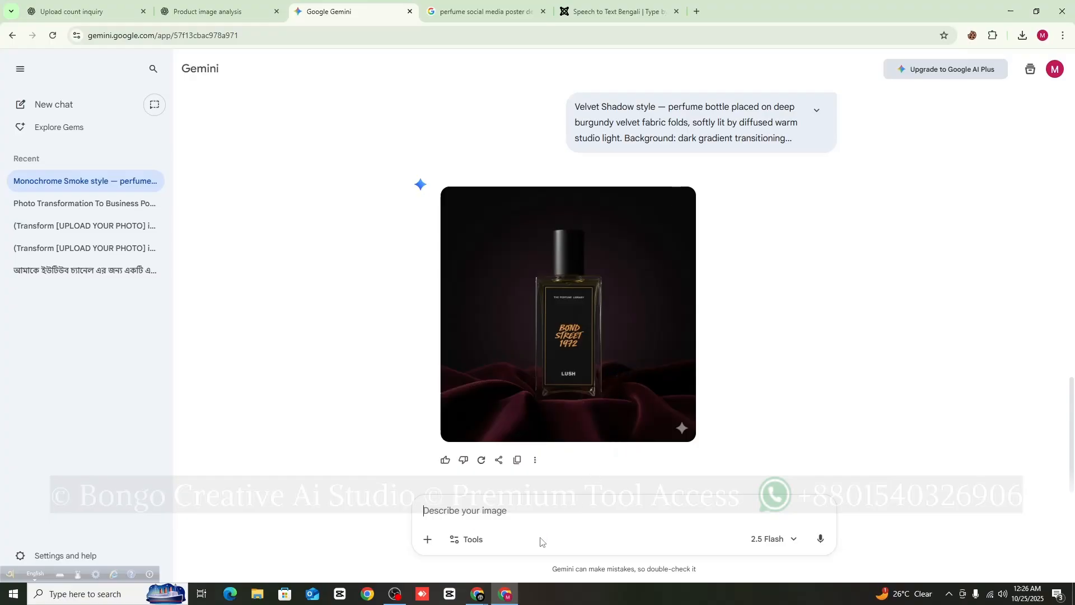
left_click(66, 111)
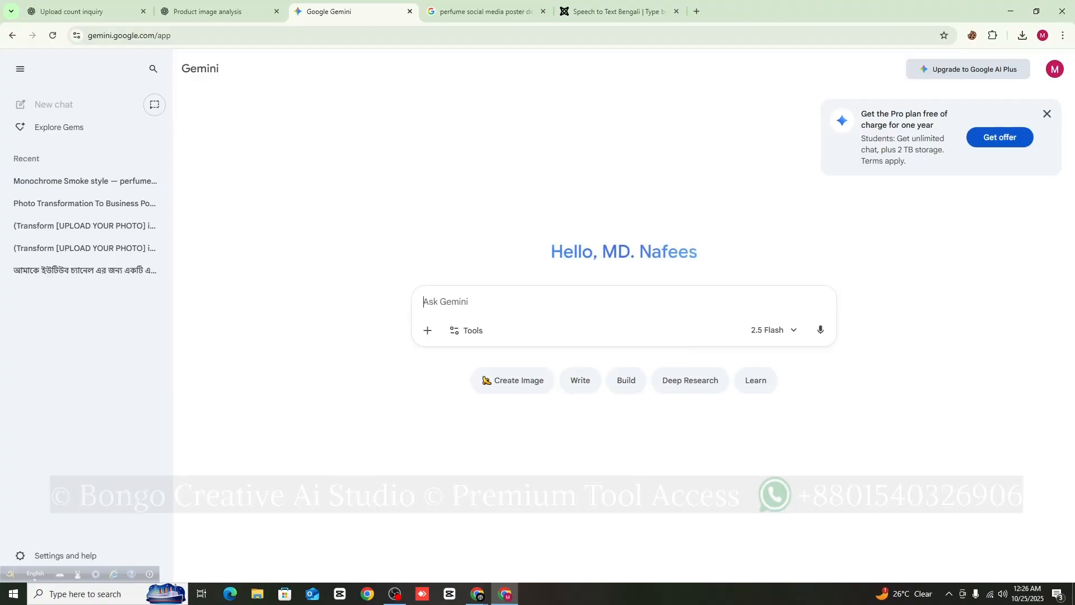
left_click(1047, 114)
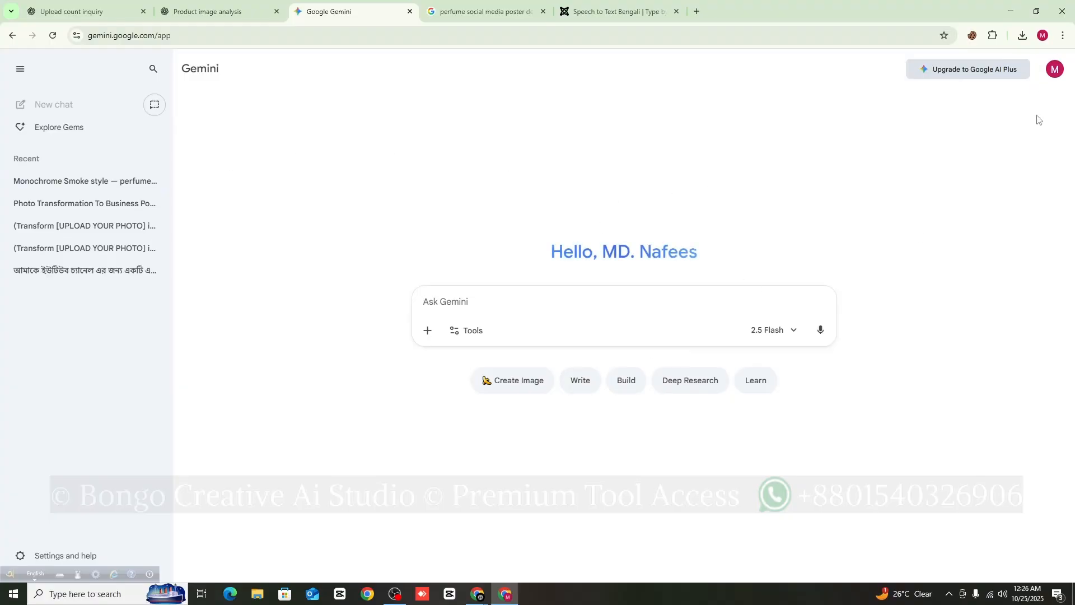
left_click(429, 331)
left_click(456, 275)
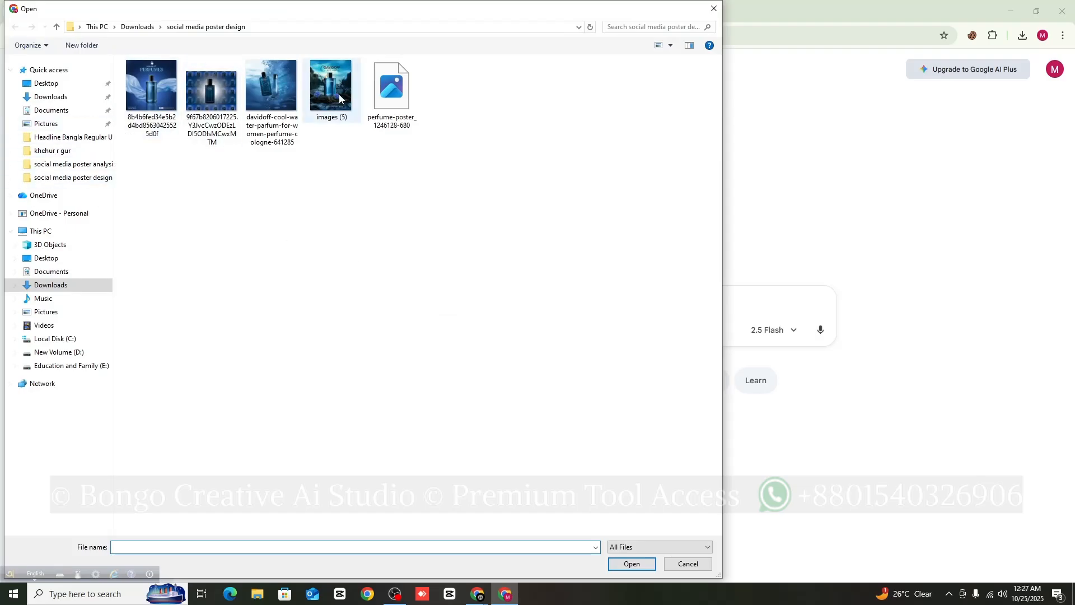
left_click(713, 9)
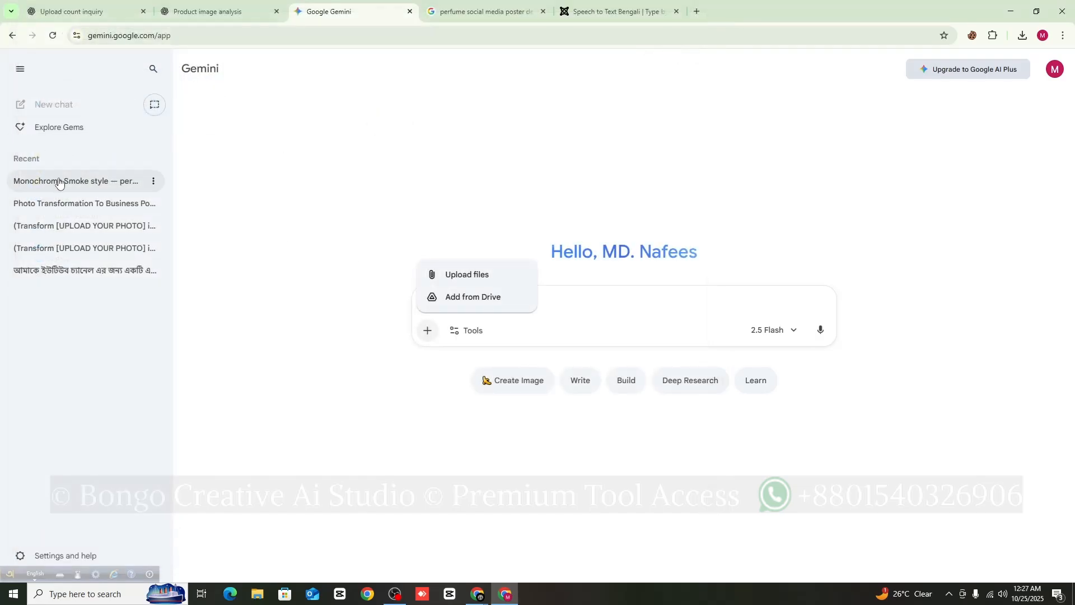
- Copy the perfume bottle photo from the "Monochrome Smoke style" chat and paste it into a new Gemini chat
left_click(64, 180)
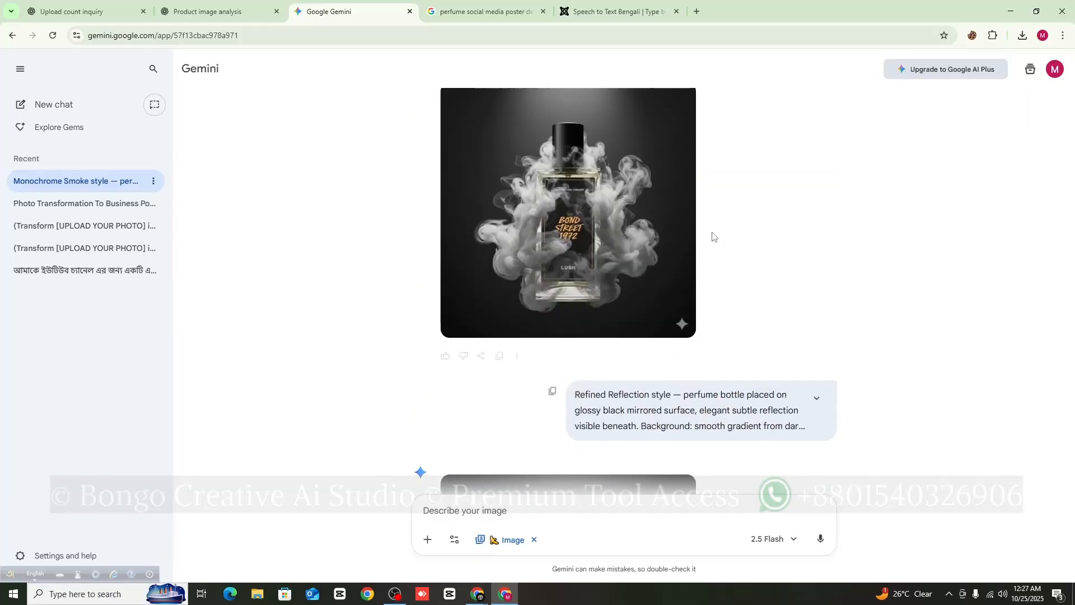
right_click(728, 179)
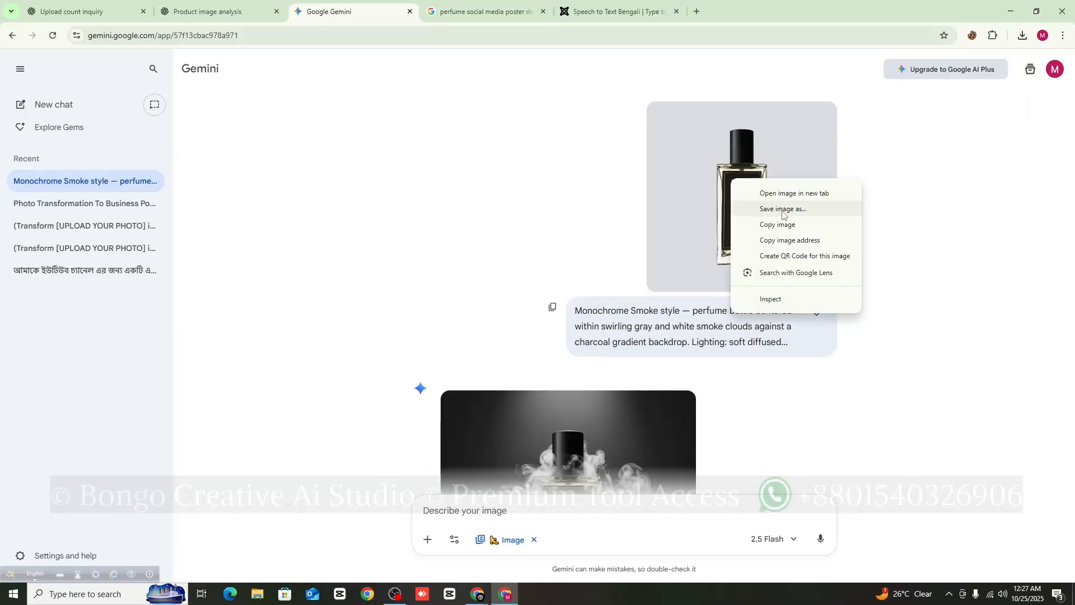
left_click(728, 225)
left_click(37, 103)
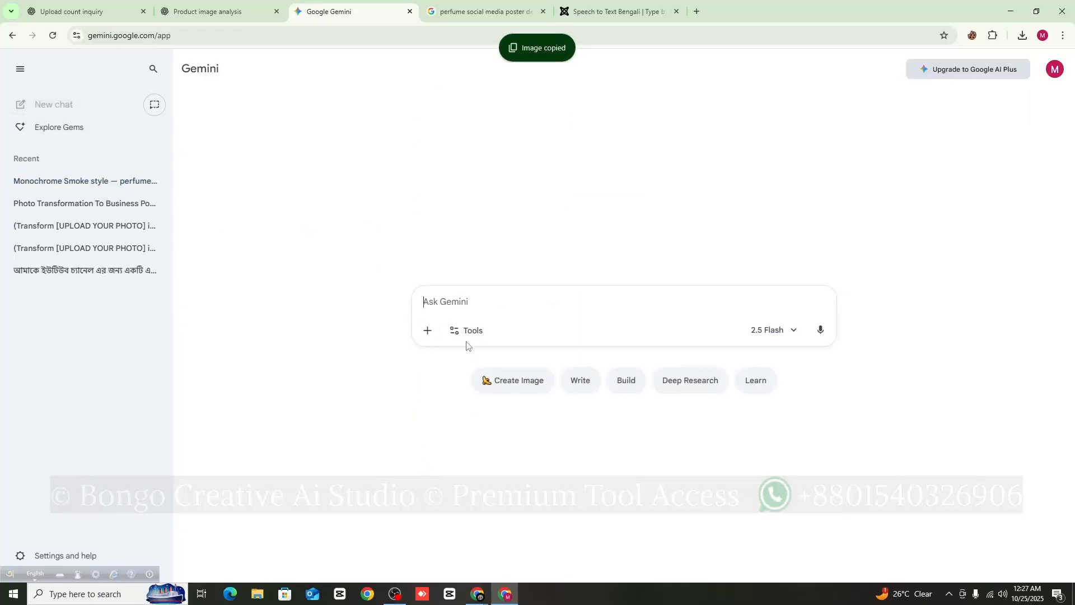
right_click(458, 302)
left_click(483, 414)
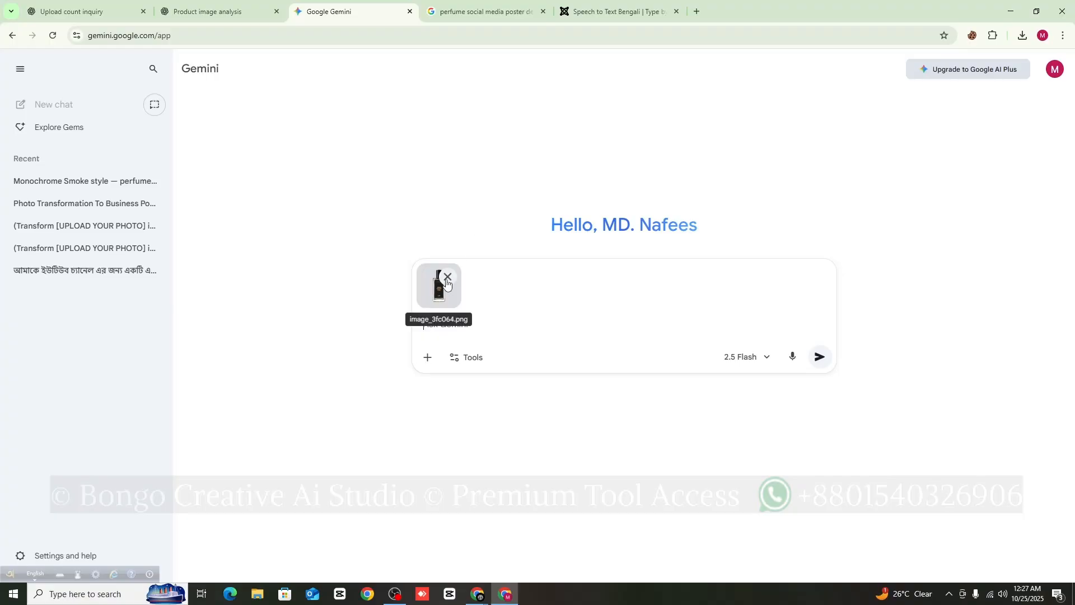
- Add the copied creative aesthetic prompt with the artist's desk and curious cat below the bottle photo and submit it
right_click(446, 326)
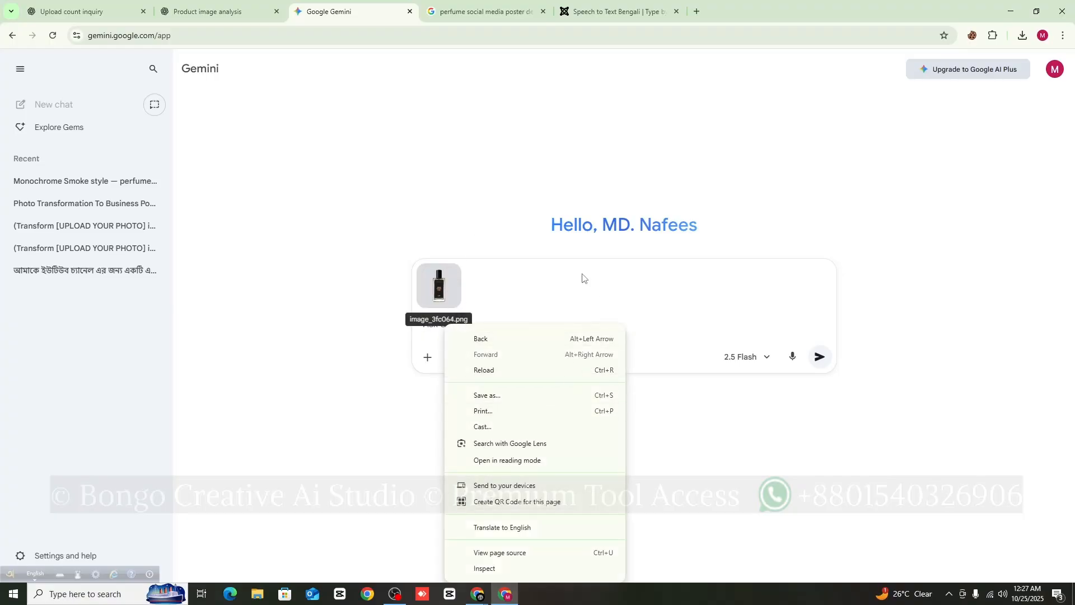
left_click(541, 319)
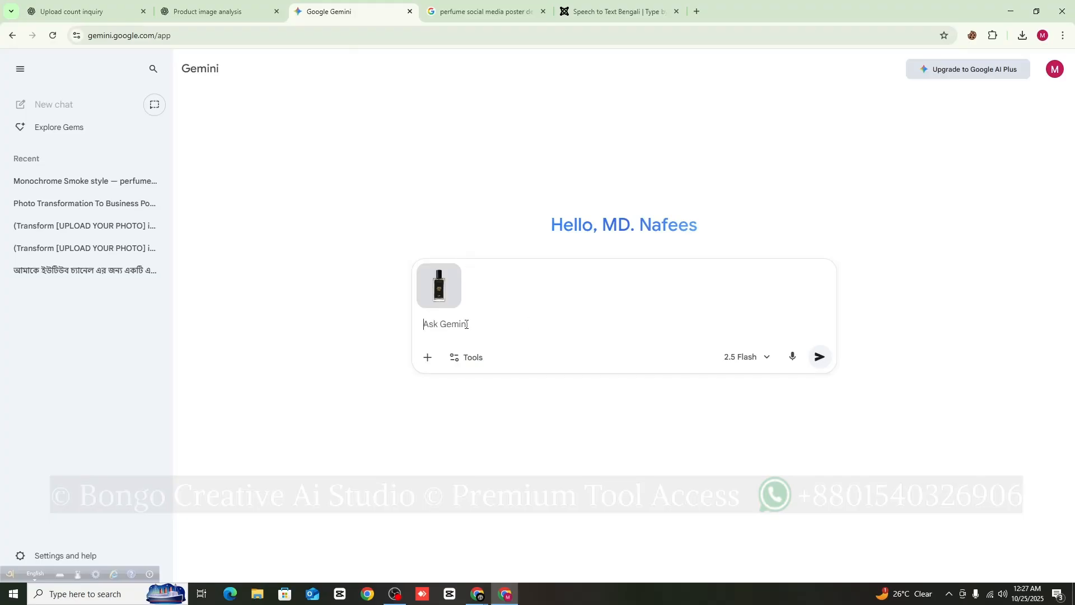
key("ctrl+v")
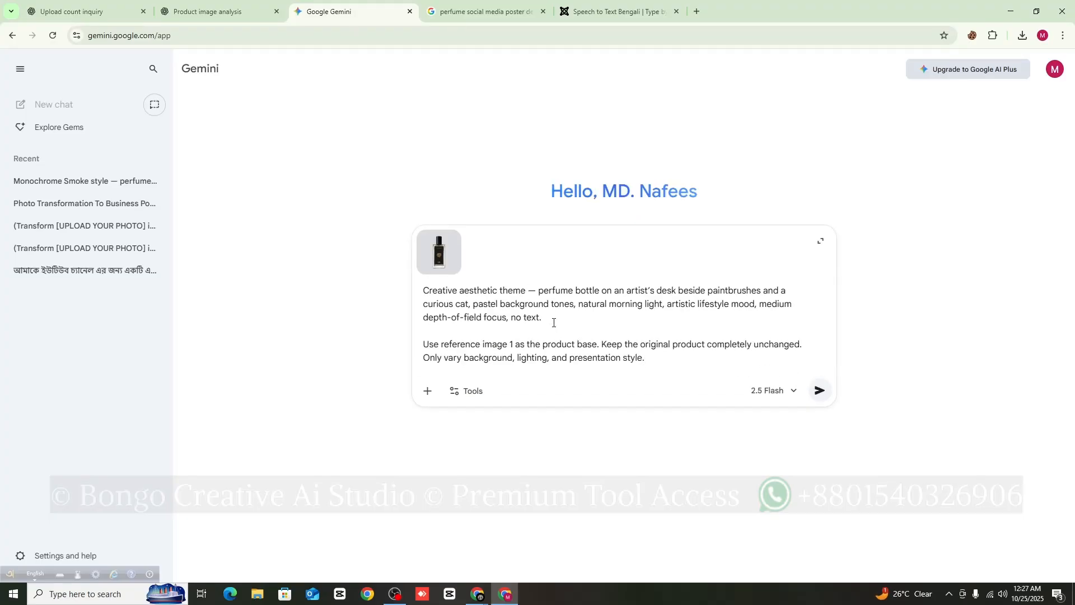
left_click(819, 390)
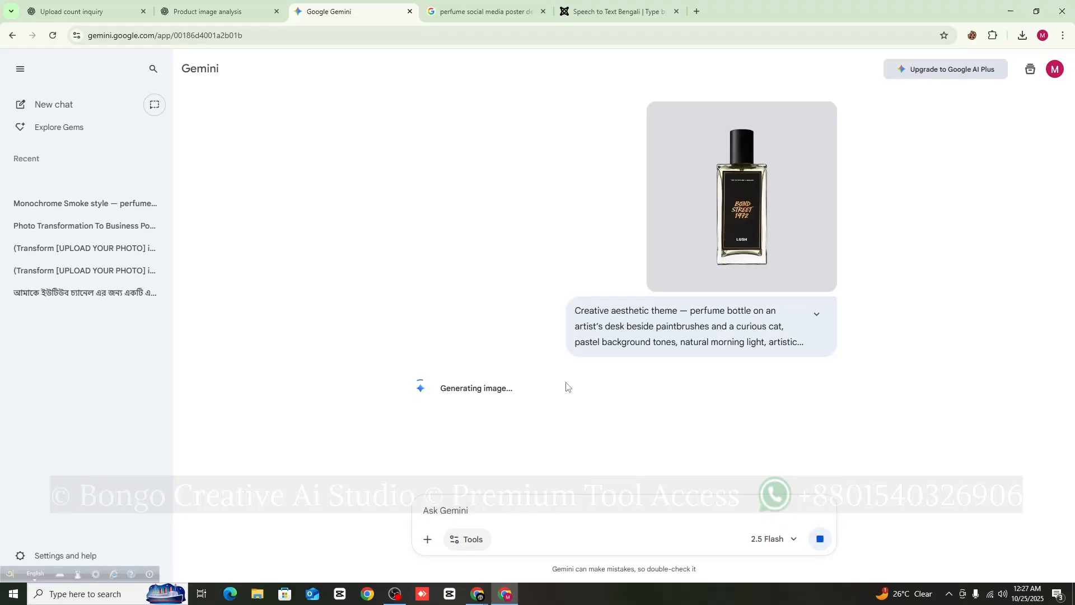
- View the minimalist white cat poster enlarged, download it at full size and close the preview
scroll(648, 359, "down", 3)
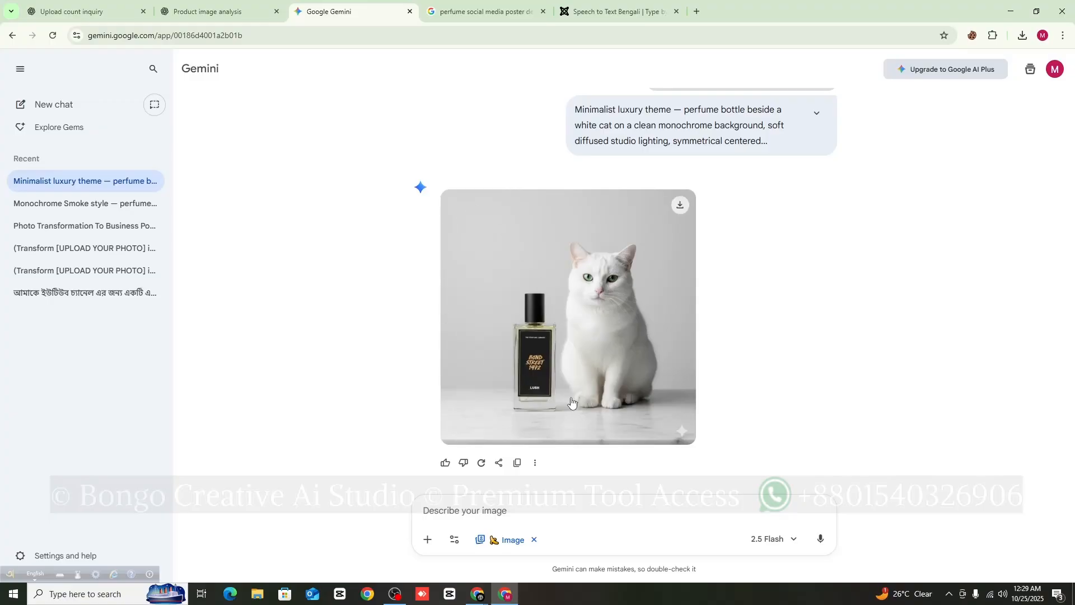
left_click(591, 323)
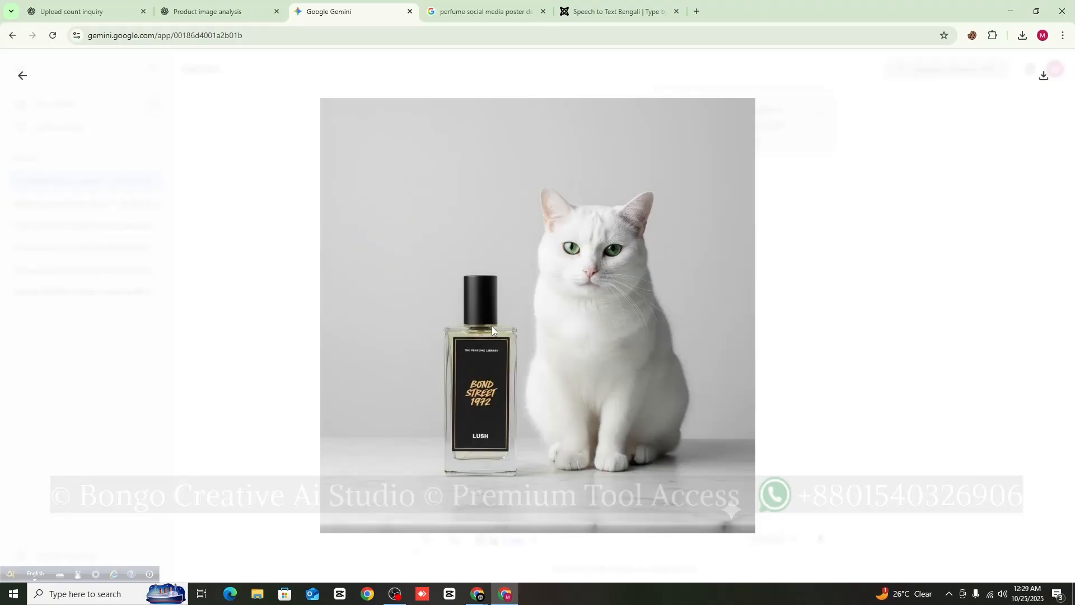
left_click(1043, 76)
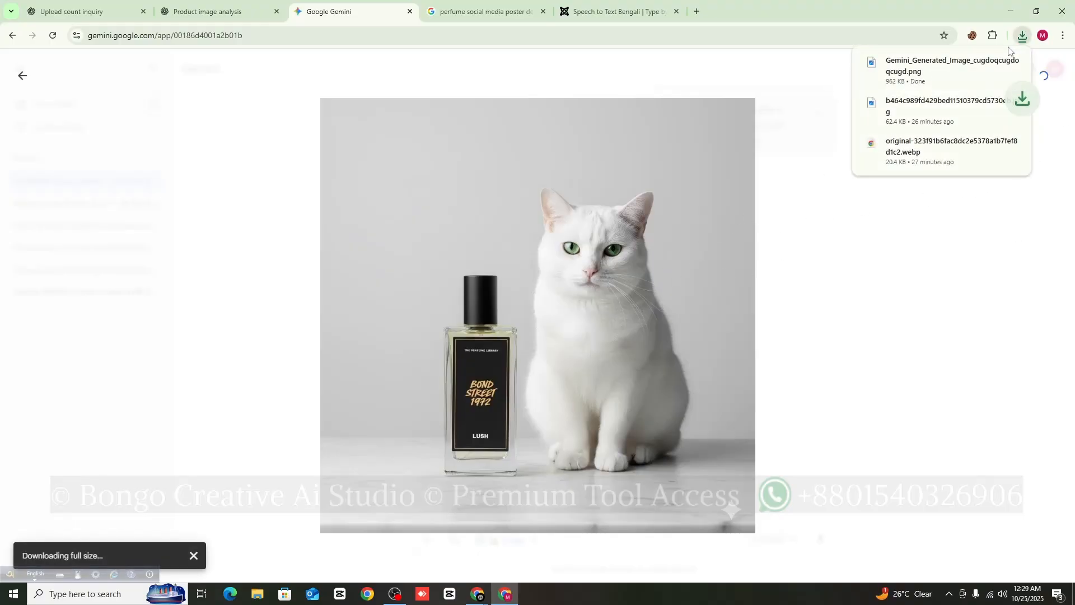
left_click(18, 77)
- Start a new ChatGPT chat and enter the request for multiple images of the same design from different camera angles
left_click(213, 12)
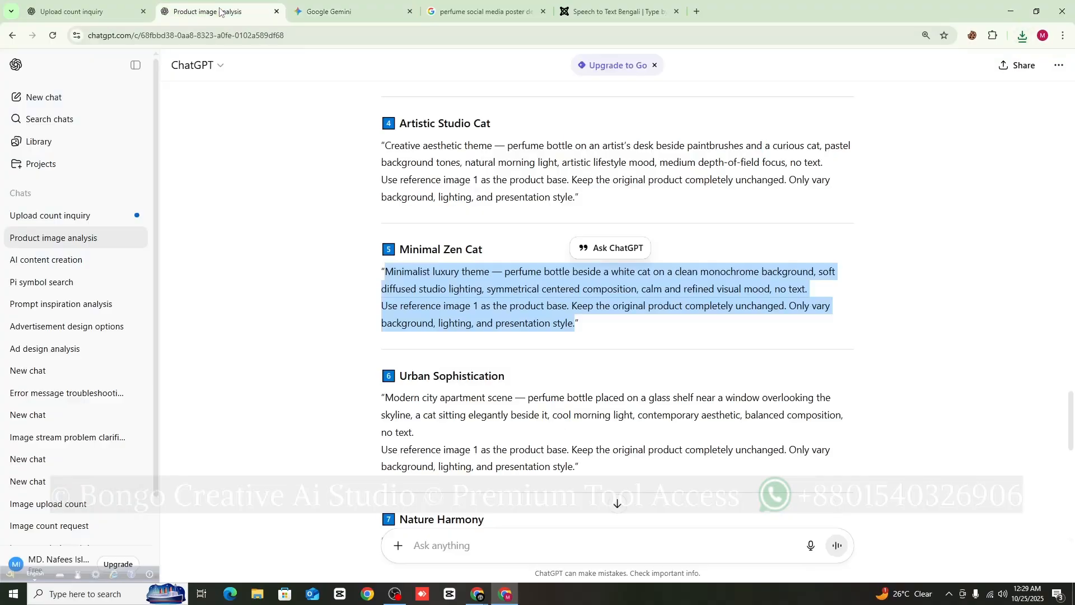
left_click(86, 105)
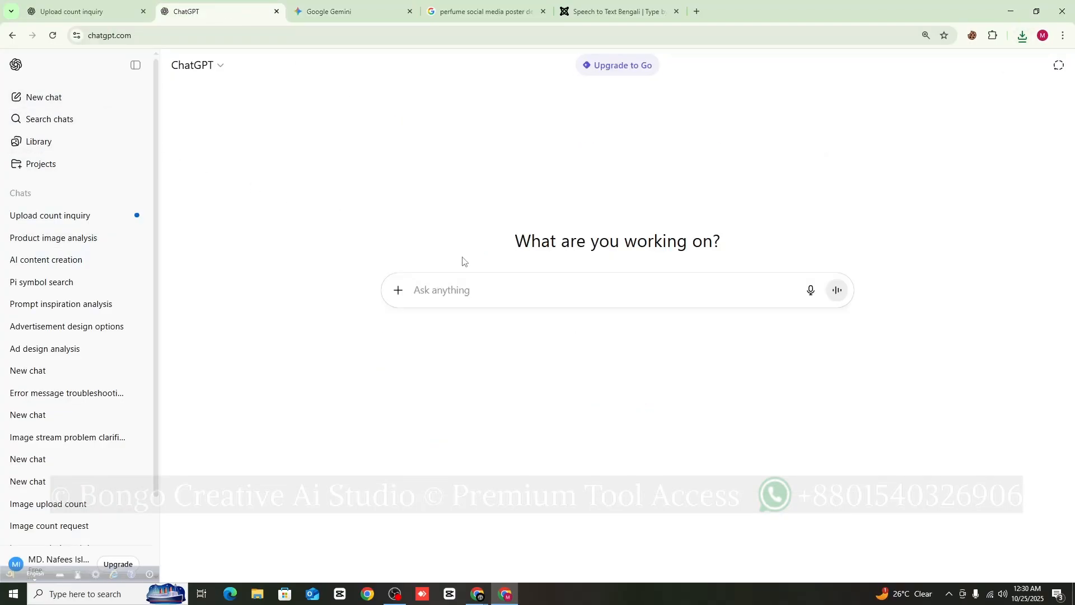
type("Create multiple images of the same design shown in the reference image, captured from different camera angles and perspectives. Maintain the same lighting, texture, and color tone as the original design. The output should look realistic and give the impression that these images were taken from various viewpoints (e.g., front view, side view, top-down, low angle, 3/4 view). Make sure the background and environment remain consistent with the original design. Additional Prompt Variations (for multiple camera angles): Front-facing view of the same design with identical lighting and color tone. Side-angle shot (45° view) of the same design, keeping the same background and proportions. Top-down aerial view showing the design layout clearly. Low-angle cinematic shot emphasizing the depth and height of the design. Close-up detailed view highlighting textures and materials. 3/4 perspective view showing both front and side portions of the design.")
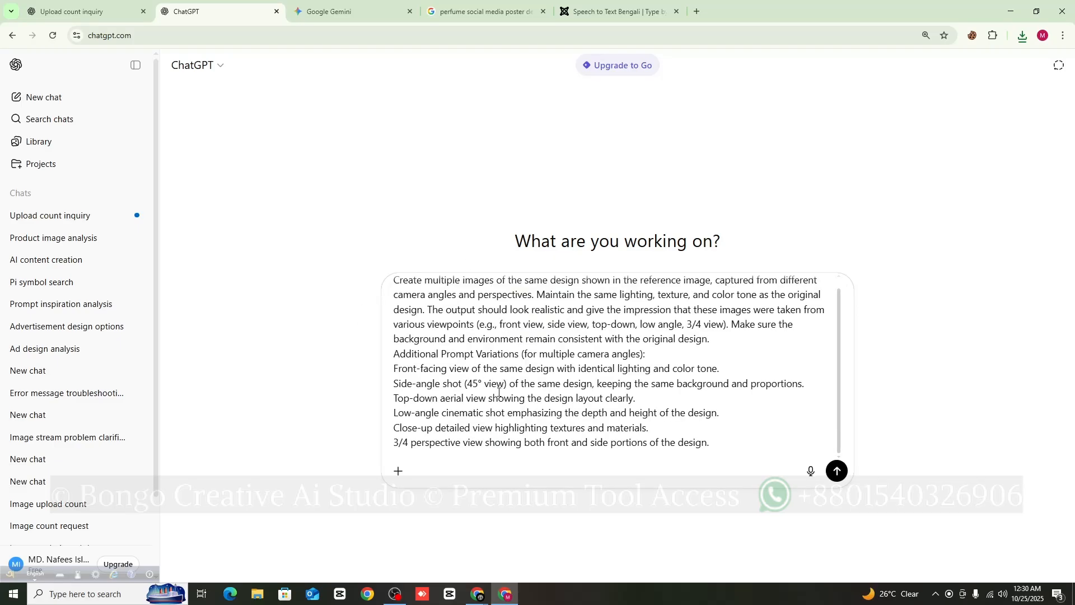
- Copy the white cat poster's prompt from Gemini and extend the ChatGPT draft with "For your convenience, I'm providing the prompt for this reference image:"
left_click(345, 17)
scroll(665, 293, "up", 2)
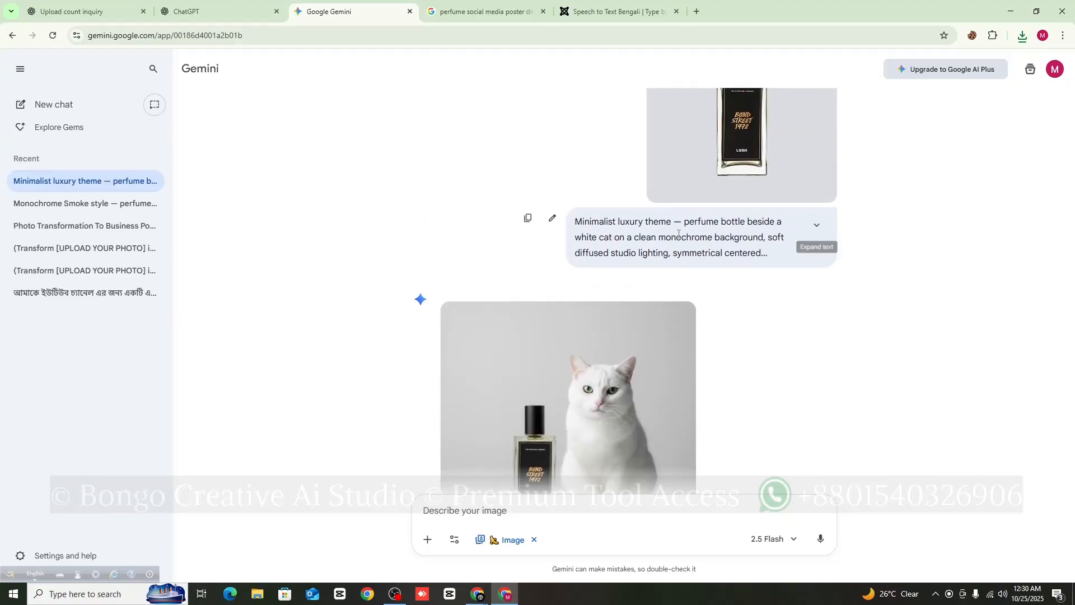
scroll(614, 274, "down", 2)
left_click(817, 113)
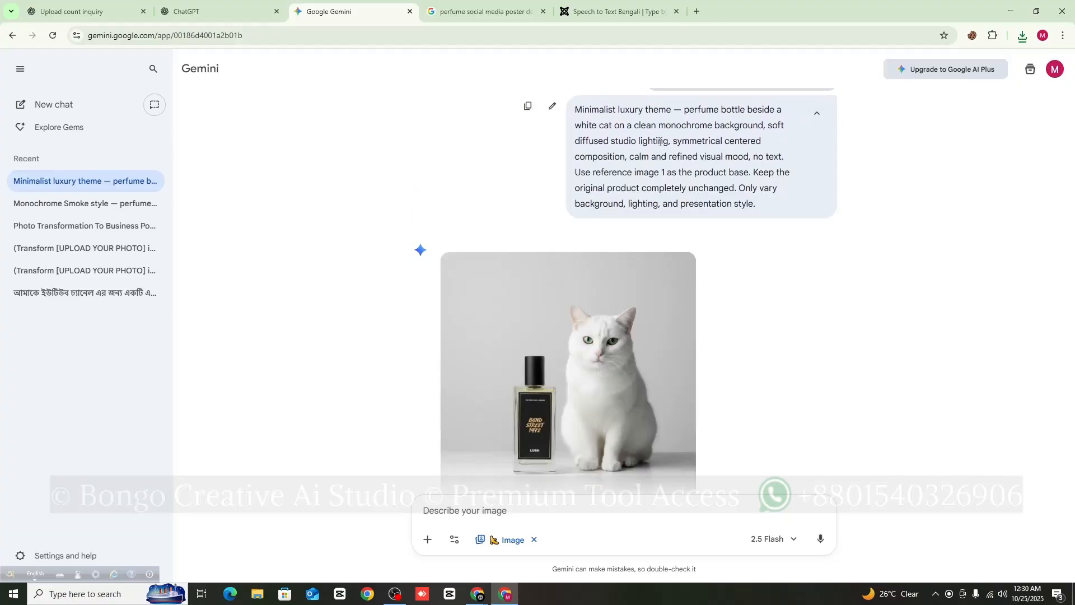
left_click_drag(576, 107, 762, 206)
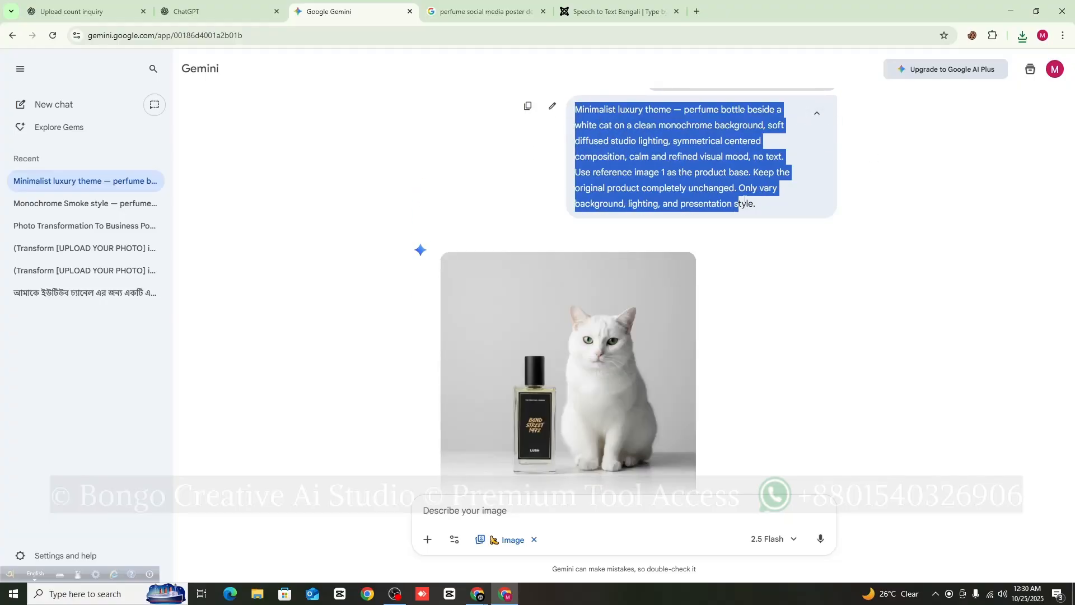
right_click(731, 204)
left_click(745, 207)
left_click(234, 14)
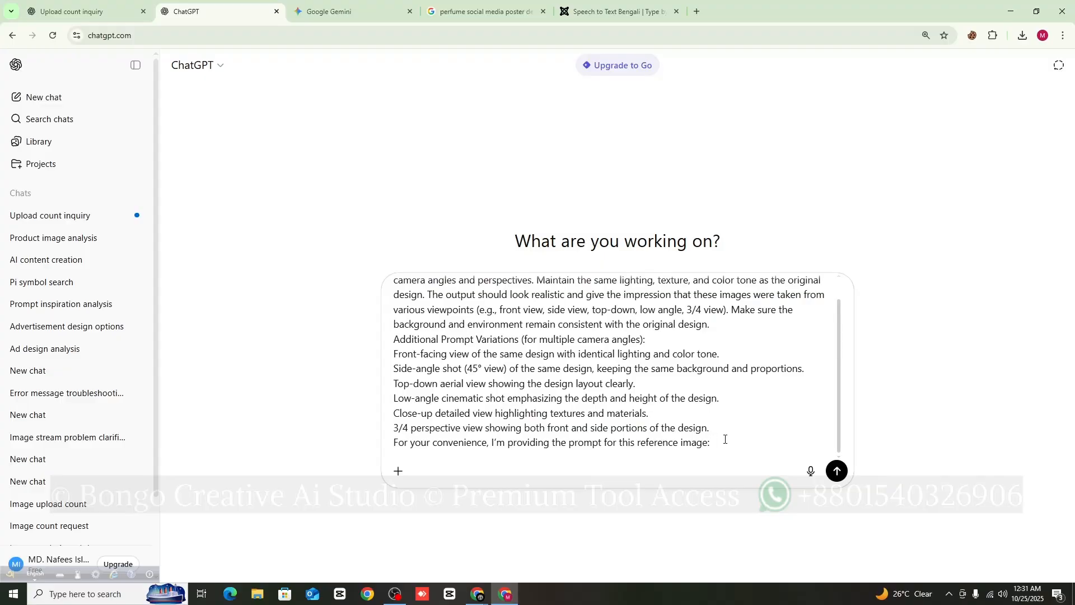
- Return to the Gemini chat and copy the full "Minimalist luxury theme" prompt again
left_click(330, 13)
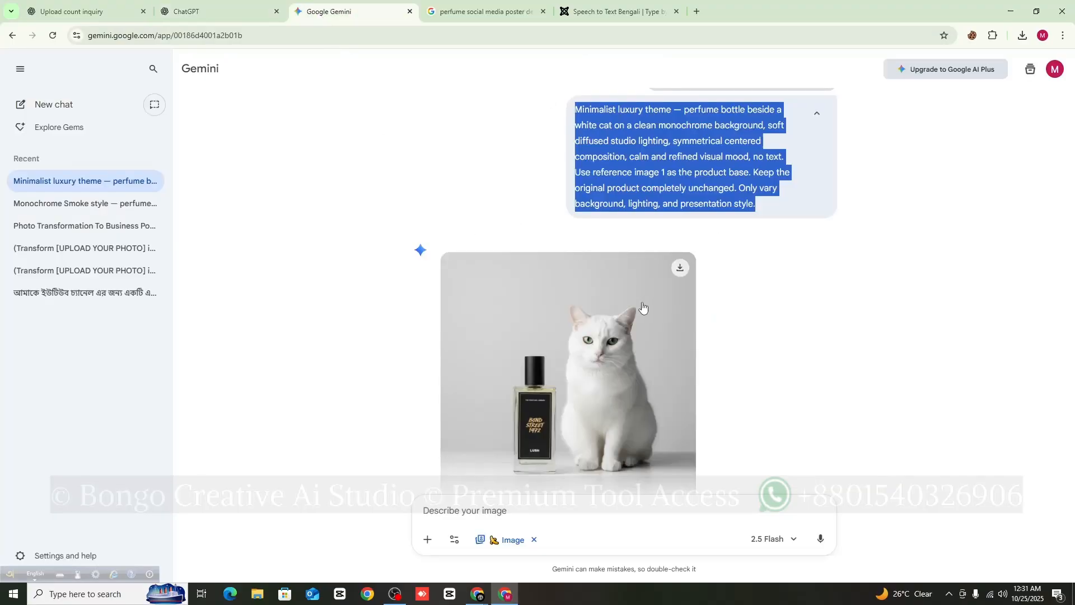
scroll(696, 235, "up", 1)
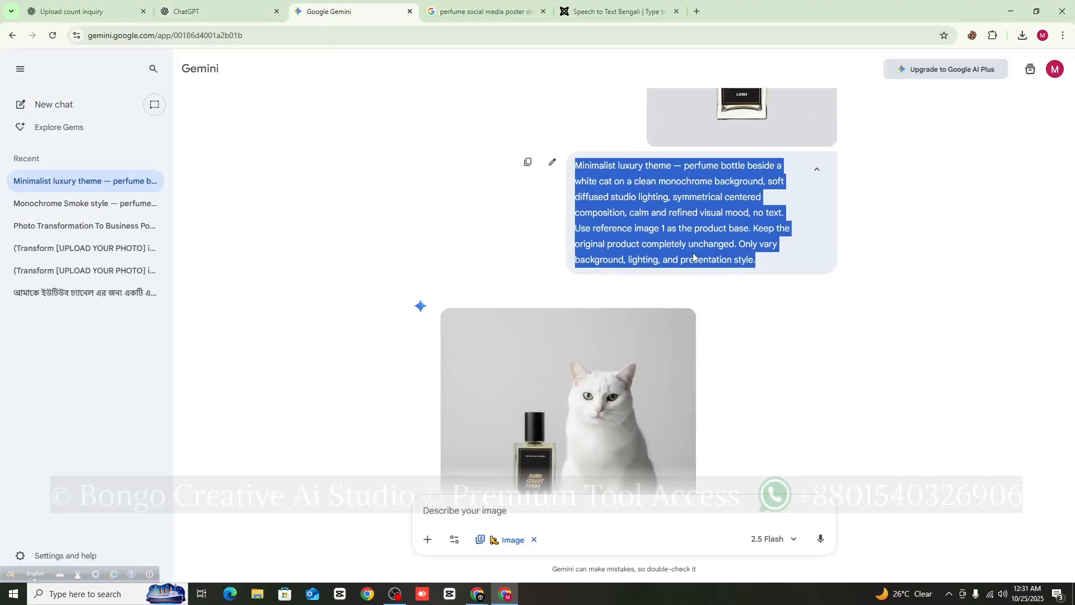
left_click(618, 197)
left_click_drag(577, 162, 765, 260)
right_click(704, 210)
left_click(728, 219)
- Paste the minimalist luxury prompt at the end of the ChatGPT draft and check the complete message
left_click(482, 11)
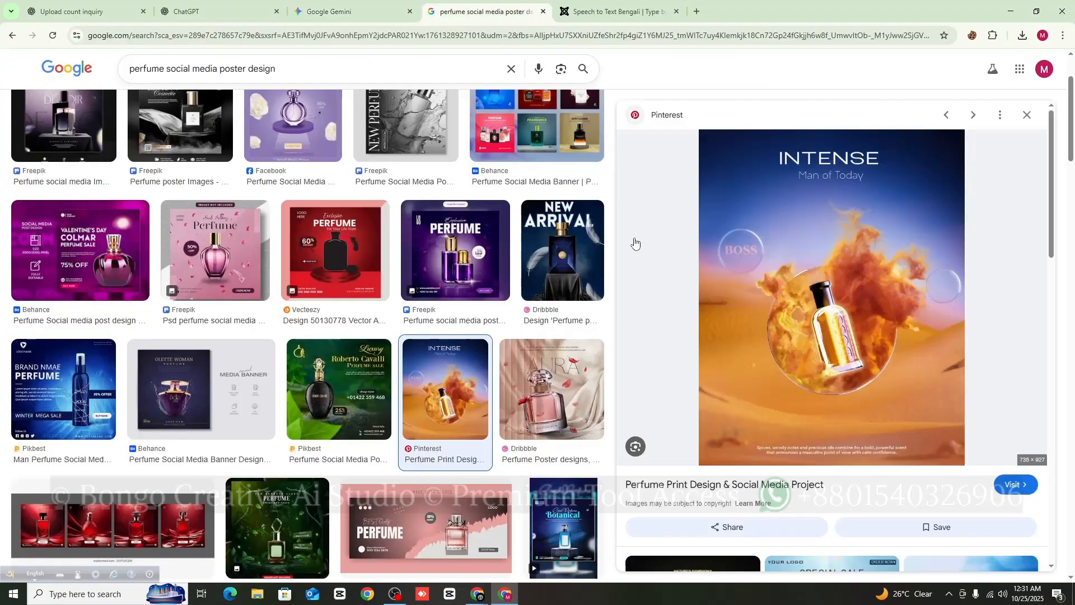
left_click(348, 14)
left_click(216, 10)
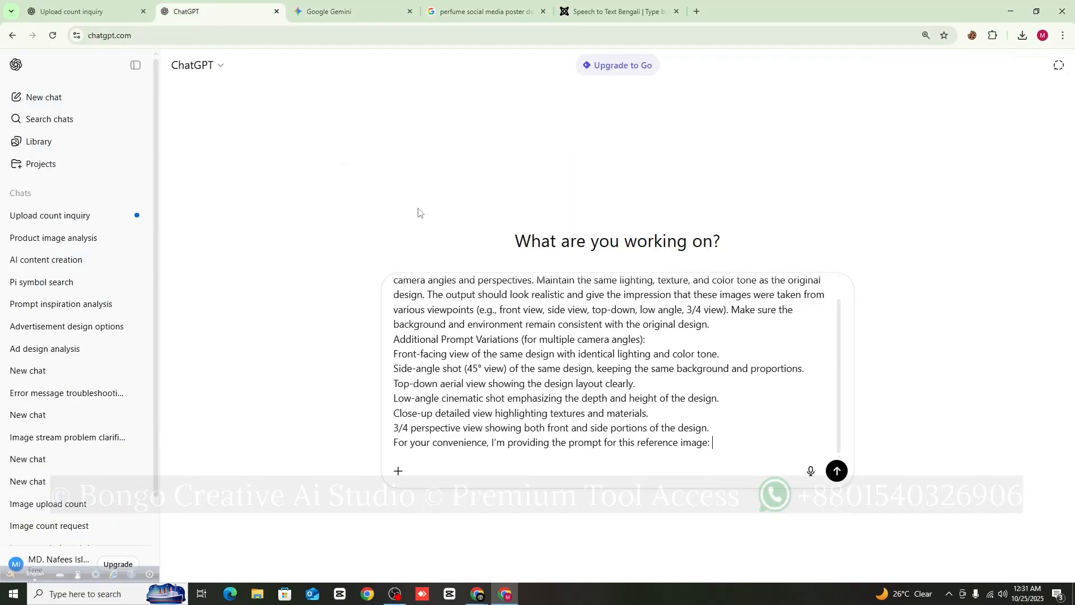
right_click(725, 451)
left_click(745, 311)
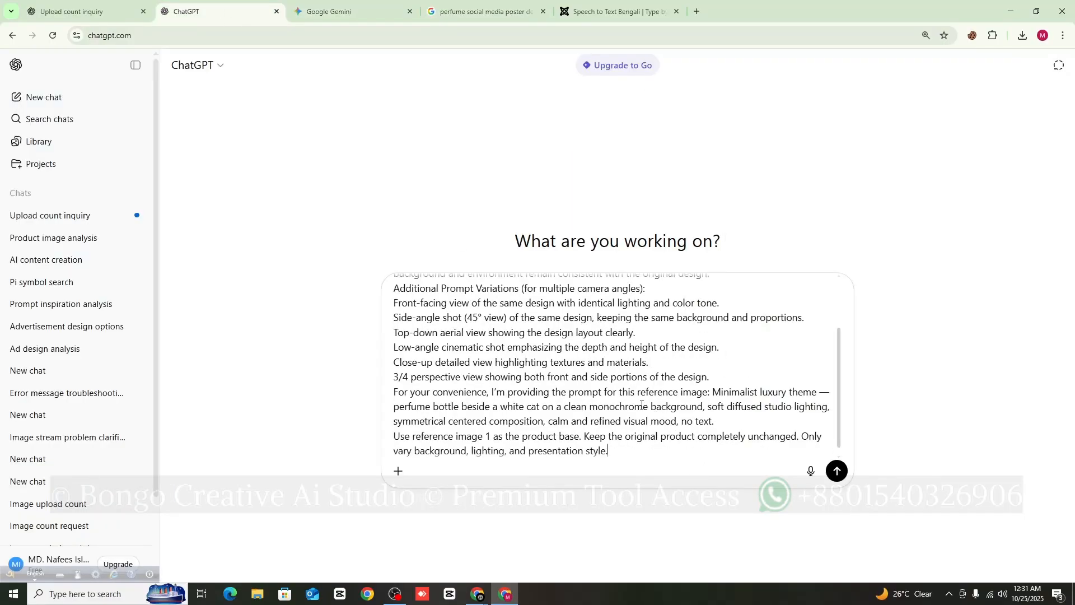
scroll(641, 404, "up", 2)
scroll(641, 404, "down", 2)
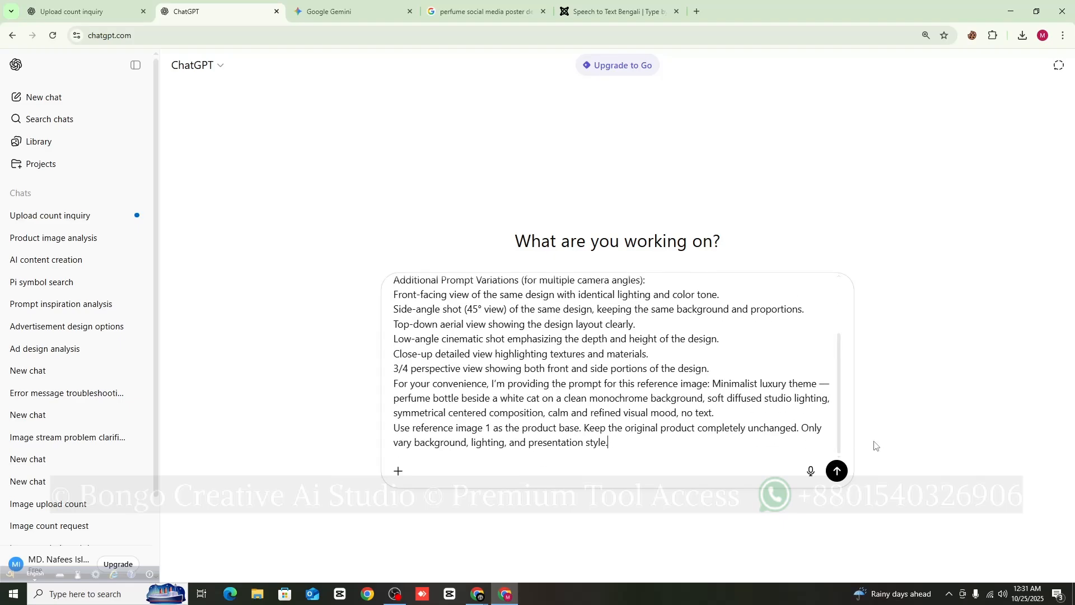
- Check the white cat poster in Gemini, submit the camera-angle request in ChatGPT and look through the reply
left_click(330, 12)
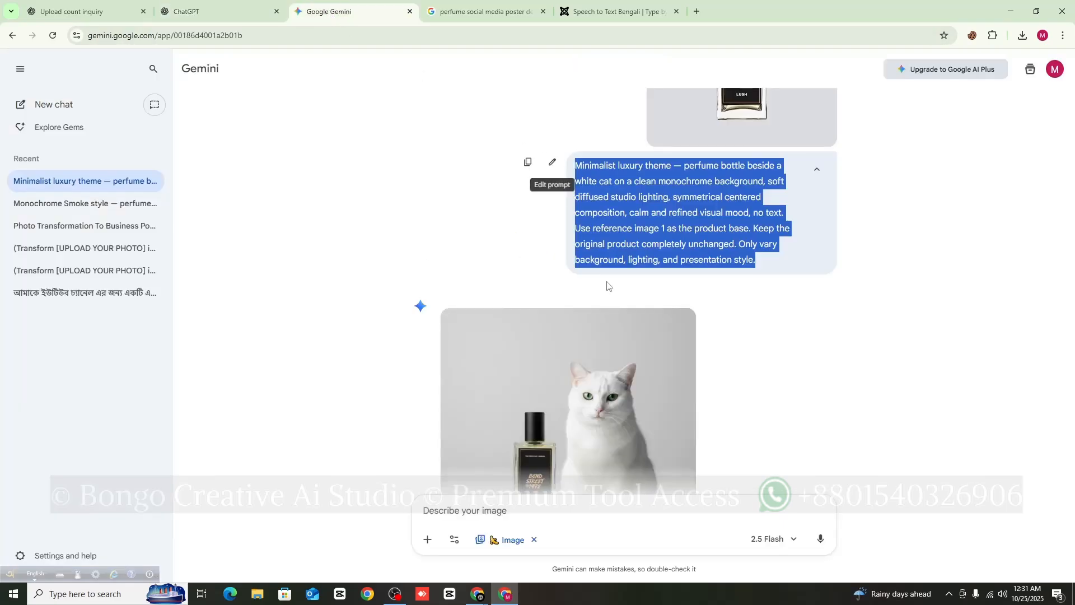
scroll(607, 286, "down", 2)
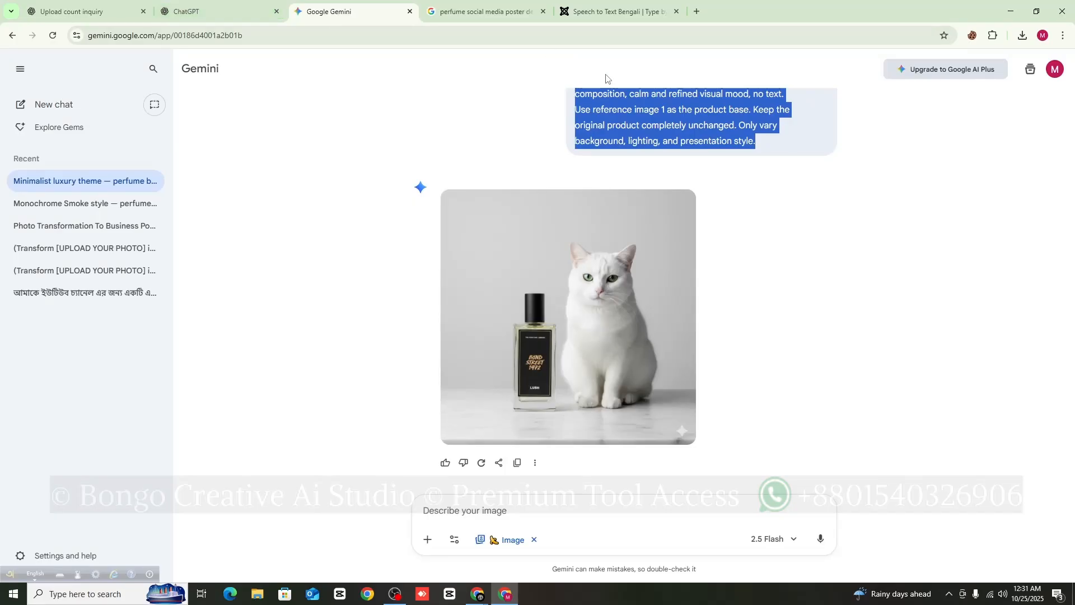
left_click(247, 13)
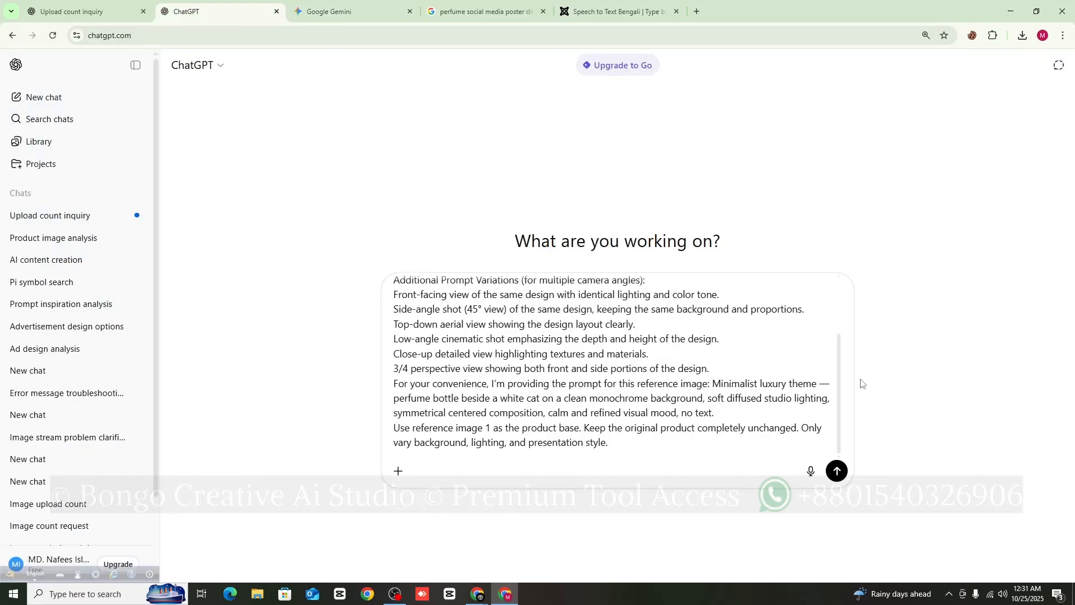
left_click(837, 470)
scroll(413, 316, "down", 5)
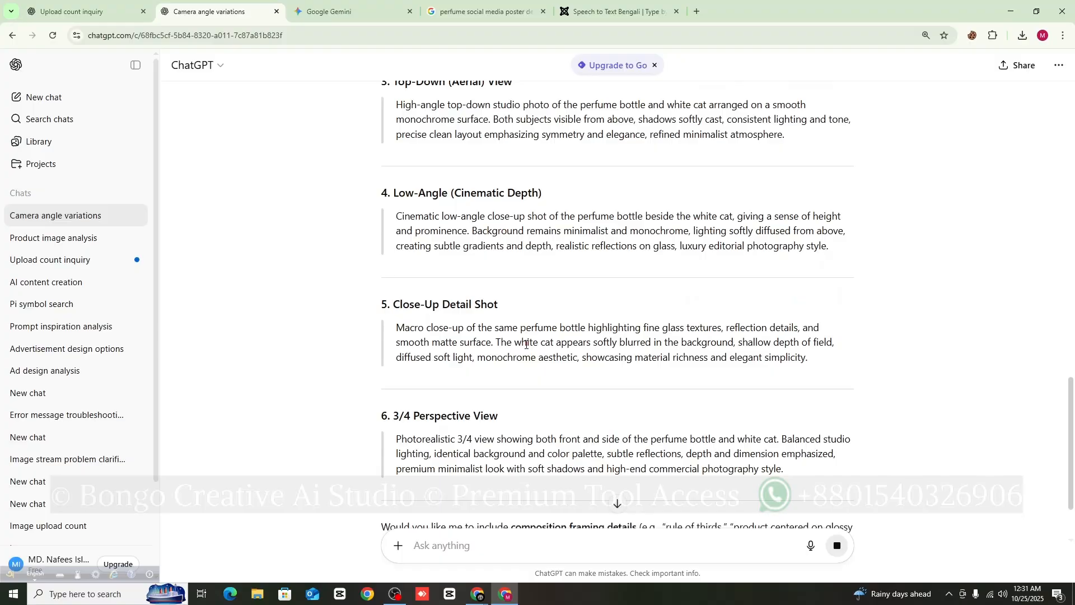
scroll(504, 343, "up", 9)
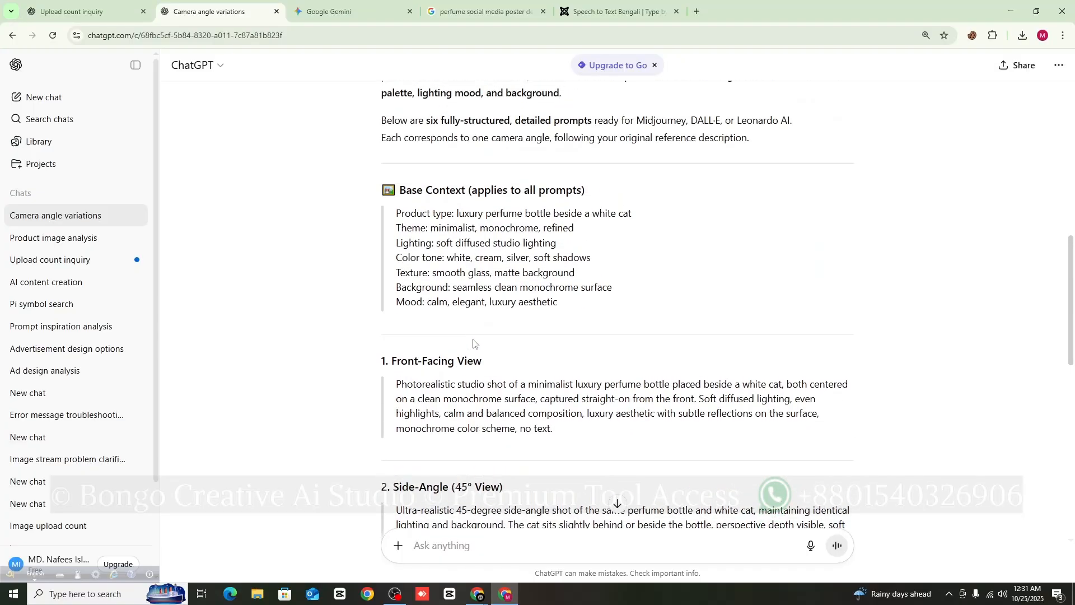
- Copy the "Front-Facing View" prompt text from the ChatGPT reply
scroll(474, 343, "up", 2)
scroll(413, 308, "down", 4)
left_click_drag(397, 312, 557, 365)
right_click(546, 344)
left_click(560, 351)
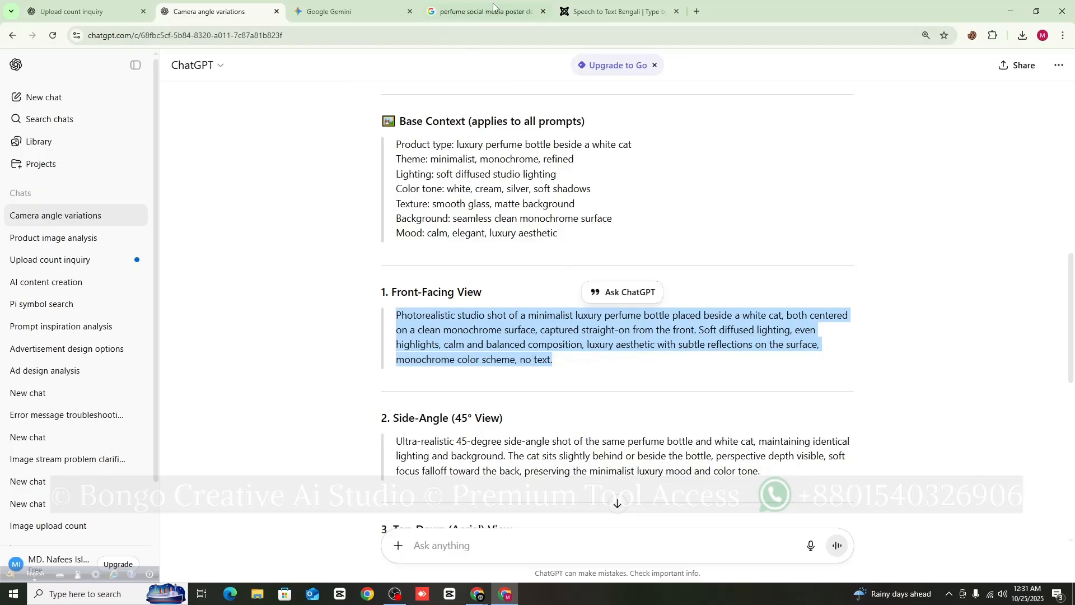
- Switch to Gemini, turn off image mode, and copy the generated white cat poster into the message as an attachment
left_click(341, 11)
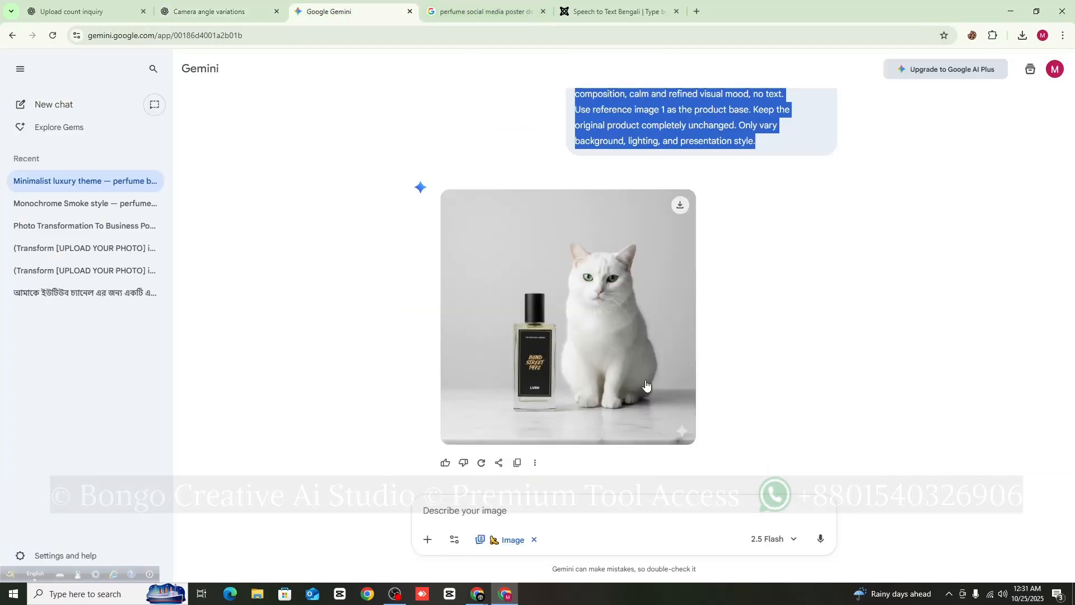
left_click(535, 539)
right_click(500, 314)
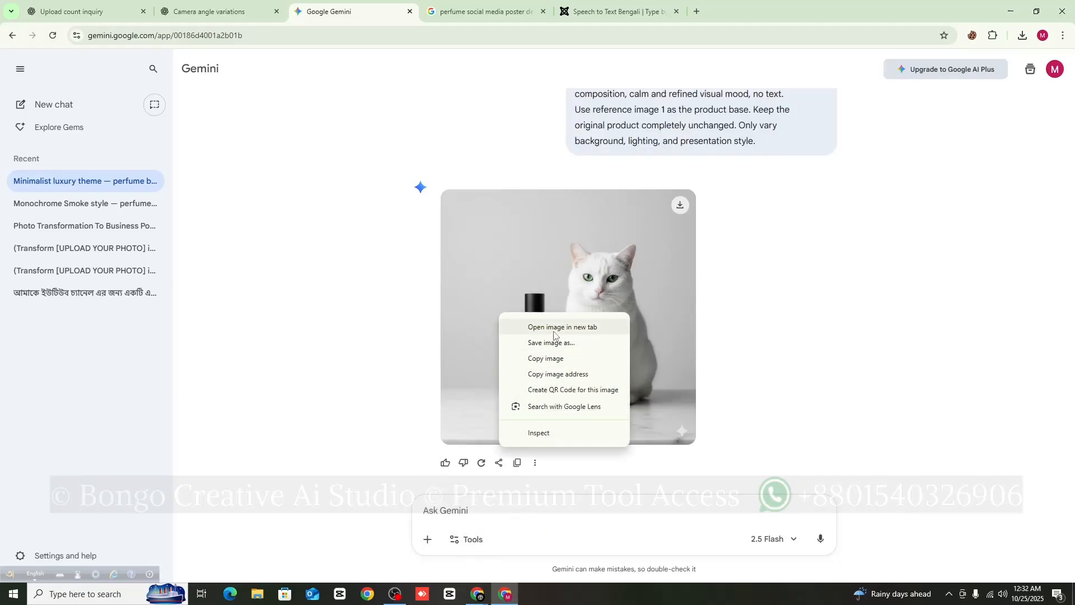
left_click(547, 358)
right_click(485, 497)
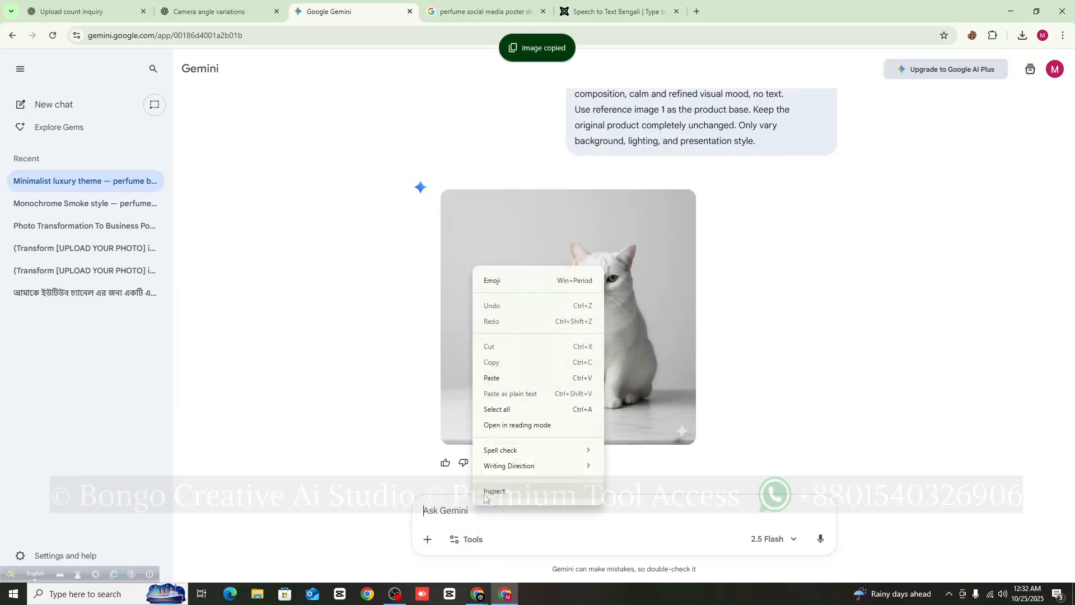
left_click(514, 379)
- Return to the ChatGPT camera-angle reply and copy the full "Front-Facing View" prompt again
left_click(482, 12)
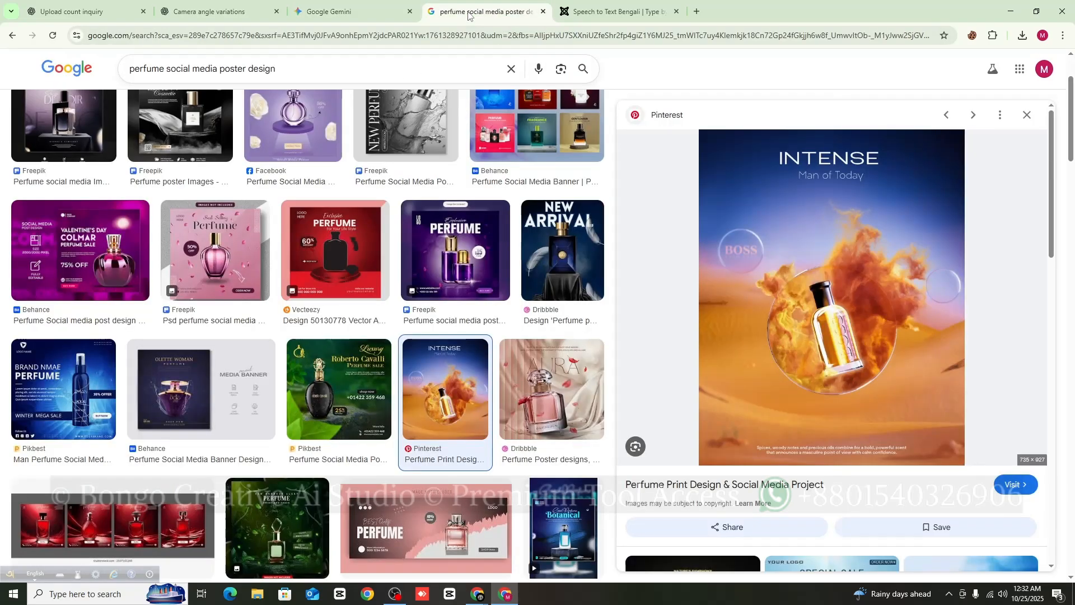
left_click(616, 12)
left_click(336, 11)
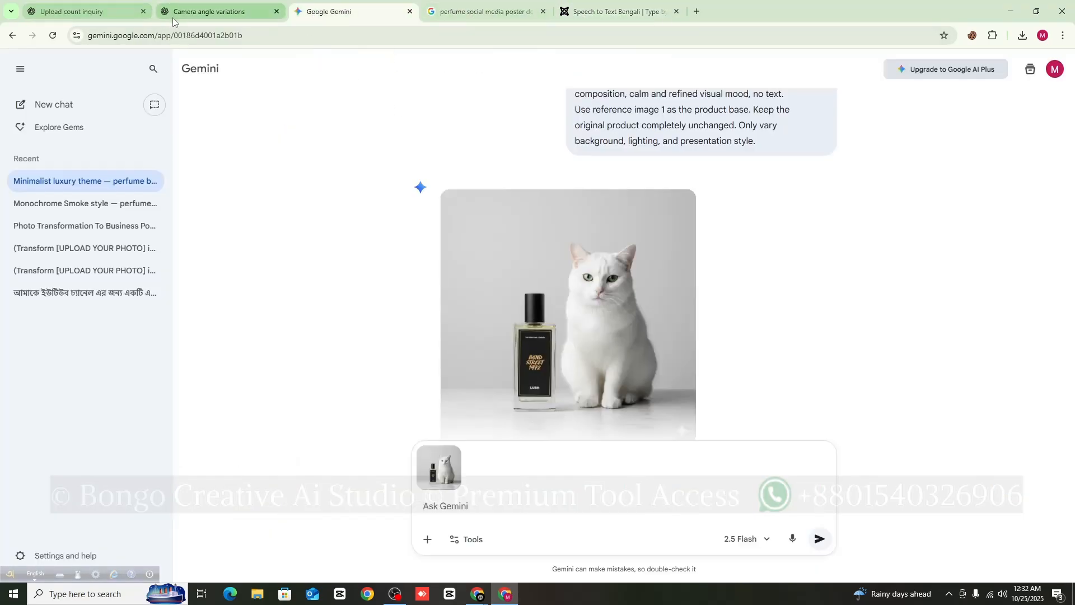
left_click(209, 11)
left_click(382, 318)
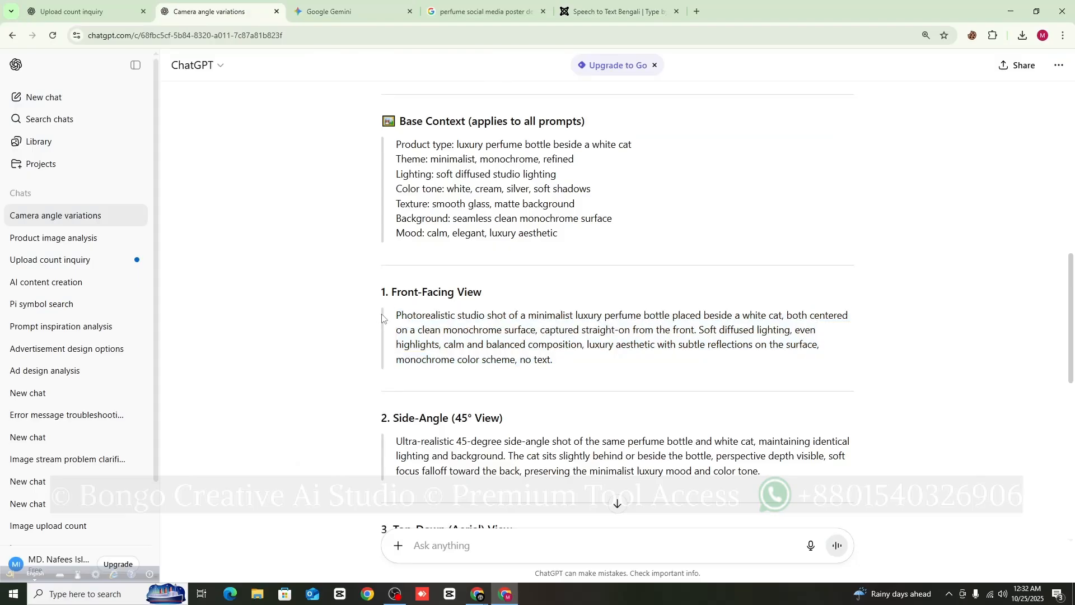
left_click_drag(394, 315, 555, 362)
right_click(535, 343)
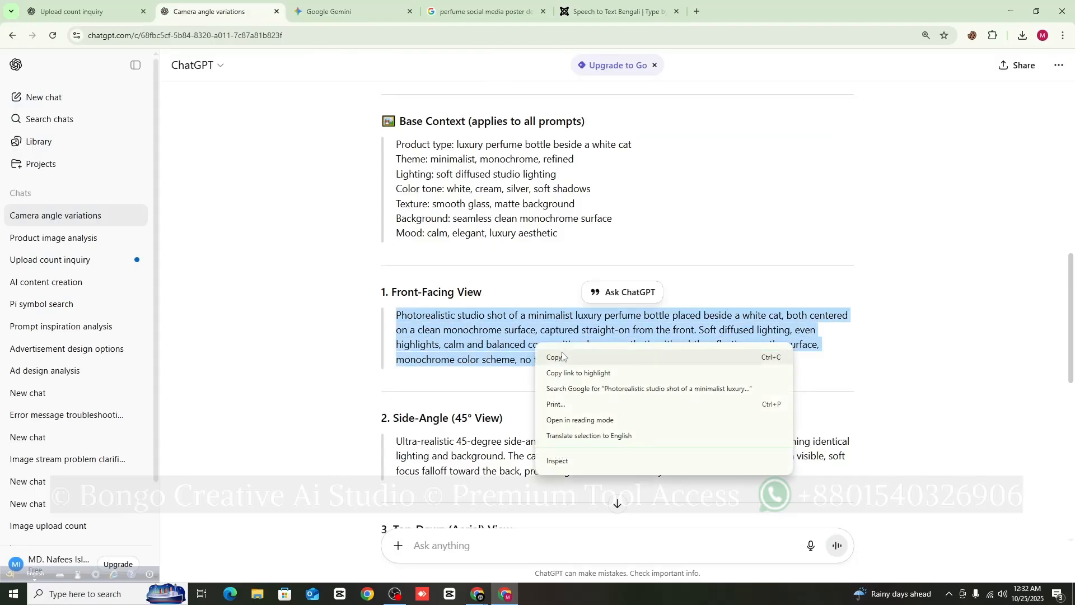
left_click(560, 356)
- Paste the front-facing prompt with the attached poster in Gemini, enable image creation and submit it
left_click(352, 11)
right_click(480, 511)
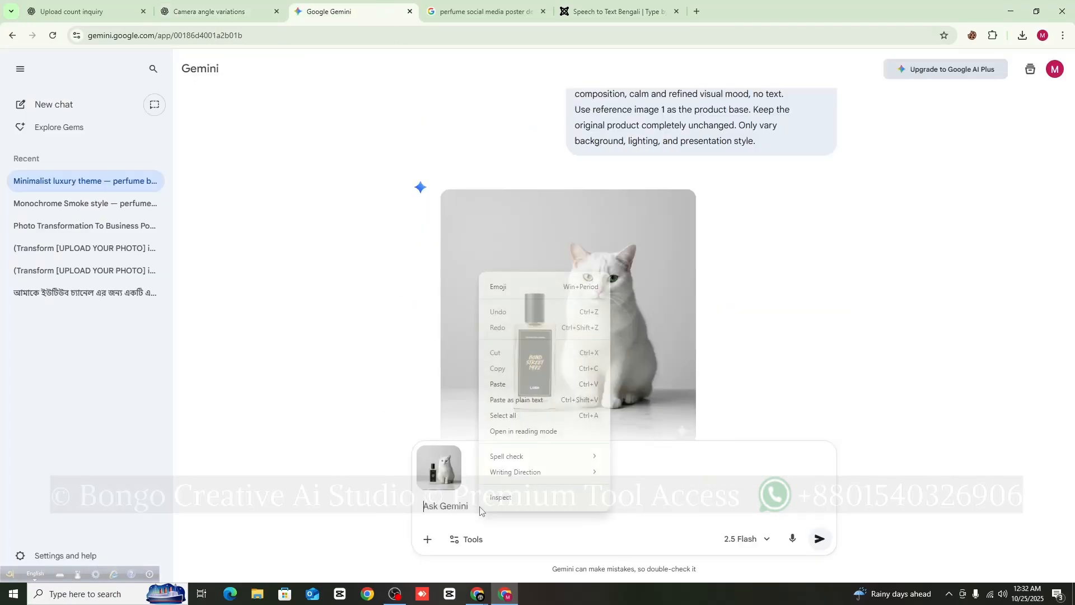
left_click(514, 386)
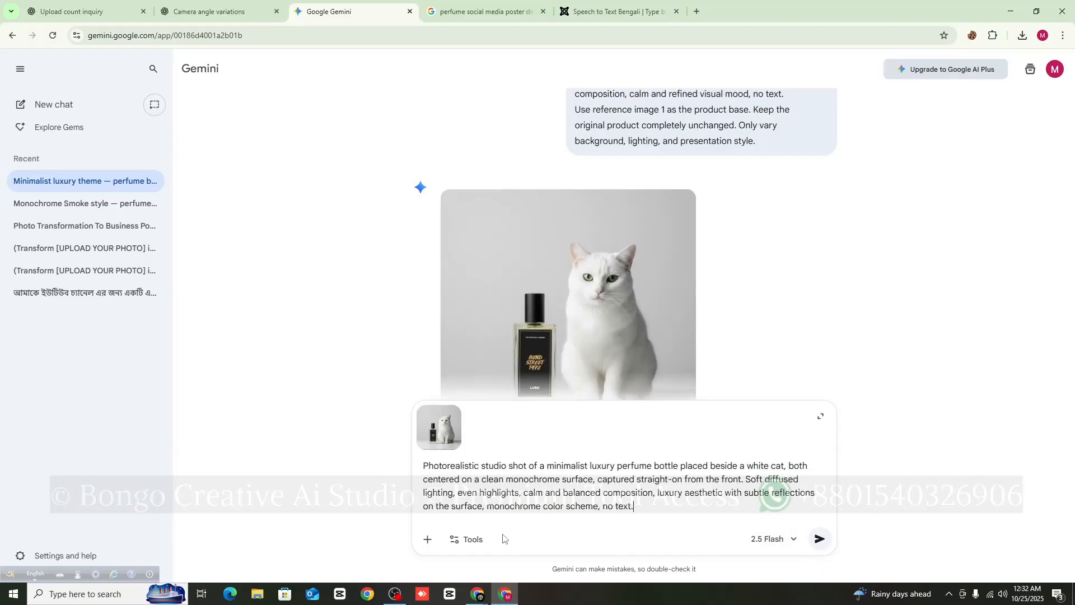
left_click(472, 542)
left_click(510, 461)
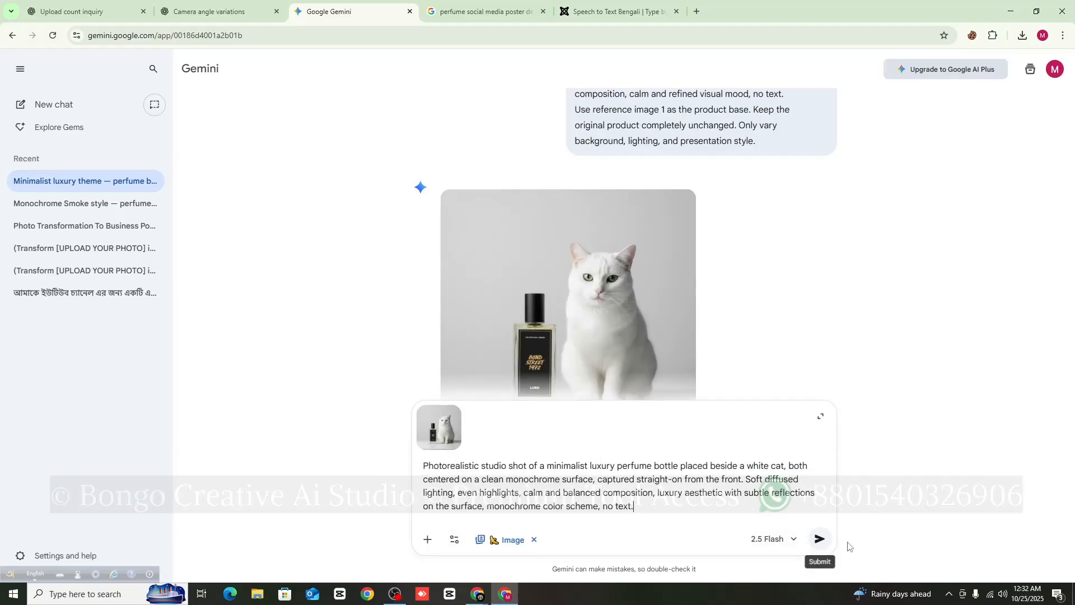
left_click(819, 539)
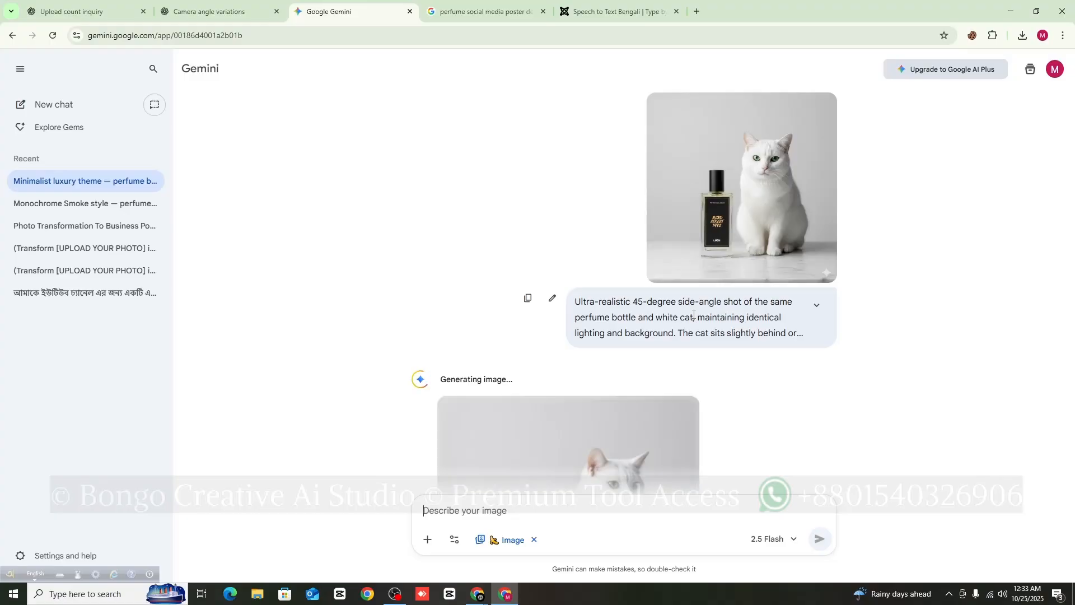
- Compare the 45-degree side-angle image in Gemini with the reference poster above it
scroll(818, 323, "up", 4)
scroll(820, 330, "down", 4)
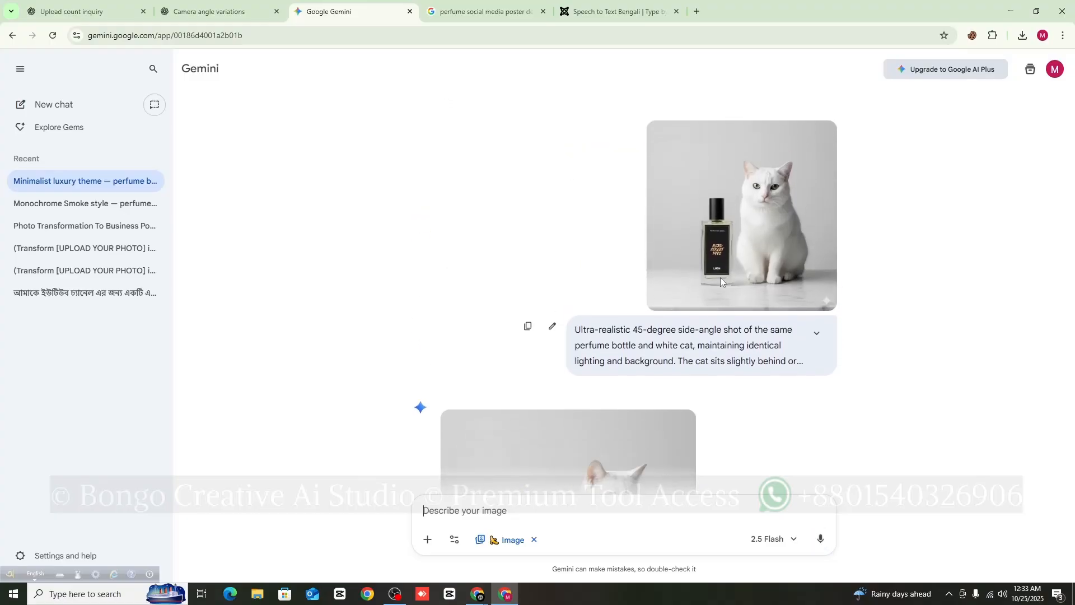
scroll(714, 297, "up", 1)
scroll(714, 300, "up", 2)
scroll(643, 277, "down", 3)
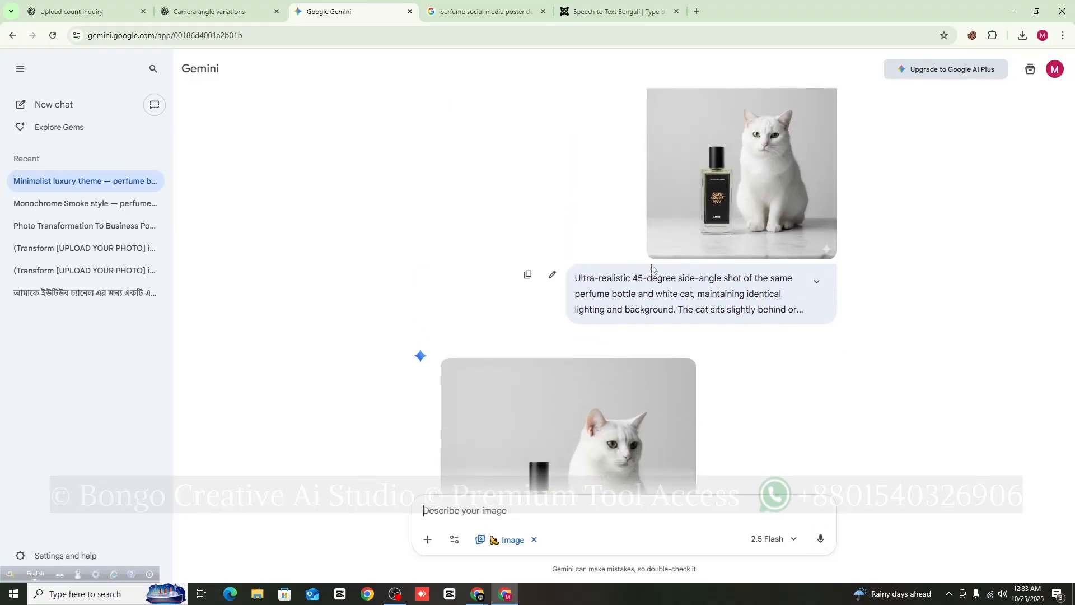
scroll(566, 385, "up", 3)
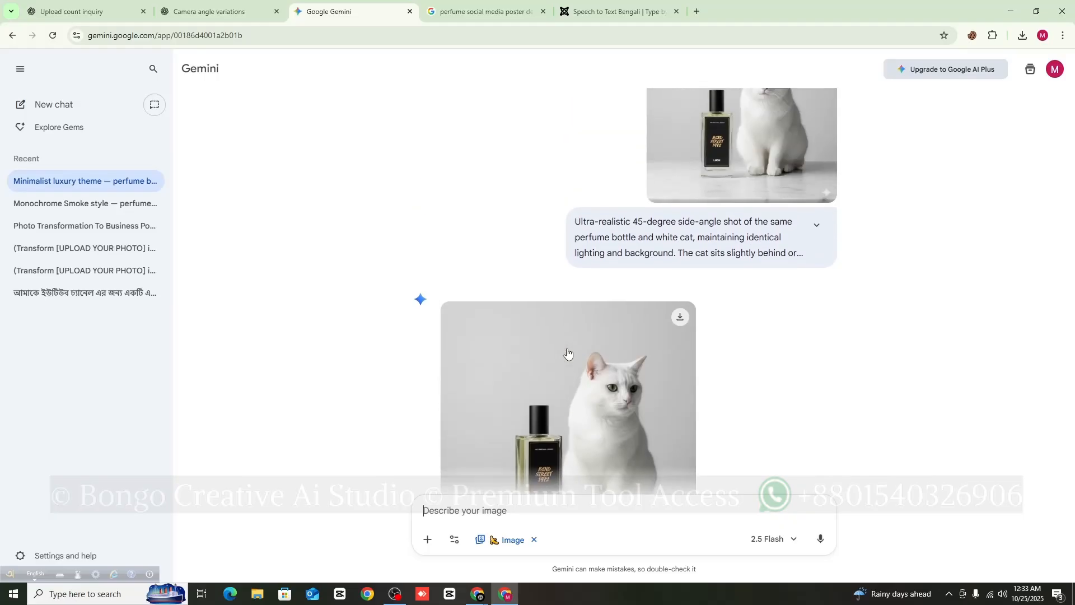
scroll(509, 388, "down", 3)
- Go to the ChatGPT reply, copy the "Top-Down (Aerial) View" prompt and return to Gemini
left_click(476, 11)
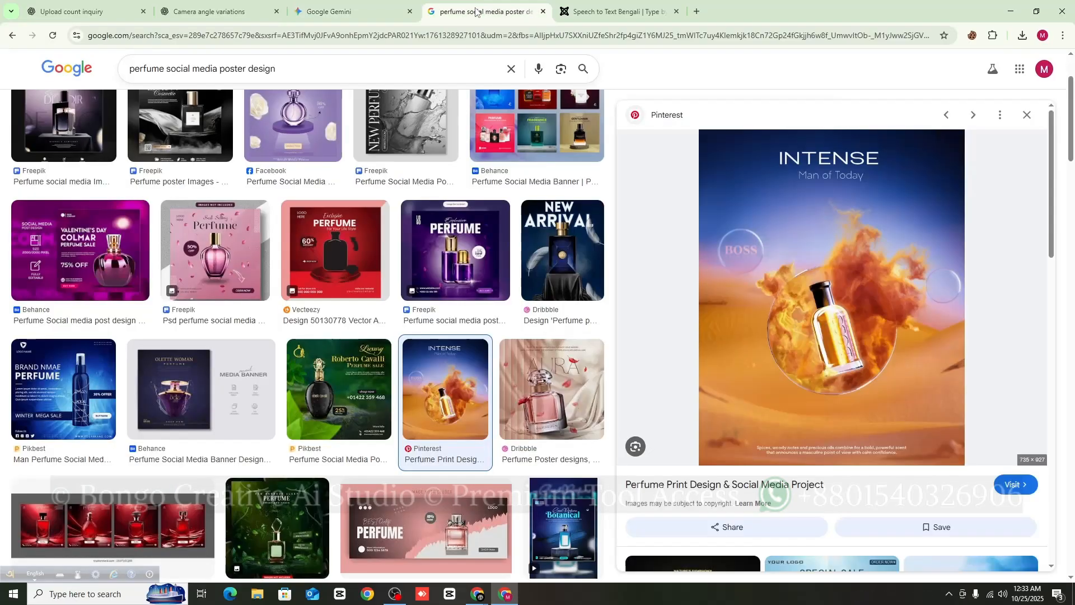
left_click(325, 17)
left_click(253, 19)
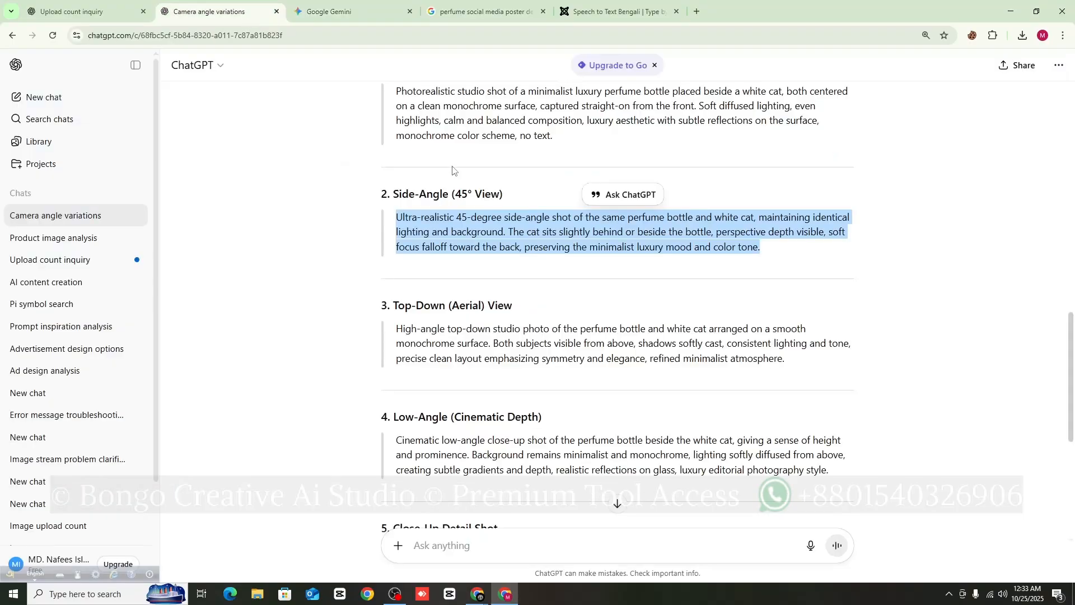
scroll(395, 164, "down", 3)
left_click_drag(394, 164, 782, 208)
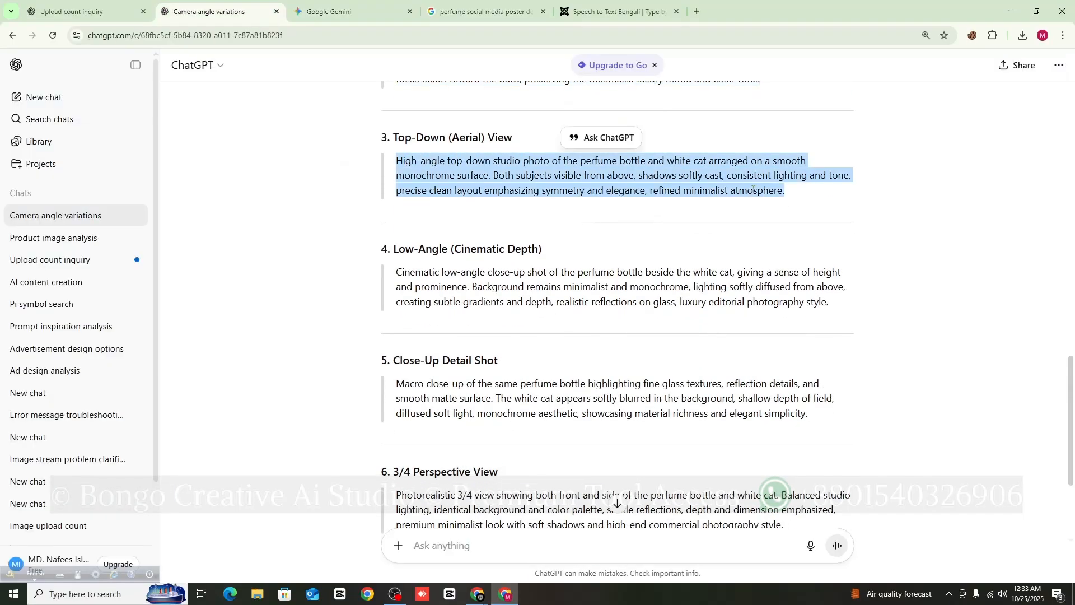
key("ctrl+Tab")
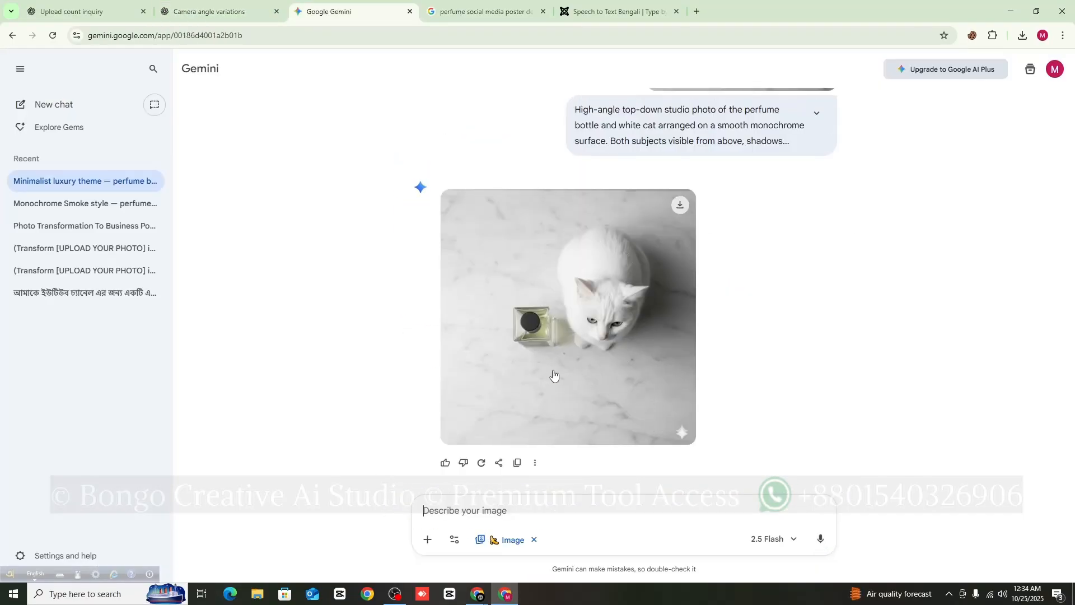
- Examine the top-down image in Gemini against the side-angle shot and its reference image
scroll(643, 374, "up", 3)
scroll(646, 383, "down", 3)
scroll(639, 311, "up", 4)
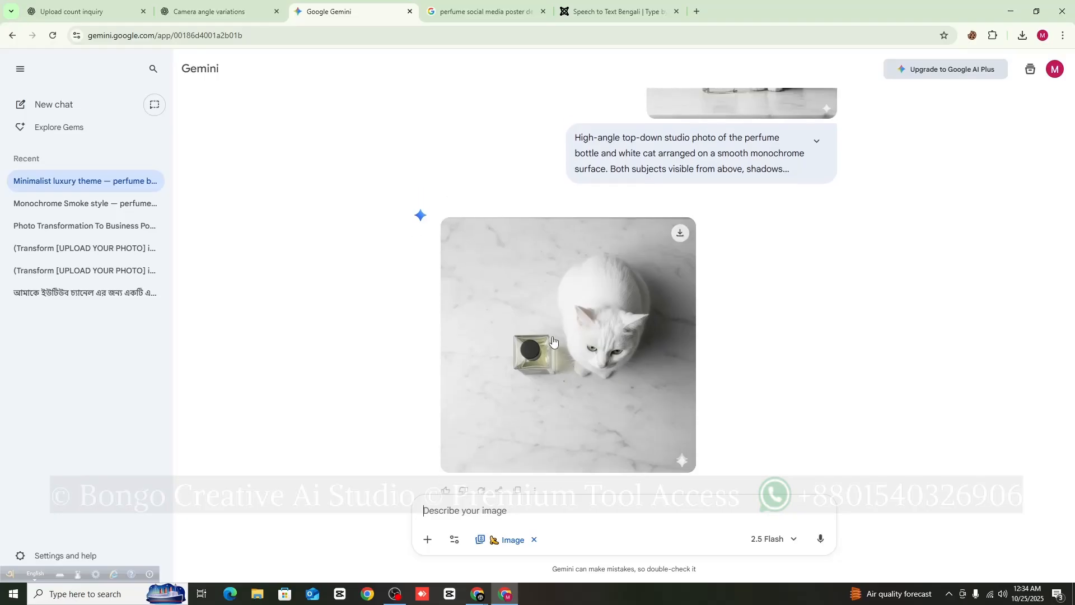
scroll(793, 319, "up", 5)
scroll(768, 336, "down", 9)
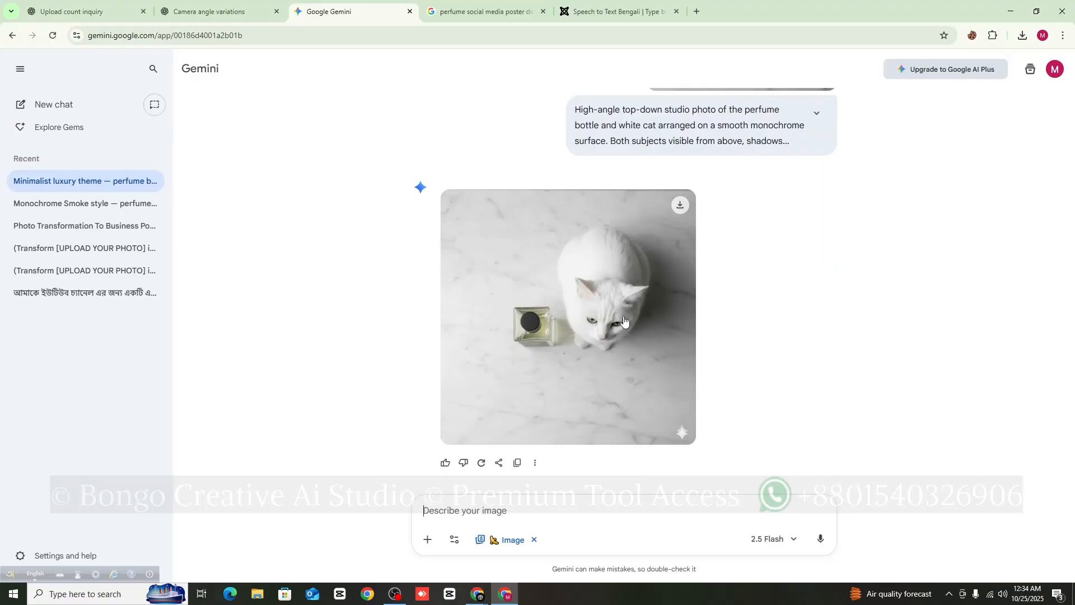
scroll(624, 320, "up", 7)
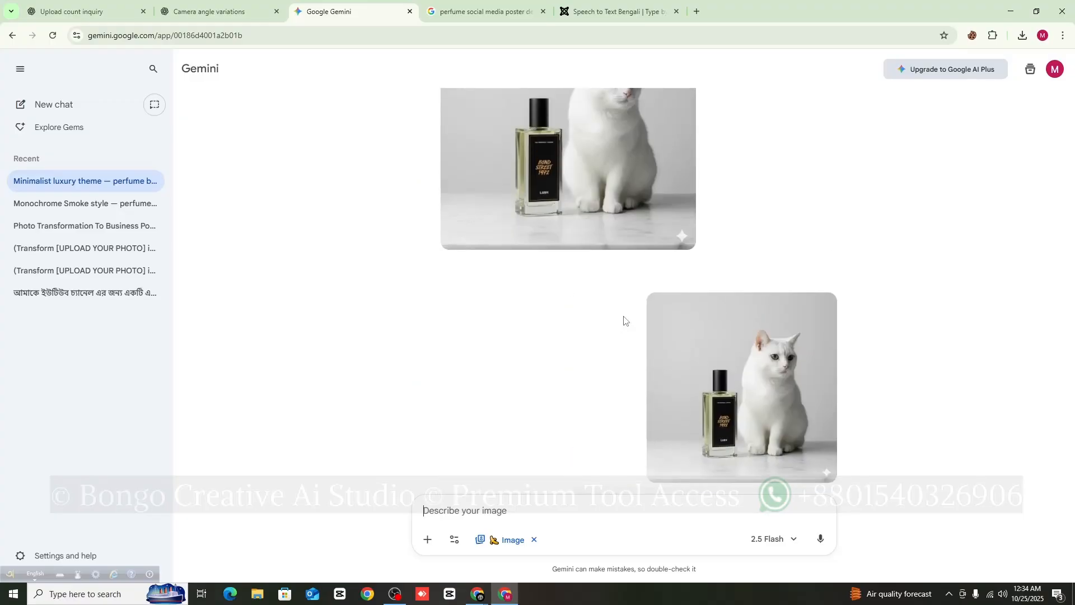
scroll(624, 320, "down", 6)
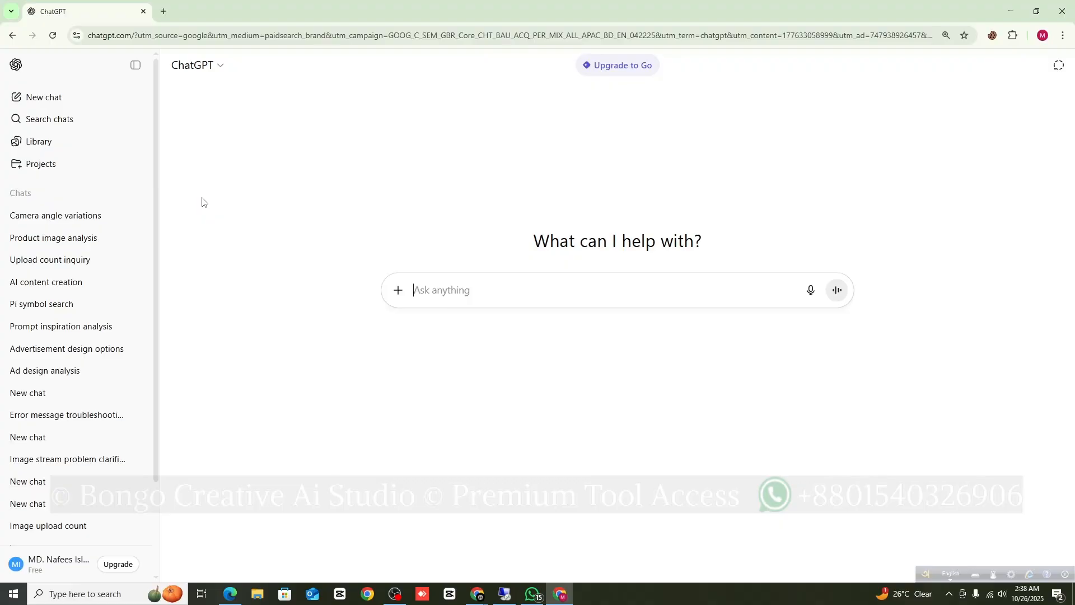
- Attach the photo of the man giving a thumbs-up from Downloads to the new ChatGPT message
left_click(395, 292)
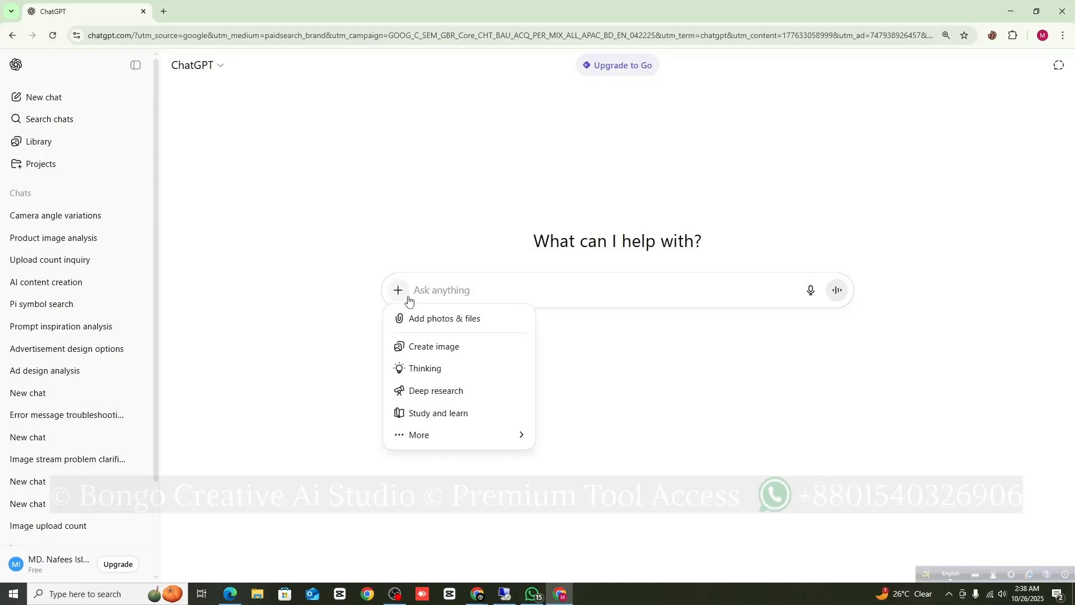
left_click(404, 317)
scroll(329, 245, "down", 10)
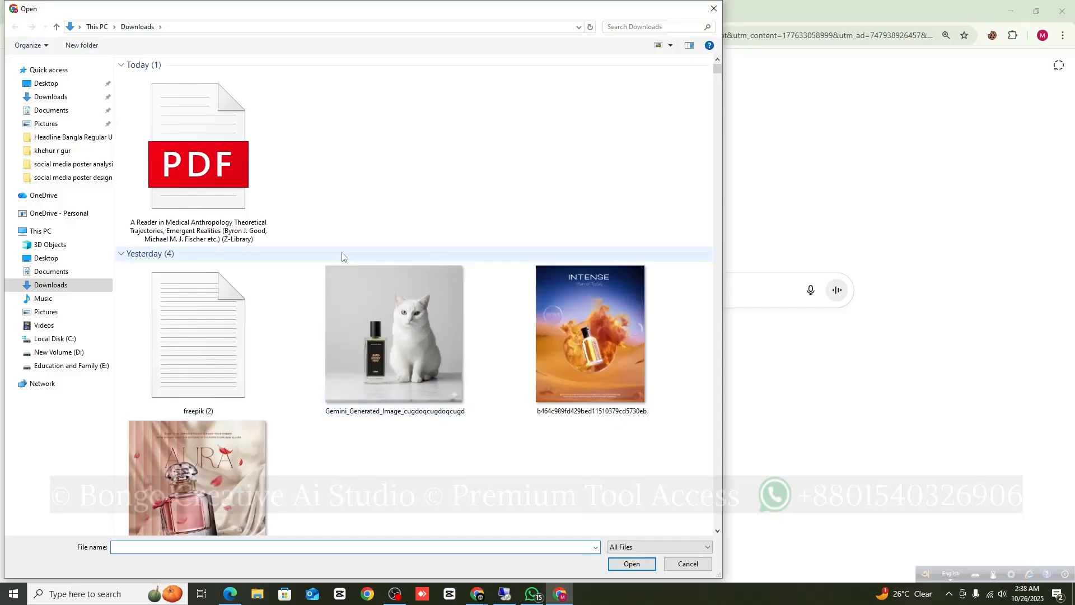
left_click(590, 275)
left_click(627, 564)
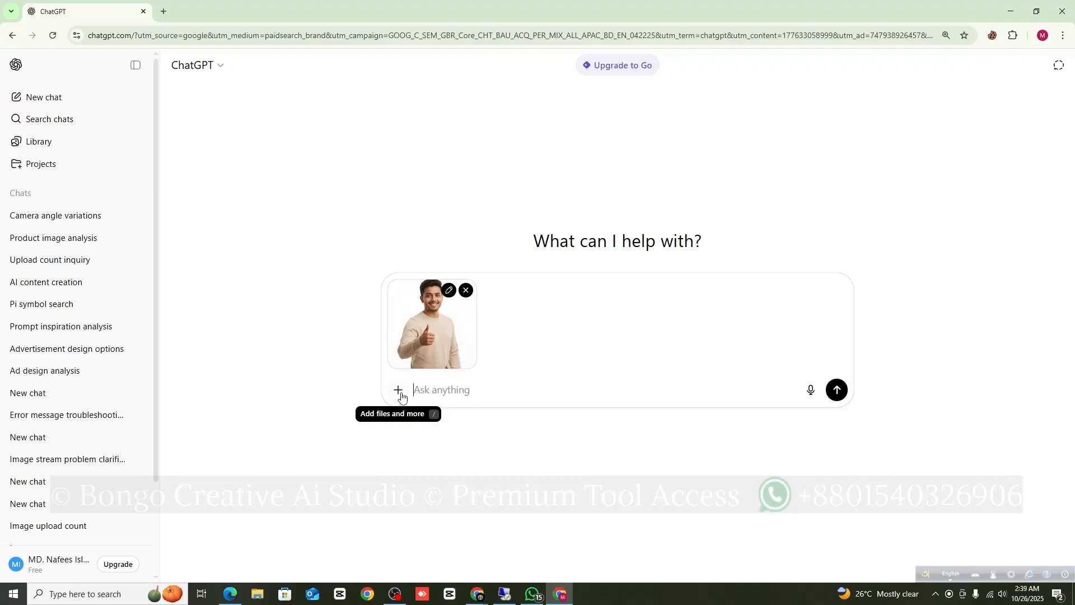
- Attach the খেজুরের গুড় product image from Downloads to the message alongside the model photo
left_click(401, 396)
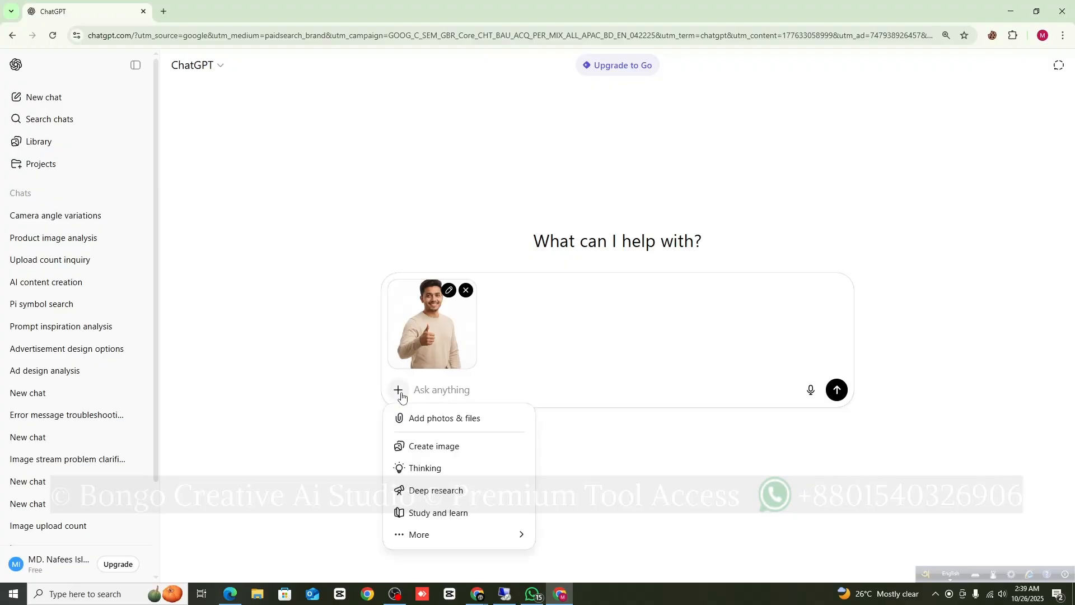
left_click(420, 418)
scroll(442, 291, "down", 10)
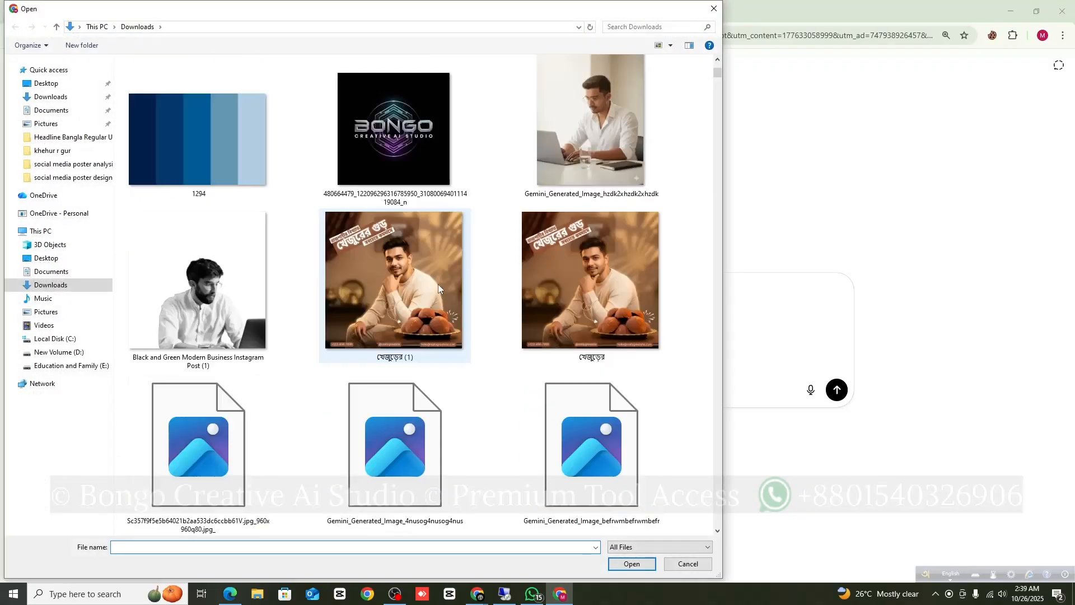
scroll(246, 196, "up", 5)
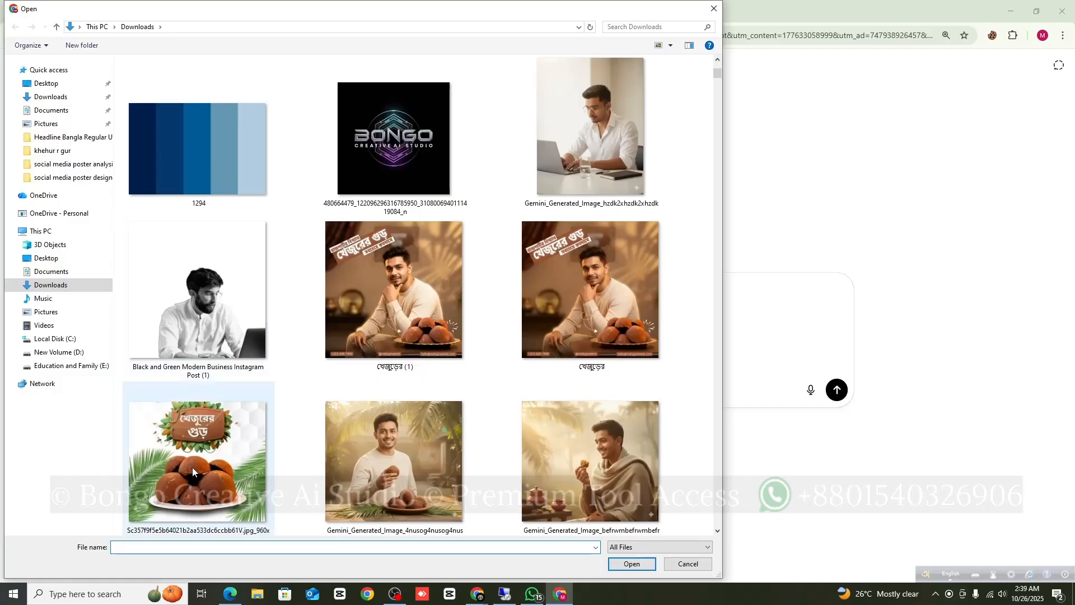
left_click(208, 395)
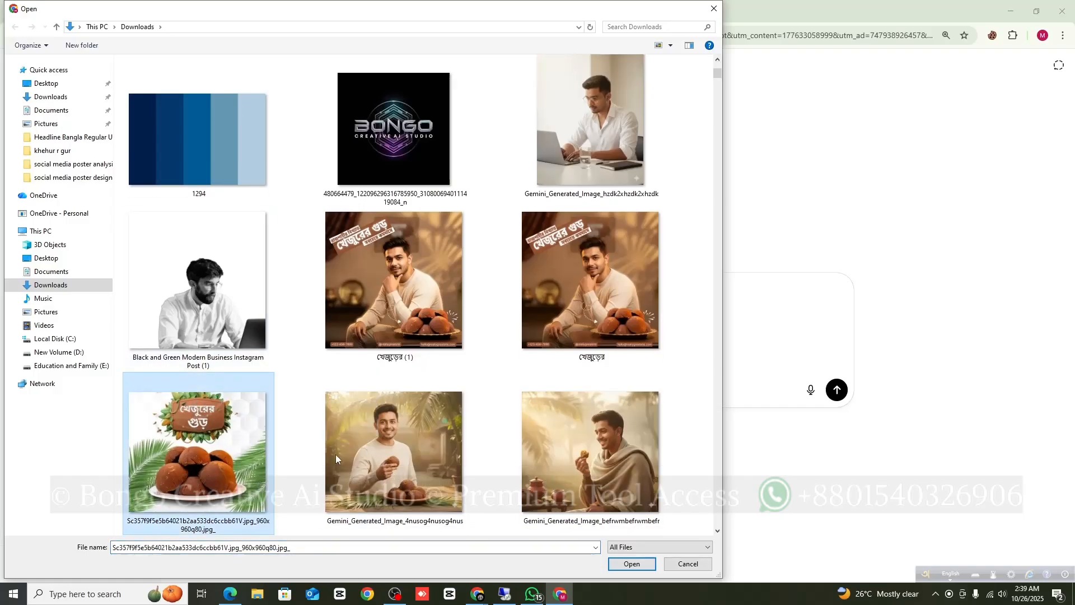
left_click(624, 563)
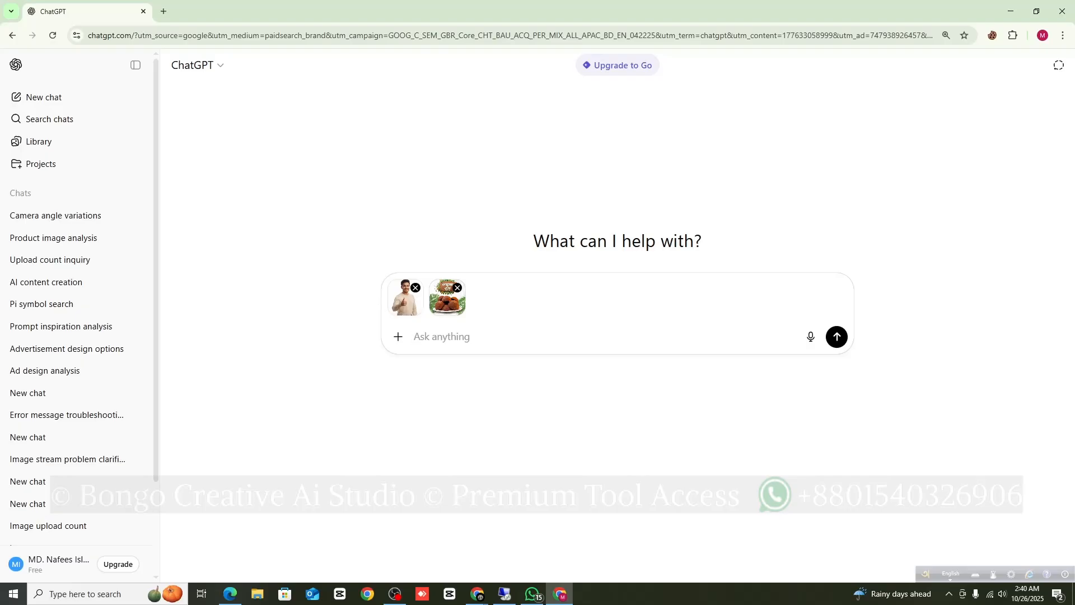
- Paste and send the request to analyze both images and give creative ideas for expression, presentation style, background, lighting, mood, composition and output
key("alt+Tab")
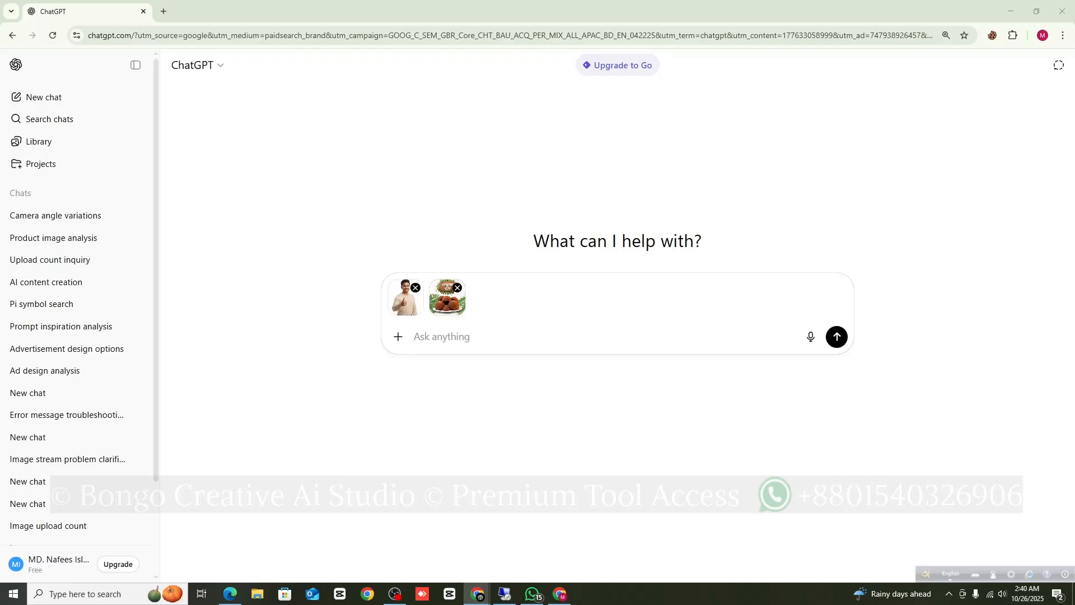
right_click(445, 337)
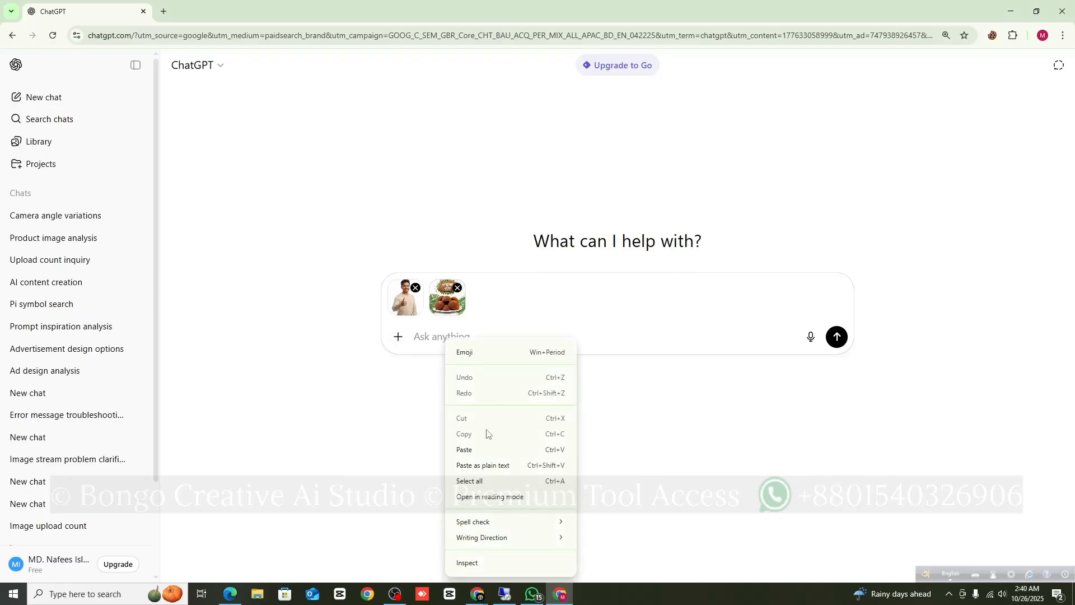
left_click(480, 448)
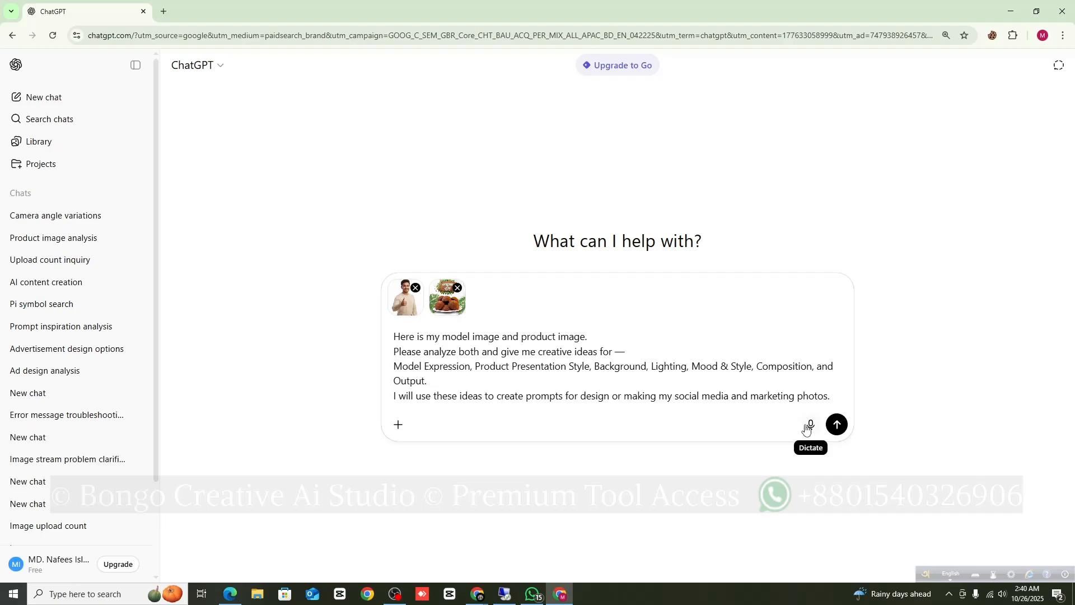
left_click(837, 424)
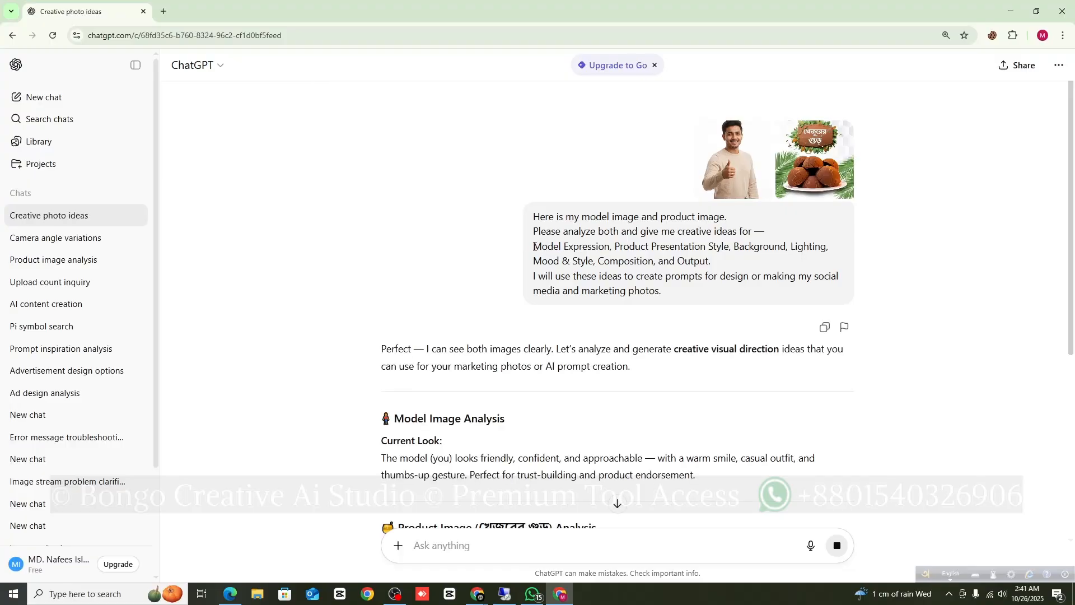
- Highlight the sent request's list of idea categories, its analysis instruction and the line about using the ideas for prompts
left_click_drag(534, 247, 790, 247)
left_click_drag(533, 261, 700, 262)
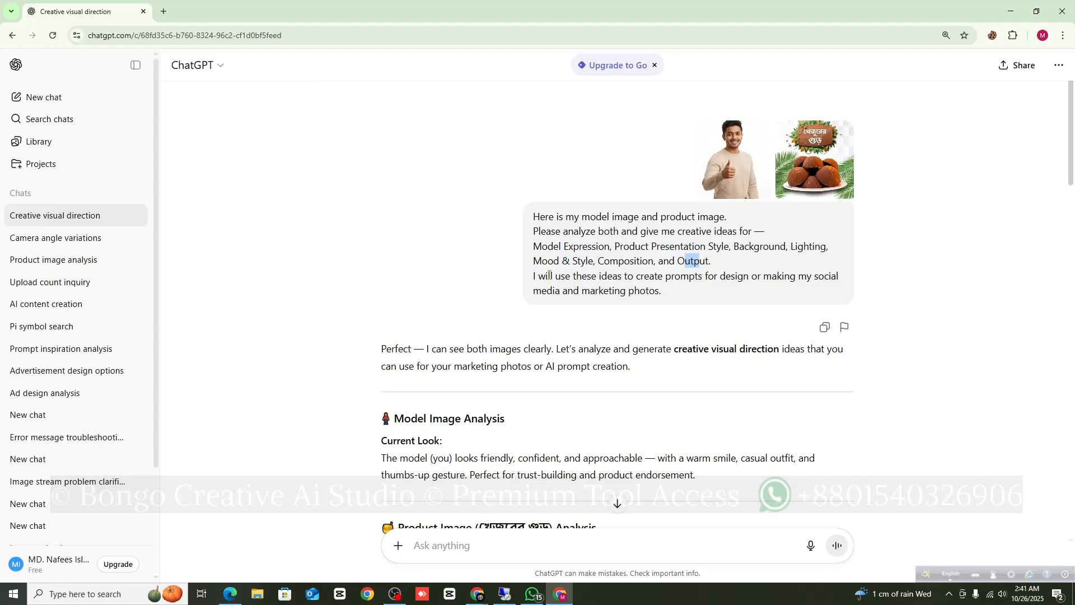
left_click_drag(536, 231, 751, 232)
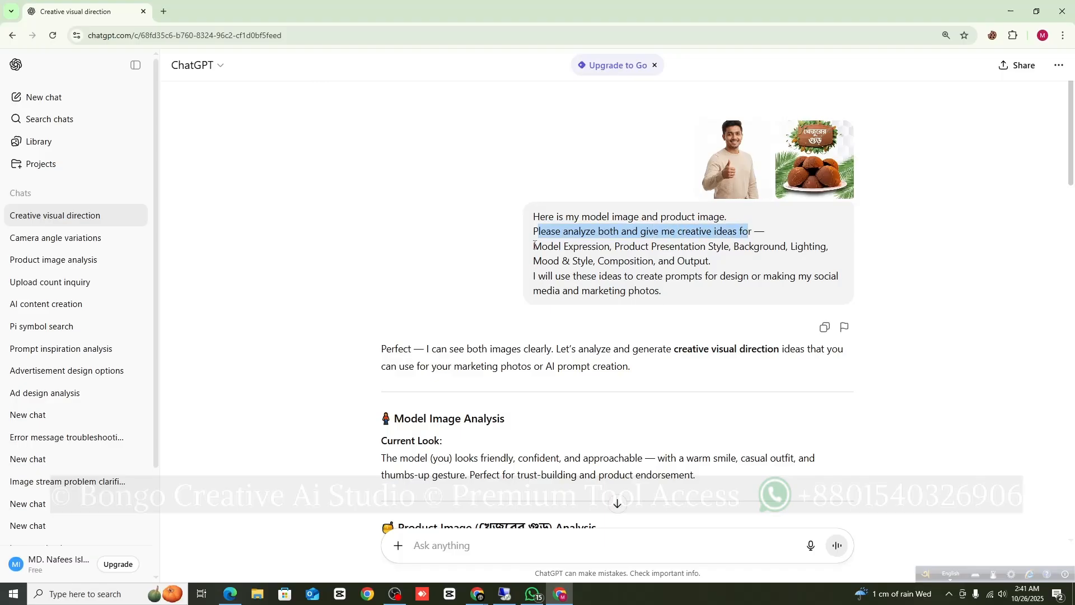
left_click_drag(534, 277, 745, 277)
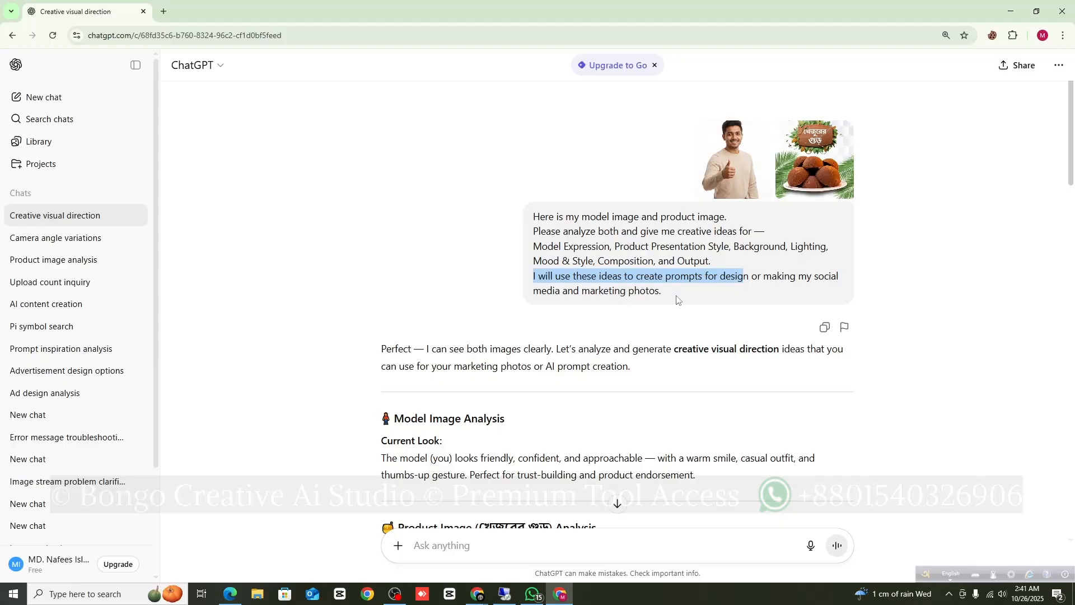
left_click(588, 243)
- Read through ChatGPT's model and product analysis and its creative directions, from Model Expression & Pose to Final Output Ideas
scroll(582, 245, "down", 4)
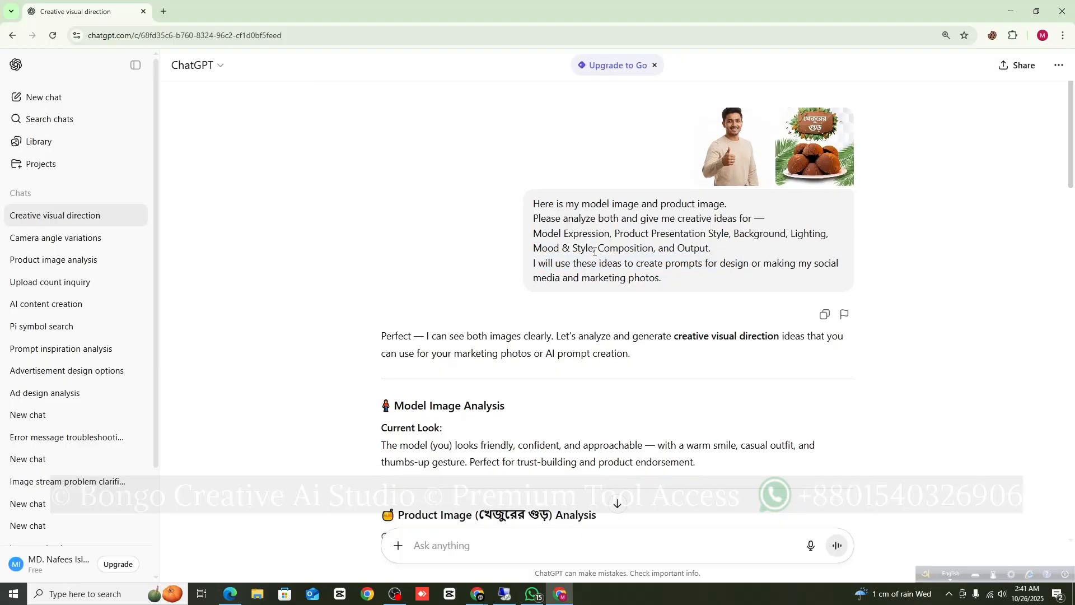
scroll(466, 251, "down", 2)
scroll(466, 257, "up", 2)
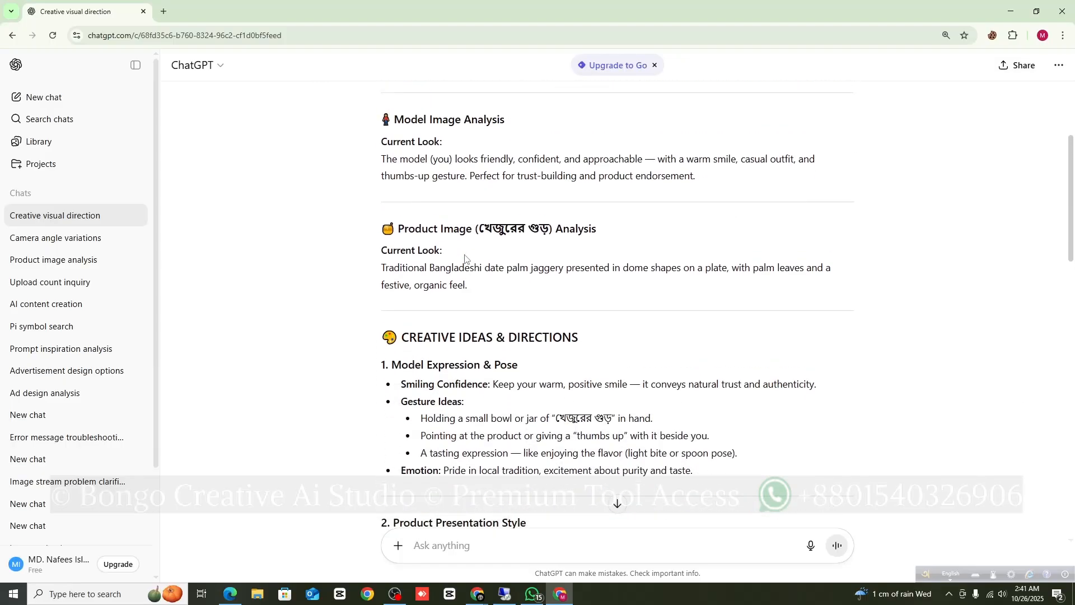
scroll(512, 298, "up", 4)
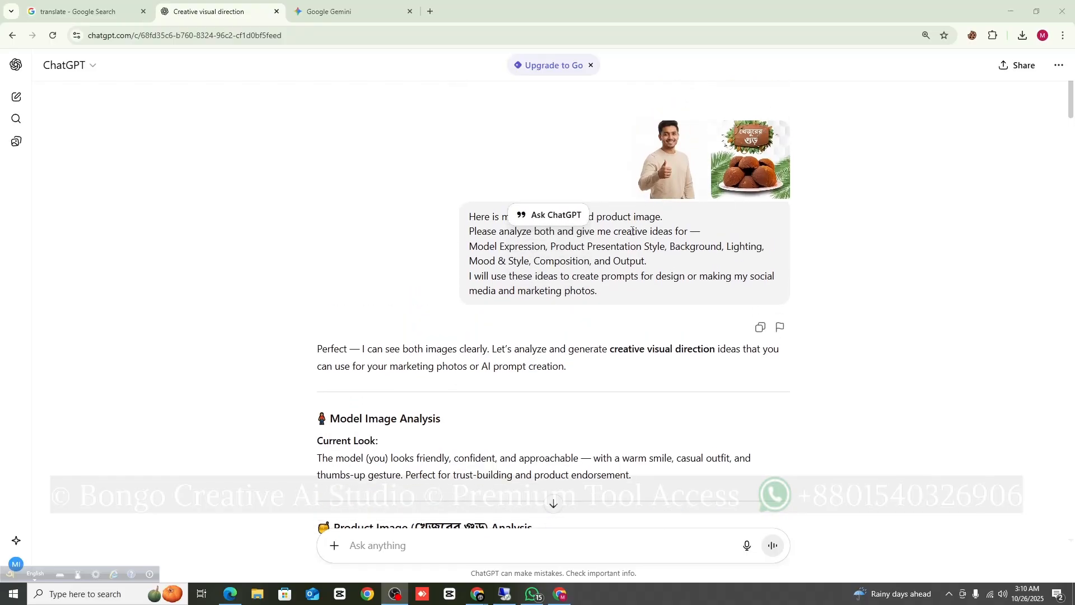
scroll(532, 347, "down", 8)
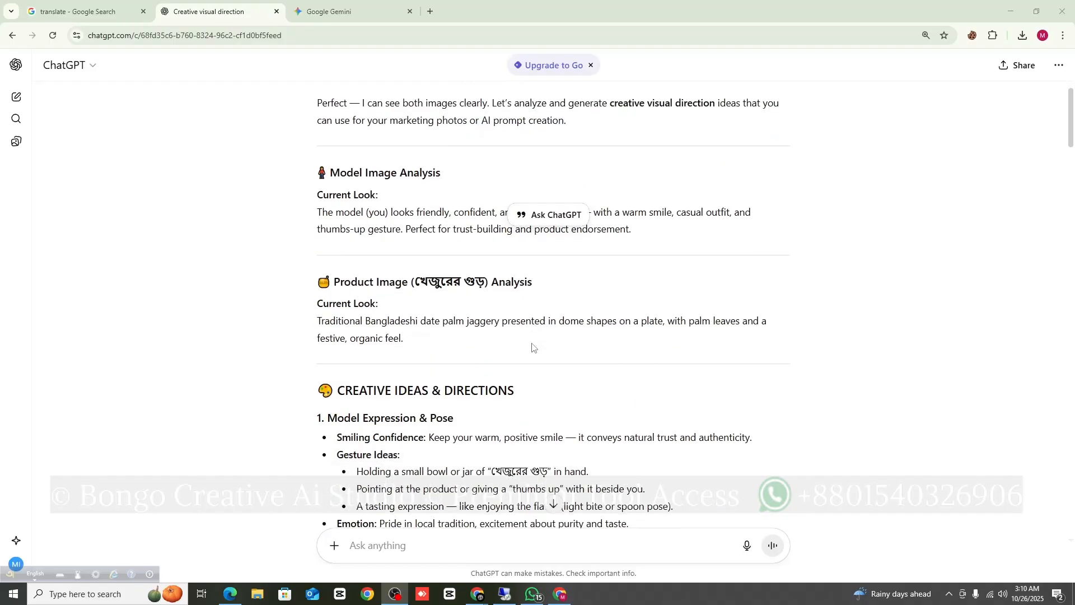
scroll(532, 347, "down", 1)
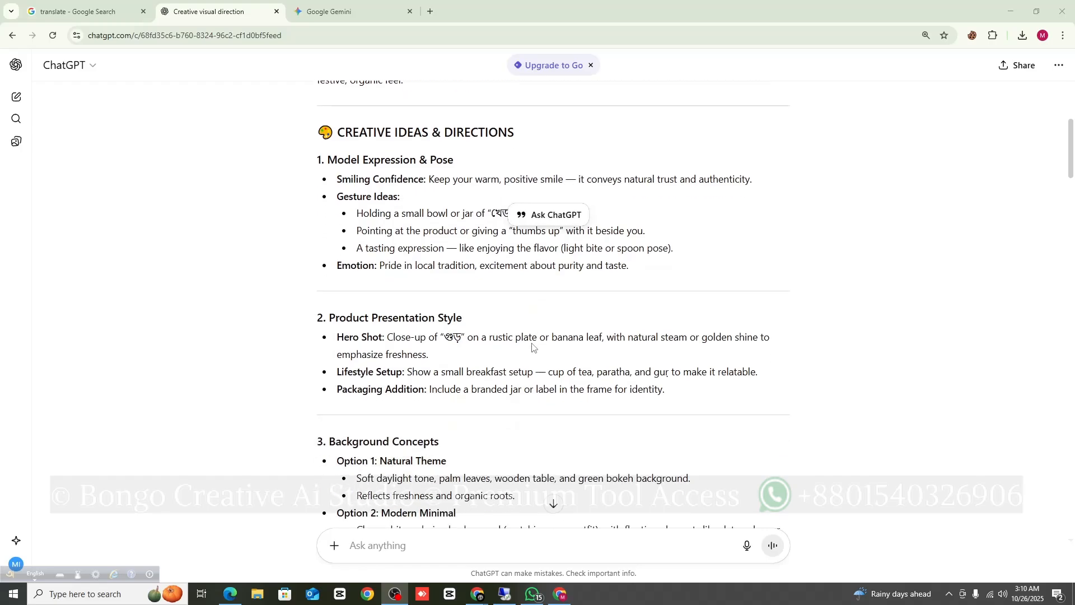
scroll(482, 332, "down", 1)
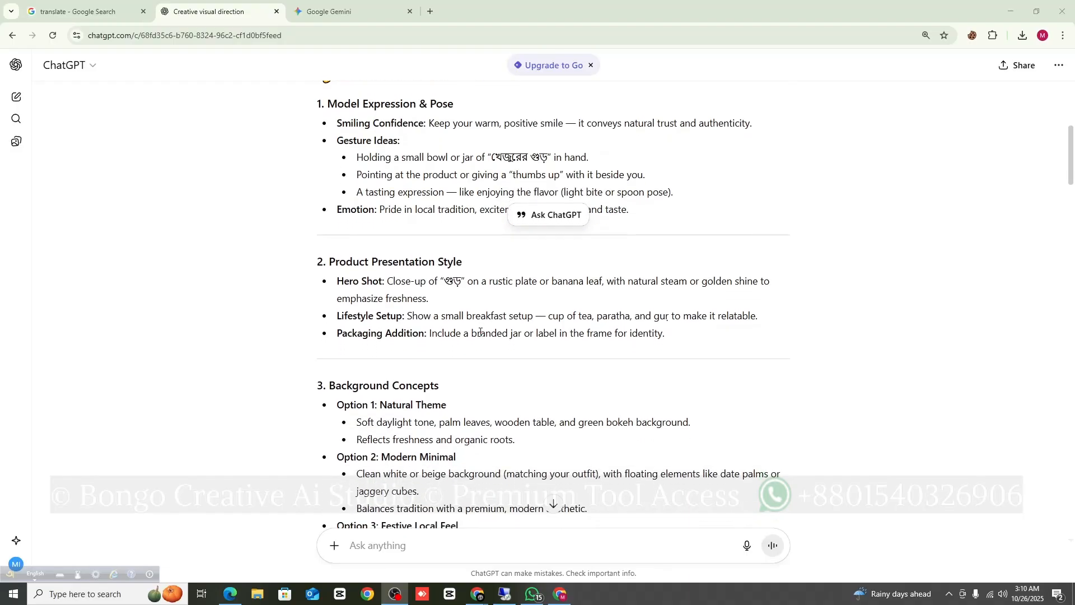
scroll(526, 337, "down", 1)
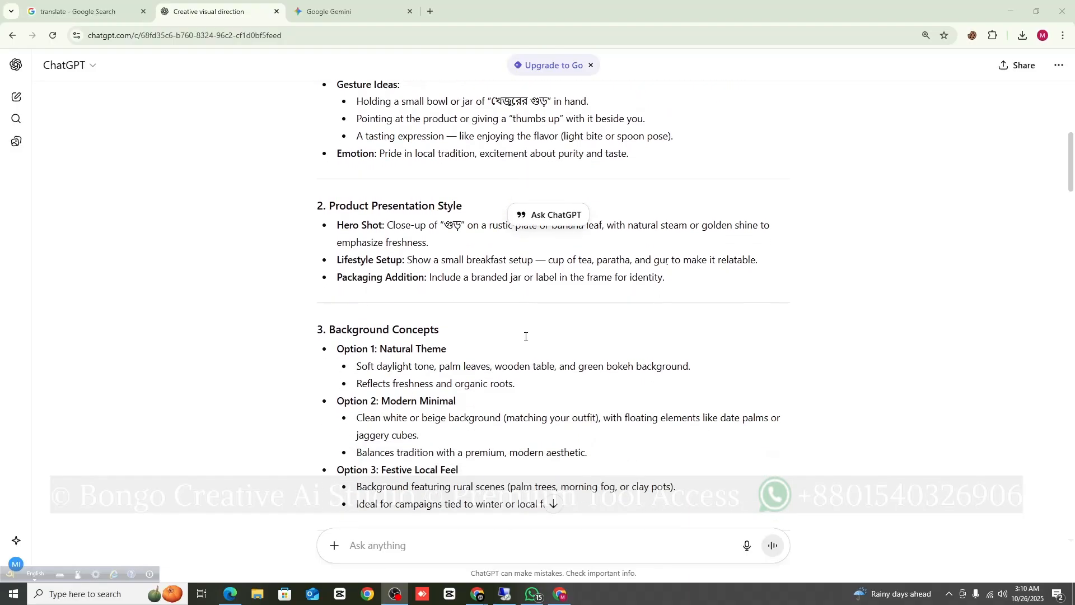
scroll(526, 338, "down", 2)
scroll(526, 341, "down", 1)
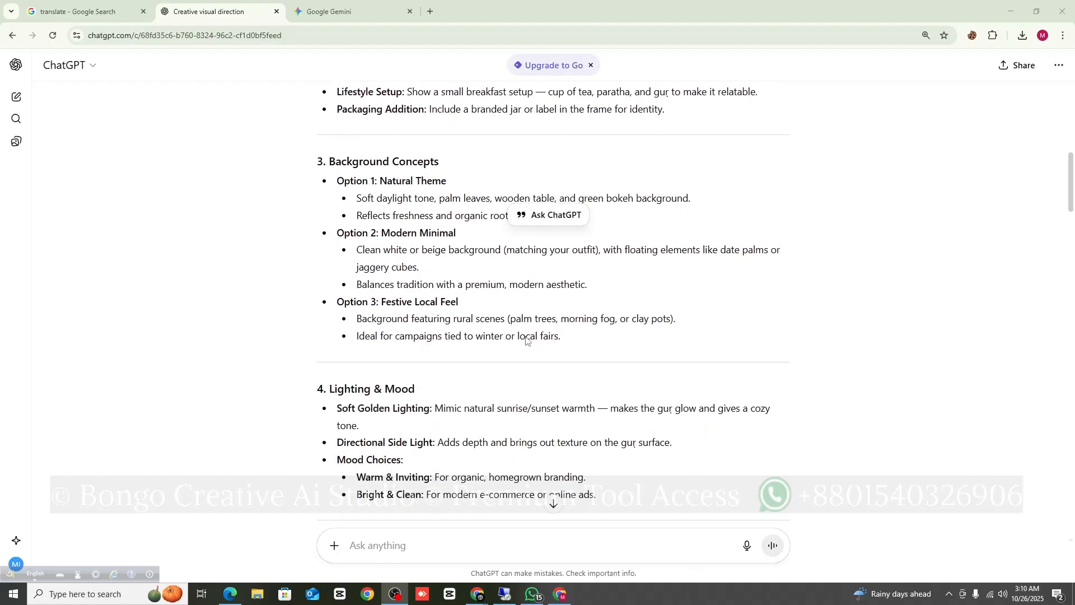
scroll(526, 340, "down", 2)
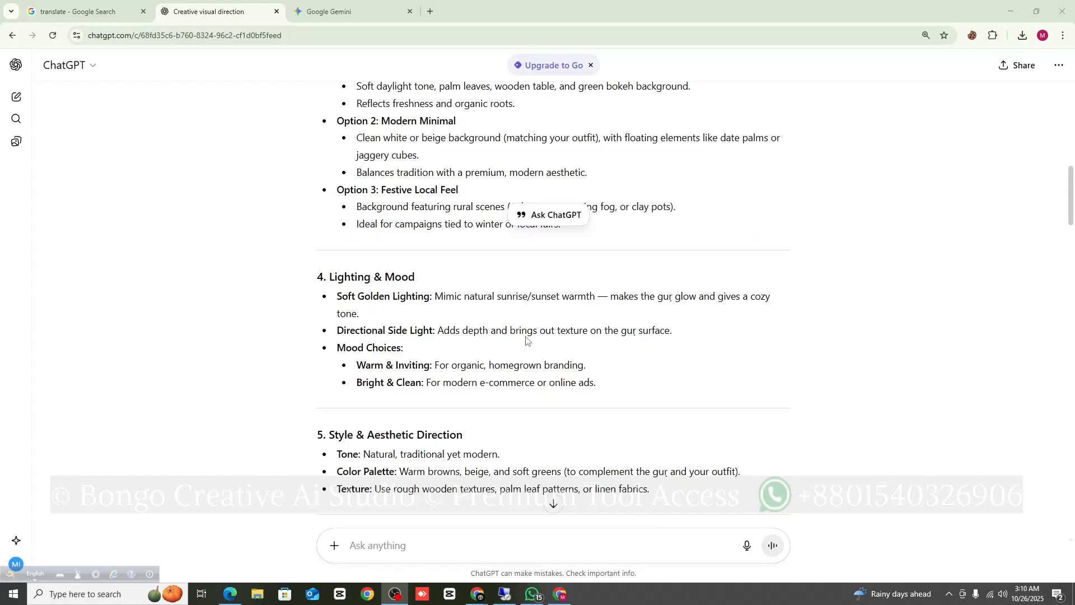
scroll(526, 340, "down", 9)
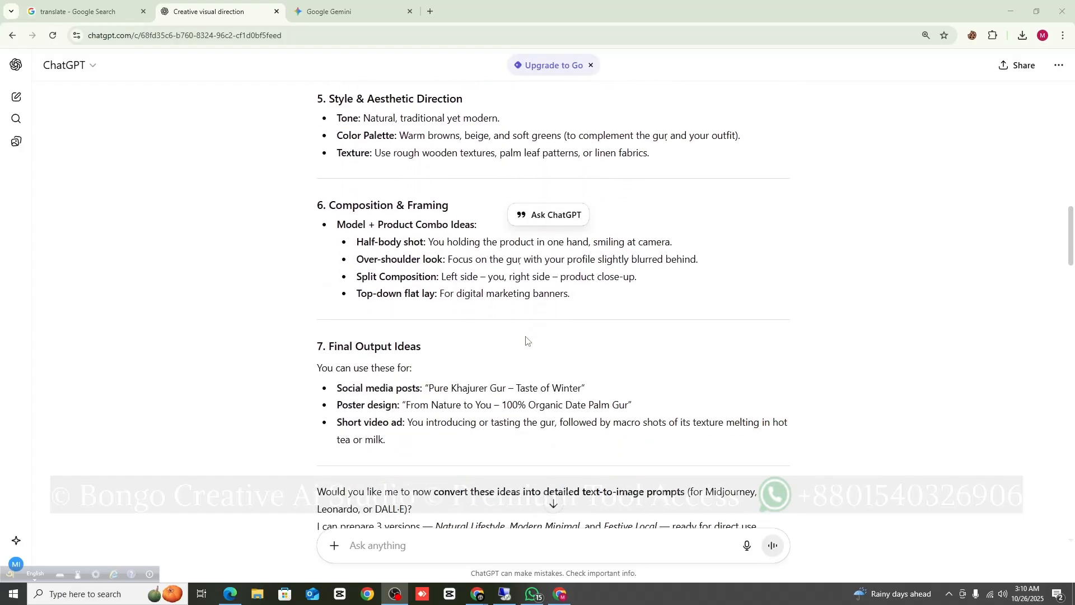
- Examine the follow-up request for five unique, text-free poster prompts that strictly follow the given prompt structure
scroll(526, 341, "down", 3)
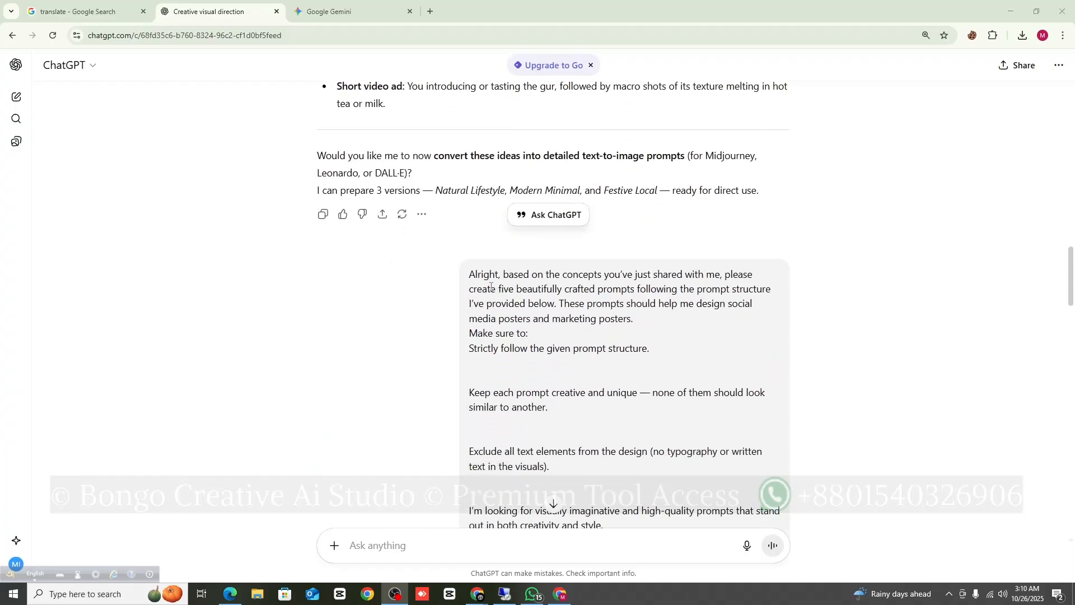
scroll(467, 238, "down", 1)
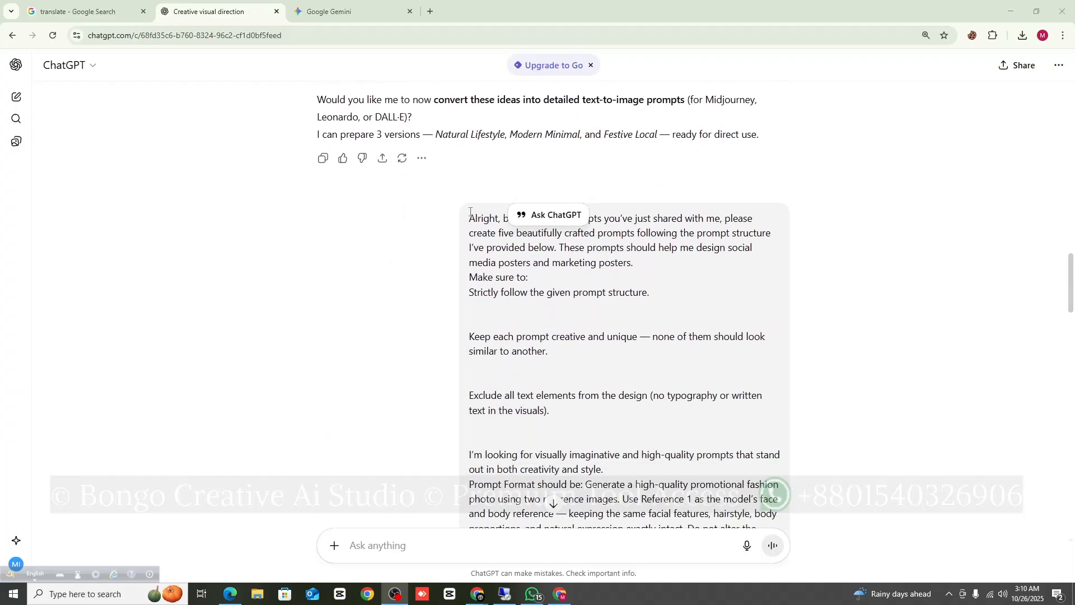
left_click_drag(468, 219, 598, 277)
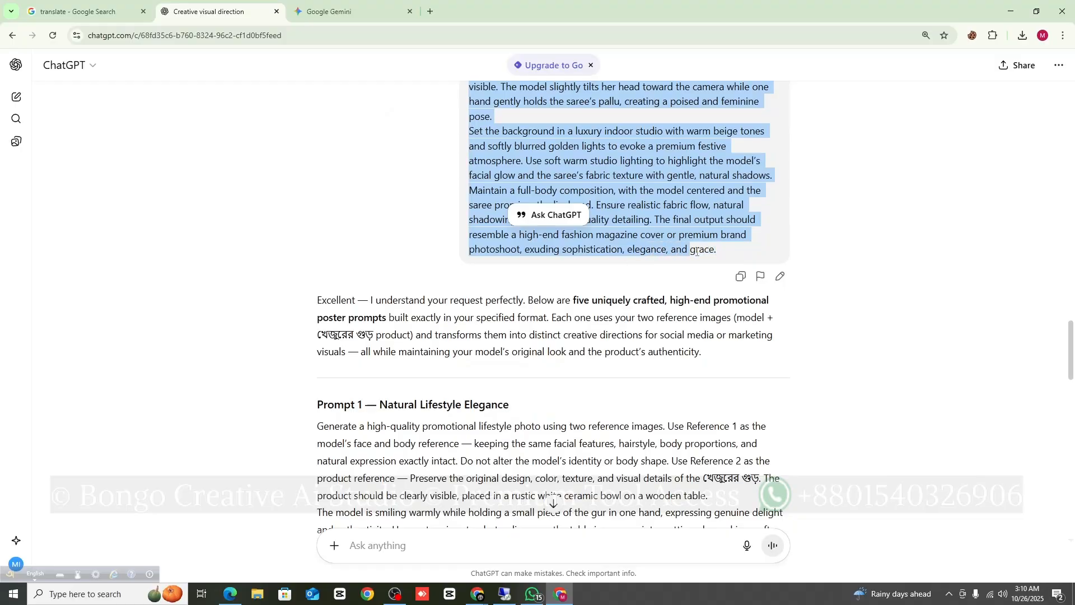
scroll(593, 292, "up", 8)
scroll(586, 309, "up", 3)
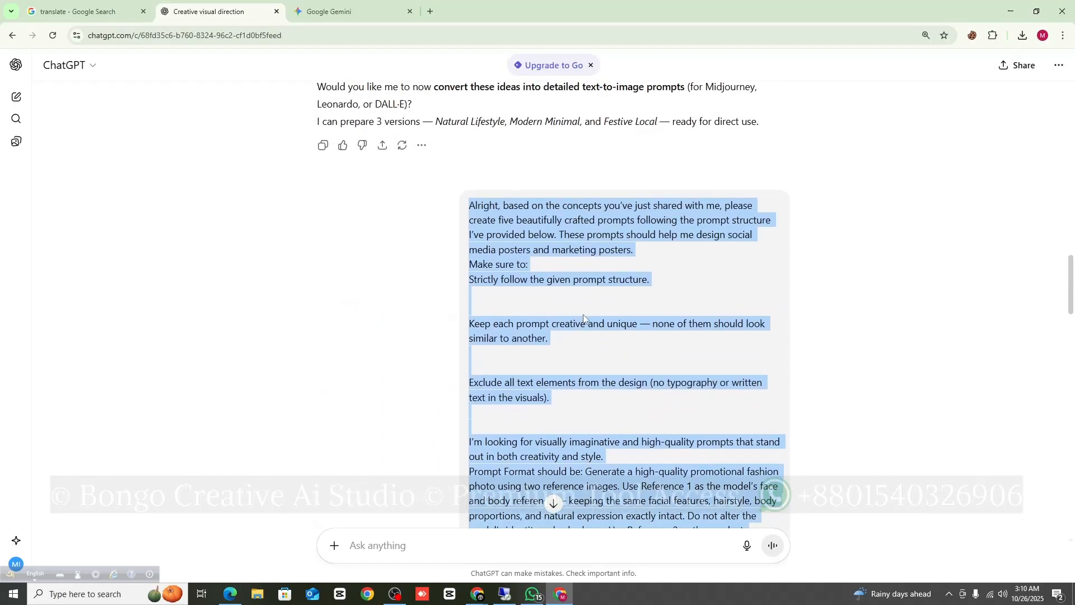
left_click(623, 277)
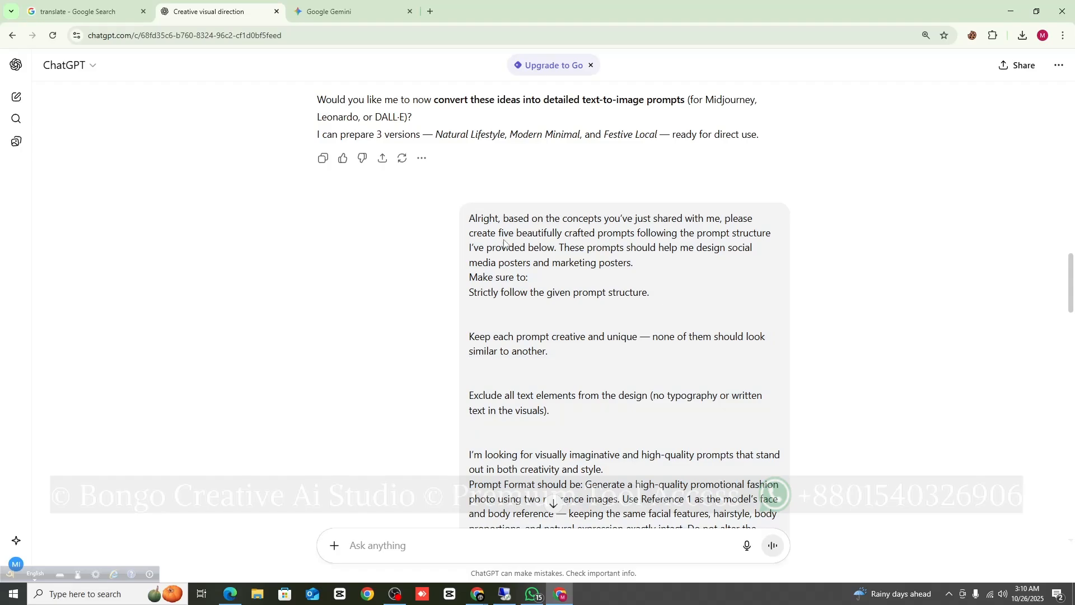
mouse_move(497, 234)
left_mouse_down()
mouse_move(519, 234)
mouse_move(510, 233)
left_mouse_up()
scroll(585, 328, "down", 2)
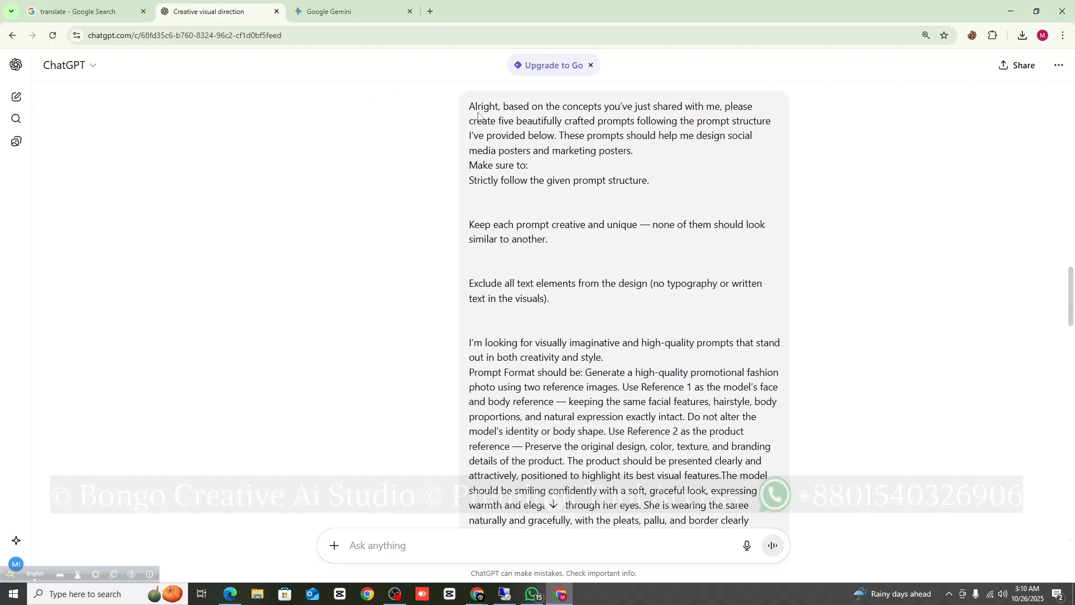
- Review the generated prompts "Natural Lifestyle Elegance" and "Premium Studio Elegance" in ChatGPT's reply
scroll(599, 234, "down", 7)
scroll(599, 234, "down", 6)
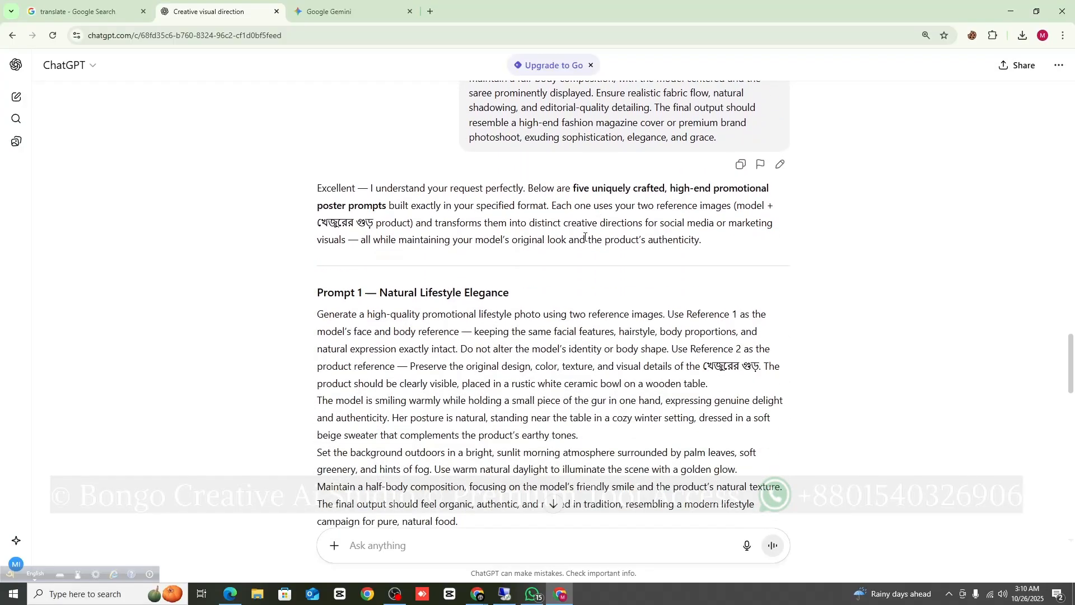
scroll(413, 297, "down", 2)
scroll(414, 297, "down", 3)
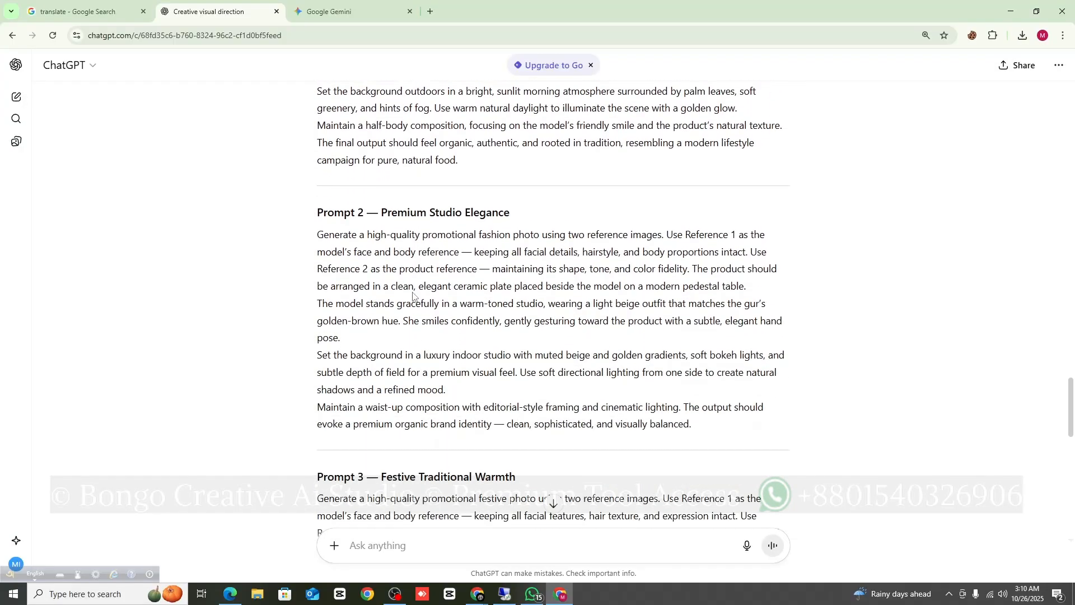
scroll(410, 335, "up", 3)
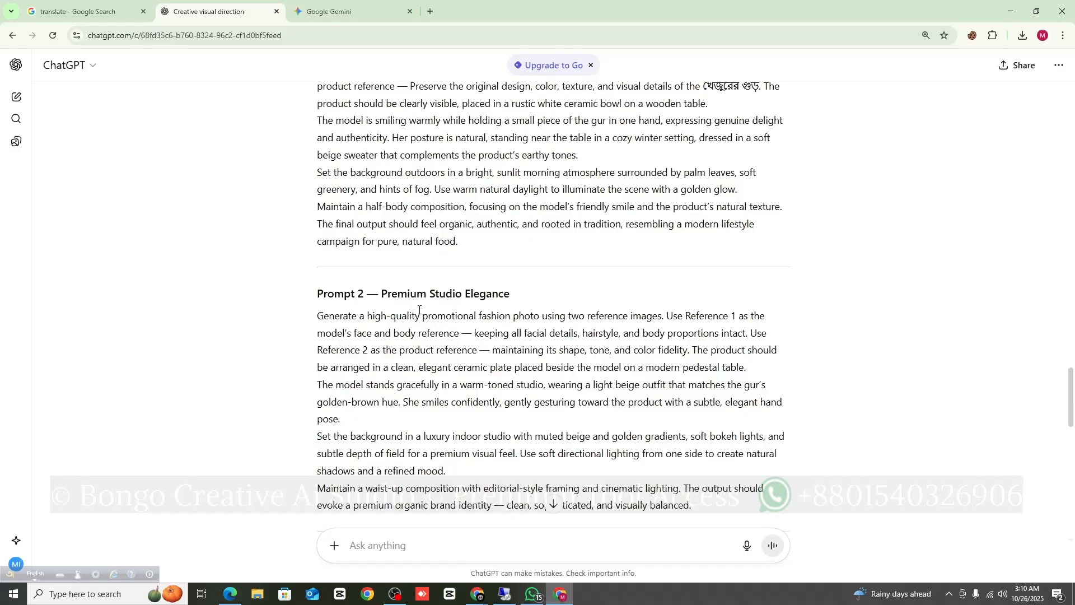
scroll(419, 309, "up", 1)
- Switch to Gemini and check the generated image of the model holding the plate of gur and the recent download history
left_click(328, 12)
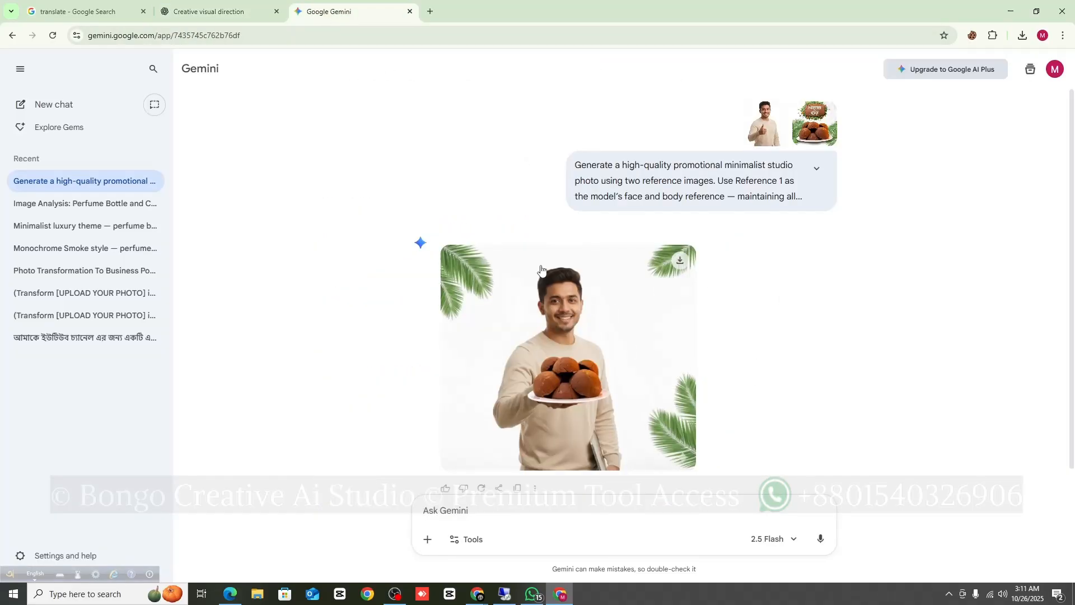
scroll(589, 344, "down", 1)
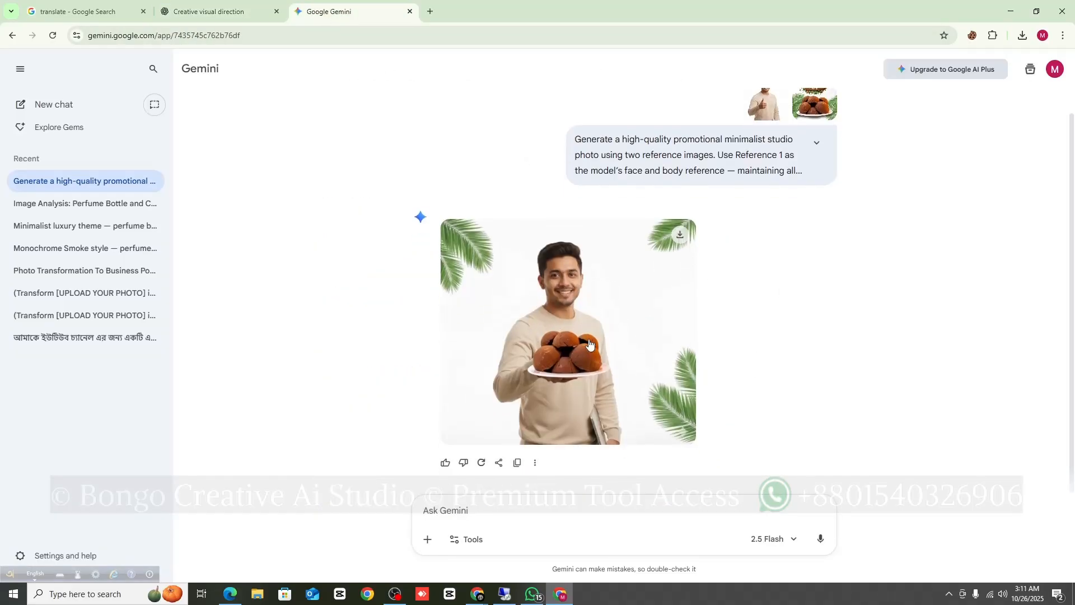
scroll(589, 344, "up", 1)
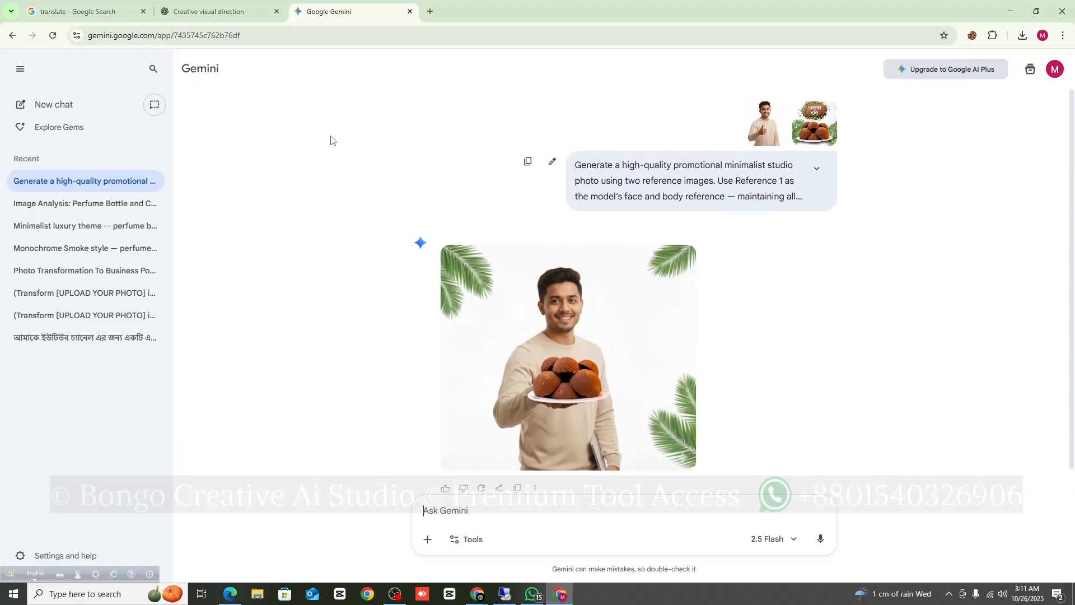
left_click(1022, 35)
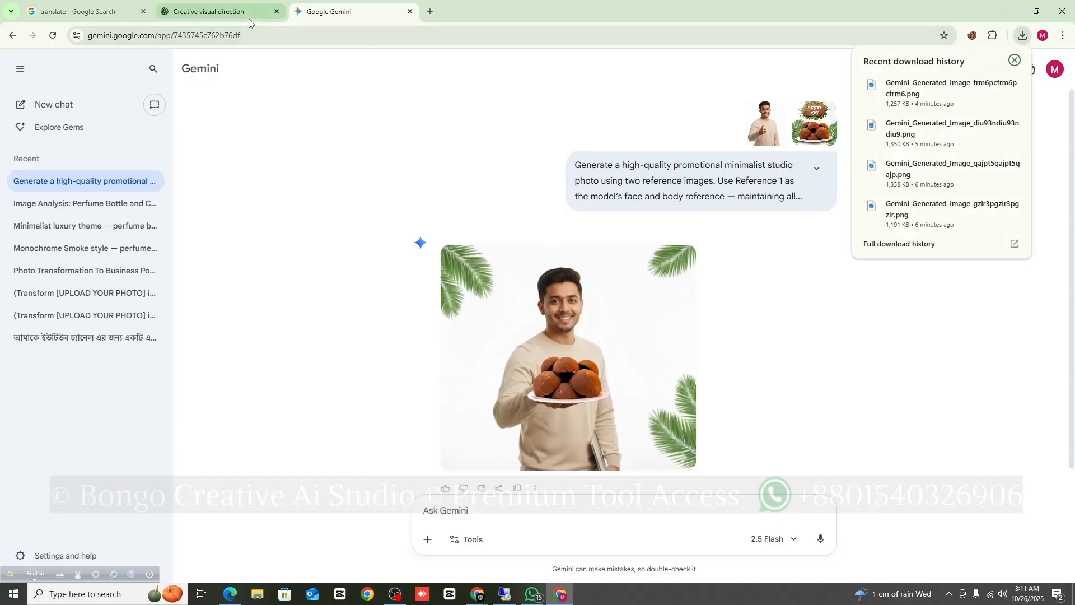
- Open the Downloads folder, view the generated images of the model holding gur at full size, and return to Gemini
left_click(992, 84)
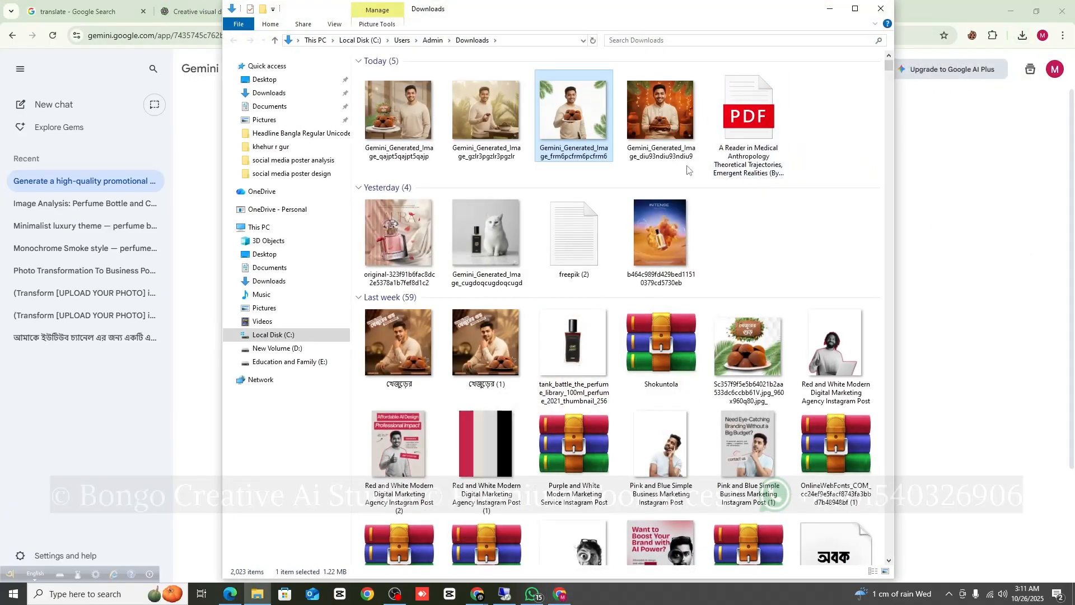
double_click(641, 129)
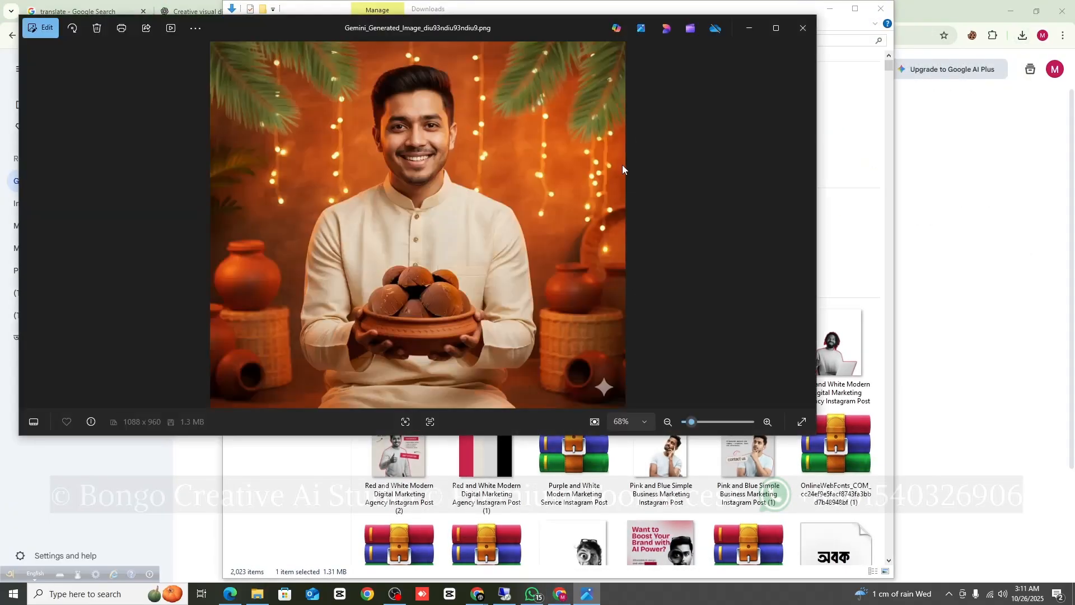
left_click(775, 28)
key("Right")
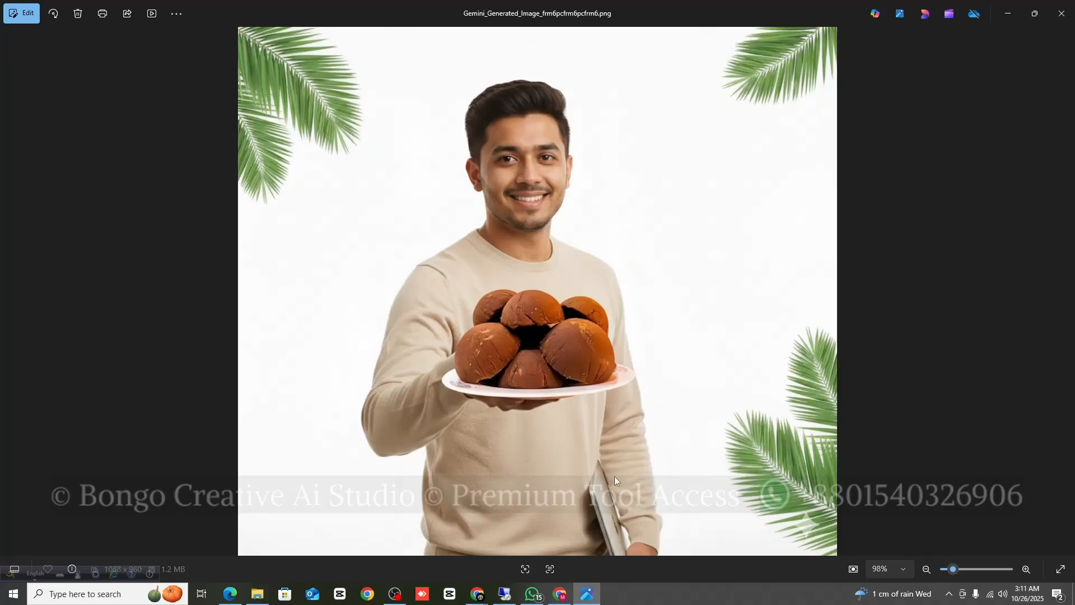
left_click(1061, 17)
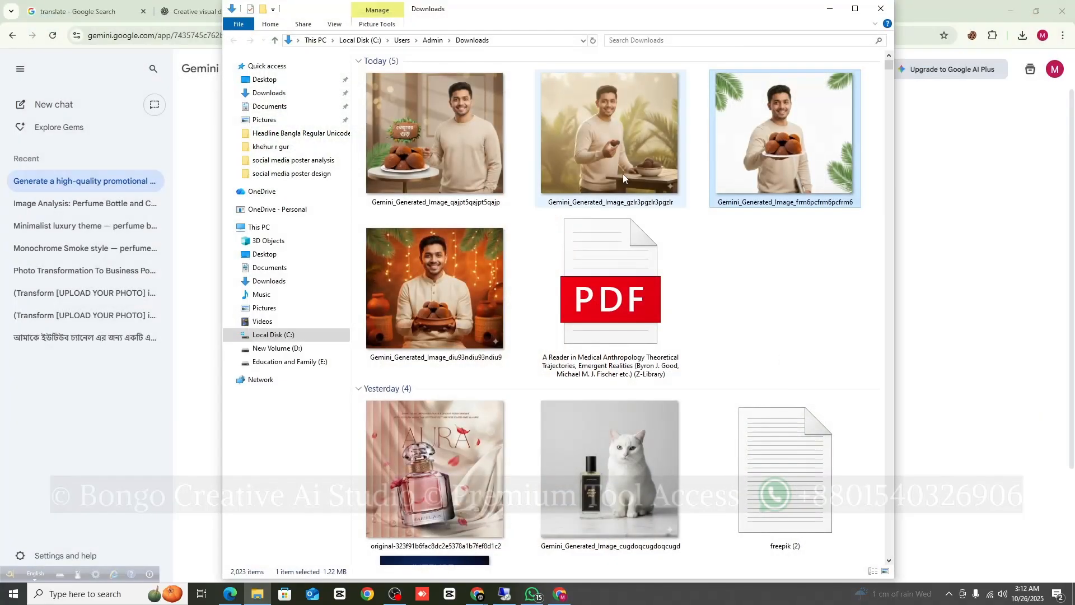
double_click(387, 312)
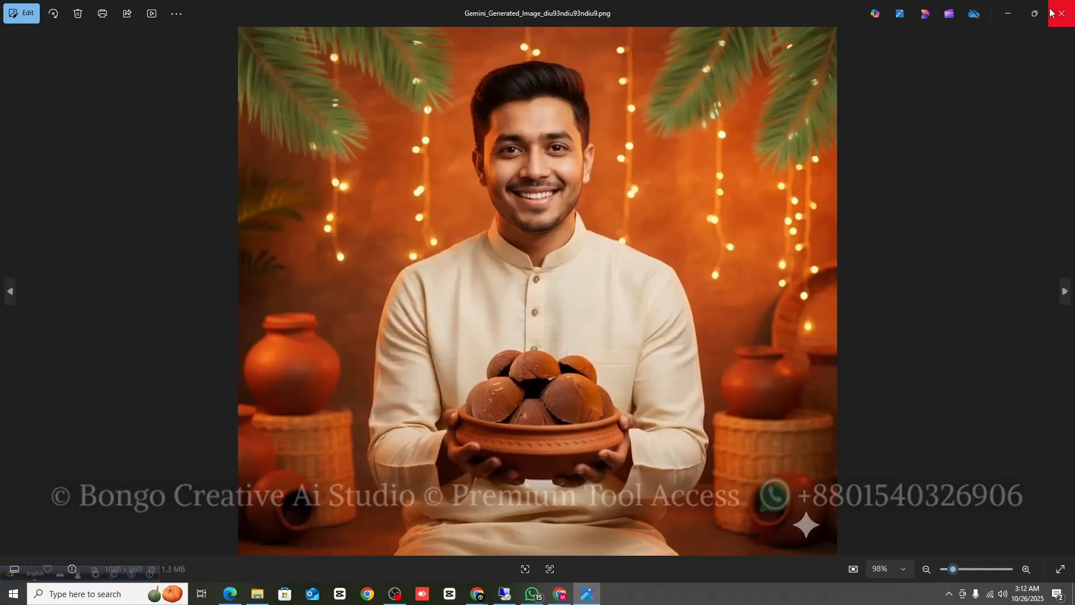
left_click(1061, 14)
left_click(829, 8)
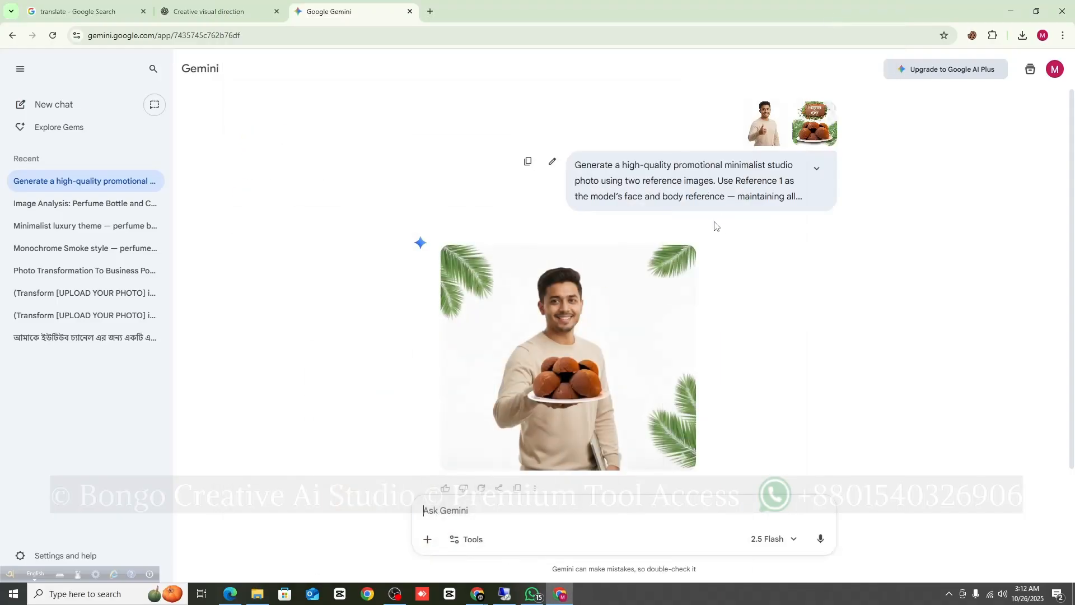
- Switch to ChatGPT and re-examine the creative directions, the request for five unique text-free prompts, and the generated "Premium Studio Elegance" prompt
left_click(215, 12)
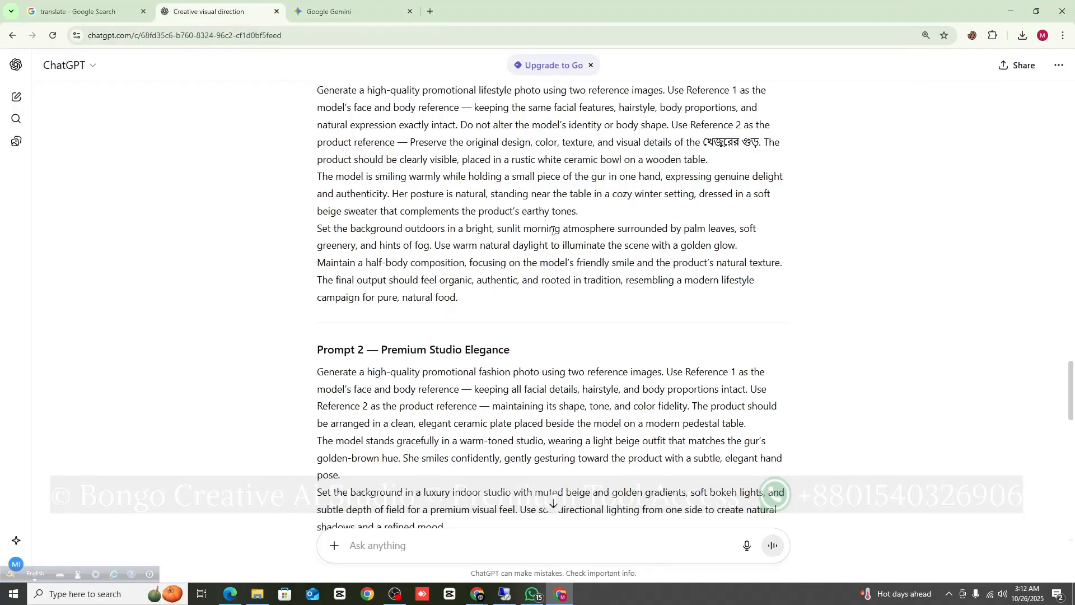
scroll(597, 268, "up", 4)
scroll(597, 267, "up", 15)
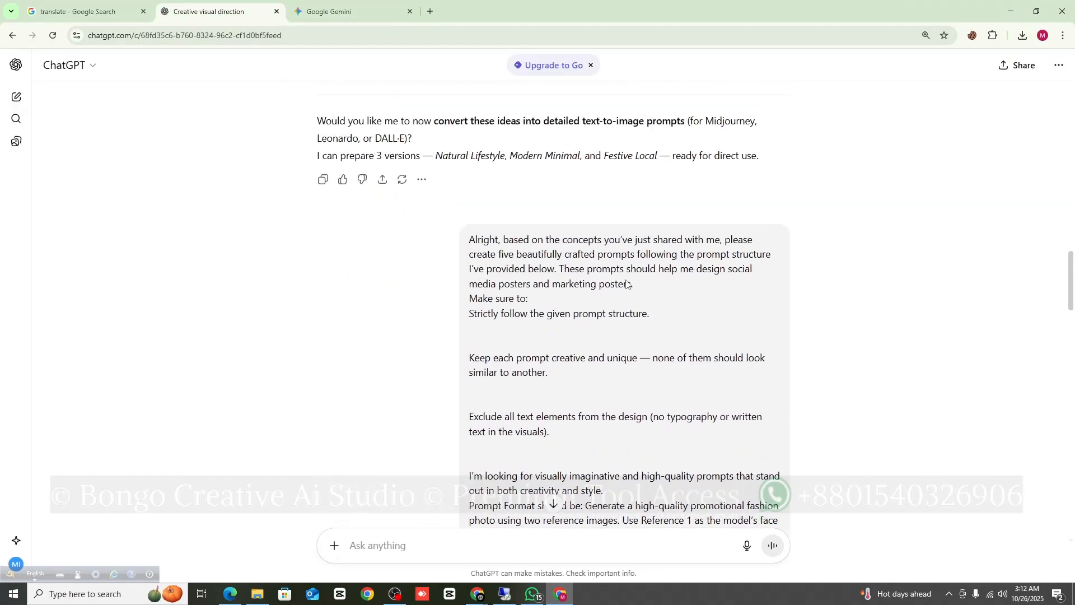
scroll(628, 280, "up", 14)
scroll(646, 291, "down", 7)
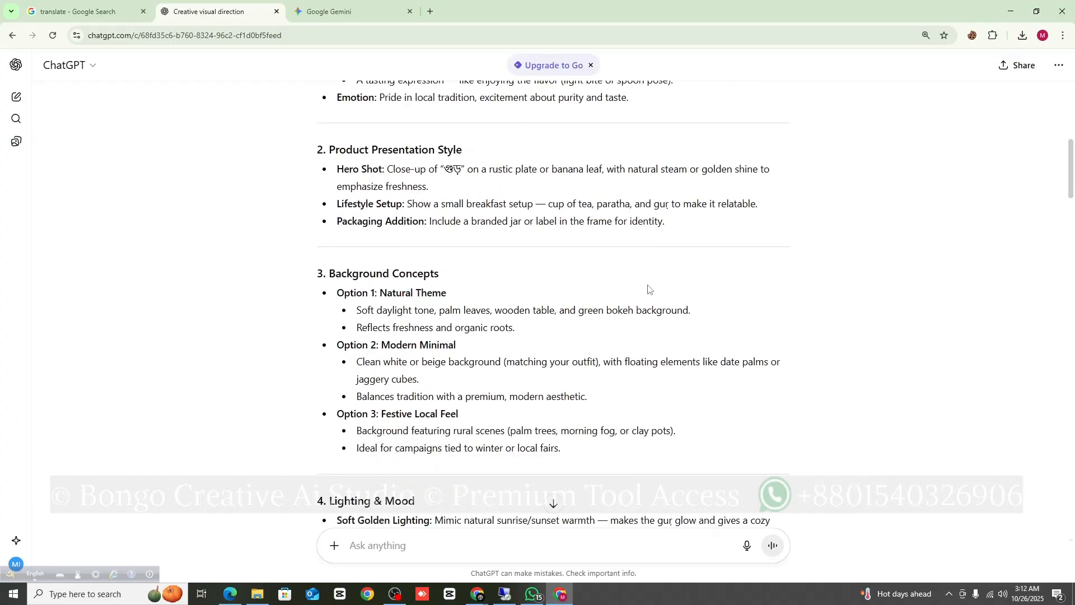
scroll(647, 289, "down", 18)
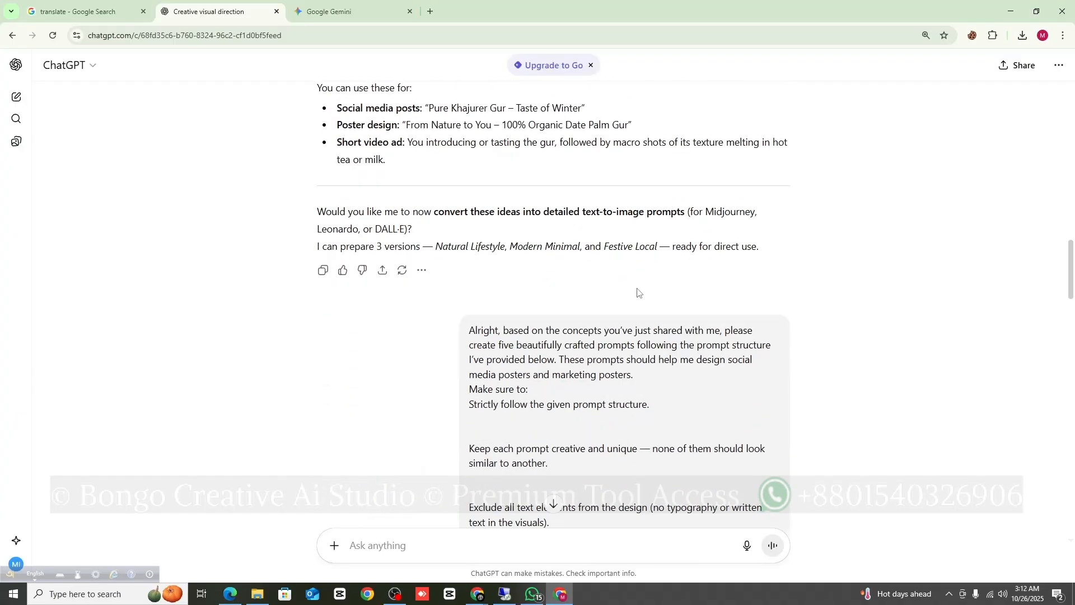
scroll(559, 295, "down", 8)
scroll(465, 305, "down", 5)
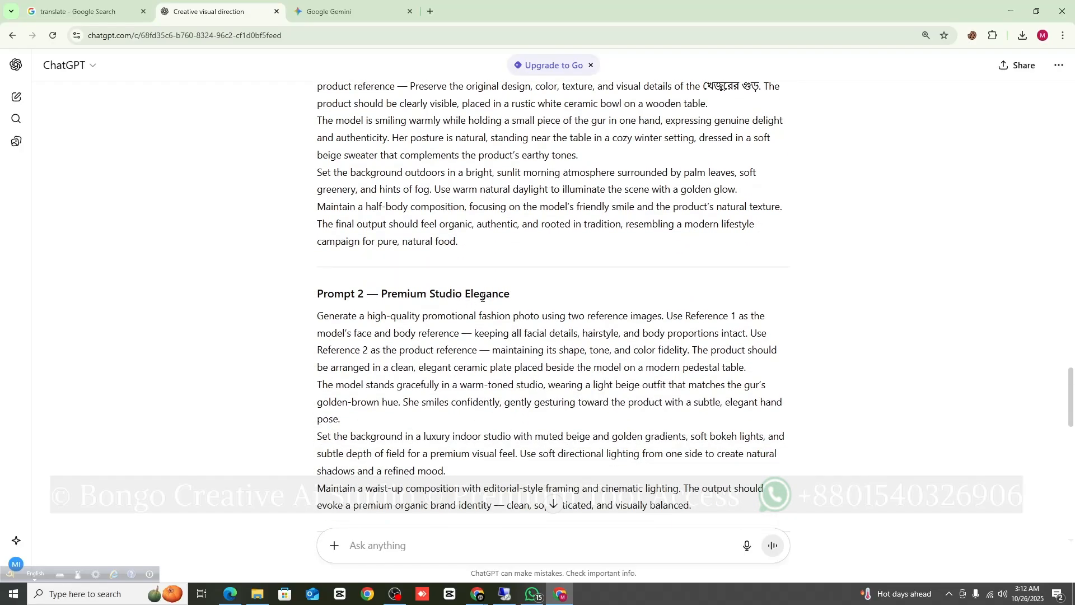
scroll(482, 296, "up", 15)
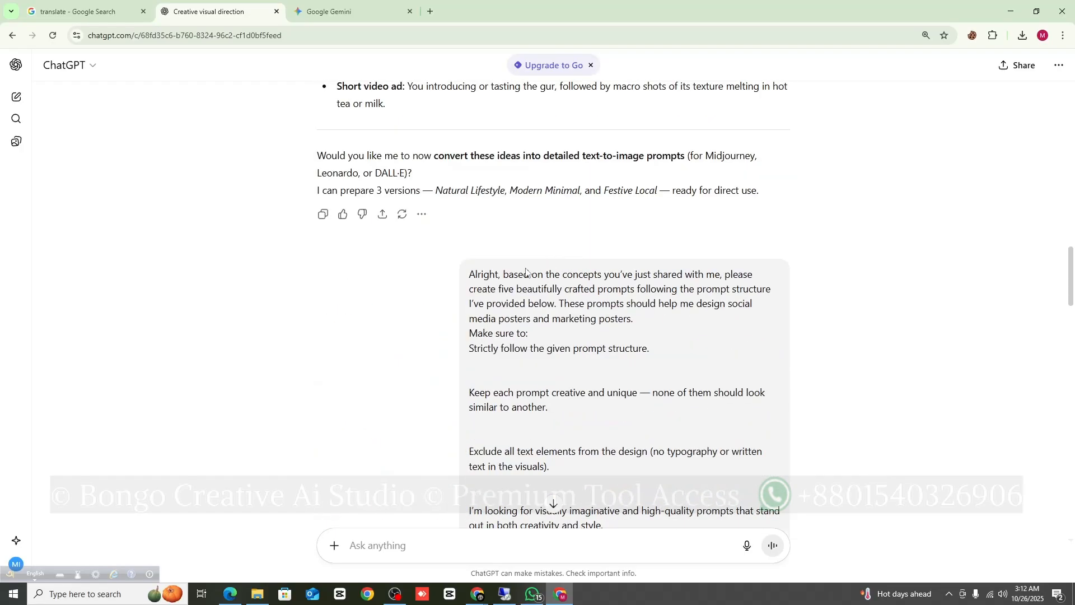
left_click_drag(500, 290, 510, 286)
scroll(516, 292, "down", 8)
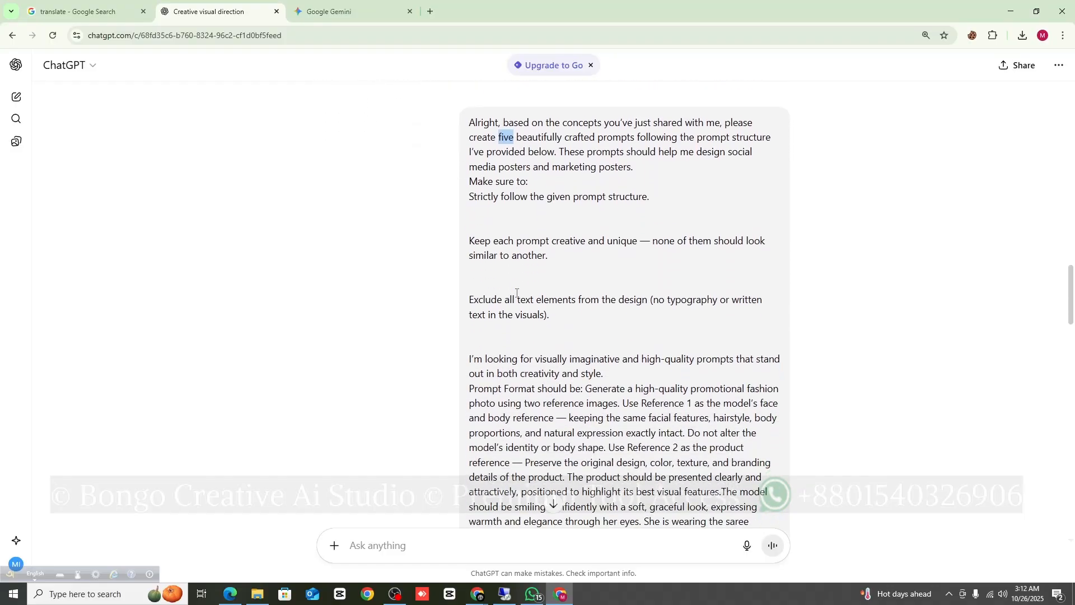
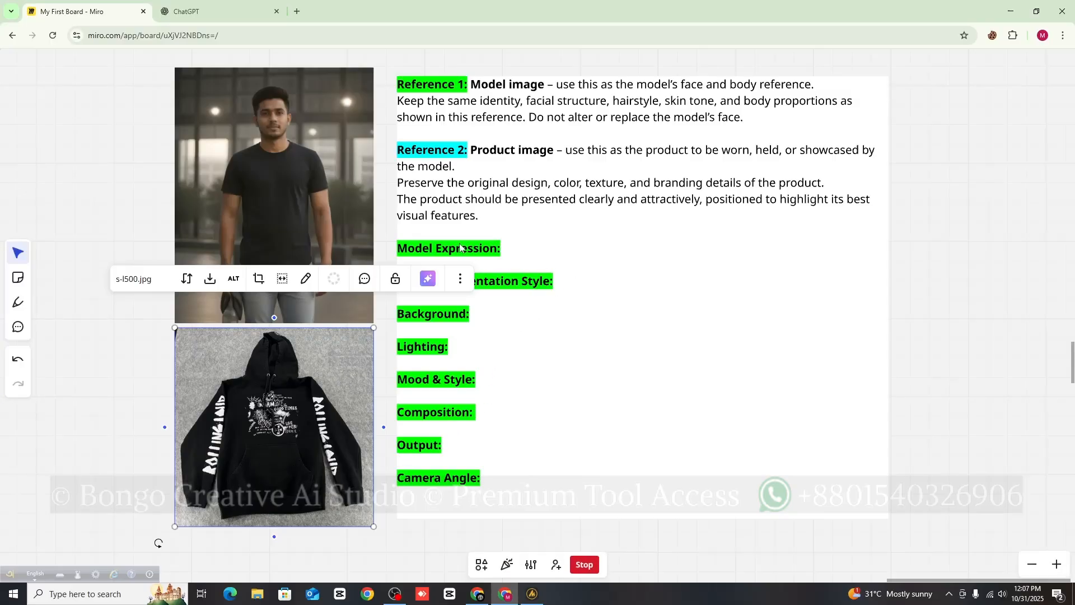
- Open the prompt template text on the Miro board for editing, go through its empty fields, and place the cursor after "Model Expression:"
left_click(538, 250)
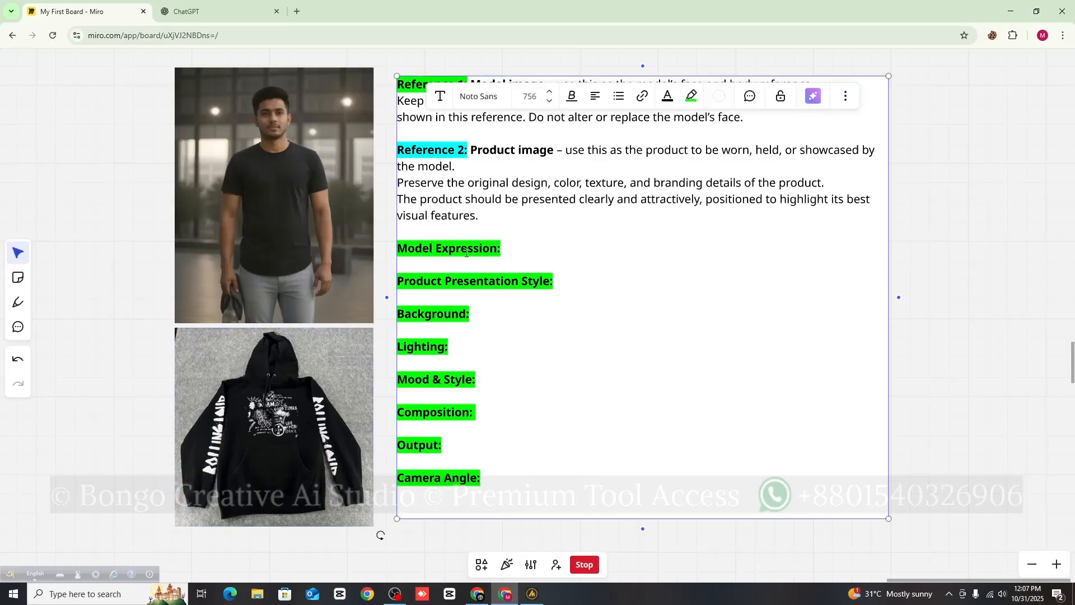
left_click(493, 337)
left_click(456, 347)
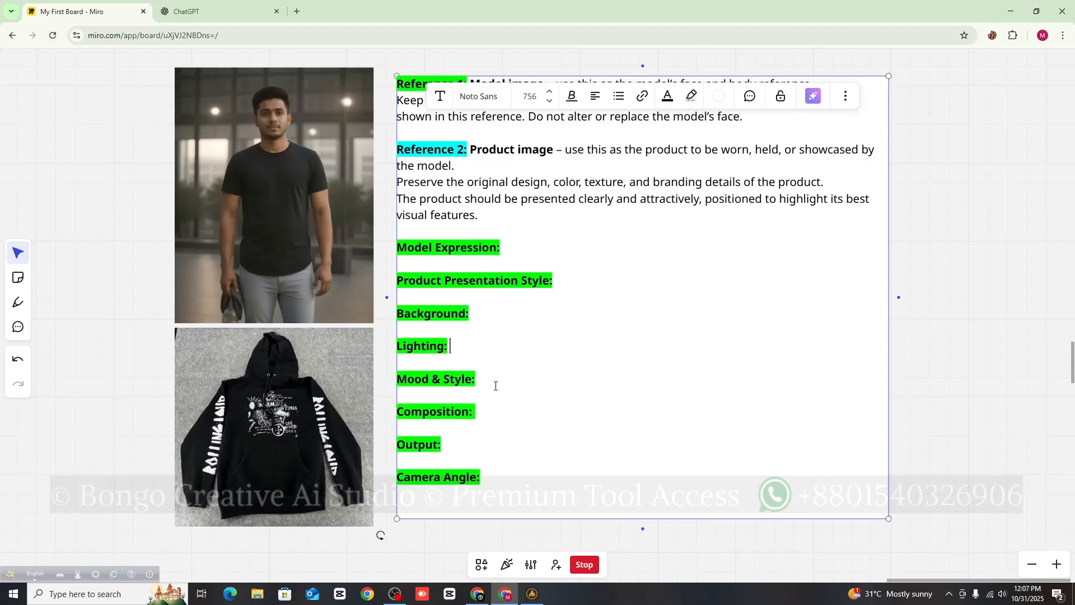
left_click(487, 427)
left_click(476, 440)
left_click(494, 414)
left_click(507, 247)
left_click_drag(398, 246, 505, 246)
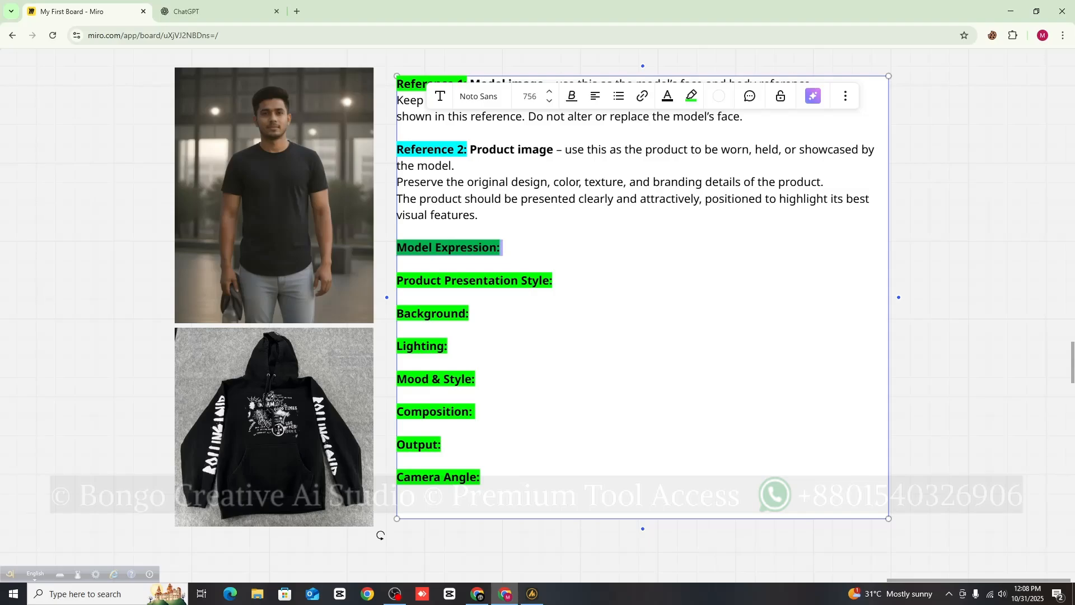
left_click(540, 249)
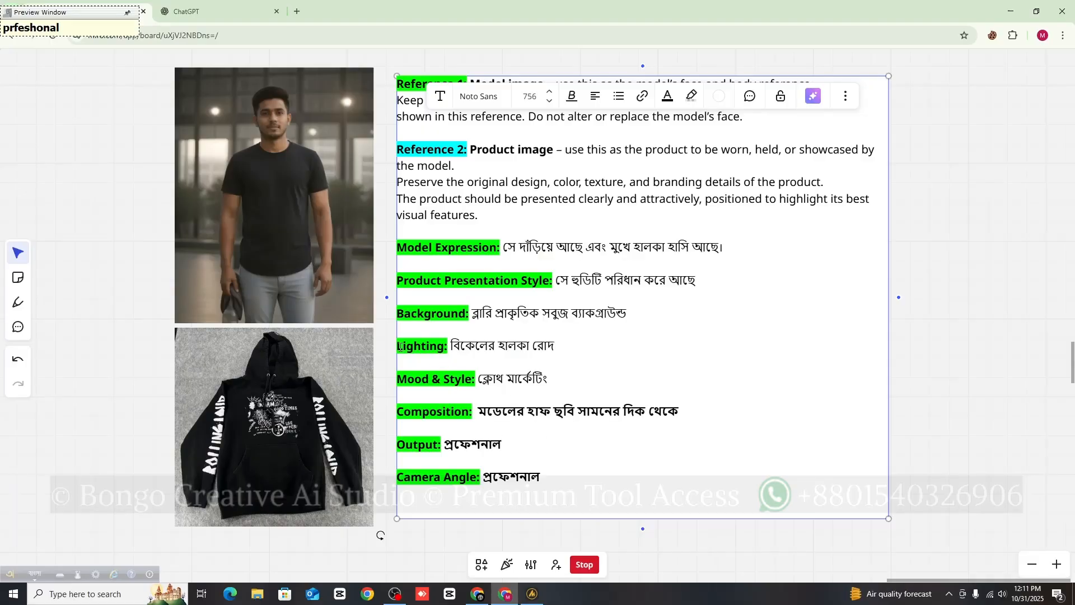
- Search Google Images for the Background field's phrase "ব্লারি প্রাকৃতিক সবুজ ব্যাকগ্রাউন্ড", copied from the template, and browse the results
left_click_drag(398, 347, 448, 342)
left_click_drag(399, 280, 555, 279)
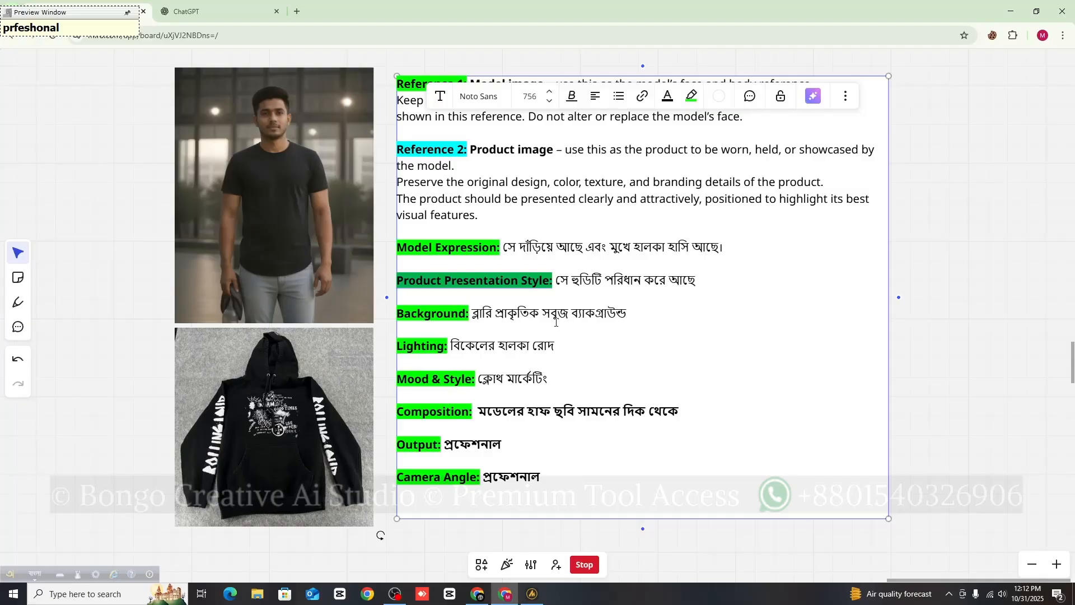
left_click_drag(475, 317, 624, 315)
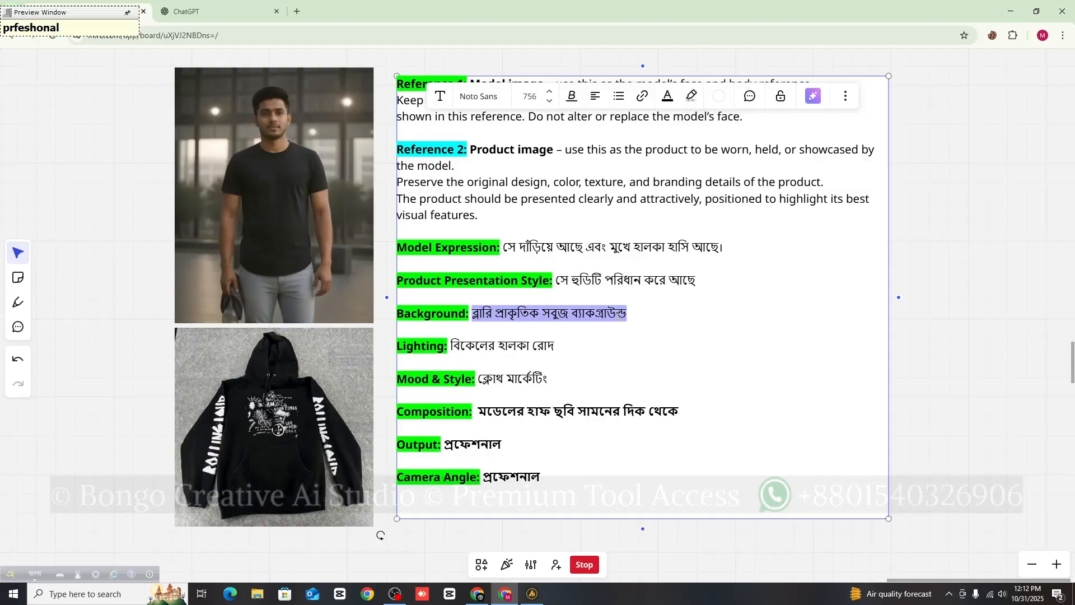
right_click(621, 314)
left_click(636, 100)
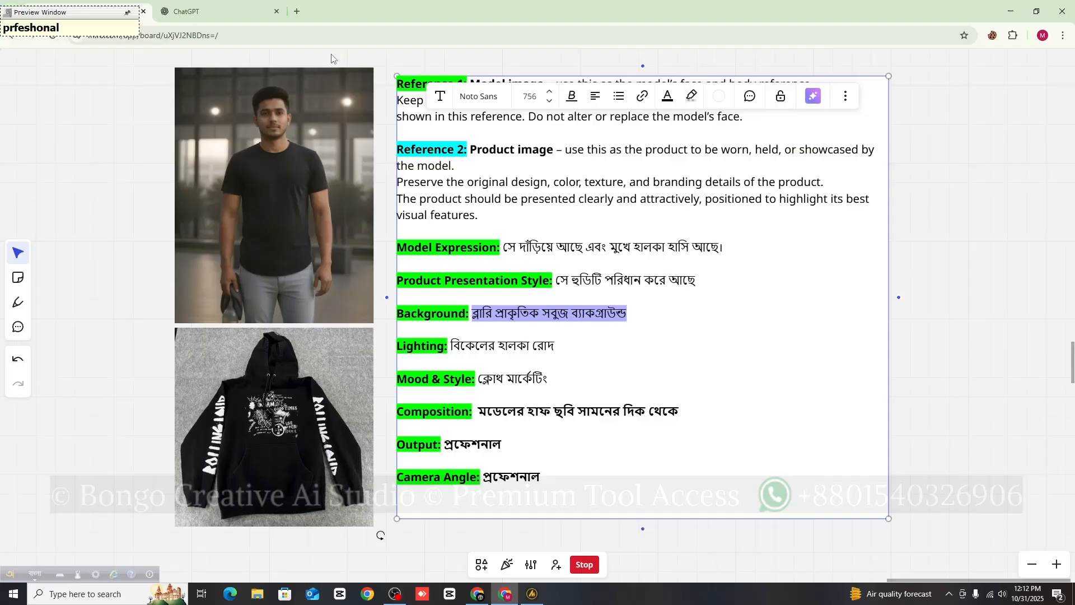
left_click(297, 12)
right_click(305, 32)
left_click(345, 130)
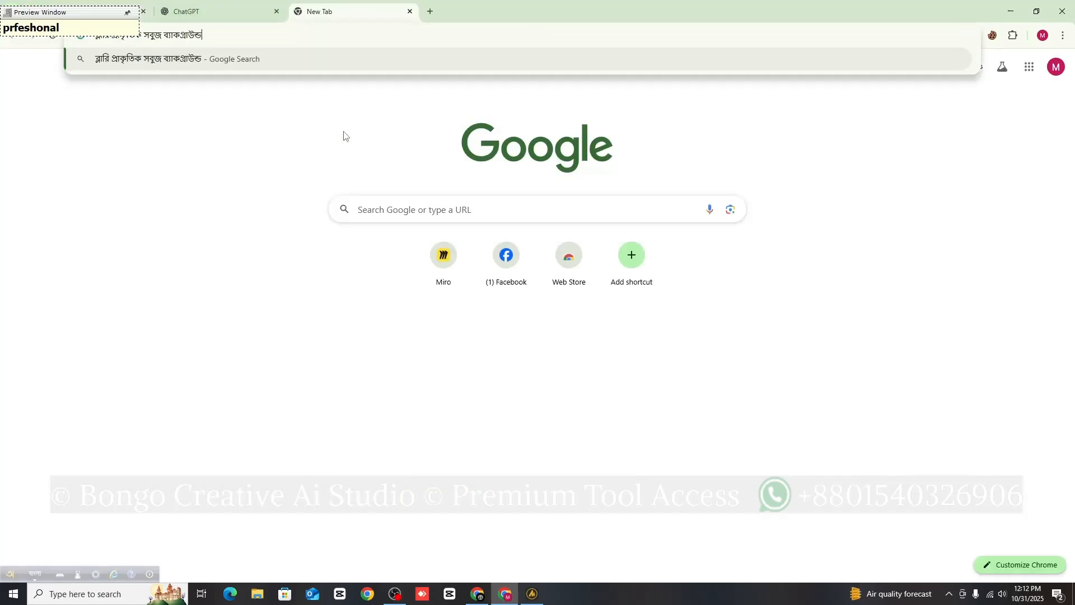
key("Return")
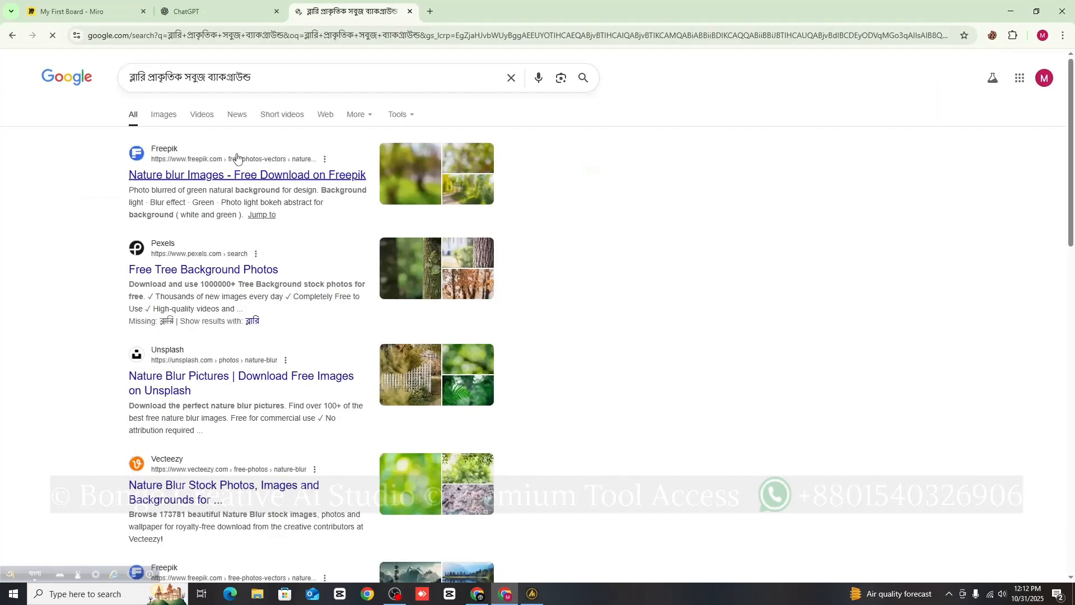
left_click(164, 114)
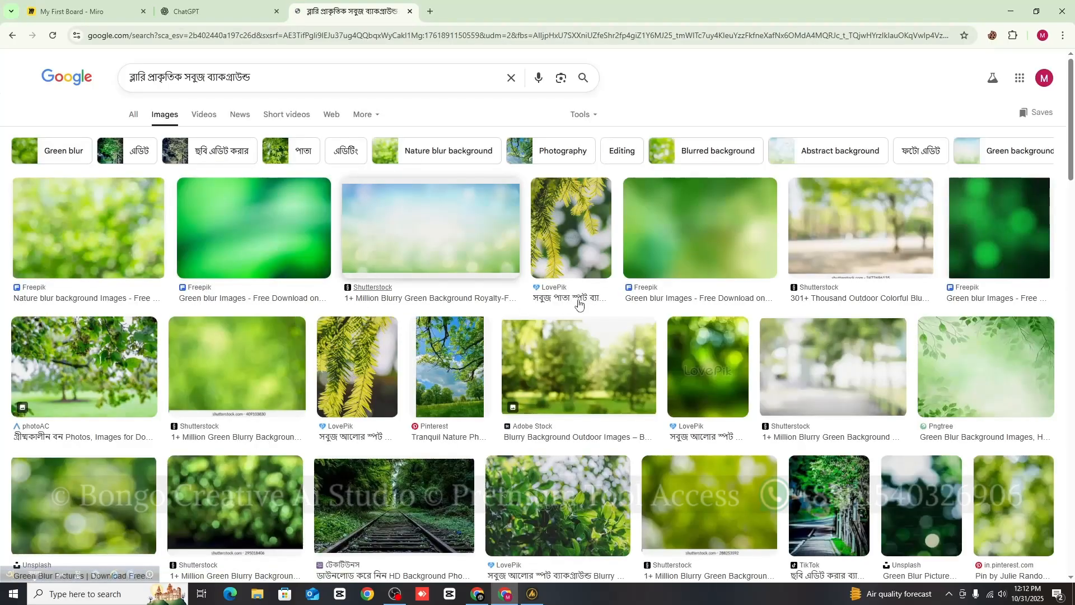
scroll(144, 349, "down", 3)
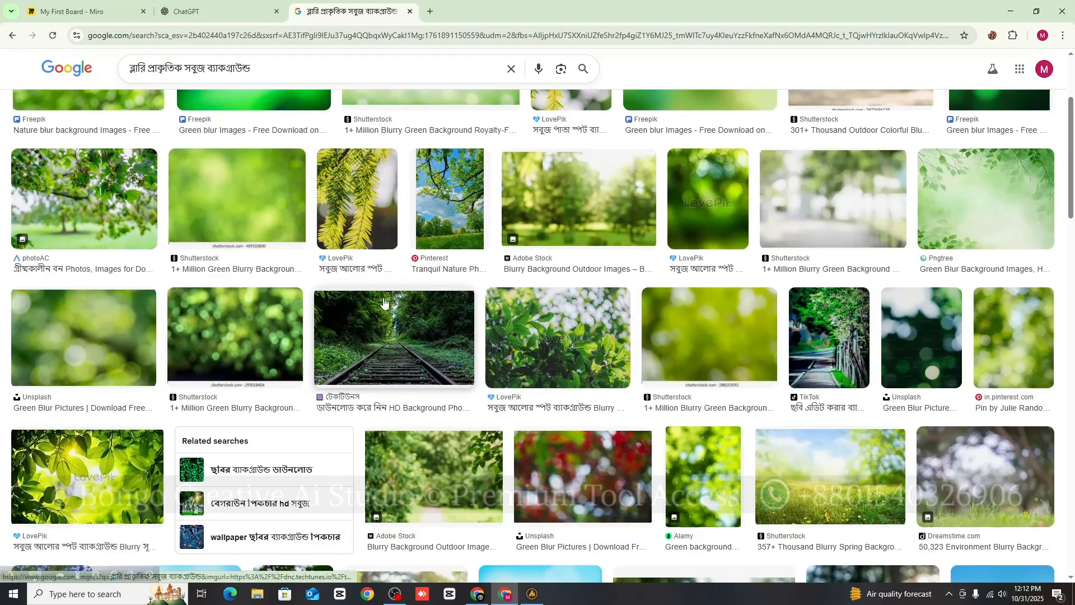
- Return to the Miro board and copy "সামনের দিক থেকে" from the Composition line to the start of the Camera Angle value
left_click(202, 13)
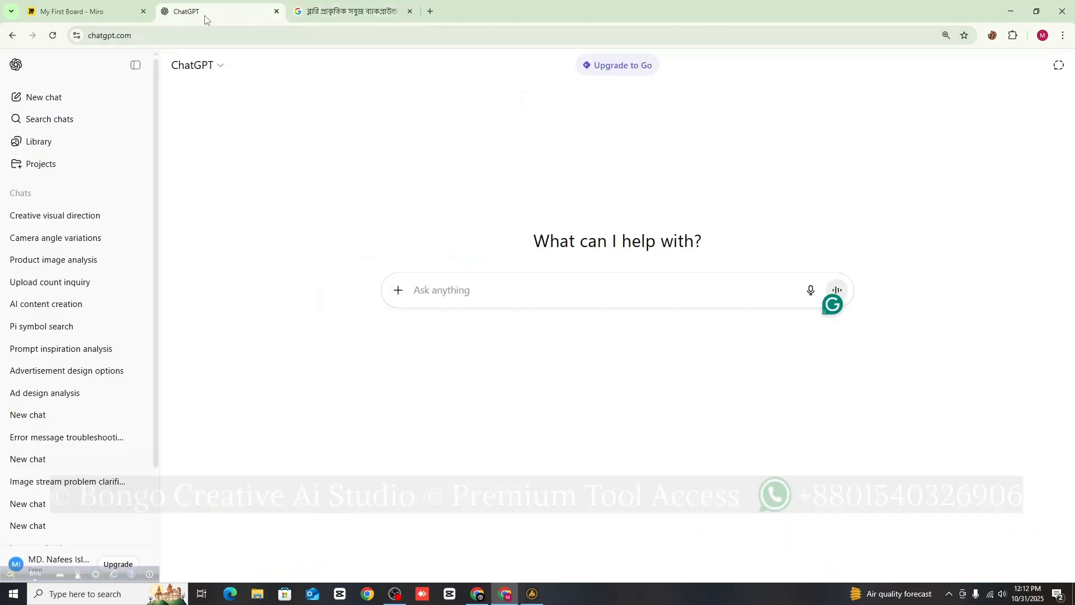
left_click(66, 12)
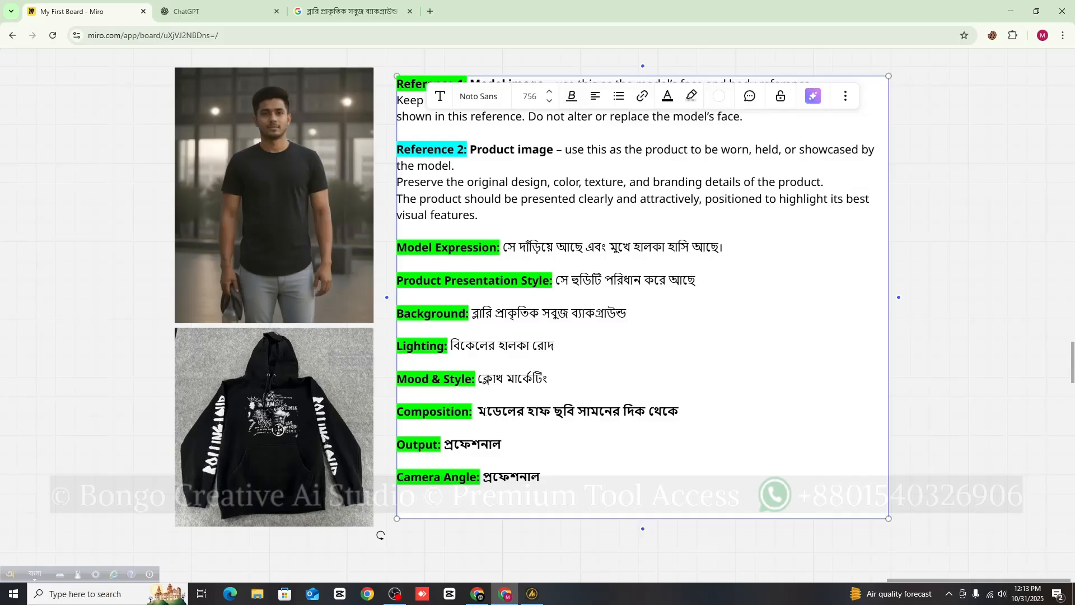
left_click_drag(480, 411, 675, 411)
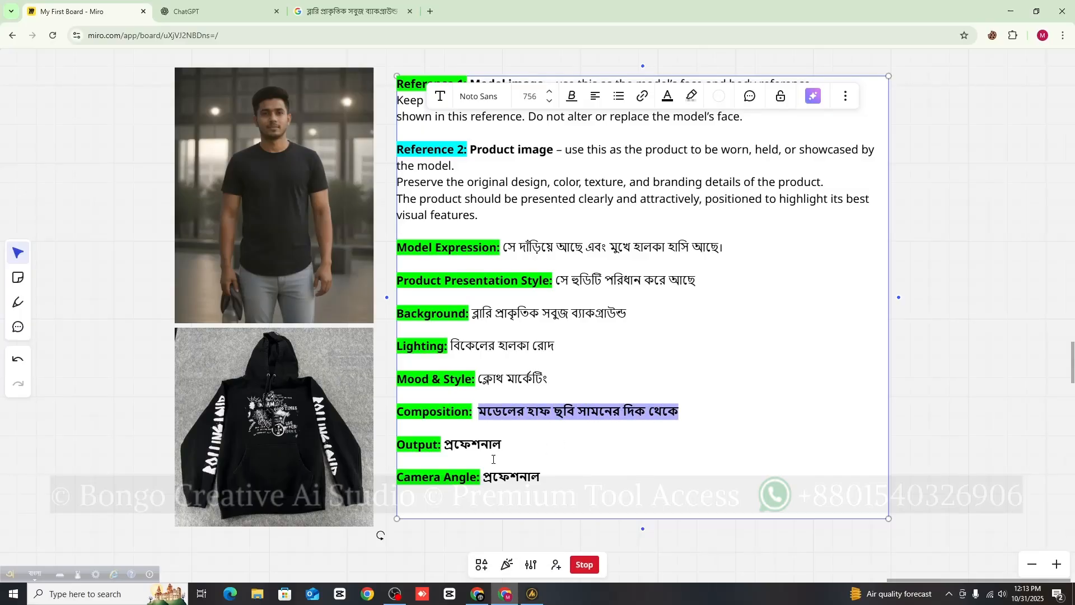
left_click(577, 418)
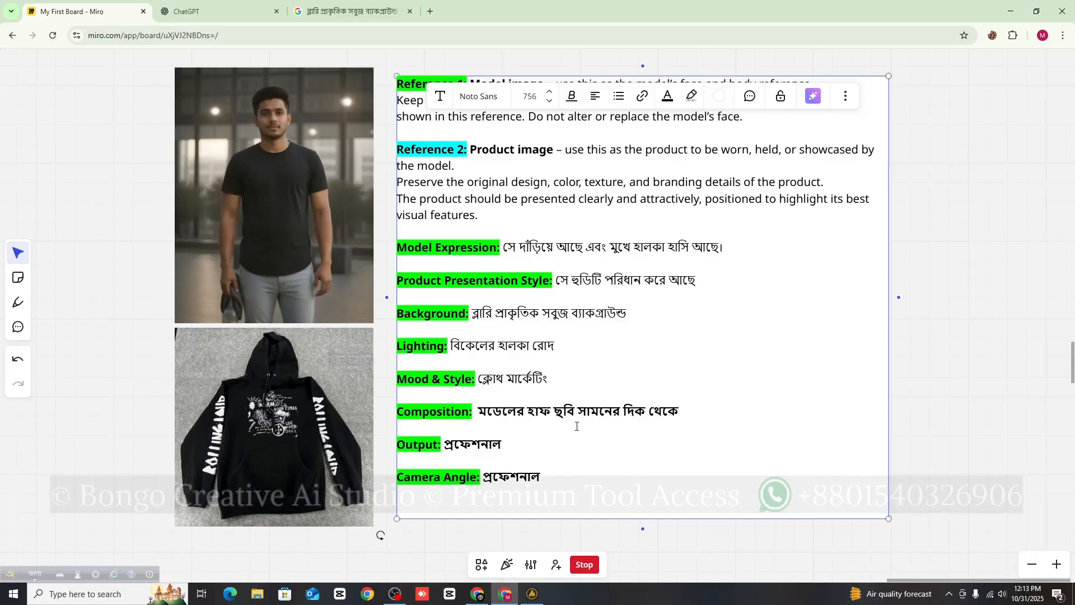
left_click_drag(582, 413, 671, 412)
right_click(671, 411)
left_click(726, 203)
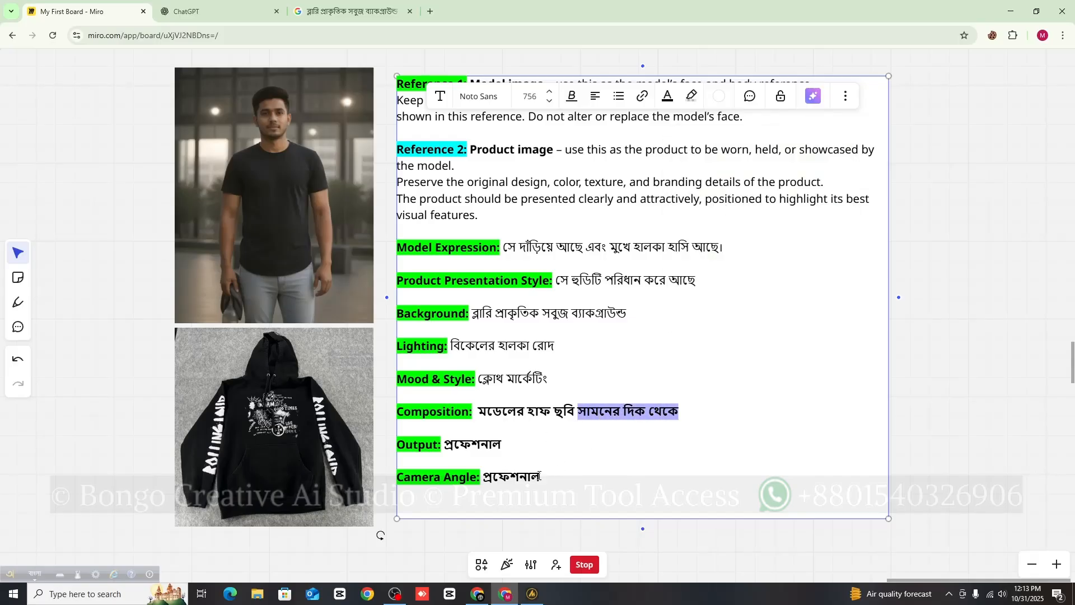
left_click(487, 478)
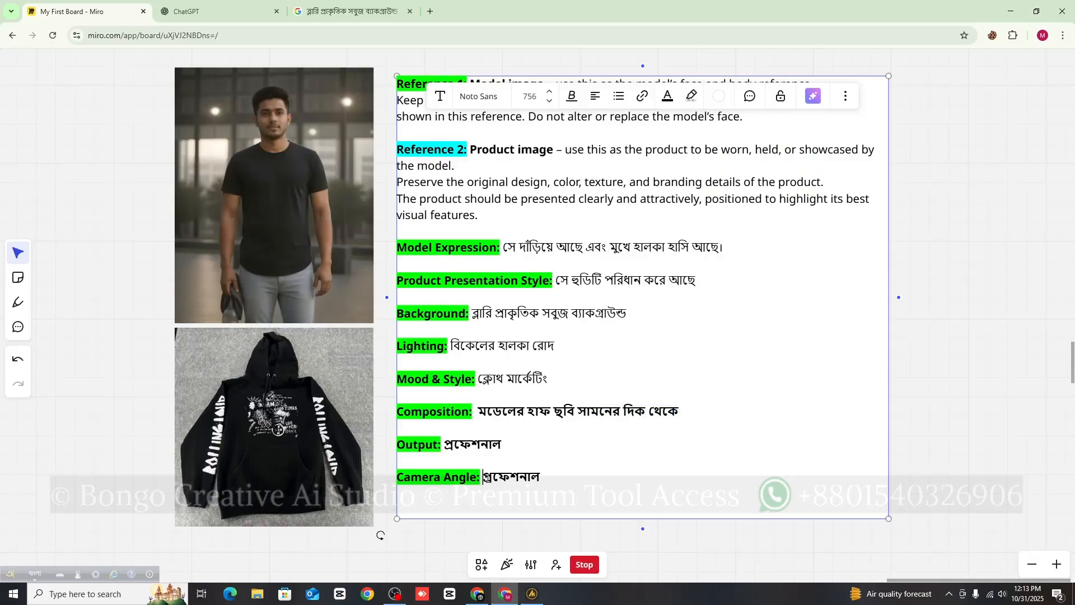
key("ctrl+v")
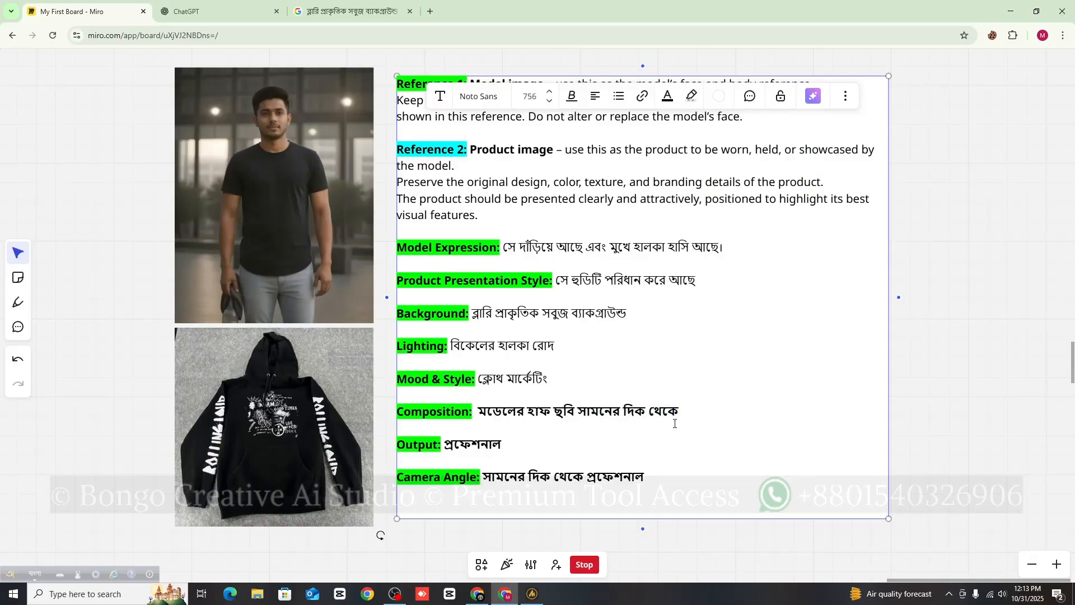
- Add the word "ভাবে" at the end of the Camera Angle line
left_click(653, 477)
type("বhab")
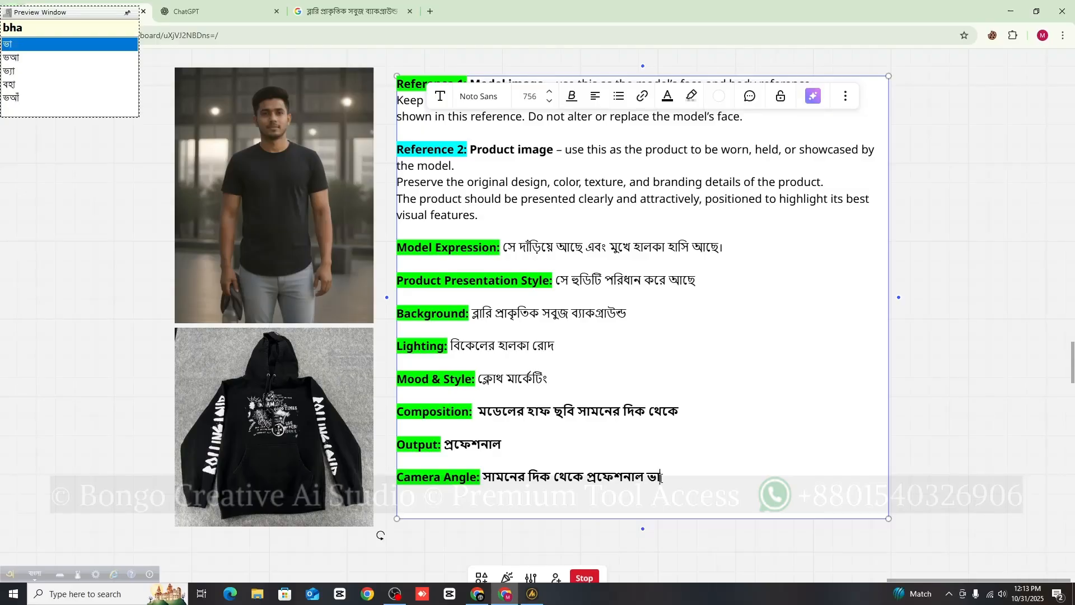
type("e")
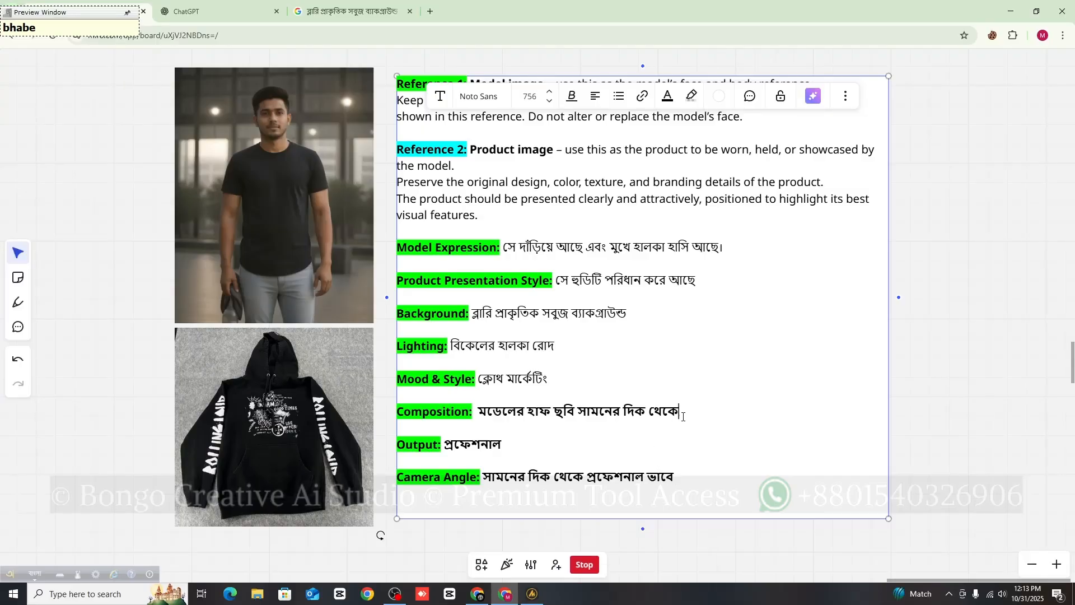
- Delete the phrase "সামনের দিক থেকে" from the end of the template's Composition line
left_click_drag(679, 412, 578, 412)
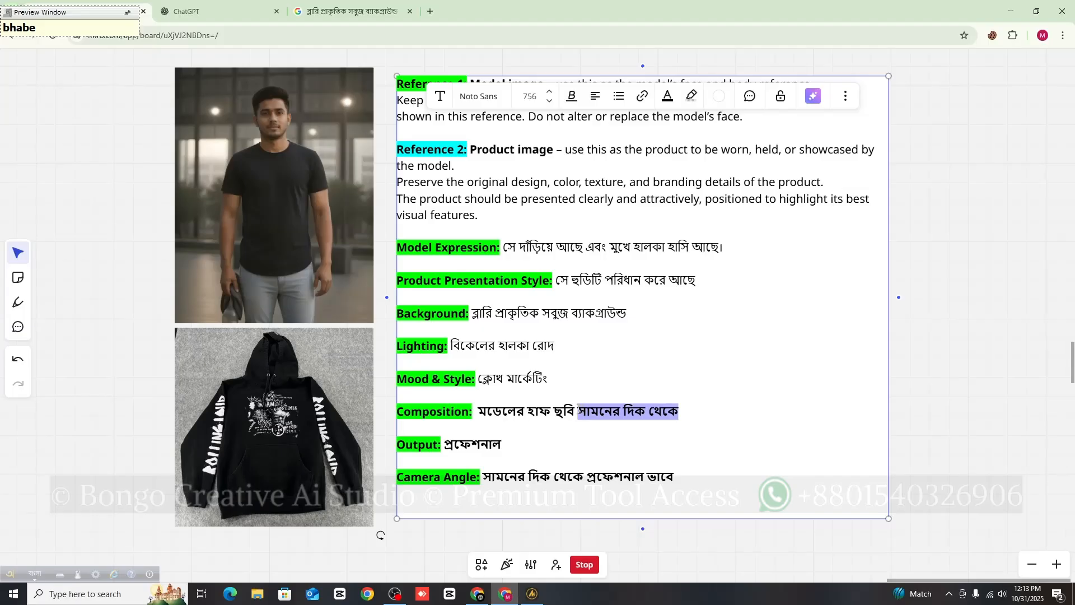
key("BackSpace")
key("BackSpace")
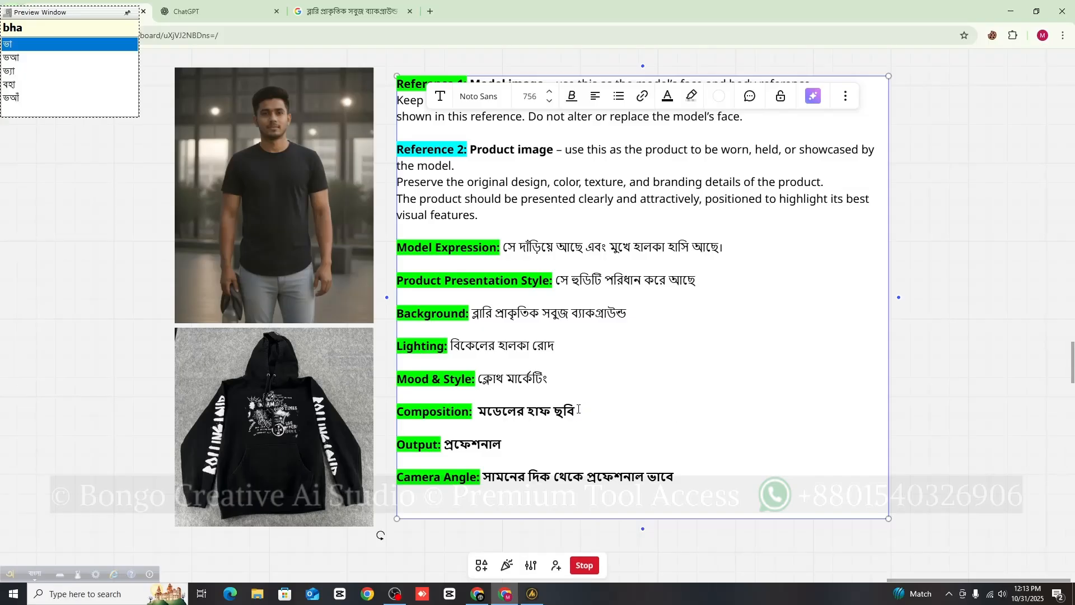
scroll(550, 381, "up", 1)
scroll(550, 398, "down", 1)
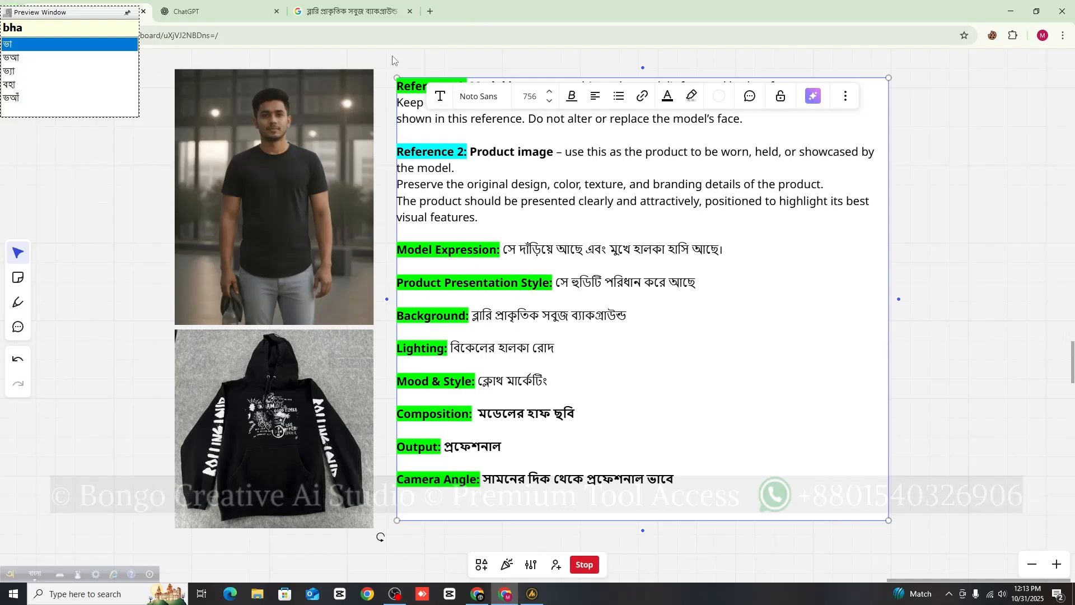
- Open Gemini in a new tab, attach the model and hoodie images, enable Create images, and decline the email updates
left_click(430, 11)
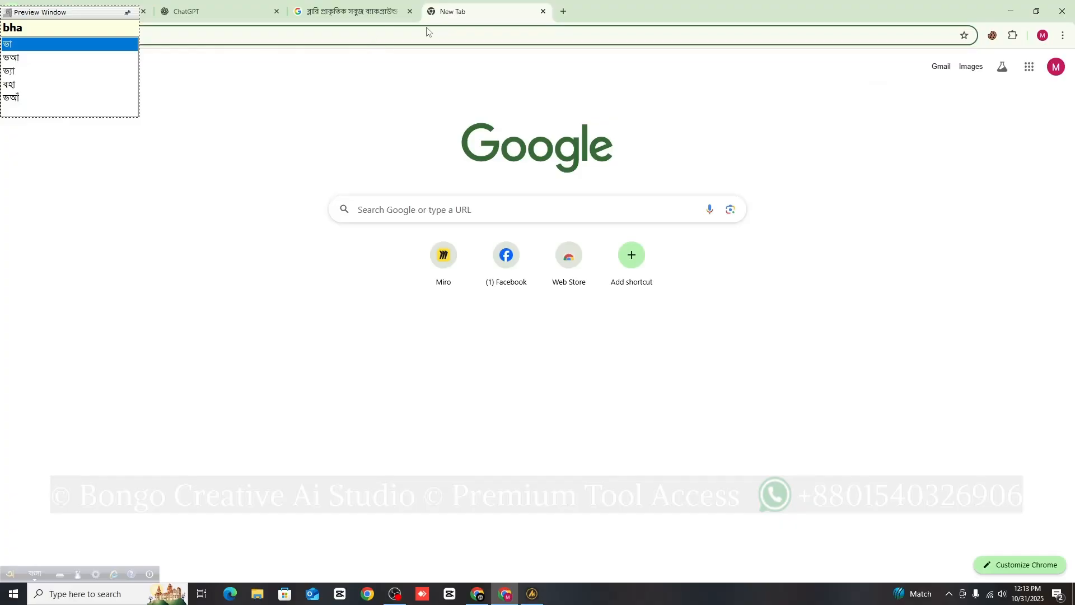
left_click(427, 33)
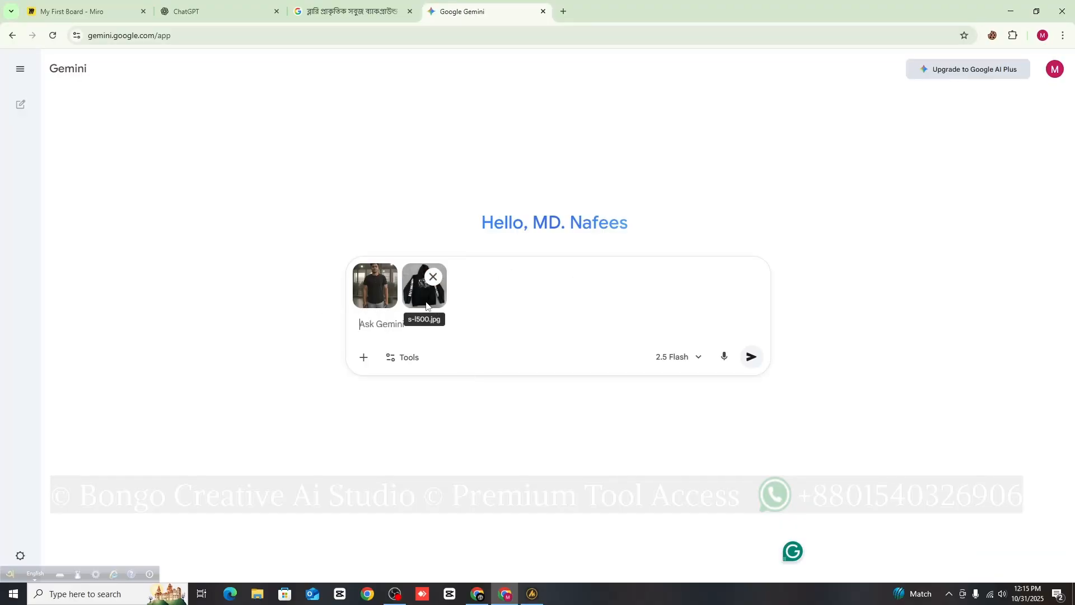
left_click(406, 361)
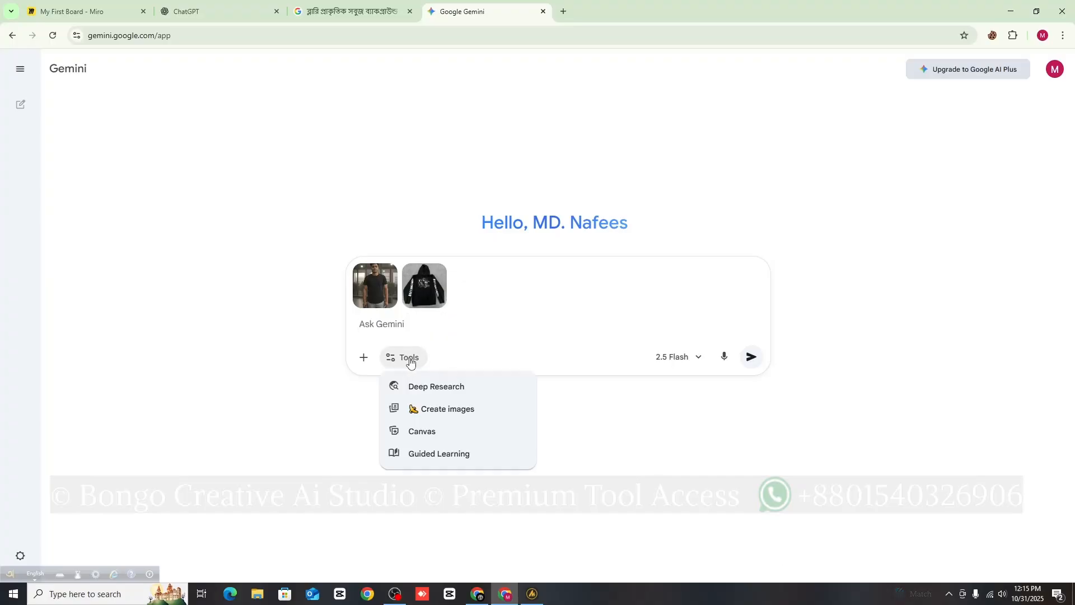
left_click(427, 411)
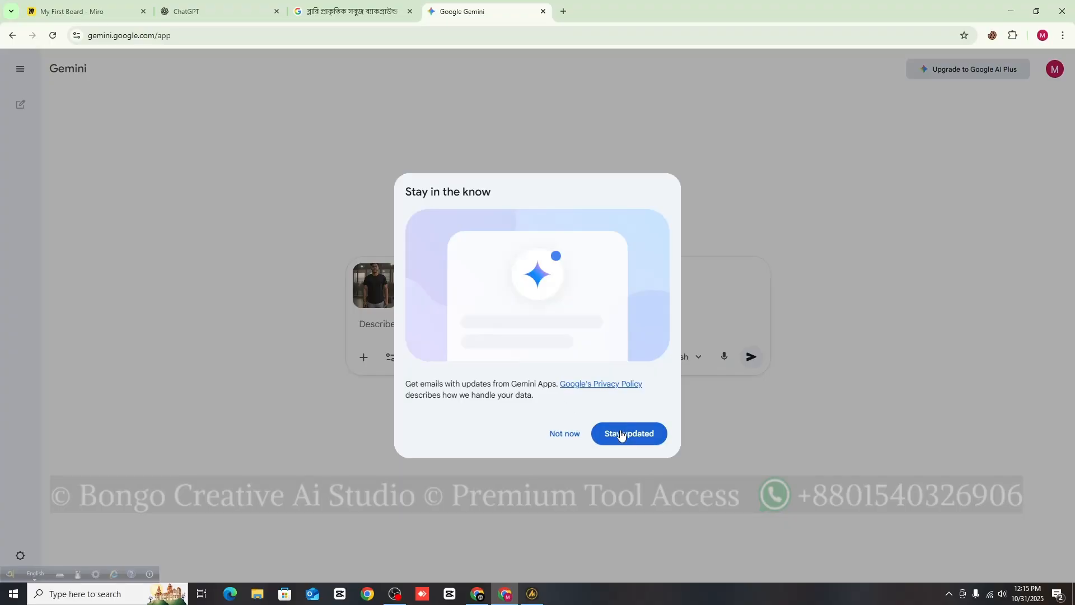
left_click(564, 435)
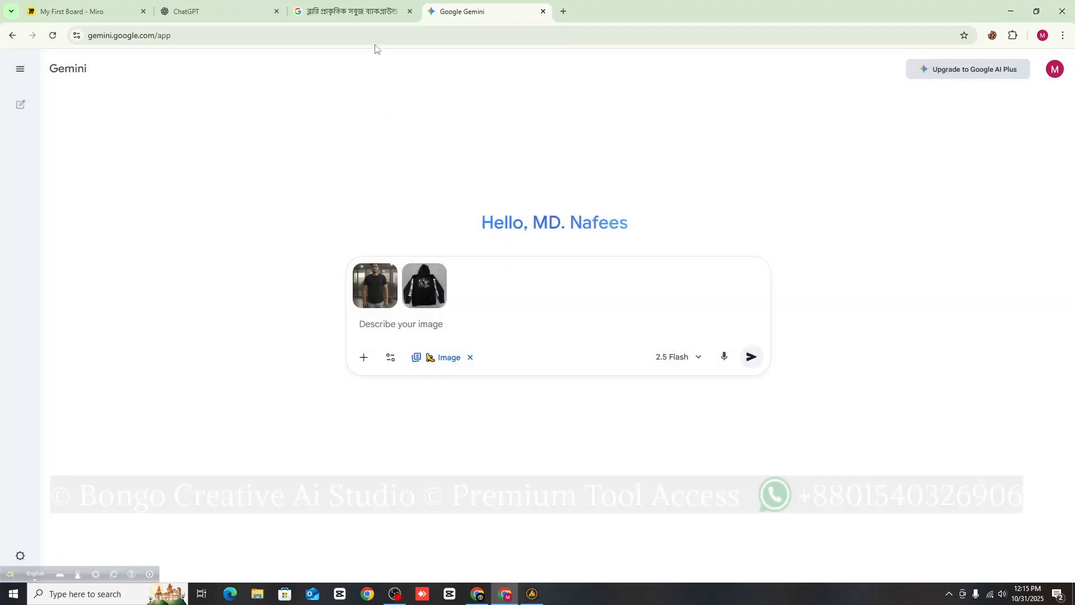
- Return to the Miro board and copy the whole filled-in prompt text from Reference 1 through the Camera Angle line
left_click(110, 14)
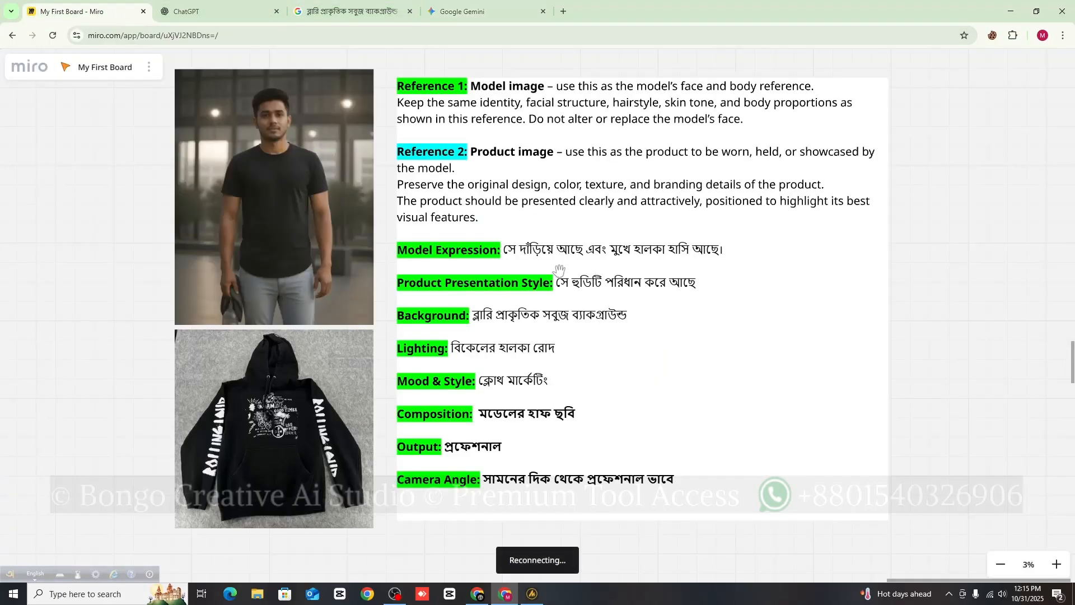
left_click(653, 415)
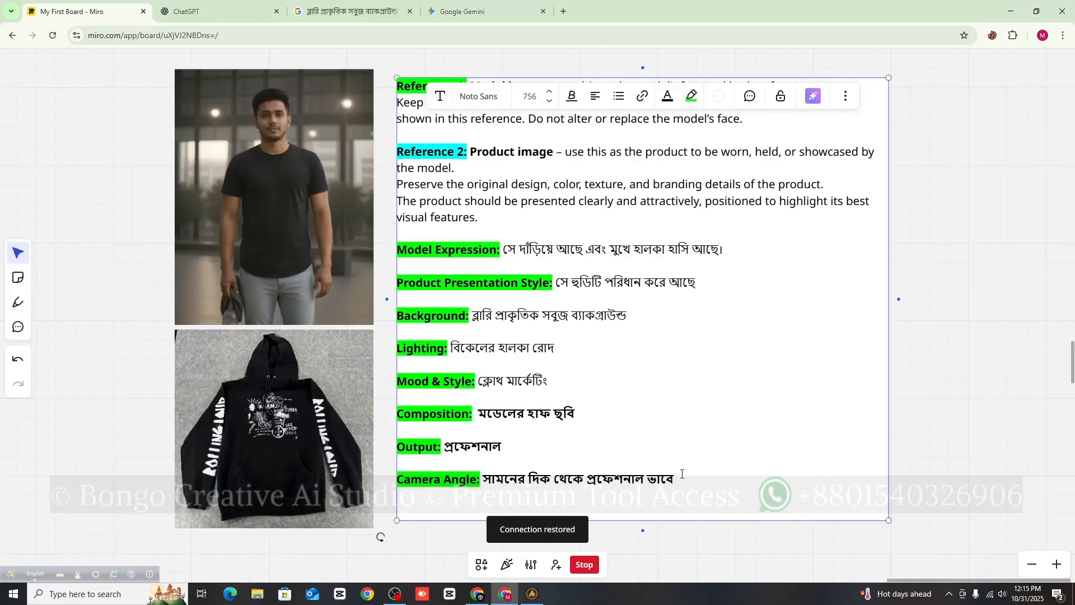
left_click_drag(675, 480, 400, 84)
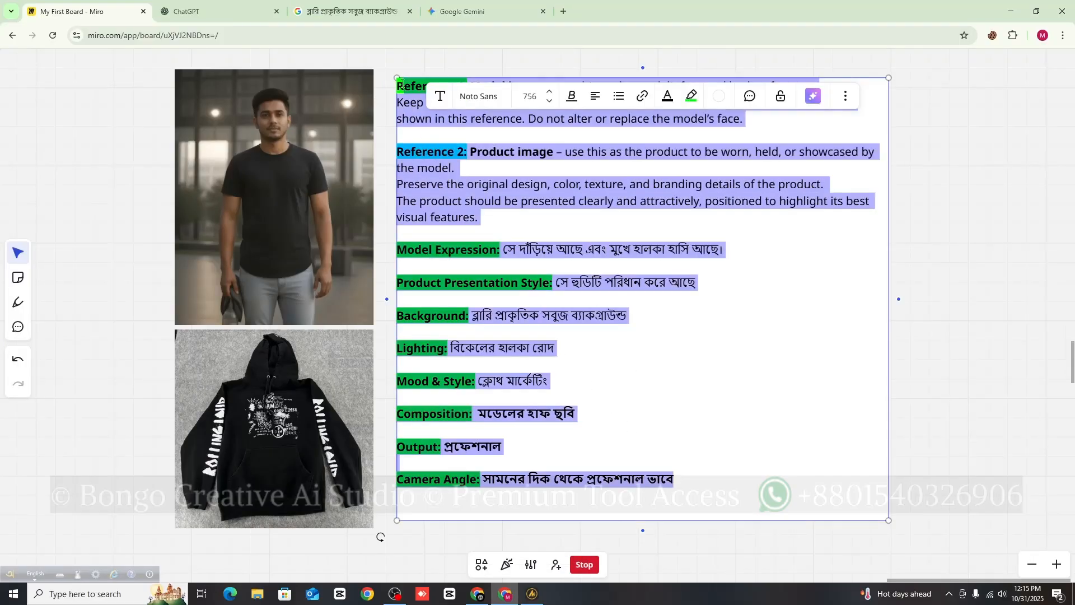
right_click(427, 130)
left_click(465, 192)
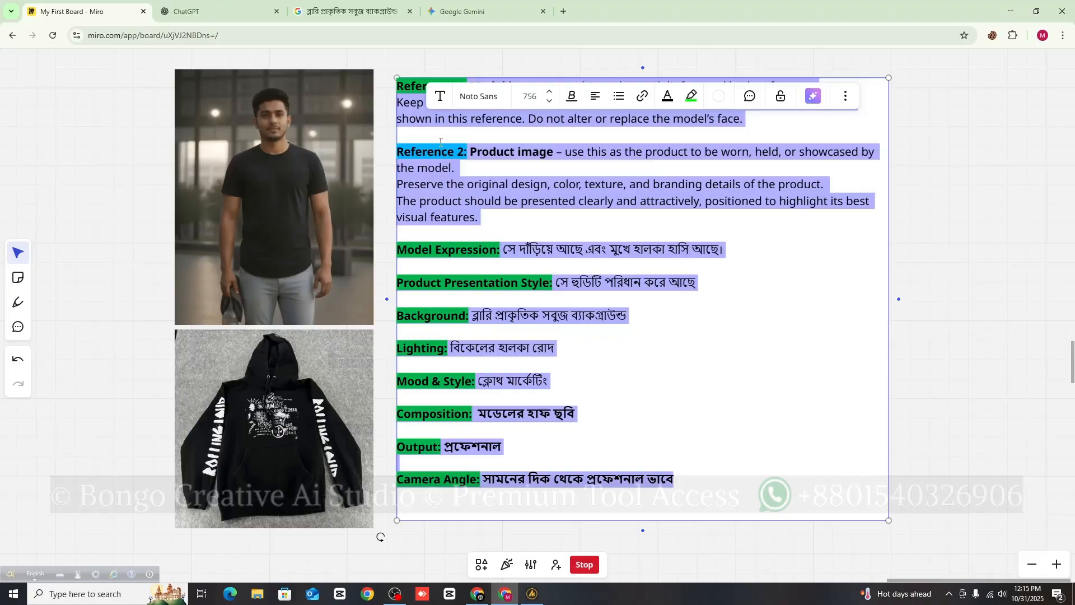
- Paste the copied prompt into Gemini's image description with the two reference images and submit it
left_click(485, 16)
right_click(457, 335)
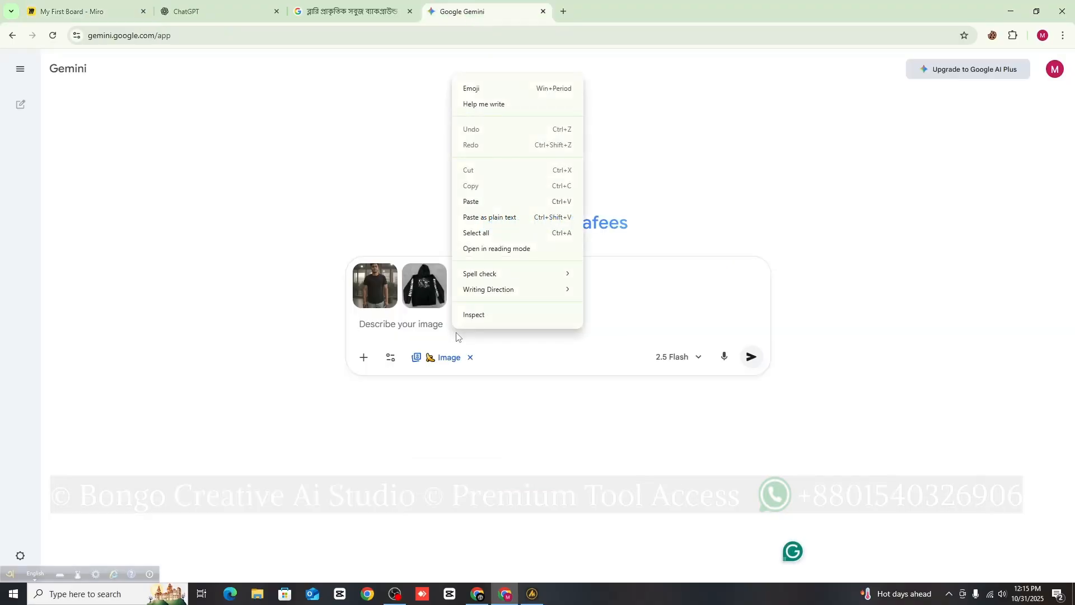
left_click(471, 201)
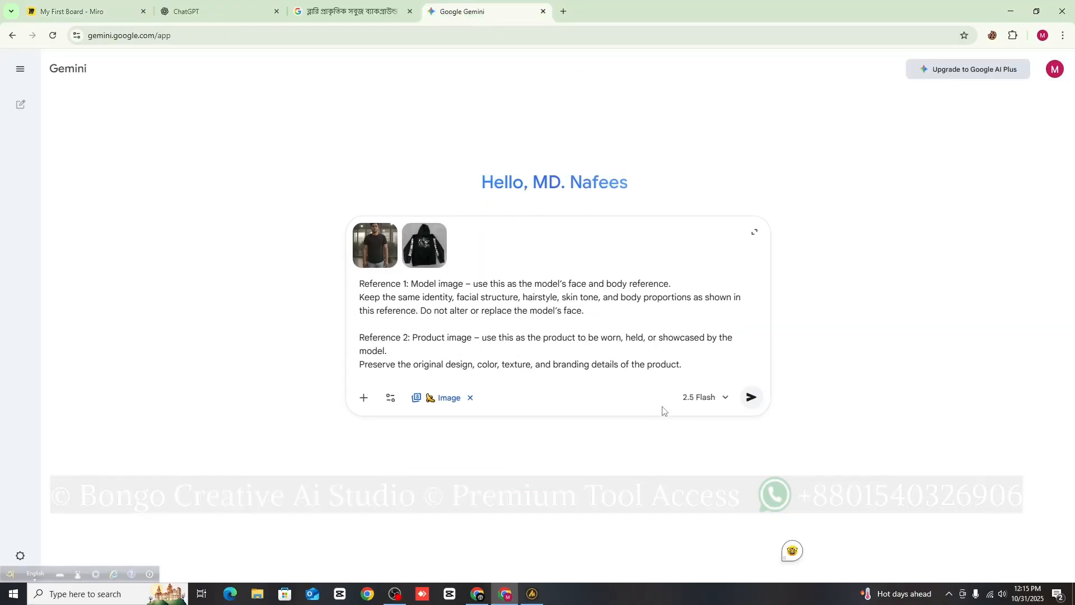
left_click(753, 402)
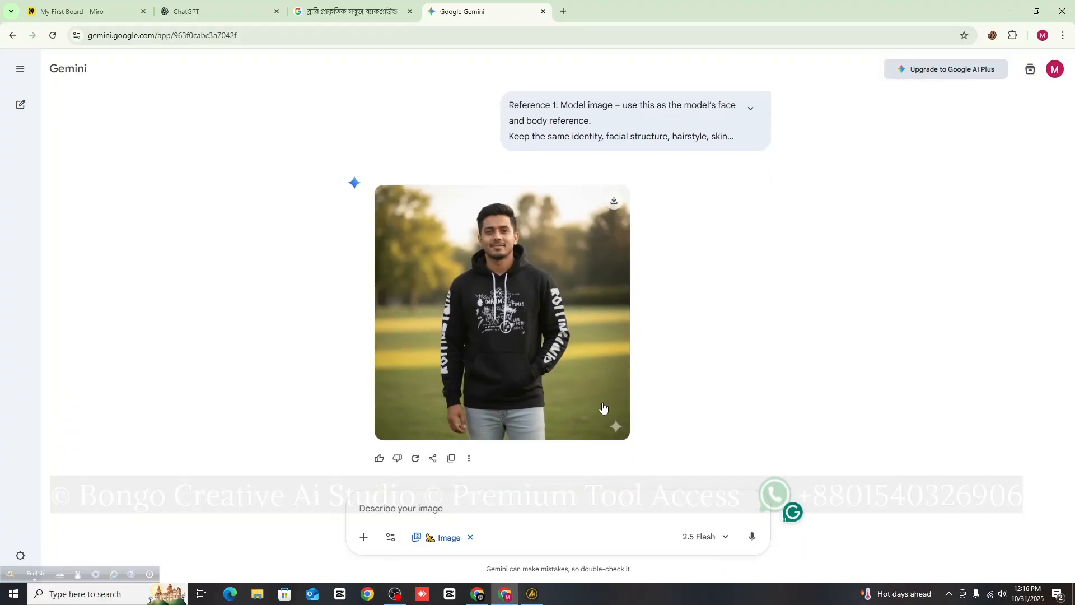
- Inspect the generated hoodie image at full size, then go back to the Miro board and review the template's fields
left_click(532, 316)
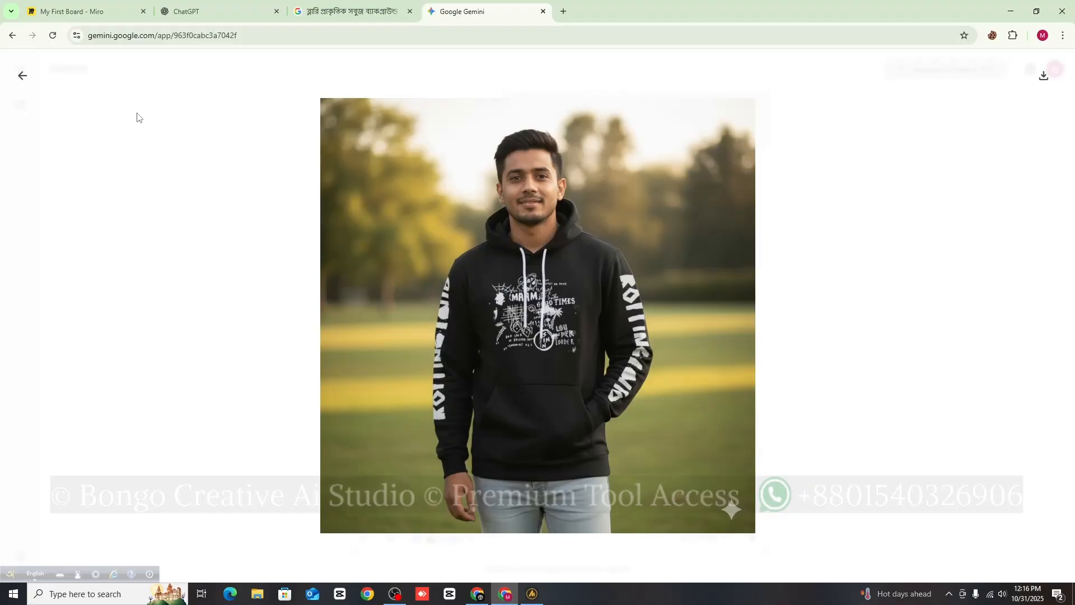
left_click(22, 77)
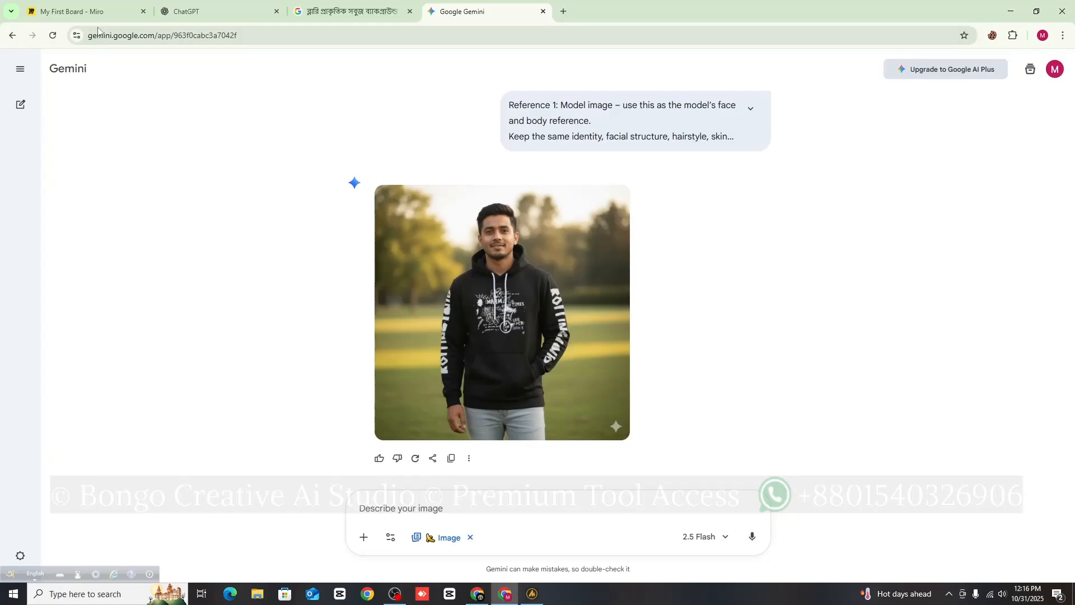
left_click(90, 11)
left_click(498, 296)
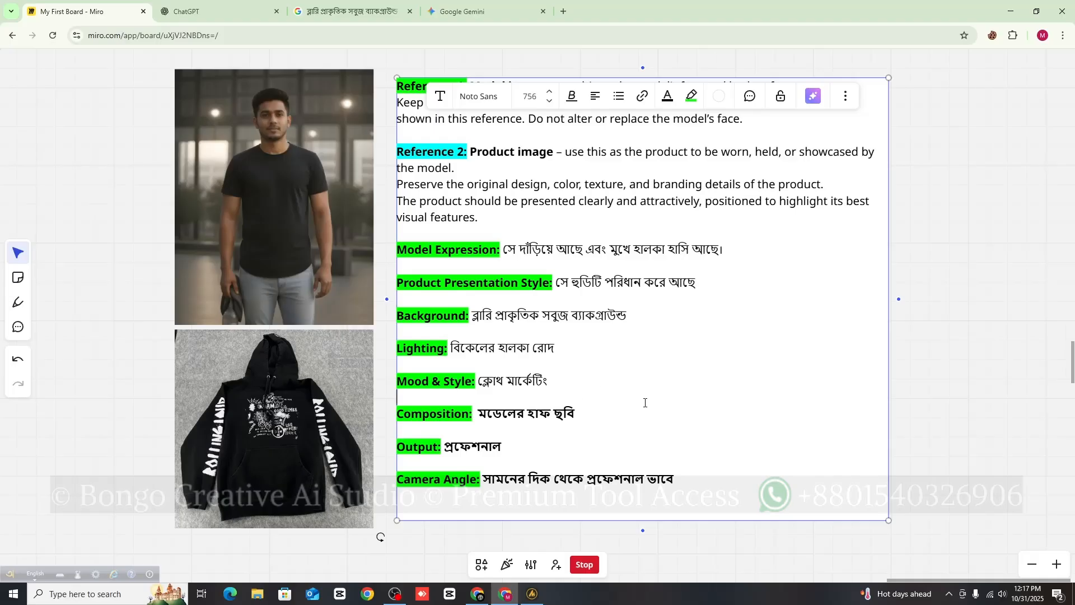
left_click(902, 403)
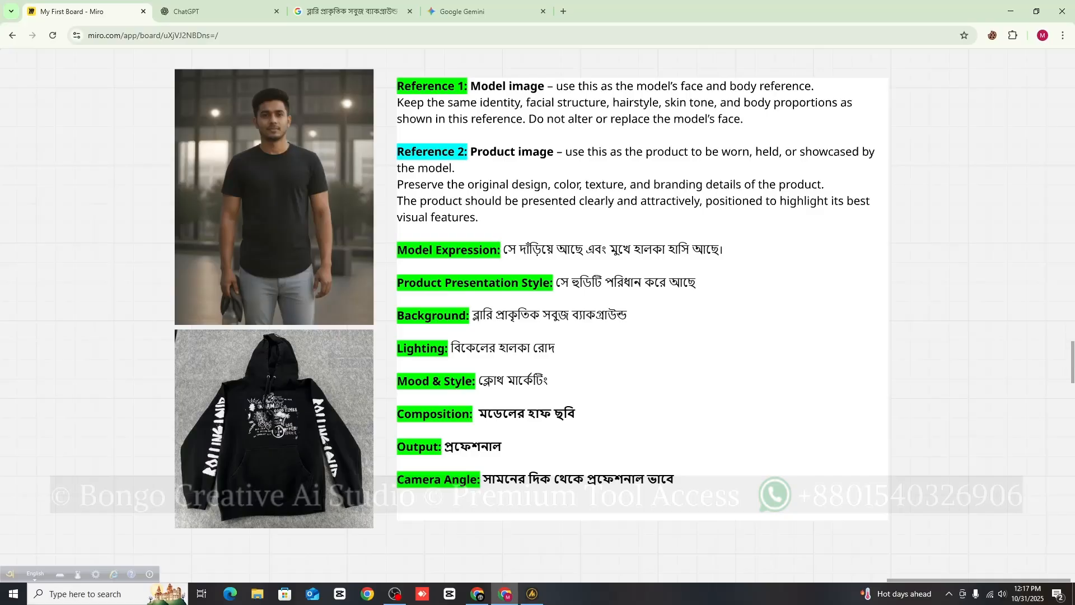
- Attach the green background, the two hoodie product photos and the hoodie model image in ChatGPT, and ask "how many images is here?"
left_click(223, 12)
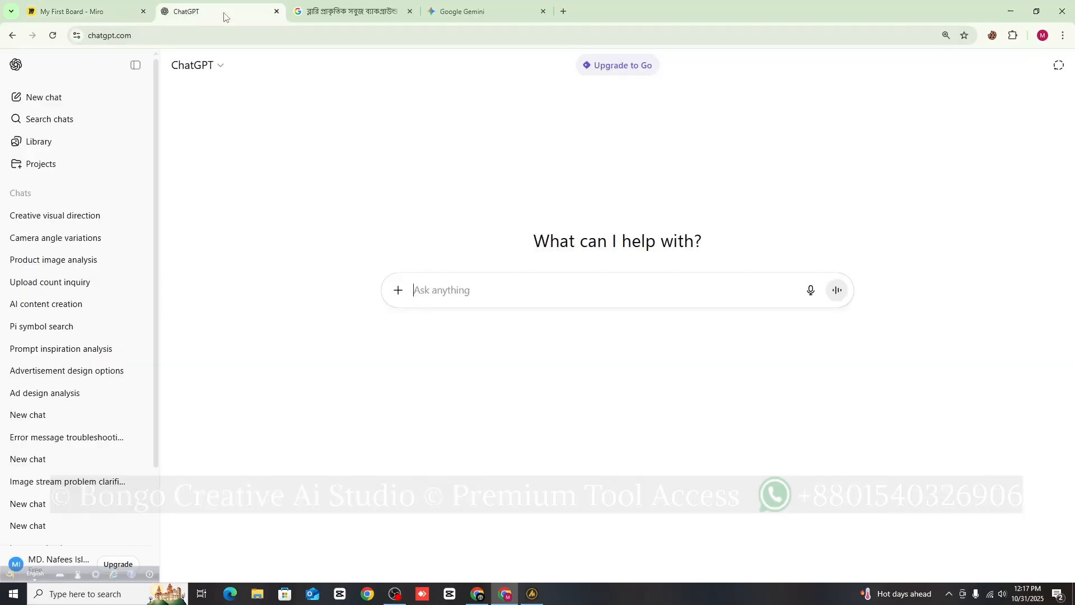
left_click(395, 290)
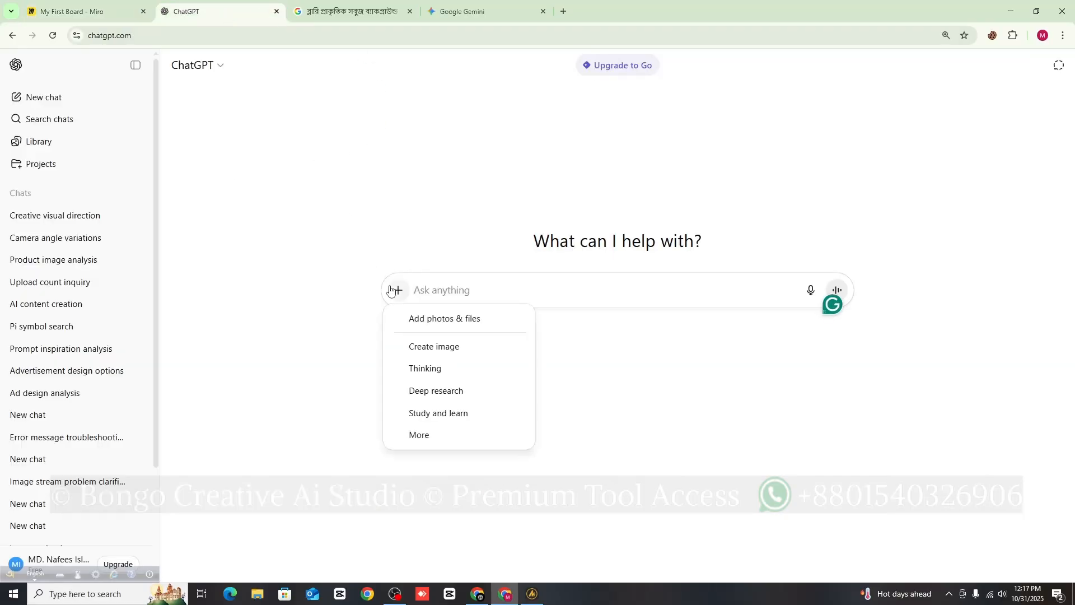
left_click(360, 278)
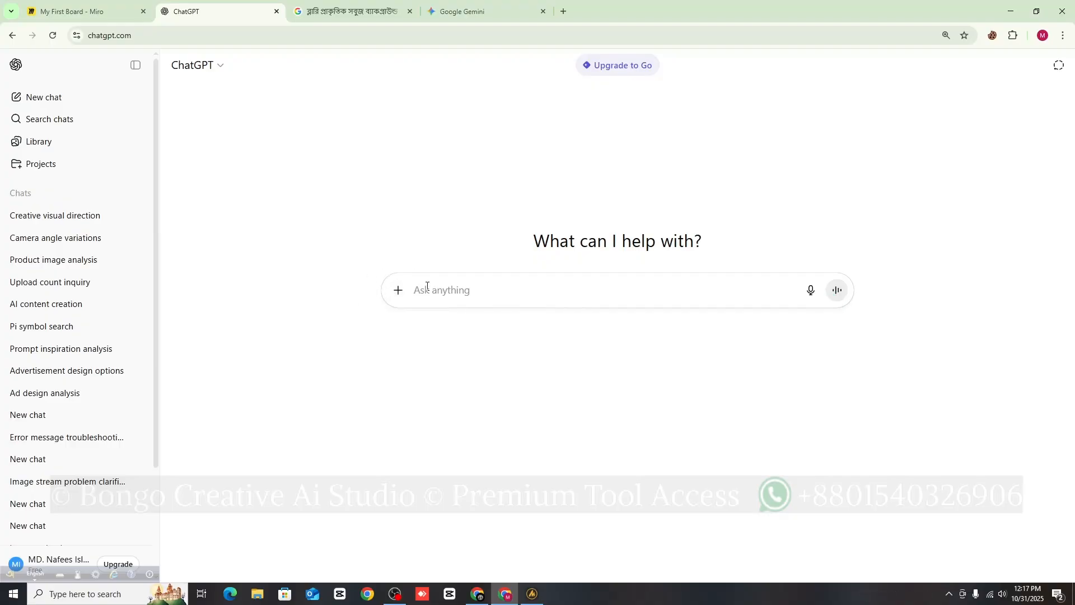
left_click(398, 290)
left_click(372, 277)
left_click(399, 290)
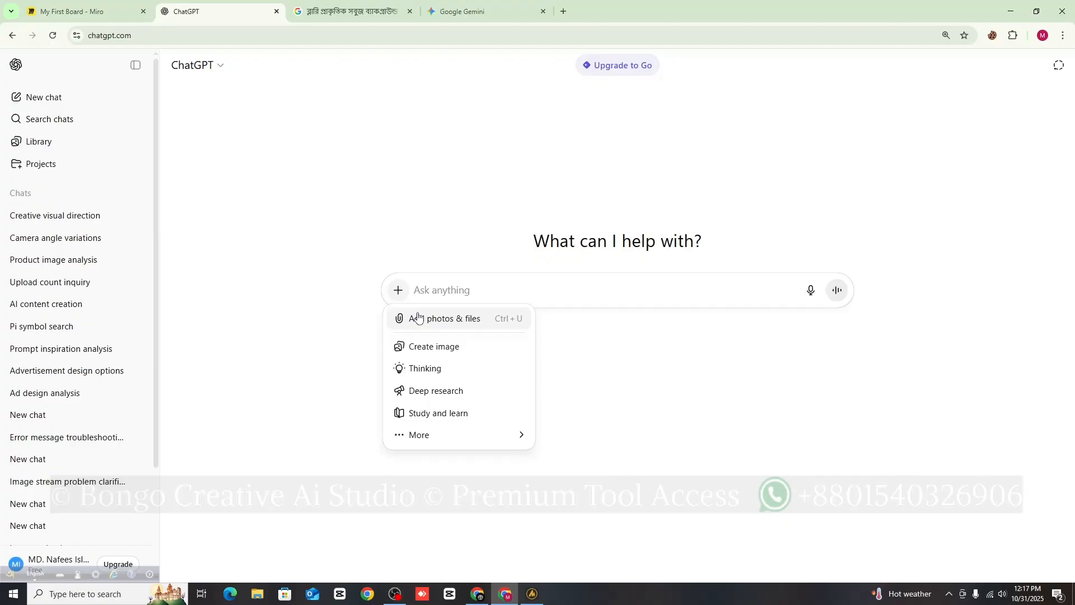
left_click(419, 317)
key("Return")
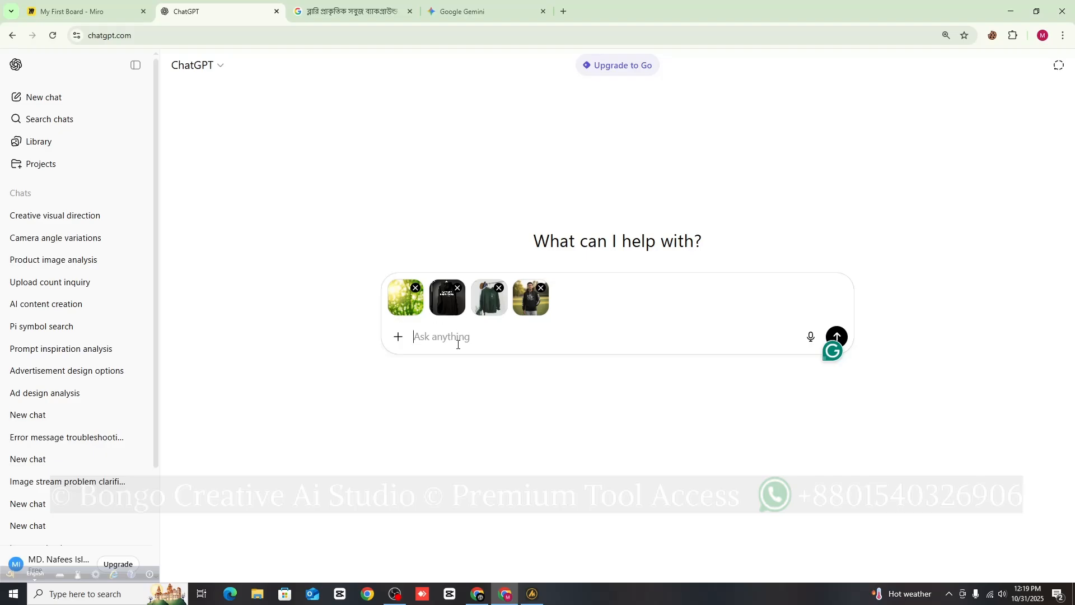
type("how many images is here?")
key("Return")
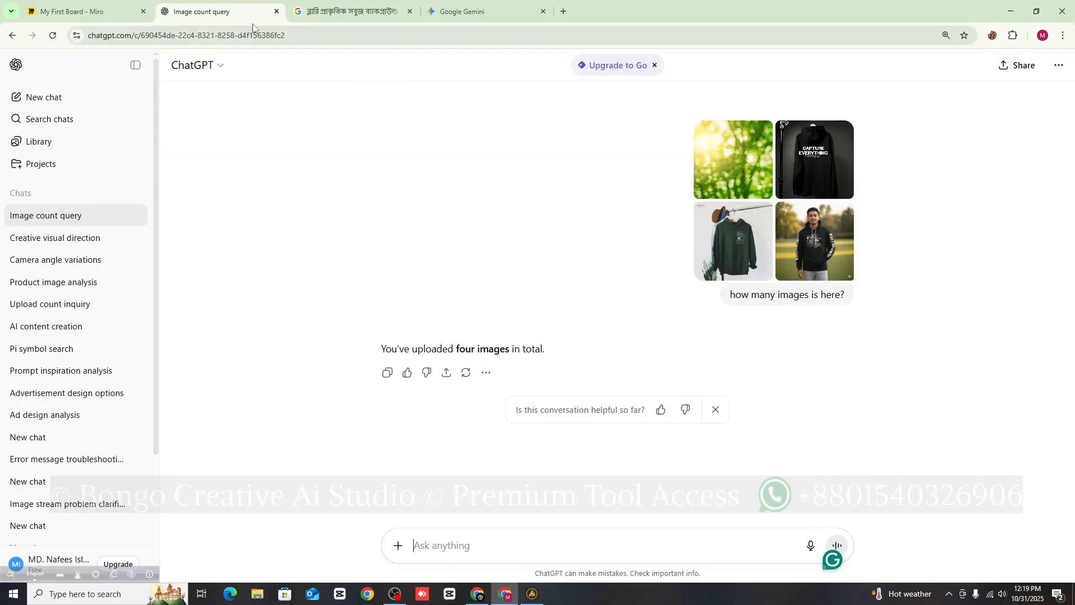
- Copy the full image-analysis request starting "Here is my model image/images and product image/images." from the Miro board
left_click(117, 15)
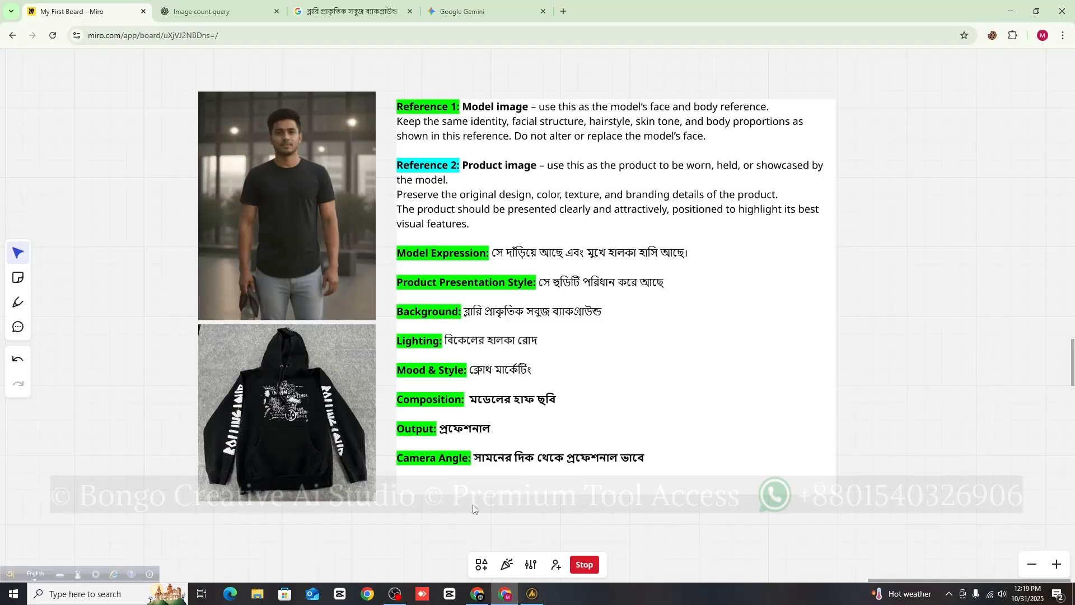
scroll(475, 522, "down", 5)
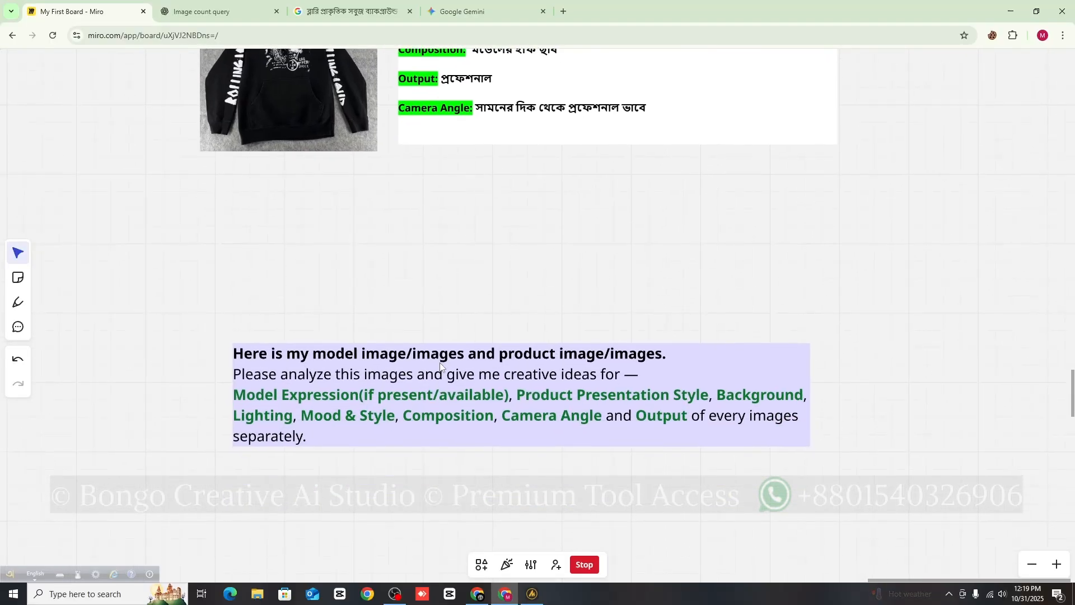
double_click(518, 397)
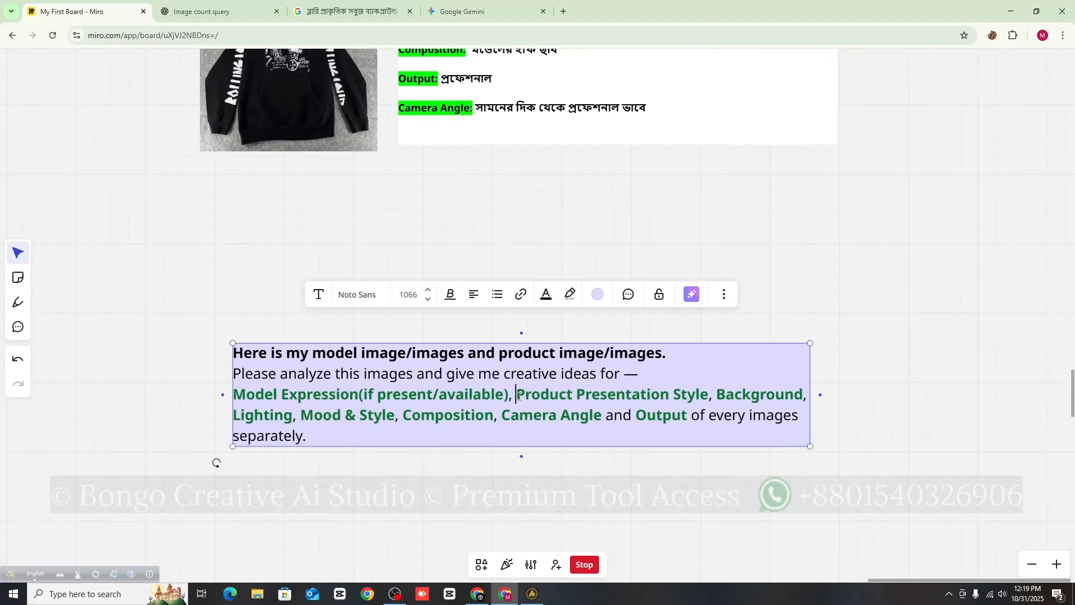
key("ctrl+a")
key("ctrl+c")
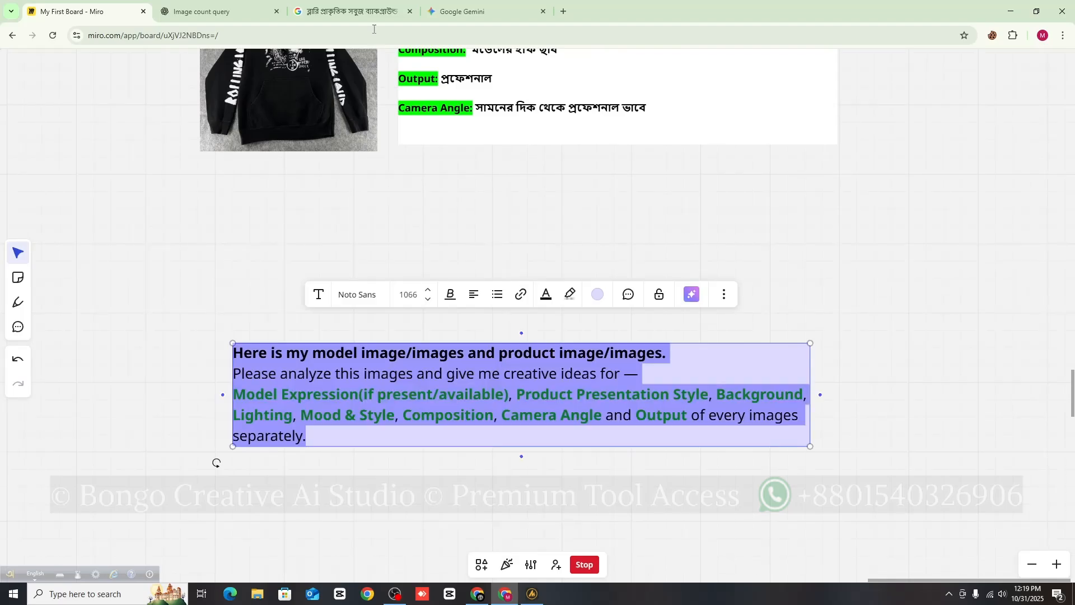
- Paste the image-analysis request into the ChatGPT conversation, send it, and look over the uploaded images
left_click(207, 11)
right_click(446, 543)
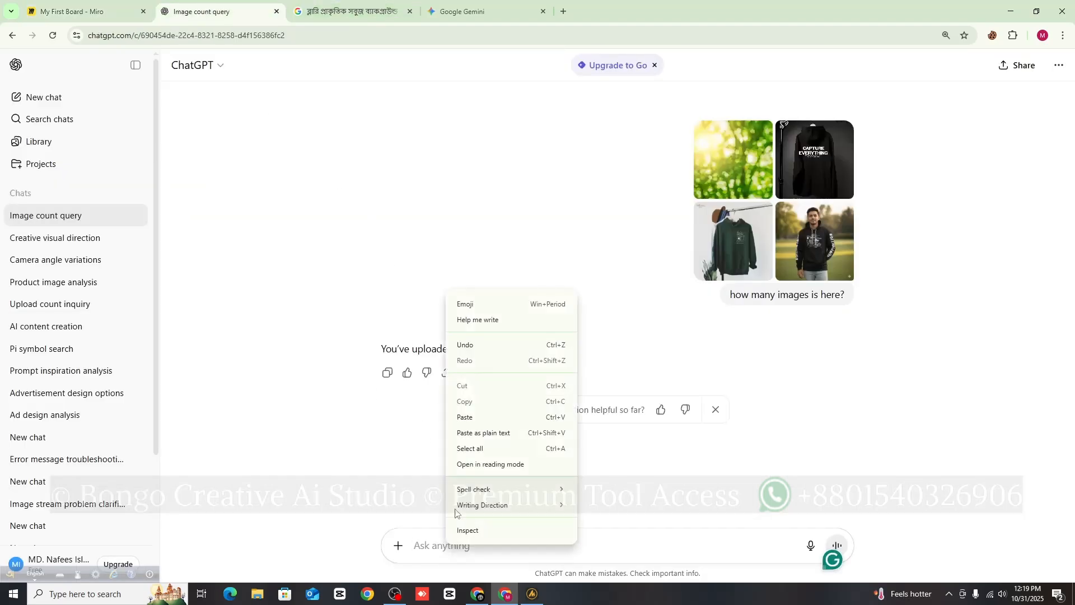
left_click(465, 417)
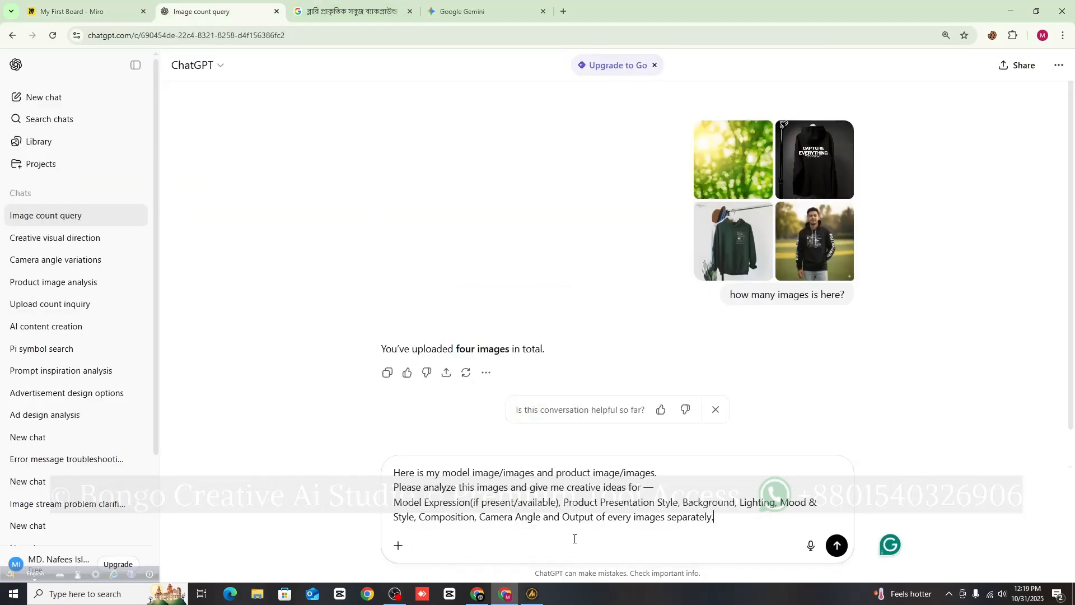
left_click(836, 545)
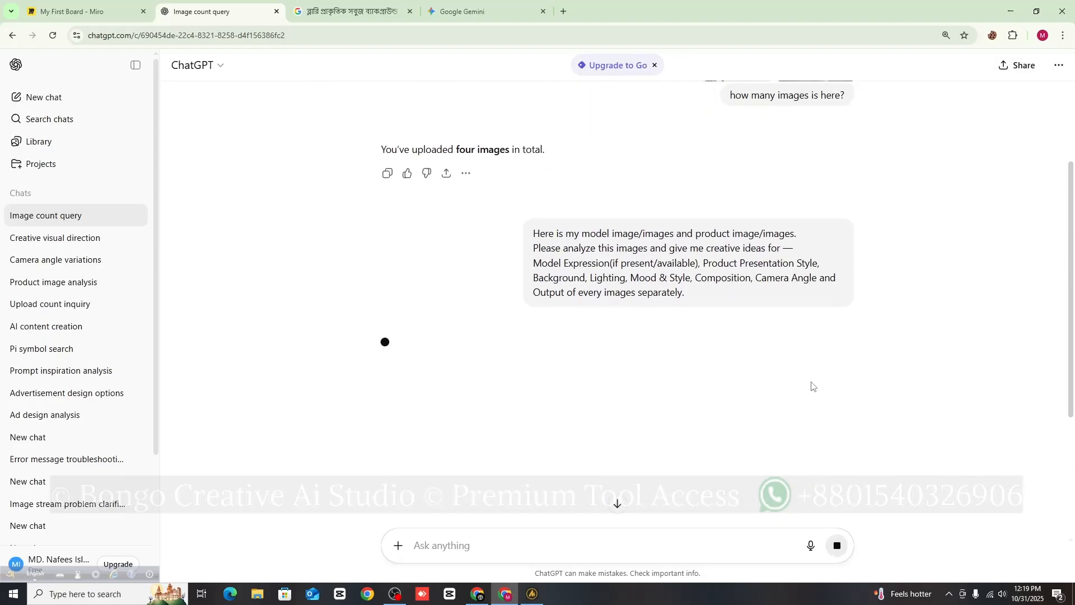
scroll(813, 386, "up", 3)
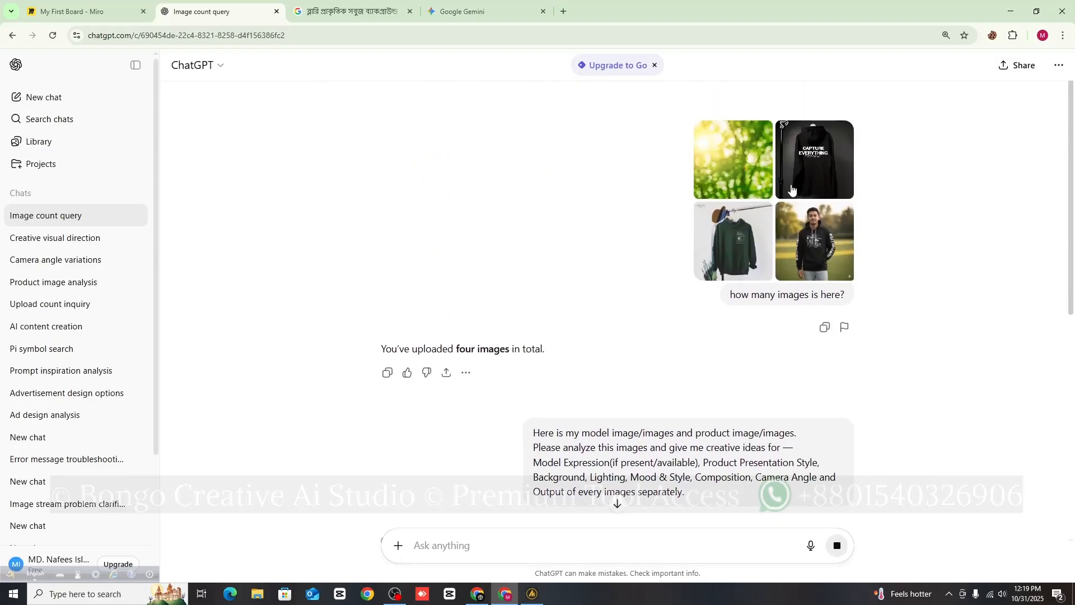
scroll(523, 376, "down", 5)
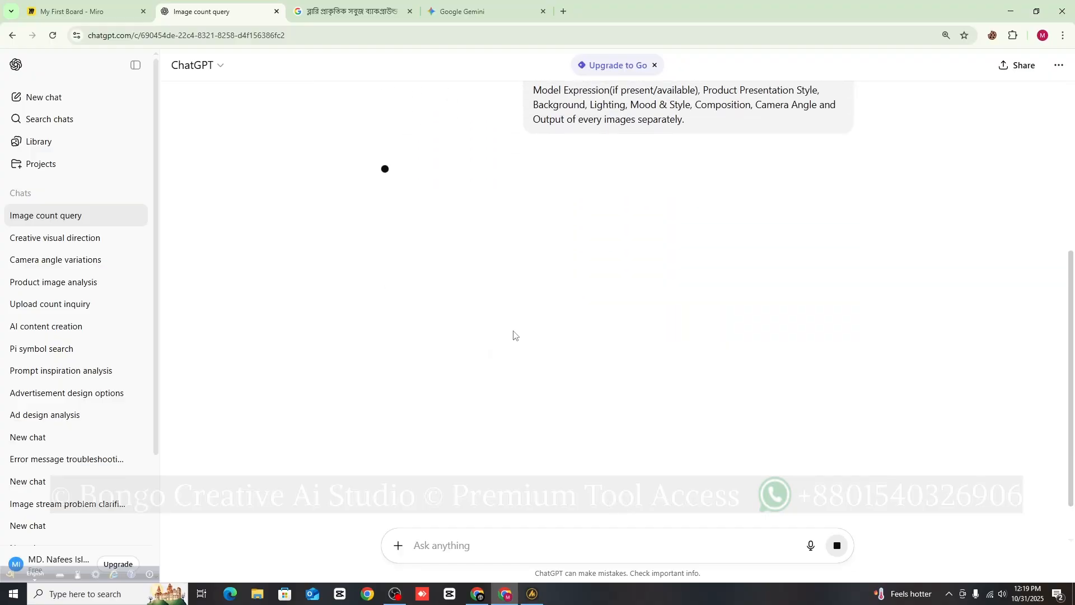
- Return to the Miro board and highlight the template's fields from Model Expression through Camera Angle
left_click(84, 11)
scroll(591, 275, "down", 3)
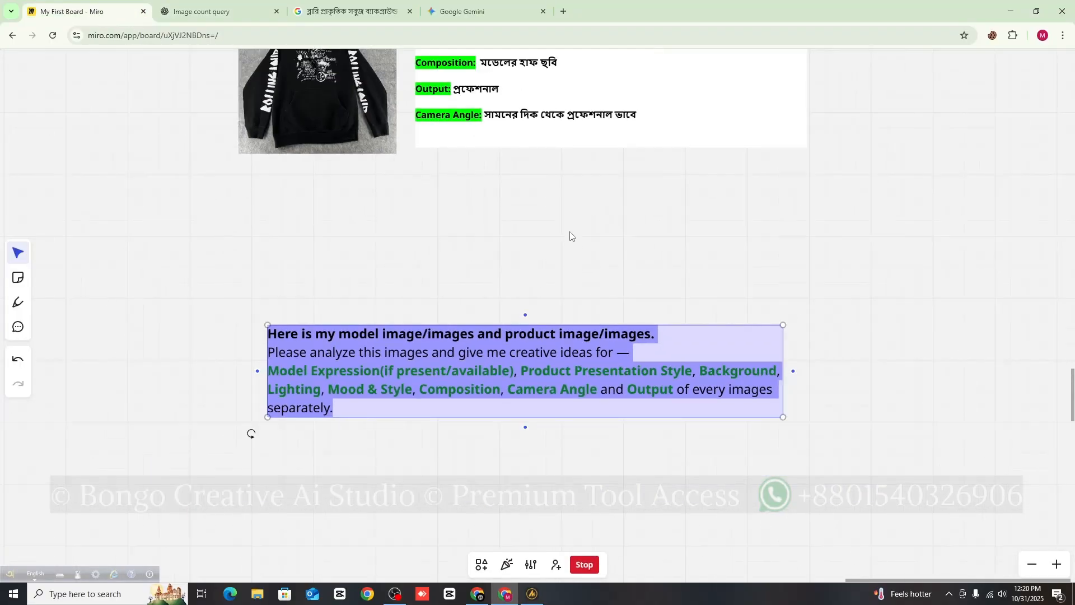
left_click_drag(562, 199, 592, 412)
key("ctrl+z")
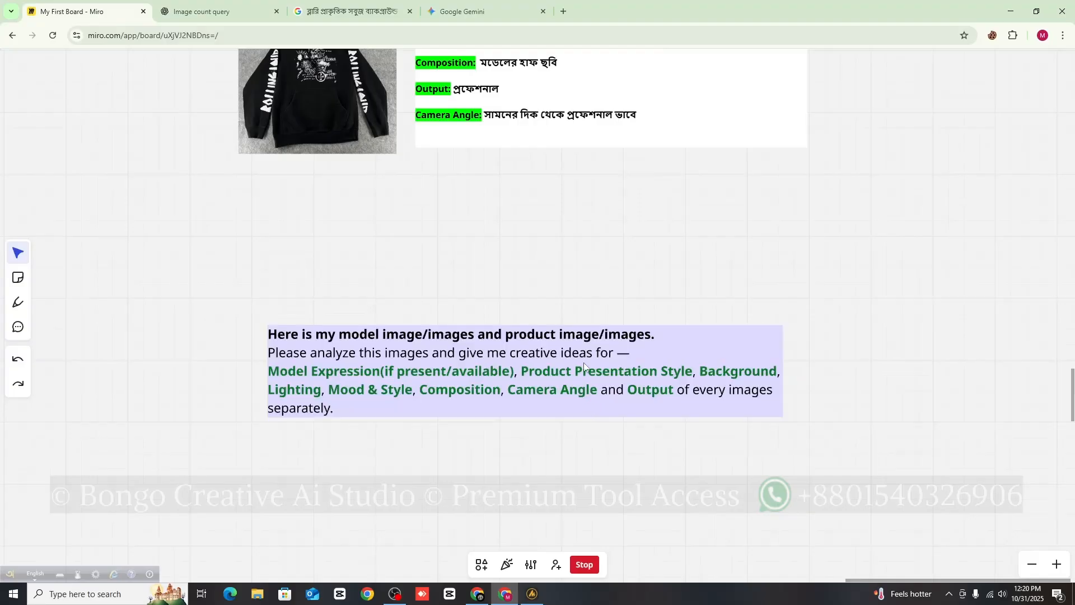
left_click_drag(583, 190, 600, 477)
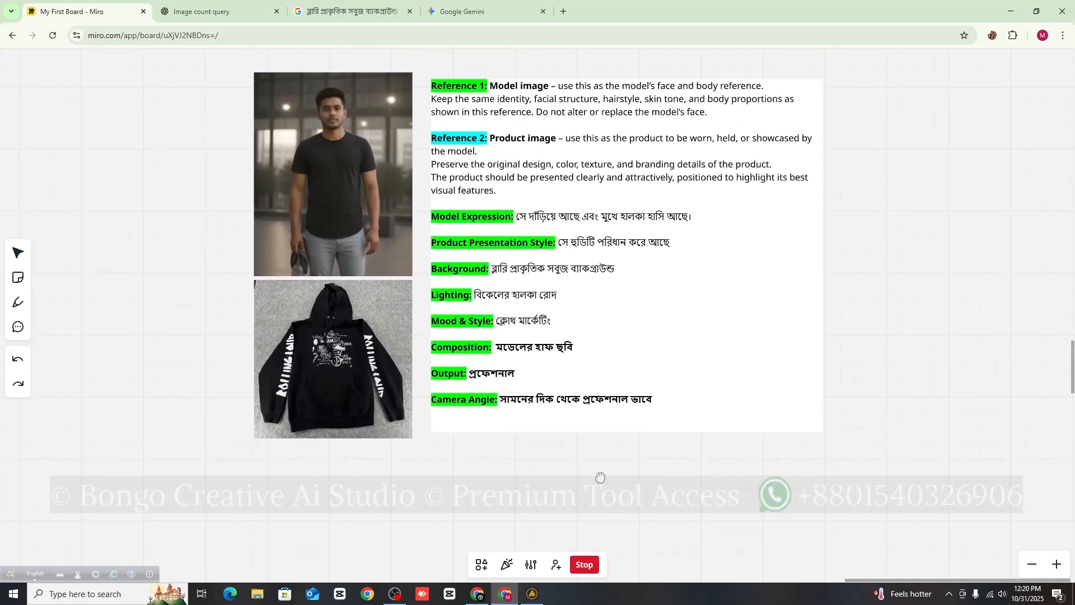
left_click(434, 220)
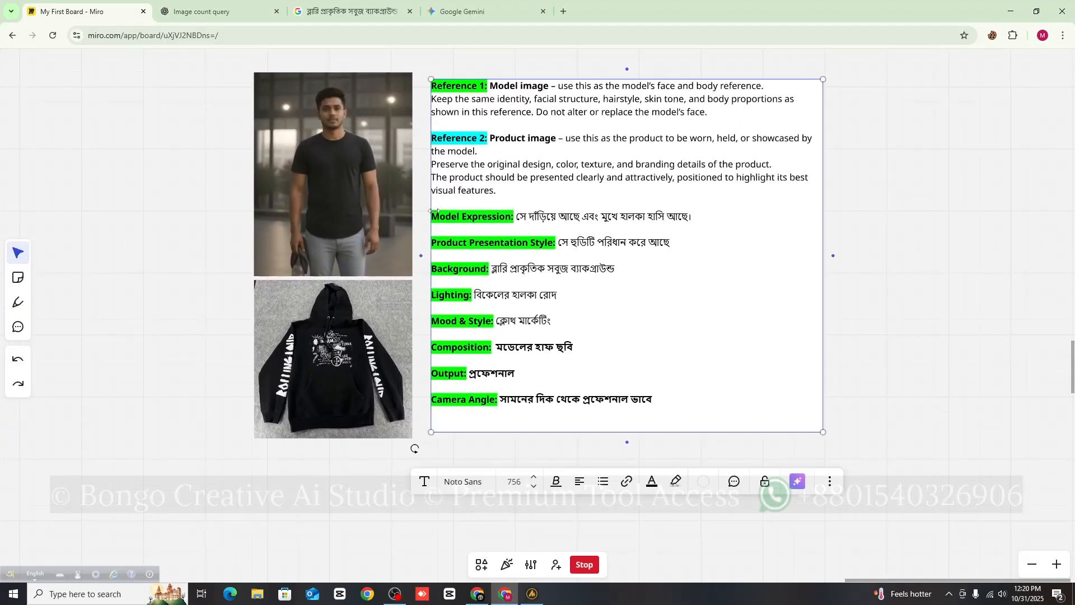
left_click(652, 406)
left_click_drag(653, 407, 430, 216)
- Go back to the ChatGPT conversation and read the Image 1 analysis from Model Expression through Background
left_click(226, 8)
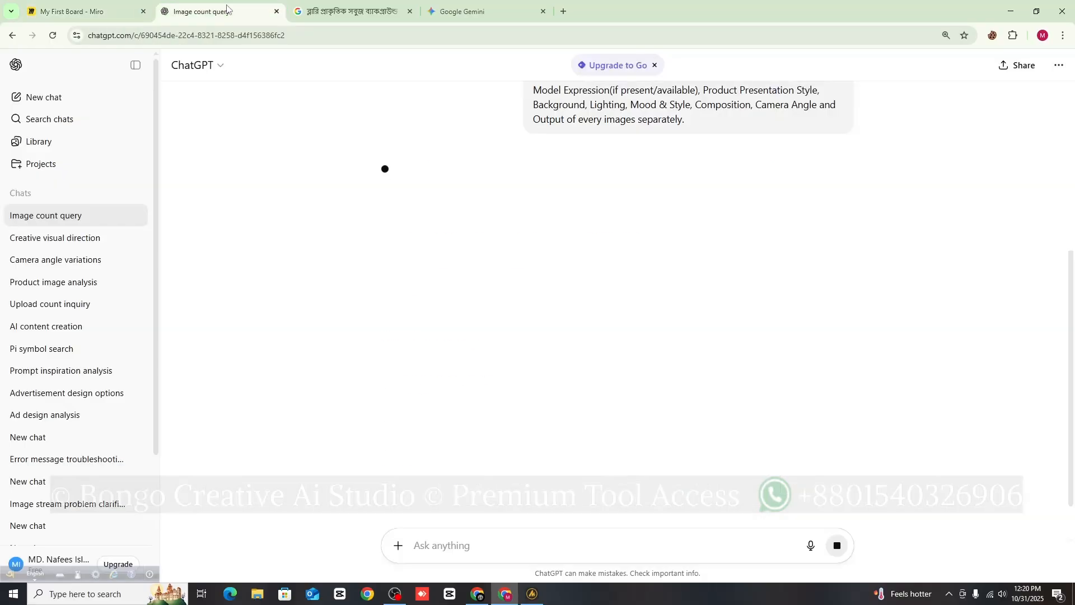
scroll(551, 295, "up", 6)
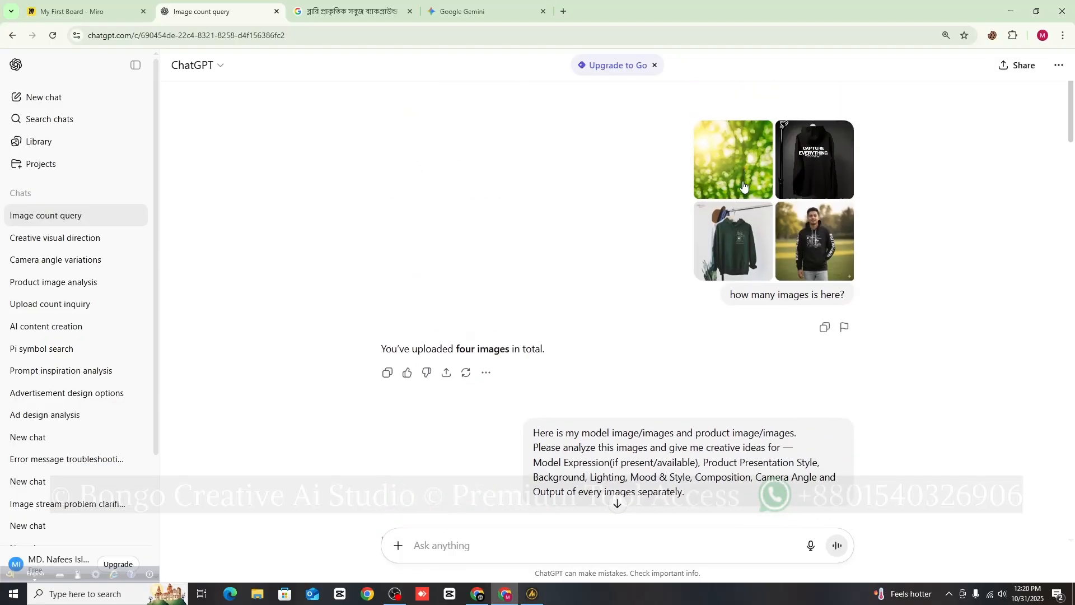
scroll(632, 247, "down", 8)
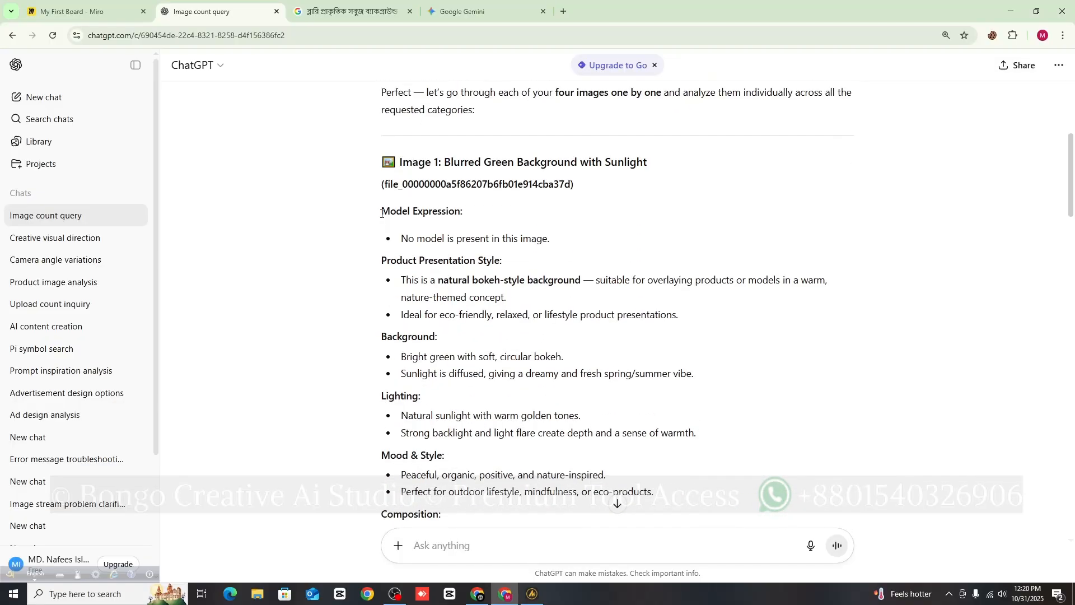
left_click_drag(384, 212, 477, 222)
left_click_drag(402, 240, 570, 238)
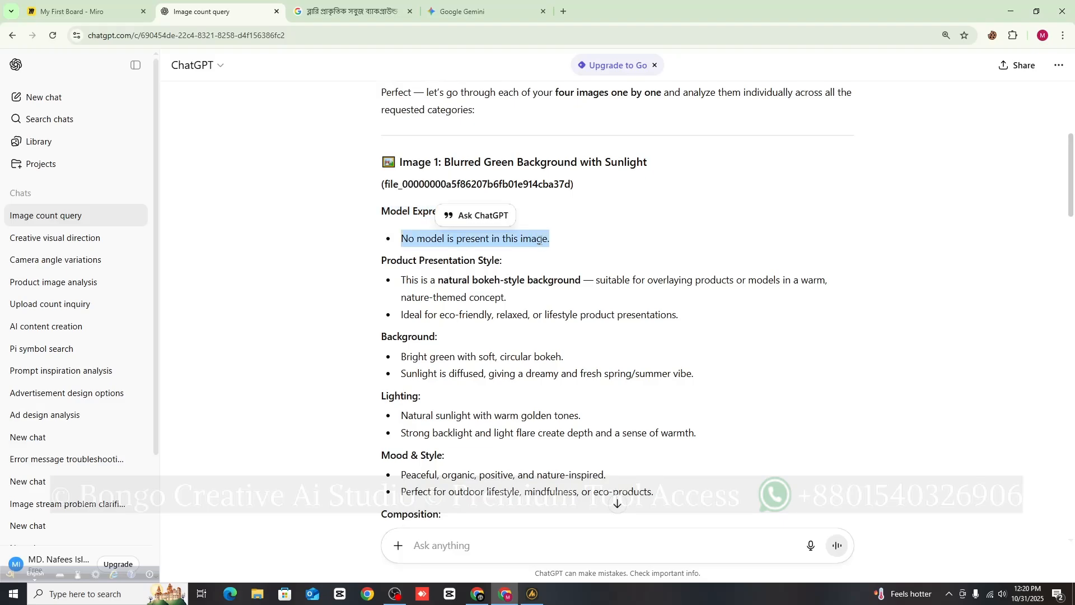
left_click_drag(383, 262, 502, 262)
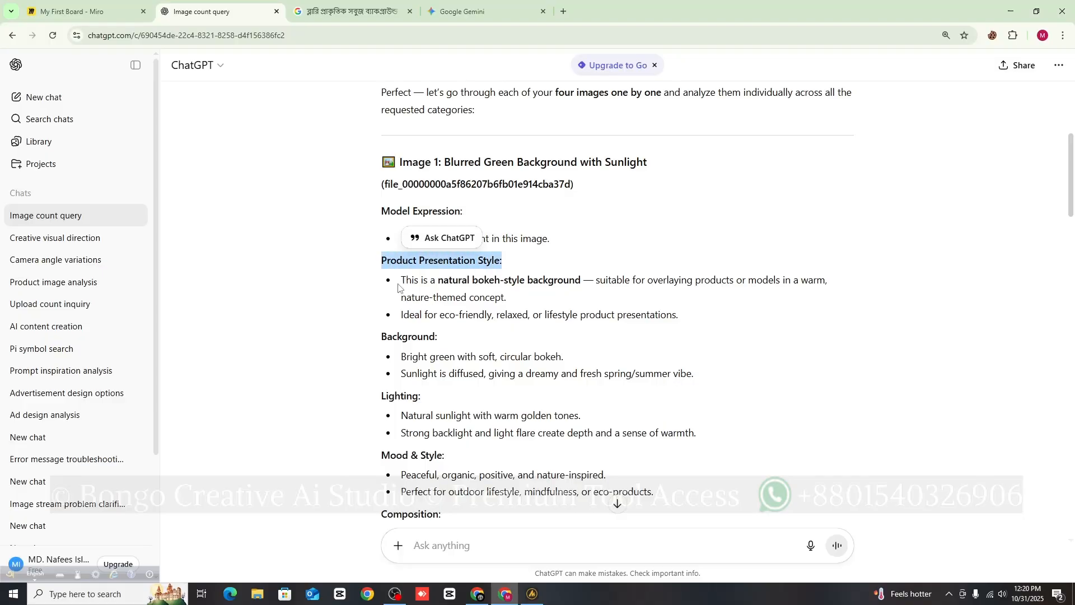
left_click_drag(401, 282, 444, 282)
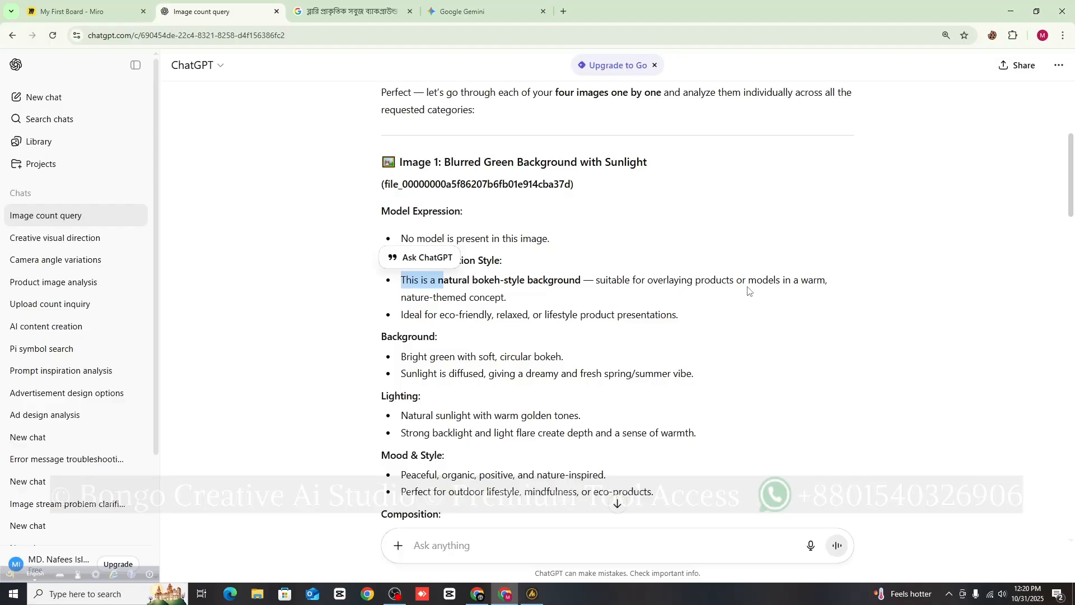
scroll(450, 331, "down", 1)
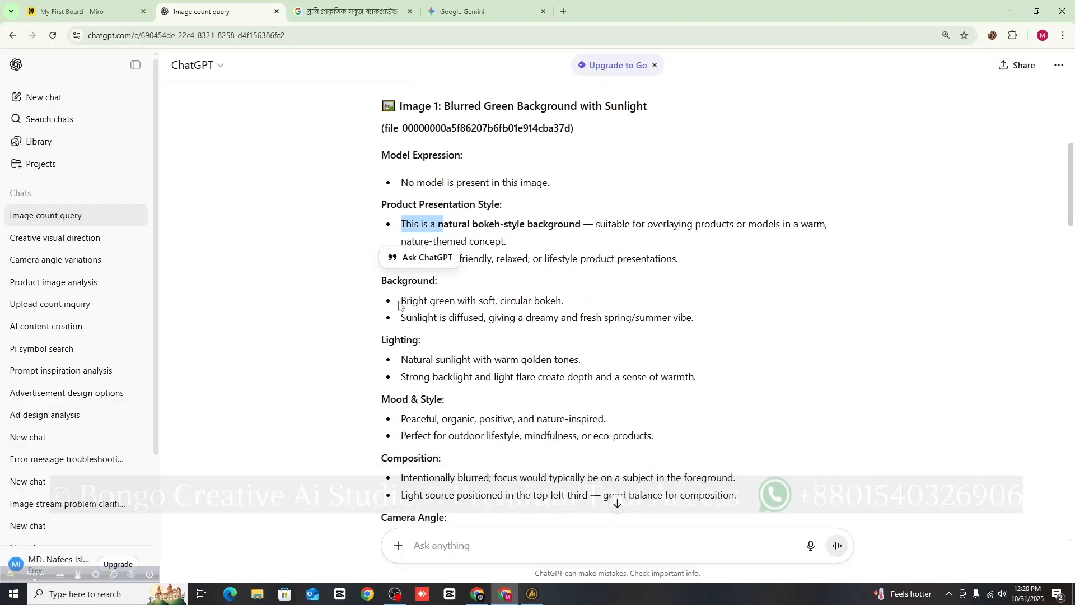
left_click_drag(399, 301, 699, 320)
- Compare the four uploaded images with their separate analyses in the ChatGPT reply, from Image 1 on to Image 2
scroll(682, 257, "up", 10)
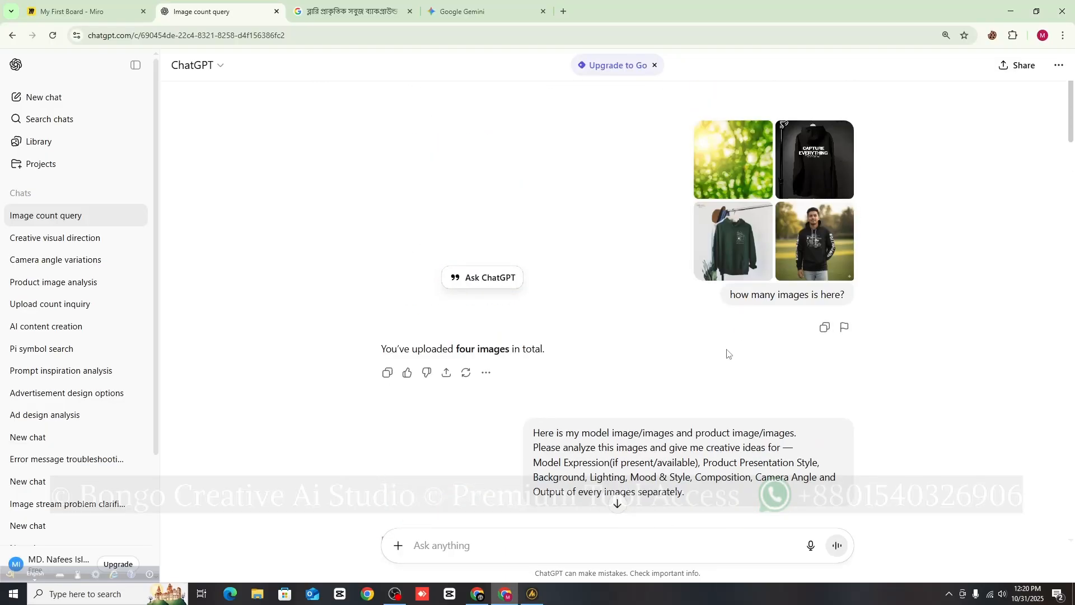
scroll(700, 375, "down", 1)
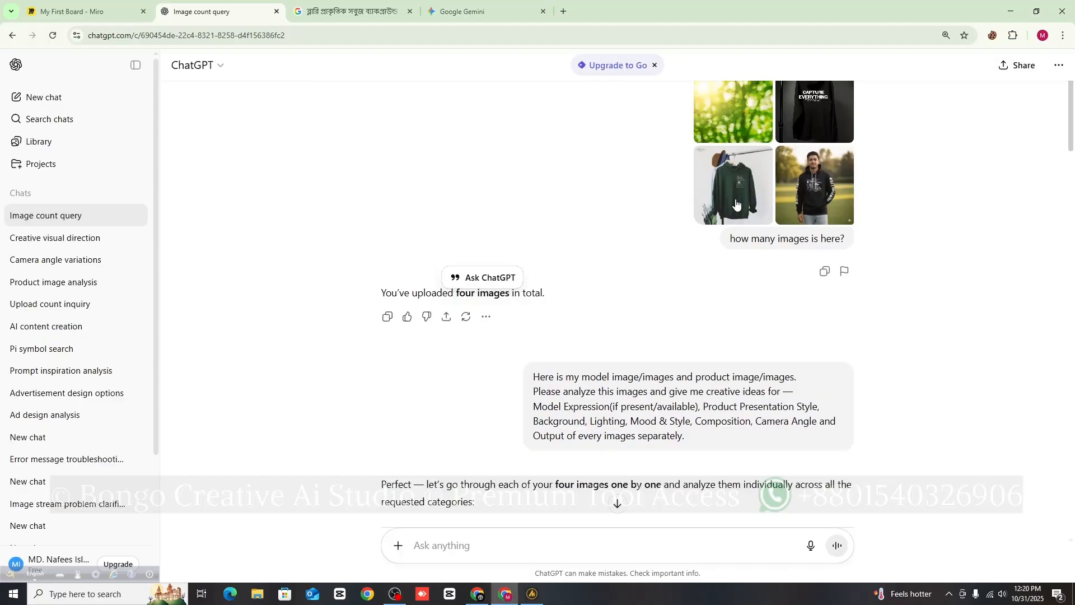
scroll(593, 296, "down", 15)
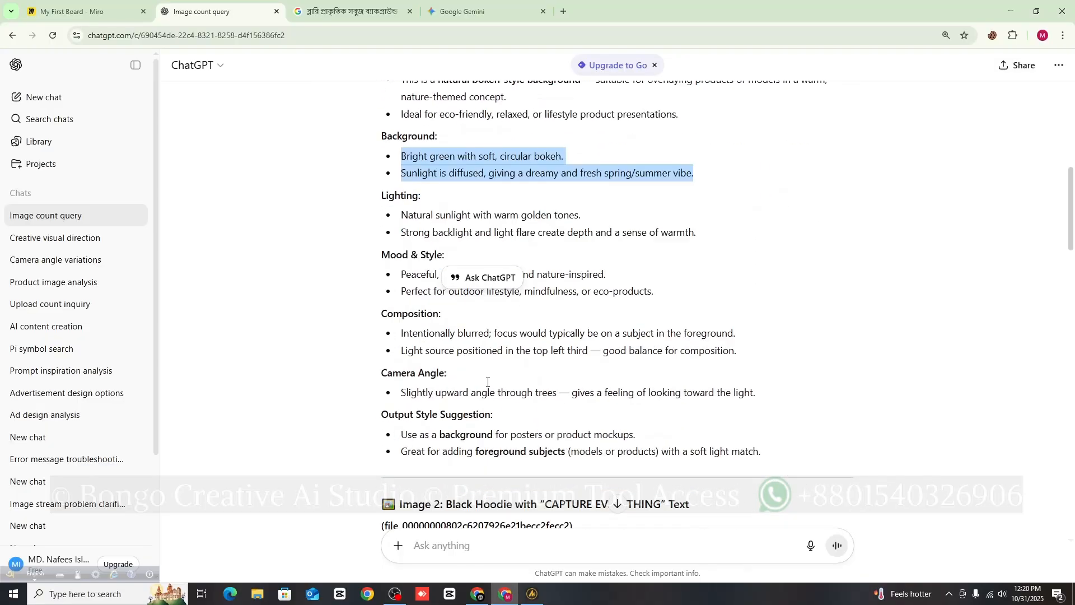
scroll(452, 384, "down", 5)
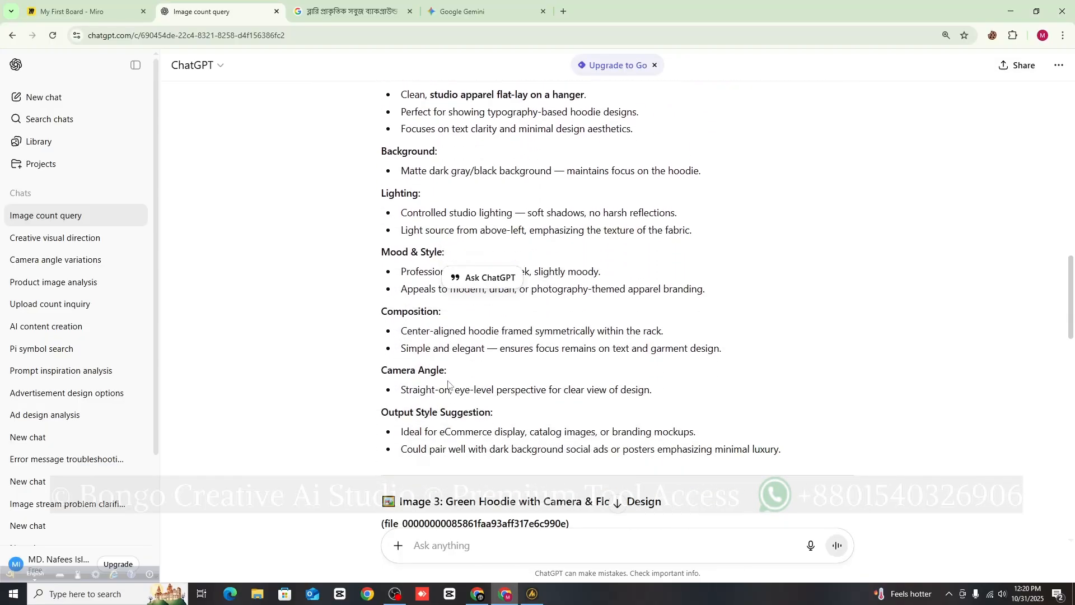
scroll(384, 372, "up", 20)
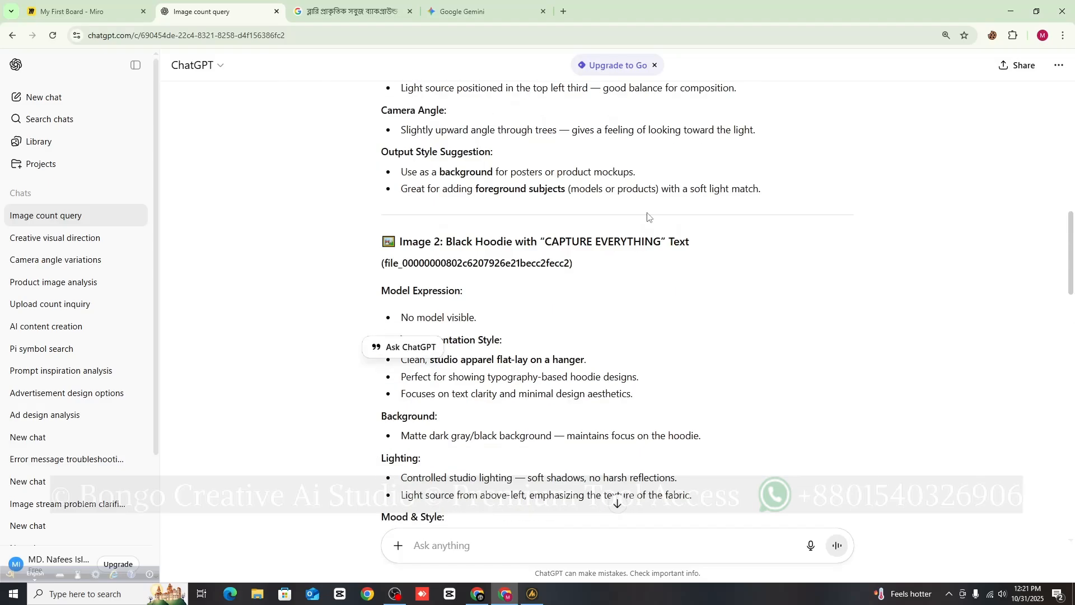
scroll(528, 312, "down", 10)
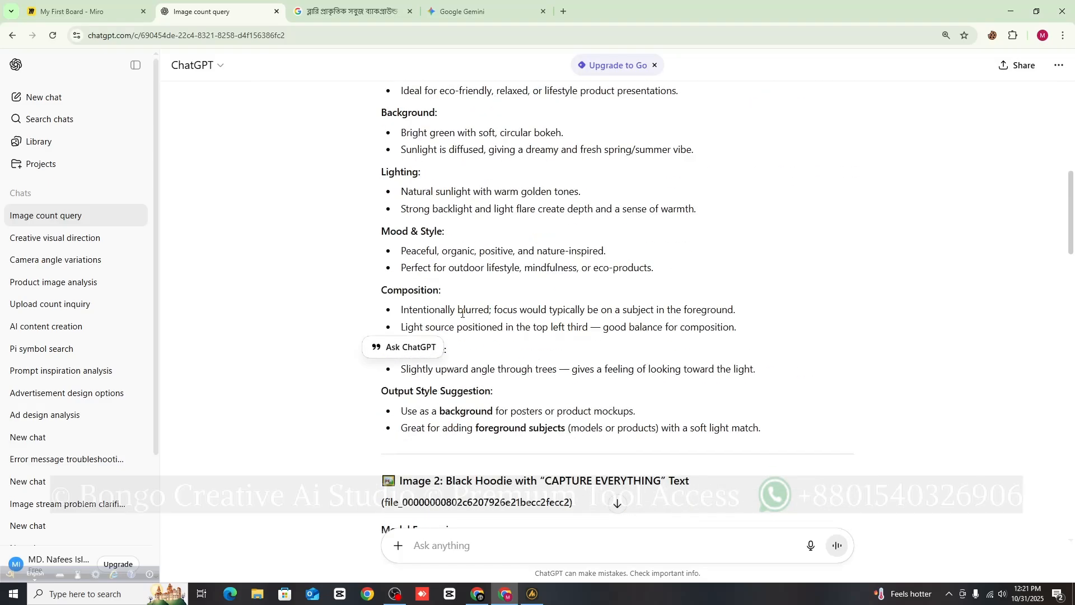
scroll(781, 246, "up", 4)
scroll(782, 245, "up", 10)
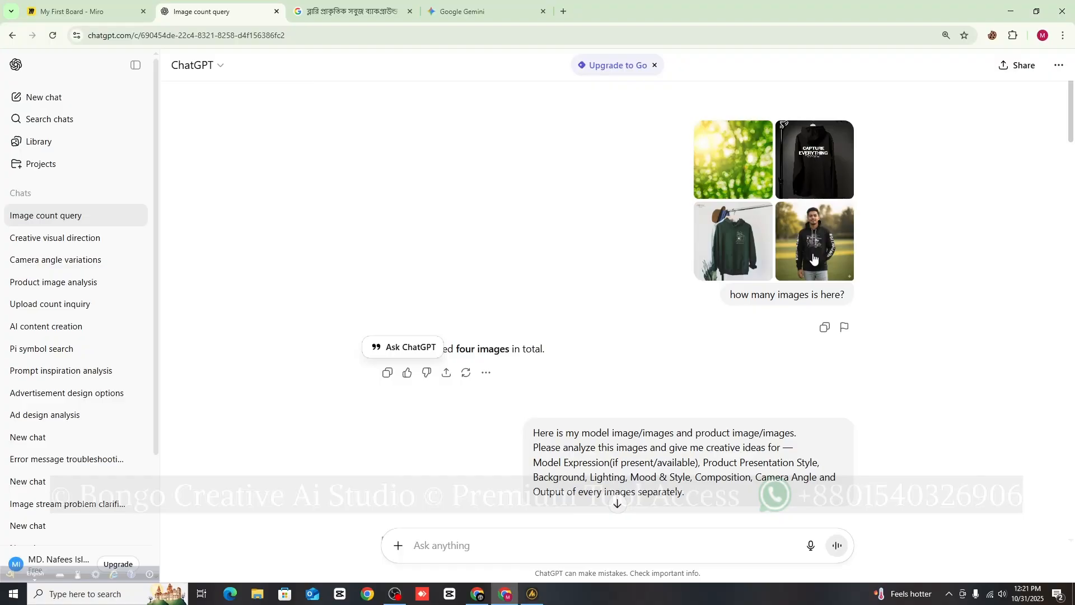
scroll(381, 304, "down", 15)
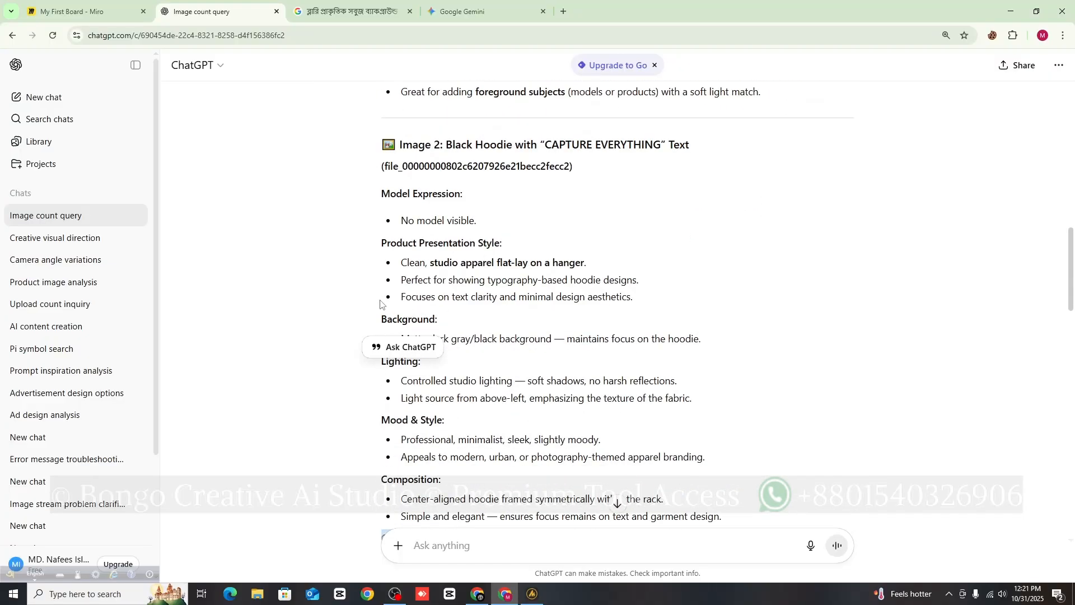
- Review the Image 2 headings from Model Expression to Lighting, and compare them with the Model Expression line in the Miro template
left_click_drag(383, 197, 529, 197)
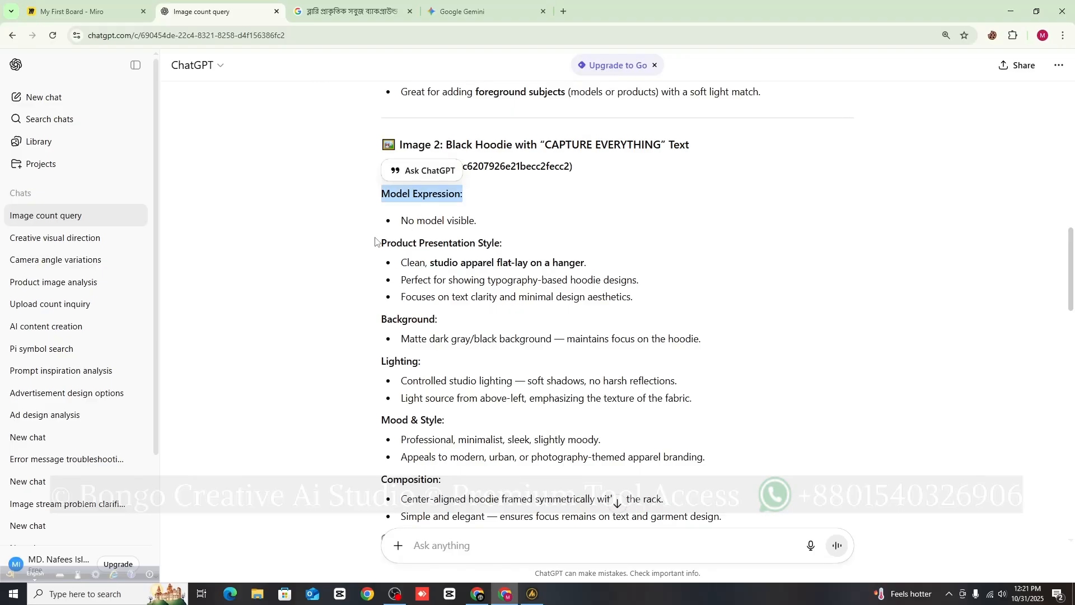
left_click_drag(376, 242, 520, 249)
left_click_drag(374, 323, 440, 324)
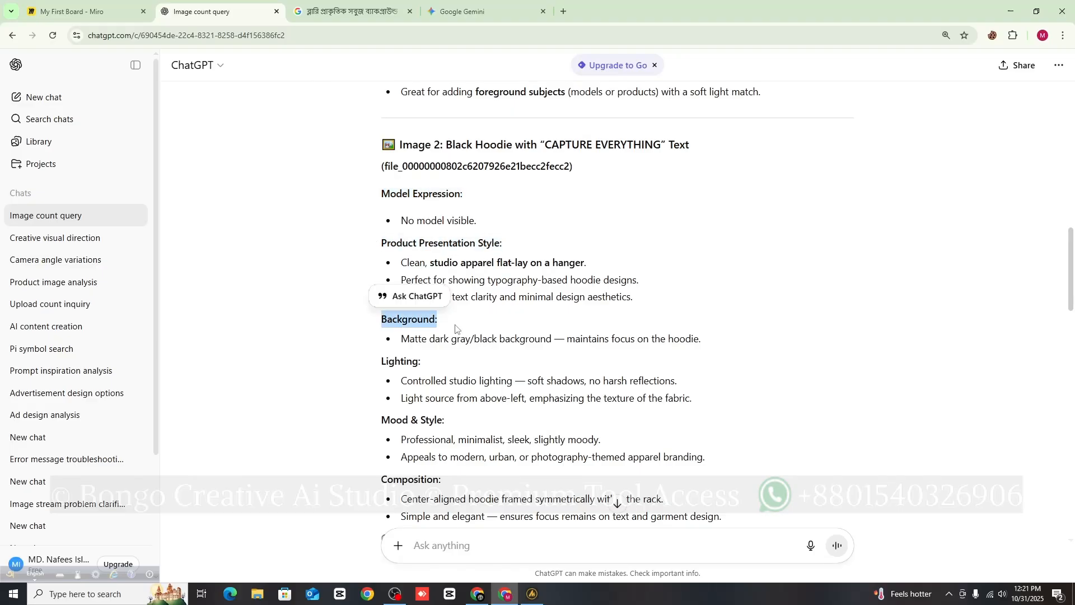
left_click_drag(380, 363, 419, 375)
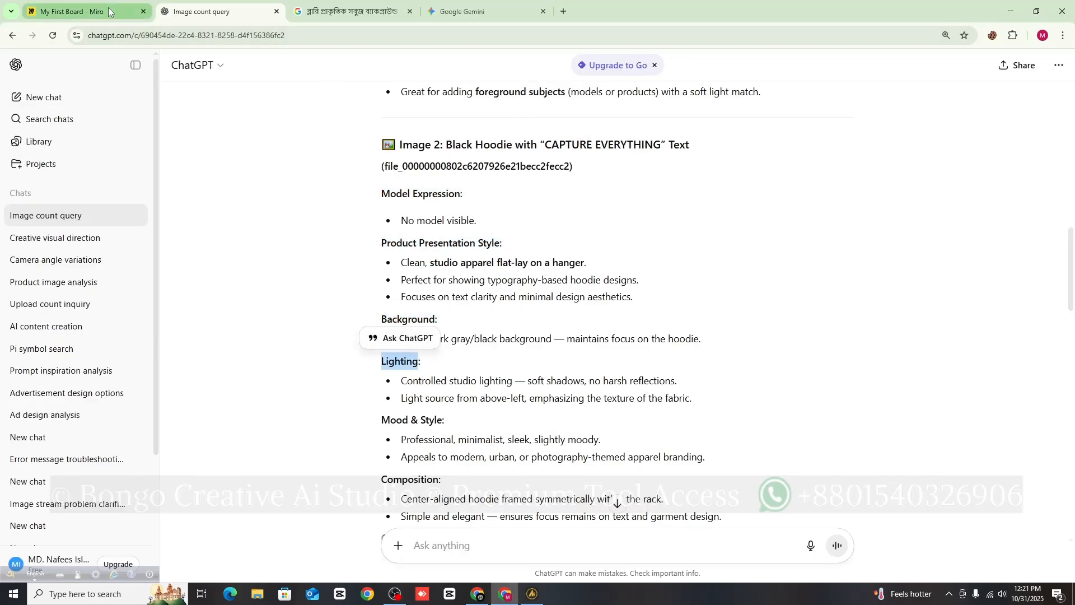
left_click(71, 12)
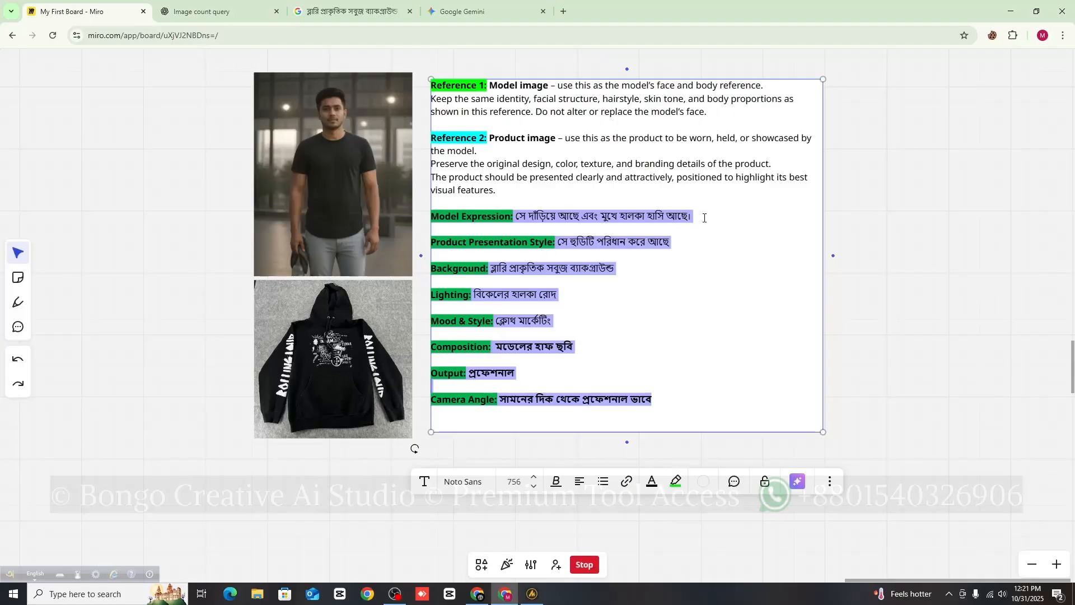
left_click_drag(705, 218, 519, 223)
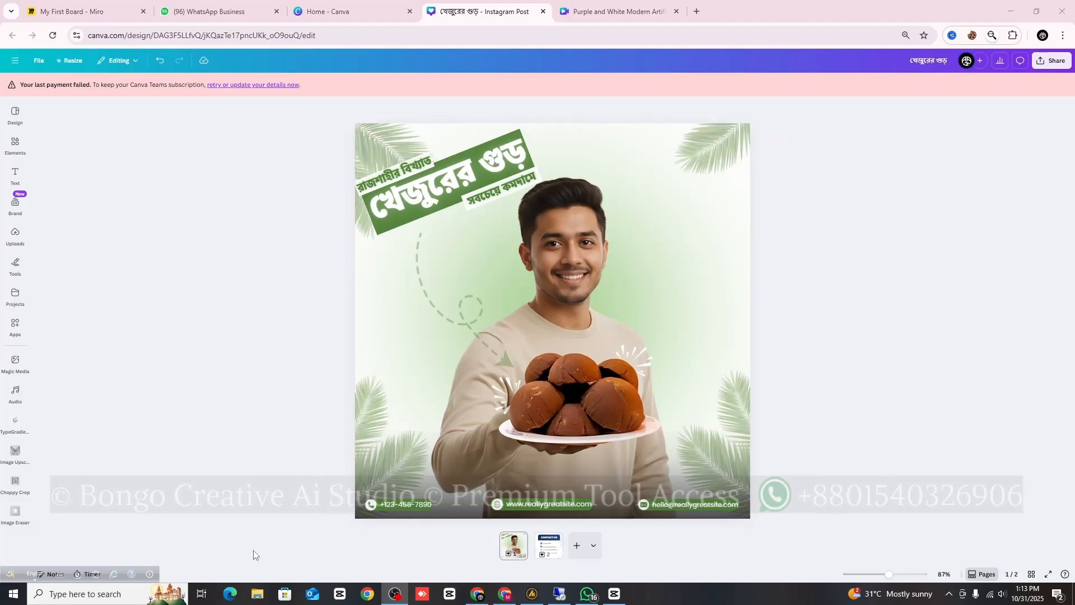
- Compare the Gemini-generated image of the man holding the plate with the finished Canva poster, then put the Canva window away
left_click(259, 594)
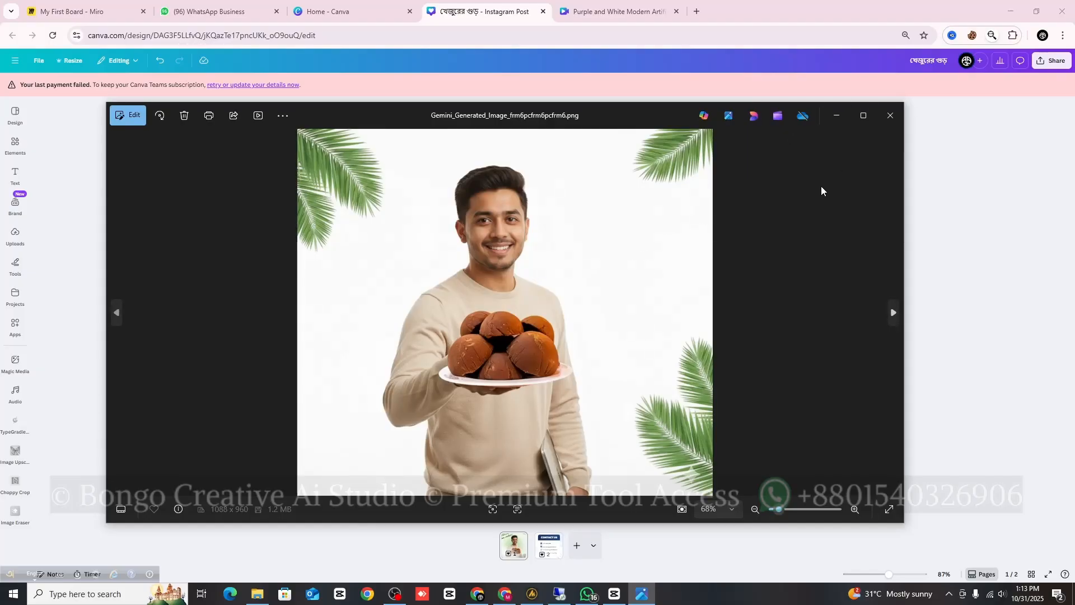
left_click(837, 113)
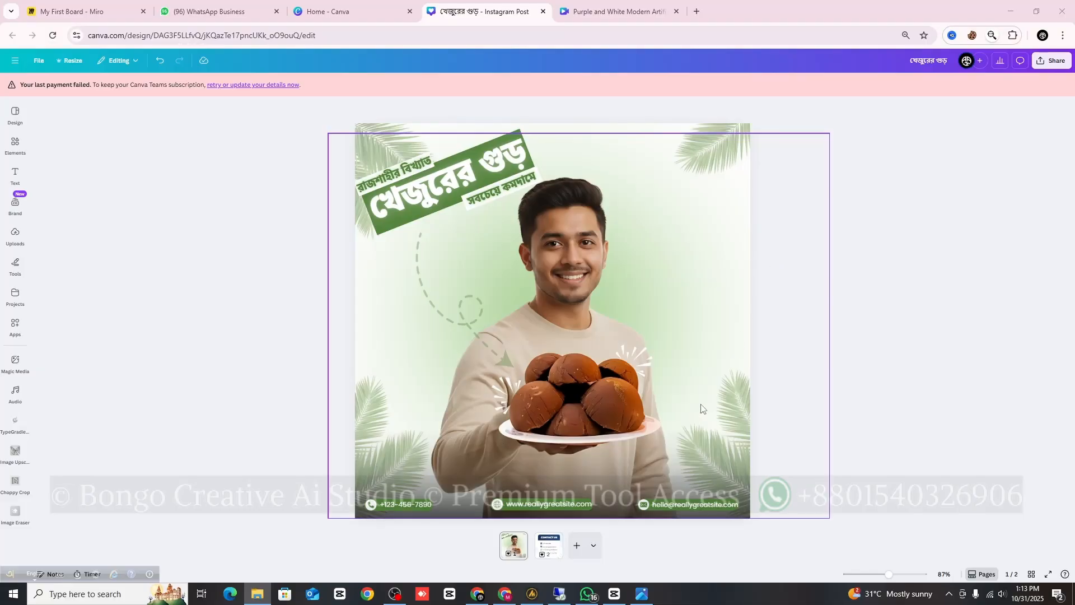
key("alt+Tab")
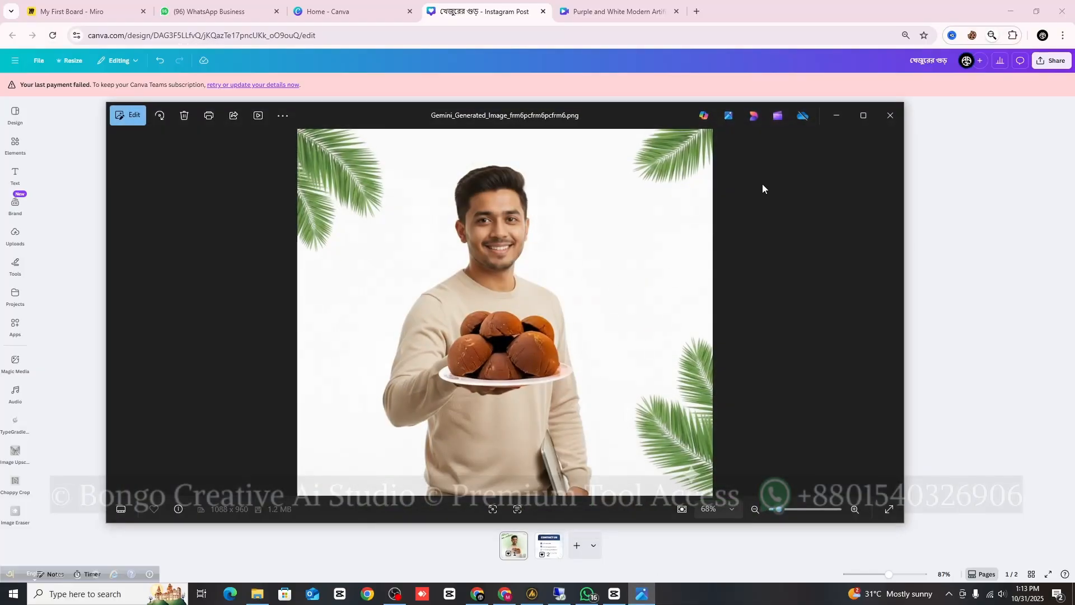
left_click(835, 116)
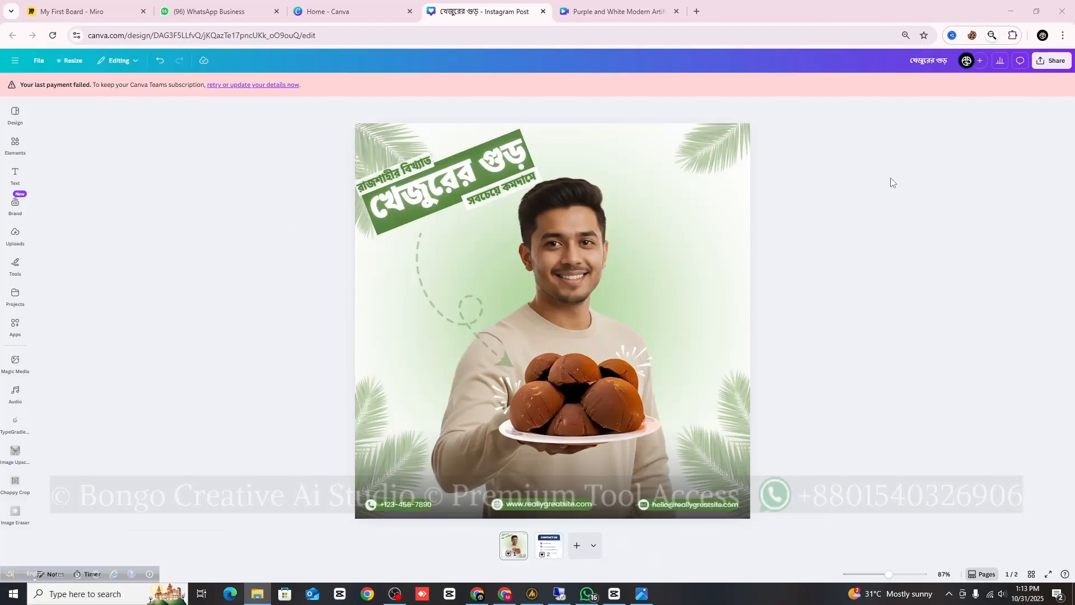
left_click(1015, 9)
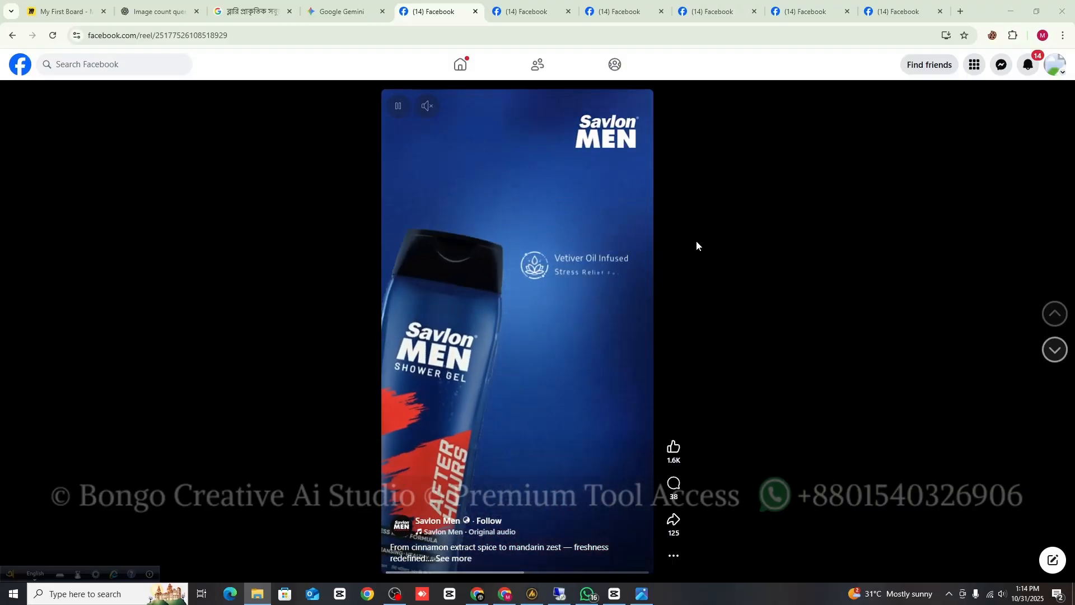
- Look through the opened Facebook video ads, including Ruchi Chanachur, PRAN Pickle and Berger Paints, and replay the Chopstick noodles video
left_click(524, 11)
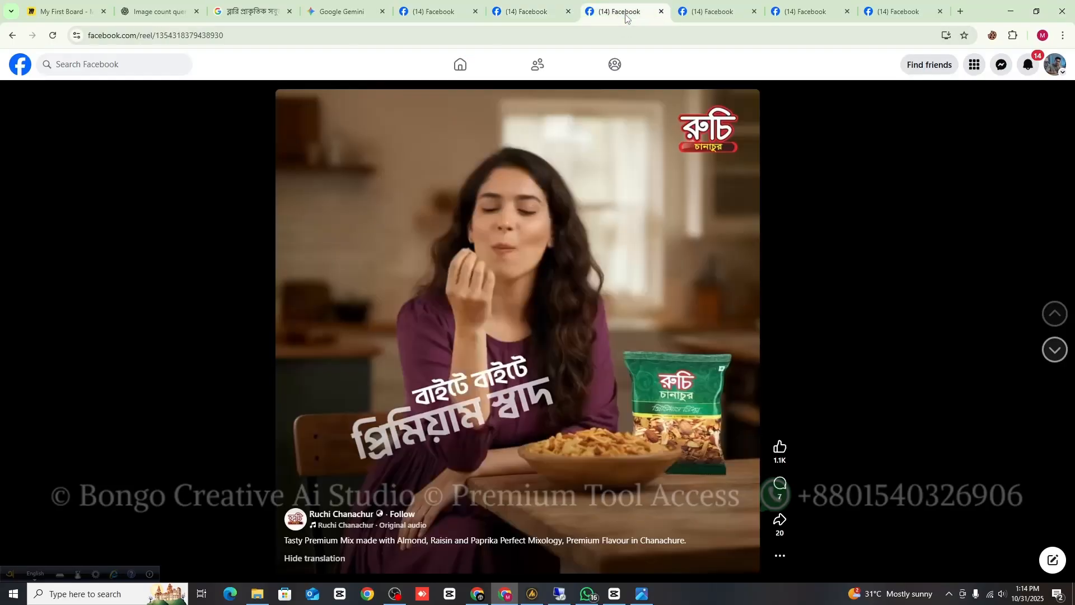
left_click(624, 13)
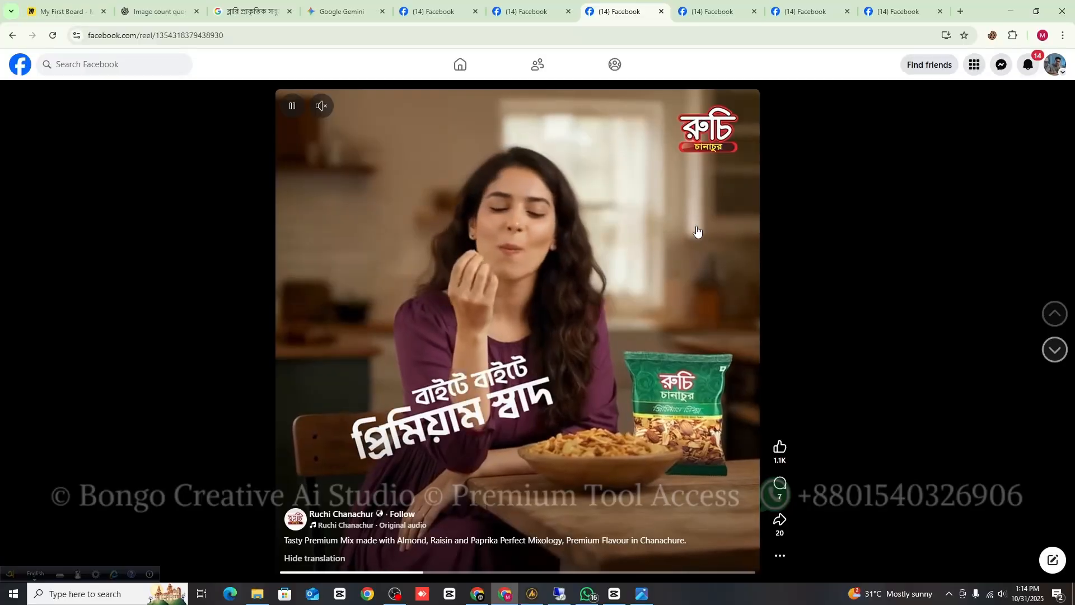
left_click(714, 15)
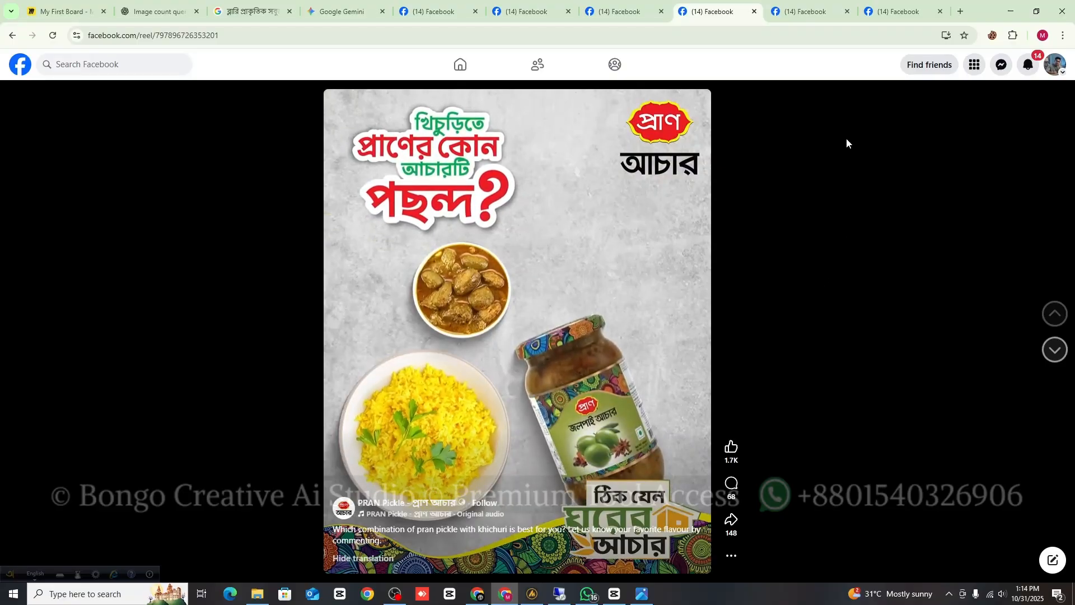
left_click(797, 12)
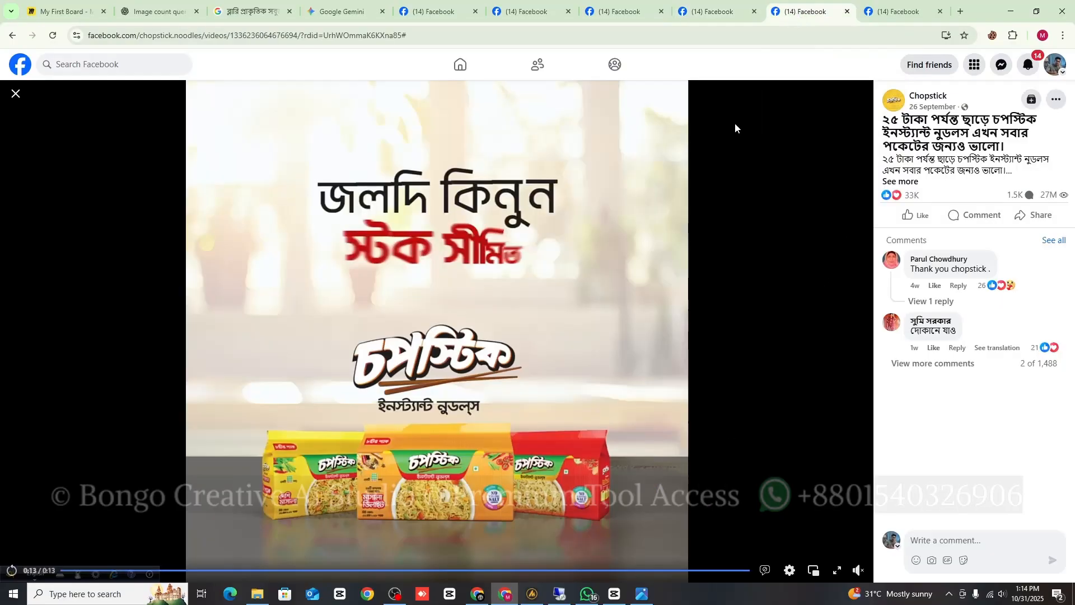
left_click_drag(9, 575, 8, 519)
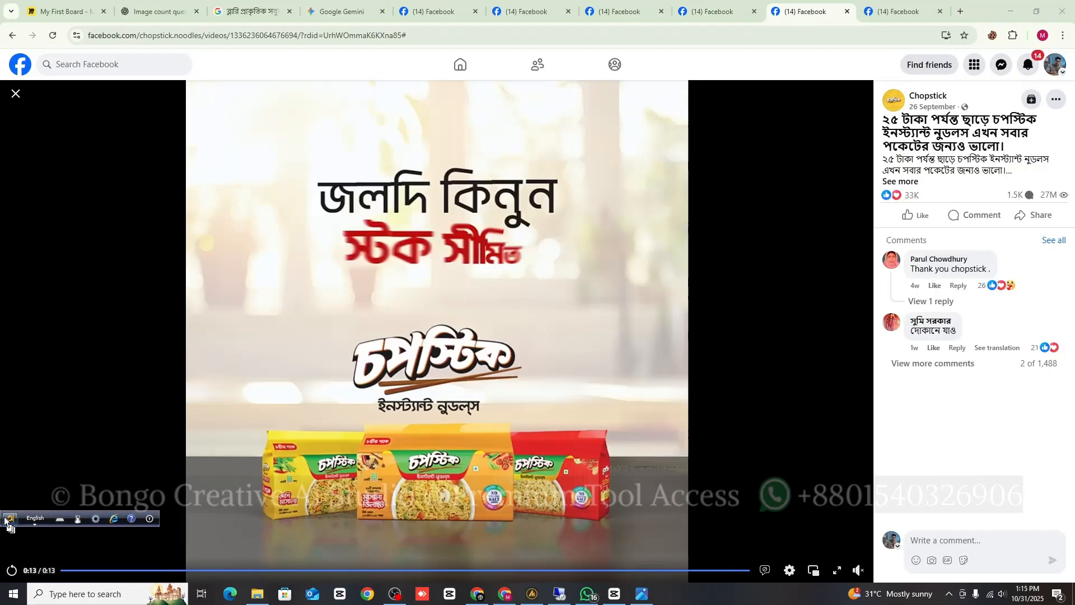
left_click(12, 571)
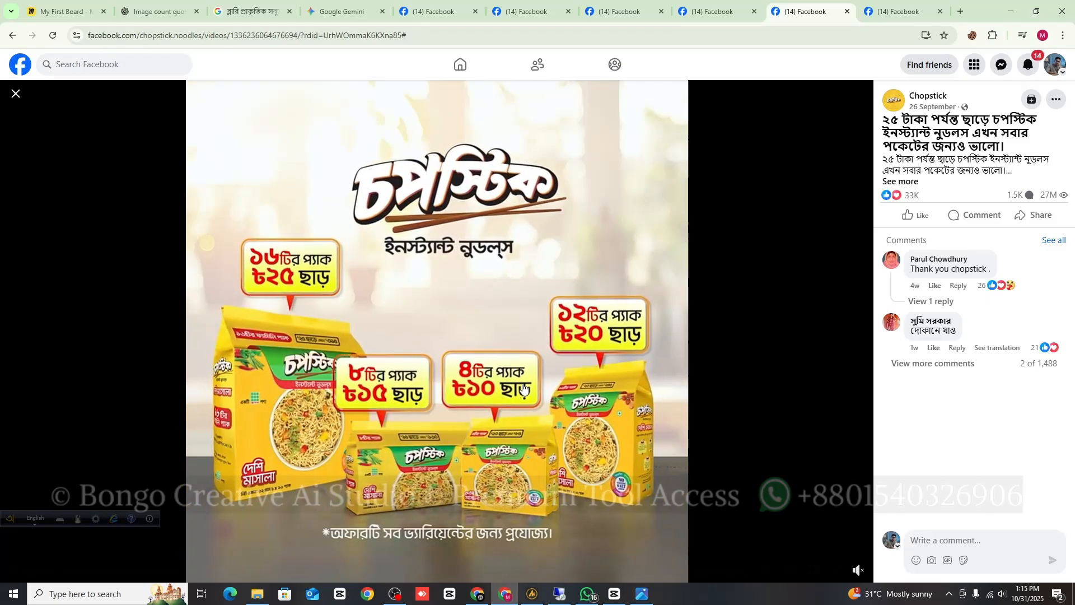
key("ctrl+Tab")
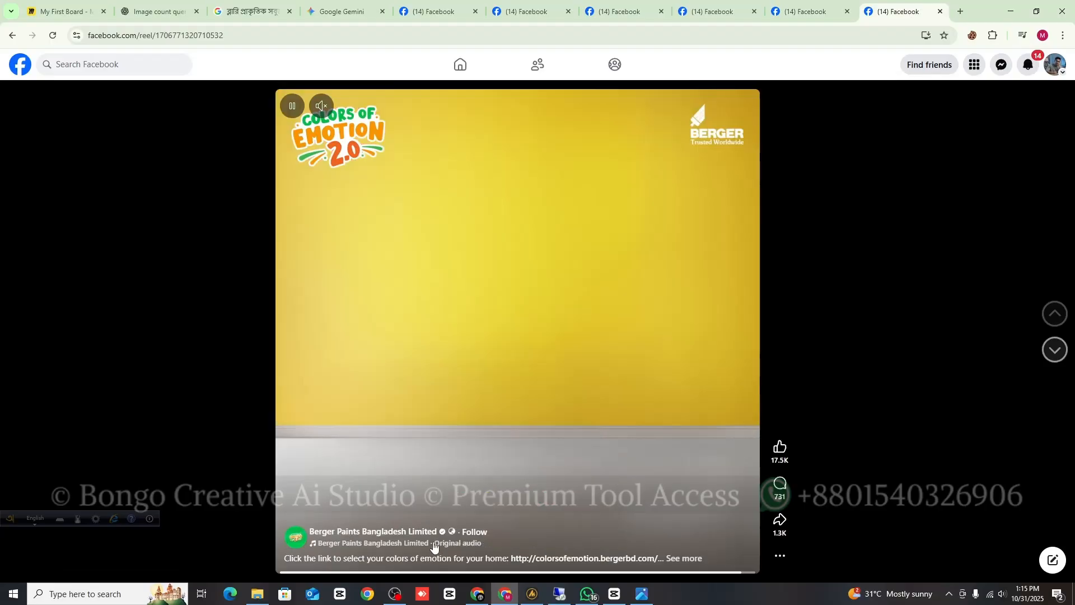